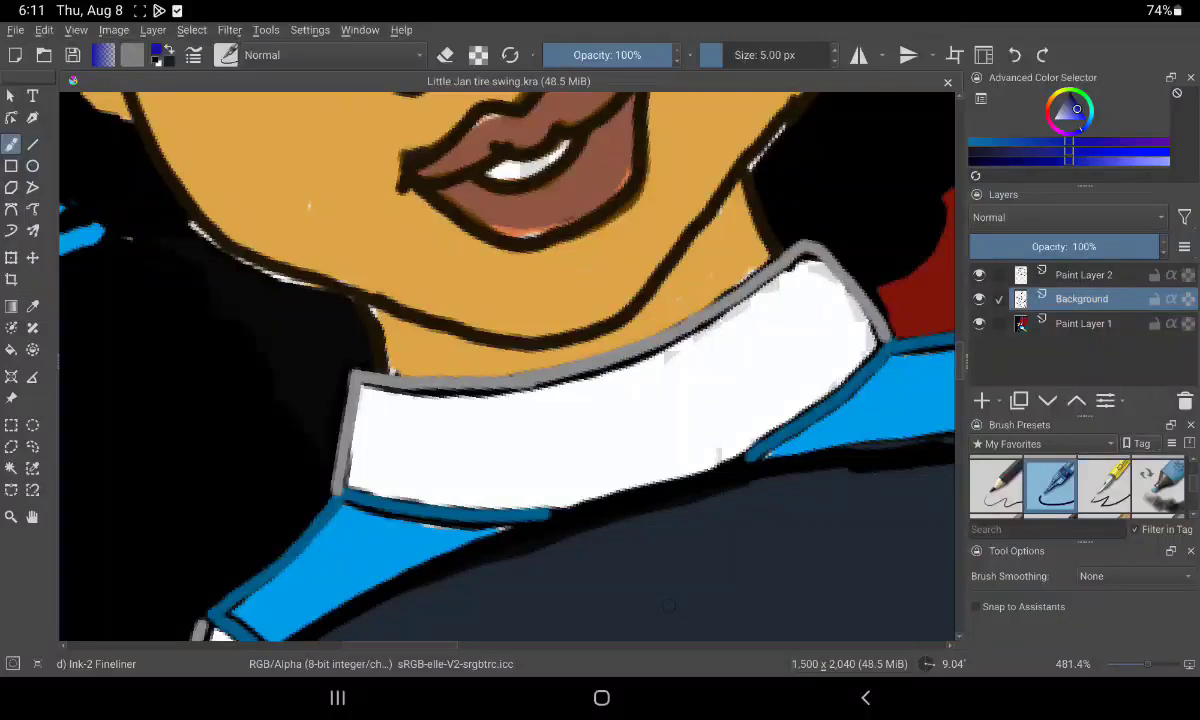
Sample the collar's white and paint over the jagged grey edge at the collar's upper right
{"action": "key", "text": "p"}
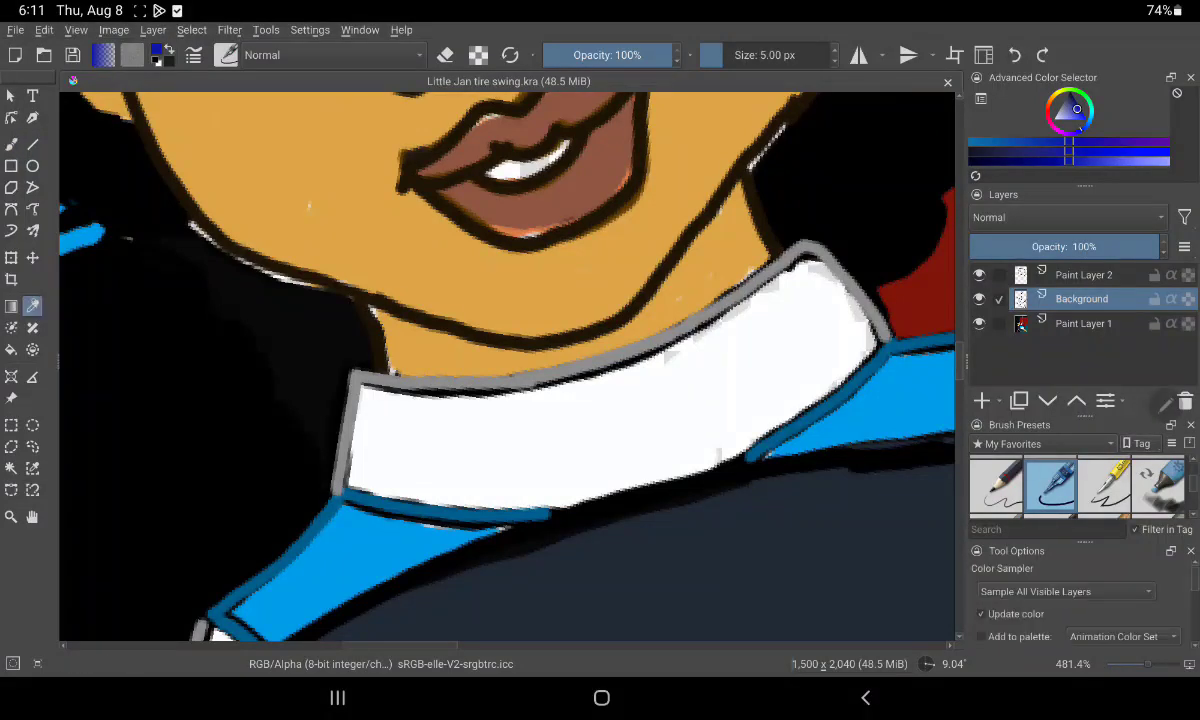
{"action": "left_click", "coordinate": [509, 481]}
{"action": "left_click", "coordinate": [9, 141]}
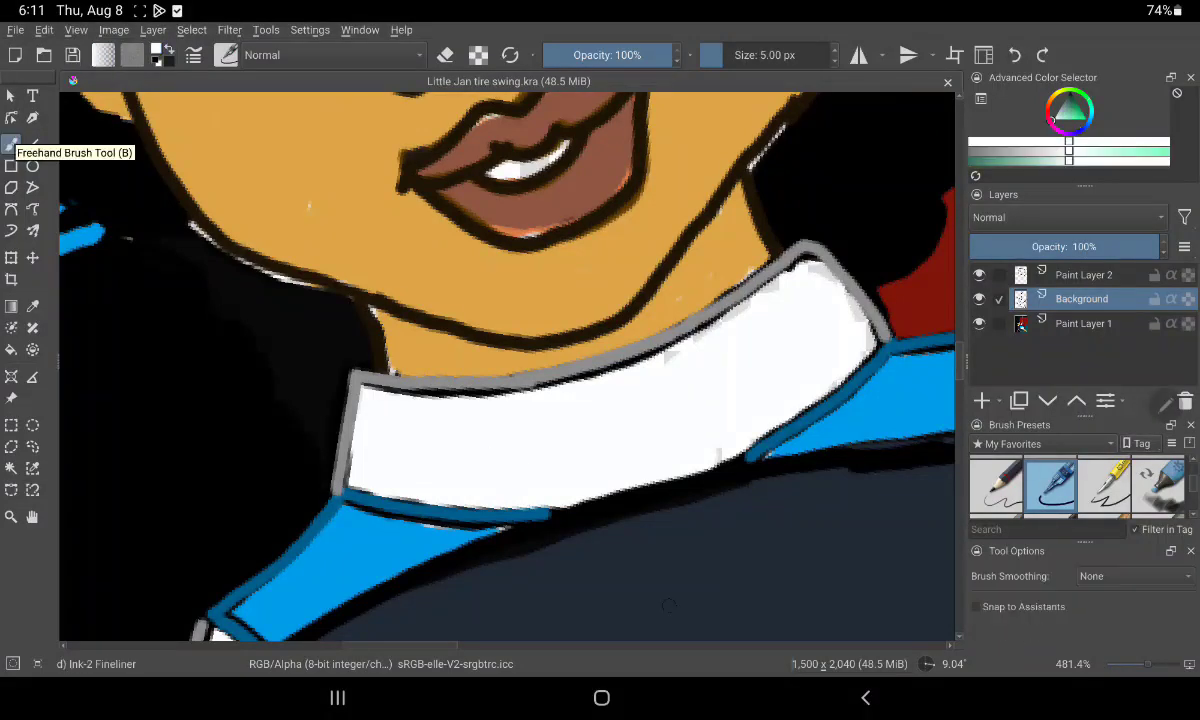
{"action": "scroll", "coordinate": [585, 492], "scroll_direction": "up", "scroll_amount": 3}
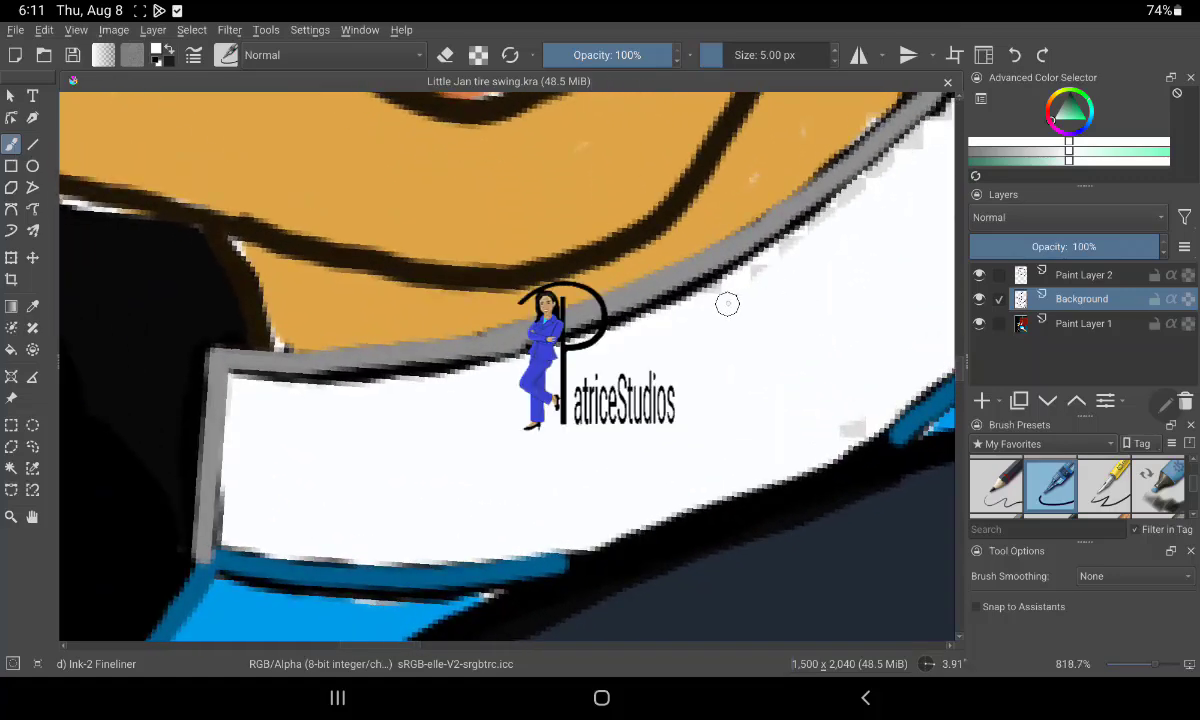
{"action": "mouse_move", "coordinate": [743, 288]}
{"action": "left_mouse_down"}
{"action": "mouse_move", "coordinate": [796, 238]}
{"action": "mouse_move", "coordinate": [634, 319]}
{"action": "mouse_move", "coordinate": [796, 233]}
{"action": "mouse_move", "coordinate": [838, 150]}
{"action": "left_mouse_up"}
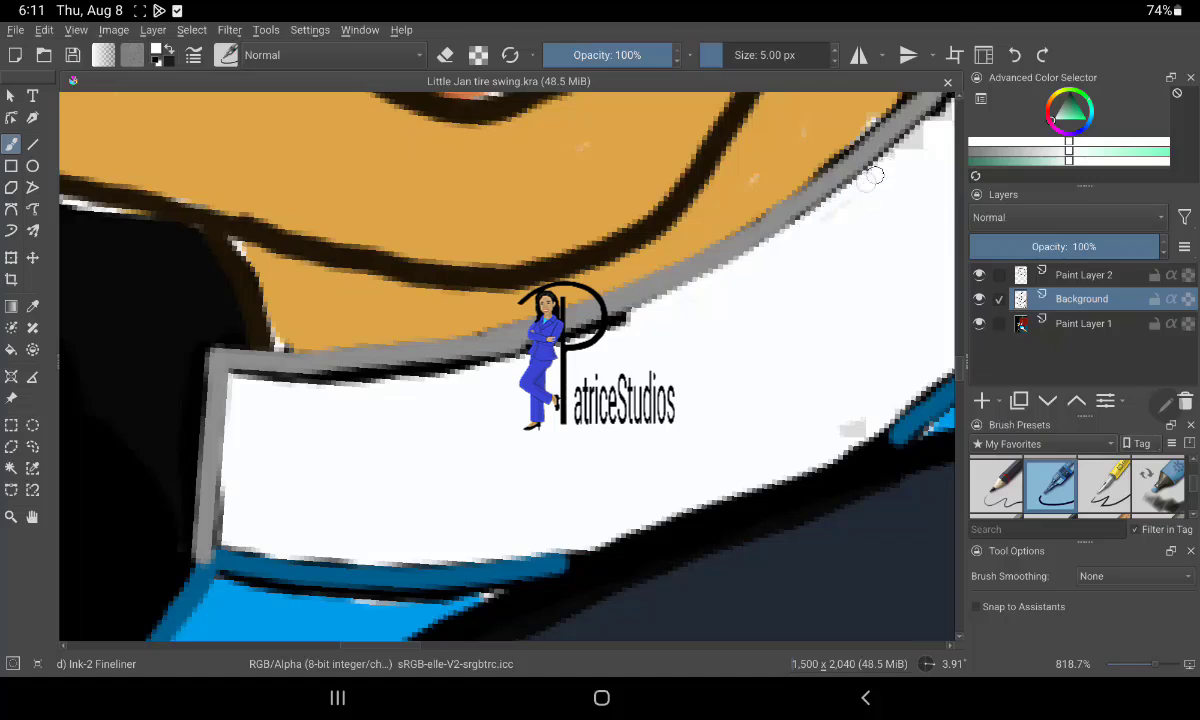
{"action": "left_click_drag", "start_coordinate": [790, 210], "coordinate": [890, 160]}
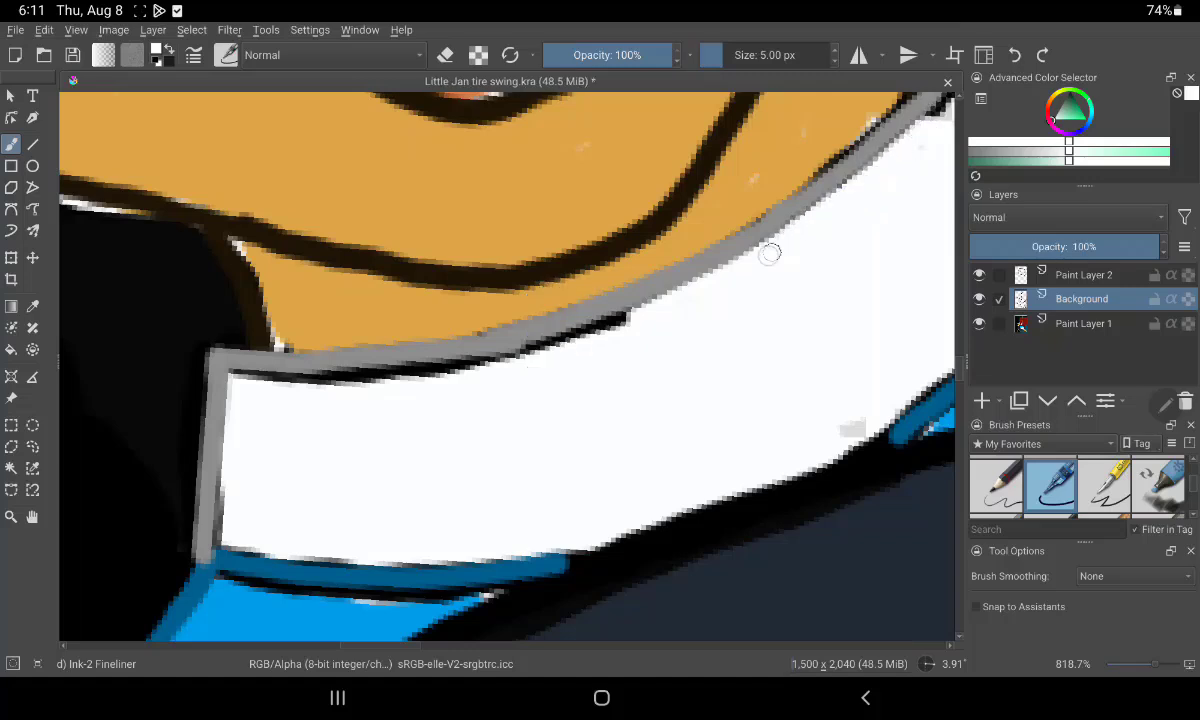
Whiten the dark edges along the collar's top-left, left side and bottom
{"action": "mouse_move", "coordinate": [643, 347]}
{"action": "left_mouse_down"}
{"action": "mouse_move", "coordinate": [643, 311]}
{"action": "mouse_move", "coordinate": [444, 375]}
{"action": "left_mouse_up"}
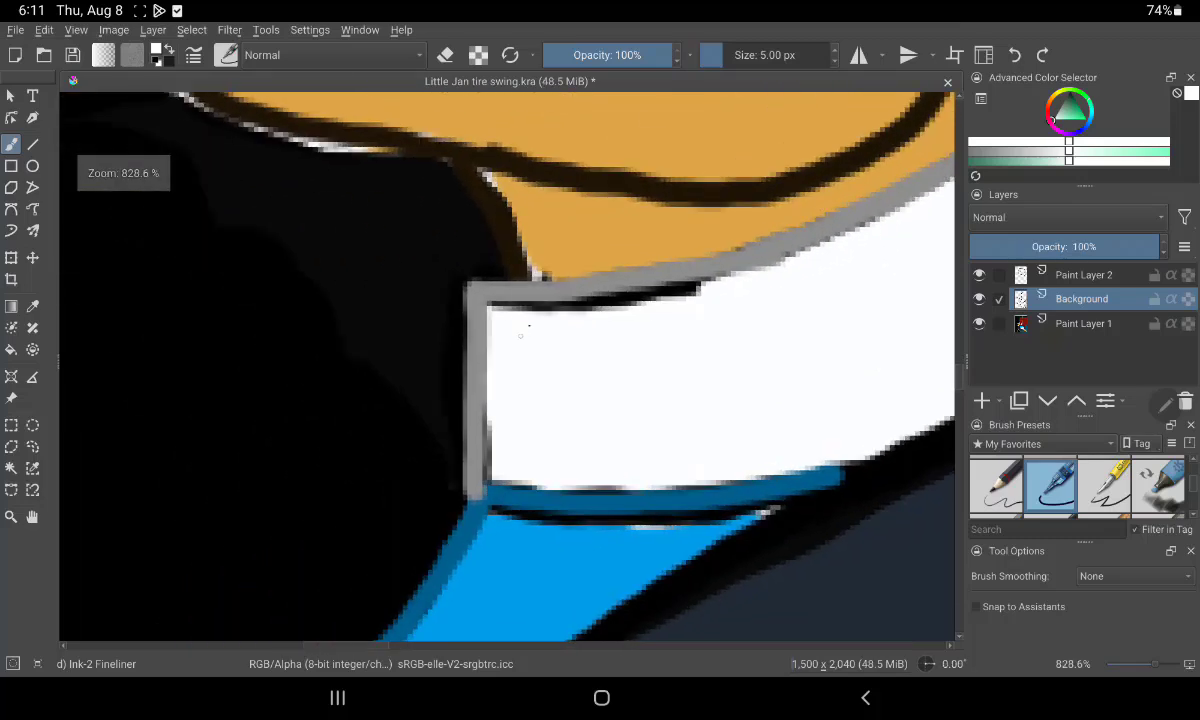
{"action": "mouse_move", "coordinate": [465, 300]}
{"action": "left_mouse_down"}
{"action": "mouse_move", "coordinate": [607, 307]}
{"action": "mouse_move", "coordinate": [742, 274]}
{"action": "mouse_move", "coordinate": [621, 303]}
{"action": "mouse_move", "coordinate": [713, 297]}
{"action": "left_mouse_up"}
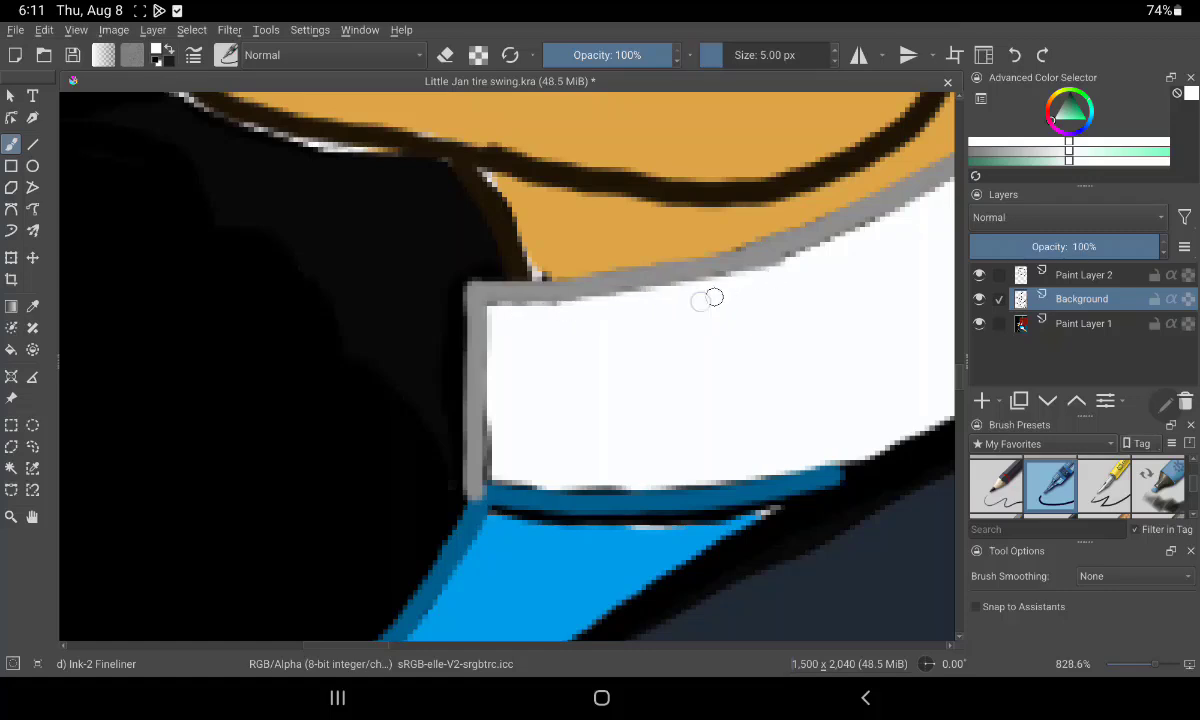
{"action": "left_click_drag", "start_coordinate": [507, 384], "coordinate": [496, 472]}
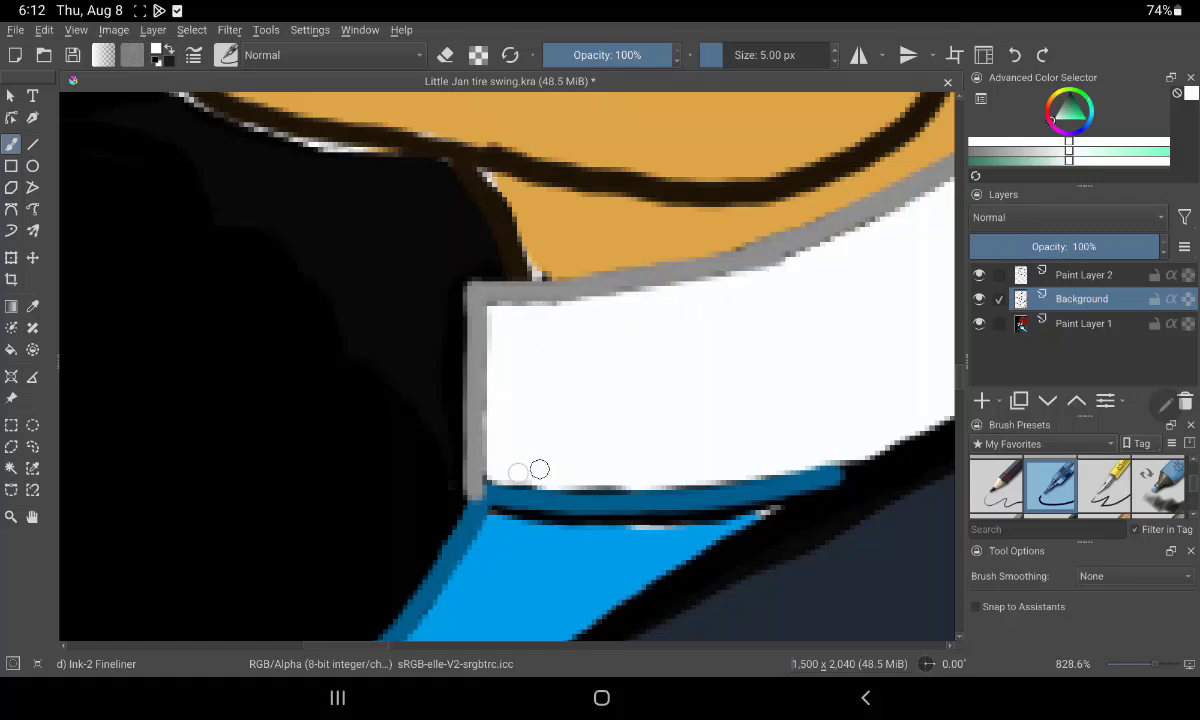
{"action": "mouse_move", "coordinate": [589, 476]}
{"action": "left_mouse_down"}
{"action": "mouse_move", "coordinate": [664, 479]}
{"action": "mouse_move", "coordinate": [544, 482]}
{"action": "left_mouse_up"}
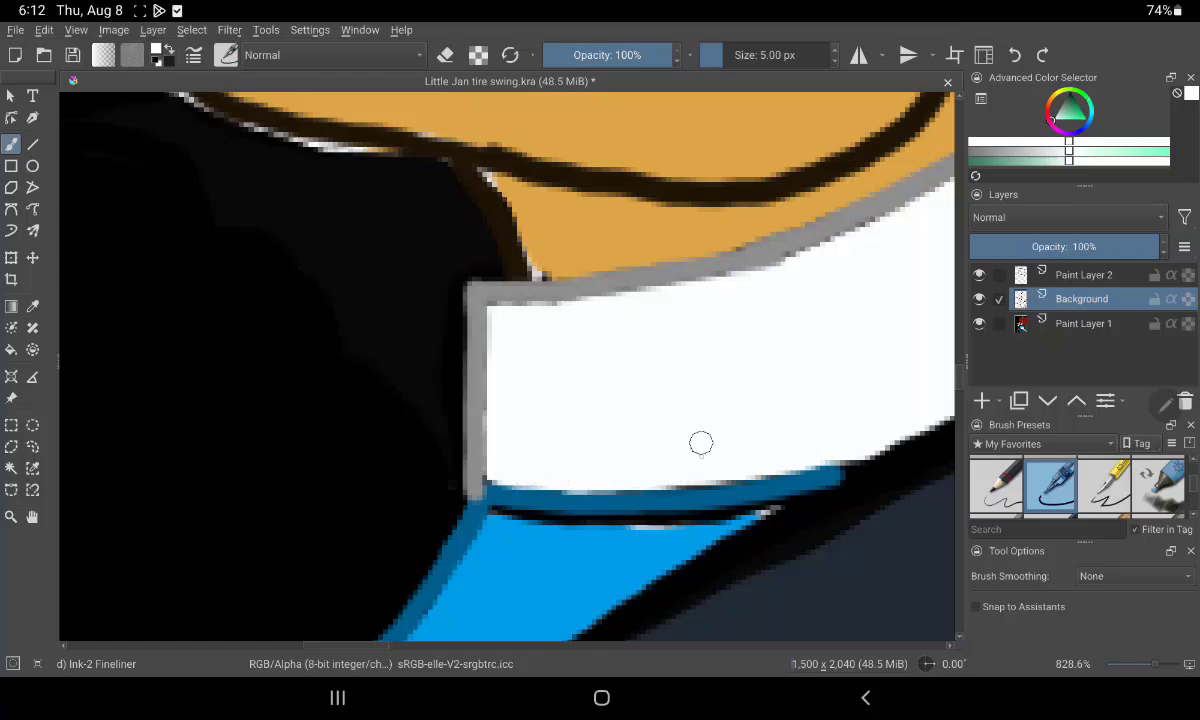
{"action": "left_click_drag", "start_coordinate": [713, 478], "coordinate": [669, 481]}
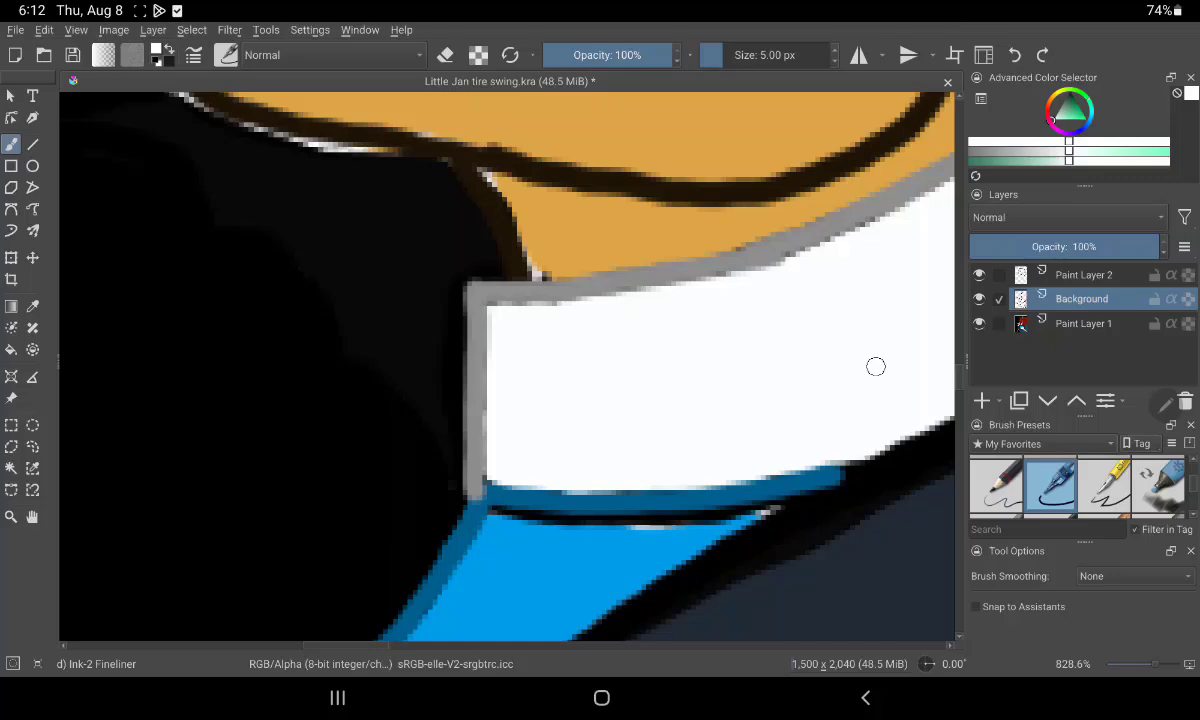
Smooth the jagged dark border above the blue line and cover grey patches near the collar outline
{"action": "scroll", "coordinate": [875, 366], "scroll_direction": "up", "scroll_amount": 2}
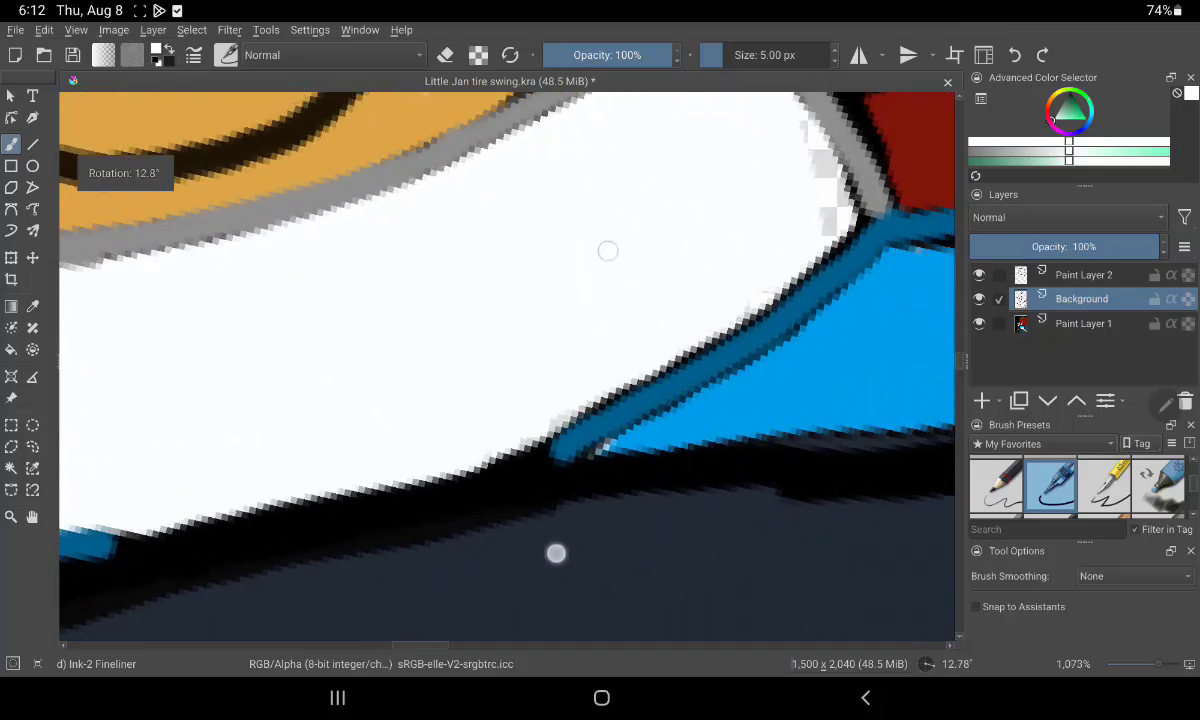
{"action": "left_click_drag", "start_coordinate": [556, 553], "coordinate": [460, 575]}
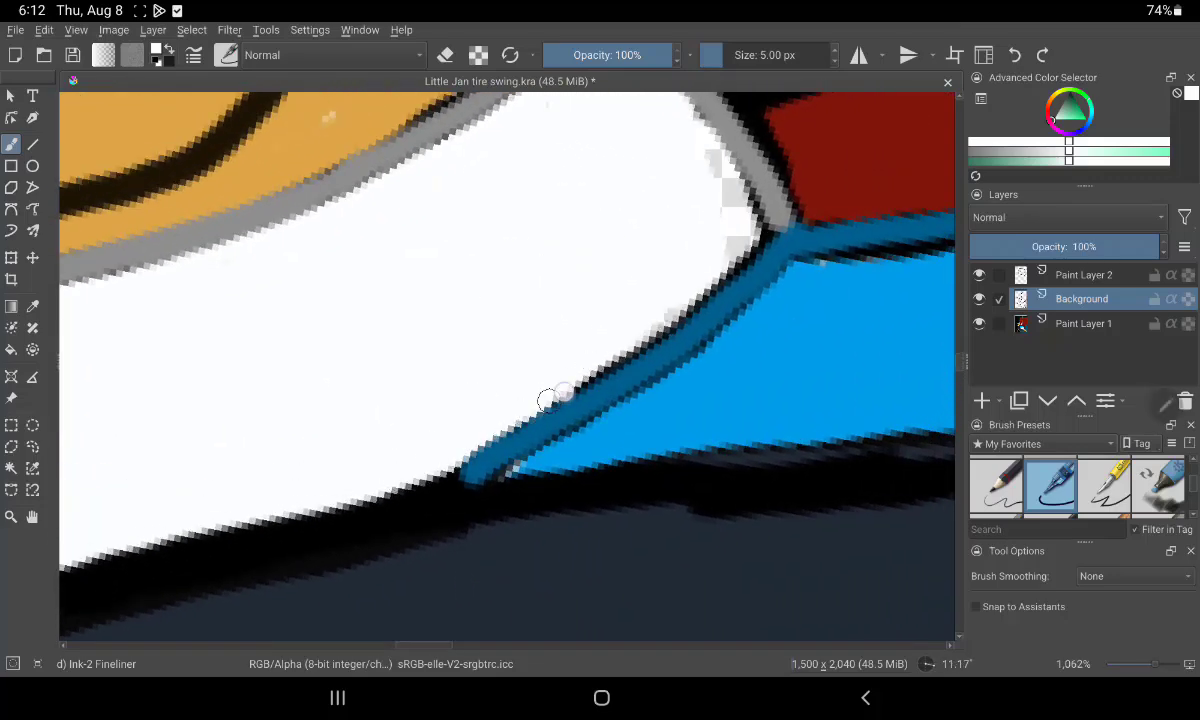
{"action": "mouse_move", "coordinate": [545, 400]}
{"action": "left_mouse_down"}
{"action": "mouse_move", "coordinate": [637, 343]}
{"action": "mouse_move", "coordinate": [740, 235]}
{"action": "mouse_move", "coordinate": [650, 340]}
{"action": "left_mouse_up"}
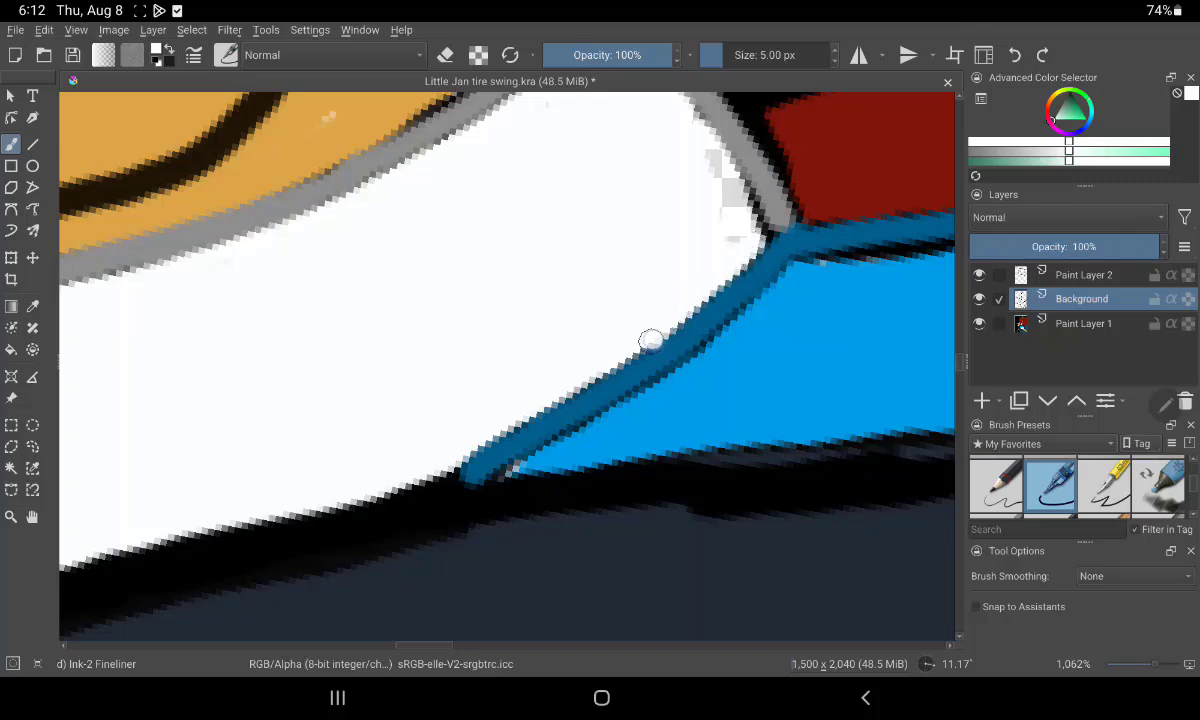
{"action": "mouse_move", "coordinate": [748, 228]}
{"action": "left_mouse_down"}
{"action": "mouse_move", "coordinate": [723, 166]}
{"action": "mouse_move", "coordinate": [765, 227]}
{"action": "mouse_move", "coordinate": [710, 165]}
{"action": "left_mouse_up"}
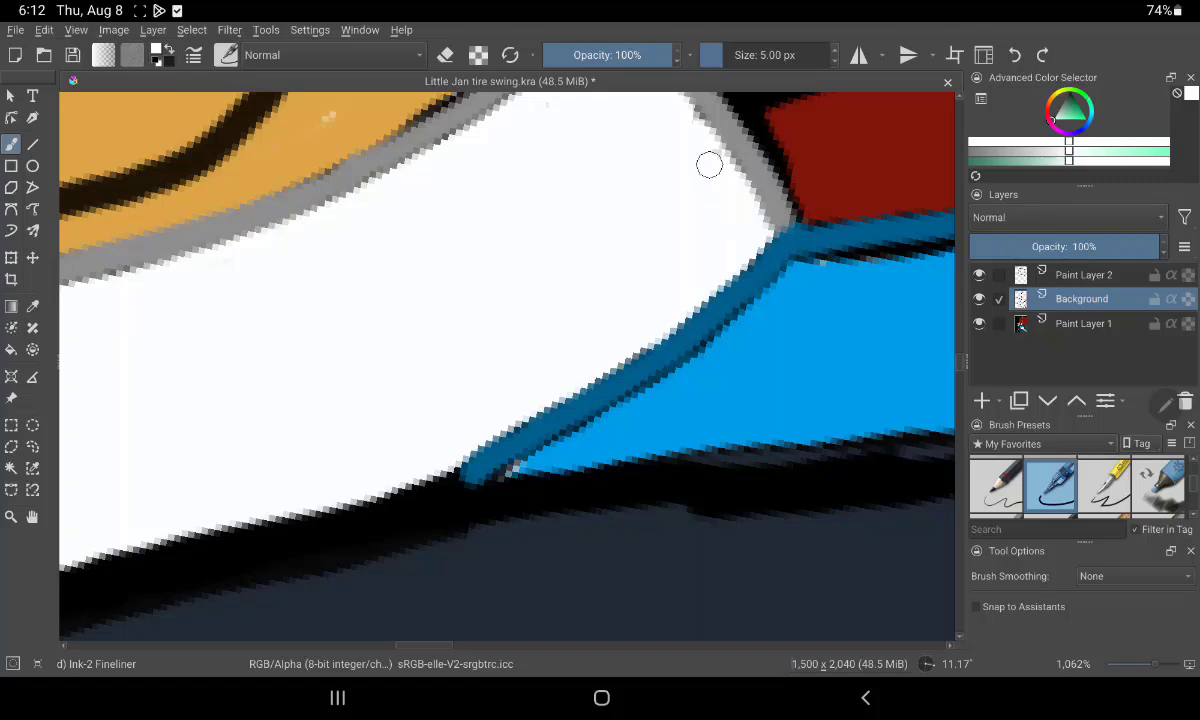
{"action": "scroll", "coordinate": [709, 165], "scroll_direction": "down", "scroll_amount": 1}
Whiten the grey specks near the outline corner, then zoom in on the shirt's grey outline
{"action": "mouse_move", "coordinate": [540, 280]}
{"action": "left_mouse_down"}
{"action": "mouse_move", "coordinate": [625, 236]}
{"action": "mouse_move", "coordinate": [620, 208]}
{"action": "mouse_move", "coordinate": [702, 335]}
{"action": "mouse_move", "coordinate": [588, 275]}
{"action": "mouse_move", "coordinate": [838, 407]}
{"action": "mouse_move", "coordinate": [940, 442]}
{"action": "mouse_move", "coordinate": [814, 530]}
{"action": "mouse_move", "coordinate": [686, 596]}
{"action": "mouse_move", "coordinate": [565, 421]}
{"action": "mouse_move", "coordinate": [592, 350]}
{"action": "mouse_move", "coordinate": [535, 490]}
{"action": "mouse_move", "coordinate": [624, 447]}
{"action": "mouse_move", "coordinate": [530, 502]}
{"action": "mouse_move", "coordinate": [675, 429]}
{"action": "mouse_move", "coordinate": [657, 412]}
{"action": "left_mouse_up"}
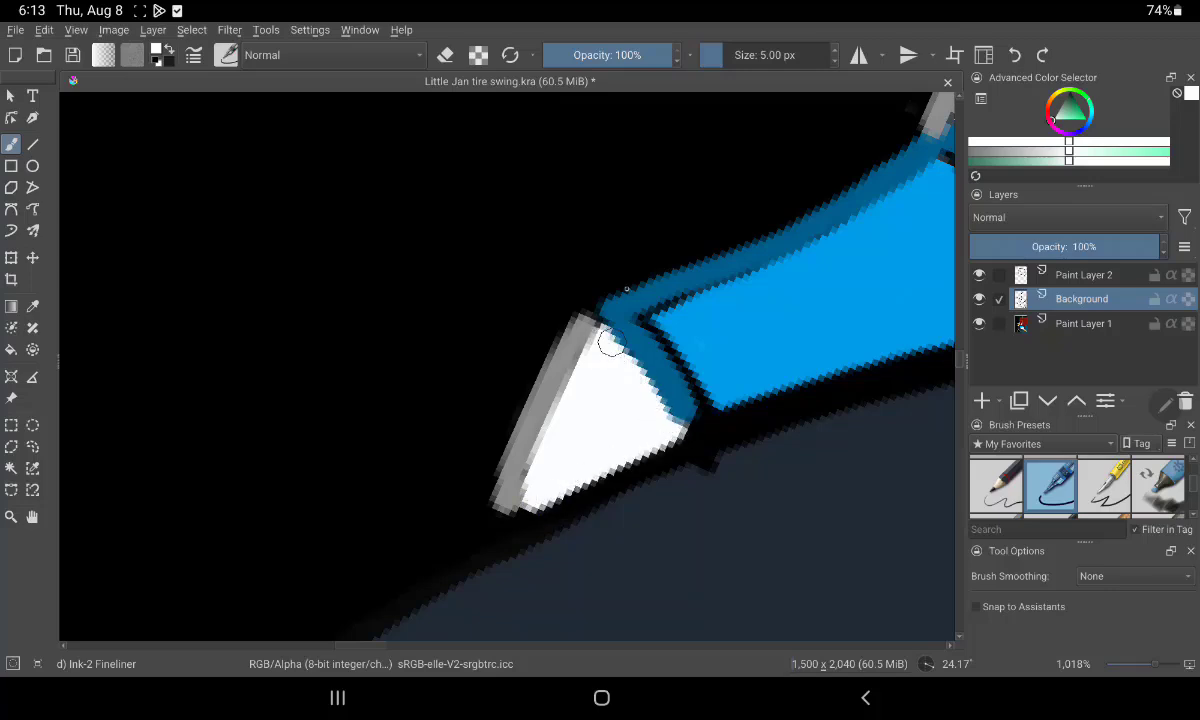
{"action": "mouse_move", "coordinate": [610, 342]}
{"action": "left_mouse_down"}
{"action": "mouse_move", "coordinate": [785, 557]}
{"action": "mouse_move", "coordinate": [675, 426]}
{"action": "mouse_move", "coordinate": [742, 538]}
{"action": "mouse_move", "coordinate": [432, 358]}
{"action": "mouse_move", "coordinate": [613, 423]}
{"action": "mouse_move", "coordinate": [729, 581]}
{"action": "mouse_move", "coordinate": [632, 551]}
{"action": "mouse_move", "coordinate": [740, 421]}
{"action": "mouse_move", "coordinate": [718, 305]}
{"action": "mouse_move", "coordinate": [579, 522]}
{"action": "mouse_move", "coordinate": [806, 447]}
{"action": "left_mouse_up"}
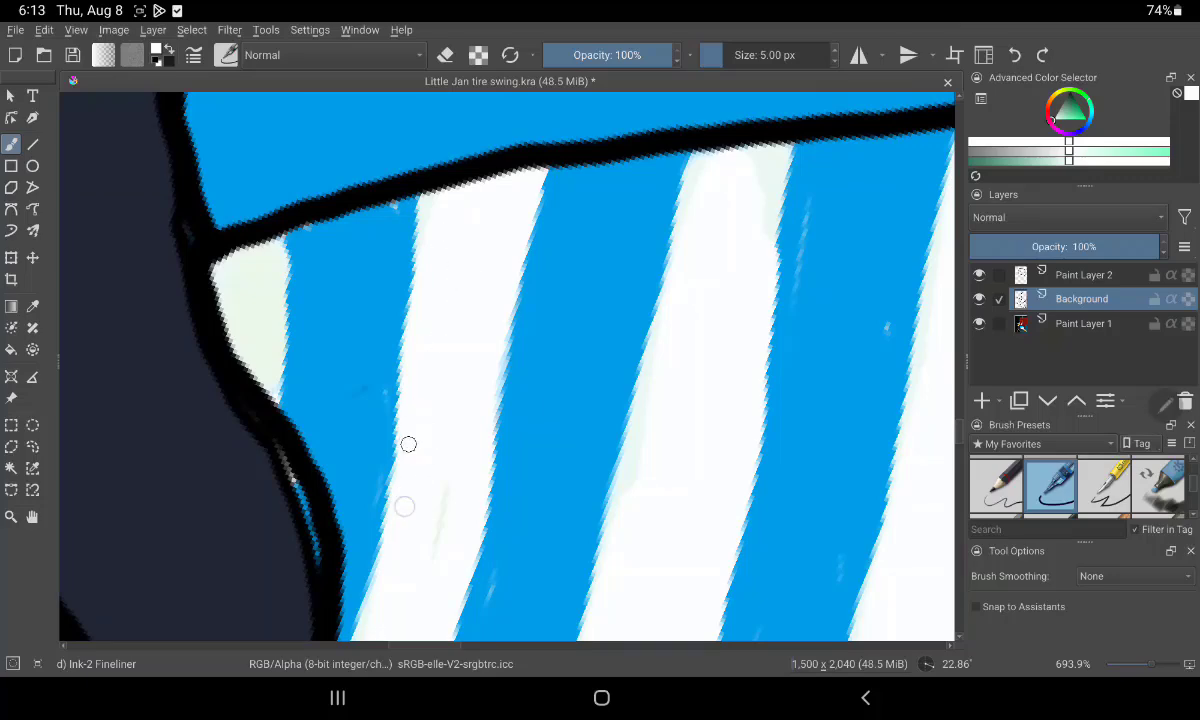
{"action": "mouse_move", "coordinate": [731, 263]}
{"action": "left_mouse_down"}
{"action": "mouse_move", "coordinate": [506, 244]}
{"action": "mouse_move", "coordinate": [654, 206]}
{"action": "mouse_move", "coordinate": [546, 222]}
{"action": "mouse_move", "coordinate": [549, 158]}
{"action": "mouse_move", "coordinate": [380, 161]}
{"action": "mouse_move", "coordinate": [450, 107]}
{"action": "mouse_move", "coordinate": [528, 243]}
{"action": "mouse_move", "coordinate": [239, 318]}
{"action": "mouse_move", "coordinate": [276, 453]}
{"action": "left_mouse_up"}
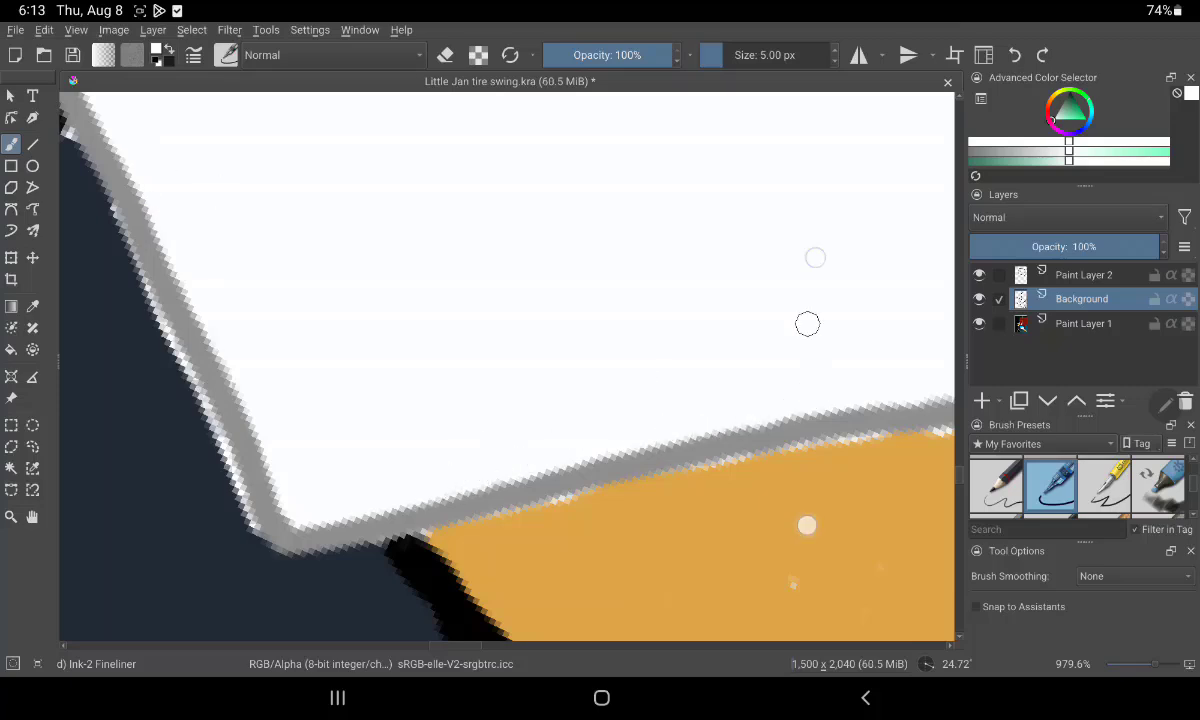
{"action": "left_click_drag", "start_coordinate": [808, 324], "coordinate": [551, 418]}
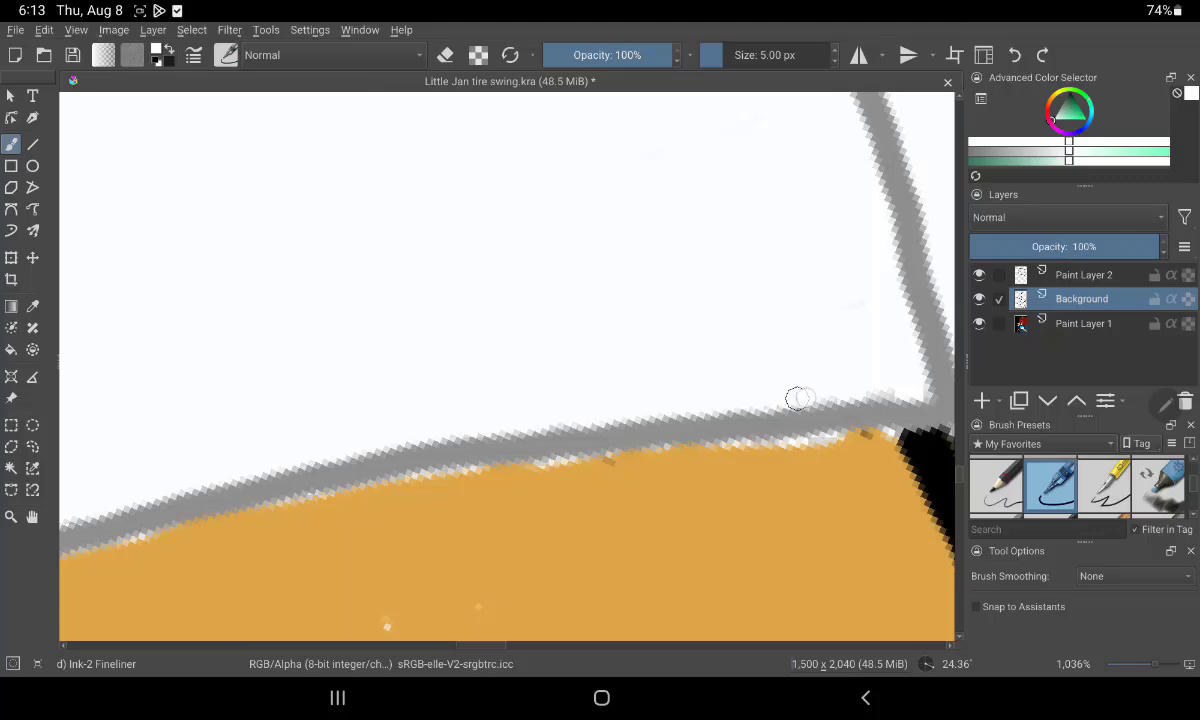
{"action": "mouse_move", "coordinate": [900, 388]}
{"action": "left_mouse_down"}
{"action": "mouse_move", "coordinate": [694, 244]}
{"action": "mouse_move", "coordinate": [793, 431]}
{"action": "mouse_move", "coordinate": [662, 568]}
{"action": "mouse_move", "coordinate": [556, 552]}
{"action": "left_mouse_up"}
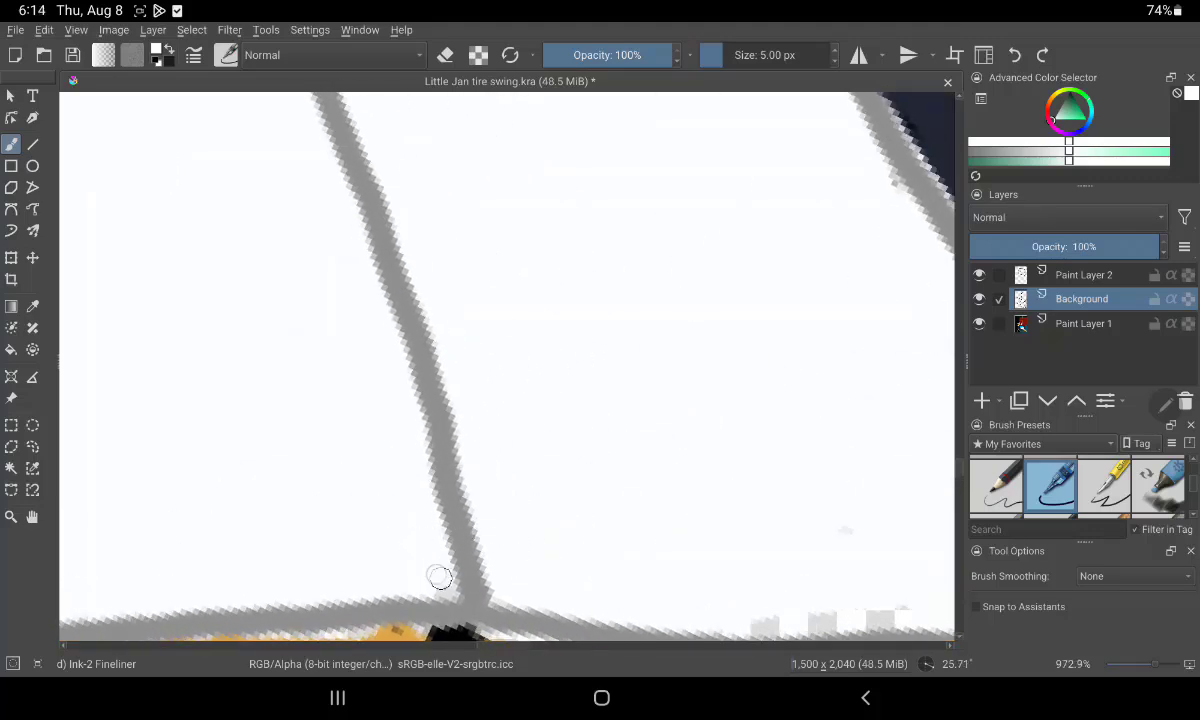
{"action": "left_click_drag", "start_coordinate": [465, 507], "coordinate": [396, 498]}
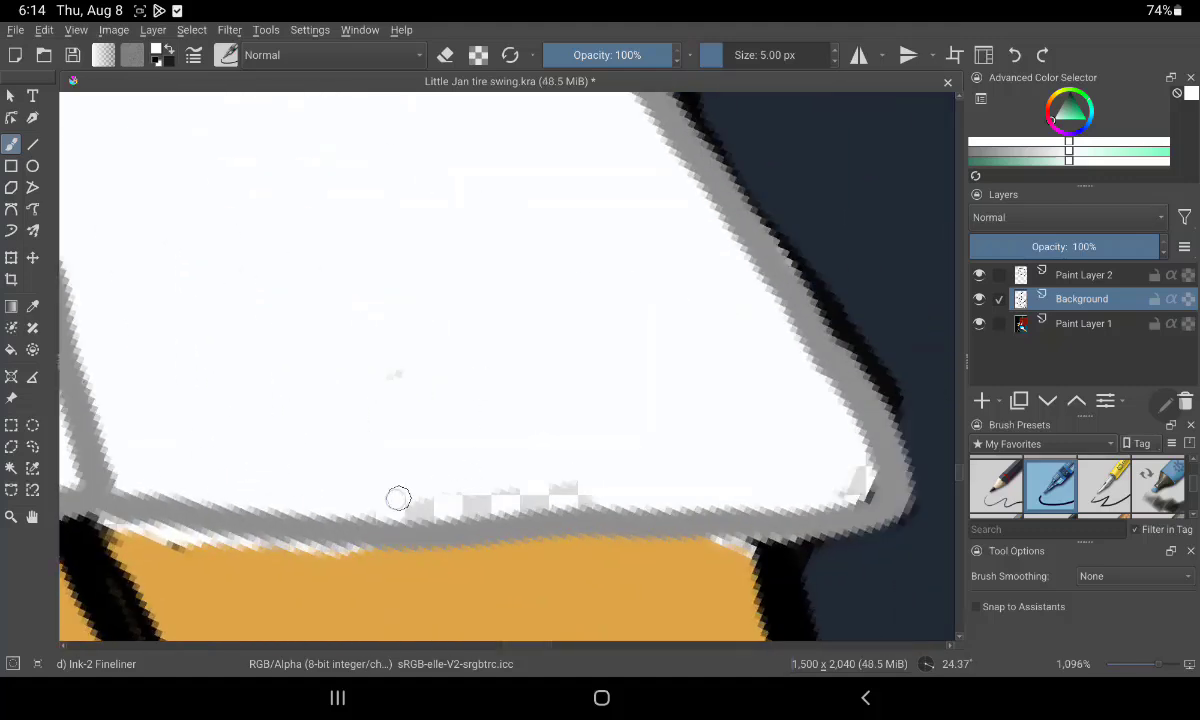
Paint white over the grey speckles, the outline corner and the grey block under the black outline
{"action": "left_click_drag", "start_coordinate": [487, 504], "coordinate": [600, 489]}
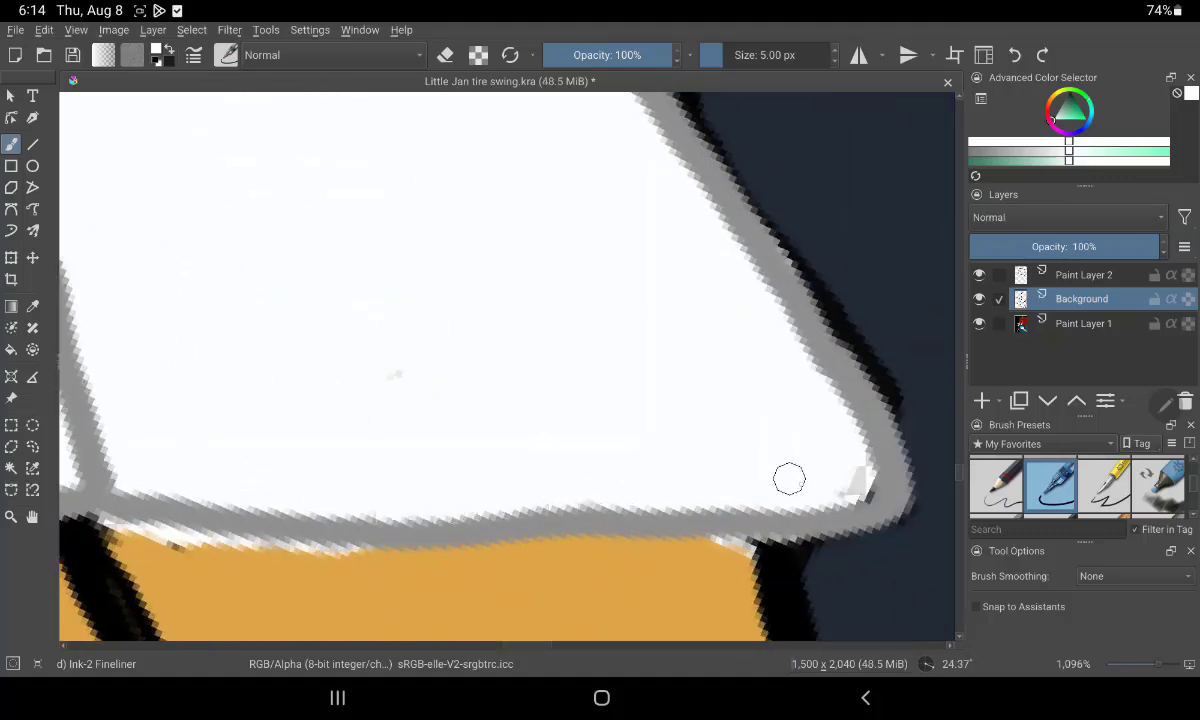
{"action": "left_click_drag", "start_coordinate": [847, 450], "coordinate": [858, 468]}
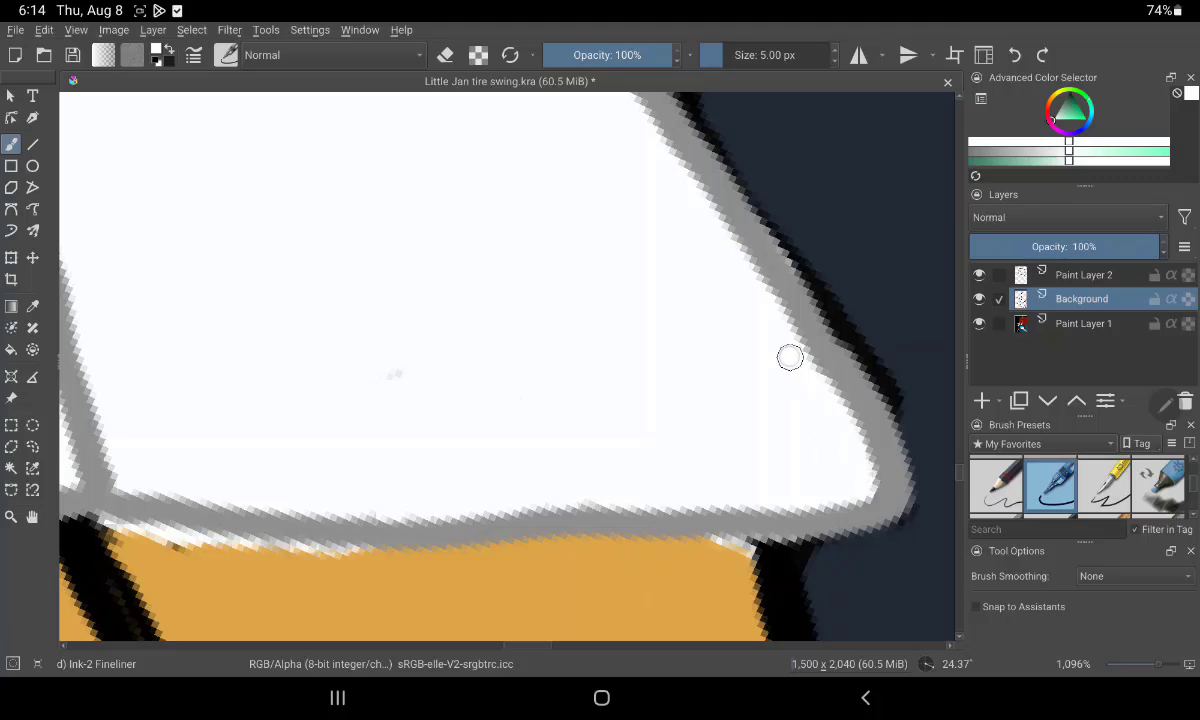
{"action": "left_click_drag", "start_coordinate": [749, 304], "coordinate": [570, 295]}
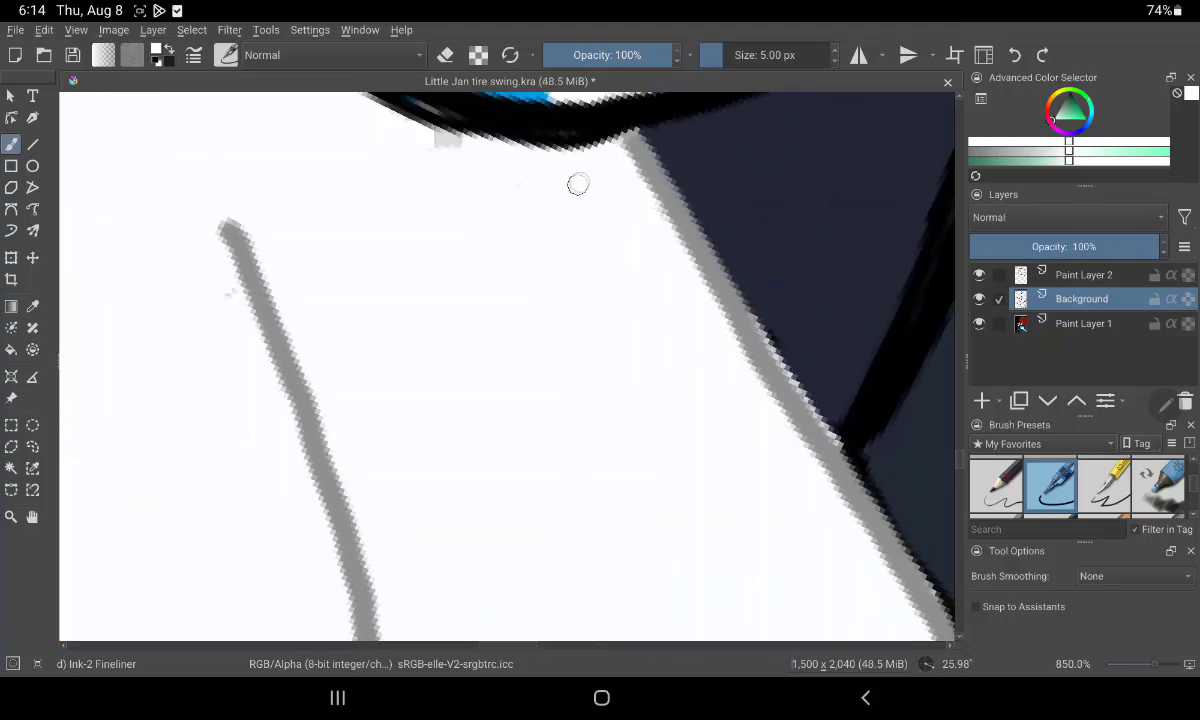
{"action": "mouse_move", "coordinate": [578, 184]}
{"action": "left_mouse_down"}
{"action": "mouse_move", "coordinate": [480, 158]}
{"action": "mouse_move", "coordinate": [484, 320]}
{"action": "mouse_move", "coordinate": [754, 319]}
{"action": "mouse_move", "coordinate": [721, 316]}
{"action": "mouse_move", "coordinate": [694, 445]}
{"action": "mouse_move", "coordinate": [841, 241]}
{"action": "mouse_move", "coordinate": [670, 340]}
{"action": "mouse_move", "coordinate": [678, 351]}
{"action": "mouse_move", "coordinate": [656, 340]}
{"action": "mouse_move", "coordinate": [563, 356]}
{"action": "mouse_move", "coordinate": [663, 340]}
{"action": "left_mouse_up"}
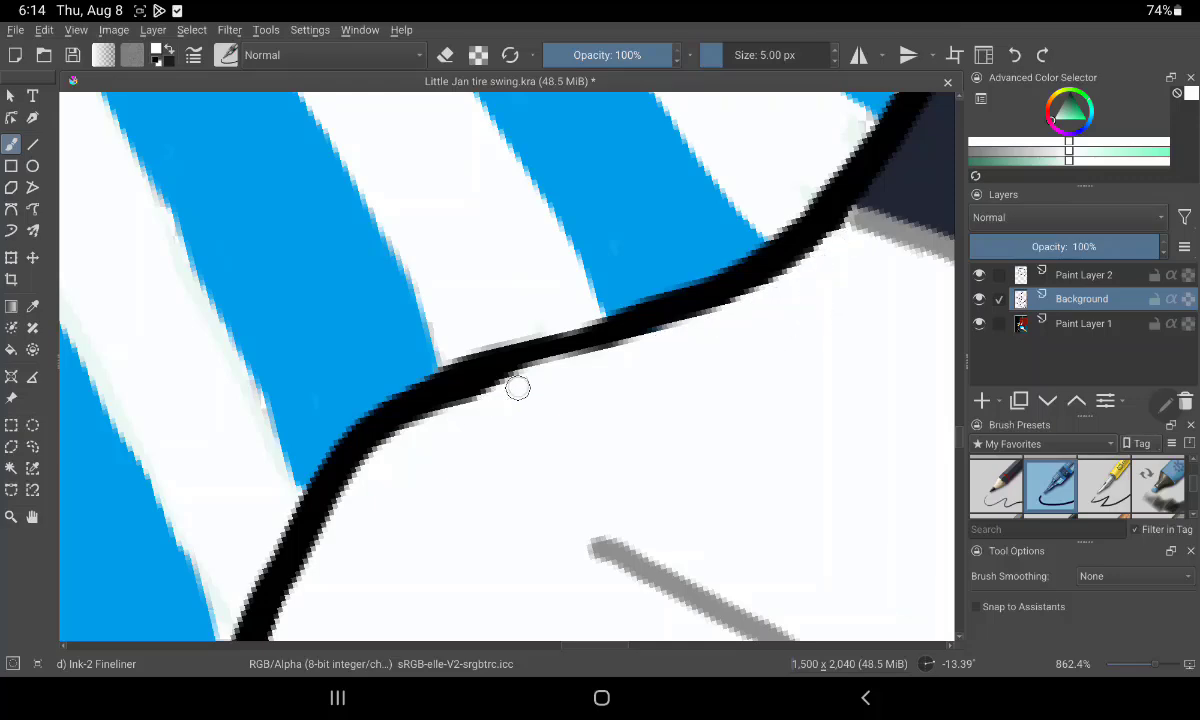
Thin the black outline's lower edge with white and turn the view back upright to 0°
{"action": "left_click_drag", "start_coordinate": [517, 388], "coordinate": [498, 387]}
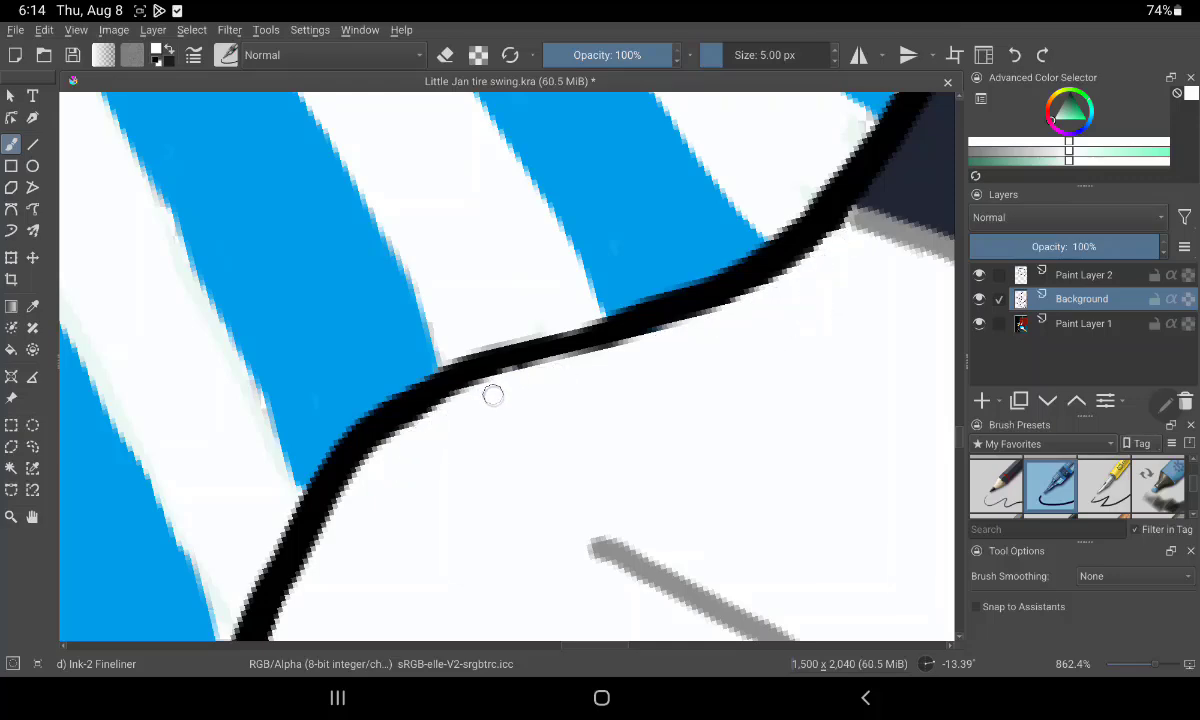
{"action": "mouse_move", "coordinate": [502, 575]}
{"action": "left_mouse_down"}
{"action": "mouse_move", "coordinate": [560, 500]}
{"action": "mouse_move", "coordinate": [520, 470]}
{"action": "mouse_move", "coordinate": [700, 399]}
{"action": "left_mouse_up"}
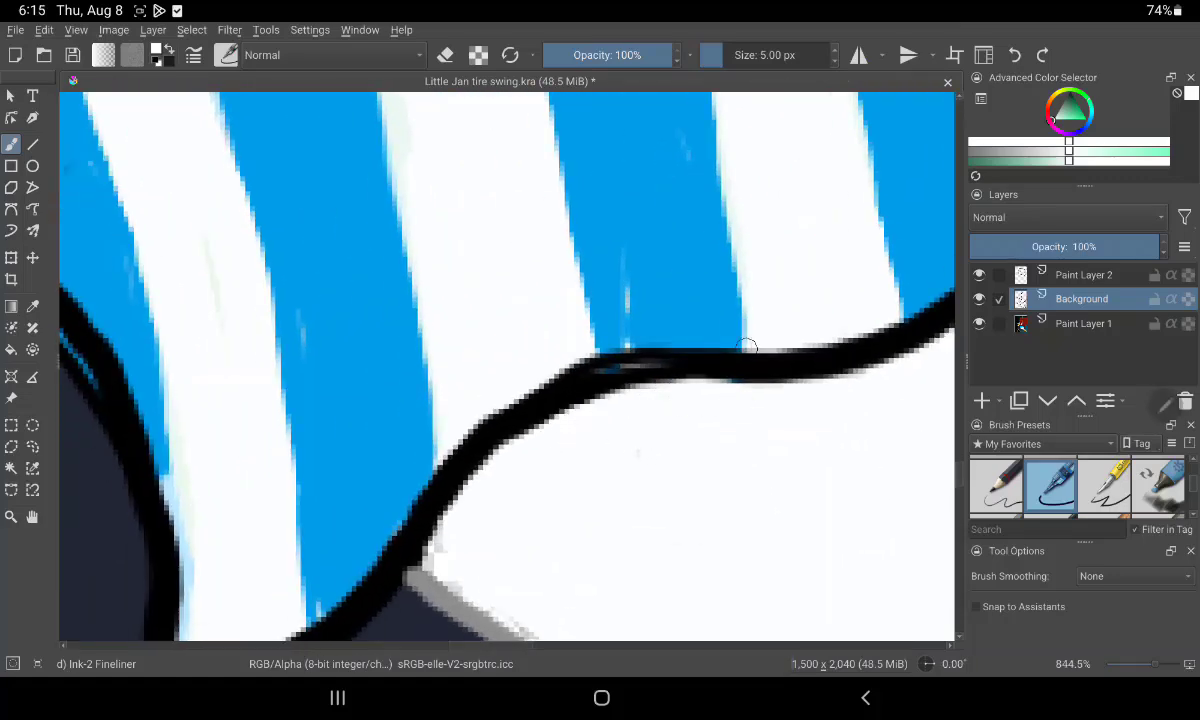
Sample the sleeve stripe's blue and paint it over the outline's top edge and the blue stripe
{"action": "key", "text": "p"}
{"action": "left_click", "coordinate": [700, 300]}
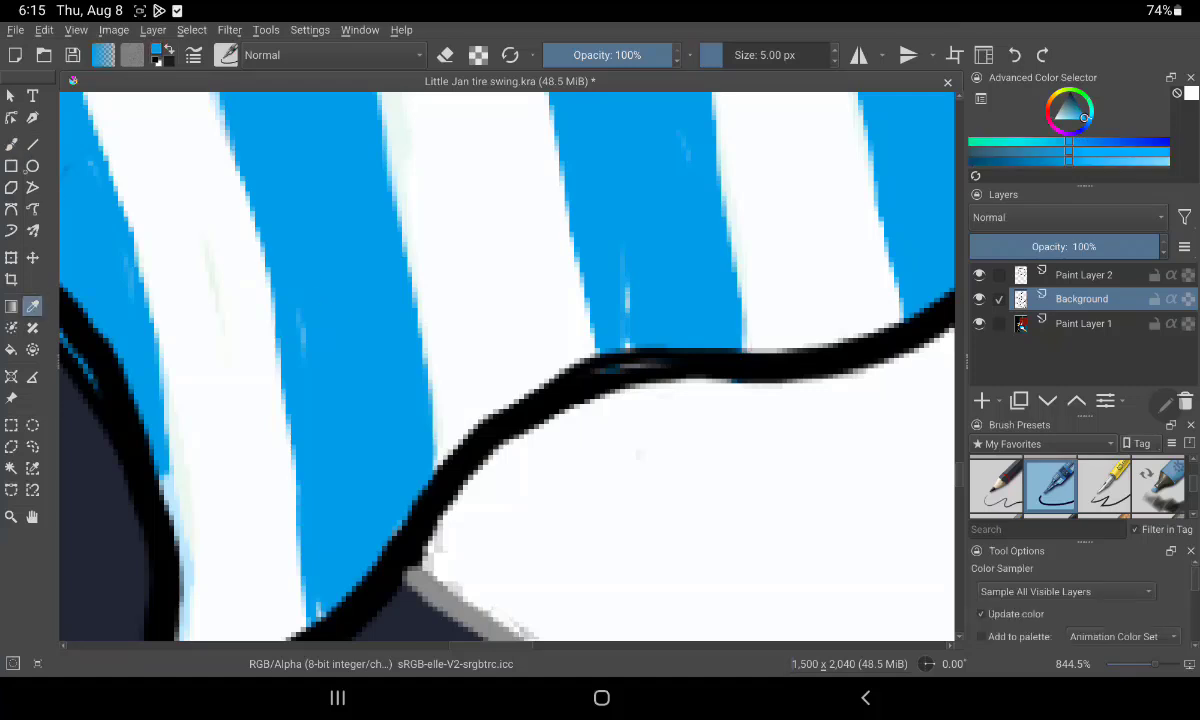
{"action": "left_click", "coordinate": [11, 144]}
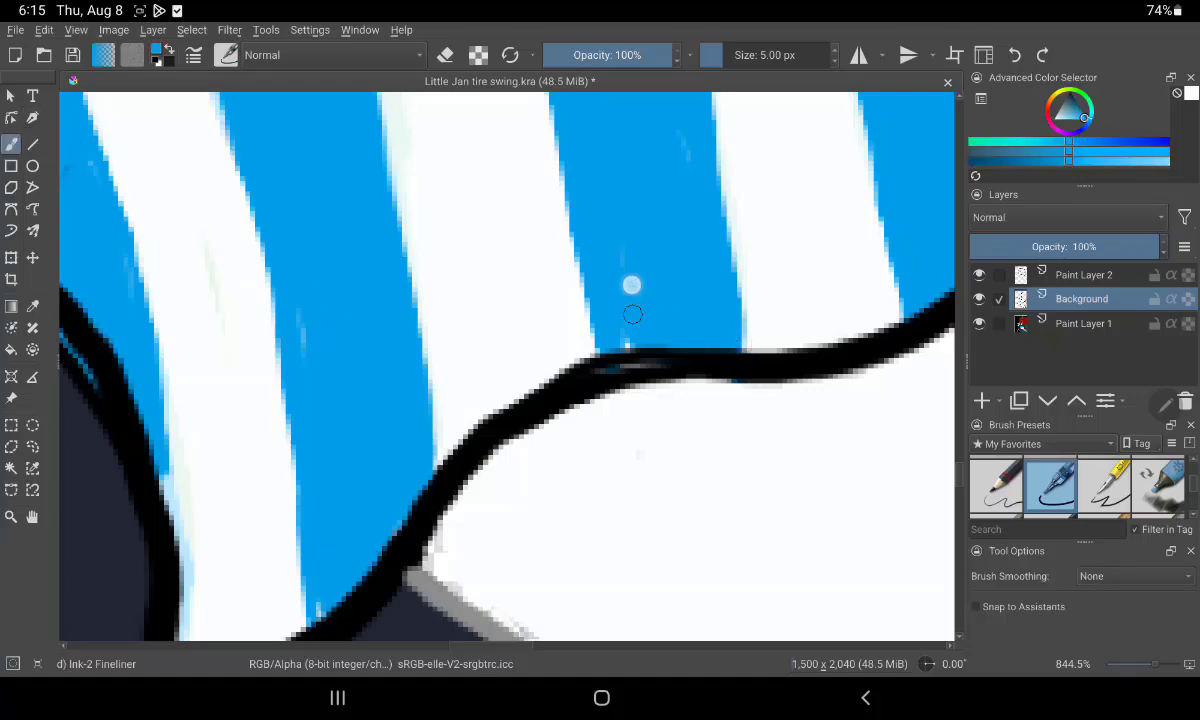
{"action": "left_click_drag", "start_coordinate": [616, 332], "coordinate": [695, 341]}
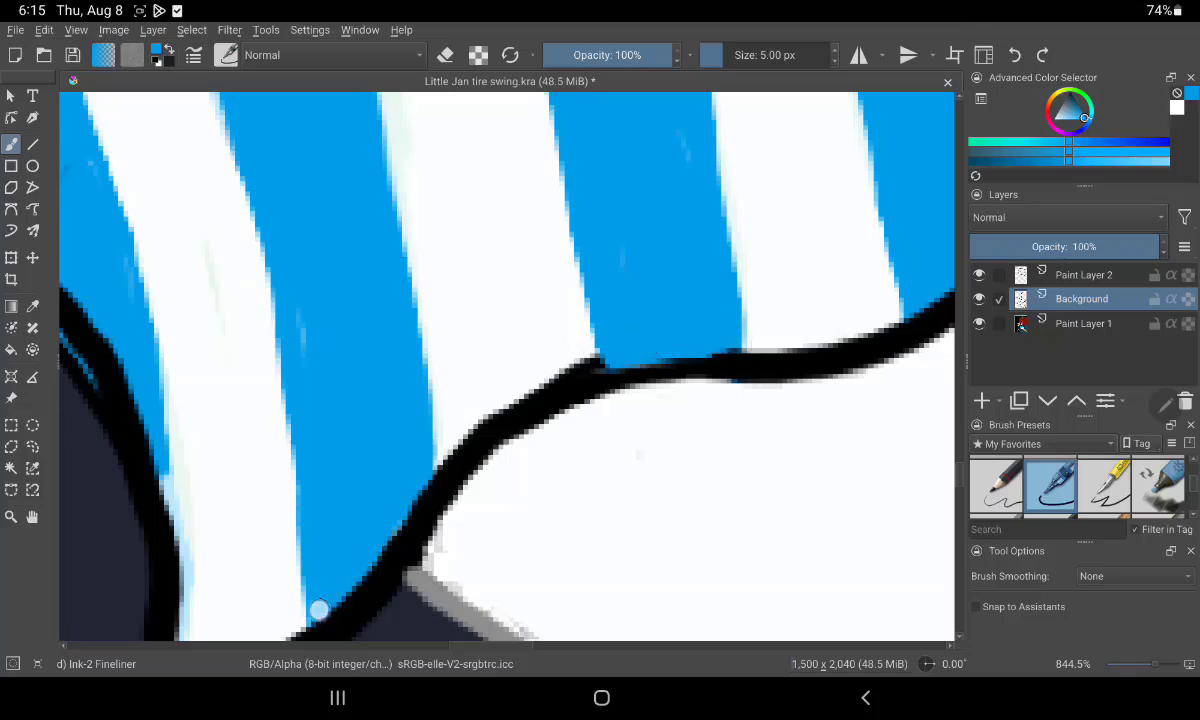
{"action": "left_click_drag", "start_coordinate": [682, 113], "coordinate": [684, 181]}
Trim the black outline's upper edge with white, then tidy its edge with blue
{"action": "left_click", "coordinate": [1177, 108]}
{"action": "left_click_drag", "start_coordinate": [503, 388], "coordinate": [578, 363]}
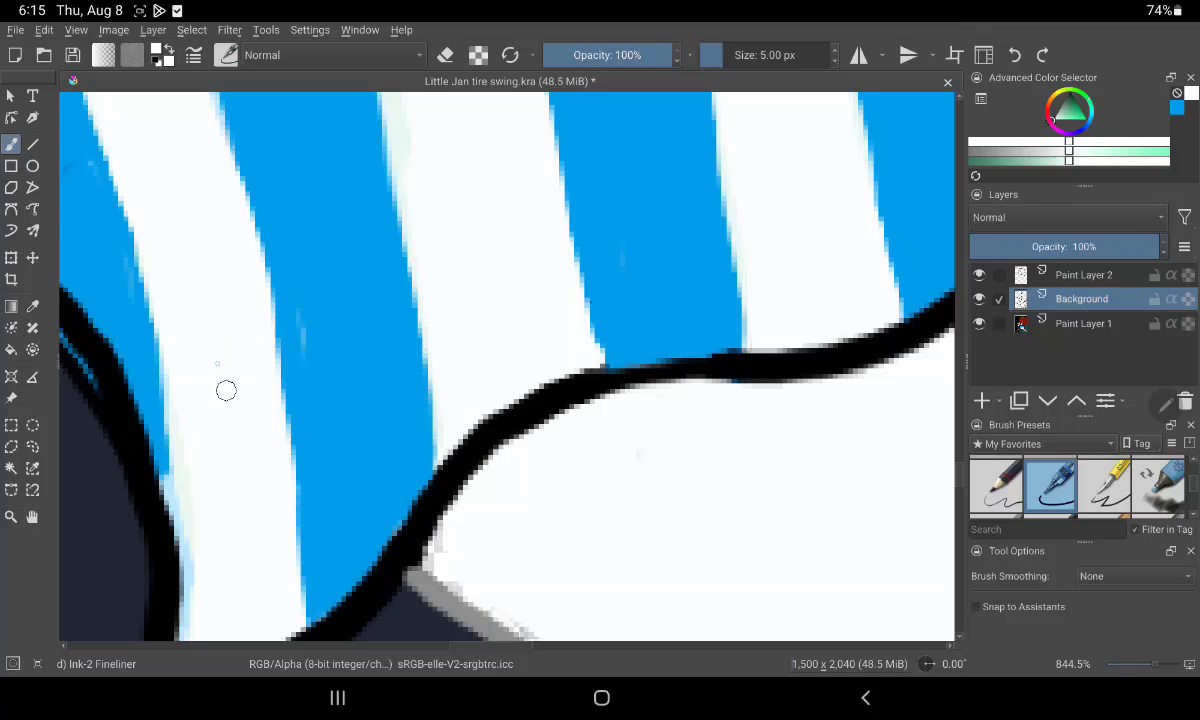
{"action": "left_click", "coordinate": [300, 290], "text": "ctrl"}
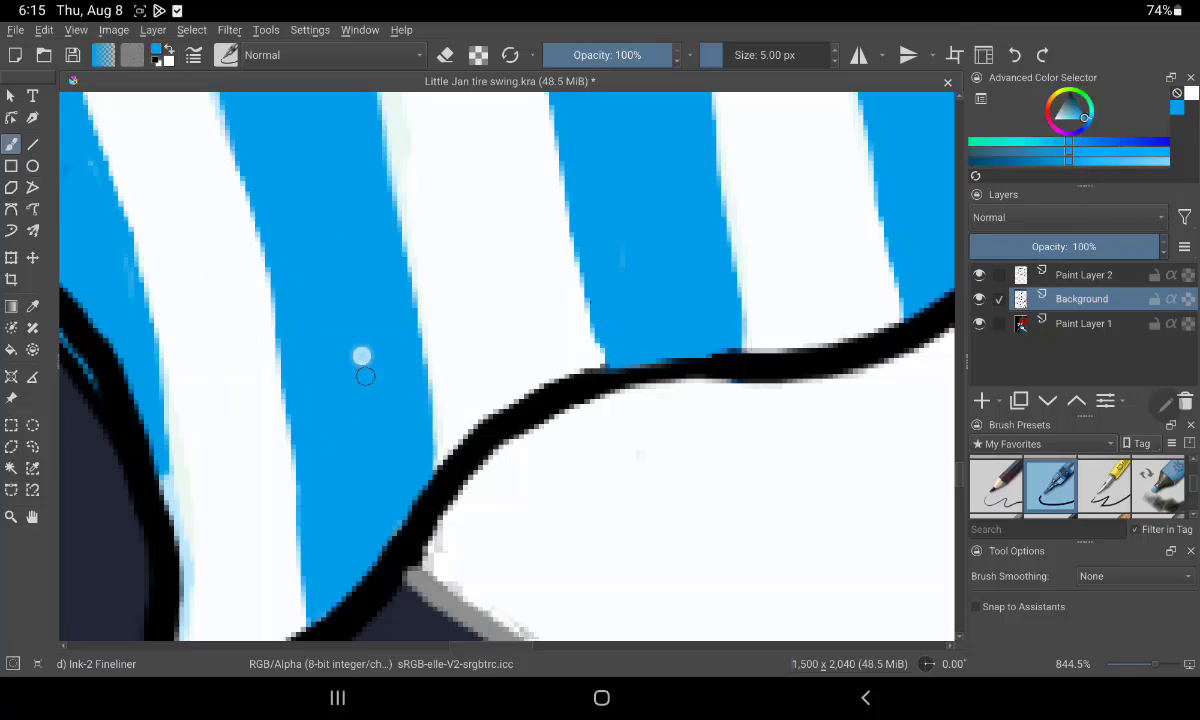
{"action": "left_click_drag", "start_coordinate": [384, 451], "coordinate": [394, 517]}
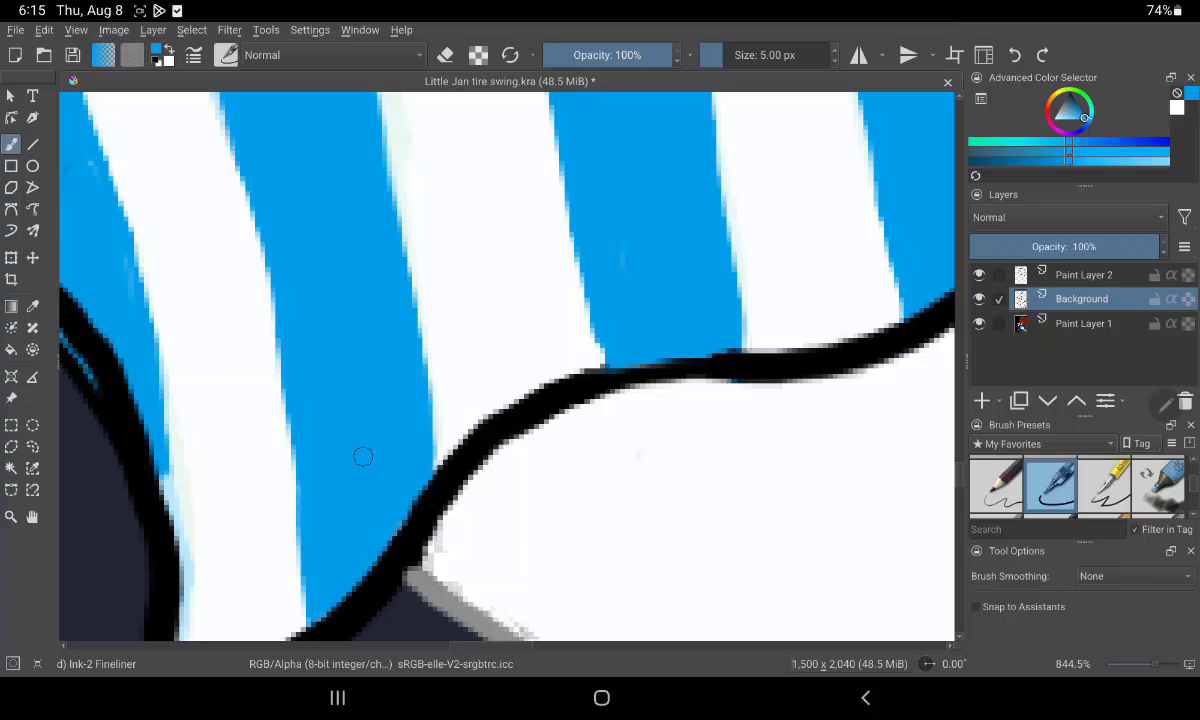
Paint white over the blue stripe's fringe near the outline corner
{"action": "key", "text": "x"}
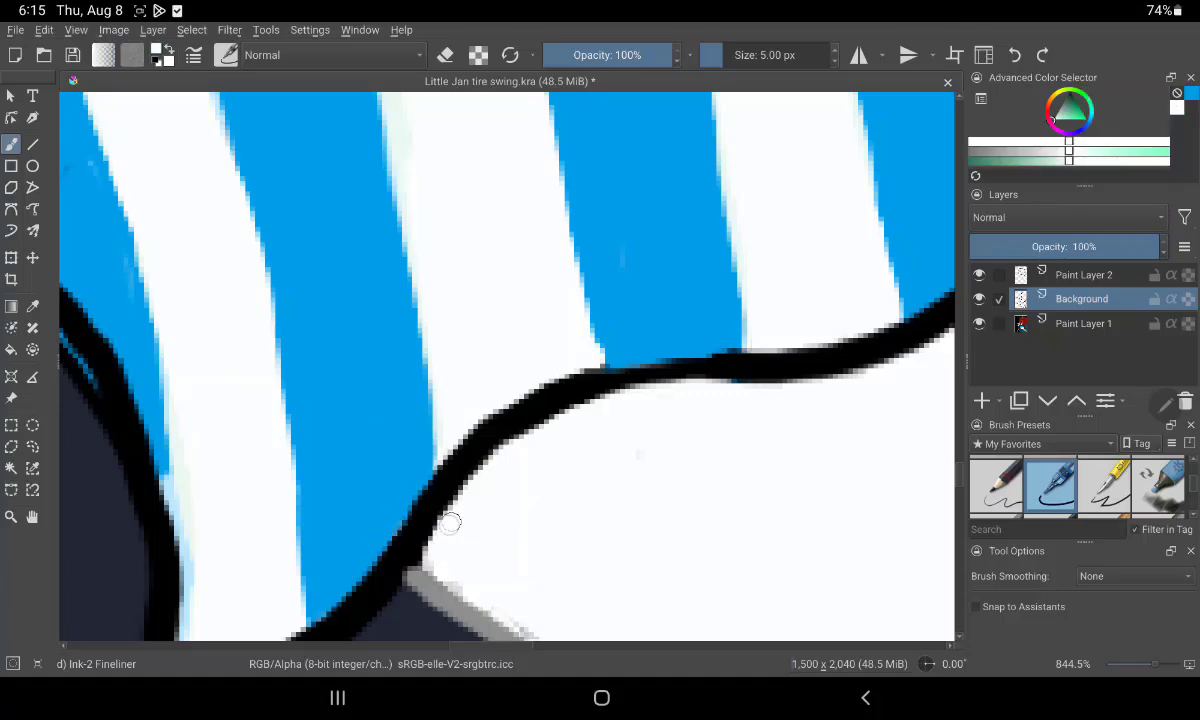
{"action": "left_click_drag", "start_coordinate": [716, 480], "coordinate": [536, 250]}
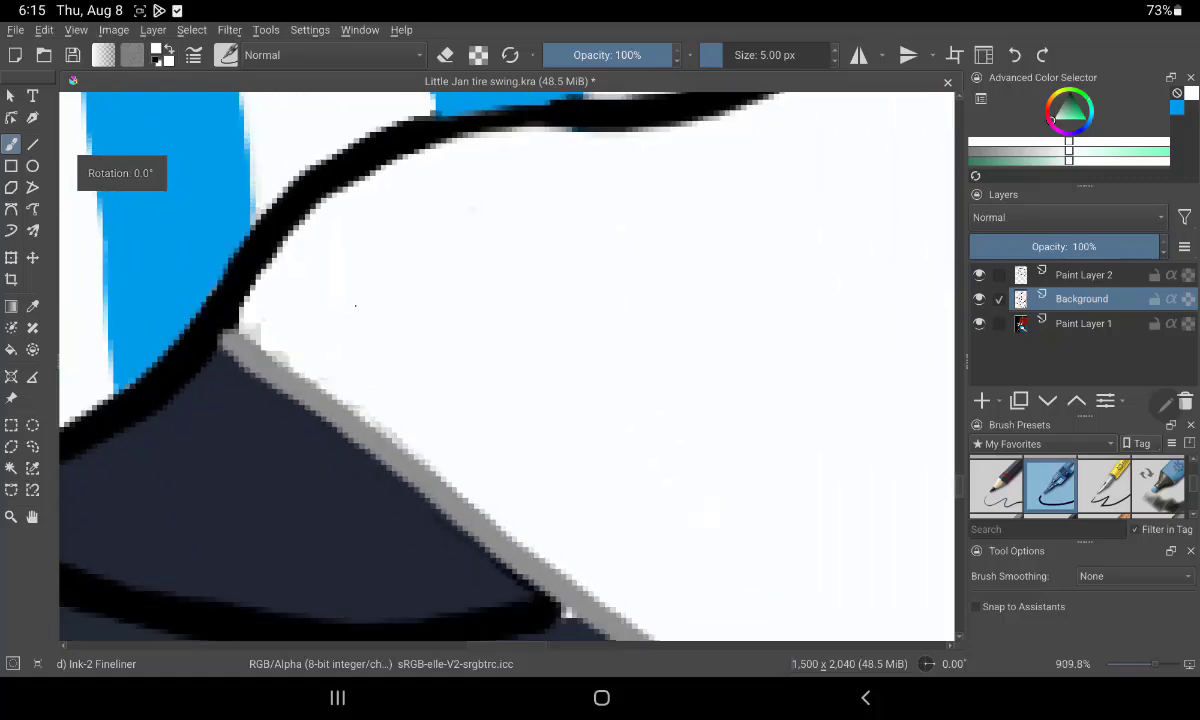
{"action": "mouse_move", "coordinate": [706, 499]}
{"action": "left_mouse_down"}
{"action": "mouse_move", "coordinate": [568, 450]}
{"action": "mouse_move", "coordinate": [632, 469]}
{"action": "mouse_move", "coordinate": [622, 576]}
{"action": "mouse_move", "coordinate": [690, 490]}
{"action": "mouse_move", "coordinate": [720, 540]}
{"action": "left_mouse_up"}
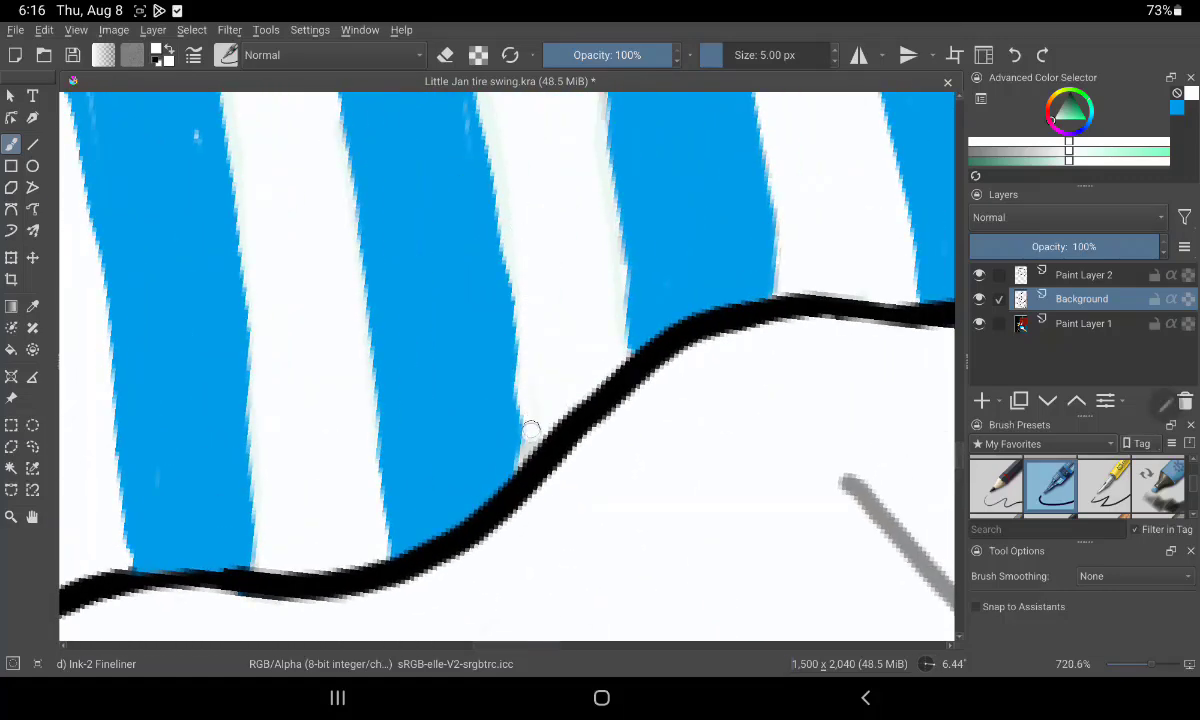
{"action": "left_click_drag", "start_coordinate": [522, 453], "coordinate": [508, 205]}
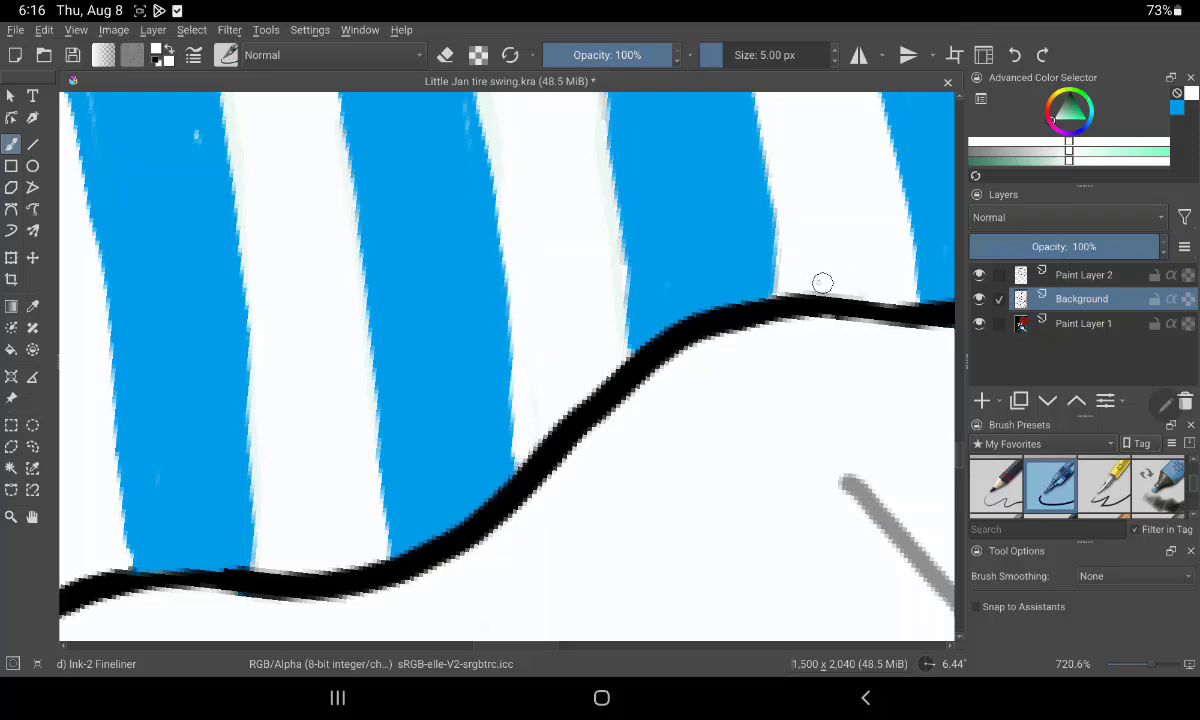
{"action": "mouse_move", "coordinate": [871, 256]}
{"action": "left_mouse_down"}
{"action": "mouse_move", "coordinate": [635, 624]}
{"action": "mouse_move", "coordinate": [735, 572]}
{"action": "mouse_move", "coordinate": [565, 600]}
{"action": "mouse_move", "coordinate": [594, 179]}
{"action": "left_mouse_up"}
Paint white over the grey and dark fringe along the stripe edge and beneath the outline
{"action": "left_click_drag", "start_coordinate": [571, 134], "coordinate": [629, 310]}
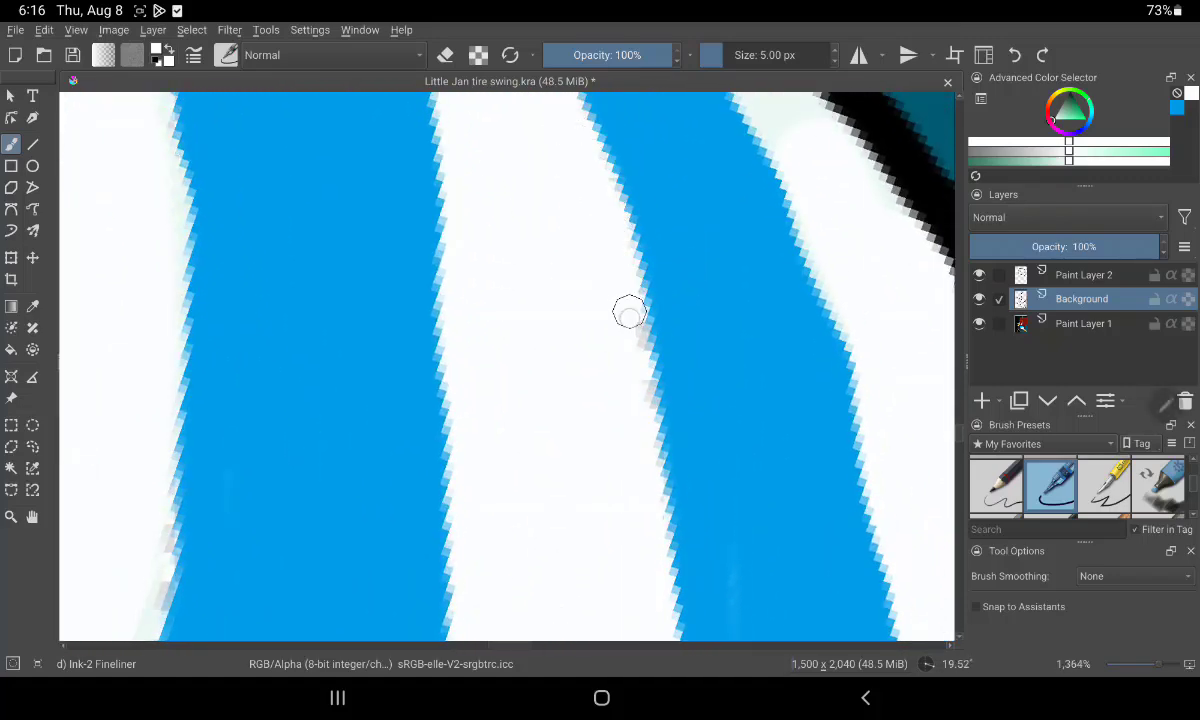
{"action": "mouse_move", "coordinate": [505, 421]}
{"action": "left_mouse_down"}
{"action": "mouse_move", "coordinate": [680, 392]}
{"action": "mouse_move", "coordinate": [560, 330]}
{"action": "left_mouse_up"}
{"action": "mouse_move", "coordinate": [546, 224]}
{"action": "left_mouse_down"}
{"action": "mouse_move", "coordinate": [694, 351]}
{"action": "mouse_move", "coordinate": [667, 533]}
{"action": "mouse_move", "coordinate": [650, 550]}
{"action": "left_mouse_up"}
{"action": "mouse_move", "coordinate": [610, 198]}
{"action": "left_mouse_down"}
{"action": "mouse_move", "coordinate": [645, 165]}
{"action": "mouse_move", "coordinate": [672, 168]}
{"action": "left_mouse_up"}
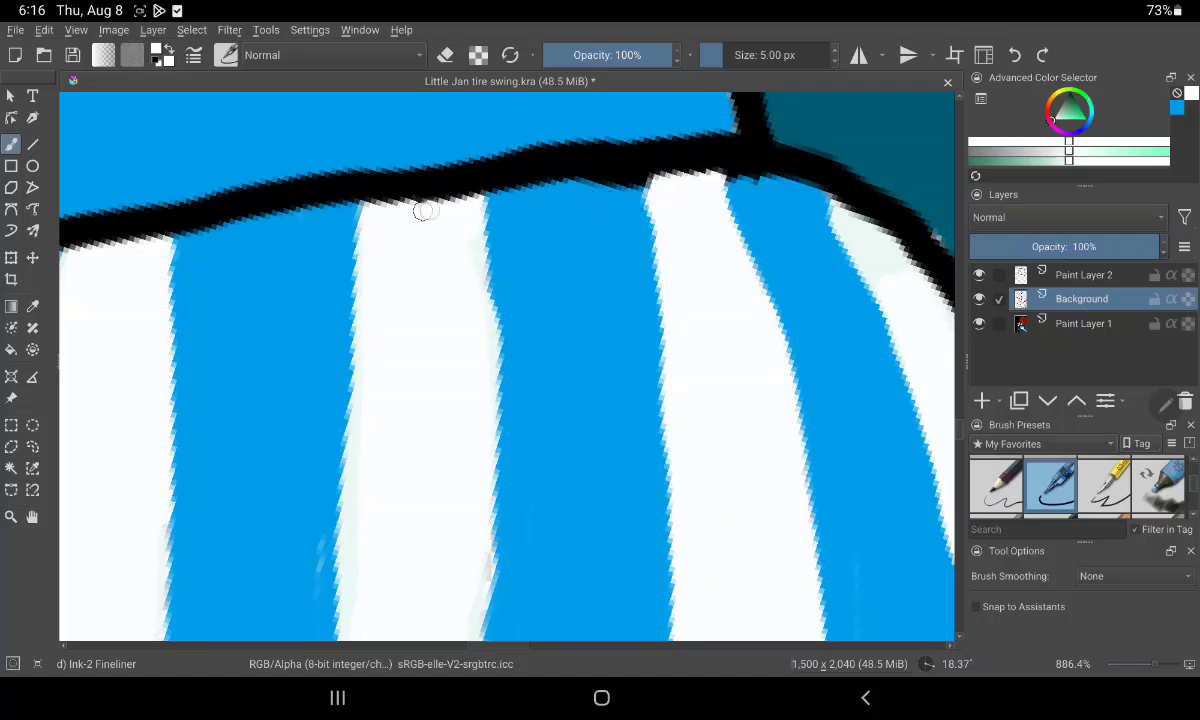
{"action": "left_click_drag", "start_coordinate": [424, 210], "coordinate": [392, 198]}
{"action": "mouse_move", "coordinate": [560, 300]}
{"action": "left_mouse_down"}
{"action": "mouse_move", "coordinate": [831, 228]}
{"action": "mouse_move", "coordinate": [773, 239]}
{"action": "mouse_move", "coordinate": [747, 196]}
{"action": "mouse_move", "coordinate": [801, 166]}
{"action": "left_mouse_up"}
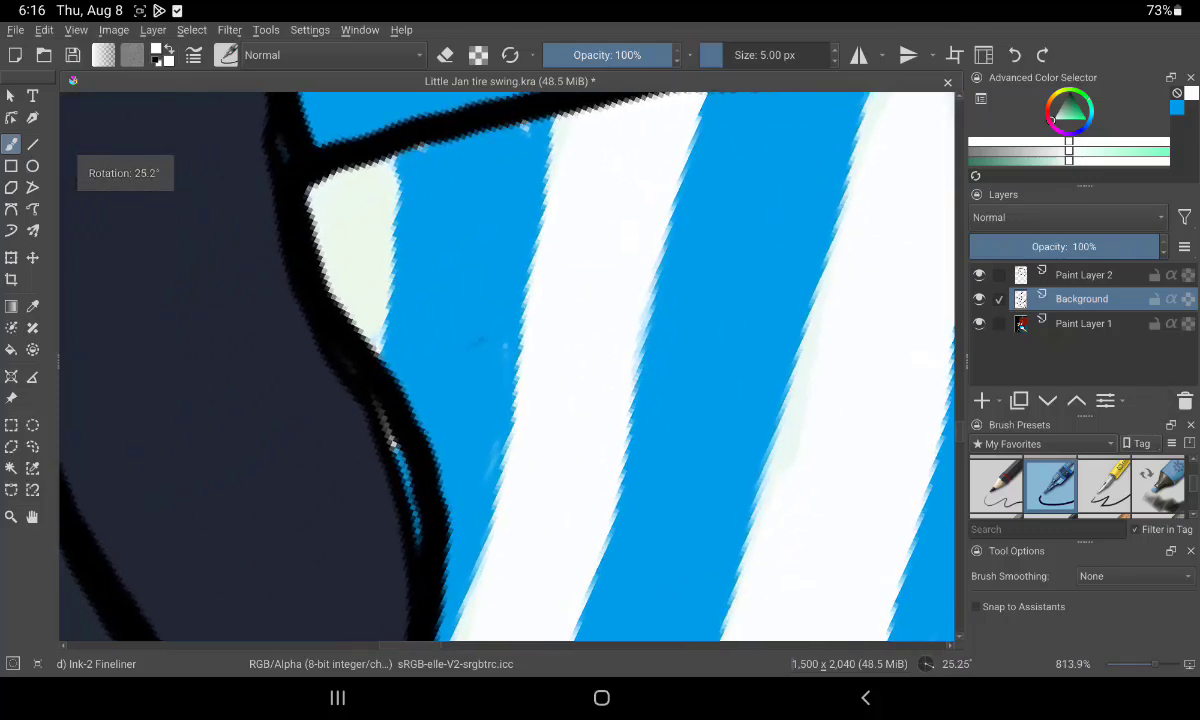
Cover the light fringe along the top outline and its edge with blue
{"action": "key", "text": "x"}
{"action": "left_click_drag", "start_coordinate": [415, 167], "coordinate": [512, 121]}
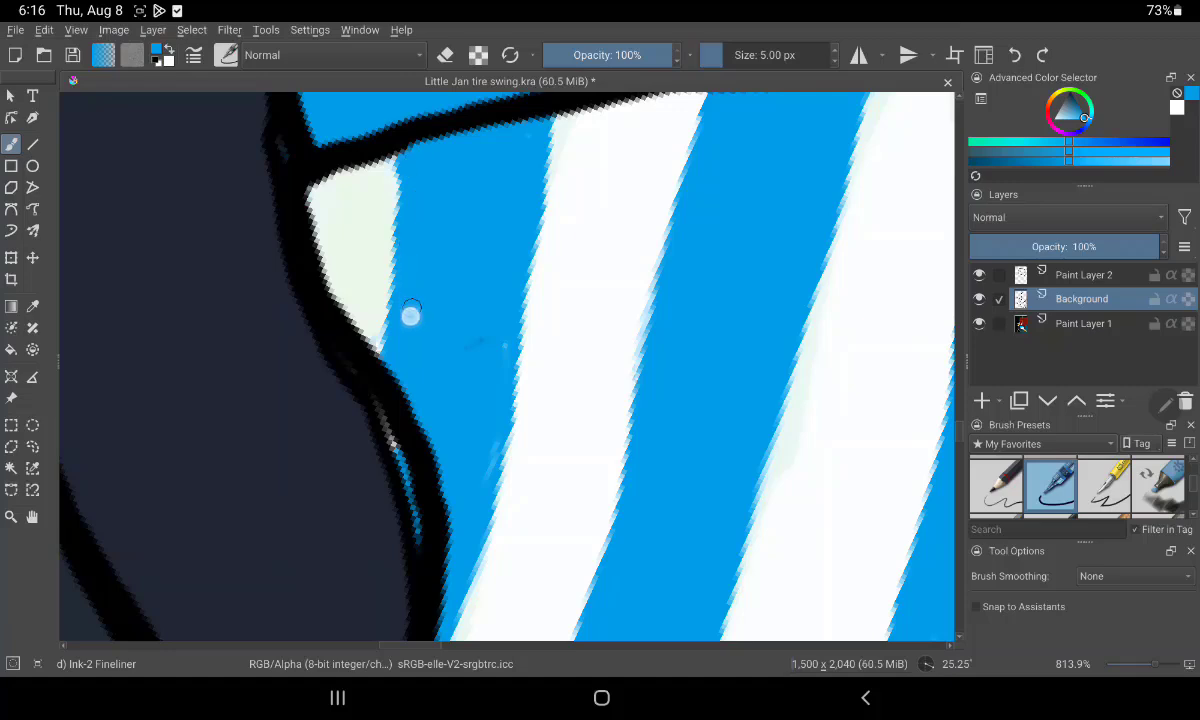
{"action": "mouse_move", "coordinate": [420, 460]}
{"action": "left_mouse_down"}
{"action": "mouse_move", "coordinate": [445, 530]}
{"action": "mouse_move", "coordinate": [442, 620]}
{"action": "left_mouse_up"}
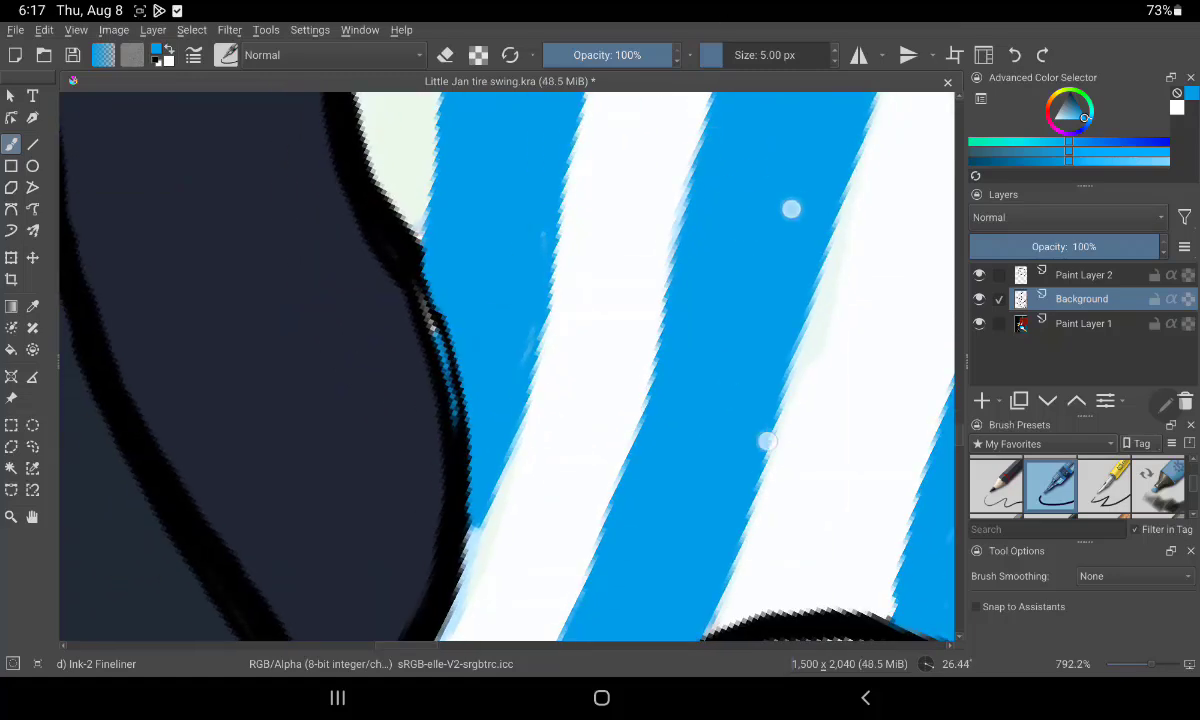
{"action": "scroll", "coordinate": [740, 320], "scroll_direction": "down", "scroll_amount": 2}
{"action": "scroll", "coordinate": [680, 420], "scroll_direction": "up", "scroll_amount": 2}
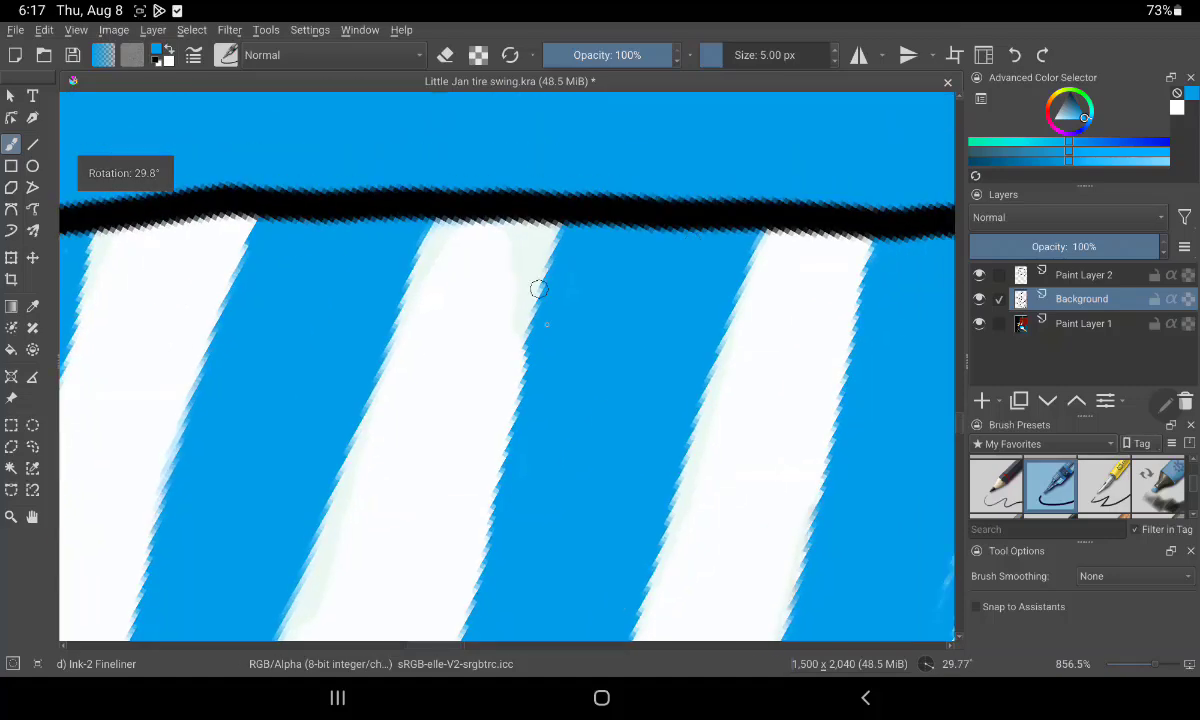
{"action": "scroll", "coordinate": [694, 358], "scroll_direction": "up", "scroll_amount": 2}
Smooth the white stripe's left edge and paint out the faint light streak with blue
{"action": "left_click_drag", "start_coordinate": [541, 363], "coordinate": [525, 408]}
{"action": "scroll", "coordinate": [514, 364], "scroll_direction": "down", "scroll_amount": 1}
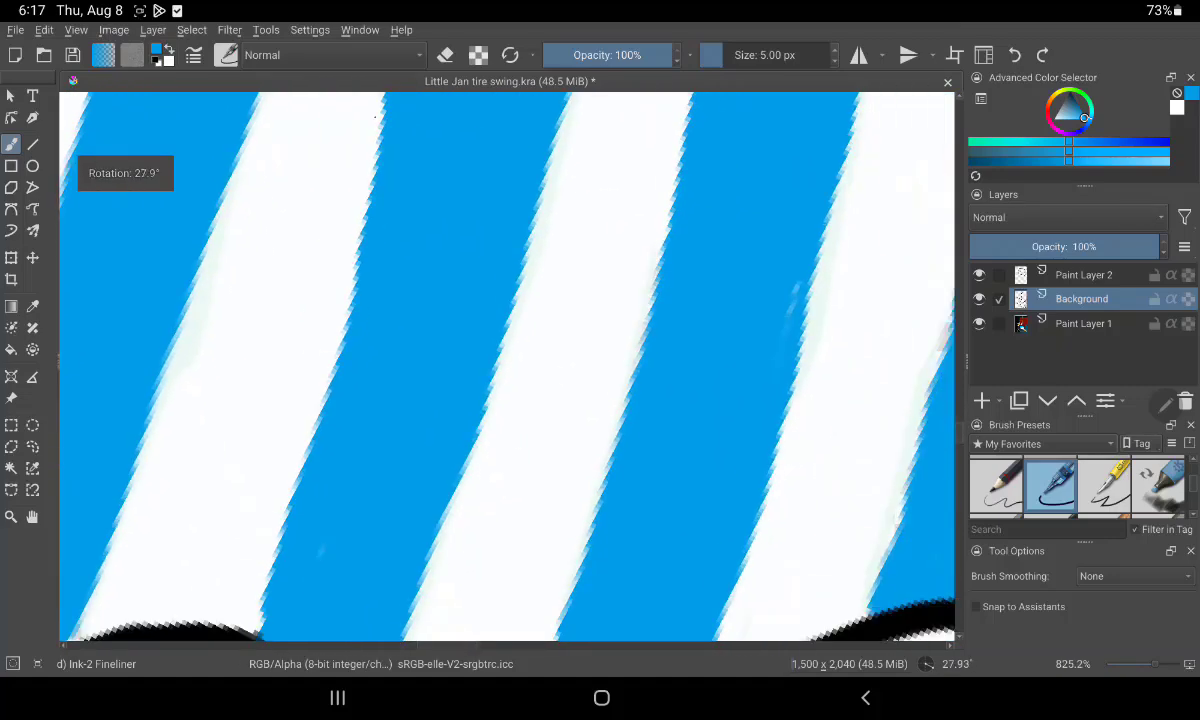
{"action": "scroll", "coordinate": [514, 364], "scroll_direction": "up", "scroll_amount": 2}
{"action": "scroll", "coordinate": [660, 400], "scroll_direction": "up", "scroll_amount": 2}
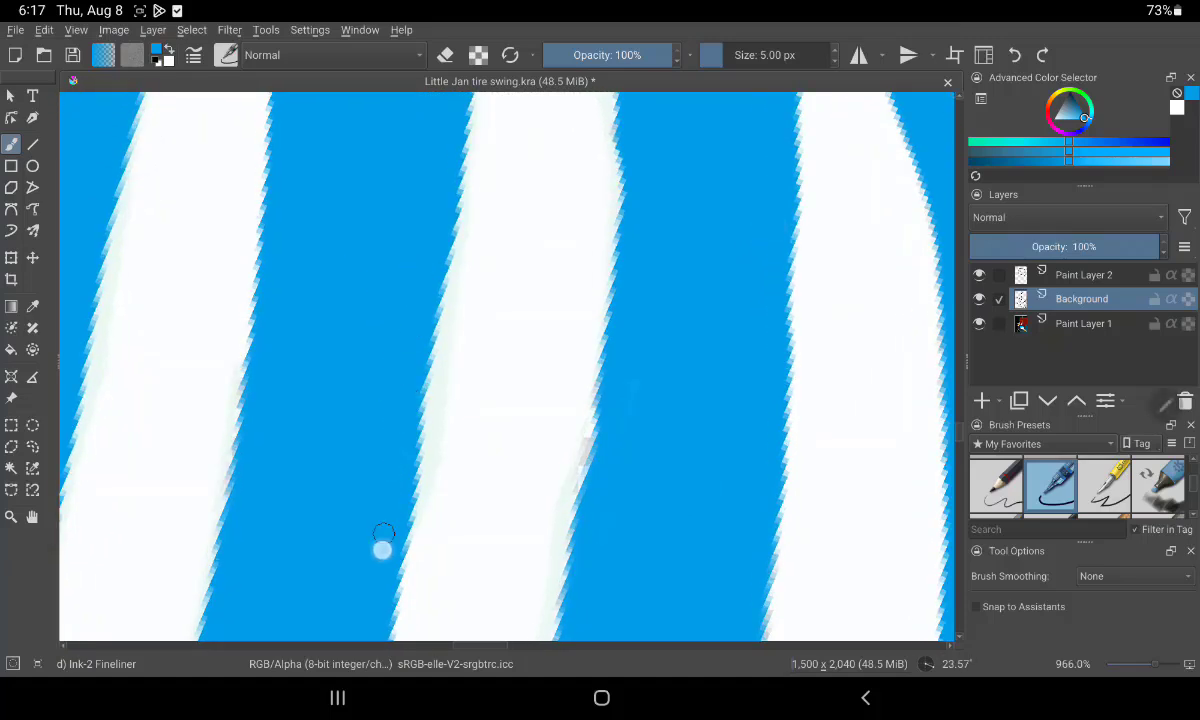
{"action": "left_click_drag", "start_coordinate": [393, 405], "coordinate": [414, 275]}
{"action": "scroll", "coordinate": [309, 318], "scroll_direction": "up", "scroll_amount": 2}
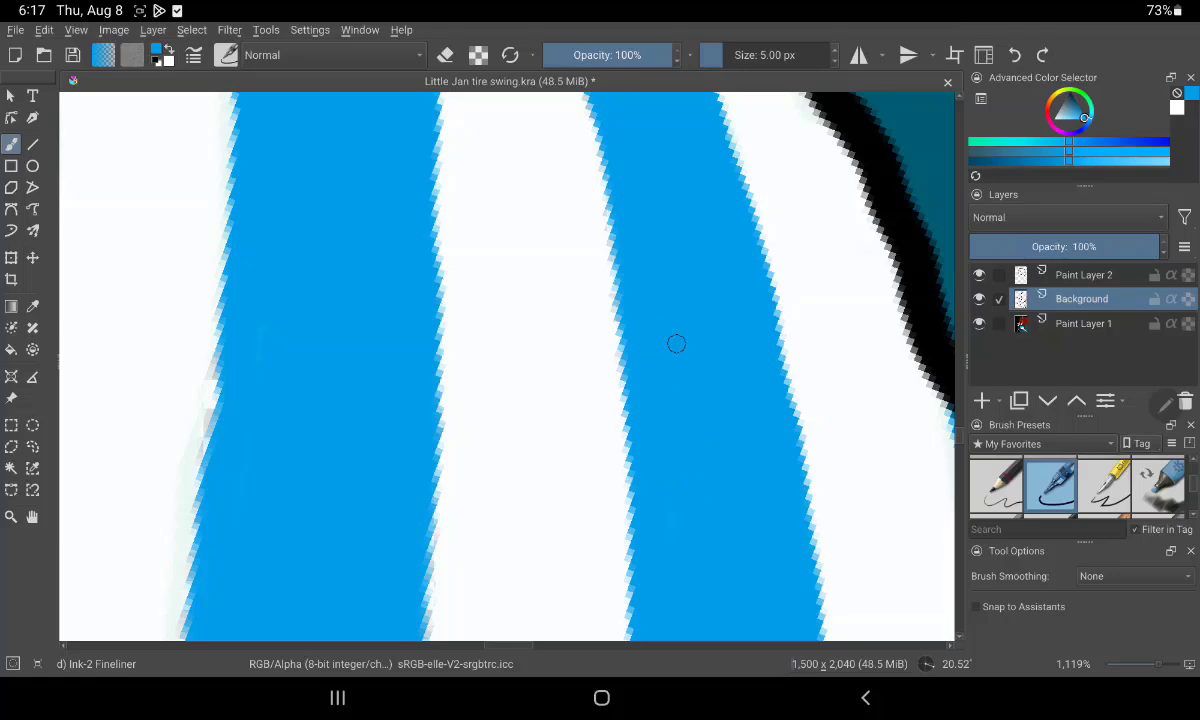
{"action": "scroll", "coordinate": [676, 343], "scroll_direction": "down", "scroll_amount": 1}
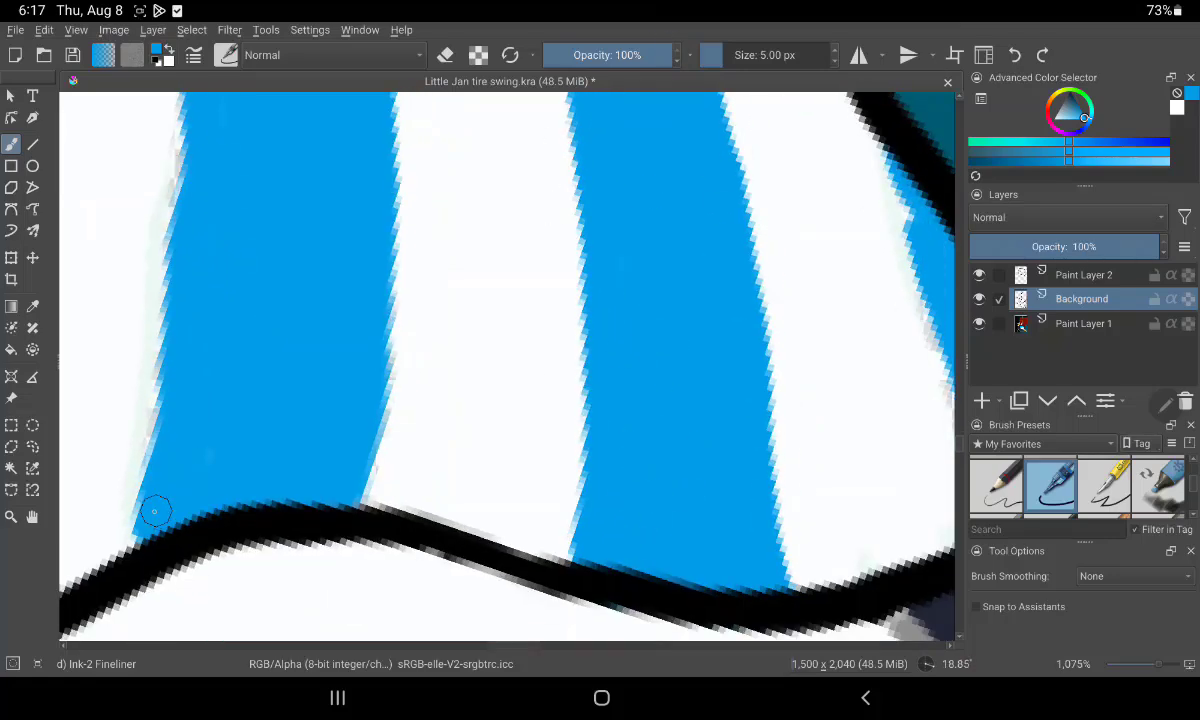
{"action": "scroll", "coordinate": [693, 388], "scroll_direction": "down", "scroll_amount": 1}
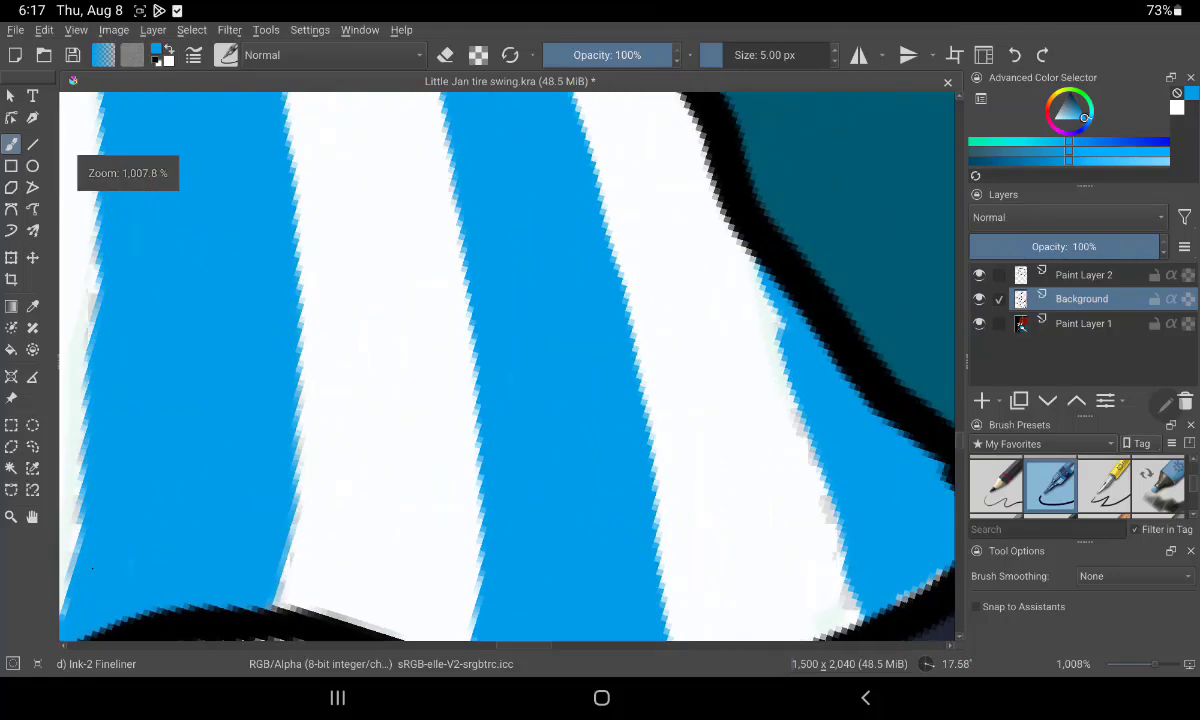
Paint blue over the white edge and grey fringe along the outline and stripe edge
{"action": "left_click_drag", "start_coordinate": [783, 318], "coordinate": [862, 608]}
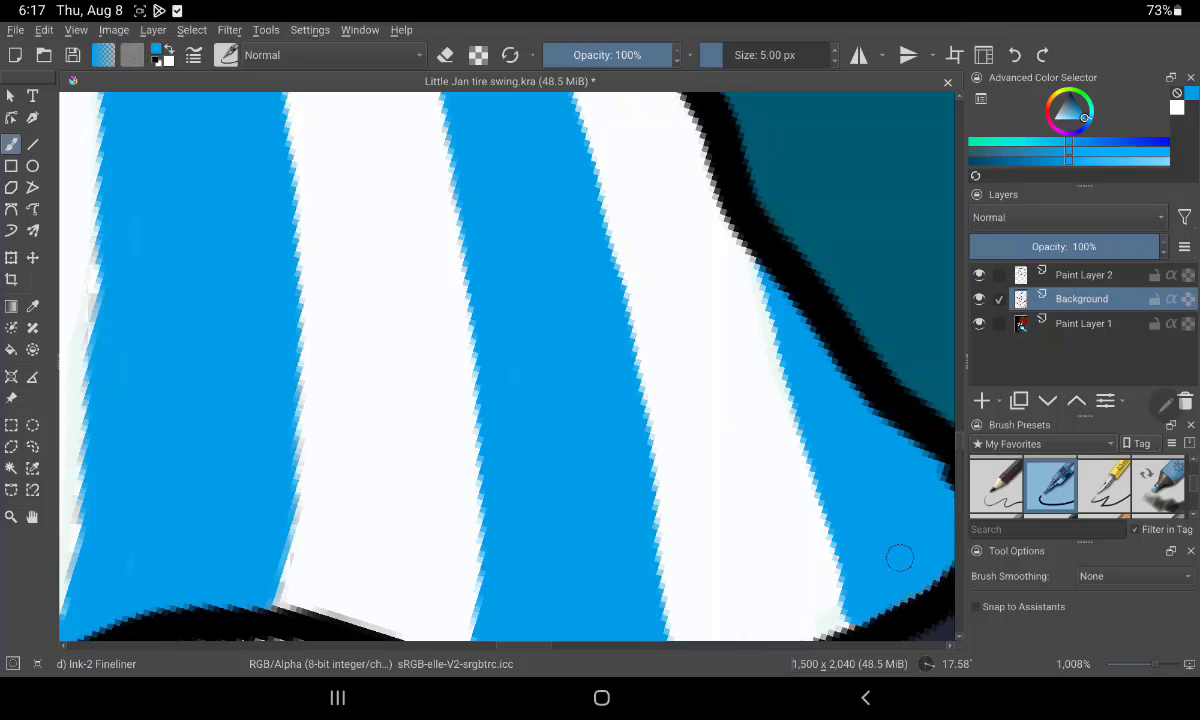
{"action": "scroll", "coordinate": [500, 360], "scroll_direction": "down", "scroll_amount": 2}
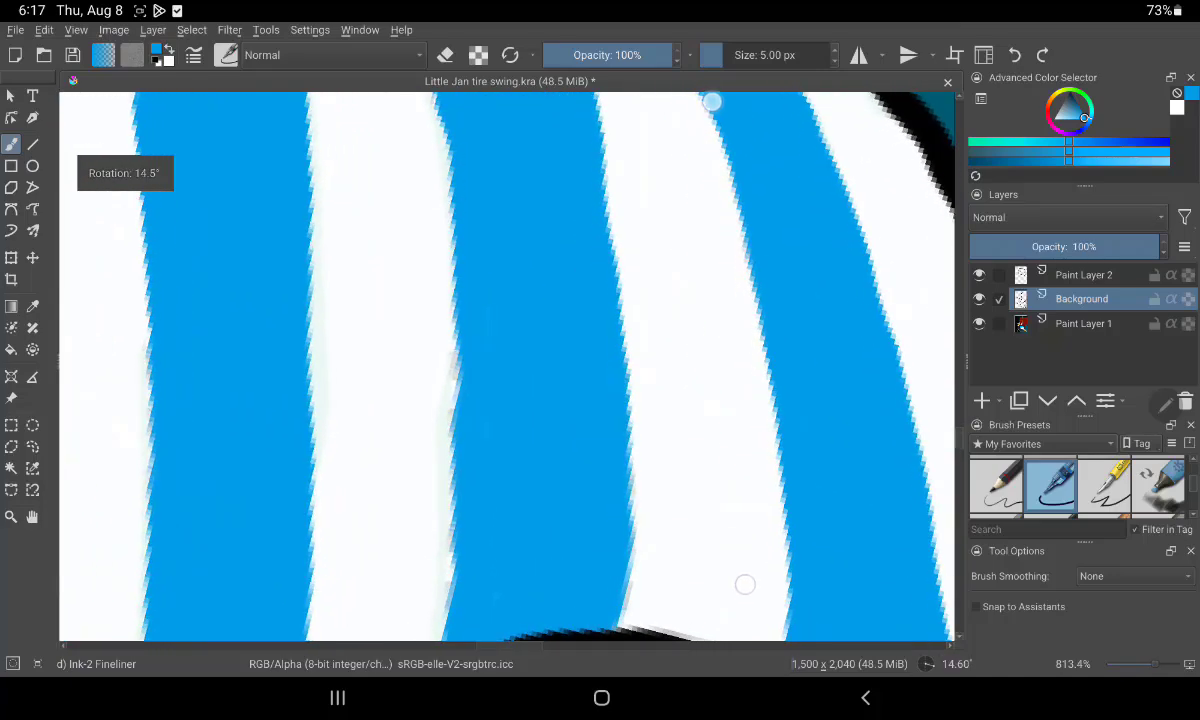
{"action": "scroll", "coordinate": [736, 368], "scroll_direction": "up", "scroll_amount": 1}
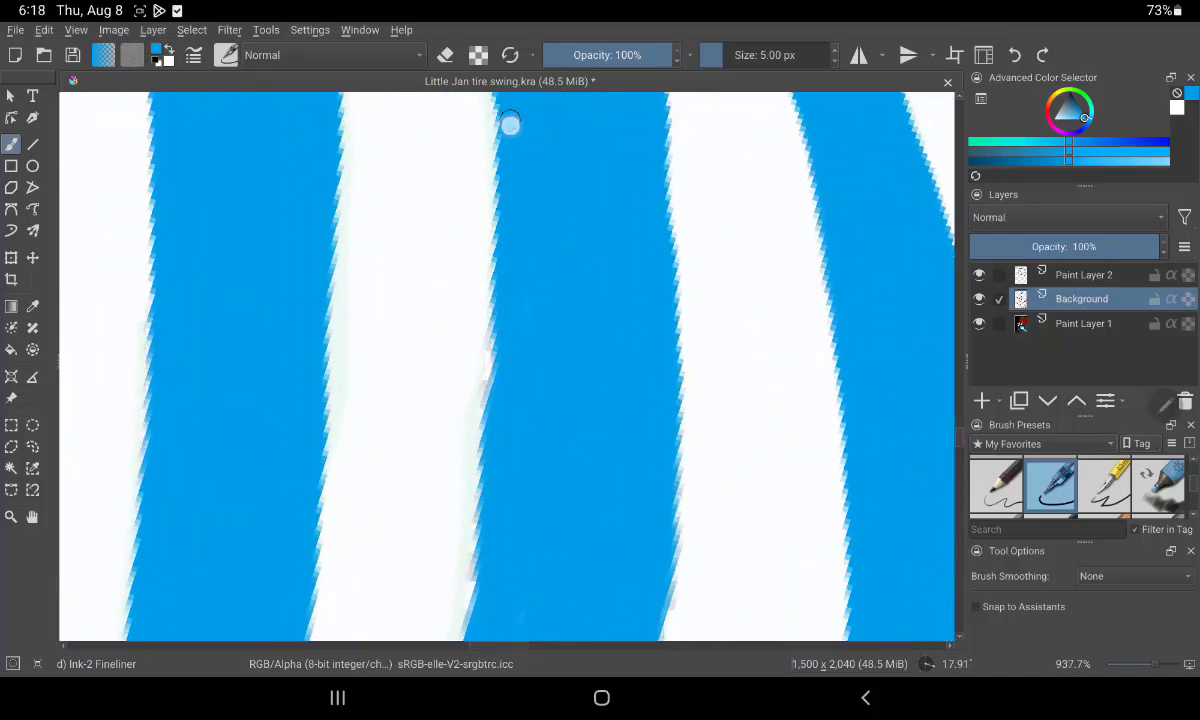
{"action": "left_click_drag", "start_coordinate": [510, 124], "coordinate": [474, 618]}
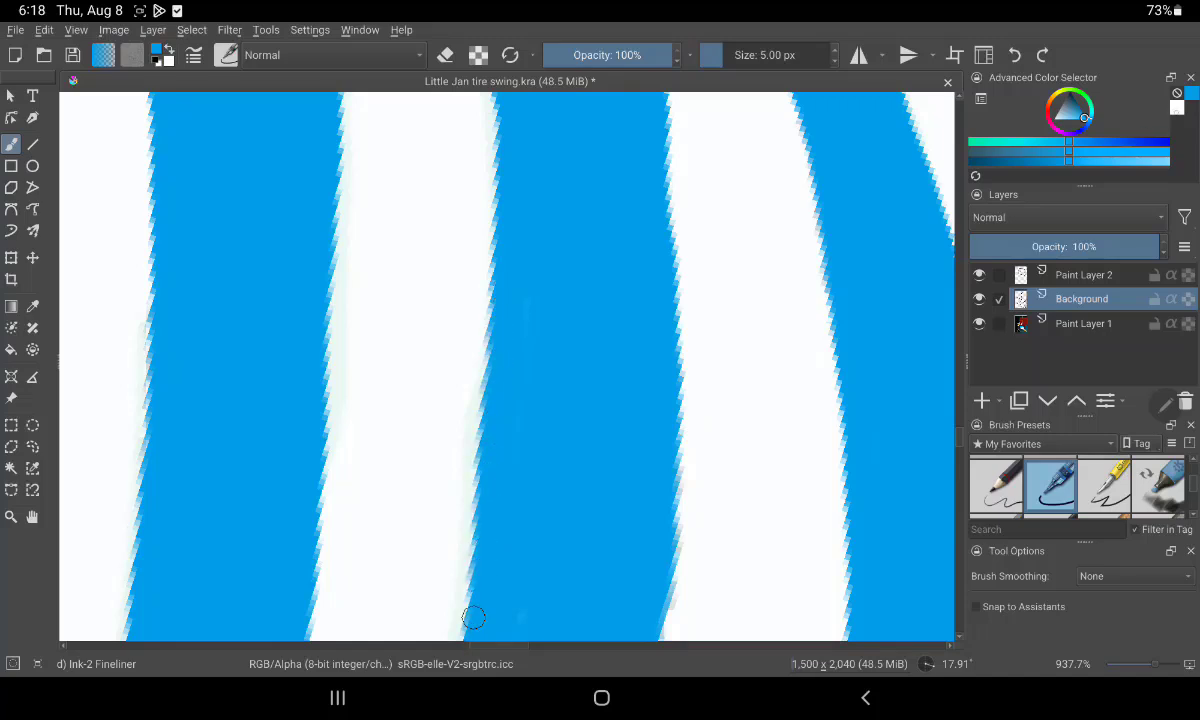
Paint white down the stripe's left edge, then zoom out to see the hat and rope
{"action": "key", "text": "x"}
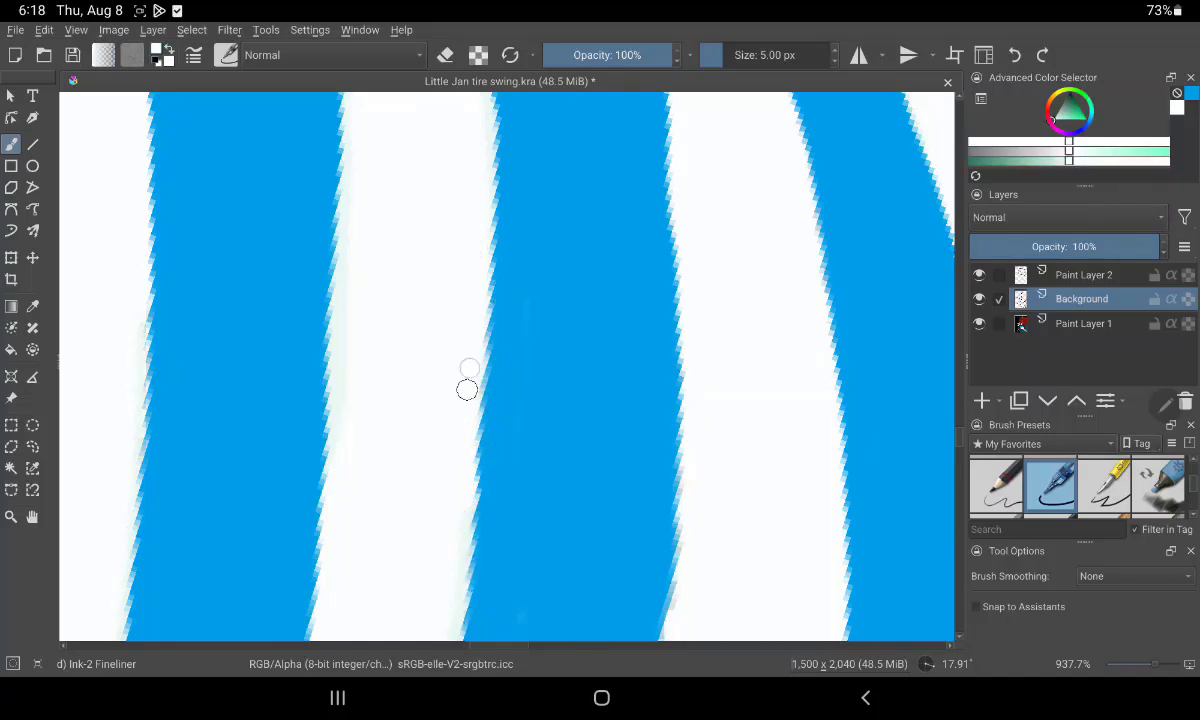
{"action": "left_click_drag", "start_coordinate": [467, 389], "coordinate": [420, 615]}
{"action": "scroll", "coordinate": [783, 293], "scroll_direction": "down", "scroll_amount": 1}
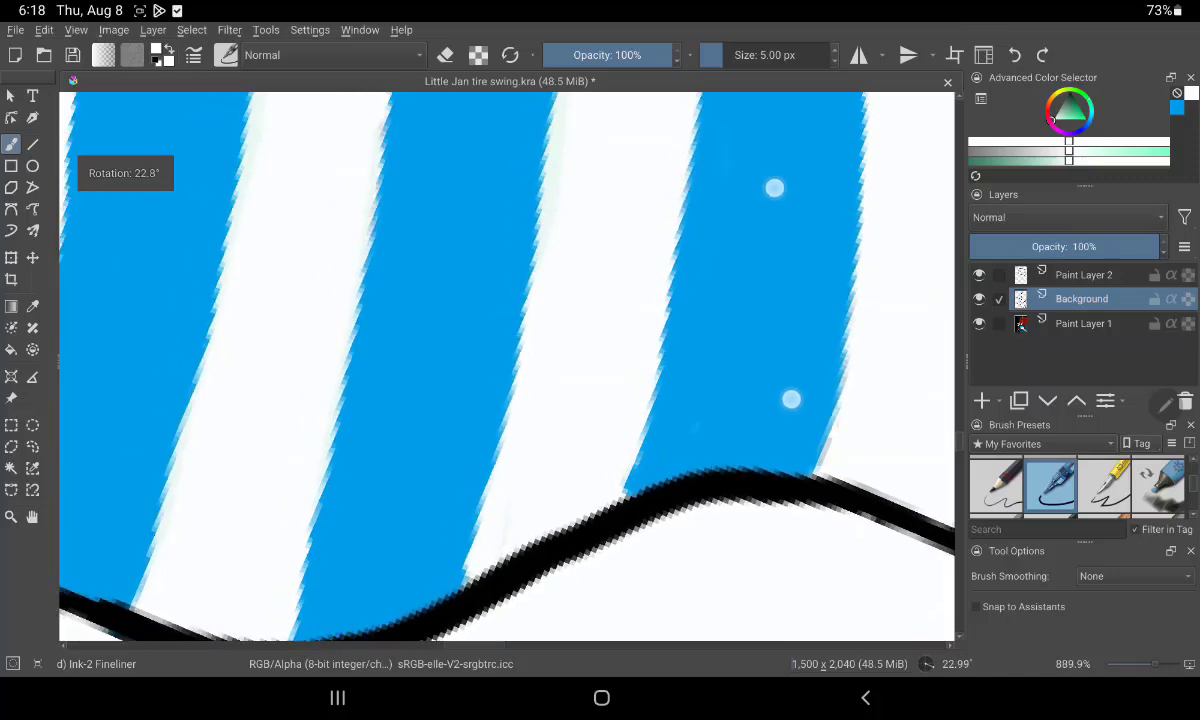
{"action": "scroll", "coordinate": [783, 293], "scroll_direction": "down", "scroll_amount": 2}
{"action": "scroll", "coordinate": [750, 380], "scroll_direction": "down", "scroll_amount": 2}
{"action": "scroll", "coordinate": [780, 400], "scroll_direction": "down", "scroll_amount": 1}
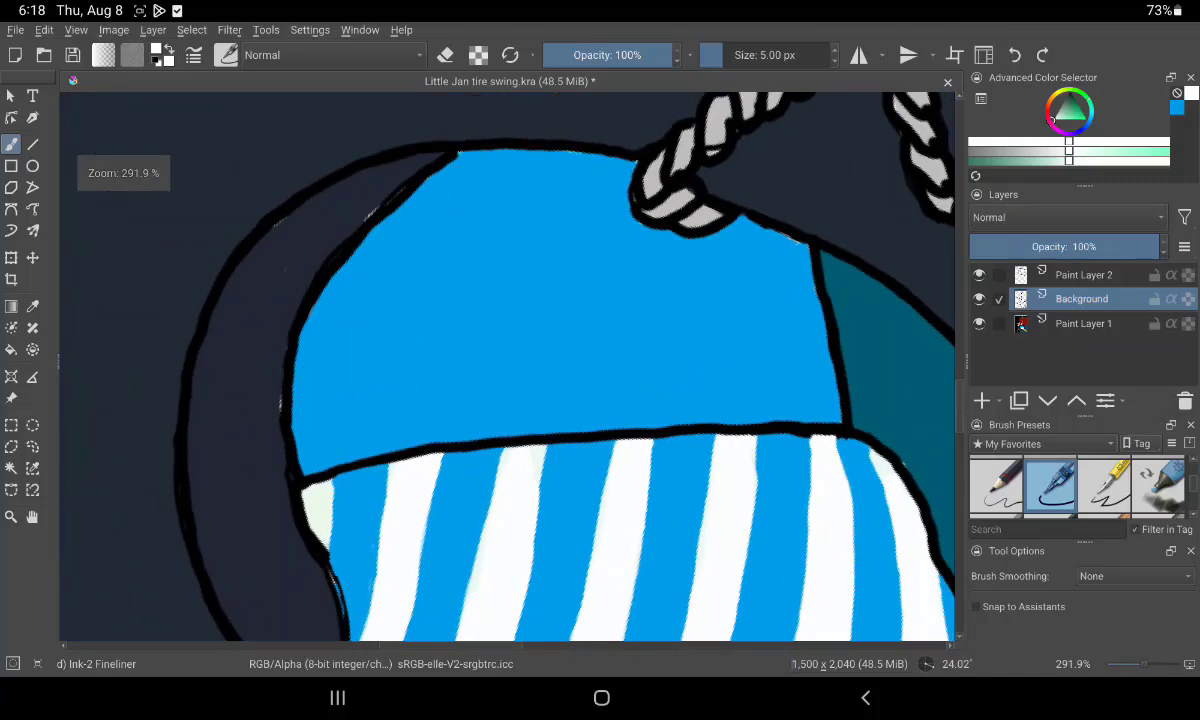
Sample the dark background shade beside the sleeve as the paint colour and return to the brush
{"action": "scroll", "coordinate": [736, 311], "scroll_direction": "down", "scroll_amount": 1}
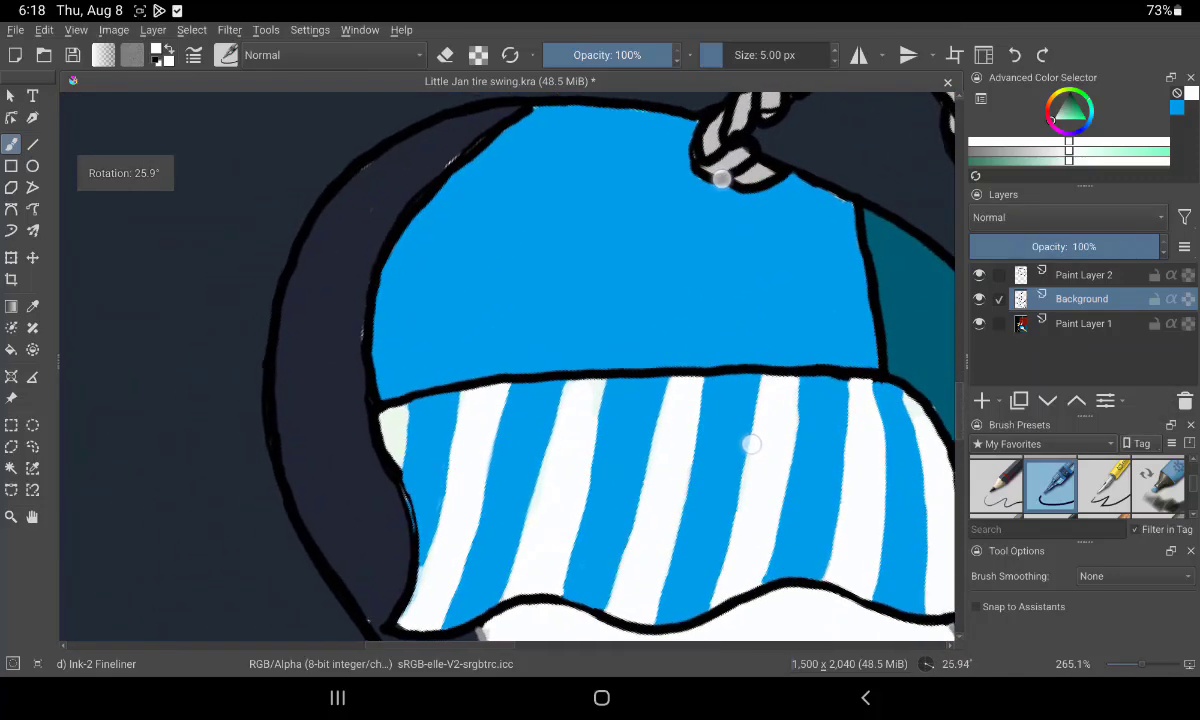
{"action": "scroll", "coordinate": [736, 311], "scroll_direction": "up", "scroll_amount": 2}
{"action": "scroll", "coordinate": [728, 346], "scroll_direction": "up", "scroll_amount": 2}
{"action": "scroll", "coordinate": [728, 346], "scroll_direction": "up", "scroll_amount": 1}
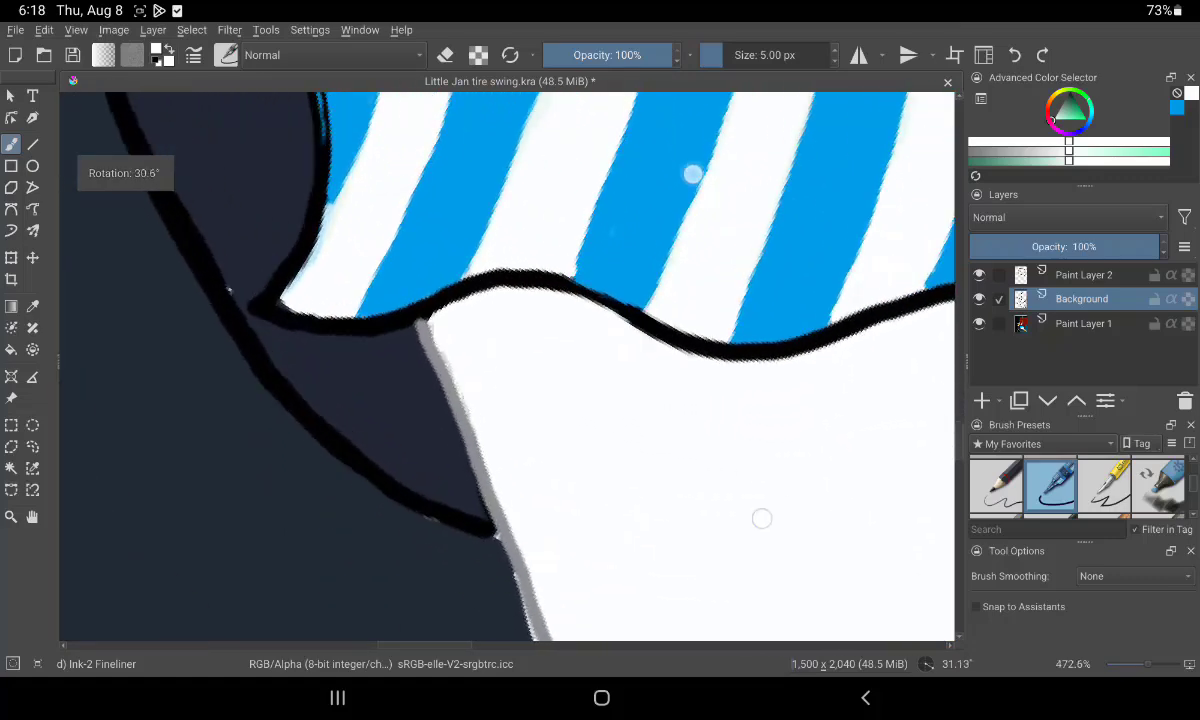
{"action": "scroll", "coordinate": [727, 346], "scroll_direction": "up", "scroll_amount": 1}
{"action": "scroll", "coordinate": [727, 346], "scroll_direction": "up", "scroll_amount": 1}
{"action": "key", "text": "p"}
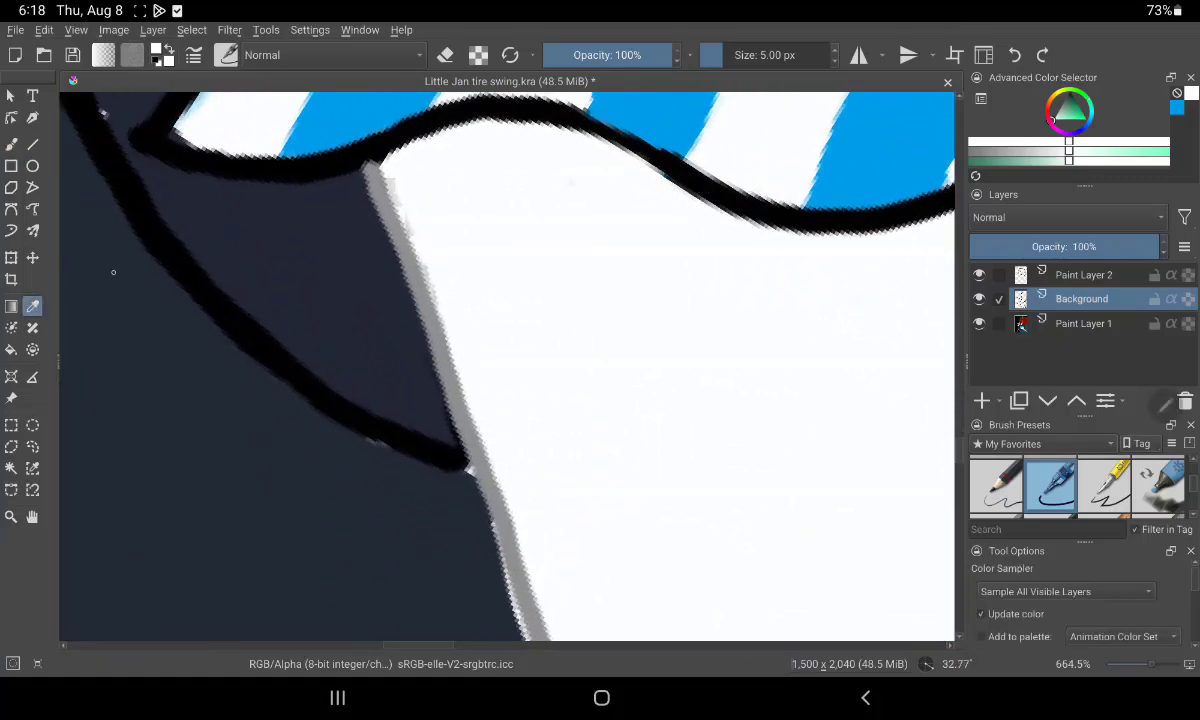
{"action": "left_click", "coordinate": [650, 350]}
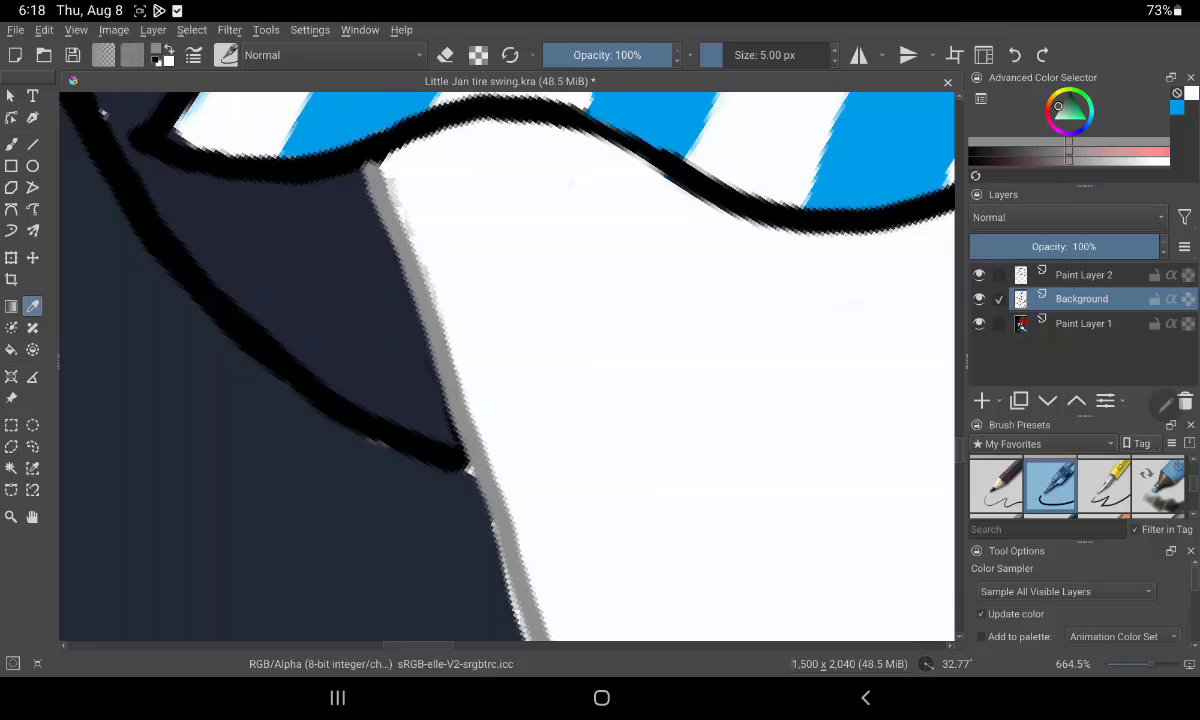
{"action": "key", "text": "b"}
{"action": "scroll", "coordinate": [745, 450], "scroll_direction": "down", "scroll_amount": 1}
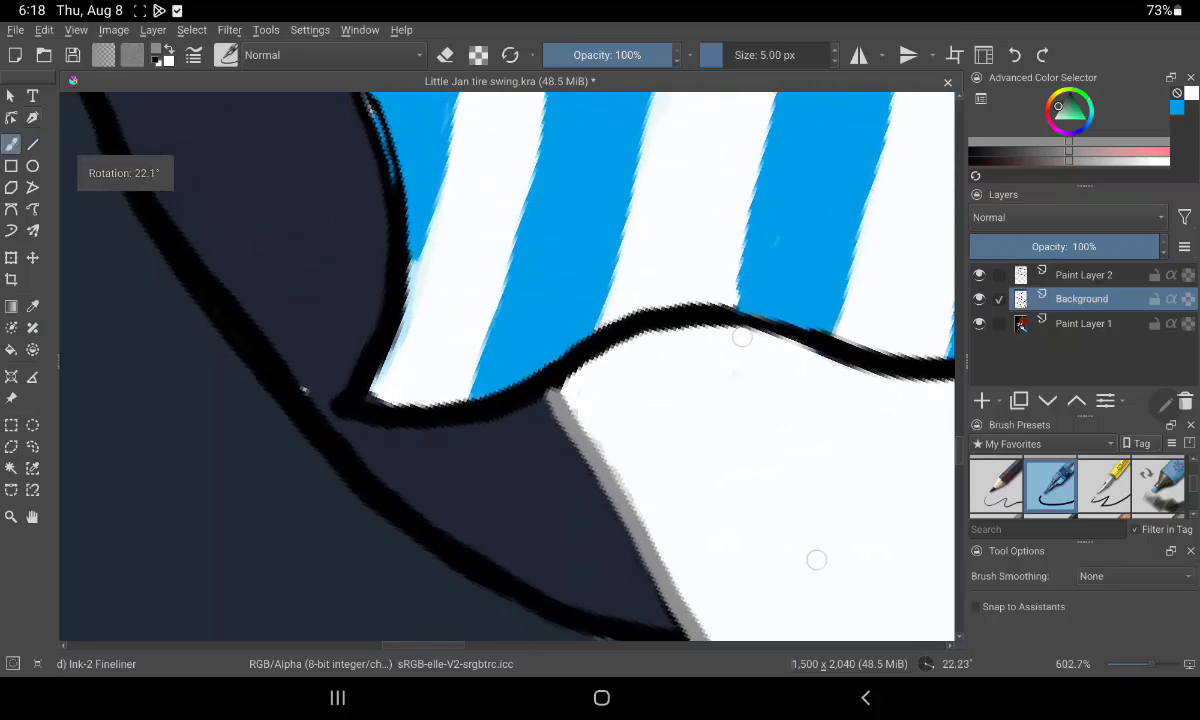
{"action": "scroll", "coordinate": [745, 450], "scroll_direction": "down", "scroll_amount": 1}
{"action": "scroll", "coordinate": [745, 450], "scroll_direction": "down", "scroll_amount": 1}
{"action": "scroll", "coordinate": [745, 450], "scroll_direction": "down", "scroll_amount": 1}
{"action": "scroll", "coordinate": [745, 450], "scroll_direction": "down", "scroll_amount": 1}
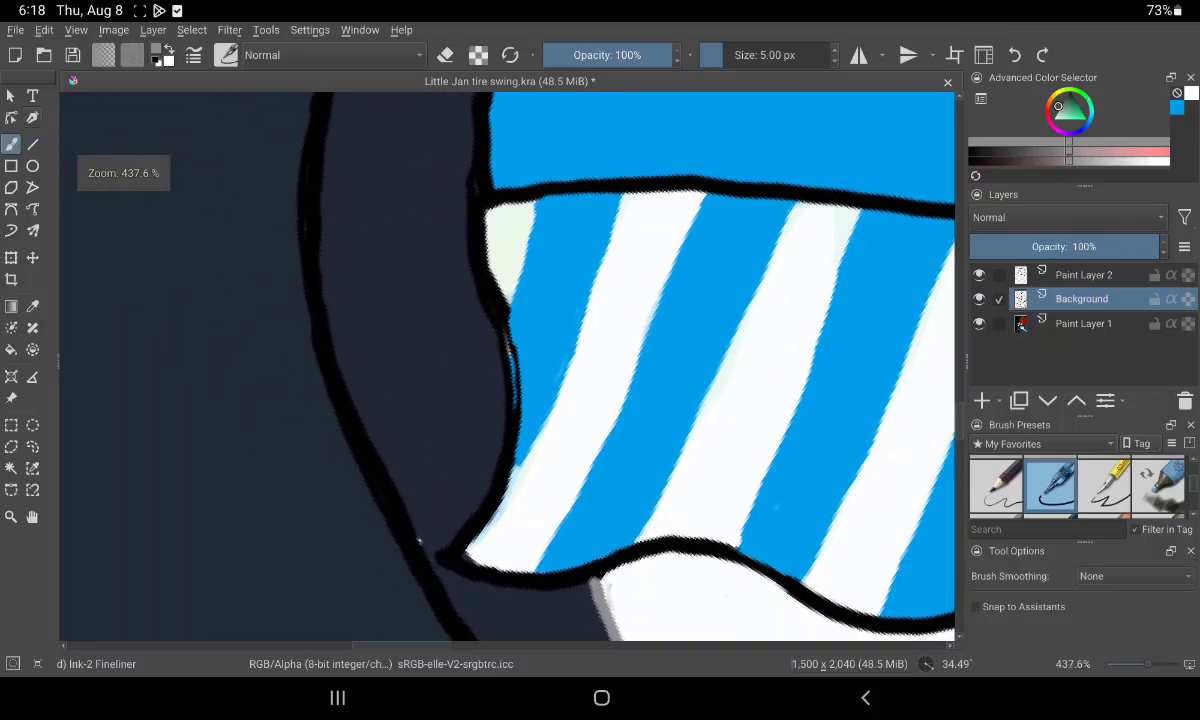
{"action": "scroll", "coordinate": [600, 320], "scroll_direction": "up", "scroll_amount": 3}
{"action": "scroll", "coordinate": [600, 320], "scroll_direction": "up", "scroll_amount": 1}
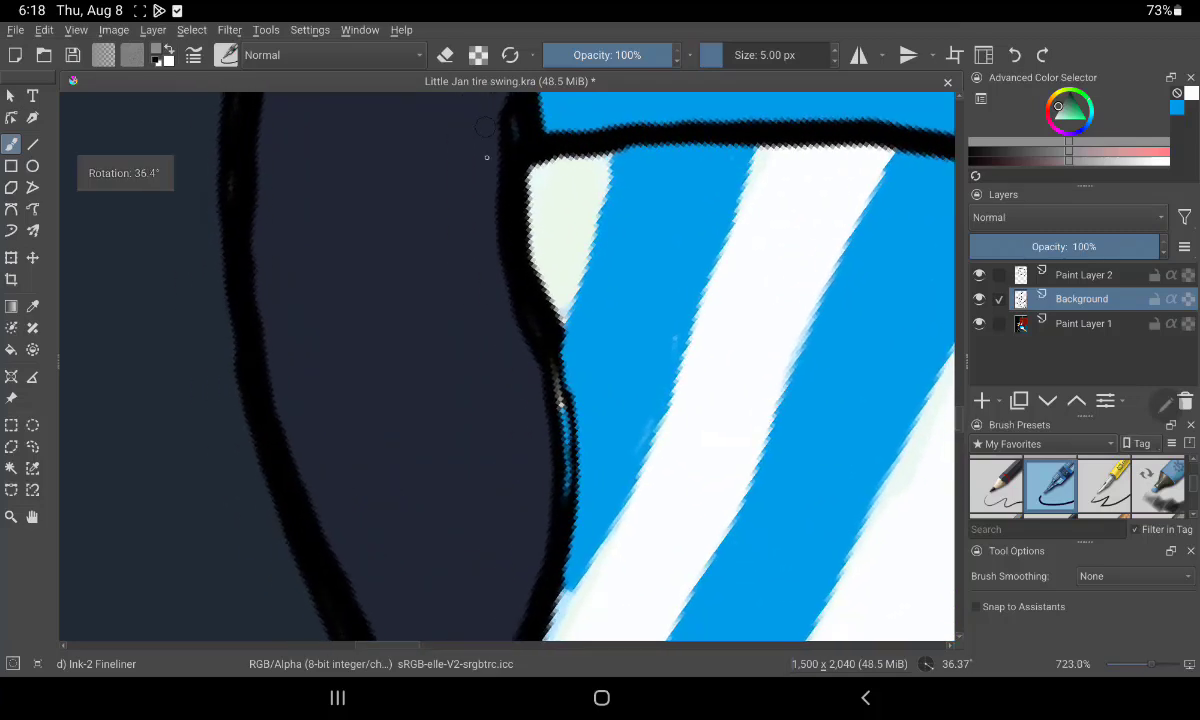
Trace grey along the sleeve's black outline down to its corner and lower edge
{"action": "mouse_move", "coordinate": [519, 158]}
{"action": "left_mouse_down"}
{"action": "mouse_move", "coordinate": [573, 462]}
{"action": "mouse_move", "coordinate": [537, 617]}
{"action": "left_mouse_up"}
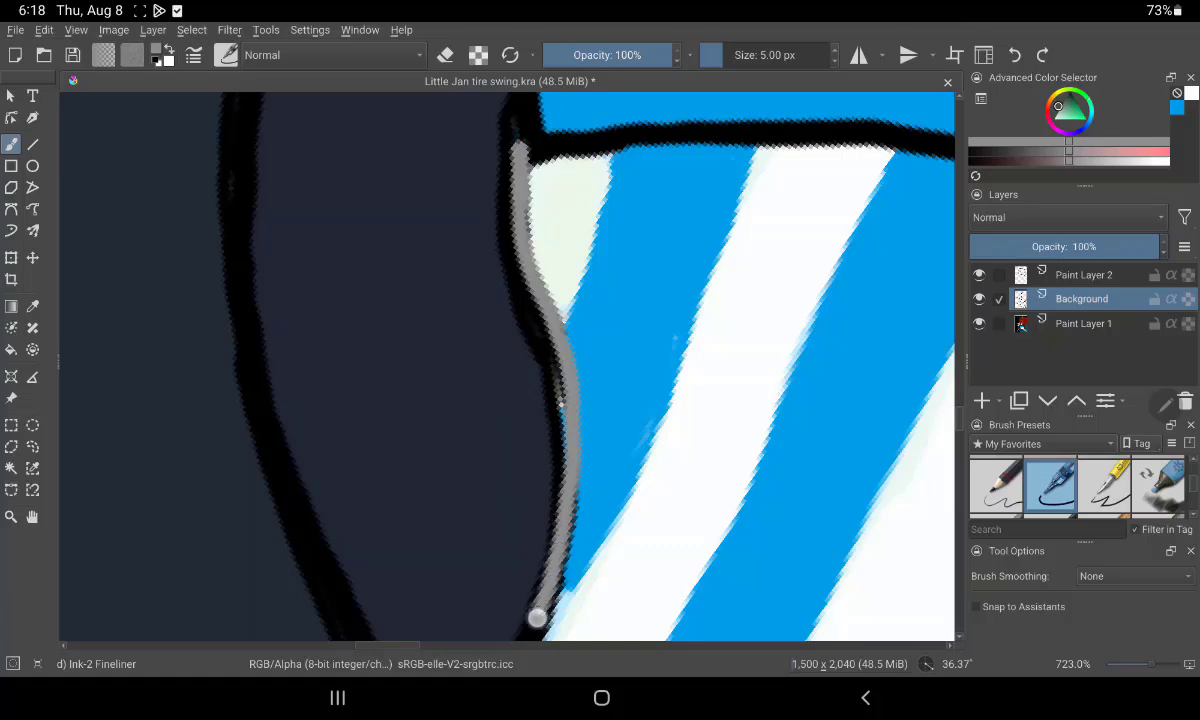
{"action": "scroll", "coordinate": [750, 320], "scroll_direction": "up", "scroll_amount": 1}
{"action": "scroll", "coordinate": [750, 320], "scroll_direction": "up", "scroll_amount": 1}
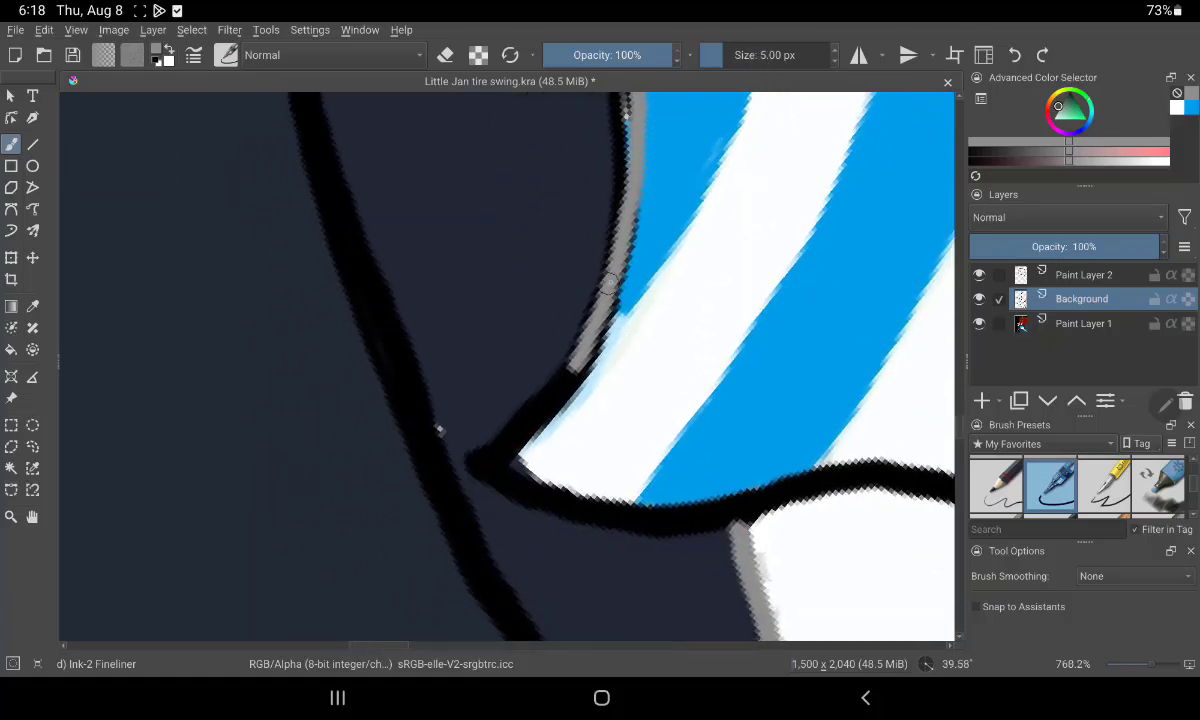
{"action": "left_click_drag", "start_coordinate": [586, 358], "coordinate": [627, 266]}
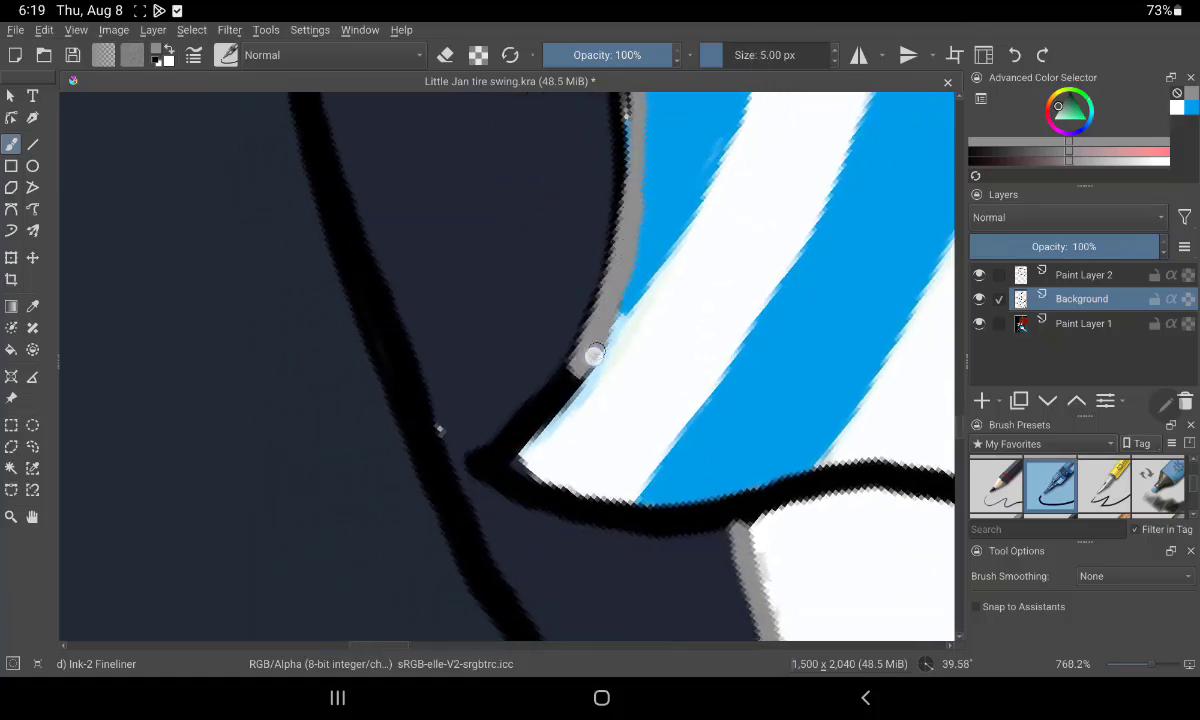
{"action": "mouse_move", "coordinate": [594, 355]}
{"action": "left_mouse_down"}
{"action": "mouse_move", "coordinate": [522, 436]}
{"action": "mouse_move", "coordinate": [566, 380]}
{"action": "left_mouse_up"}
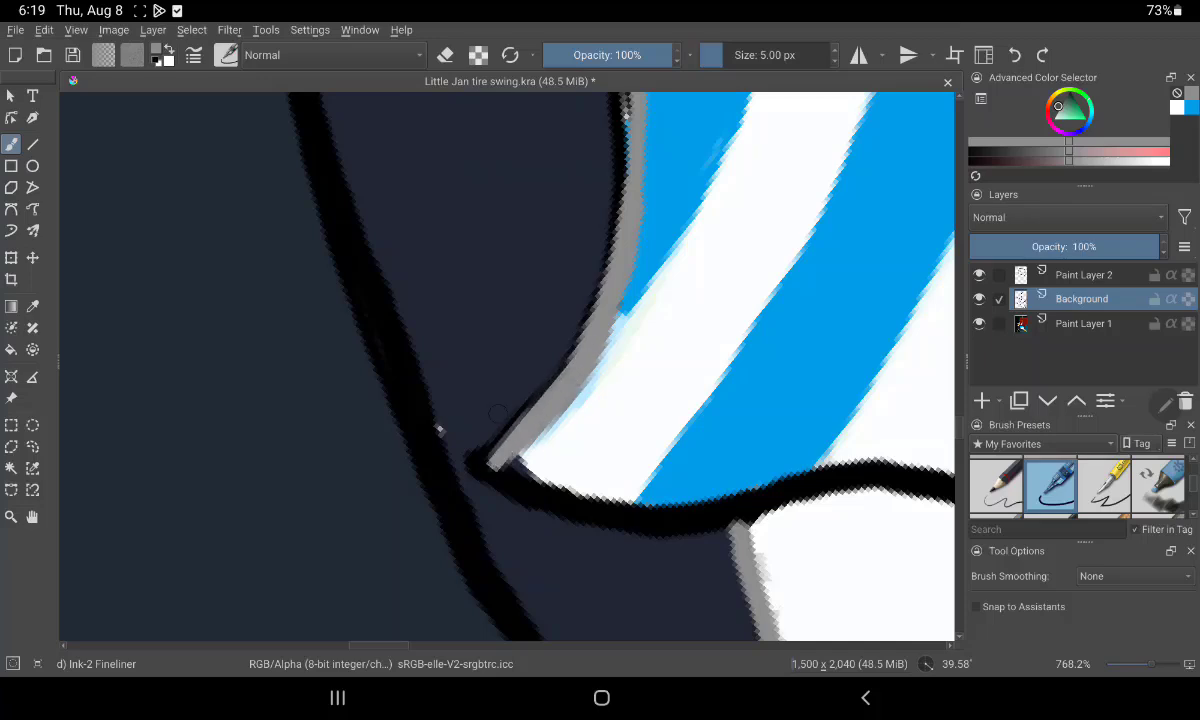
{"action": "left_click_drag", "start_coordinate": [499, 462], "coordinate": [506, 452]}
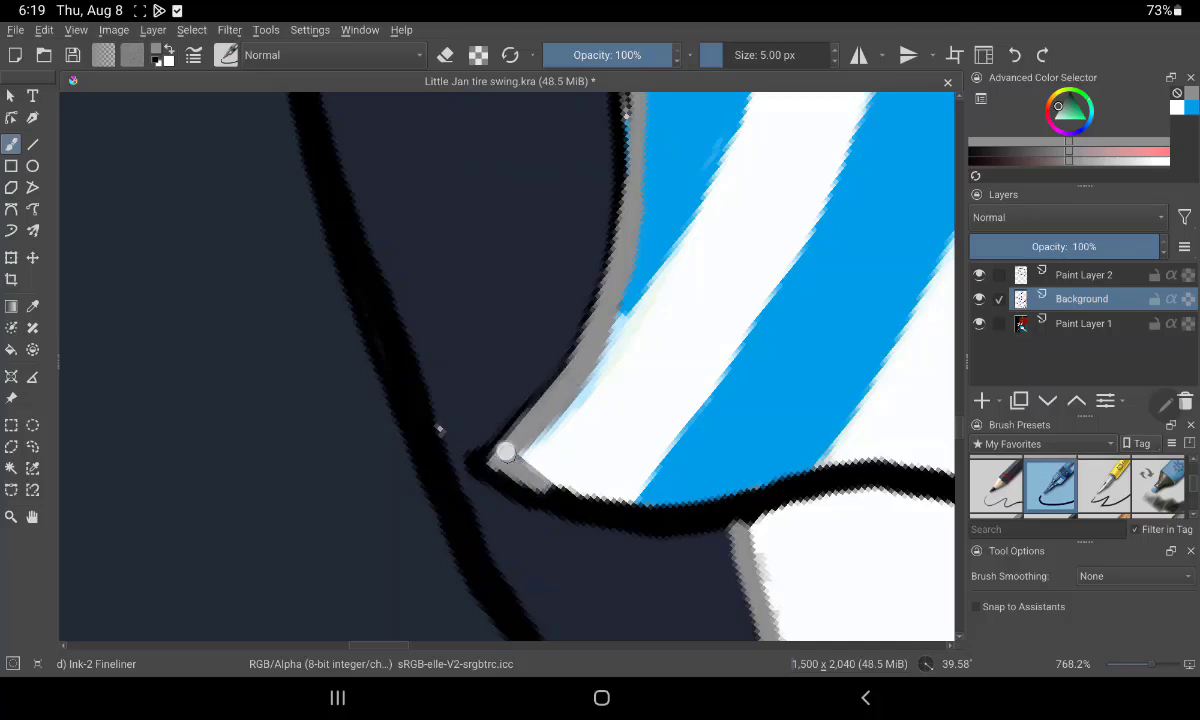
{"action": "mouse_move", "coordinate": [552, 489]}
{"action": "left_mouse_down"}
{"action": "mouse_move", "coordinate": [718, 503]}
{"action": "mouse_move", "coordinate": [860, 467]}
{"action": "mouse_move", "coordinate": [696, 510]}
{"action": "mouse_move", "coordinate": [629, 479]}
{"action": "left_mouse_up"}
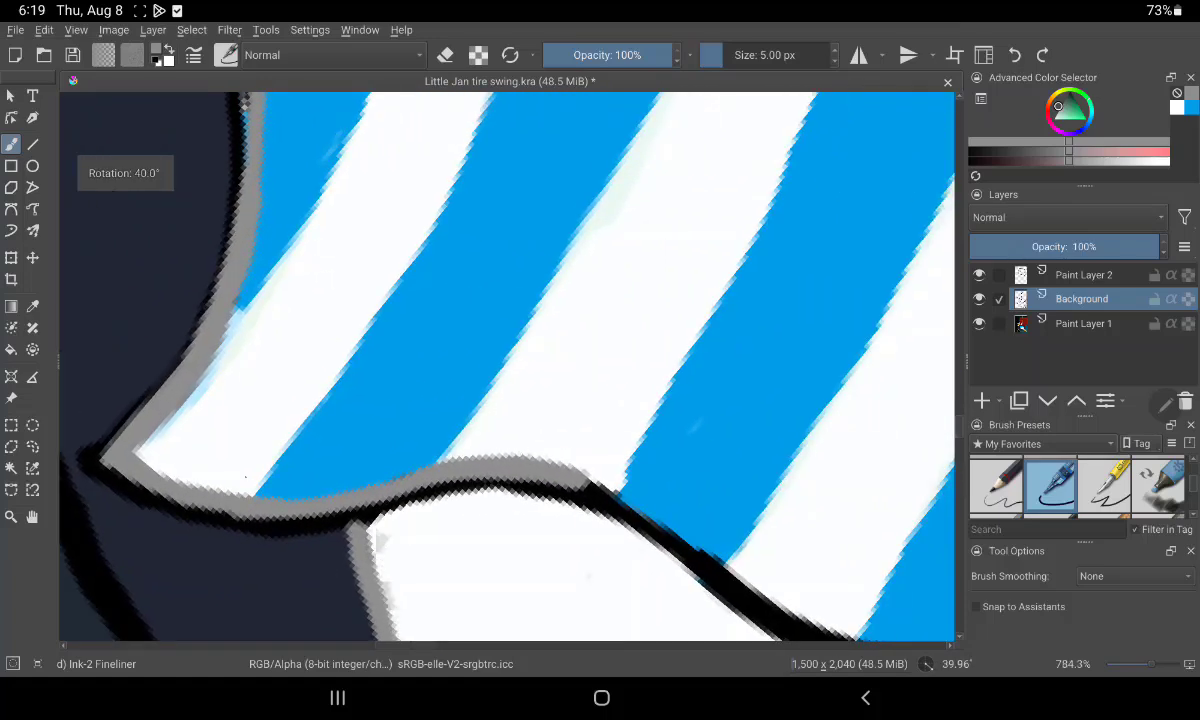
Extend the grey edge along the top of the black line rightward up to the dark area
{"action": "mouse_move", "coordinate": [884, 297]}
{"action": "left_mouse_down"}
{"action": "mouse_move", "coordinate": [857, 330]}
{"action": "mouse_move", "coordinate": [470, 210]}
{"action": "left_mouse_up"}
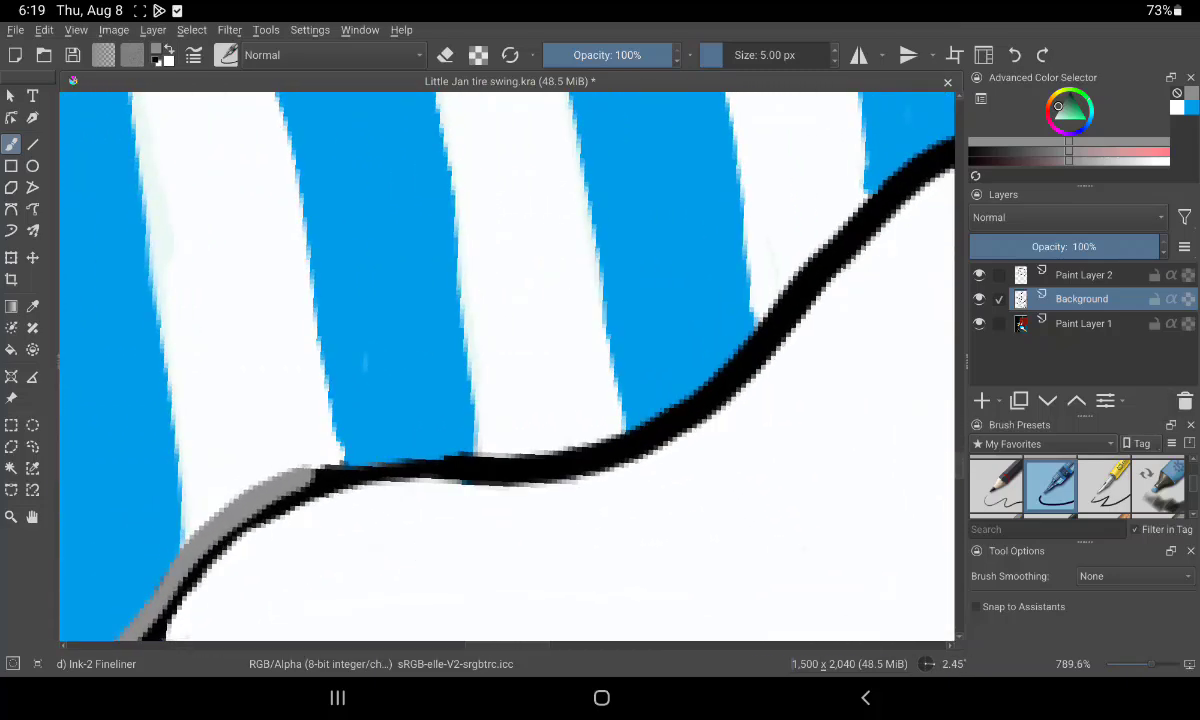
{"action": "mouse_move", "coordinate": [301, 479]}
{"action": "left_mouse_down"}
{"action": "mouse_move", "coordinate": [579, 455]}
{"action": "mouse_move", "coordinate": [410, 461]}
{"action": "mouse_move", "coordinate": [281, 487]}
{"action": "left_mouse_up"}
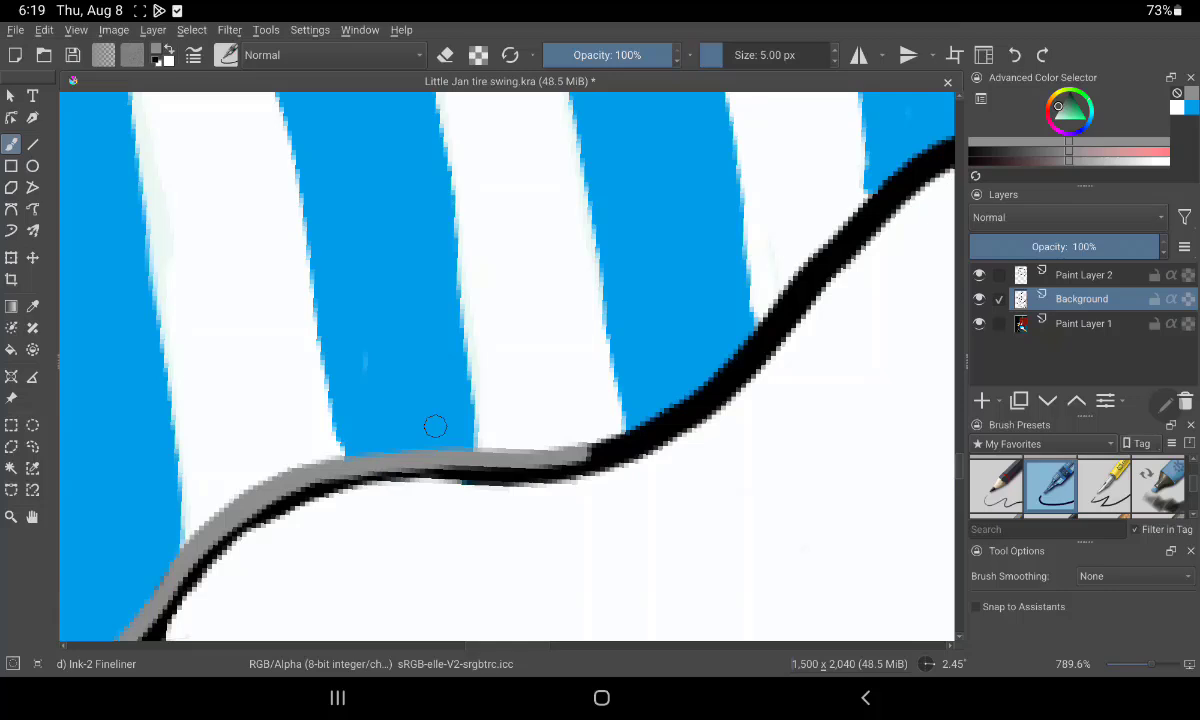
{"action": "mouse_move", "coordinate": [608, 444]}
{"action": "left_mouse_down"}
{"action": "mouse_move", "coordinate": [581, 455]}
{"action": "mouse_move", "coordinate": [710, 391]}
{"action": "mouse_move", "coordinate": [662, 421]}
{"action": "mouse_move", "coordinate": [752, 353]}
{"action": "mouse_move", "coordinate": [921, 161]}
{"action": "mouse_move", "coordinate": [755, 321]}
{"action": "mouse_move", "coordinate": [674, 427]}
{"action": "mouse_move", "coordinate": [944, 152]}
{"action": "left_mouse_up"}
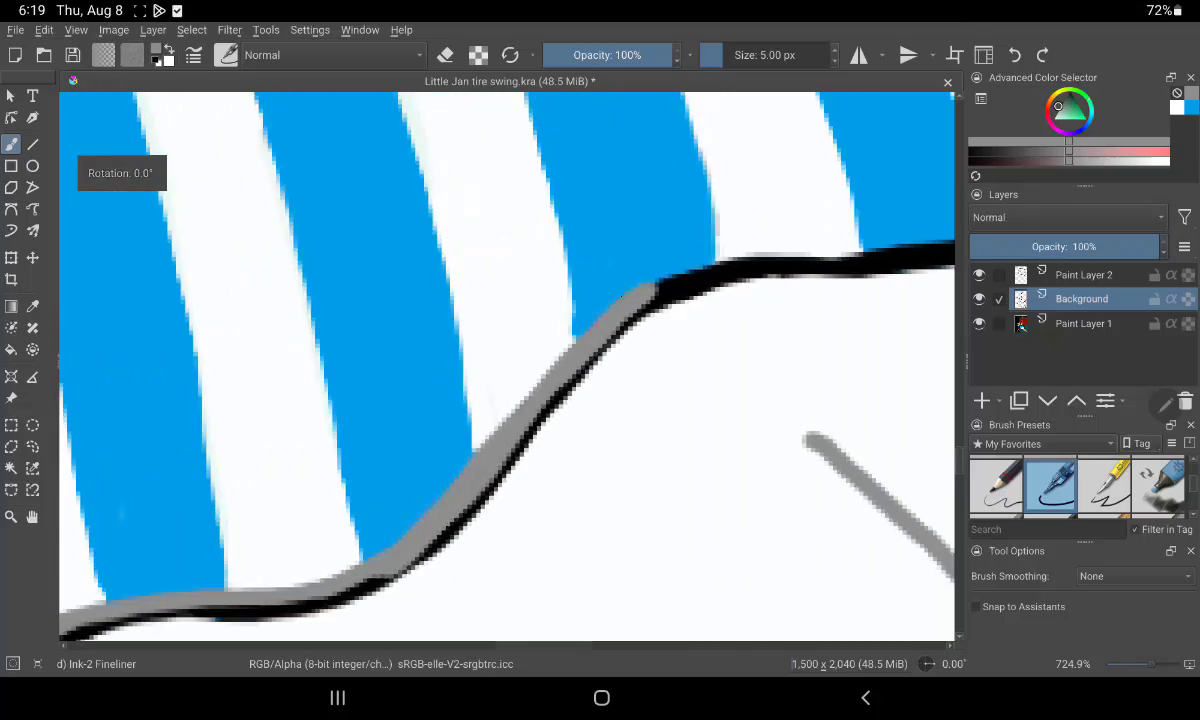
{"action": "mouse_move", "coordinate": [610, 300]}
{"action": "left_mouse_down"}
{"action": "mouse_move", "coordinate": [774, 260]}
{"action": "mouse_move", "coordinate": [913, 249]}
{"action": "mouse_move", "coordinate": [555, 298]}
{"action": "left_mouse_up"}
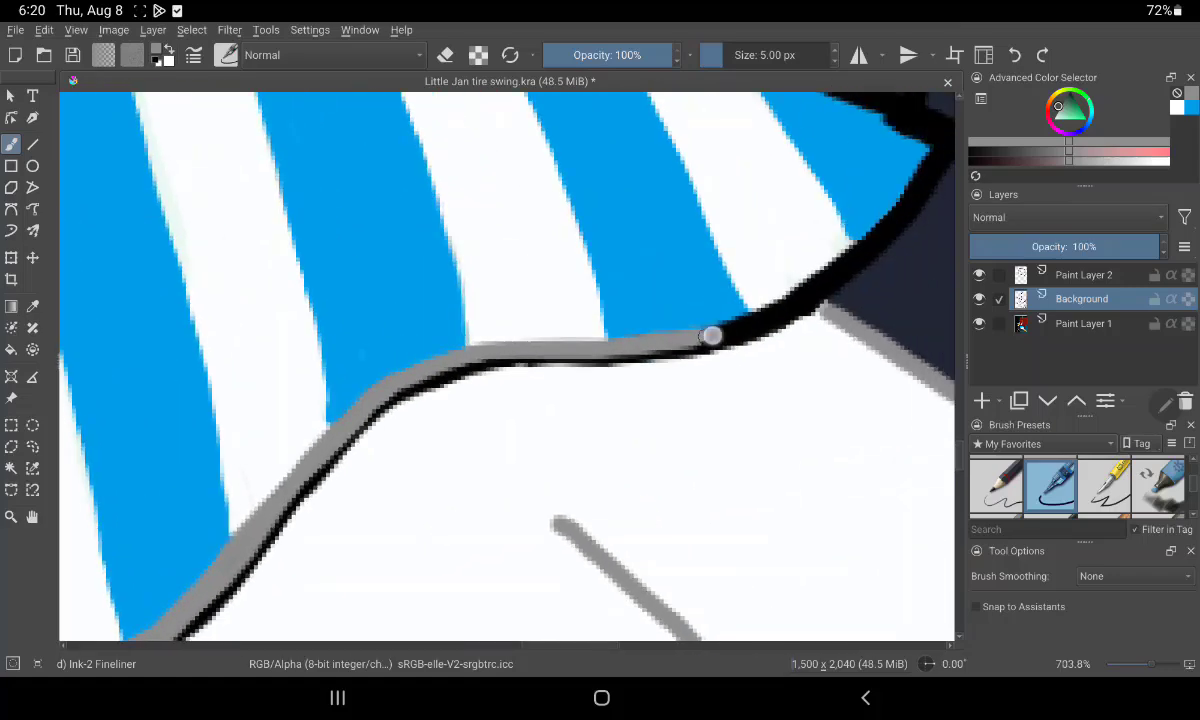
{"action": "mouse_move", "coordinate": [739, 327]}
{"action": "left_mouse_down"}
{"action": "mouse_move", "coordinate": [838, 262]}
{"action": "mouse_move", "coordinate": [763, 313]}
{"action": "mouse_move", "coordinate": [640, 330]}
{"action": "left_mouse_up"}
{"action": "left_click_drag", "start_coordinate": [728, 312], "coordinate": [805, 233]}
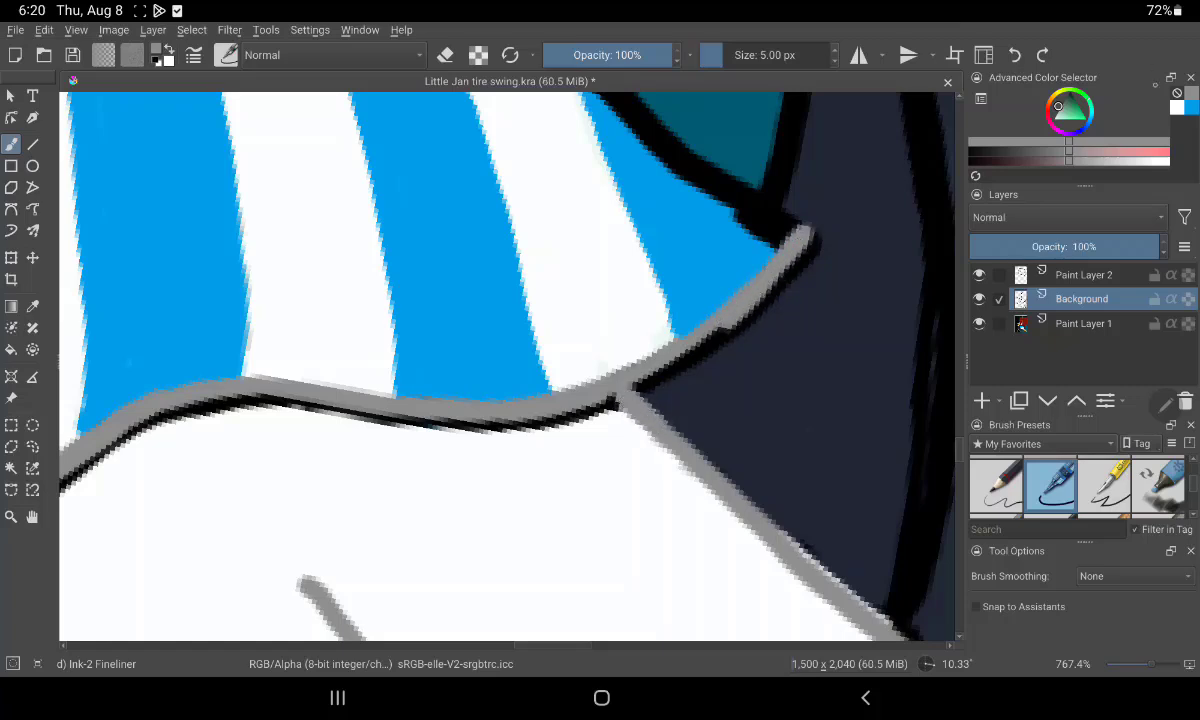
Paint white over the leftover black inner edge along the sleeve's lower outline
{"action": "key", "text": "x"}
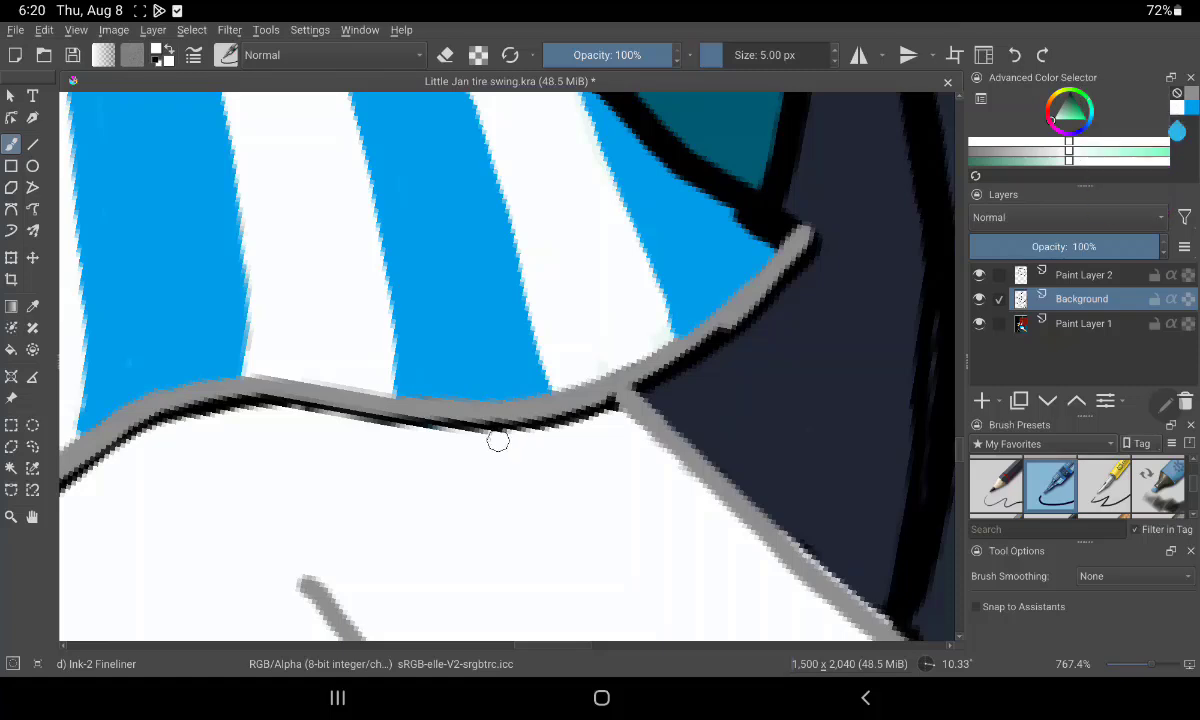
{"action": "left_click_drag", "start_coordinate": [503, 436], "coordinate": [546, 433]}
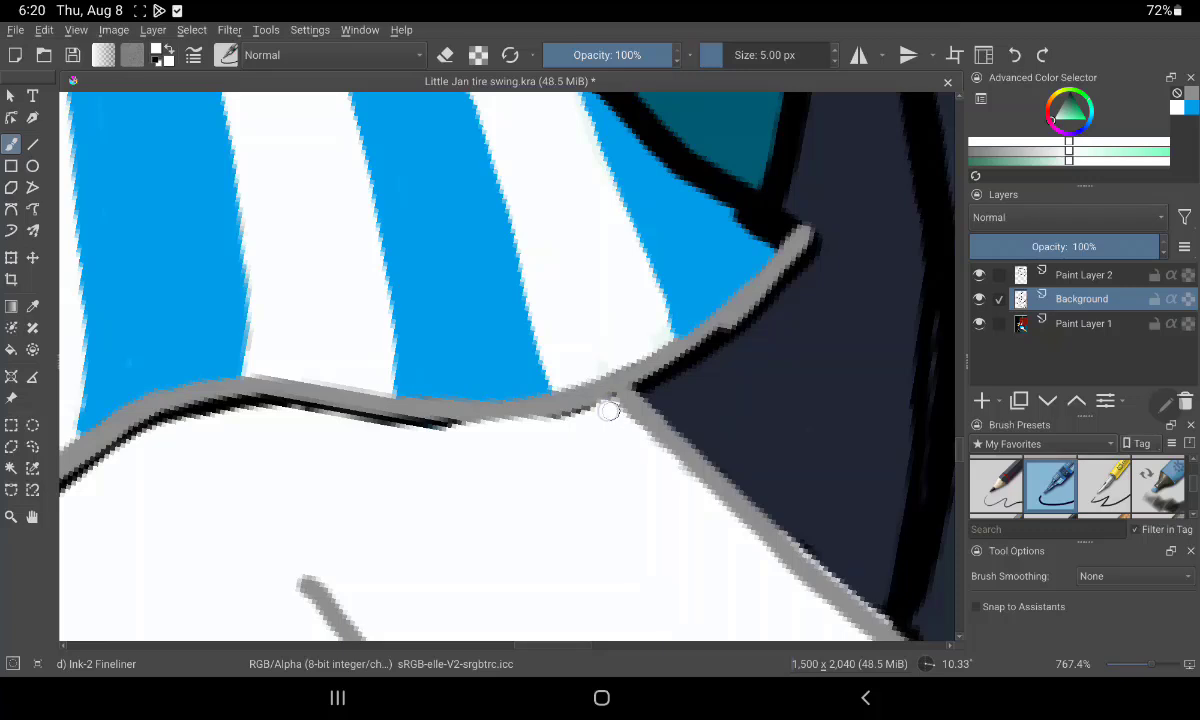
{"action": "left_click_drag", "start_coordinate": [622, 372], "coordinate": [315, 515]}
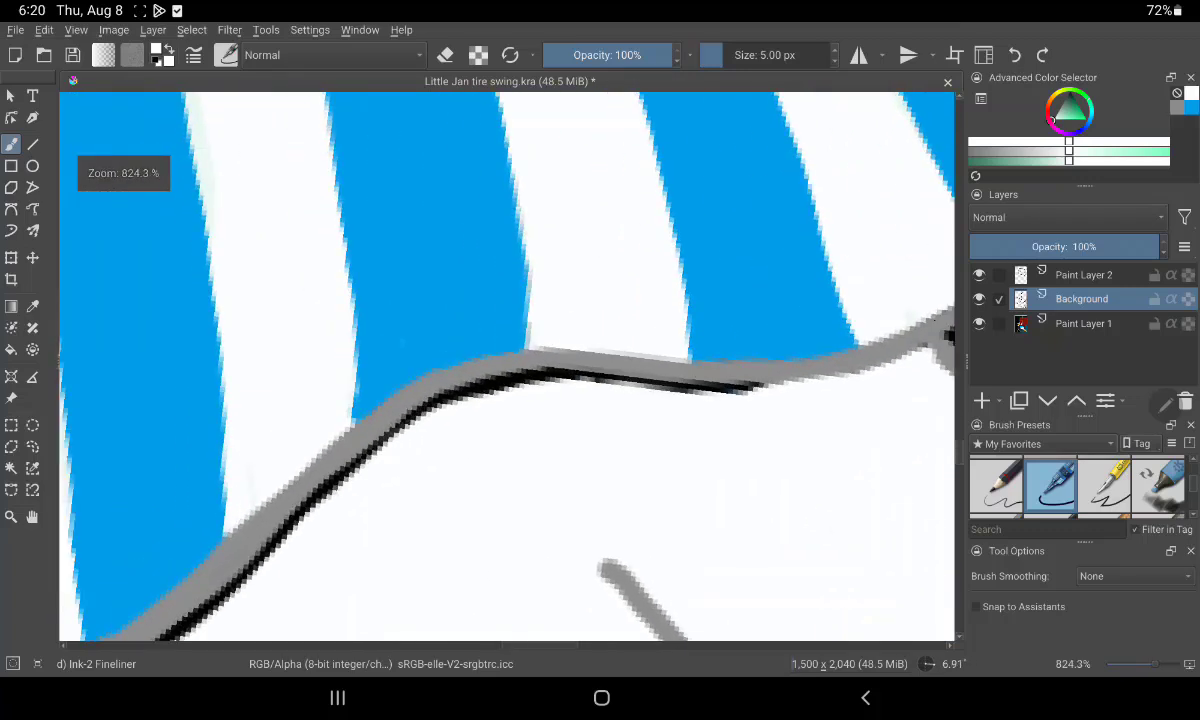
{"action": "left_click_drag", "start_coordinate": [385, 424], "coordinate": [257, 572]}
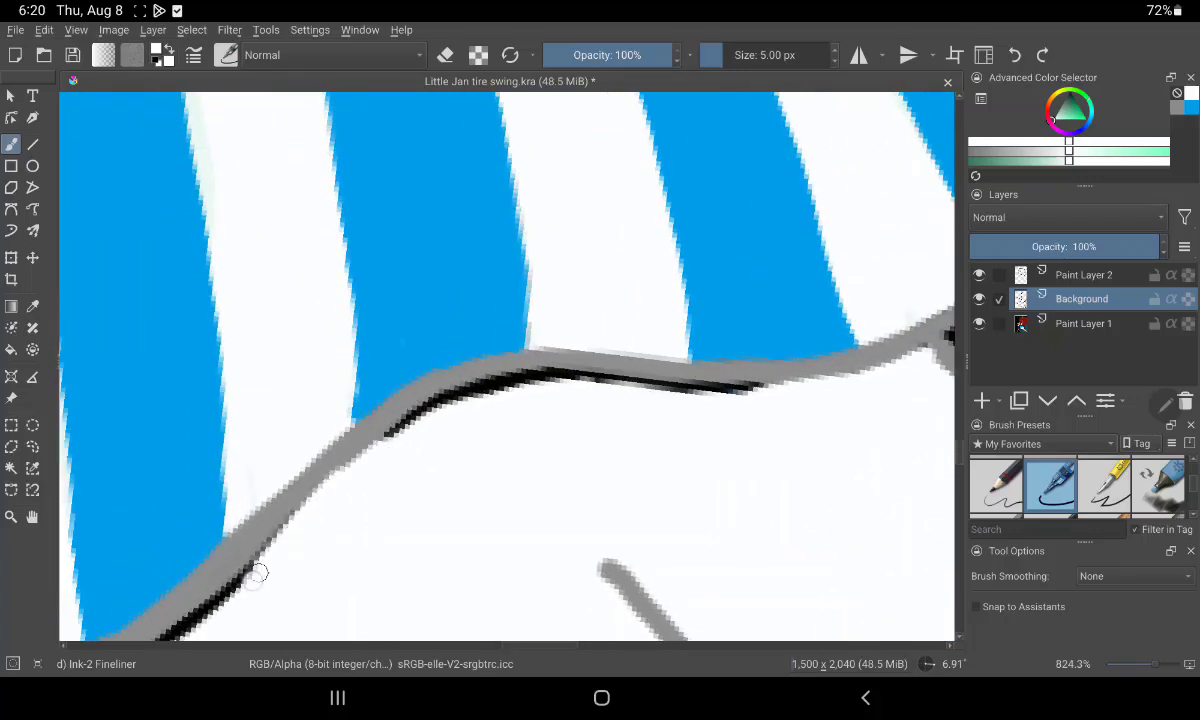
{"action": "mouse_move", "coordinate": [286, 531]}
{"action": "left_mouse_down"}
{"action": "mouse_move", "coordinate": [348, 469]}
{"action": "mouse_move", "coordinate": [509, 375]}
{"action": "mouse_move", "coordinate": [765, 396]}
{"action": "left_mouse_up"}
{"action": "mouse_move", "coordinate": [468, 396]}
{"action": "left_mouse_down"}
{"action": "mouse_move", "coordinate": [521, 392]}
{"action": "mouse_move", "coordinate": [817, 139]}
{"action": "left_mouse_up"}
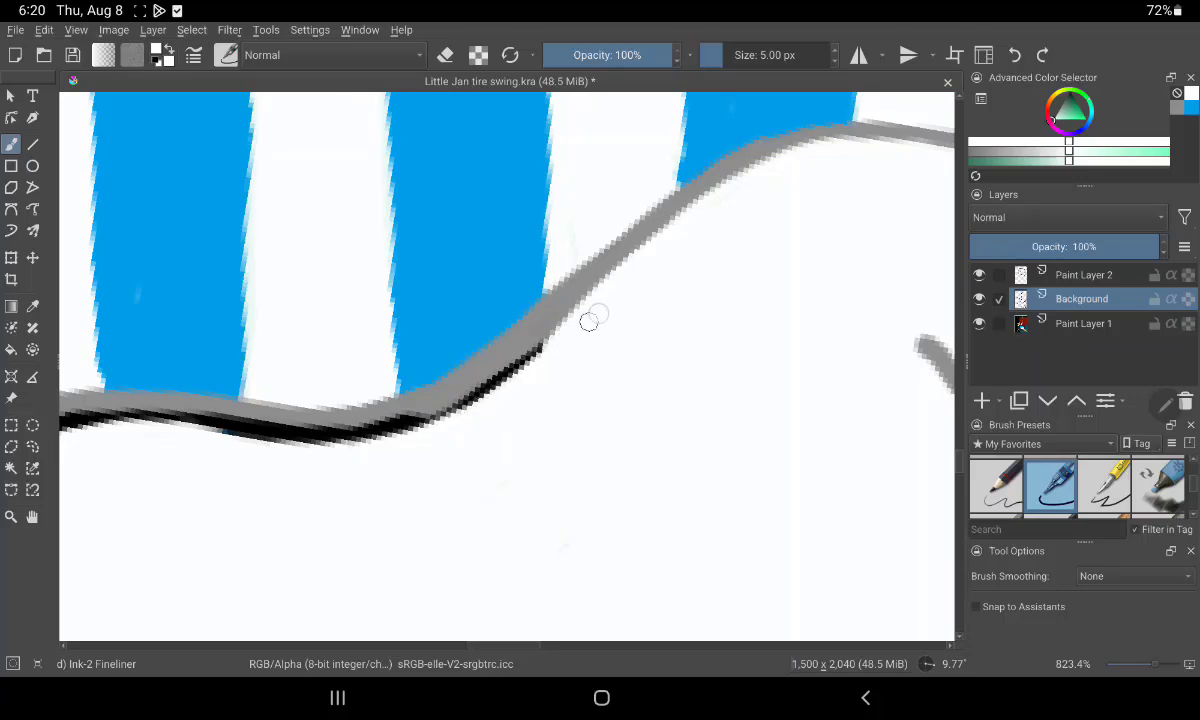
{"action": "mouse_move", "coordinate": [494, 390]}
{"action": "left_mouse_down"}
{"action": "mouse_move", "coordinate": [415, 420]}
{"action": "mouse_move", "coordinate": [278, 424]}
{"action": "left_mouse_up"}
{"action": "left_click_drag", "start_coordinate": [500, 300], "coordinate": [560, 200]}
{"action": "mouse_move", "coordinate": [240, 565]}
{"action": "left_mouse_down"}
{"action": "mouse_move", "coordinate": [300, 487]}
{"action": "mouse_move", "coordinate": [362, 442]}
{"action": "mouse_move", "coordinate": [243, 555]}
{"action": "mouse_move", "coordinate": [442, 420]}
{"action": "mouse_move", "coordinate": [657, 420]}
{"action": "mouse_move", "coordinate": [627, 420]}
{"action": "left_mouse_up"}
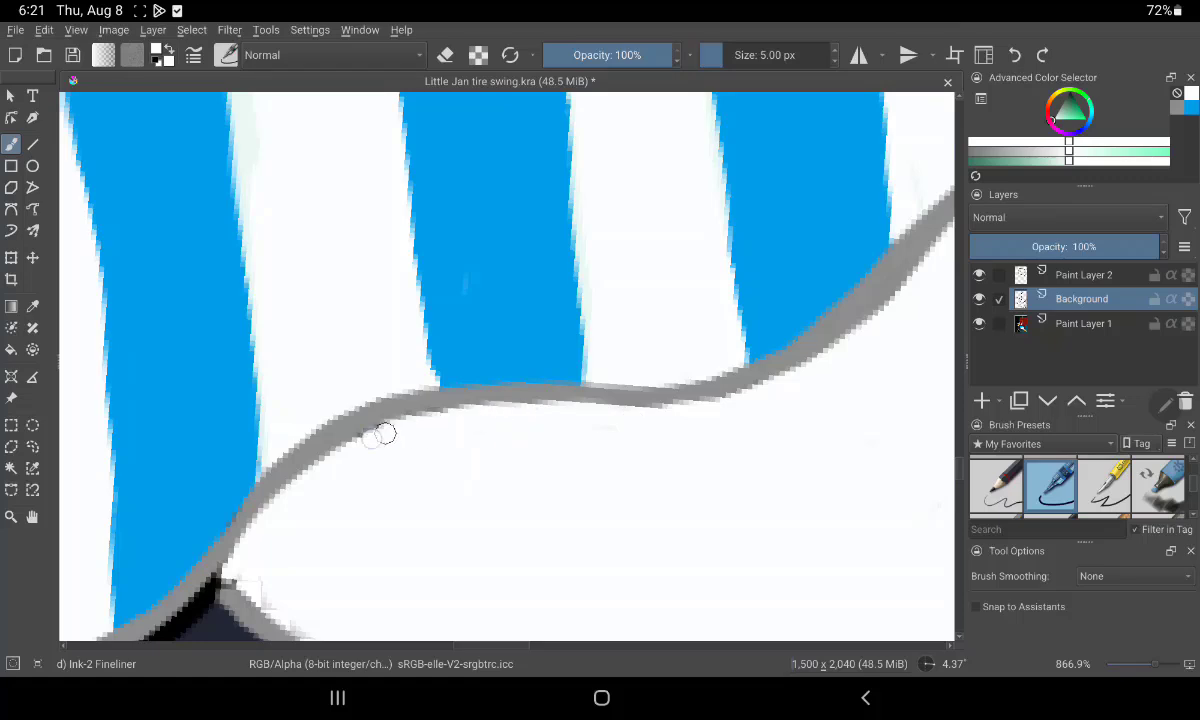
Pick a darker grey and retrace the outline smoothly toward the upper right
{"action": "left_click", "coordinate": [1068, 112]}
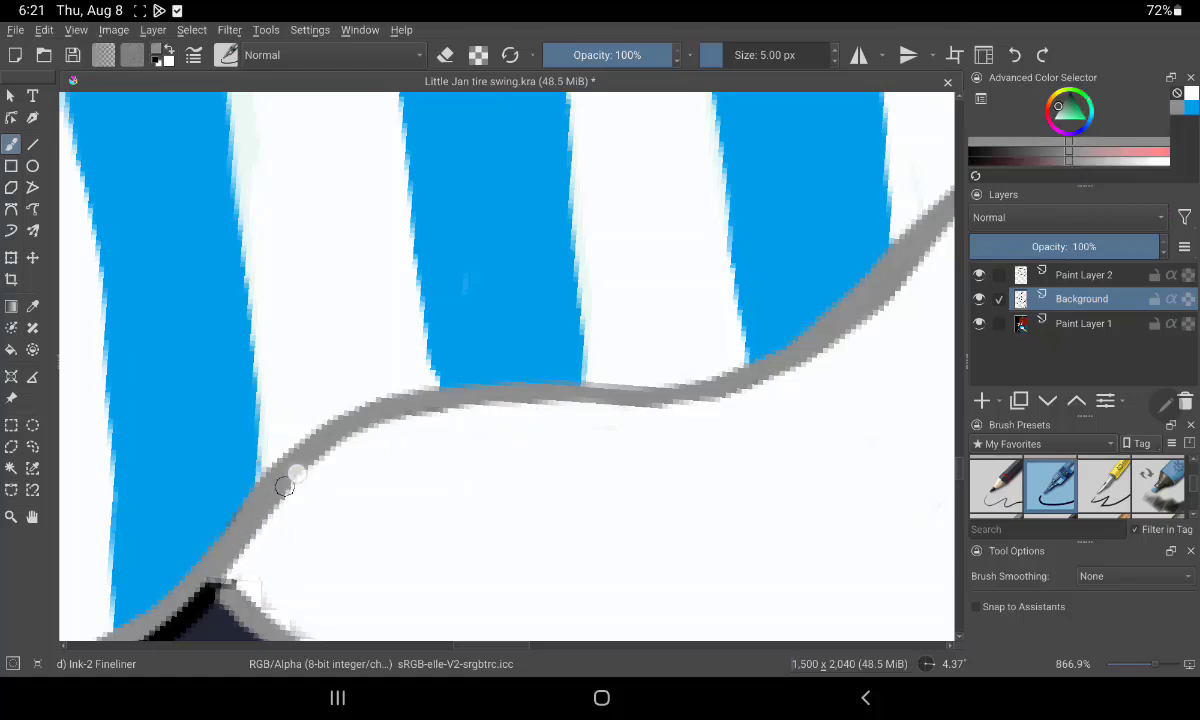
{"action": "left_click_drag", "start_coordinate": [630, 402], "coordinate": [800, 345]}
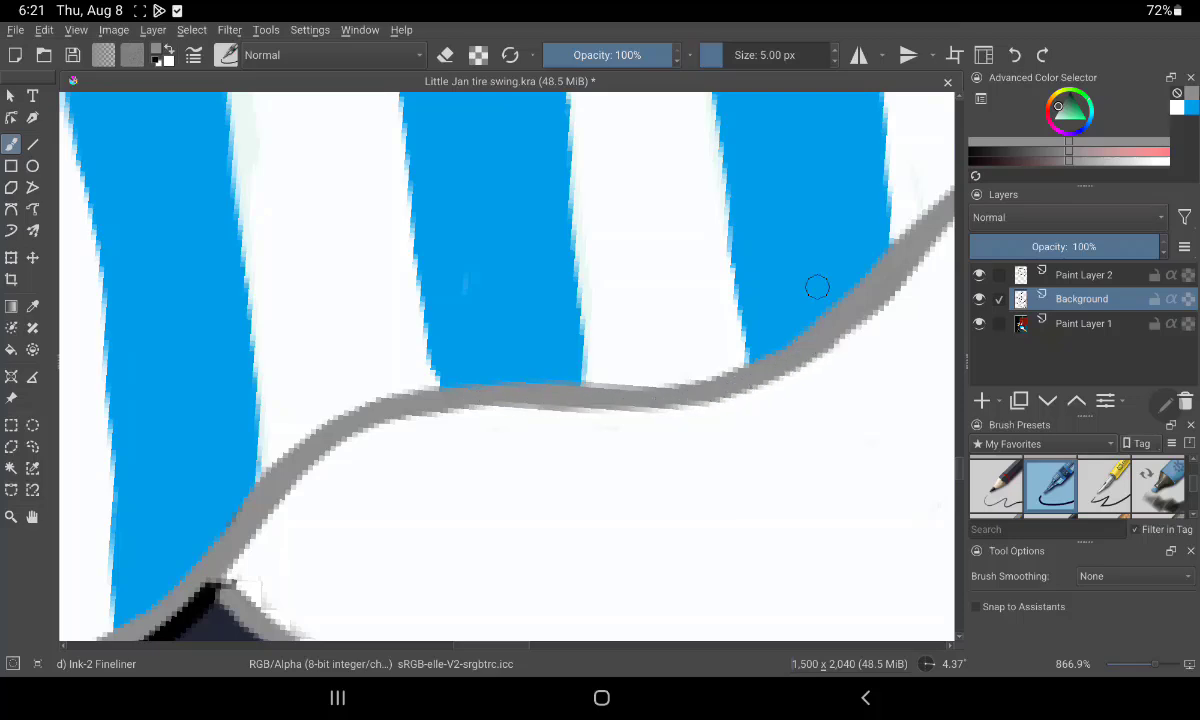
{"action": "left_click_drag", "start_coordinate": [870, 149], "coordinate": [560, 394]}
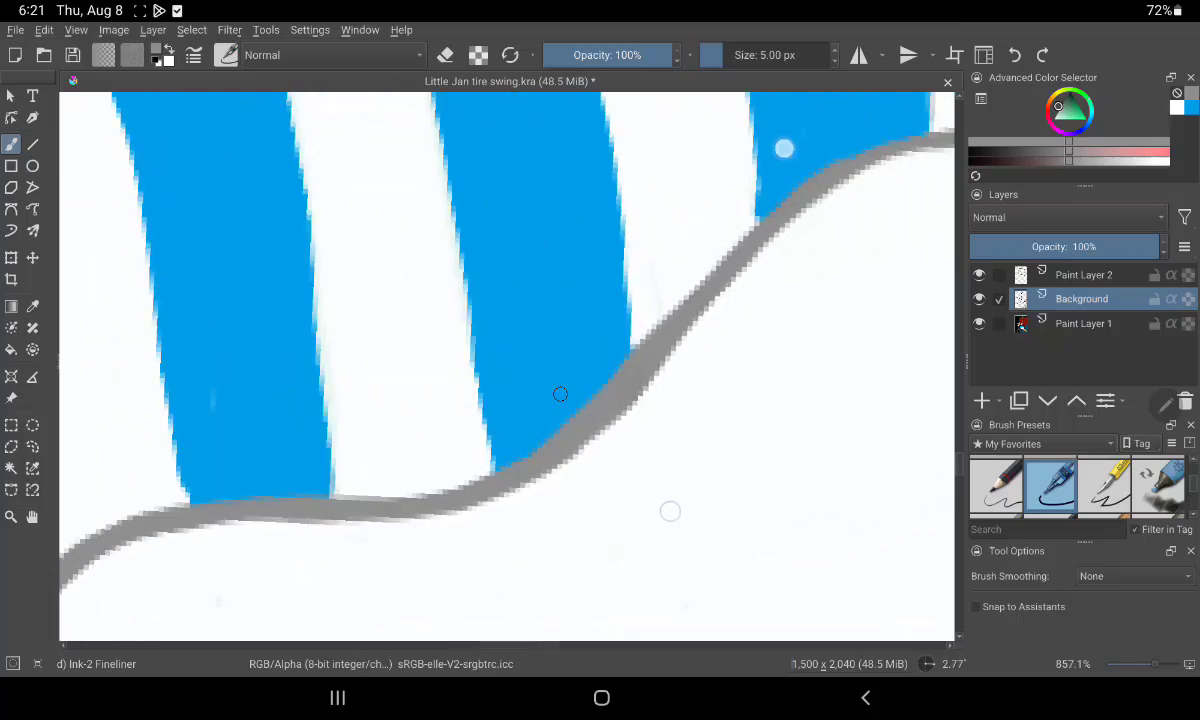
{"action": "left_click_drag", "start_coordinate": [785, 147], "coordinate": [696, 230]}
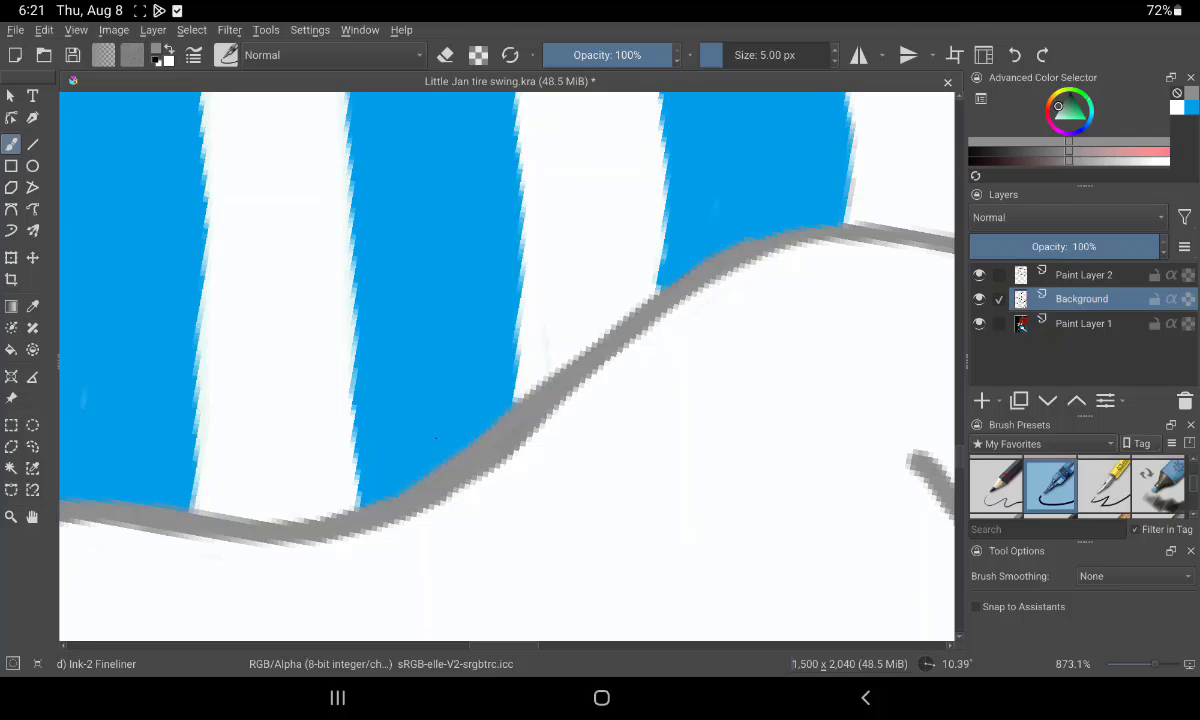
{"action": "mouse_move", "coordinate": [597, 362]}
{"action": "left_mouse_down"}
{"action": "mouse_move", "coordinate": [766, 260]}
{"action": "mouse_move", "coordinate": [932, 246]}
{"action": "left_mouse_up"}
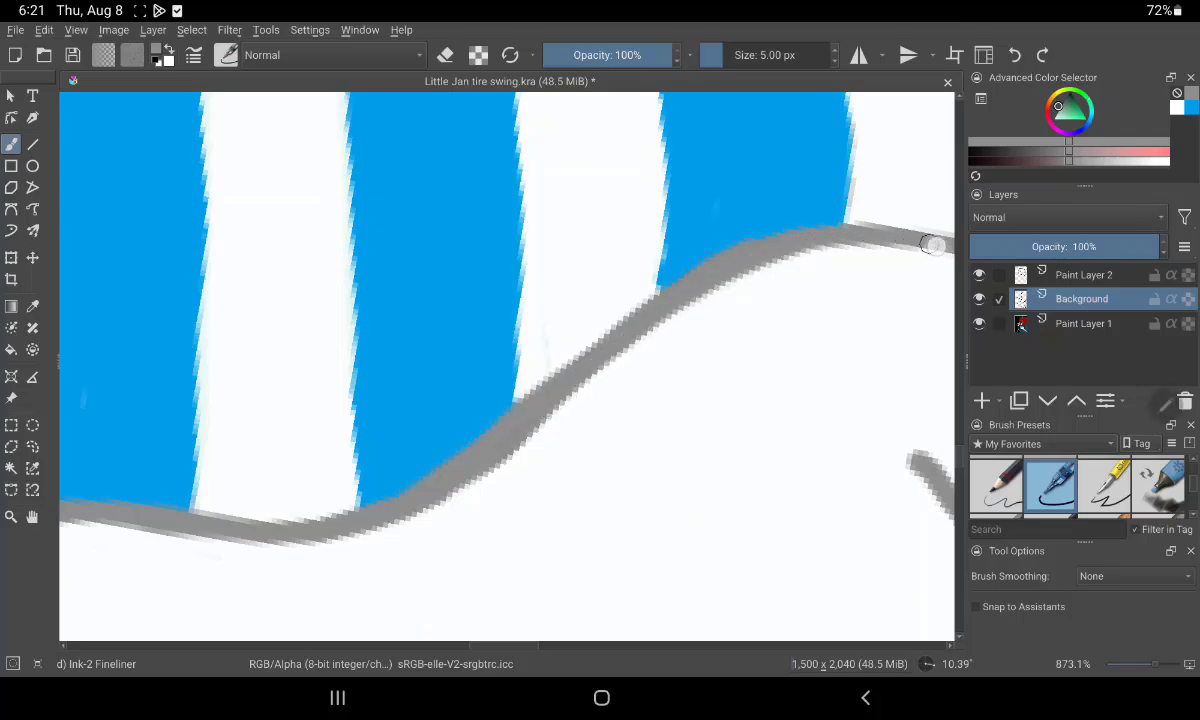
{"action": "left_click_drag", "start_coordinate": [927, 198], "coordinate": [571, 232]}
{"action": "left_click_drag", "start_coordinate": [522, 297], "coordinate": [738, 317]}
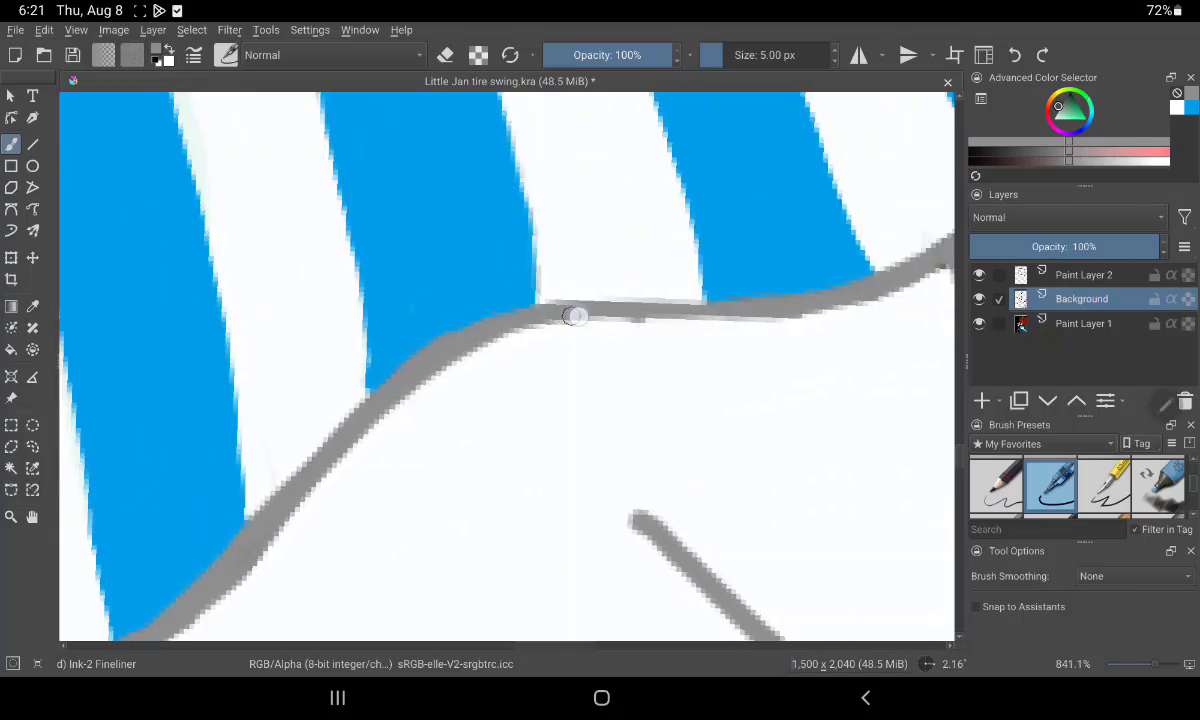
Smooth the outline near the sleeve corner and sample white from the canvas
{"action": "mouse_move", "coordinate": [883, 279]}
{"action": "left_mouse_down"}
{"action": "mouse_move", "coordinate": [661, 463]}
{"action": "mouse_move", "coordinate": [840, 273]}
{"action": "left_mouse_up"}
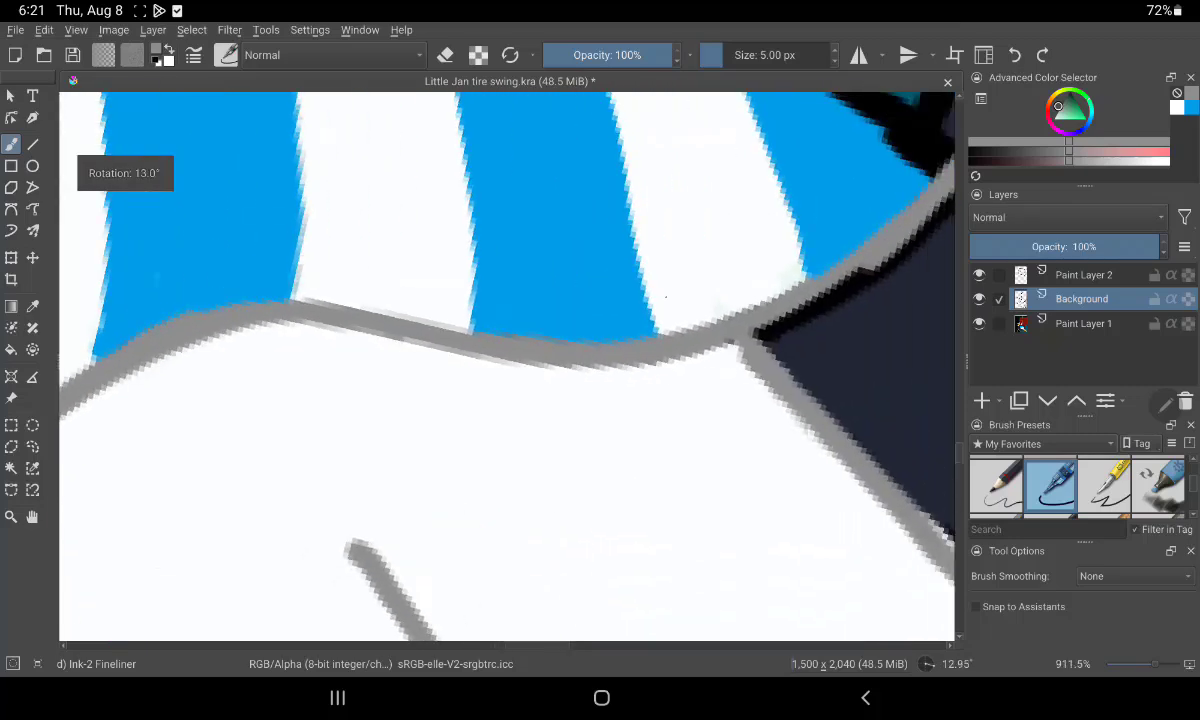
{"action": "mouse_move", "coordinate": [797, 309]}
{"action": "left_mouse_down"}
{"action": "mouse_move", "coordinate": [876, 260]}
{"action": "mouse_move", "coordinate": [950, 186]}
{"action": "left_mouse_up"}
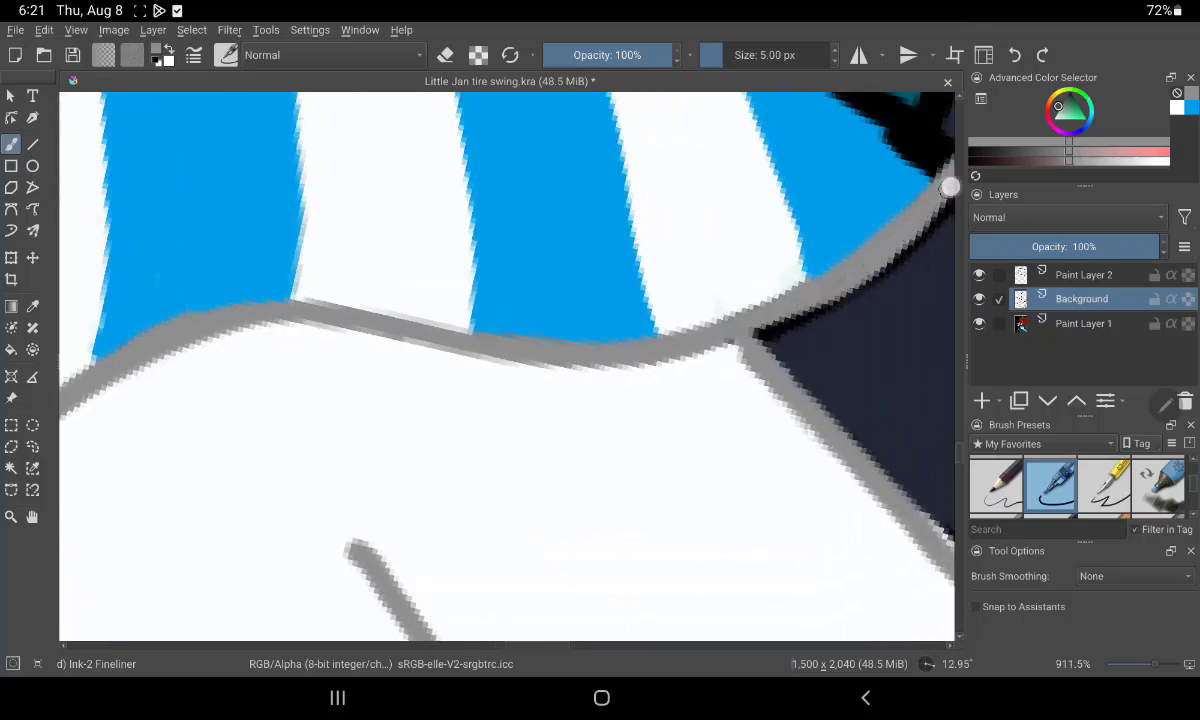
{"action": "mouse_move", "coordinate": [661, 530]}
{"action": "left_mouse_down"}
{"action": "mouse_move", "coordinate": [445, 541]}
{"action": "mouse_move", "coordinate": [697, 522]}
{"action": "mouse_move", "coordinate": [689, 571]}
{"action": "left_mouse_up"}
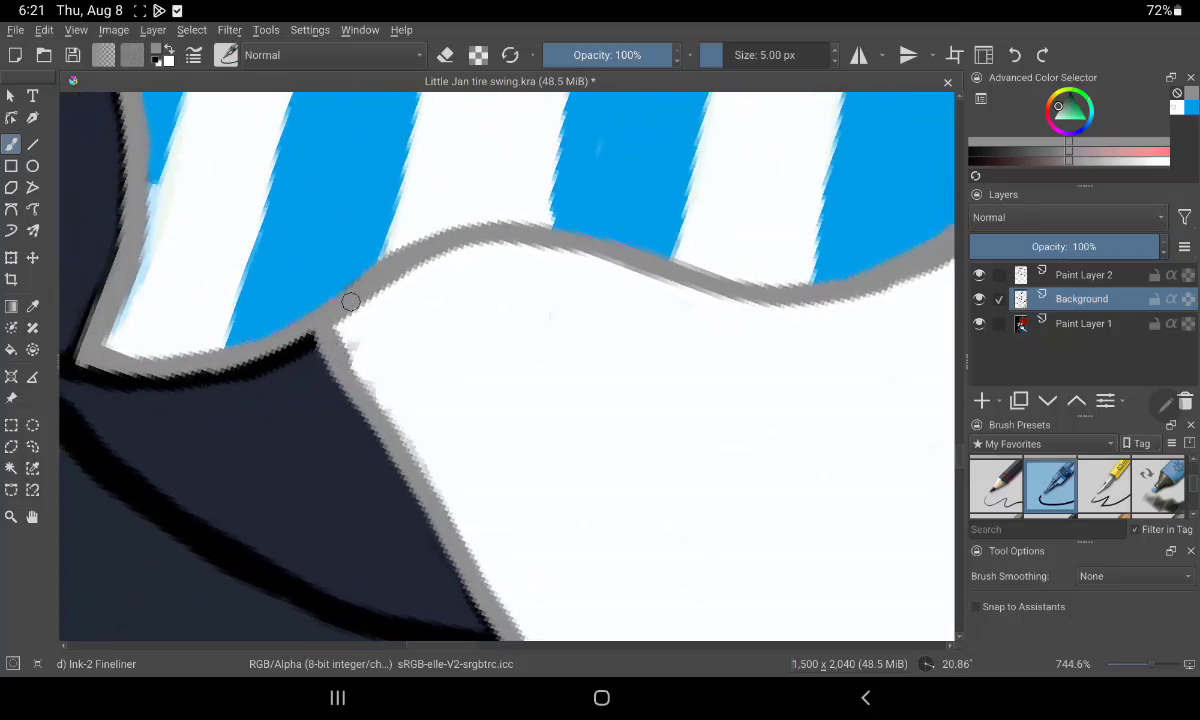
{"action": "left_click", "coordinate": [365, 310], "text": "ctrl"}
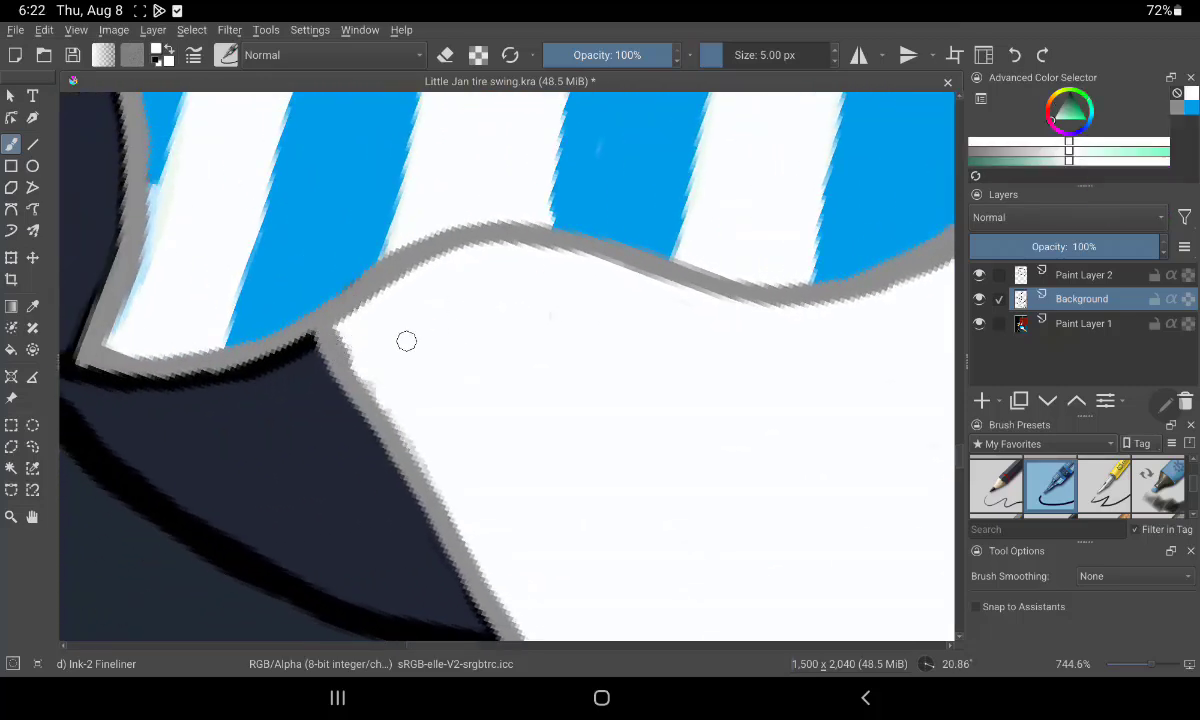
{"action": "mouse_move", "coordinate": [607, 512]}
{"action": "left_mouse_down"}
{"action": "mouse_move", "coordinate": [635, 490]}
{"action": "mouse_move", "coordinate": [572, 552]}
{"action": "mouse_move", "coordinate": [537, 520]}
{"action": "mouse_move", "coordinate": [597, 568]}
{"action": "mouse_move", "coordinate": [533, 622]}
{"action": "mouse_move", "coordinate": [566, 610]}
{"action": "mouse_move", "coordinate": [482, 450]}
{"action": "mouse_move", "coordinate": [538, 498]}
{"action": "mouse_move", "coordinate": [605, 616]}
{"action": "mouse_move", "coordinate": [729, 621]}
{"action": "left_mouse_up"}
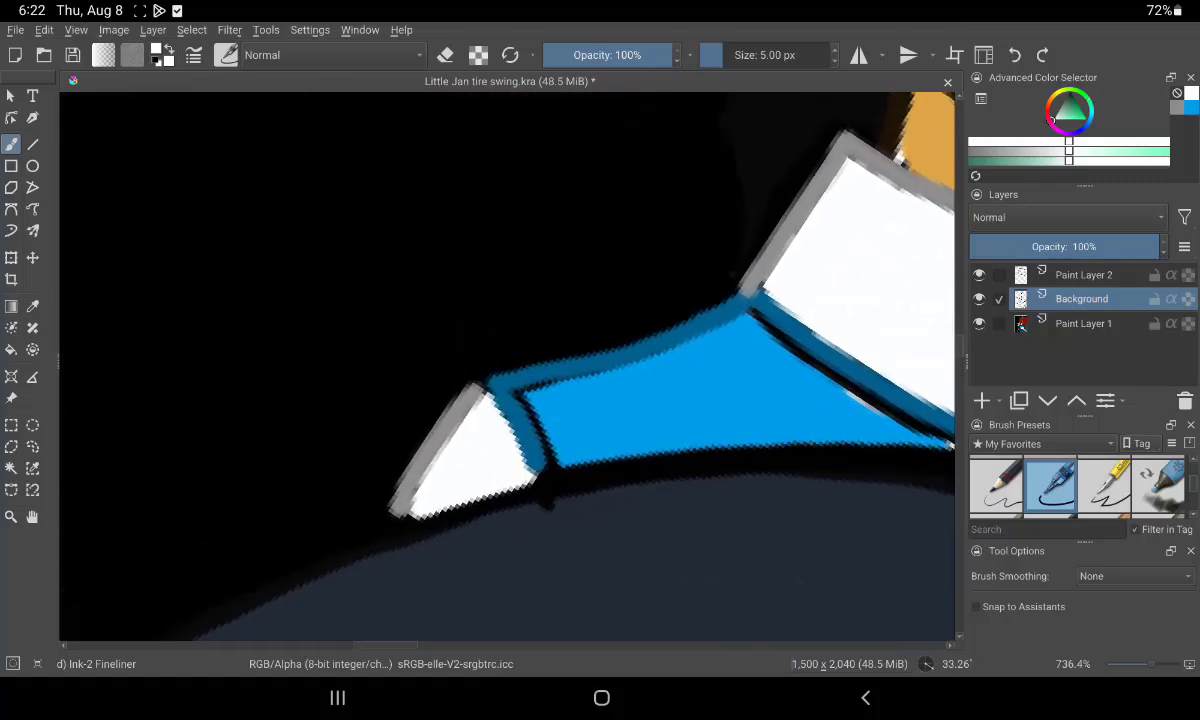
Choose a dark blue and paint it along the black collar line to the canvas edge
{"action": "left_click", "coordinate": [445, 313], "text": "ctrl"}
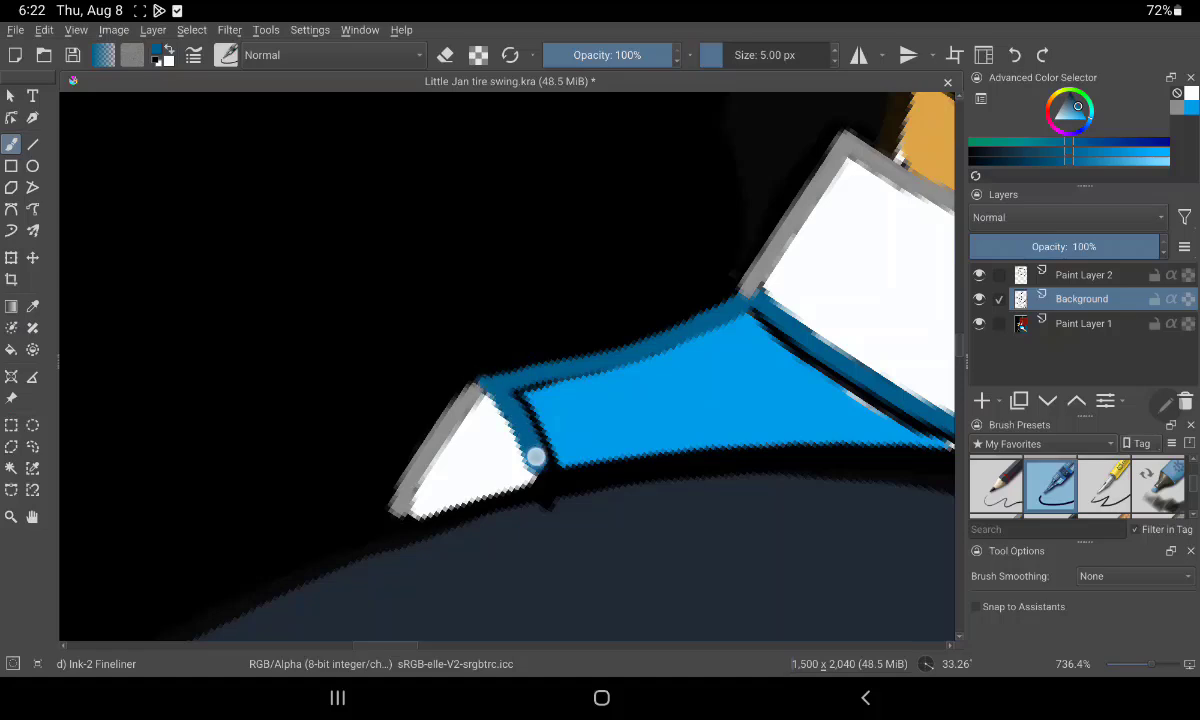
{"action": "left_click_drag", "start_coordinate": [531, 456], "coordinate": [518, 400]}
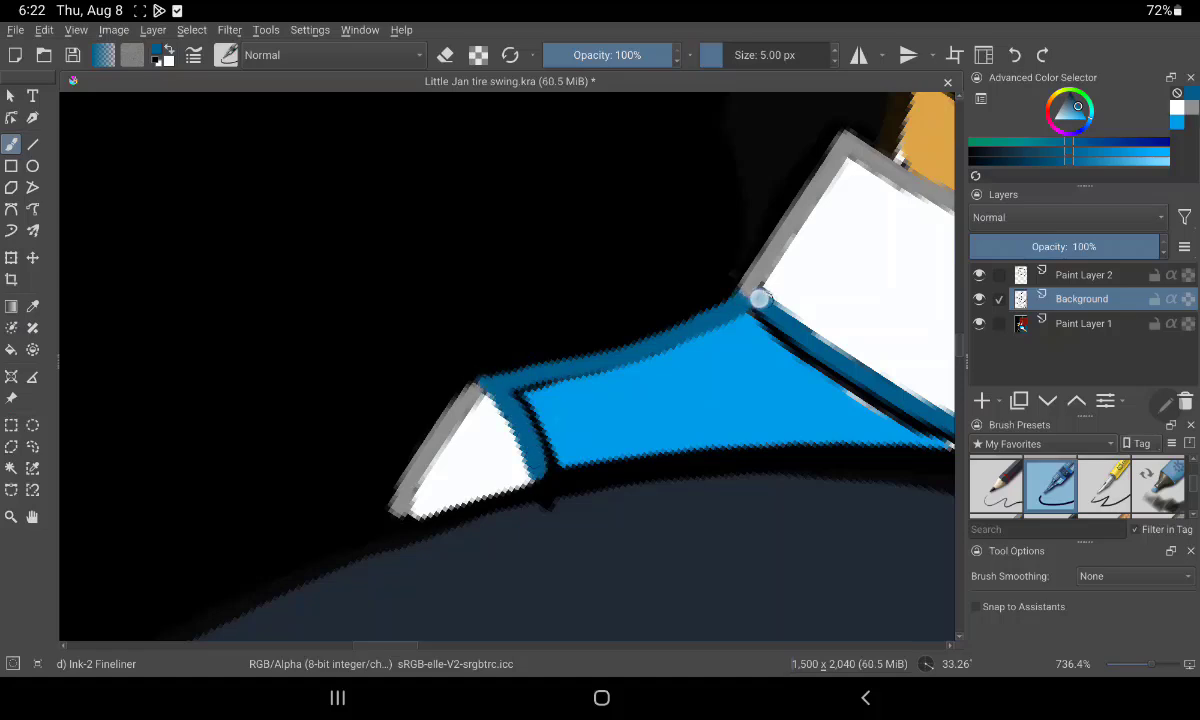
{"action": "mouse_move", "coordinate": [734, 577]}
{"action": "left_mouse_down"}
{"action": "mouse_move", "coordinate": [755, 438]}
{"action": "mouse_move", "coordinate": [555, 541]}
{"action": "left_mouse_up"}
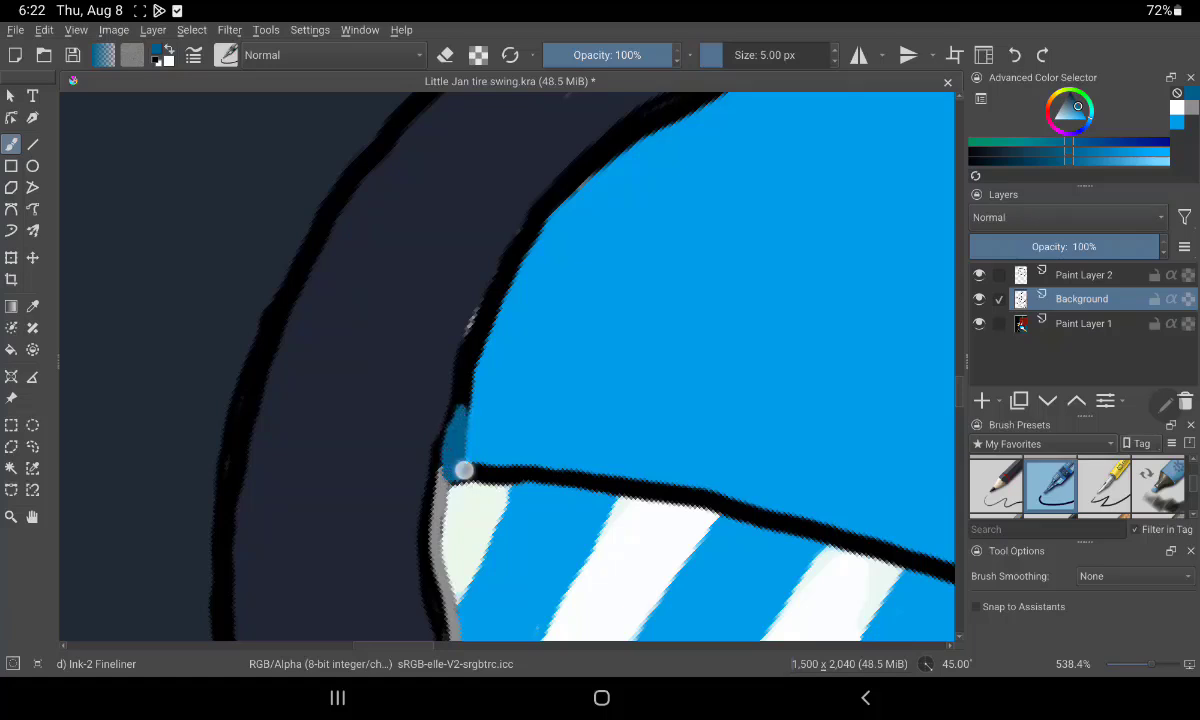
{"action": "mouse_move", "coordinate": [463, 470]}
{"action": "left_mouse_down"}
{"action": "mouse_move", "coordinate": [571, 480]}
{"action": "mouse_move", "coordinate": [928, 567]}
{"action": "left_mouse_up"}
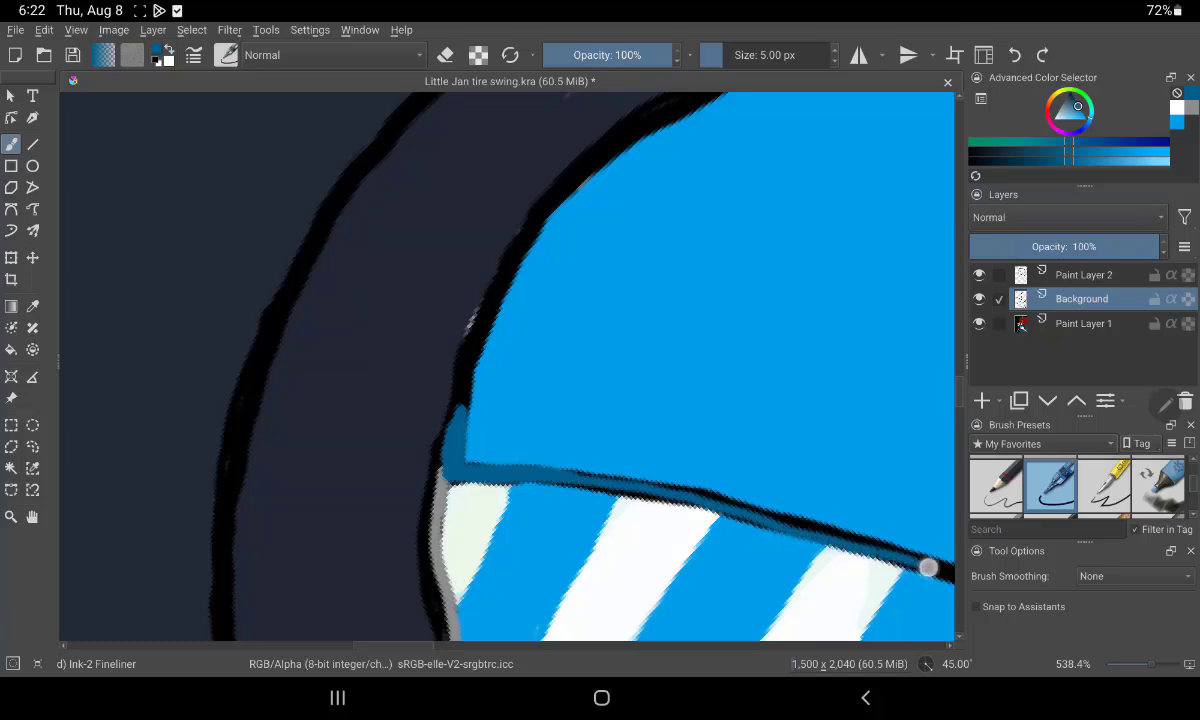
{"action": "mouse_move", "coordinate": [534, 483]}
{"action": "left_mouse_down"}
{"action": "mouse_move", "coordinate": [624, 490]}
{"action": "mouse_move", "coordinate": [951, 583]}
{"action": "left_mouse_up"}
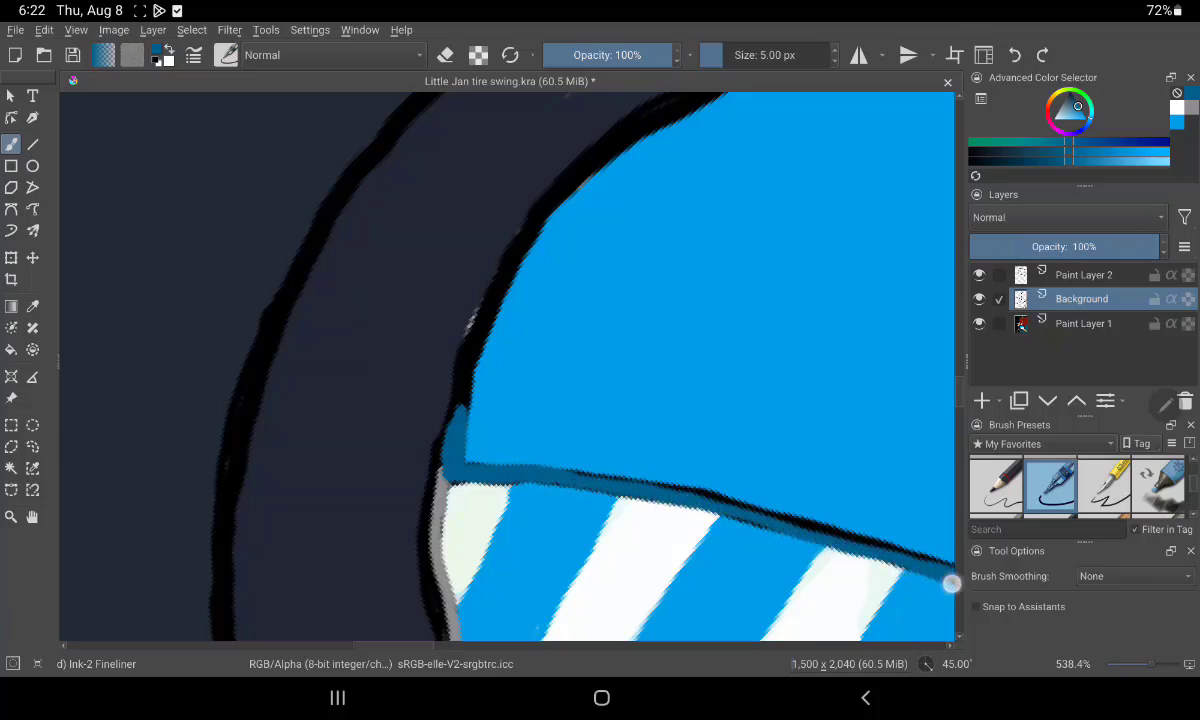
{"action": "scroll", "coordinate": [500, 360], "scroll_direction": "up", "scroll_amount": 2}
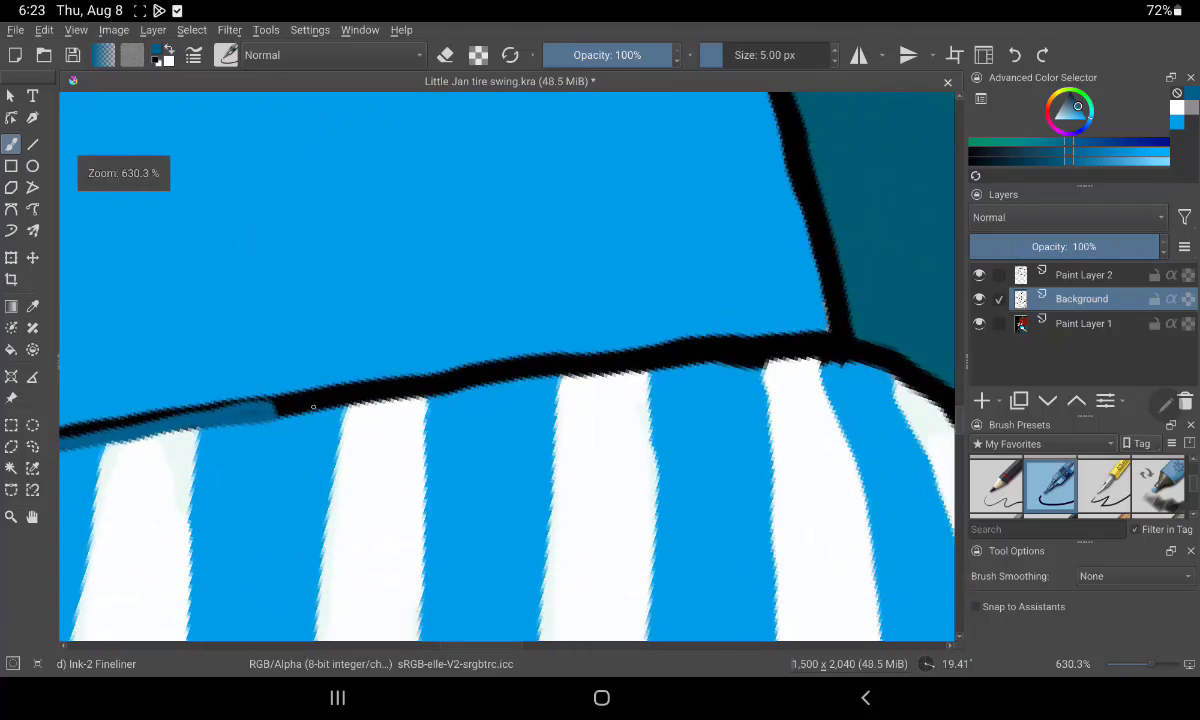
Extend blue along the line's lower edge and cover the outline's left and lower edges
{"action": "left_click_drag", "start_coordinate": [308, 407], "coordinate": [442, 388]}
{"action": "mouse_move", "coordinate": [364, 399]}
{"action": "left_mouse_down"}
{"action": "mouse_move", "coordinate": [860, 357]}
{"action": "mouse_move", "coordinate": [621, 364]}
{"action": "mouse_move", "coordinate": [785, 348]}
{"action": "mouse_move", "coordinate": [308, 401]}
{"action": "left_mouse_up"}
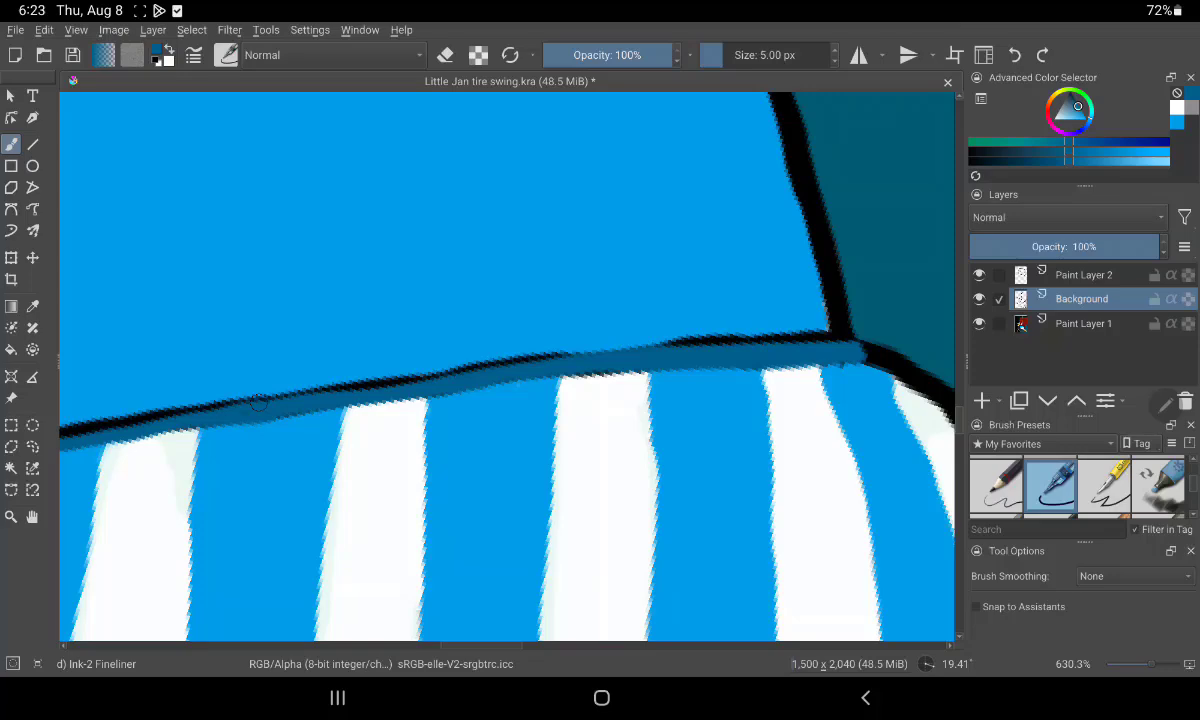
{"action": "scroll", "coordinate": [500, 360], "scroll_direction": "up", "scroll_amount": 2}
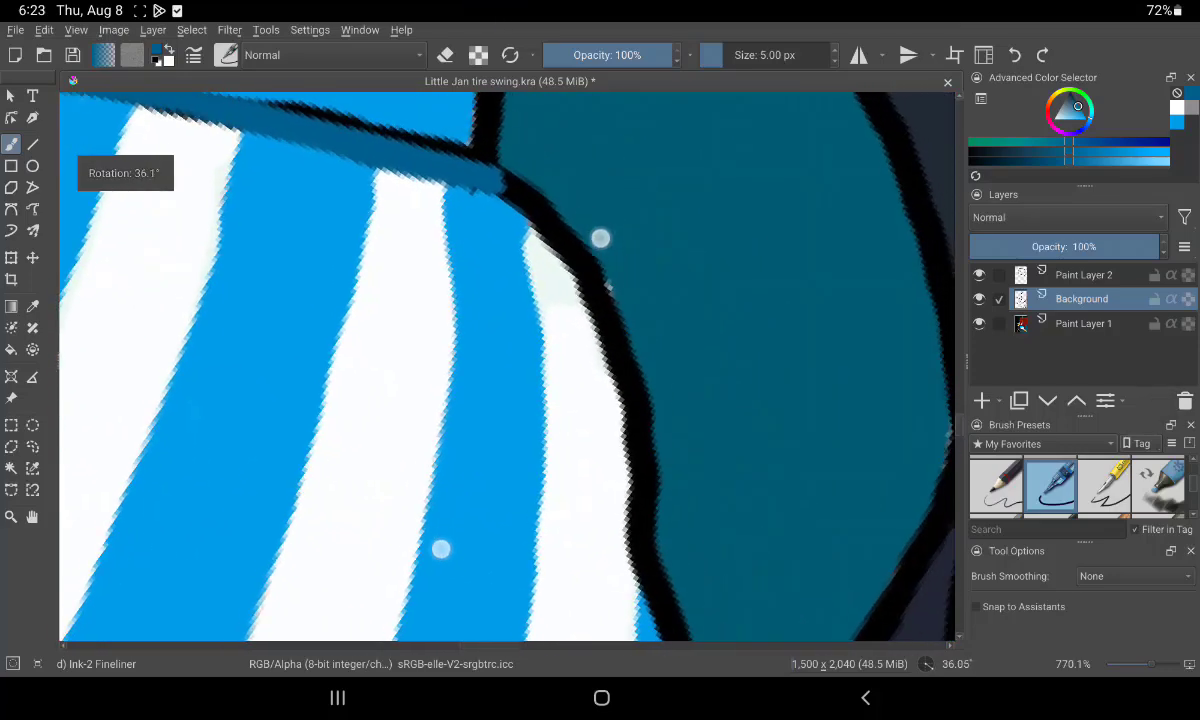
{"action": "mouse_move", "coordinate": [465, 178]}
{"action": "left_mouse_down"}
{"action": "mouse_move", "coordinate": [560, 244]}
{"action": "mouse_move", "coordinate": [501, 190]}
{"action": "mouse_move", "coordinate": [595, 322]}
{"action": "mouse_move", "coordinate": [509, 193]}
{"action": "left_mouse_up"}
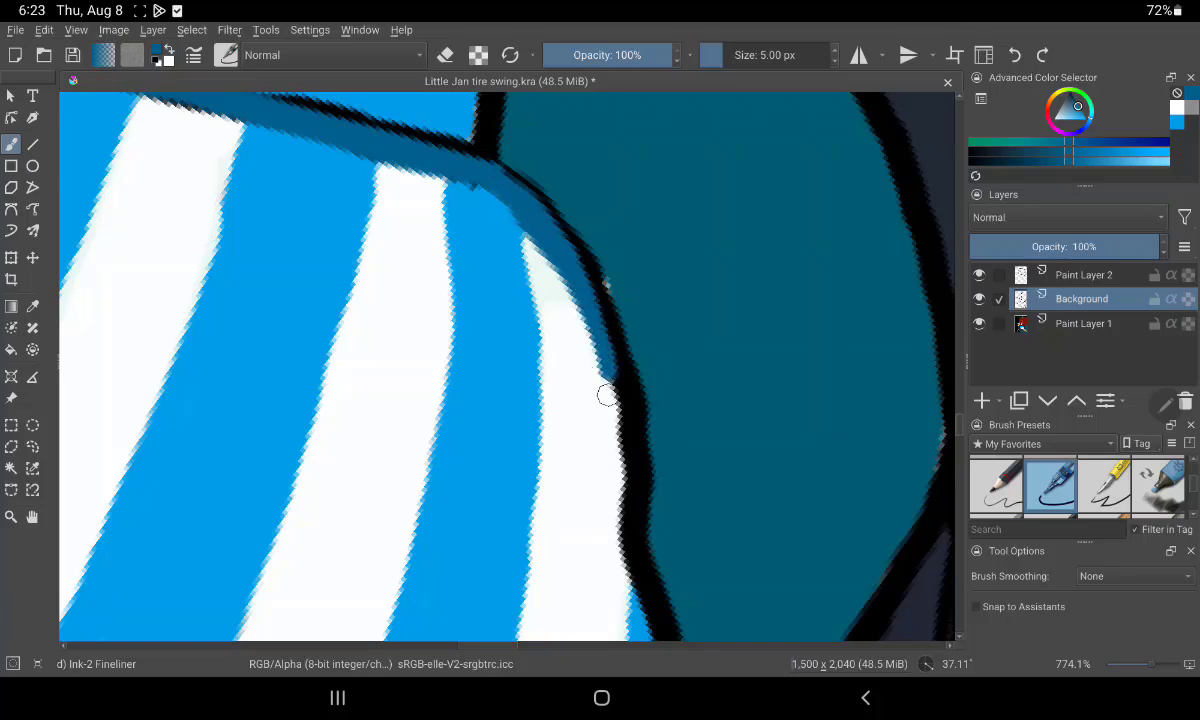
{"action": "mouse_move", "coordinate": [620, 409]}
{"action": "left_mouse_down"}
{"action": "mouse_move", "coordinate": [629, 557]}
{"action": "mouse_move", "coordinate": [607, 376]}
{"action": "left_mouse_up"}
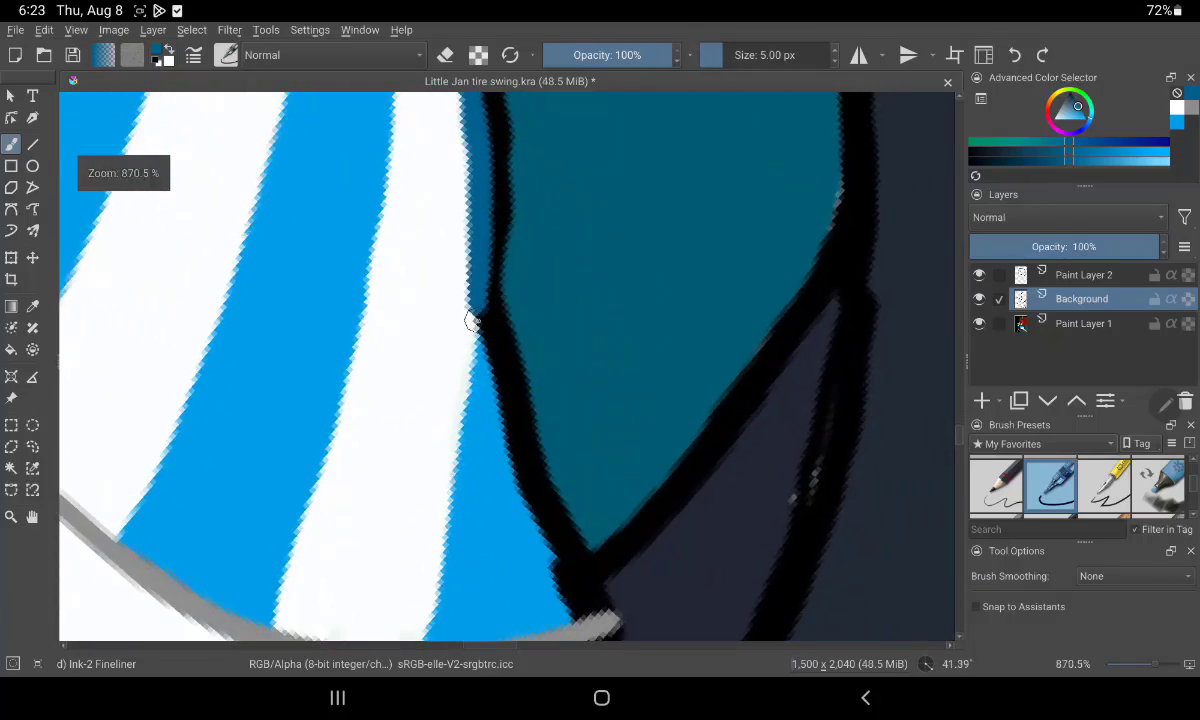
{"action": "mouse_move", "coordinate": [468, 285]}
{"action": "left_mouse_down"}
{"action": "mouse_move", "coordinate": [493, 351]}
{"action": "mouse_move", "coordinate": [475, 297]}
{"action": "mouse_move", "coordinate": [473, 108]}
{"action": "left_mouse_up"}
{"action": "mouse_move", "coordinate": [511, 437]}
{"action": "left_mouse_down"}
{"action": "mouse_move", "coordinate": [587, 610]}
{"action": "mouse_move", "coordinate": [554, 553]}
{"action": "left_mouse_up"}
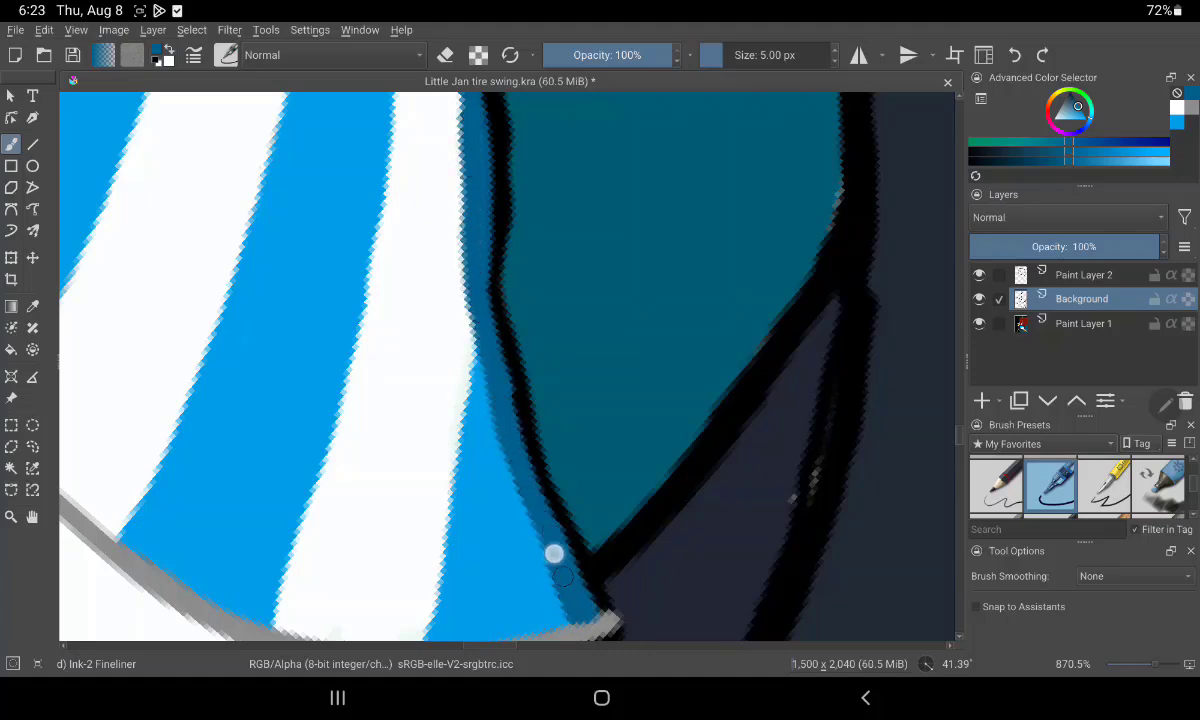
{"action": "scroll", "coordinate": [692, 408], "scroll_direction": "down", "scroll_amount": 3}
{"action": "scroll", "coordinate": [570, 450], "scroll_direction": "down", "scroll_amount": 2}
Paint blue down the shirt edge beside the teal area
{"action": "scroll", "coordinate": [600, 420], "scroll_direction": "down", "scroll_amount": 1}
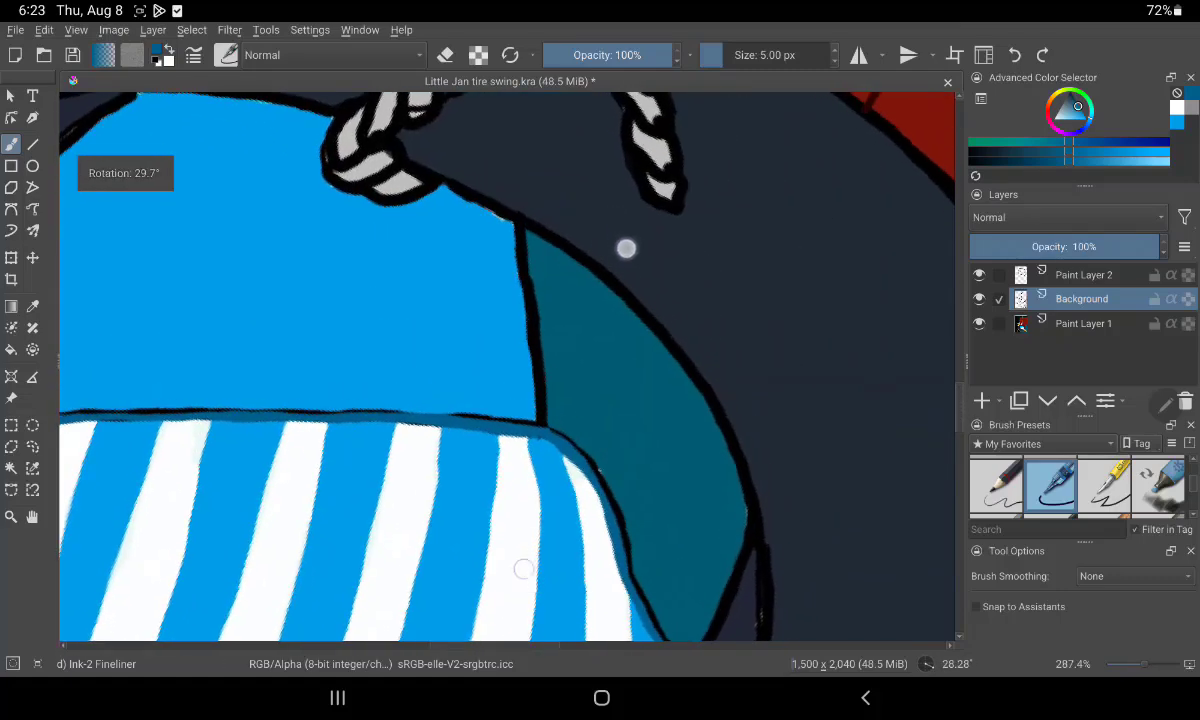
{"action": "scroll", "coordinate": [600, 370], "scroll_direction": "up", "scroll_amount": 3}
{"action": "scroll", "coordinate": [600, 370], "scroll_direction": "up", "scroll_amount": 2}
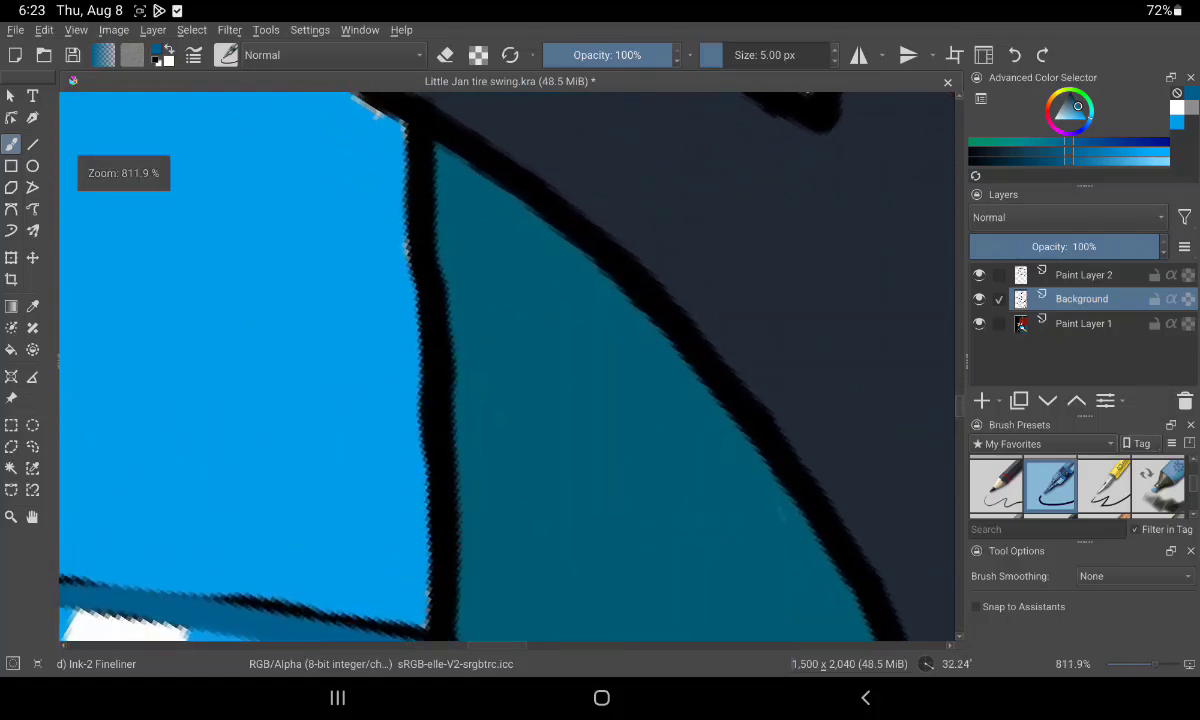
{"action": "mouse_move", "coordinate": [416, 166]}
{"action": "left_mouse_down"}
{"action": "mouse_move", "coordinate": [423, 638]}
{"action": "mouse_move", "coordinate": [418, 303]}
{"action": "mouse_move", "coordinate": [434, 512]}
{"action": "mouse_move", "coordinate": [410, 345]}
{"action": "left_mouse_up"}
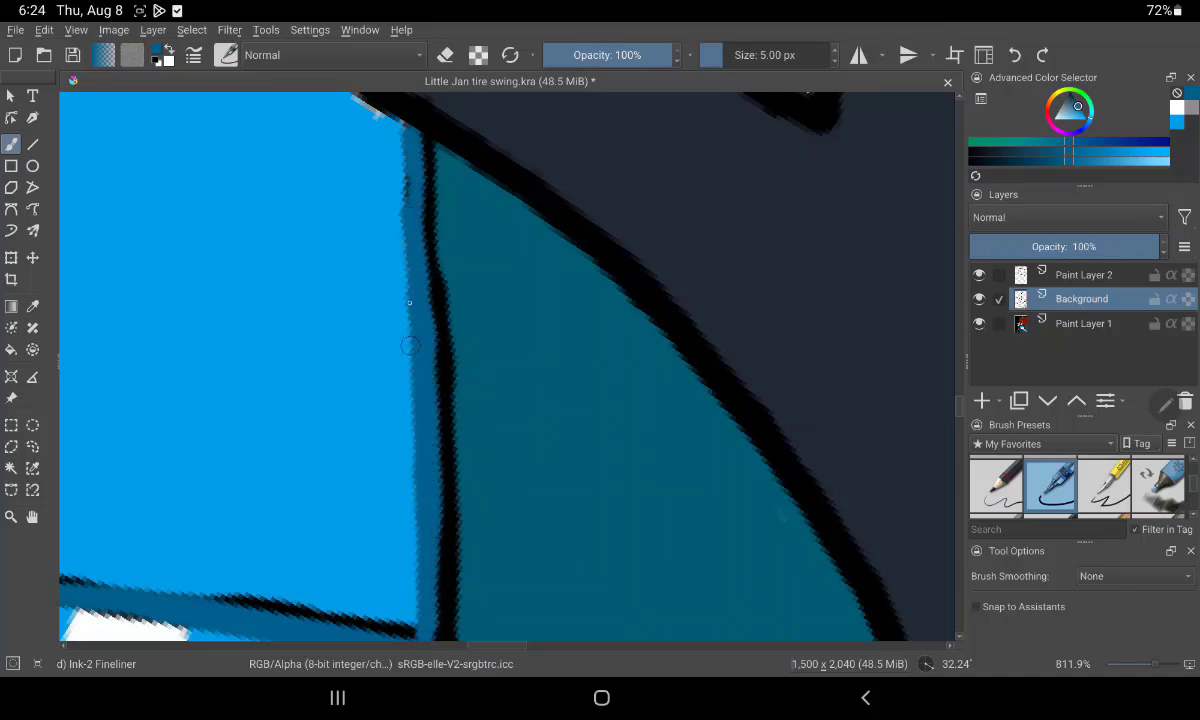
Paint blue along the outline's inner edge from the top right down-left
{"action": "left_click_drag", "start_coordinate": [603, 396], "coordinate": [603, 300]}
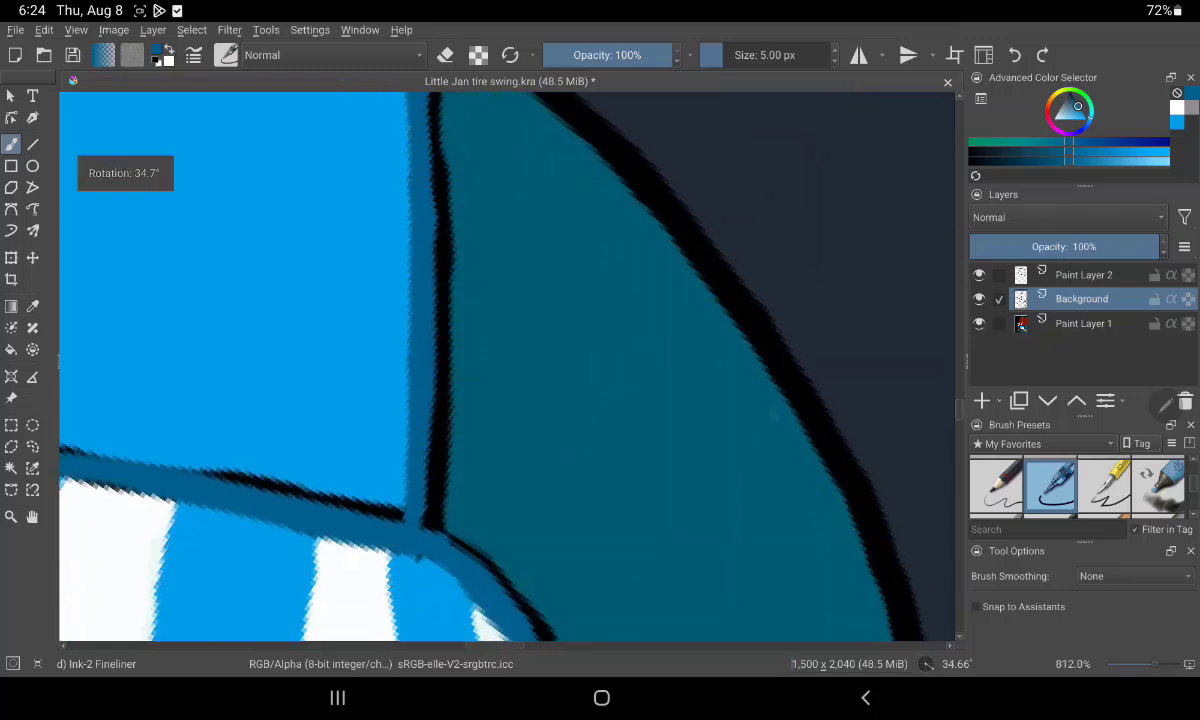
{"action": "scroll", "coordinate": [600, 360], "scroll_direction": "down", "scroll_amount": 3}
{"action": "scroll", "coordinate": [600, 360], "scroll_direction": "down", "scroll_amount": 3}
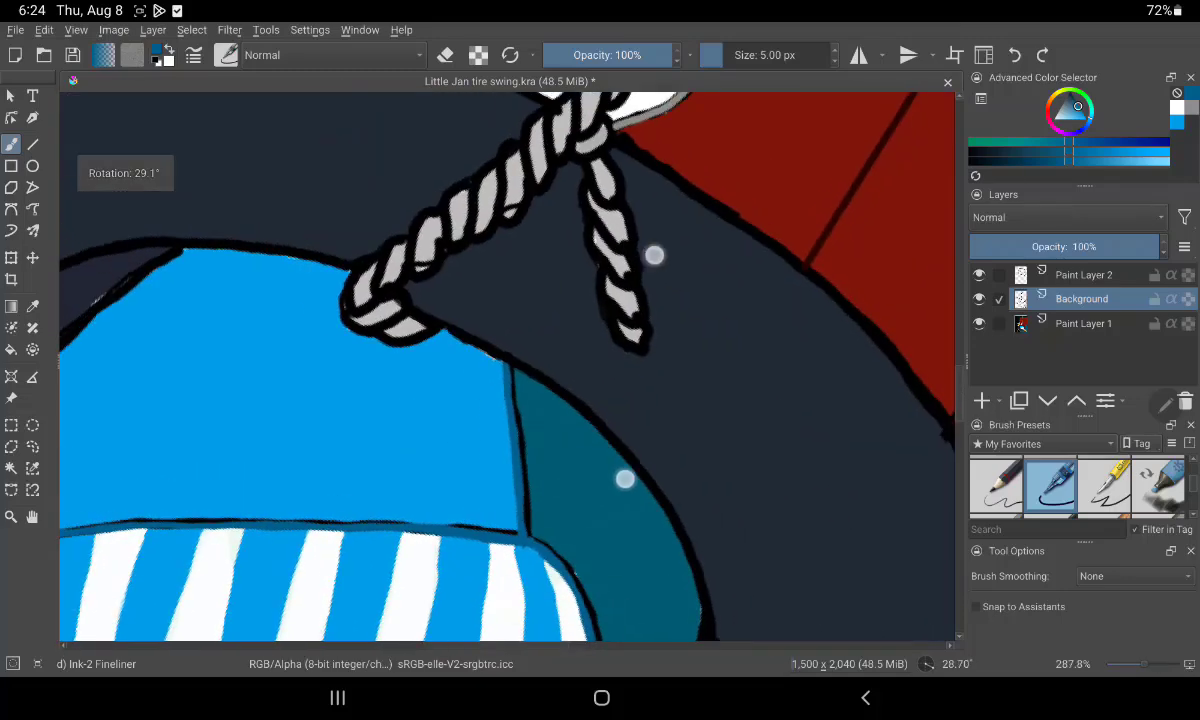
{"action": "scroll", "coordinate": [600, 360], "scroll_direction": "down", "scroll_amount": 3}
{"action": "scroll", "coordinate": [620, 350], "scroll_direction": "down", "scroll_amount": 2}
{"action": "scroll", "coordinate": [623, 351], "scroll_direction": "up", "scroll_amount": 2}
{"action": "scroll", "coordinate": [603, 381], "scroll_direction": "up", "scroll_amount": 2}
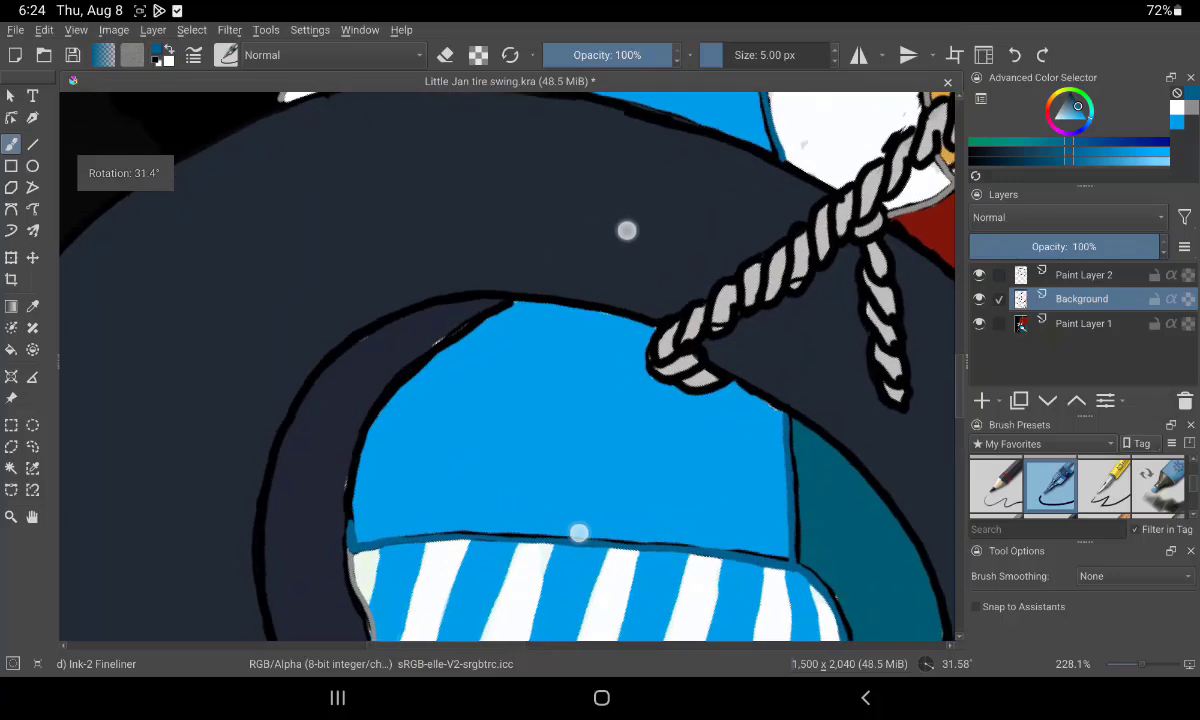
{"action": "scroll", "coordinate": [700, 380], "scroll_direction": "up", "scroll_amount": 3}
{"action": "scroll", "coordinate": [600, 400], "scroll_direction": "up", "scroll_amount": 2}
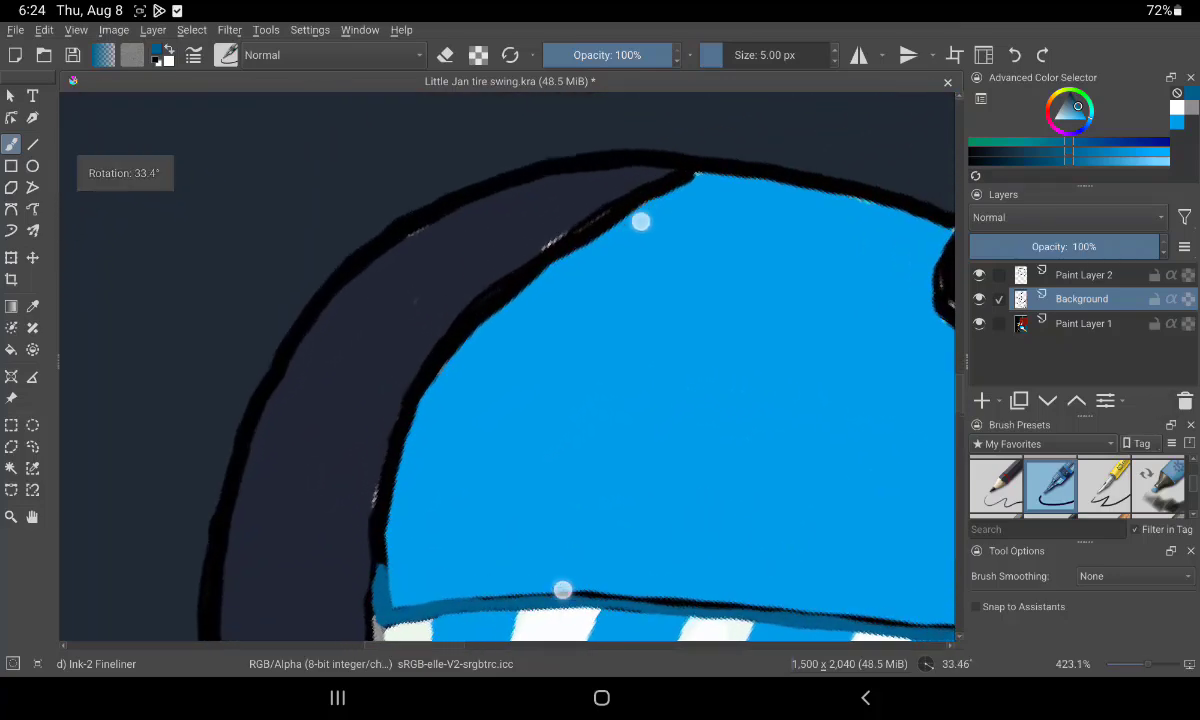
{"action": "scroll", "coordinate": [600, 400], "scroll_direction": "up", "scroll_amount": 2}
{"action": "scroll", "coordinate": [600, 400], "scroll_direction": "up", "scroll_amount": 1}
{"action": "left_click_drag", "start_coordinate": [717, 140], "coordinate": [592, 217]}
{"action": "mouse_move", "coordinate": [722, 143]}
{"action": "left_mouse_down"}
{"action": "mouse_move", "coordinate": [528, 262]}
{"action": "mouse_move", "coordinate": [467, 317]}
{"action": "mouse_move", "coordinate": [412, 405]}
{"action": "left_mouse_up"}
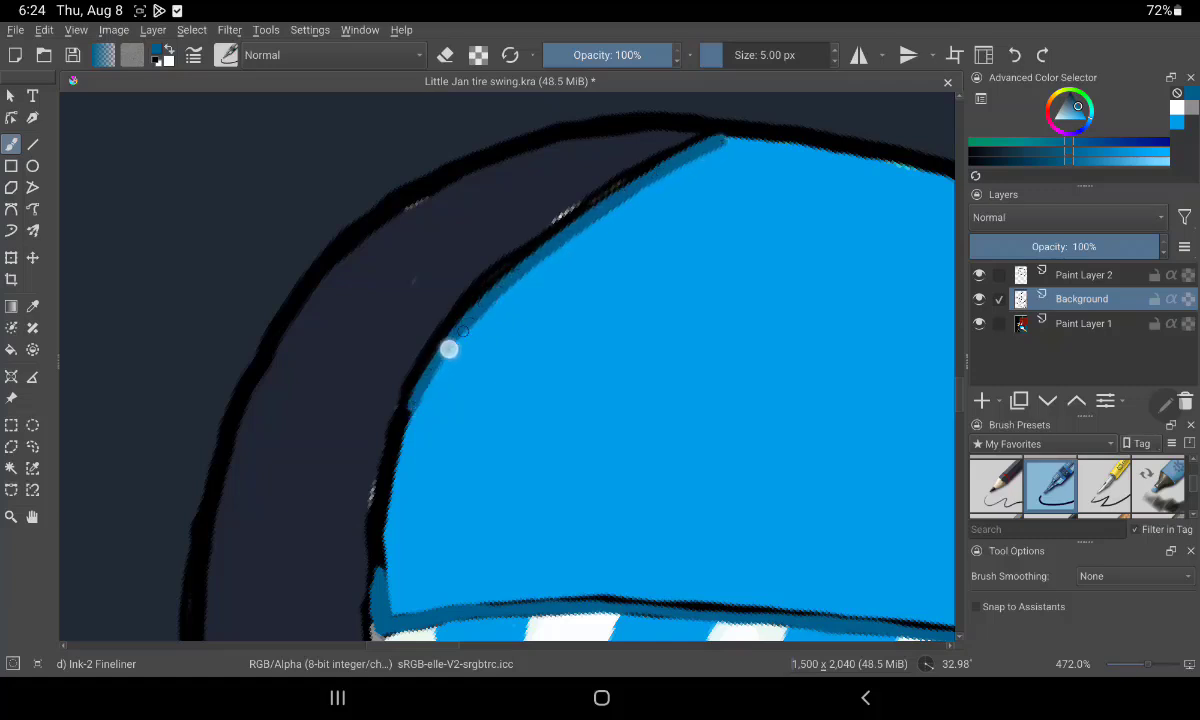
Continue the blue inner edge down the shirt's side, then zoom out
{"action": "mouse_move", "coordinate": [449, 348]}
{"action": "left_mouse_down"}
{"action": "mouse_move", "coordinate": [386, 522]}
{"action": "mouse_move", "coordinate": [392, 498]}
{"action": "left_mouse_up"}
{"action": "left_click_drag", "start_coordinate": [437, 359], "coordinate": [388, 501]}
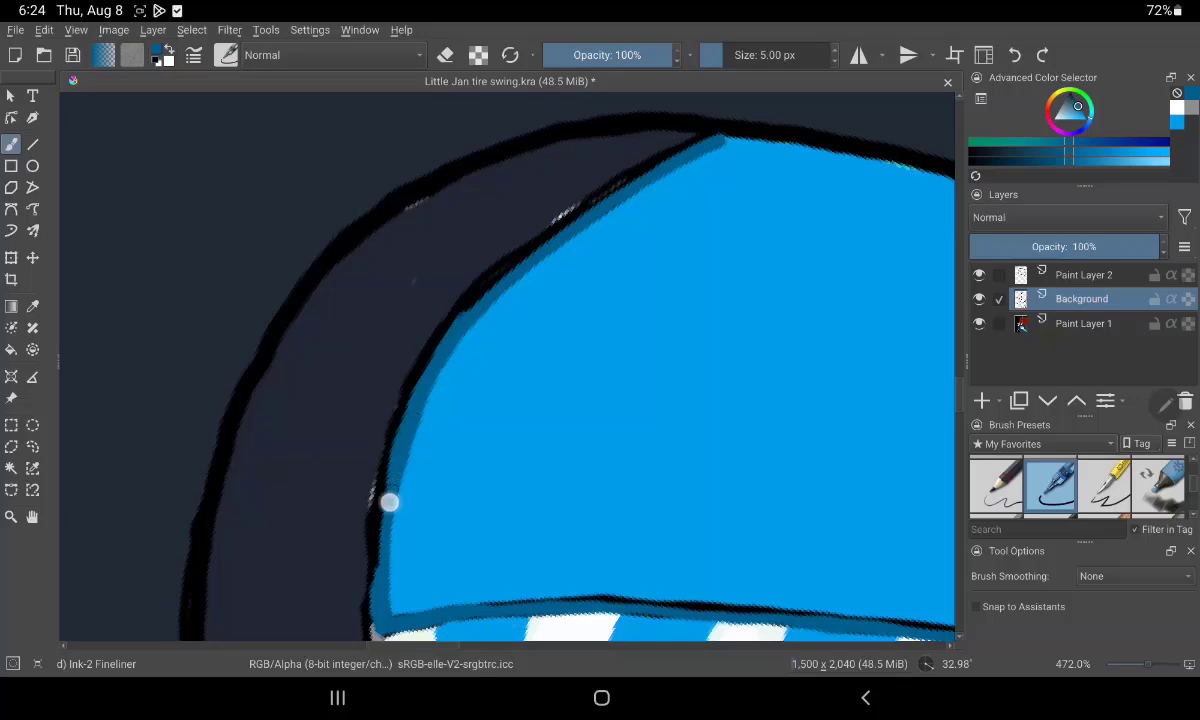
{"action": "mouse_move", "coordinate": [689, 308]}
{"action": "left_mouse_down"}
{"action": "mouse_move", "coordinate": [644, 350]}
{"action": "mouse_move", "coordinate": [707, 305]}
{"action": "left_mouse_up"}
{"action": "left_click_drag", "start_coordinate": [567, 535], "coordinate": [600, 498]}
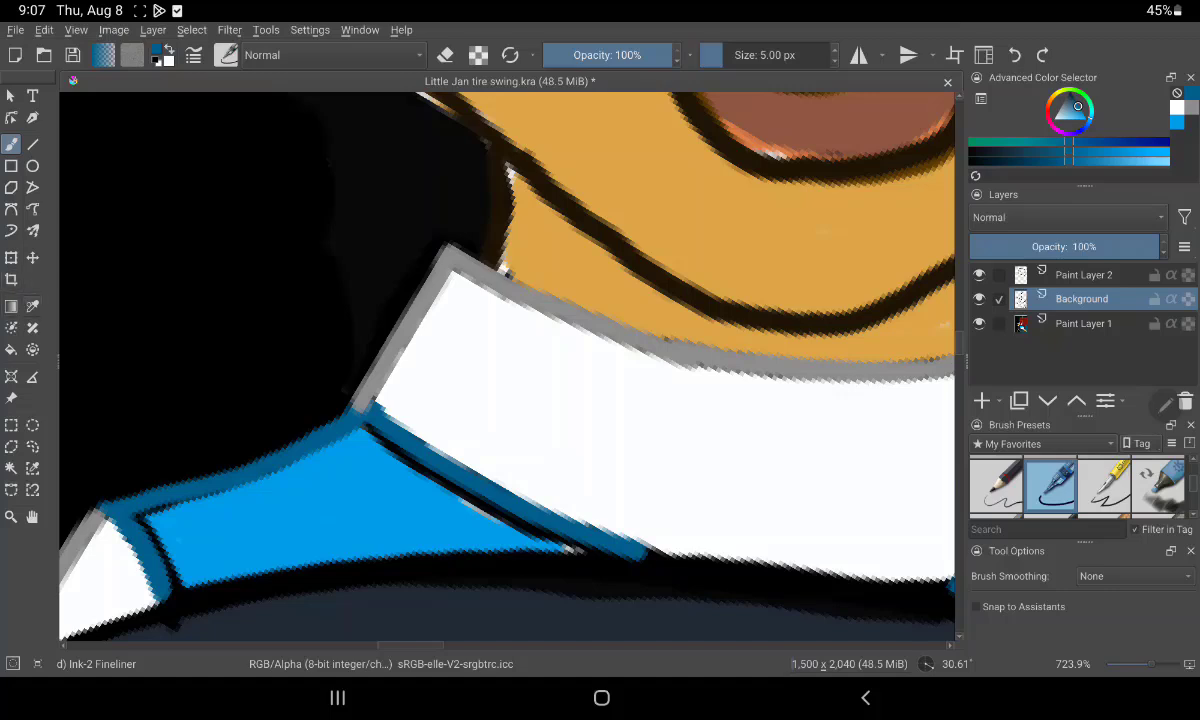
Sample the shirt blue and cover the dark left and diagonal outlines with the Fineliner
{"action": "left_click", "coordinate": [32, 305]}
{"action": "left_click", "coordinate": [280, 524]}
{"action": "left_click", "coordinate": [11, 144]}
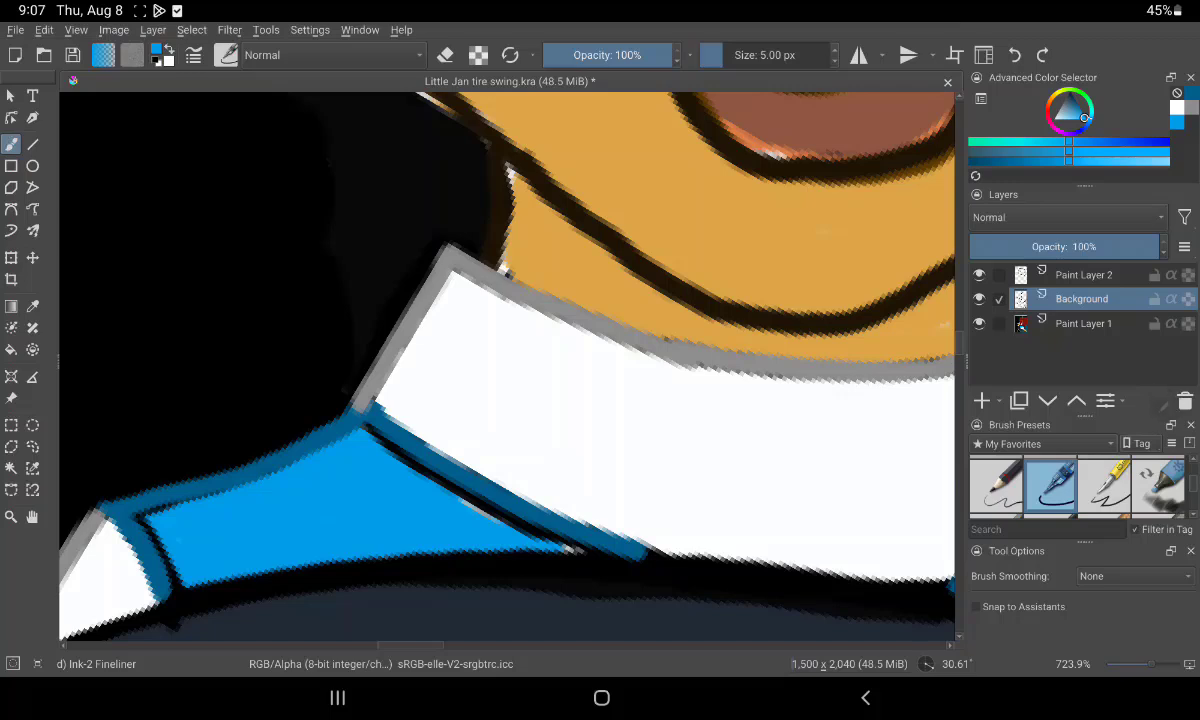
{"action": "left_click_drag", "start_coordinate": [160, 535], "coordinate": [180, 578]}
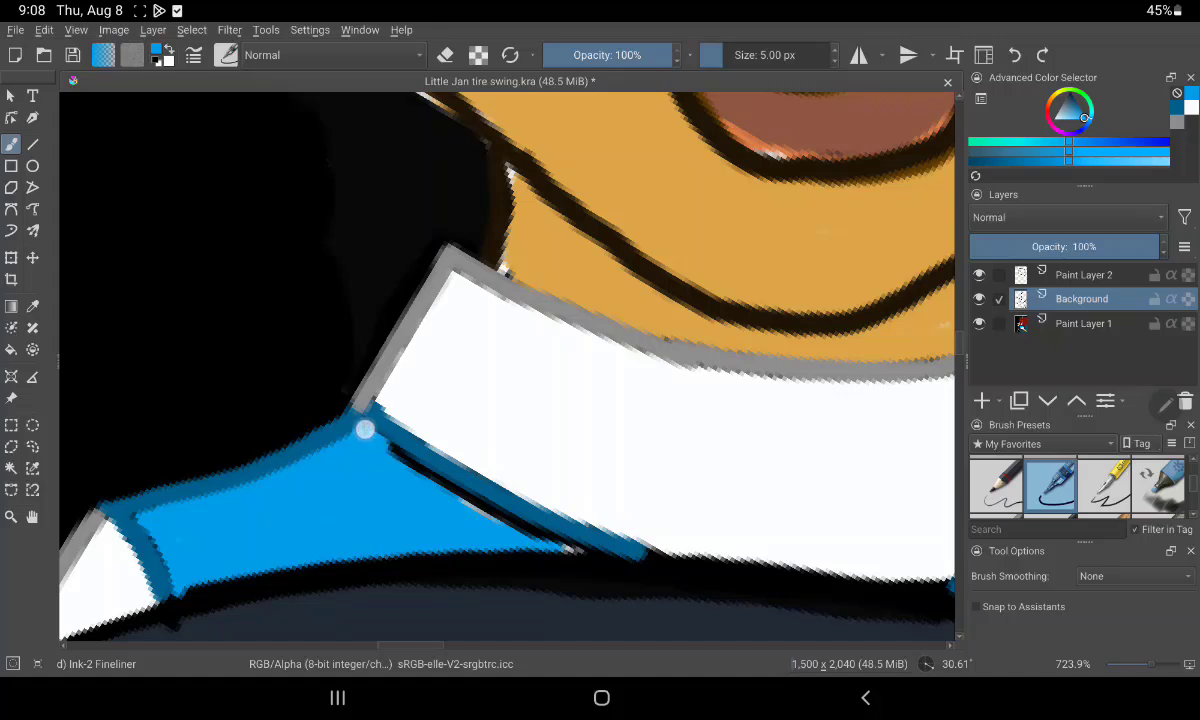
{"action": "mouse_move", "coordinate": [365, 429]}
{"action": "left_mouse_down"}
{"action": "mouse_move", "coordinate": [423, 483]}
{"action": "mouse_move", "coordinate": [509, 531]}
{"action": "mouse_move", "coordinate": [469, 504]}
{"action": "mouse_move", "coordinate": [570, 528]}
{"action": "left_mouse_up"}
Paint blue over the blue patch's right and bottom outlines
{"action": "left_click_drag", "start_coordinate": [790, 489], "coordinate": [300, 470]}
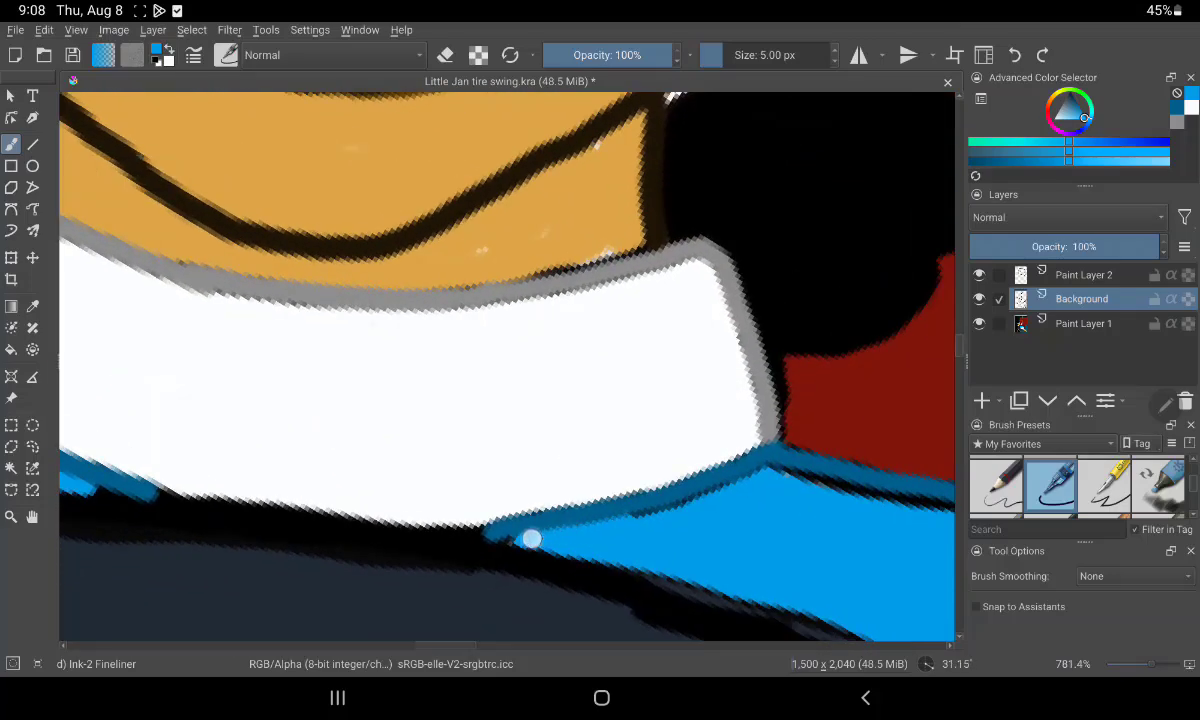
{"action": "left_click_drag", "start_coordinate": [648, 520], "coordinate": [643, 514]}
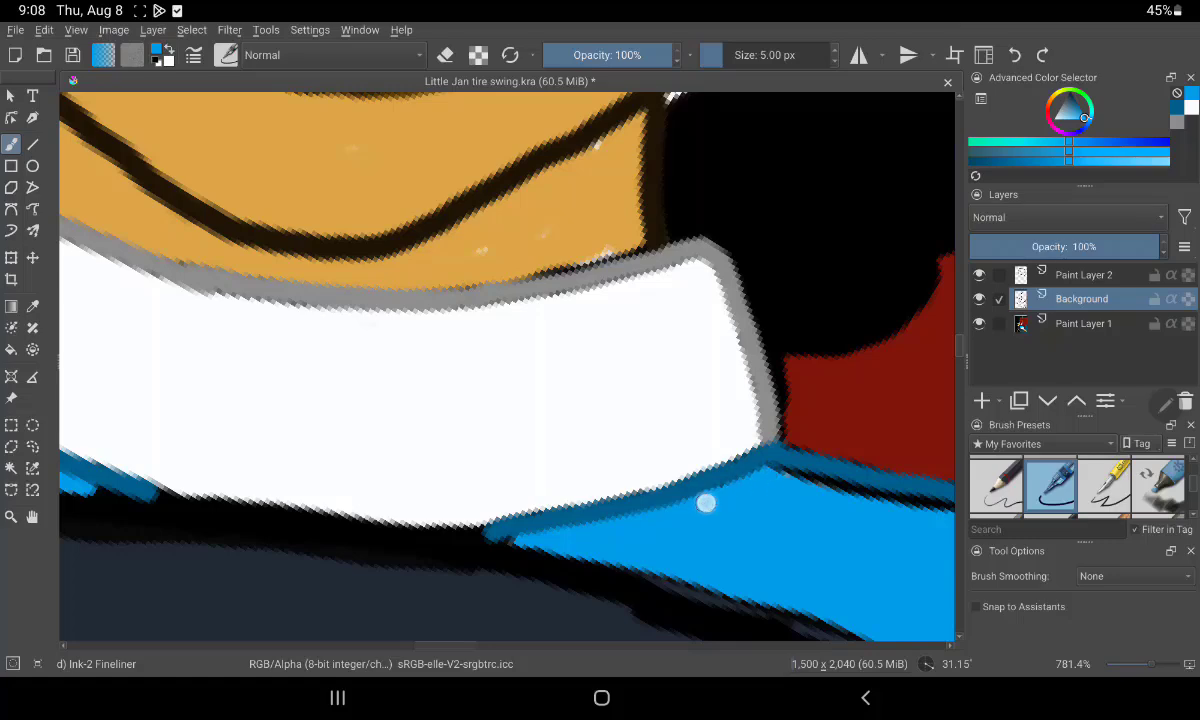
{"action": "mouse_move", "coordinate": [535, 508]}
{"action": "left_mouse_down"}
{"action": "mouse_move", "coordinate": [473, 358]}
{"action": "mouse_move", "coordinate": [623, 354]}
{"action": "mouse_move", "coordinate": [797, 316]}
{"action": "left_mouse_up"}
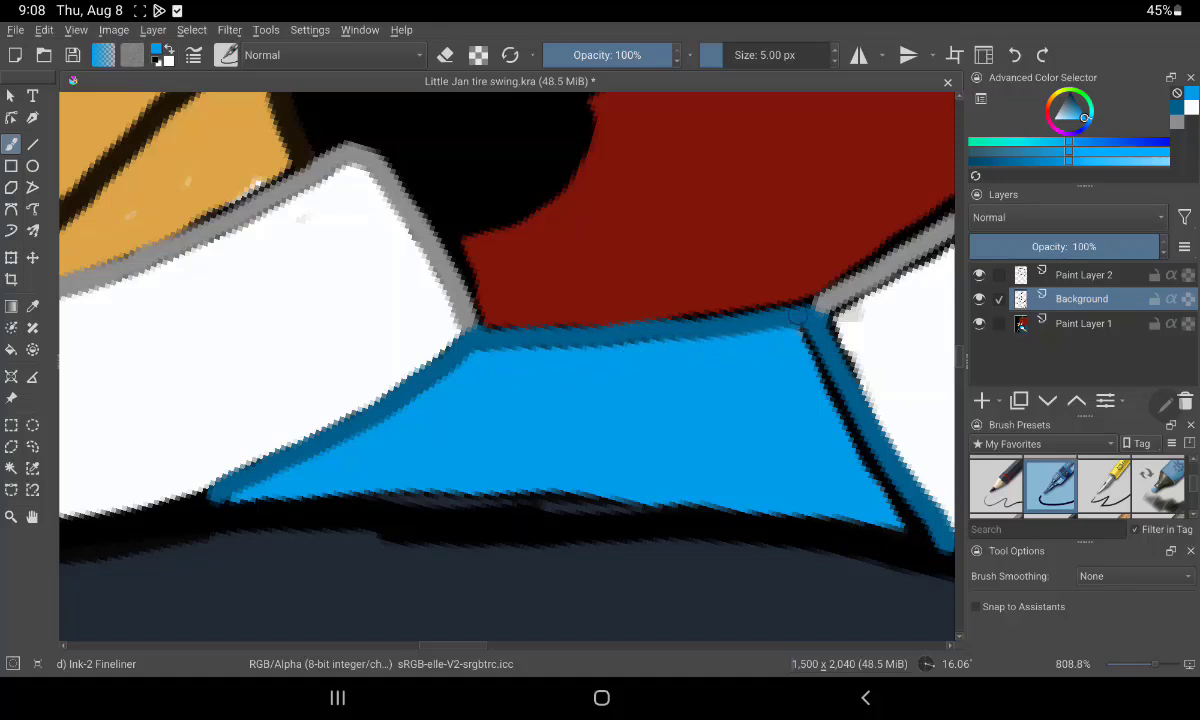
{"action": "mouse_move", "coordinate": [792, 338]}
{"action": "left_mouse_down"}
{"action": "mouse_move", "coordinate": [914, 531]}
{"action": "mouse_move", "coordinate": [804, 391]}
{"action": "left_mouse_up"}
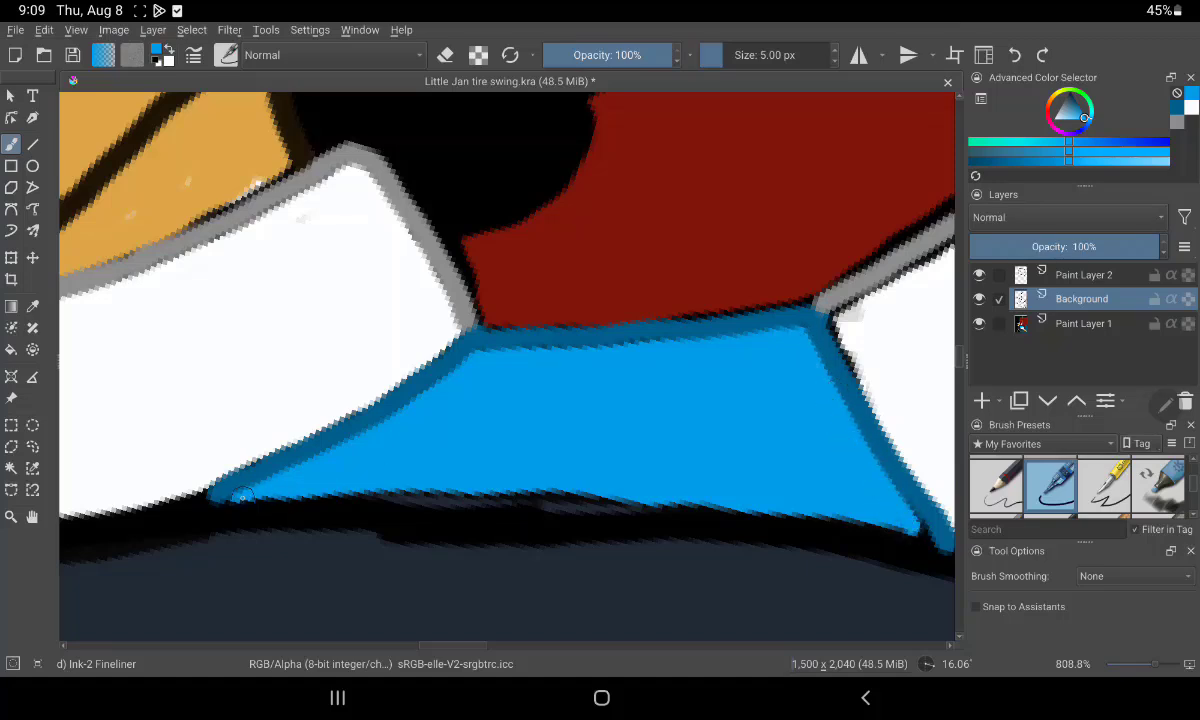
{"action": "left_click_drag", "start_coordinate": [254, 495], "coordinate": [565, 500]}
{"action": "left_click_drag", "start_coordinate": [445, 493], "coordinate": [881, 520]}
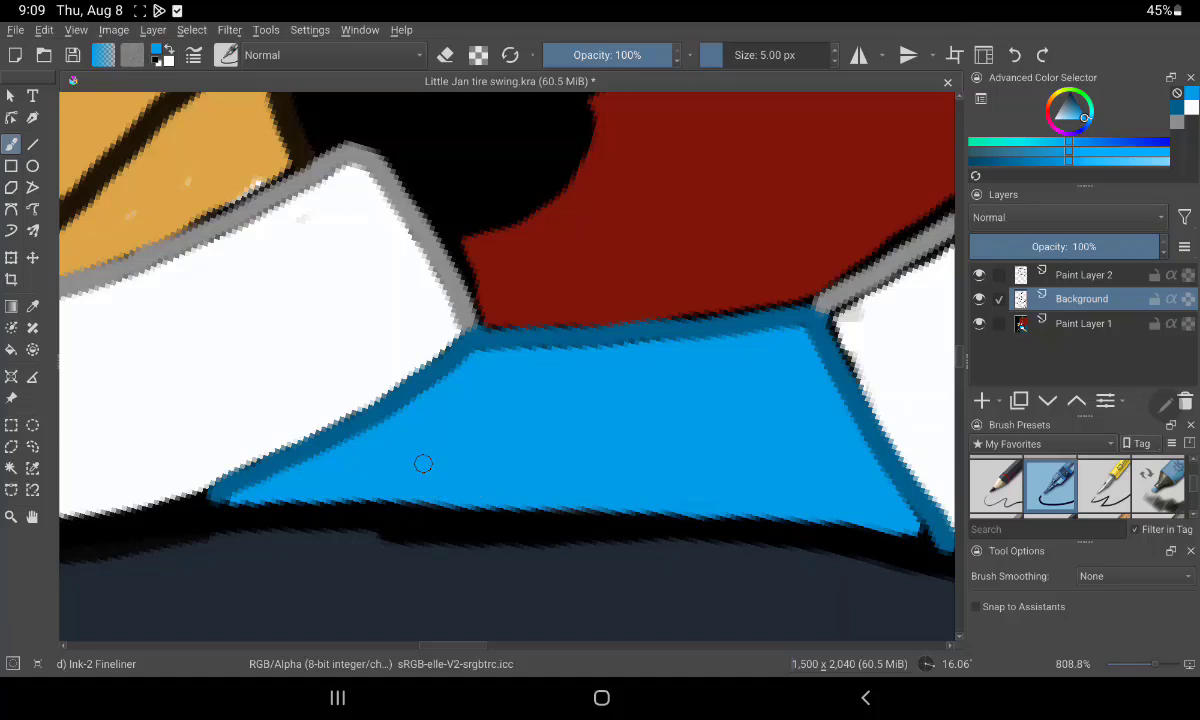
{"action": "mouse_move", "coordinate": [423, 463]}
{"action": "left_mouse_down"}
{"action": "mouse_move", "coordinate": [667, 463]}
{"action": "mouse_move", "coordinate": [716, 281]}
{"action": "mouse_move", "coordinate": [566, 512]}
{"action": "mouse_move", "coordinate": [756, 265]}
{"action": "left_mouse_up"}
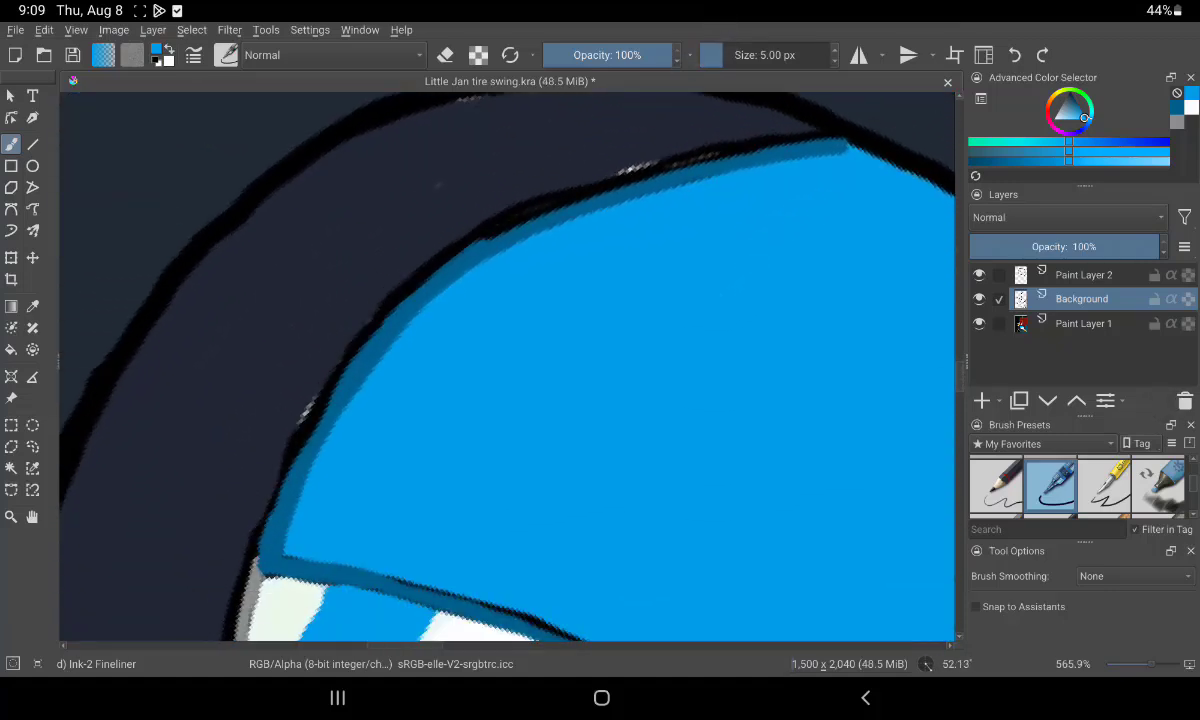
Repaint the sleeve's edge line in blue, turning the black segment dark blue
{"action": "left_click_drag", "start_coordinate": [700, 380], "coordinate": [643, 273]}
{"action": "mouse_move", "coordinate": [576, 308]}
{"action": "left_mouse_down"}
{"action": "mouse_move", "coordinate": [562, 279]}
{"action": "mouse_move", "coordinate": [557, 288]}
{"action": "left_mouse_up"}
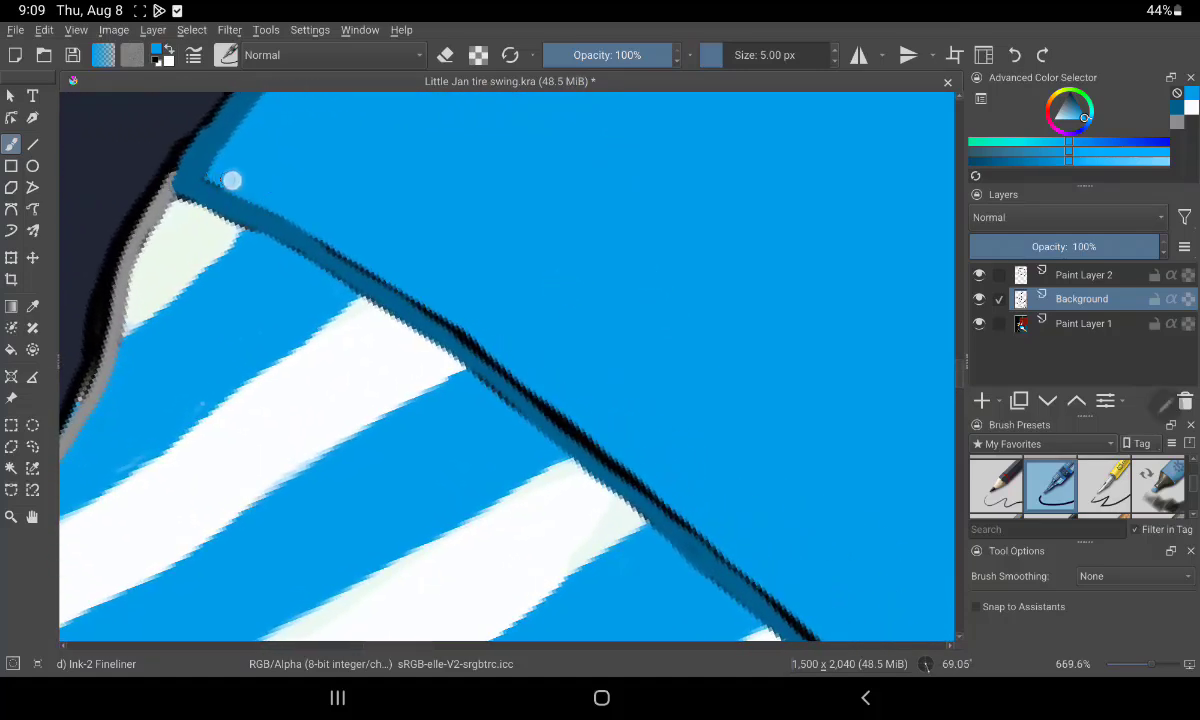
{"action": "mouse_move", "coordinate": [231, 180]}
{"action": "left_mouse_down"}
{"action": "mouse_move", "coordinate": [405, 284]}
{"action": "mouse_move", "coordinate": [228, 196]}
{"action": "left_mouse_up"}
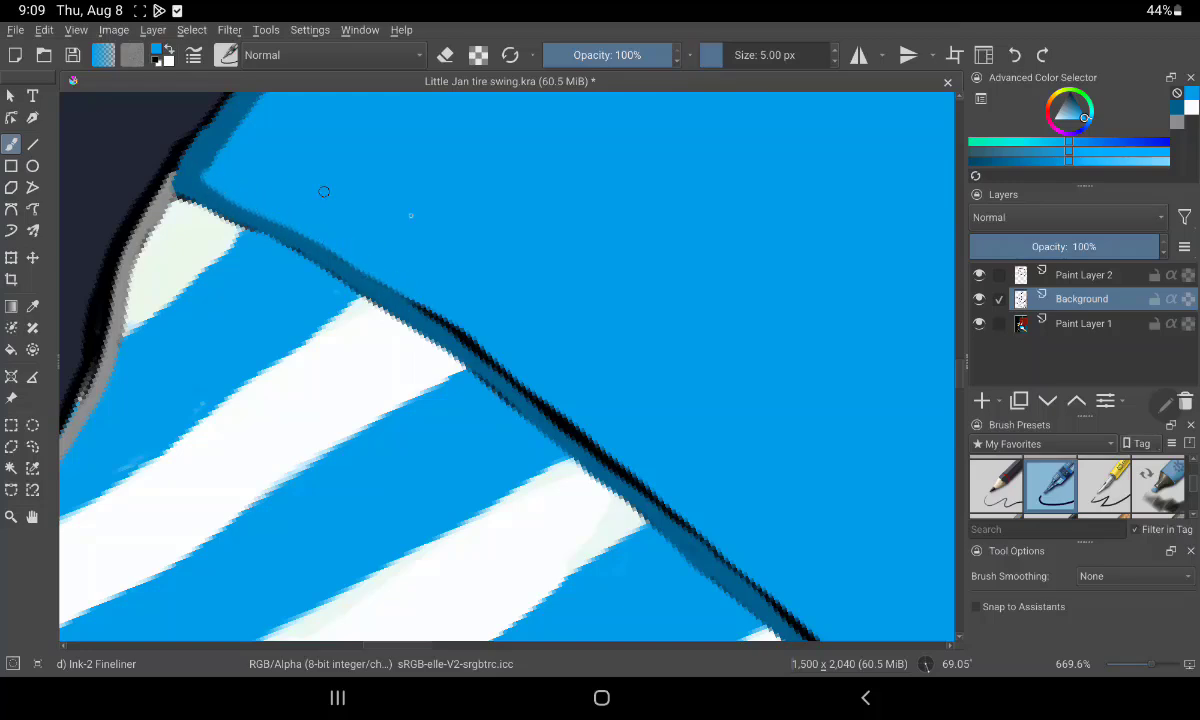
{"action": "mouse_move", "coordinate": [460, 328]}
{"action": "left_mouse_down"}
{"action": "mouse_move", "coordinate": [431, 311]}
{"action": "mouse_move", "coordinate": [458, 319]}
{"action": "mouse_move", "coordinate": [672, 522]}
{"action": "mouse_move", "coordinate": [582, 433]}
{"action": "mouse_move", "coordinate": [538, 262]}
{"action": "left_mouse_up"}
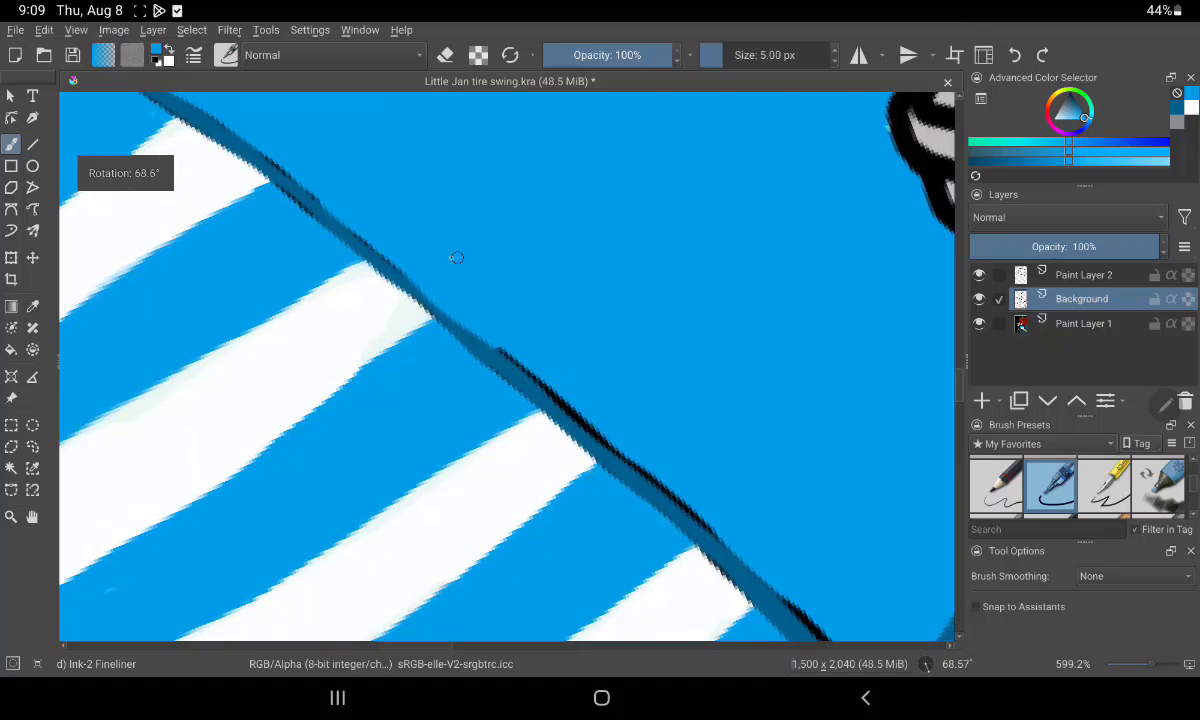
{"action": "mouse_move", "coordinate": [466, 312]}
{"action": "left_mouse_down"}
{"action": "mouse_move", "coordinate": [688, 512]}
{"action": "mouse_move", "coordinate": [522, 348]}
{"action": "left_mouse_up"}
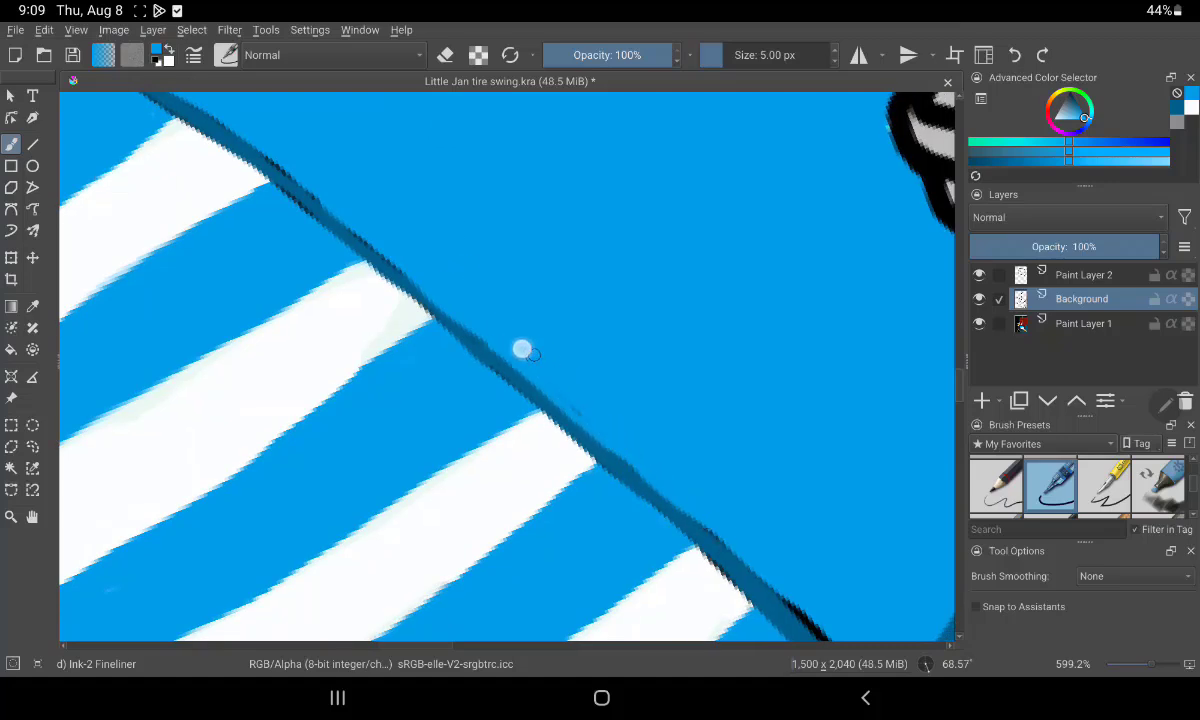
{"action": "left_click_drag", "start_coordinate": [672, 278], "coordinate": [600, 250]}
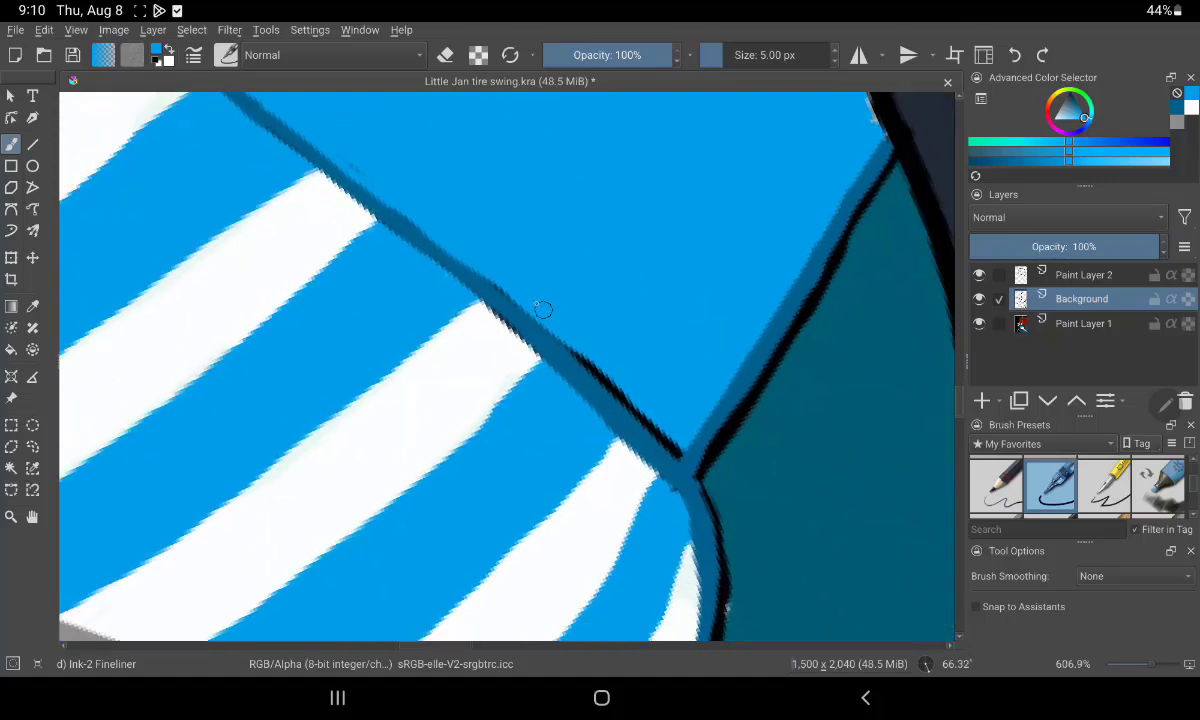
{"action": "mouse_move", "coordinate": [543, 309]}
{"action": "left_mouse_down"}
{"action": "mouse_move", "coordinate": [678, 455]}
{"action": "mouse_move", "coordinate": [475, 248]}
{"action": "left_mouse_up"}
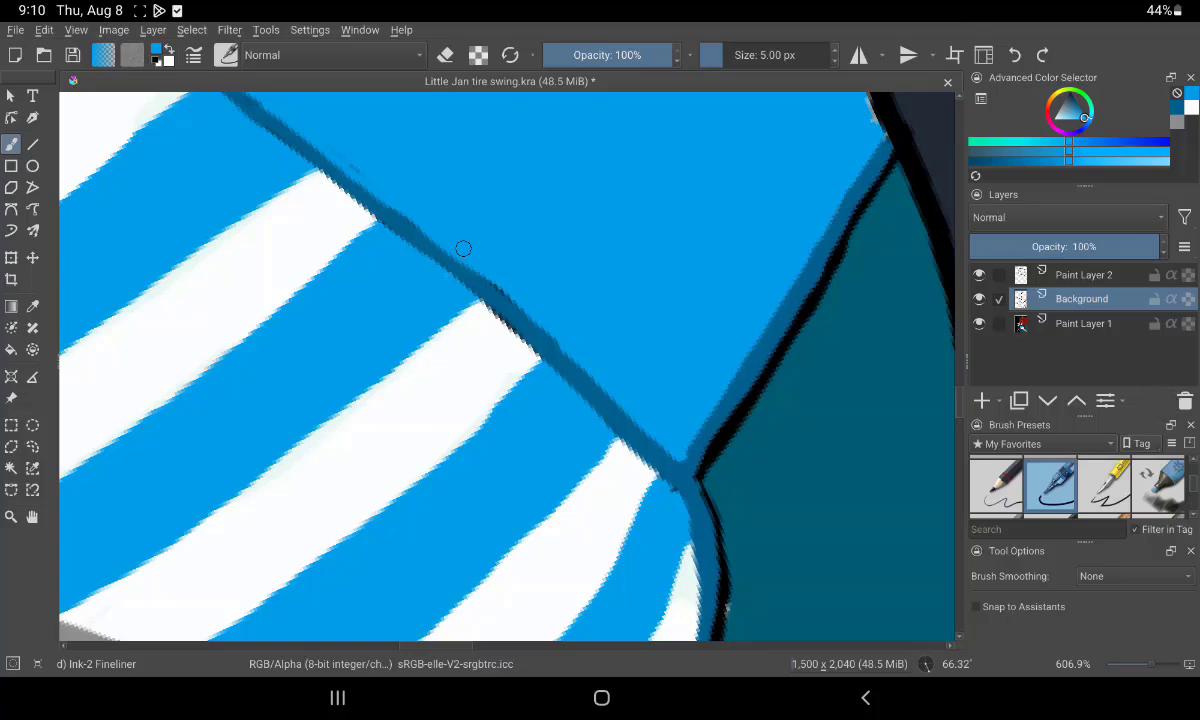
Sample a darker blue and thicken the dark line along the stripe edge
{"action": "key", "text": "p"}
{"action": "left_click_drag", "start_coordinate": [721, 443], "coordinate": [743, 391]}
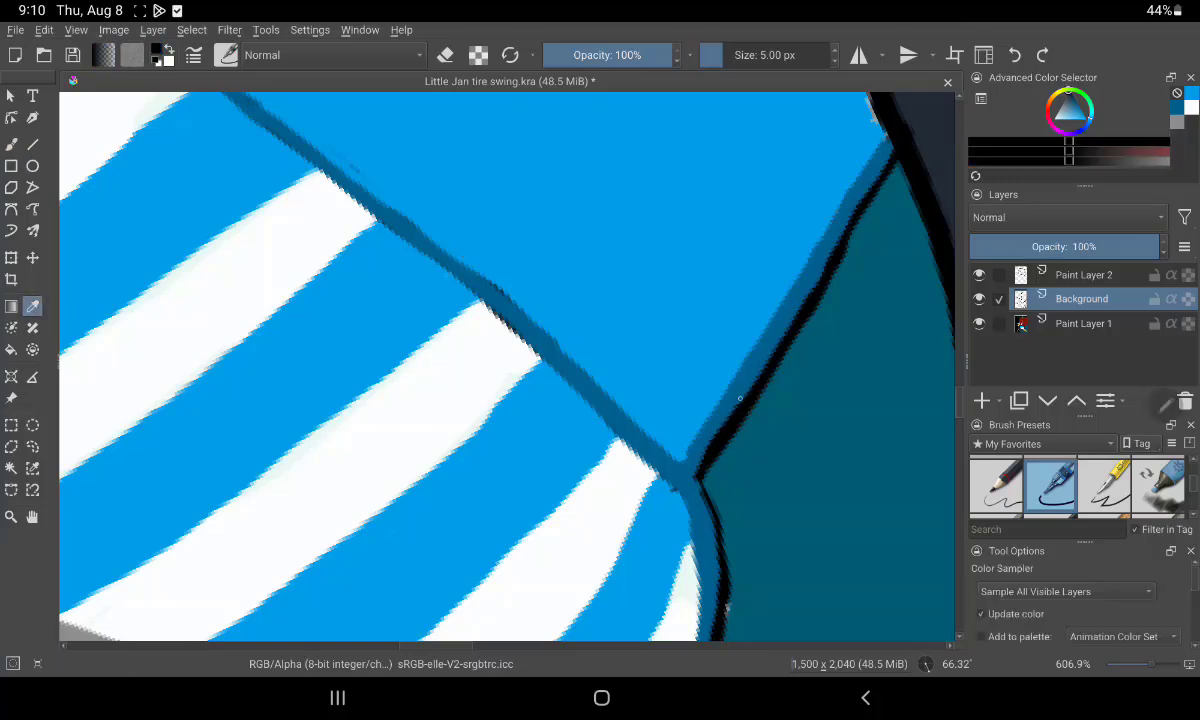
{"action": "key", "text": "b"}
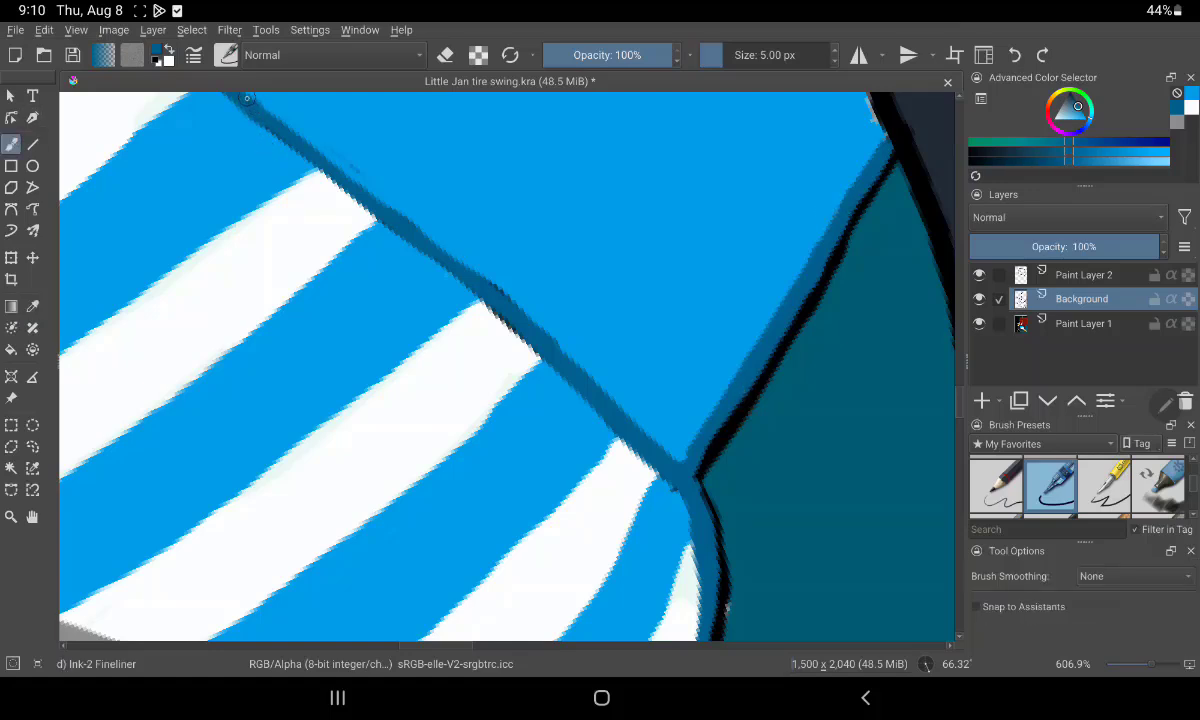
{"action": "left_click_drag", "start_coordinate": [252, 101], "coordinate": [678, 466]}
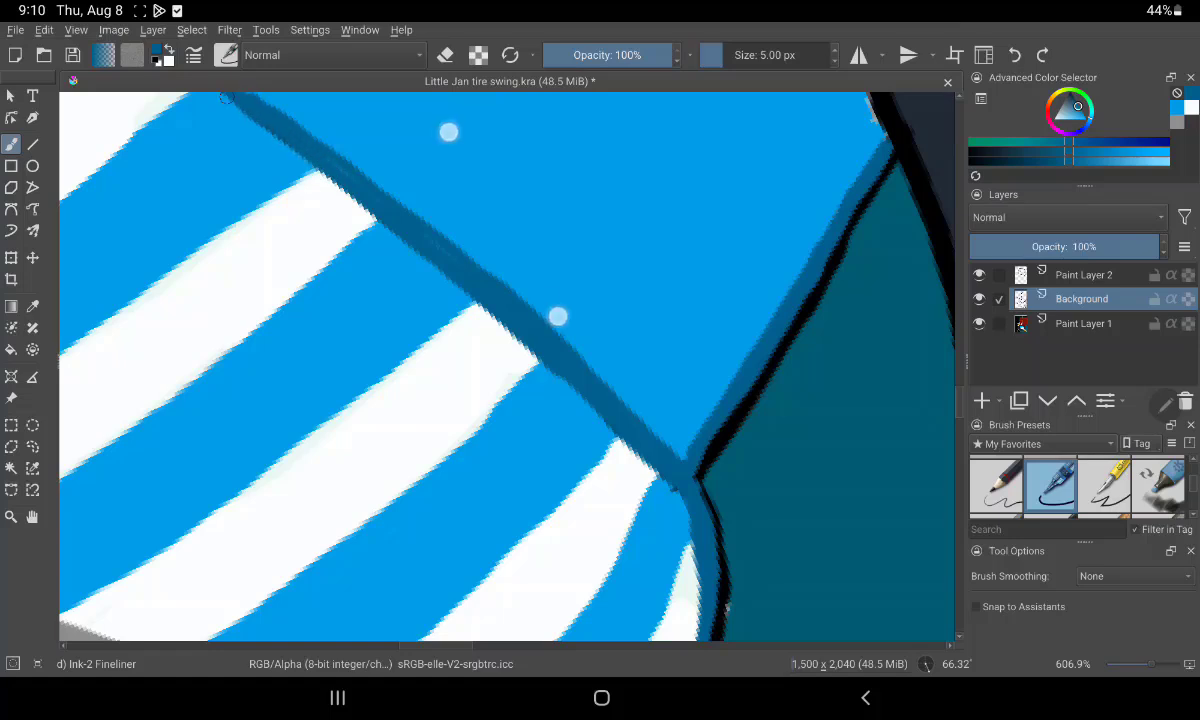
{"action": "scroll", "coordinate": [500, 220], "scroll_direction": "down", "scroll_amount": 1}
{"action": "left_click_drag", "start_coordinate": [433, 231], "coordinate": [304, 102]}
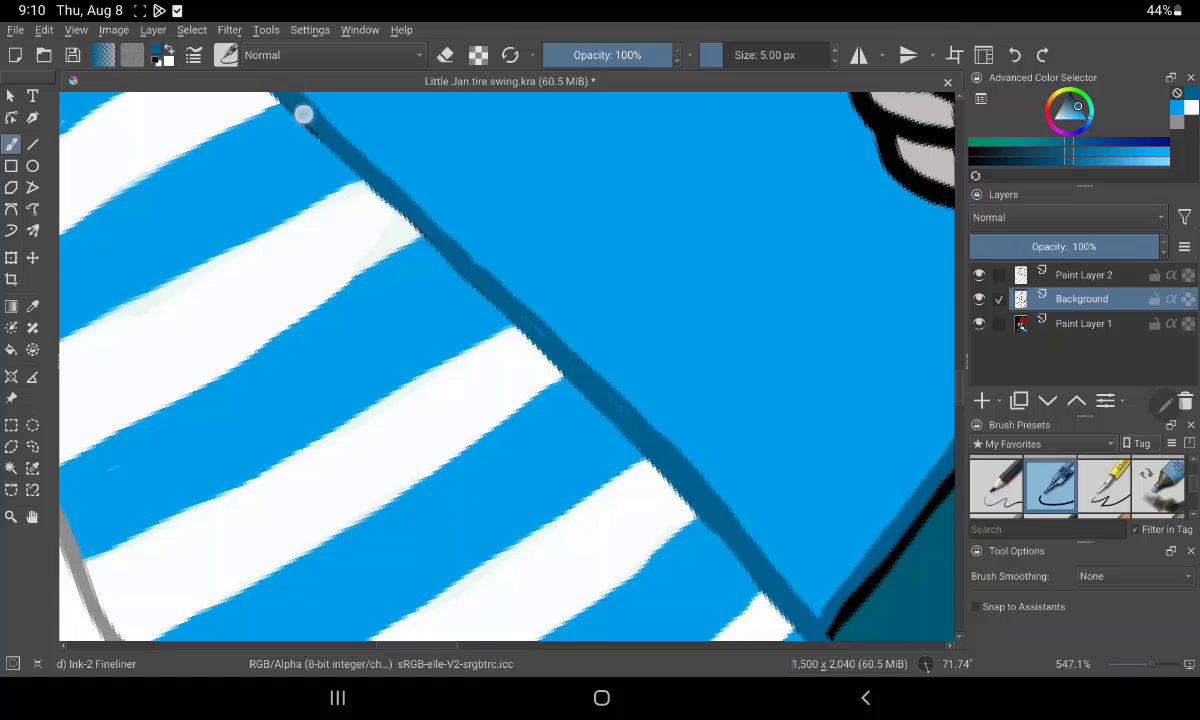
{"action": "left_click_drag", "start_coordinate": [287, 96], "coordinate": [487, 291]}
Redraw and extend the dark outline further down the sleeve
{"action": "scroll", "coordinate": [482, 298], "scroll_direction": "up", "scroll_amount": 2}
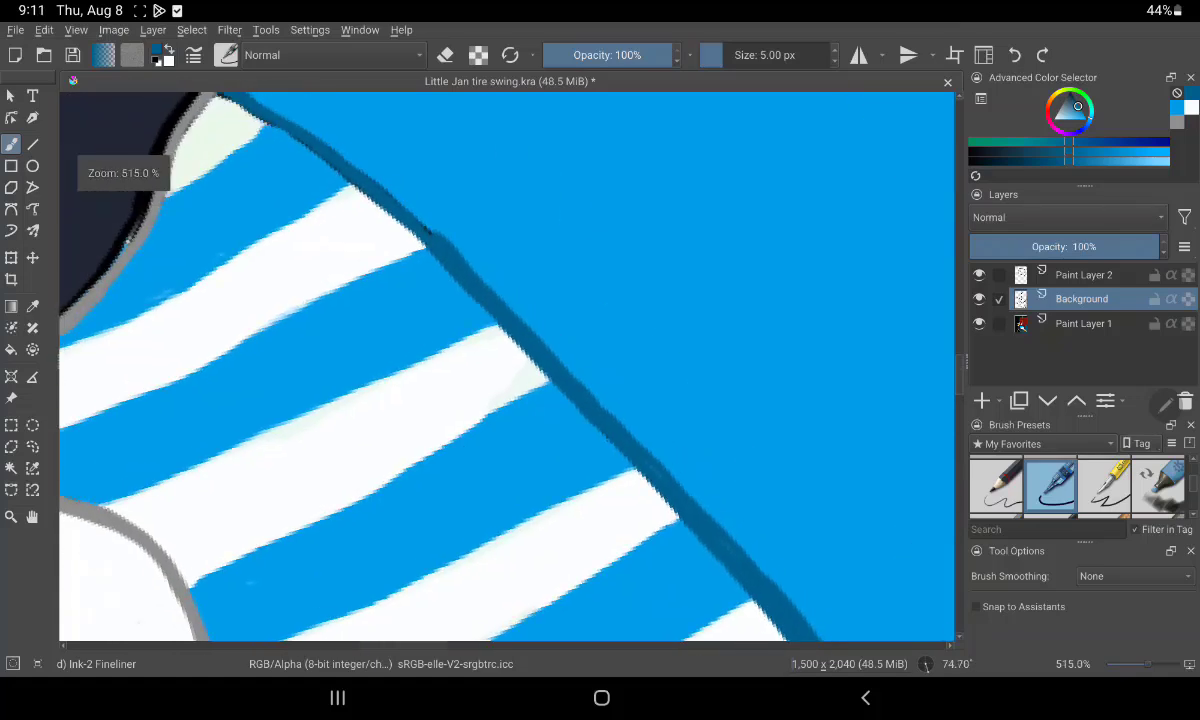
{"action": "scroll", "coordinate": [556, 255], "scroll_direction": "up", "scroll_amount": 1}
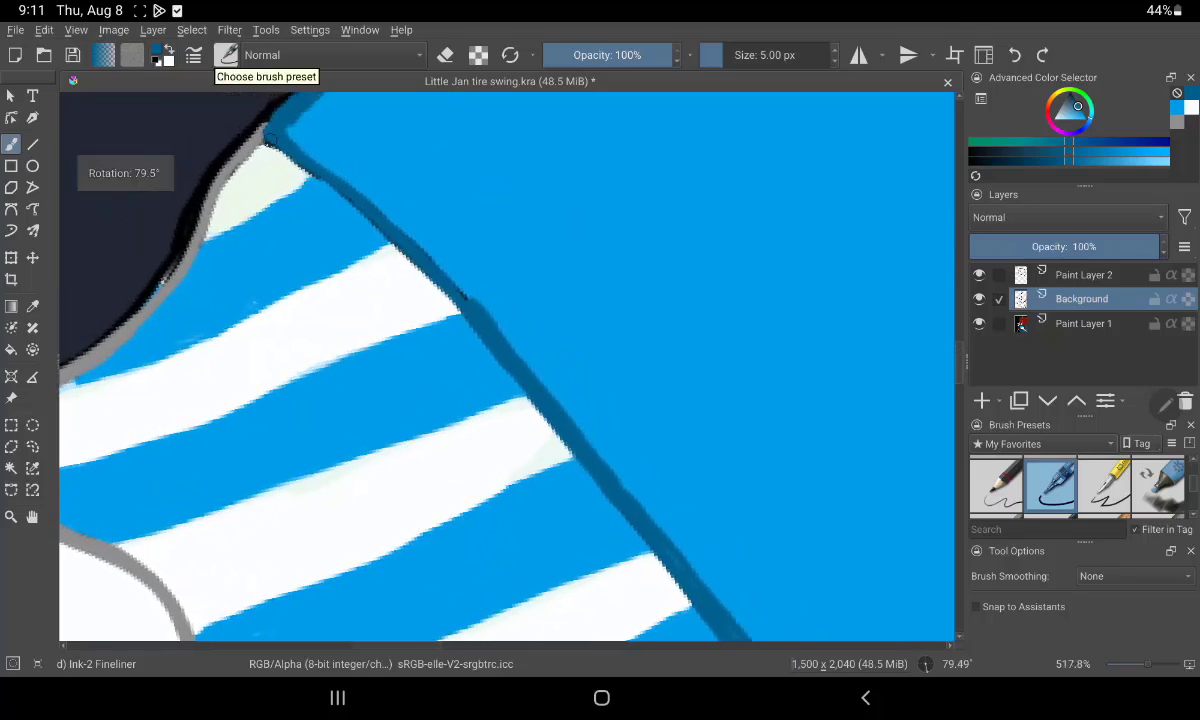
{"action": "left_click_drag", "start_coordinate": [291, 160], "coordinate": [363, 212]}
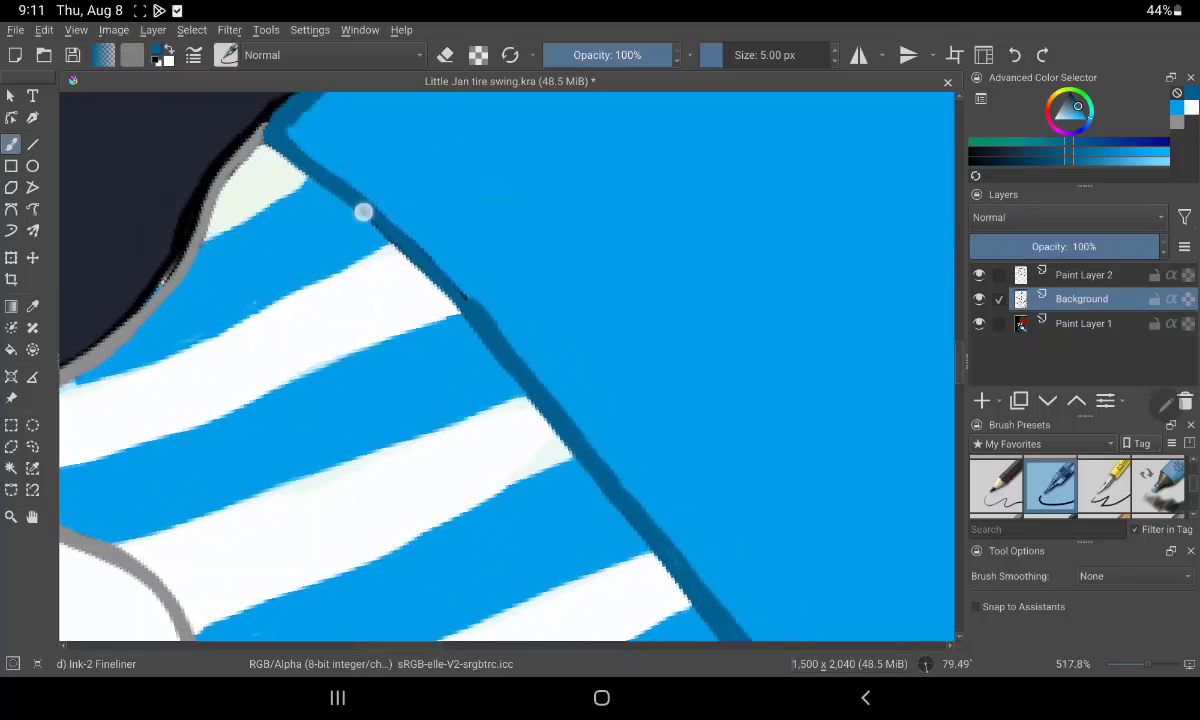
{"action": "left_click_drag", "start_coordinate": [437, 282], "coordinate": [505, 359]}
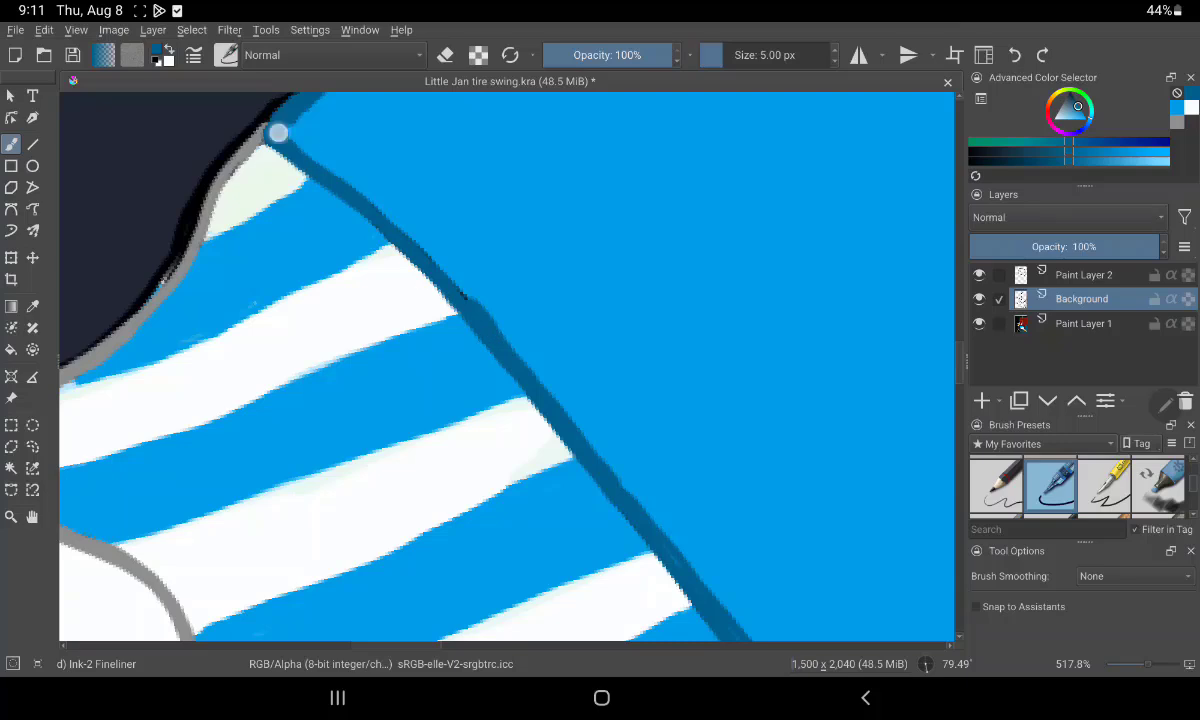
{"action": "left_click_drag", "start_coordinate": [278, 132], "coordinate": [477, 303]}
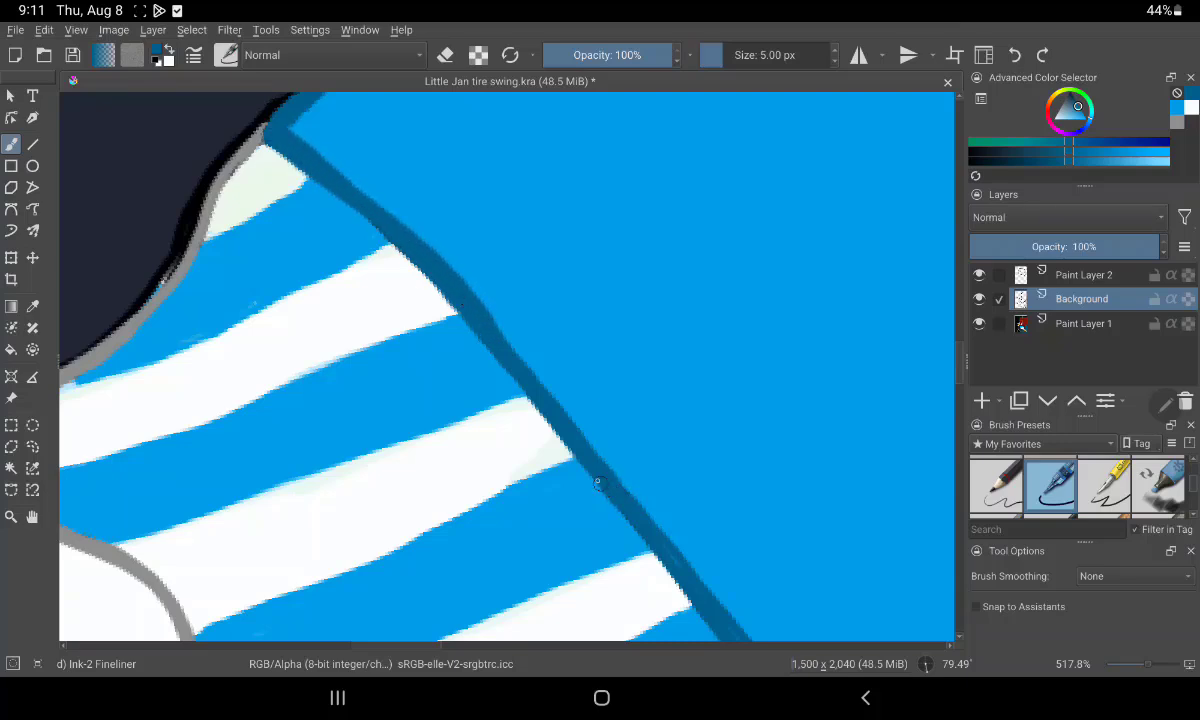
Paint the sleeve's lighter blue over part of the sleeve, then undo the stray blue stroke
{"action": "left_click", "coordinate": [582, 466], "text": "ctrl"}
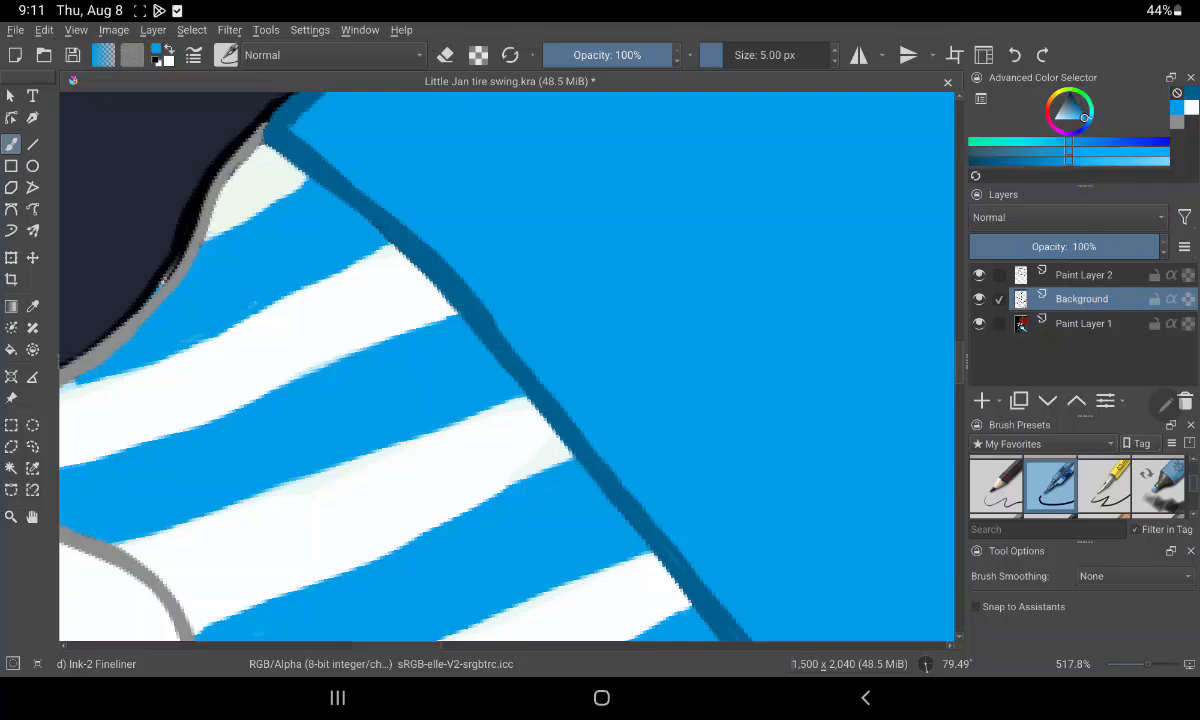
{"action": "left_click_drag", "start_coordinate": [198, 319], "coordinate": [221, 322]}
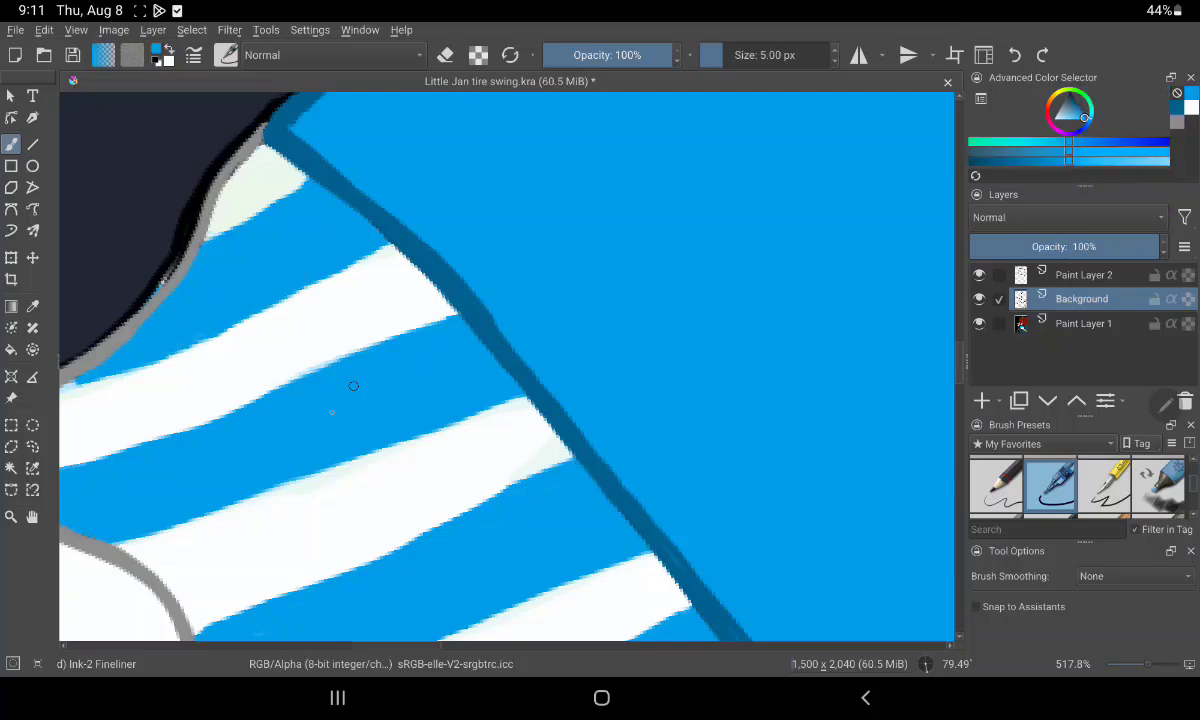
{"action": "mouse_move", "coordinate": [243, 400]}
{"action": "left_mouse_down"}
{"action": "mouse_move", "coordinate": [337, 396]}
{"action": "mouse_move", "coordinate": [391, 365]}
{"action": "left_mouse_up"}
{"action": "scroll", "coordinate": [363, 340], "scroll_direction": "down", "scroll_amount": 5}
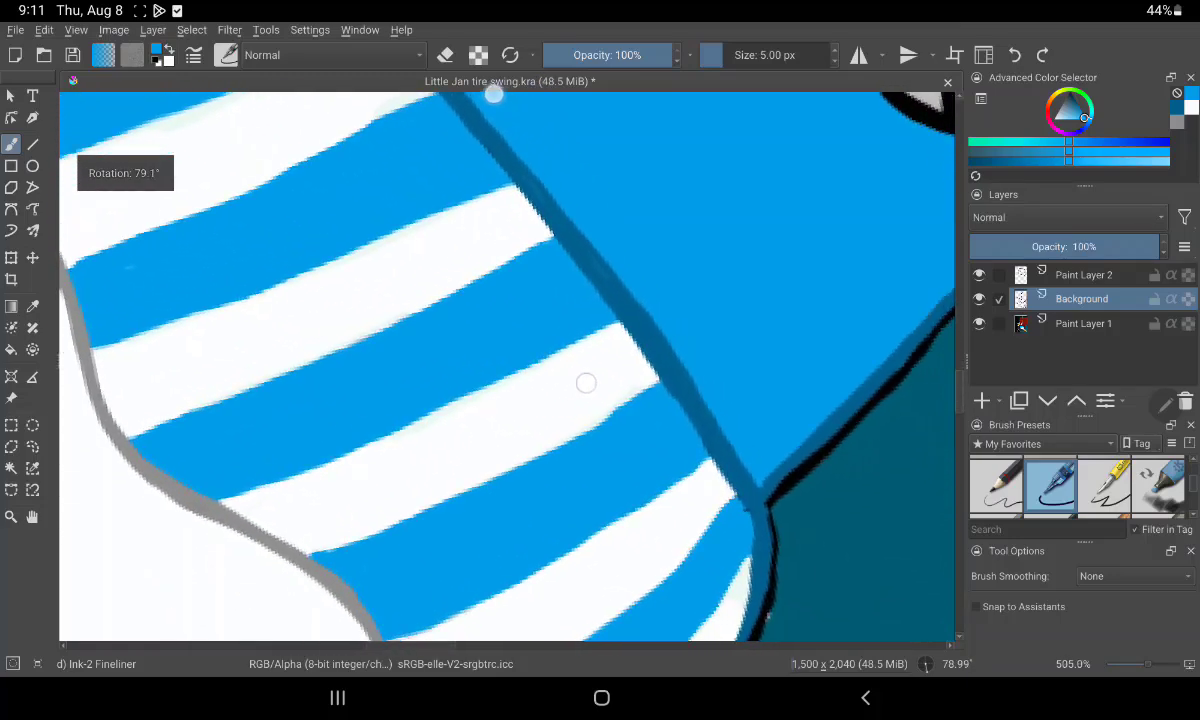
{"action": "mouse_move", "coordinate": [760, 500]}
{"action": "left_mouse_down"}
{"action": "mouse_move", "coordinate": [702, 482]}
{"action": "mouse_move", "coordinate": [549, 321]}
{"action": "left_mouse_up"}
{"action": "mouse_move", "coordinate": [643, 515]}
{"action": "left_mouse_down"}
{"action": "mouse_move", "coordinate": [662, 482]}
{"action": "mouse_move", "coordinate": [634, 143]}
{"action": "left_mouse_up"}
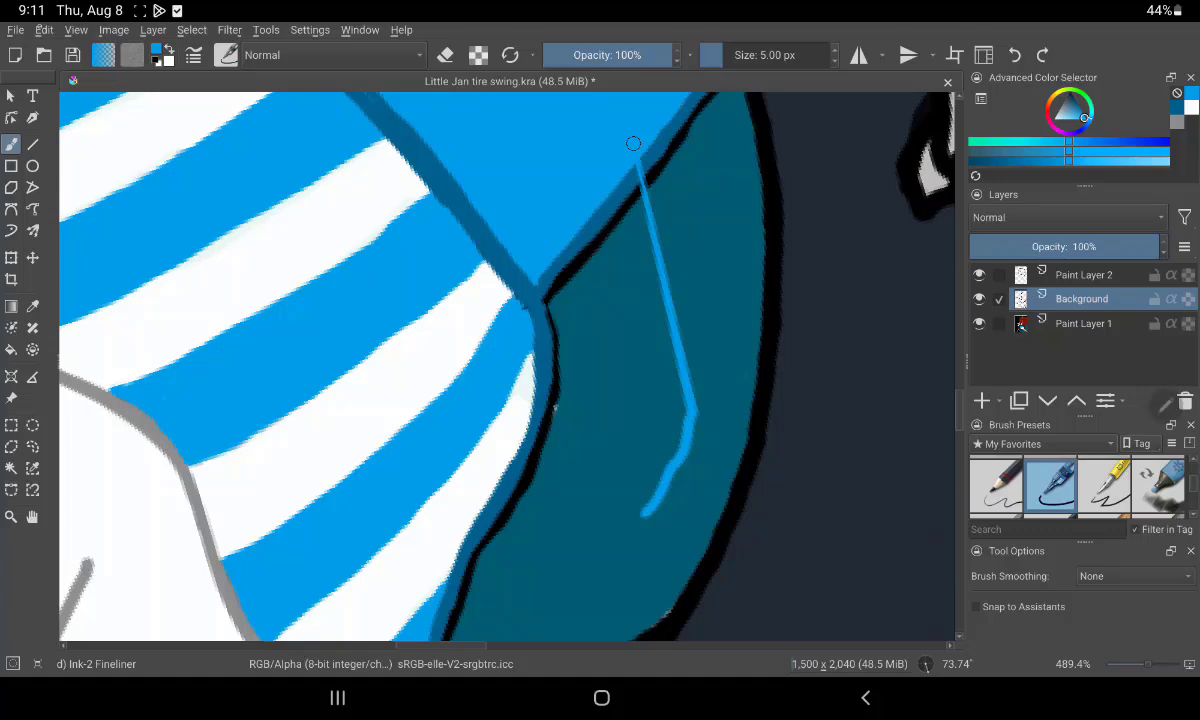
{"action": "left_click", "coordinate": [43, 30]}
{"action": "left_click", "coordinate": [90, 46]}
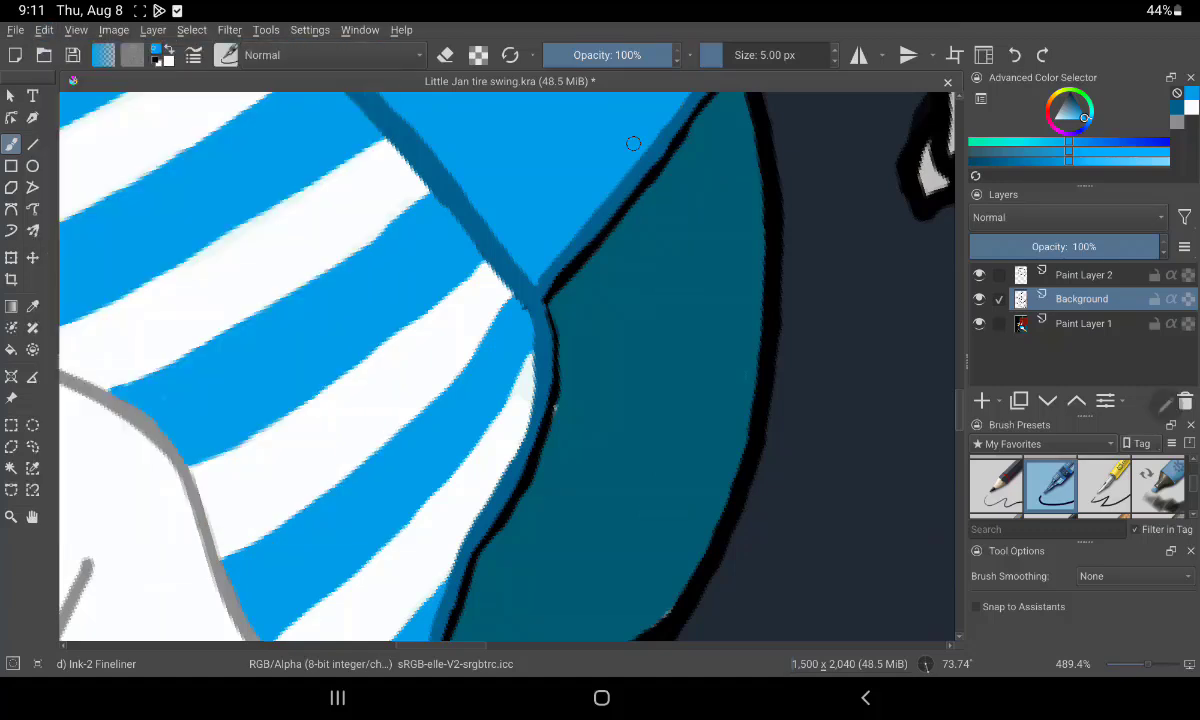
Sample the dark teal and paint it over the top of the black edge line
{"action": "left_click_drag", "start_coordinate": [555, 262], "coordinate": [624, 104]}
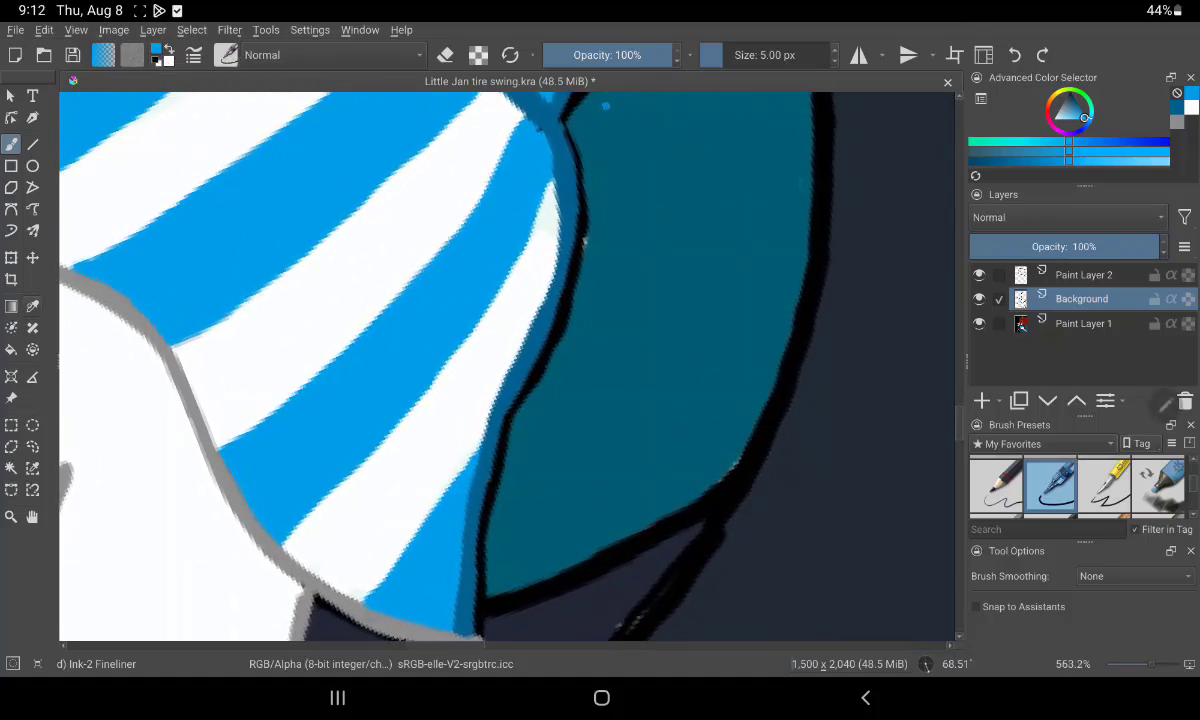
{"action": "left_click", "coordinate": [32, 306]}
{"action": "left_click", "coordinate": [680, 300]}
{"action": "left_click", "coordinate": [11, 144]}
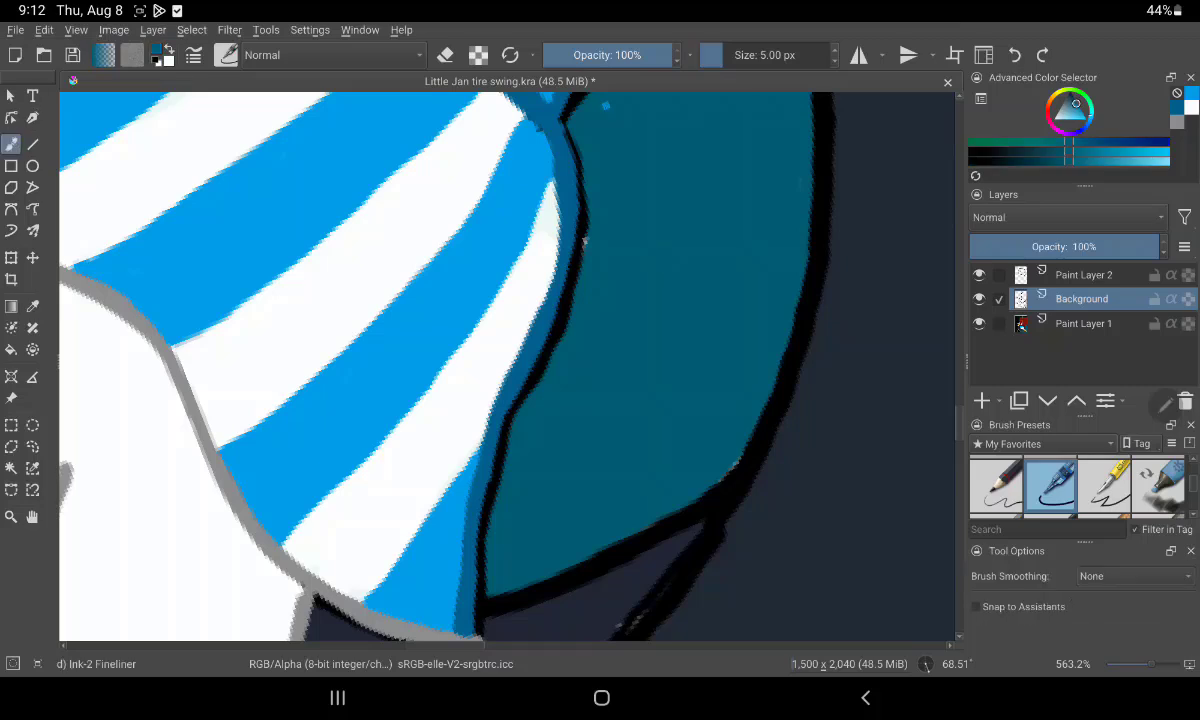
{"action": "mouse_move", "coordinate": [582, 180]}
{"action": "left_mouse_down"}
{"action": "mouse_move", "coordinate": [581, 287]}
{"action": "mouse_move", "coordinate": [611, 99]}
{"action": "mouse_move", "coordinate": [600, 128]}
{"action": "left_mouse_up"}
{"action": "mouse_move", "coordinate": [588, 246]}
{"action": "left_mouse_down"}
{"action": "mouse_move", "coordinate": [589, 206]}
{"action": "mouse_move", "coordinate": [560, 321]}
{"action": "mouse_move", "coordinate": [581, 158]}
{"action": "mouse_move", "coordinate": [568, 293]}
{"action": "left_mouse_up"}
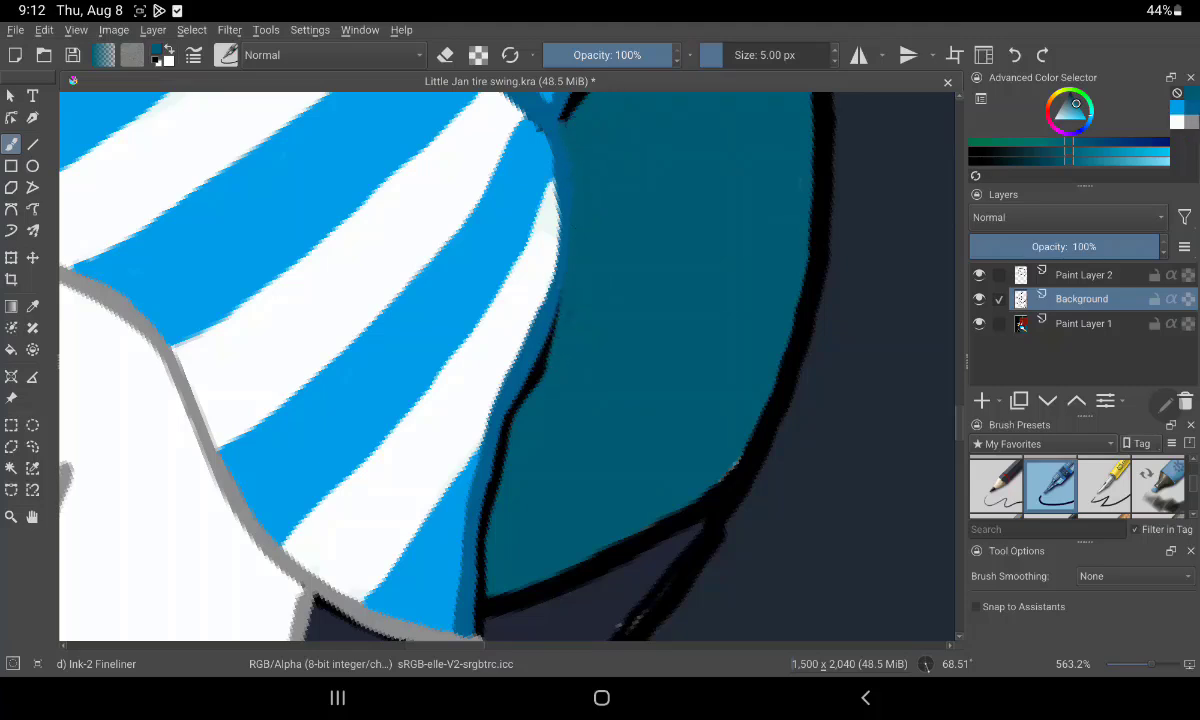
Cover the rest of the black edge further down with teal
{"action": "scroll", "coordinate": [680, 245], "scroll_direction": "up", "scroll_amount": 1}
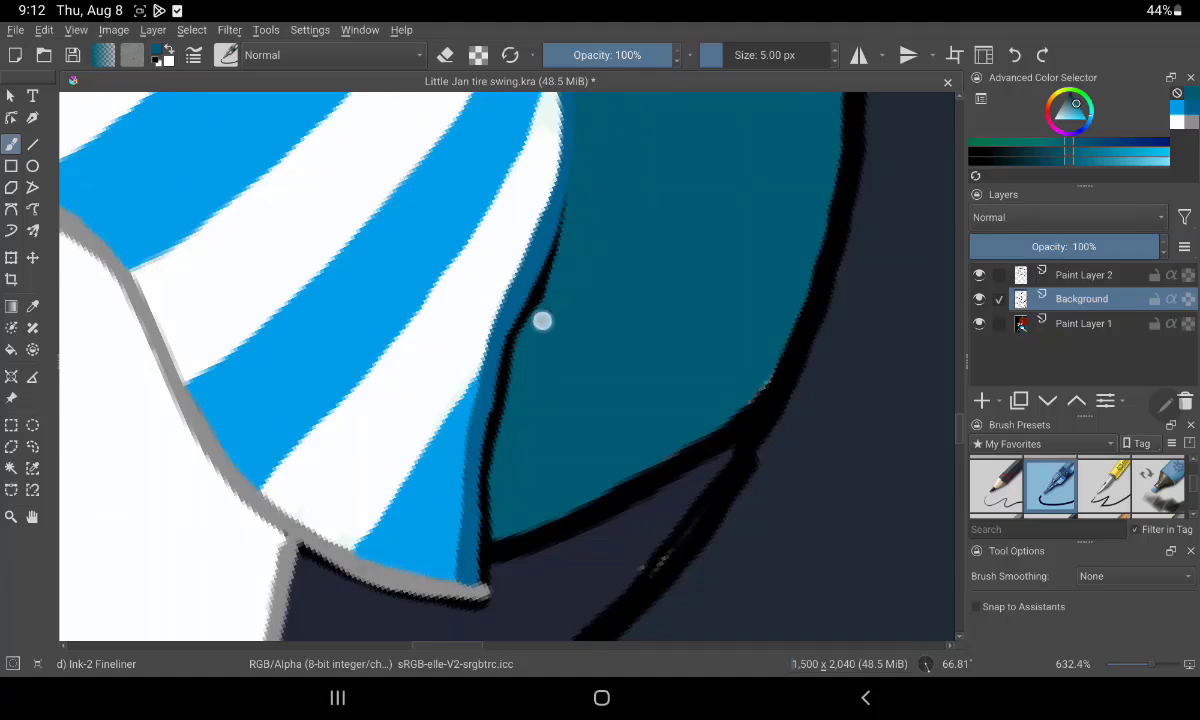
{"action": "mouse_move", "coordinate": [542, 320]}
{"action": "left_mouse_down"}
{"action": "mouse_move", "coordinate": [549, 263]}
{"action": "mouse_move", "coordinate": [501, 395]}
{"action": "left_mouse_up"}
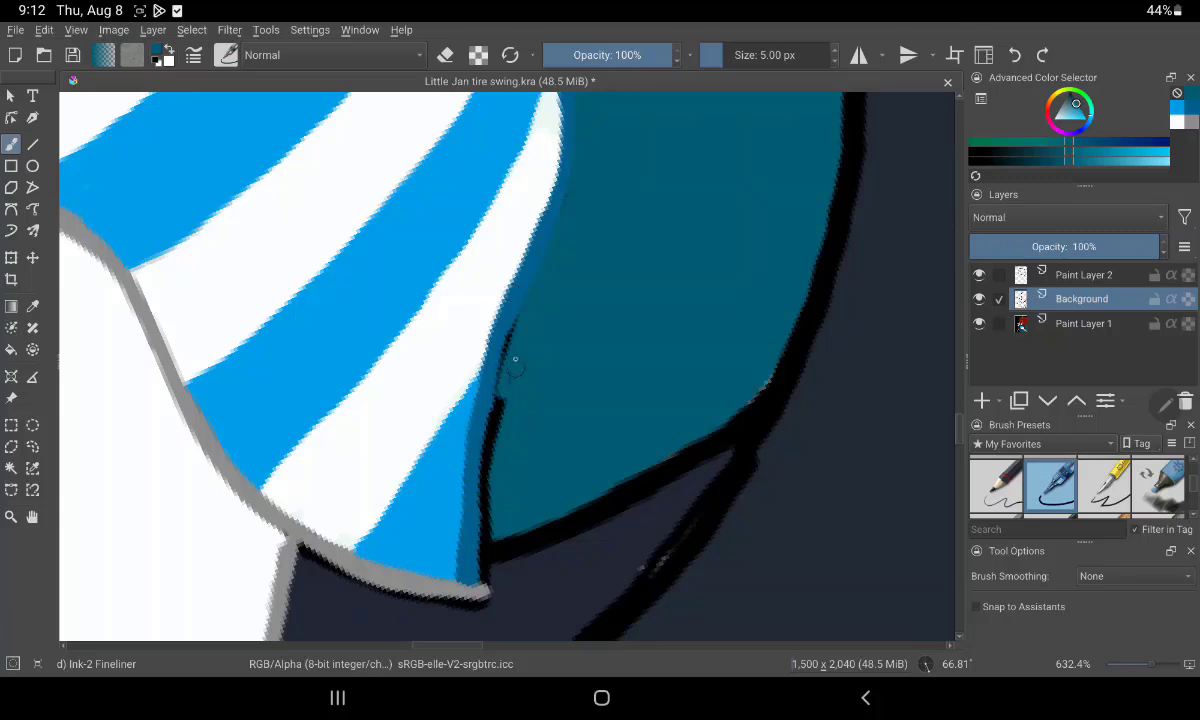
{"action": "mouse_move", "coordinate": [517, 337]}
{"action": "left_mouse_down"}
{"action": "mouse_move", "coordinate": [509, 346]}
{"action": "mouse_move", "coordinate": [528, 313]}
{"action": "mouse_move", "coordinate": [487, 525]}
{"action": "mouse_move", "coordinate": [501, 383]}
{"action": "mouse_move", "coordinate": [484, 533]}
{"action": "left_mouse_up"}
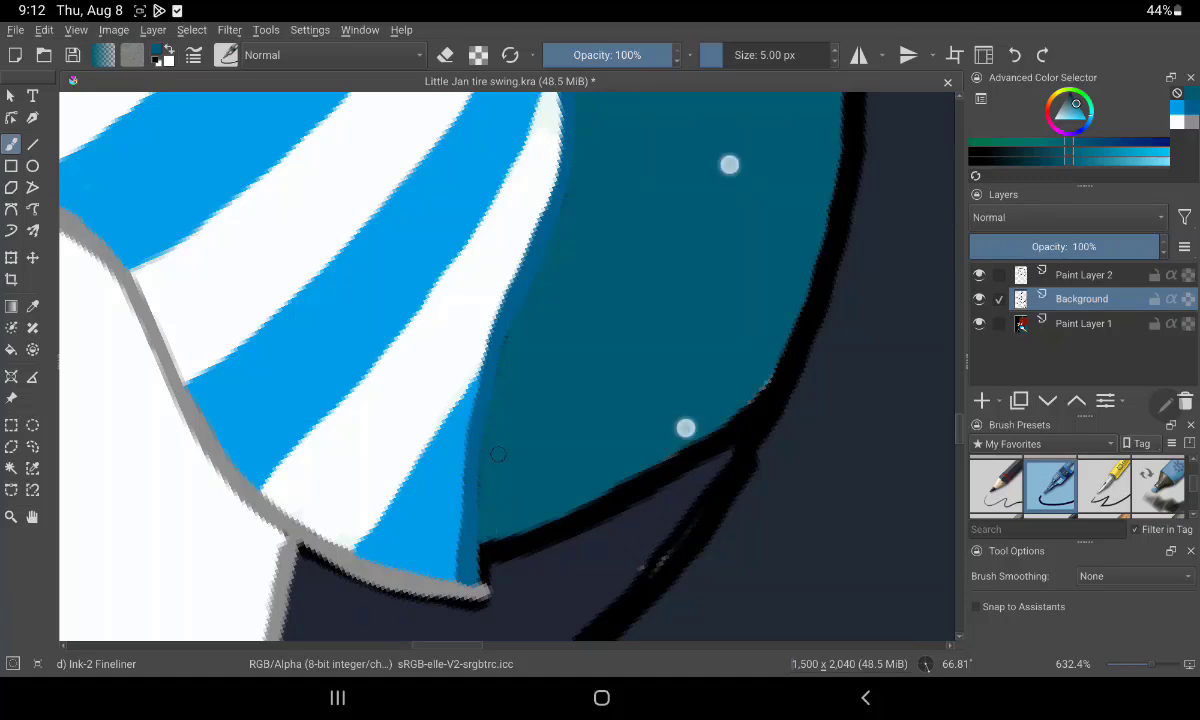
{"action": "mouse_move", "coordinate": [729, 166]}
{"action": "left_mouse_down"}
{"action": "mouse_move", "coordinate": [675, 364]}
{"action": "mouse_move", "coordinate": [579, 321]}
{"action": "mouse_move", "coordinate": [619, 356]}
{"action": "mouse_move", "coordinate": [568, 188]}
{"action": "mouse_move", "coordinate": [520, 477]}
{"action": "mouse_move", "coordinate": [528, 423]}
{"action": "mouse_move", "coordinate": [514, 463]}
{"action": "mouse_move", "coordinate": [518, 527]}
{"action": "left_mouse_up"}
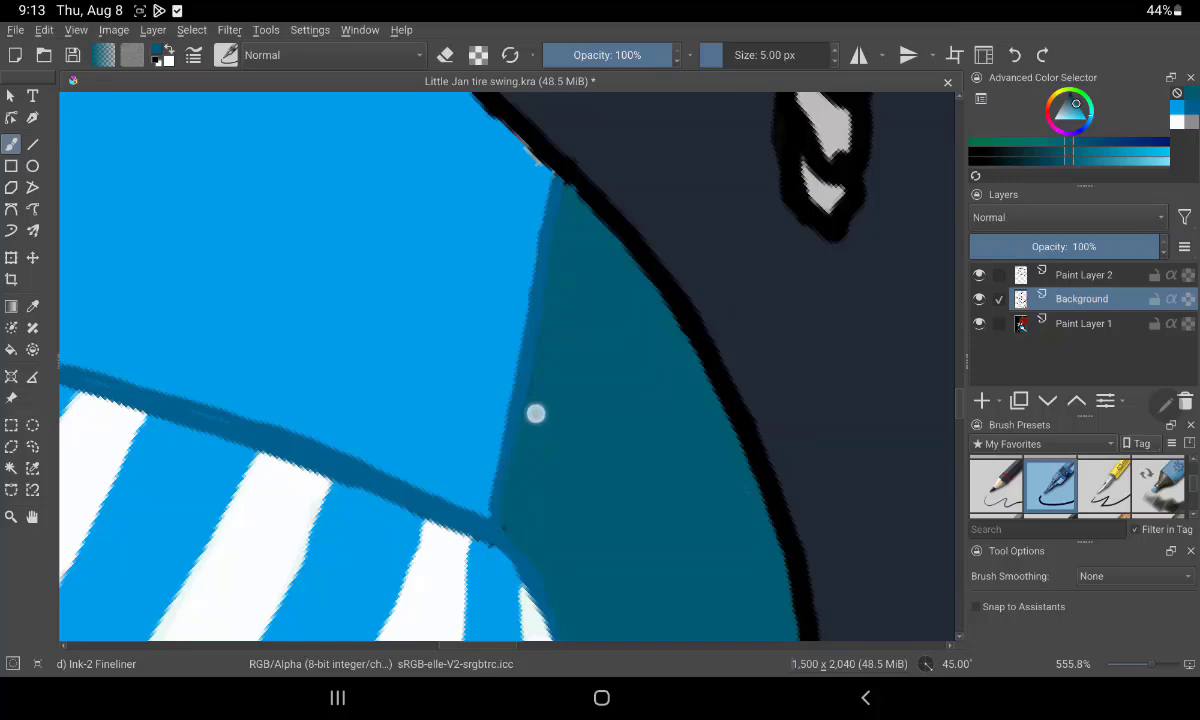
Zoom and scroll the view over to the girl's face
{"action": "scroll", "coordinate": [540, 365], "scroll_direction": "down", "scroll_amount": 3}
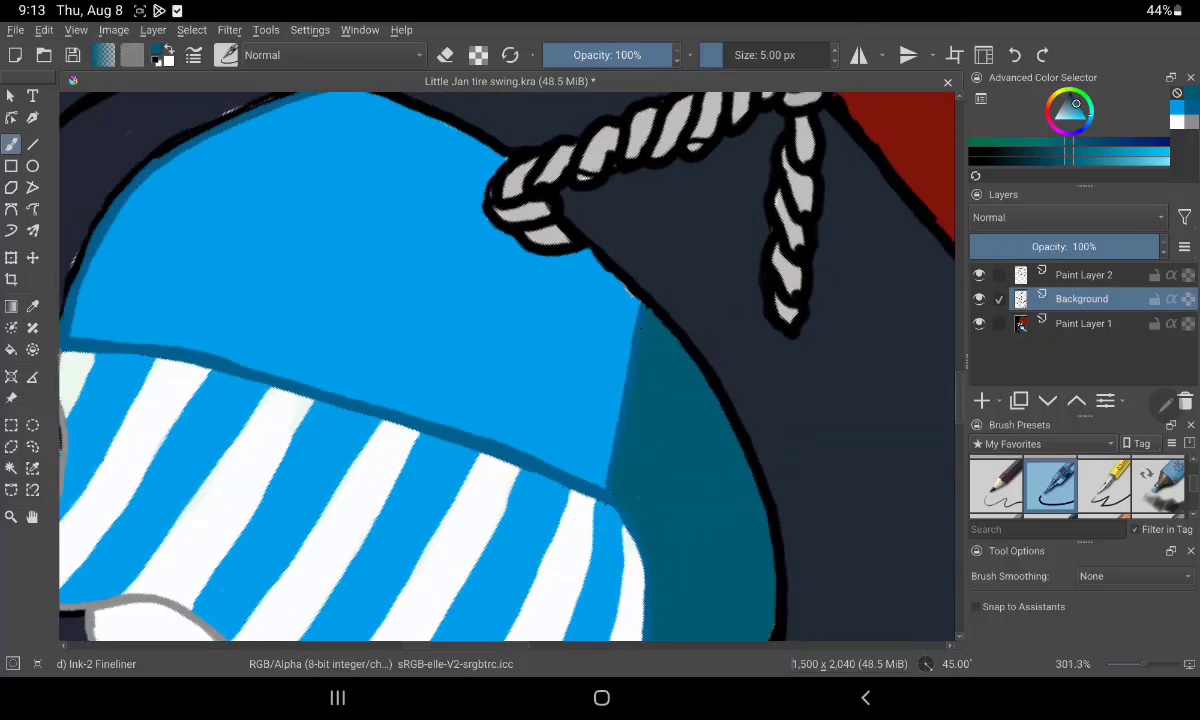
{"action": "scroll", "coordinate": [560, 420], "scroll_direction": "down", "scroll_amount": 2}
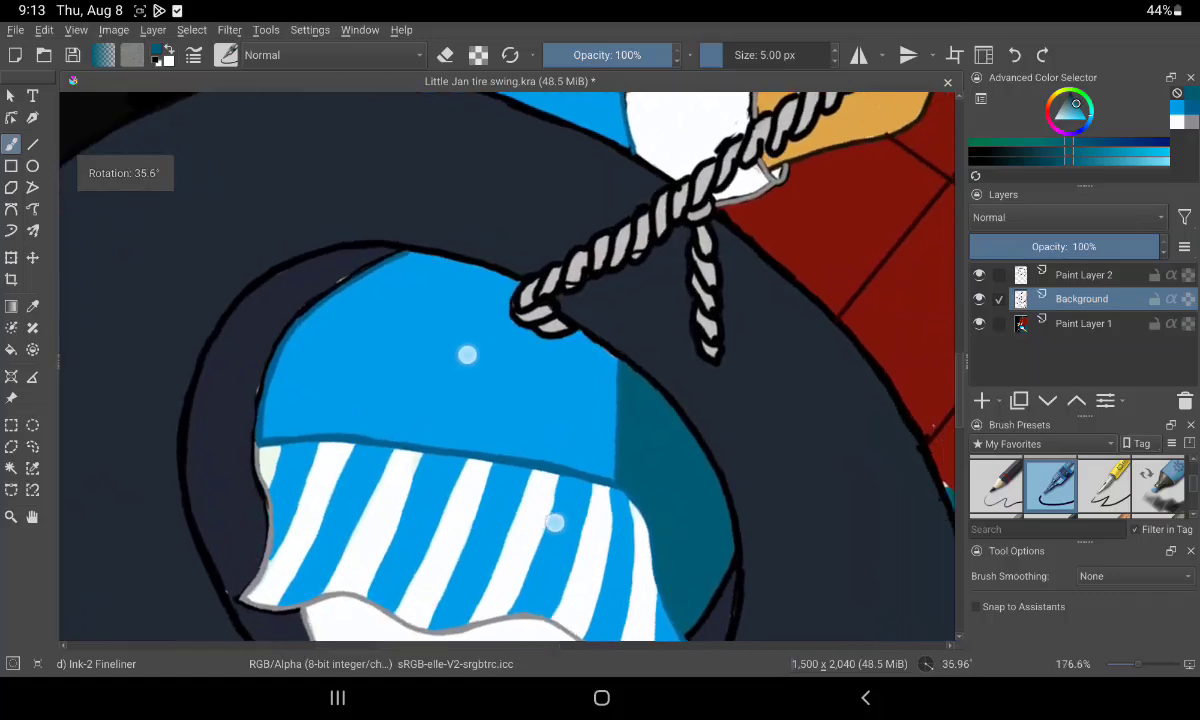
{"action": "scroll", "coordinate": [670, 380], "scroll_direction": "down", "scroll_amount": 3}
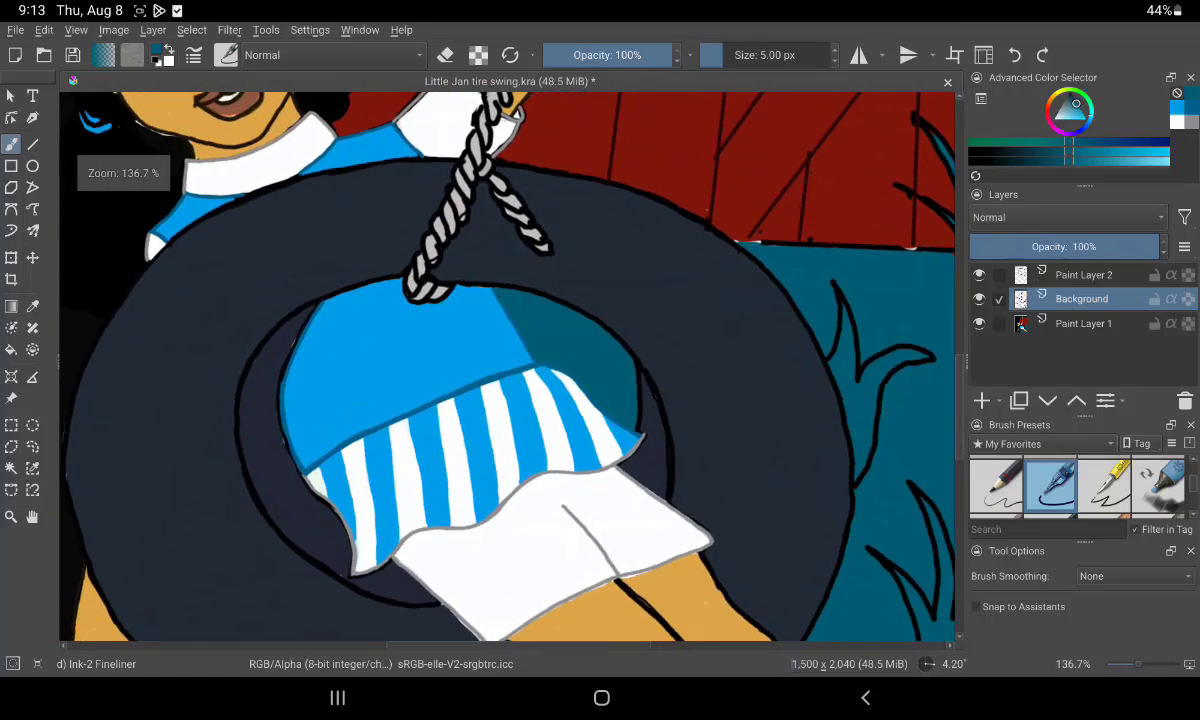
{"action": "scroll", "coordinate": [672, 380], "scroll_direction": "up", "scroll_amount": 2}
{"action": "scroll", "coordinate": [675, 390], "scroll_direction": "up", "scroll_amount": 1}
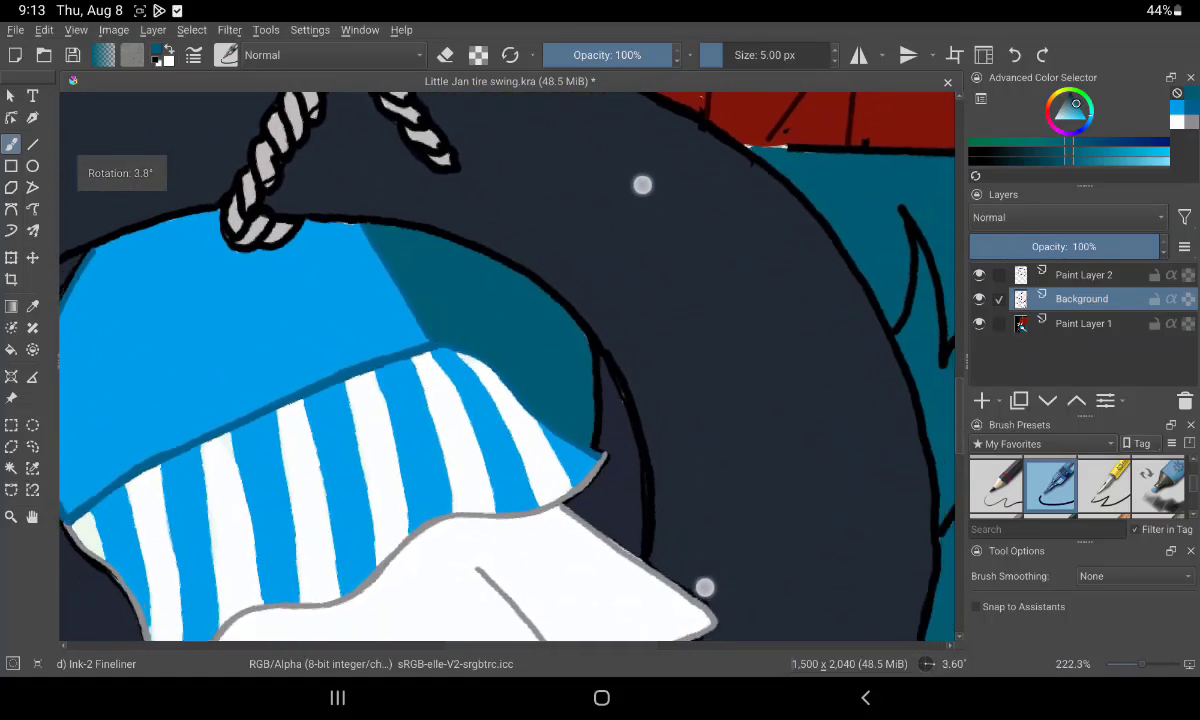
{"action": "scroll", "coordinate": [690, 400], "scroll_direction": "down", "scroll_amount": 2}
{"action": "scroll", "coordinate": [694, 410], "scroll_direction": "down", "scroll_amount": 3}
{"action": "scroll", "coordinate": [660, 380], "scroll_direction": "up", "scroll_amount": 1}
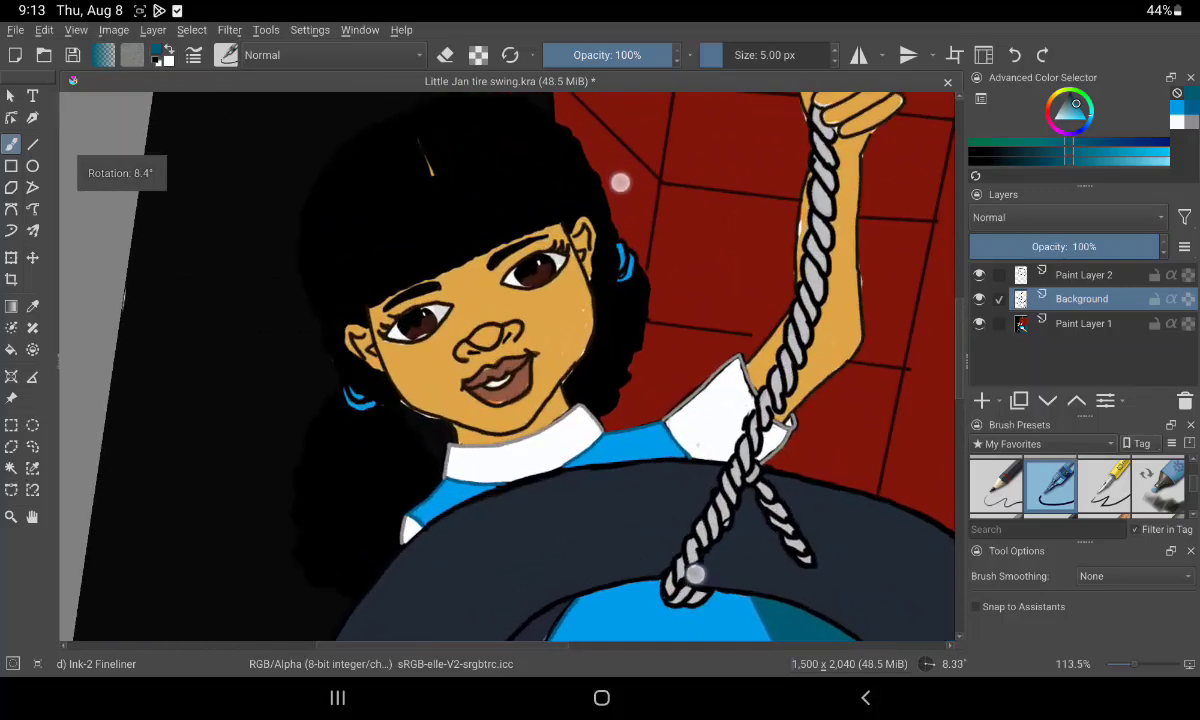
{"action": "scroll", "coordinate": [678, 390], "scroll_direction": "up", "scroll_amount": 3}
{"action": "scroll", "coordinate": [677, 390], "scroll_direction": "up", "scroll_amount": 1}
{"action": "scroll", "coordinate": [700, 420], "scroll_direction": "up", "scroll_amount": 2}
{"action": "scroll", "coordinate": [720, 430], "scroll_direction": "up", "scroll_amount": 2}
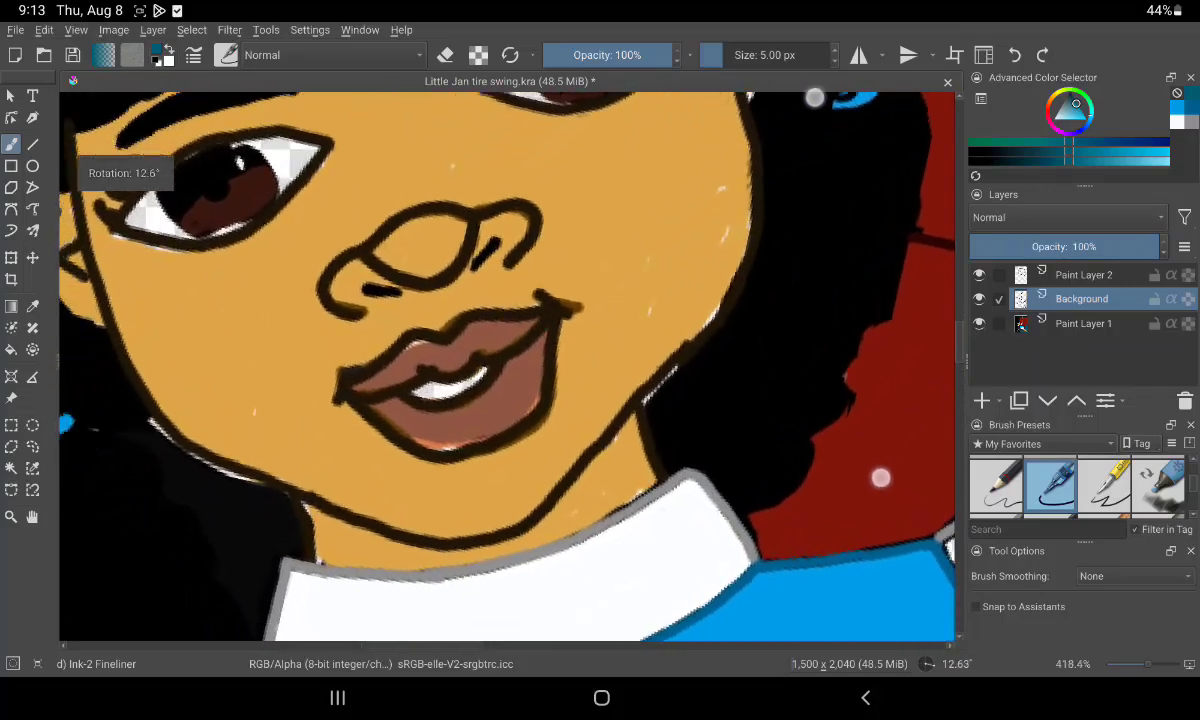
{"action": "scroll", "coordinate": [720, 430], "scroll_direction": "up", "scroll_amount": 2}
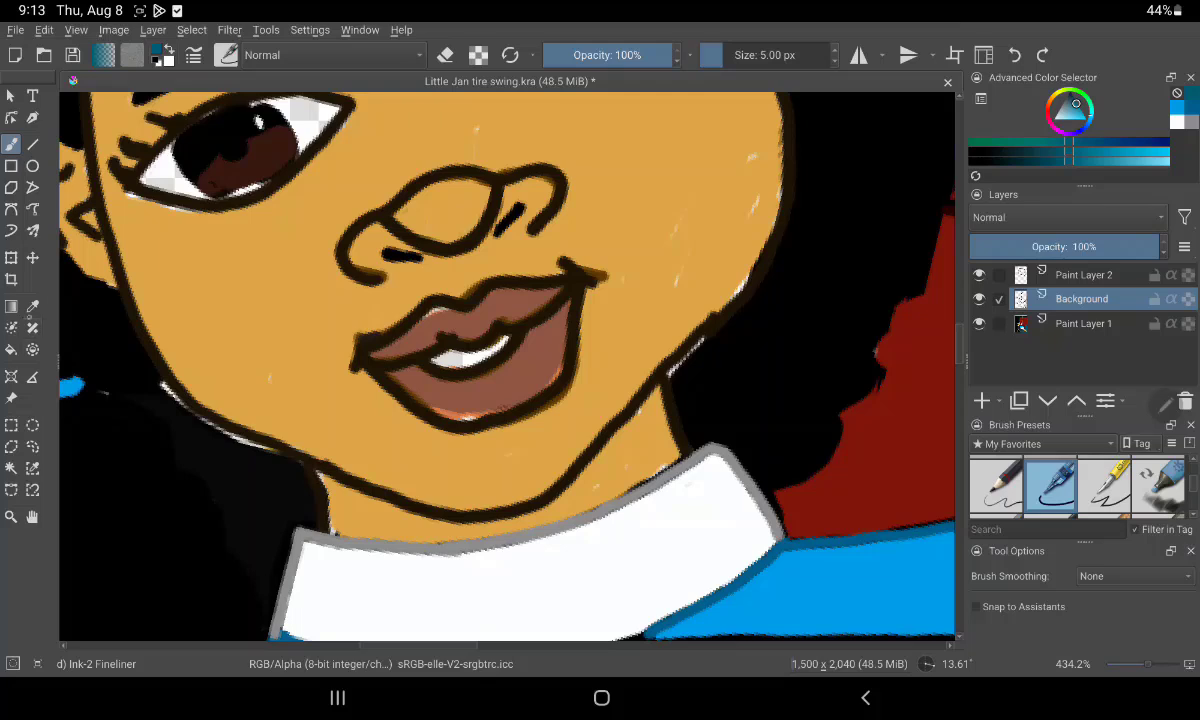
Sample the skin orange and paint it over part of the nose line on Paint Layer 2
{"action": "key", "text": "p"}
{"action": "left_click", "coordinate": [116, 256]}
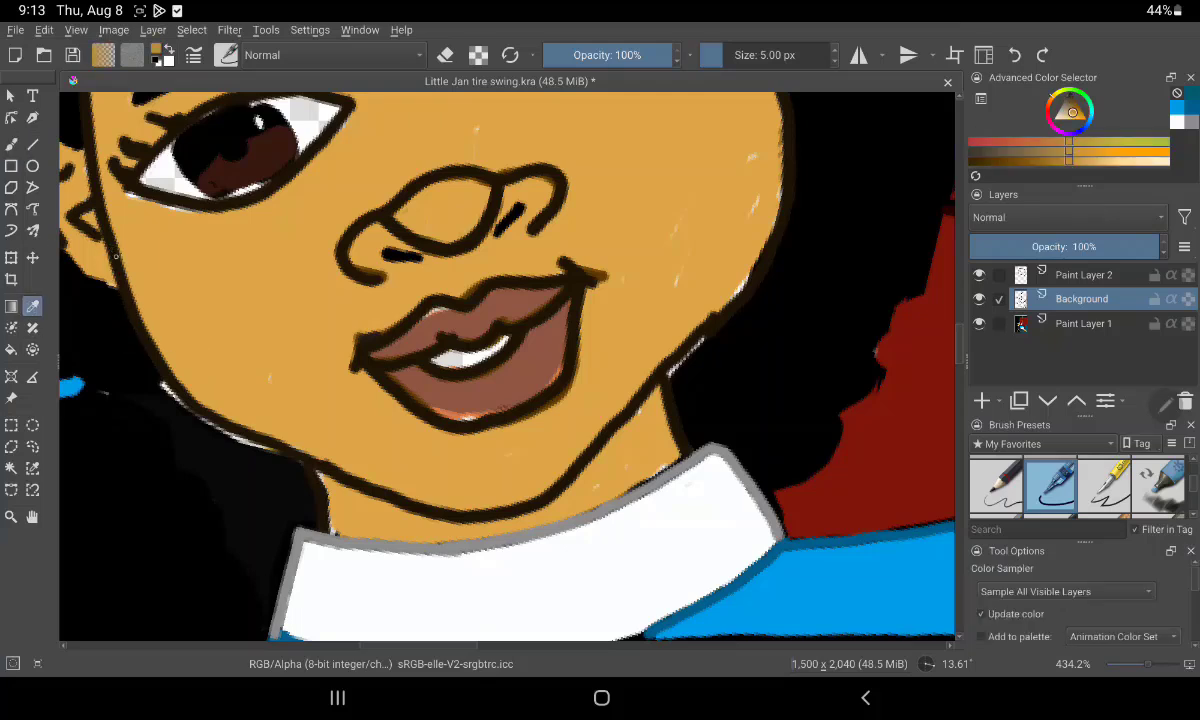
{"action": "left_click", "coordinate": [11, 144]}
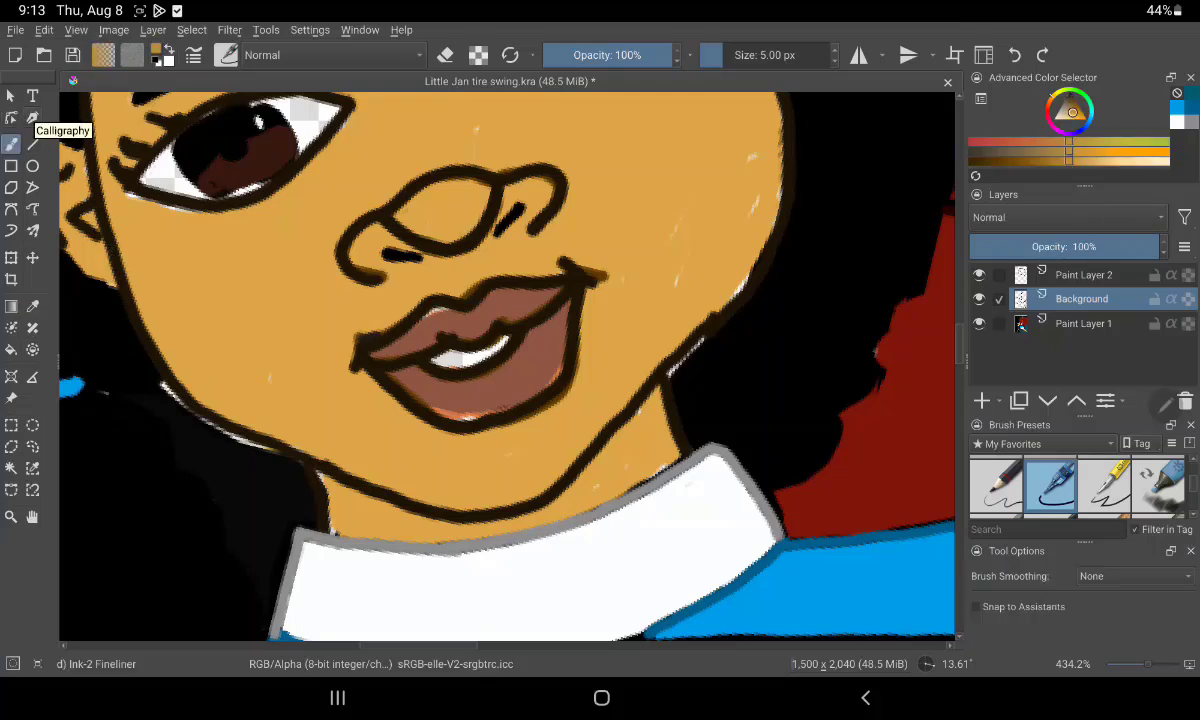
{"action": "left_click", "coordinate": [1083, 274]}
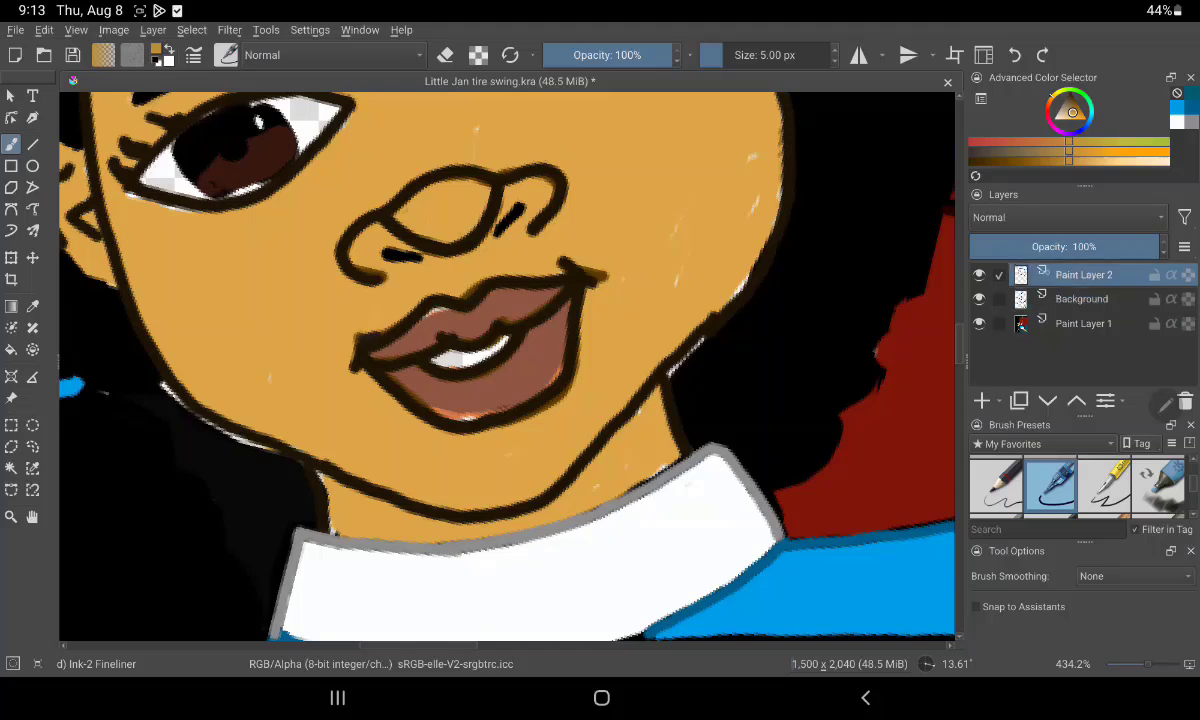
{"action": "left_click_drag", "start_coordinate": [533, 231], "coordinate": [559, 190]}
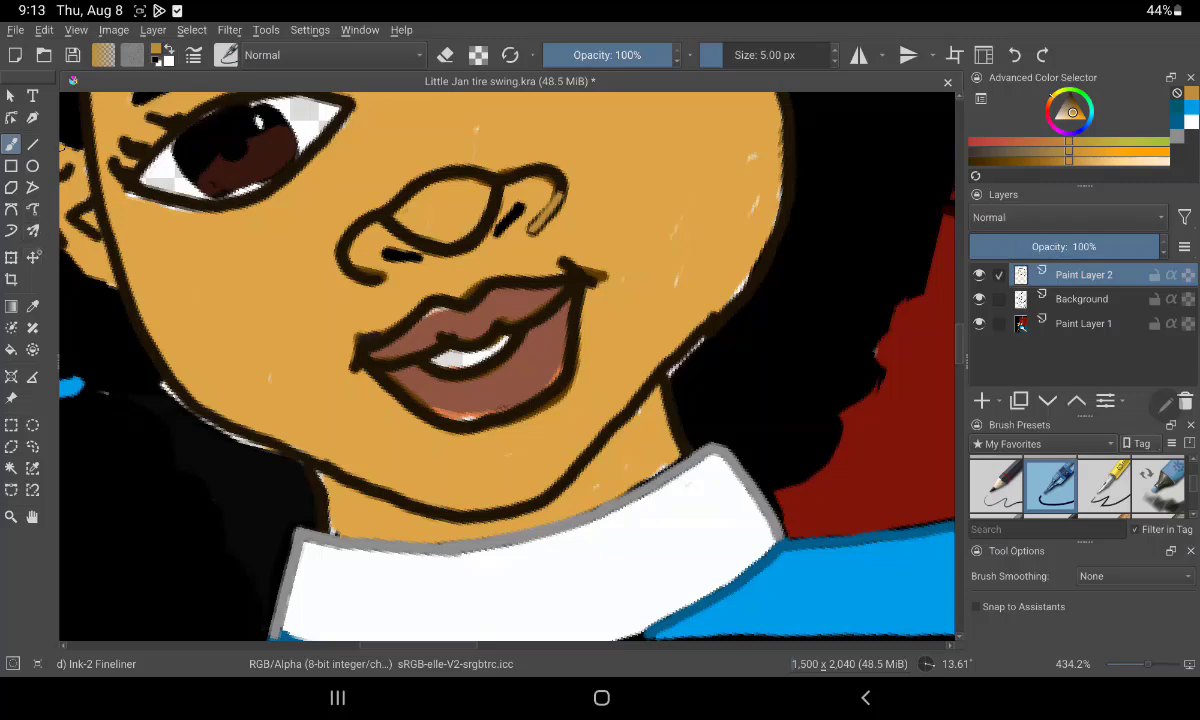
Sample black from the outline and thicken the nose's top outline
{"action": "left_click", "coordinate": [32, 306]}
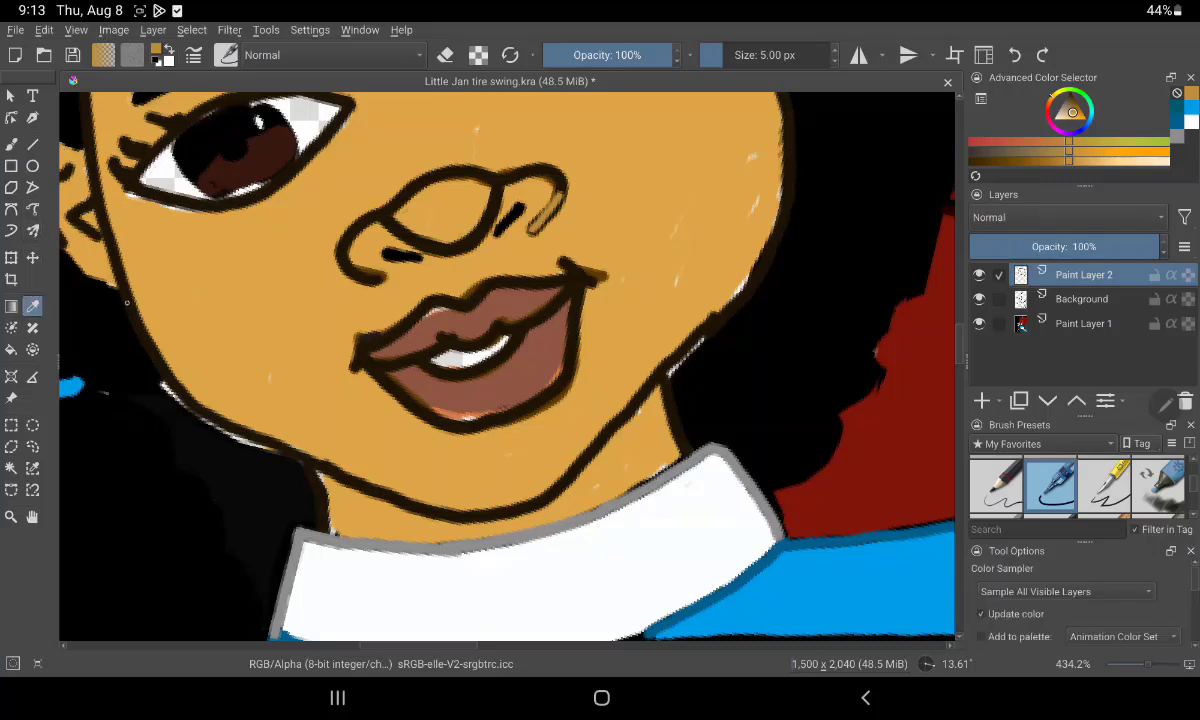
{"action": "left_click", "coordinate": [119, 292]}
{"action": "left_click", "coordinate": [12, 146]}
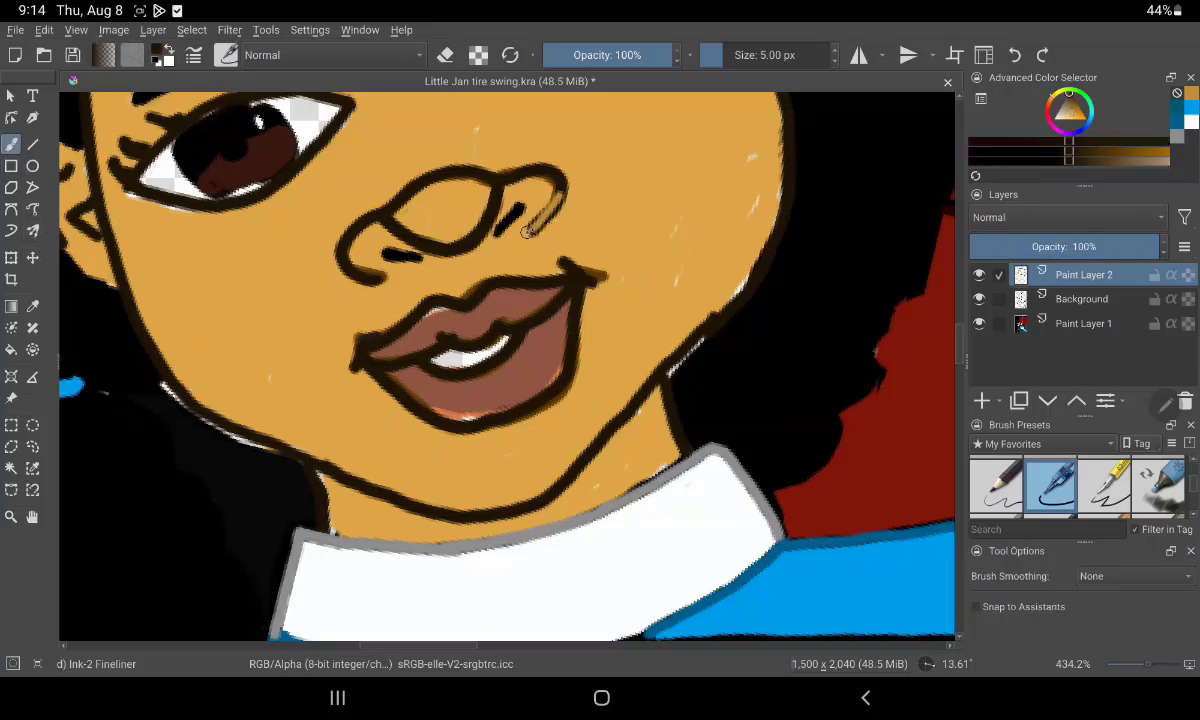
{"action": "left_click_drag", "start_coordinate": [536, 217], "coordinate": [530, 233]}
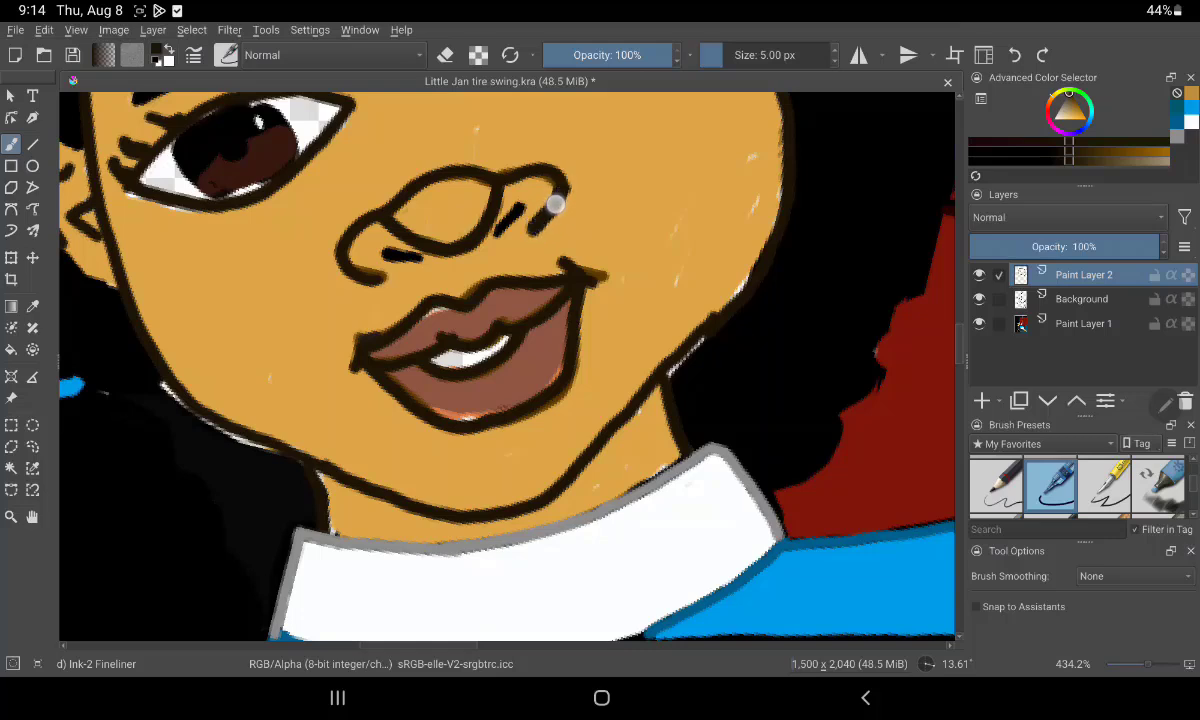
{"action": "left_click_drag", "start_coordinate": [544, 172], "coordinate": [548, 195]}
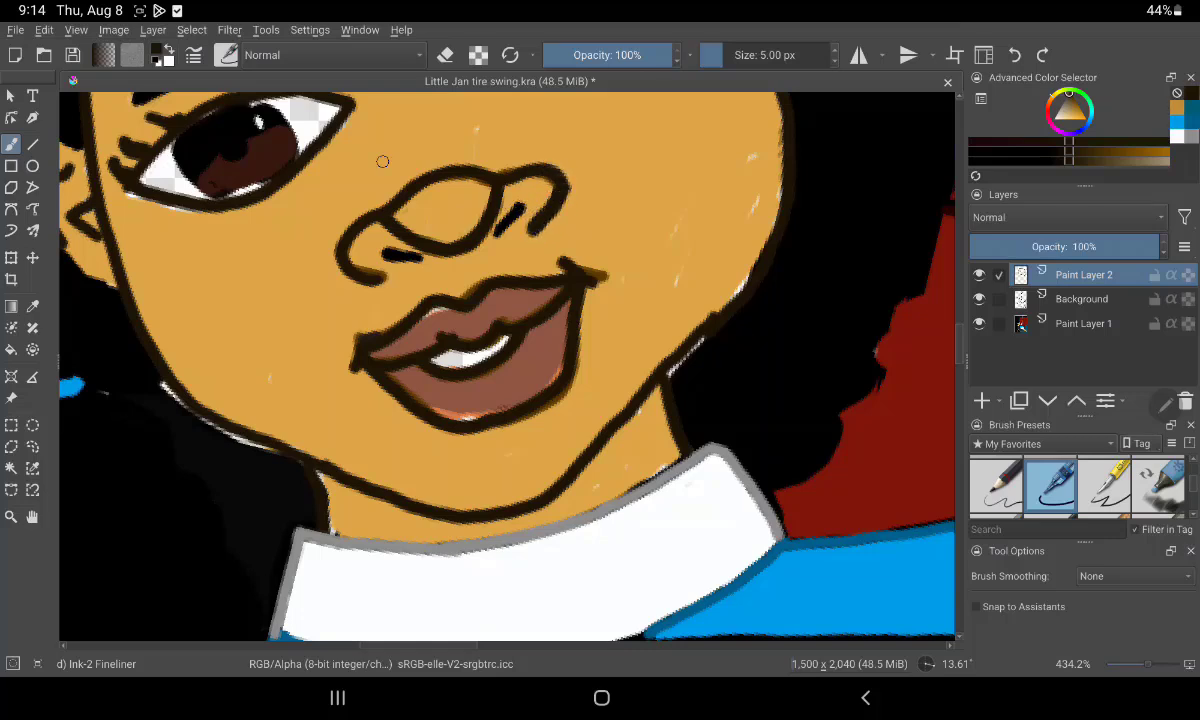
{"action": "left_click", "coordinate": [32, 306]}
{"action": "key", "text": "b"}
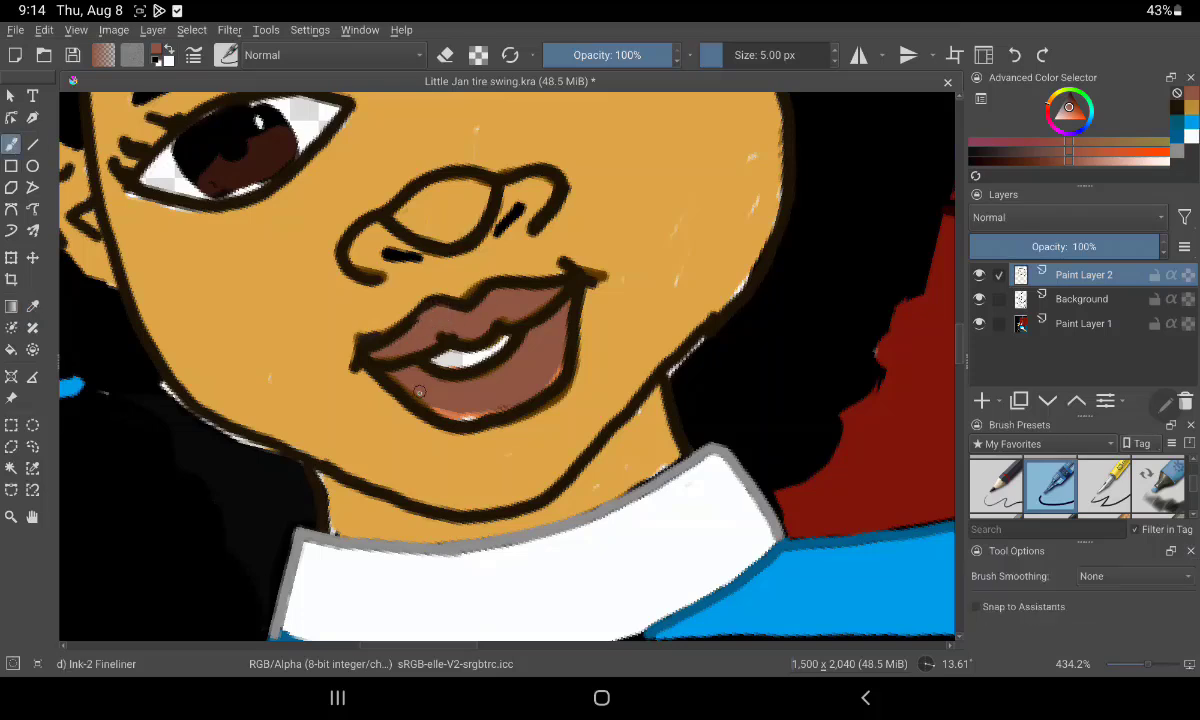
Paint brown over the lower lip highlight and smooth the upper lip's left corner
{"action": "mouse_move", "coordinate": [419, 392]}
{"action": "left_mouse_down"}
{"action": "mouse_move", "coordinate": [445, 409]}
{"action": "mouse_move", "coordinate": [499, 405]}
{"action": "left_mouse_up"}
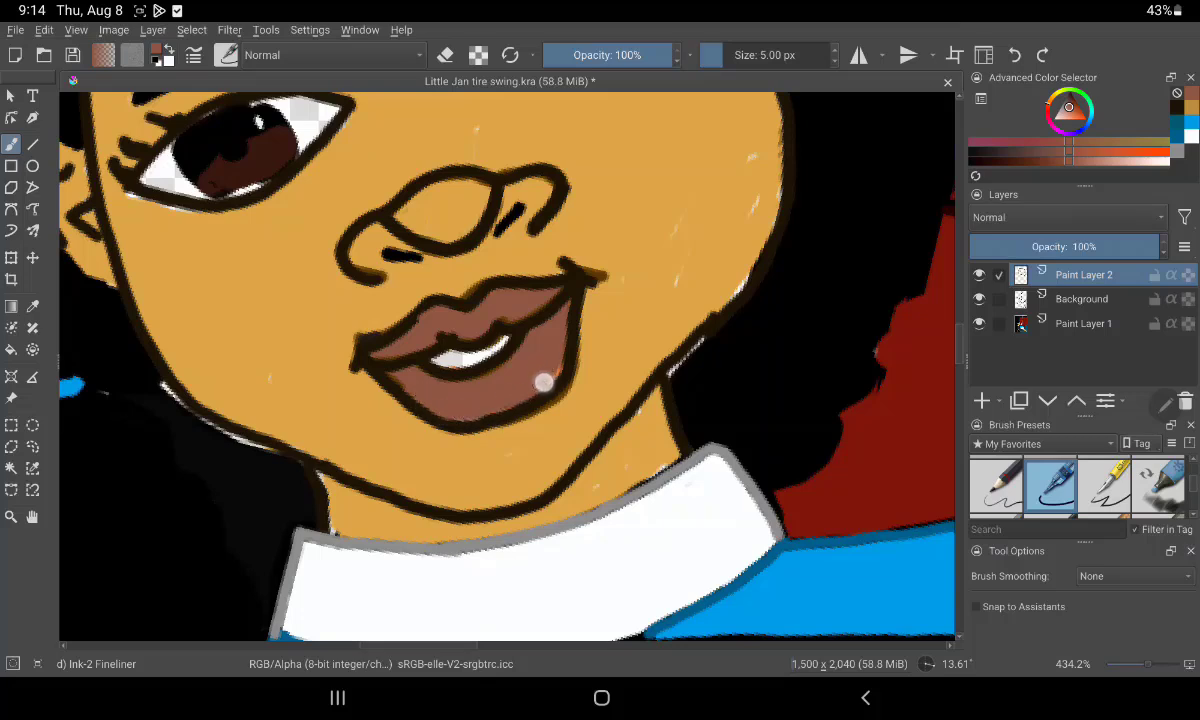
{"action": "left_click_drag", "start_coordinate": [552, 373], "coordinate": [562, 316]}
{"action": "mouse_move", "coordinate": [425, 320]}
{"action": "left_mouse_down"}
{"action": "mouse_move", "coordinate": [388, 312]}
{"action": "mouse_move", "coordinate": [410, 292]}
{"action": "left_mouse_up"}
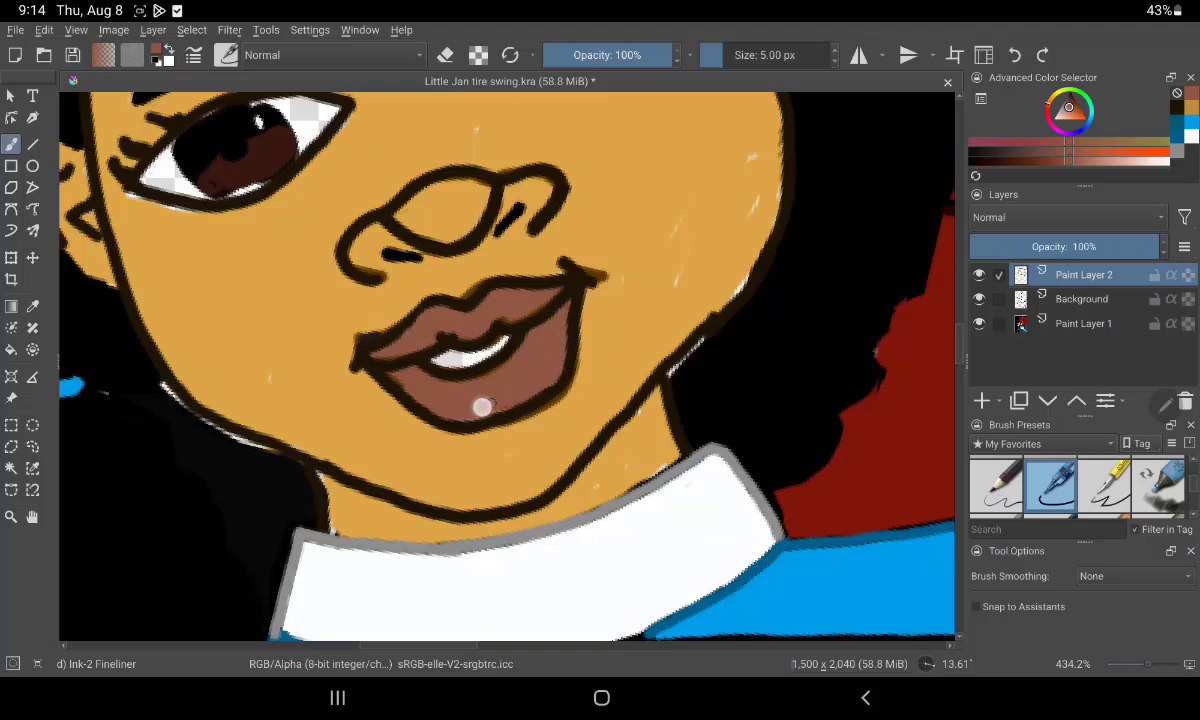
{"action": "left_click_drag", "start_coordinate": [493, 411], "coordinate": [502, 388]}
Sample the skin orange, cover stray cheek marks, then reset colours to black and white
{"action": "left_click", "coordinate": [32, 306]}
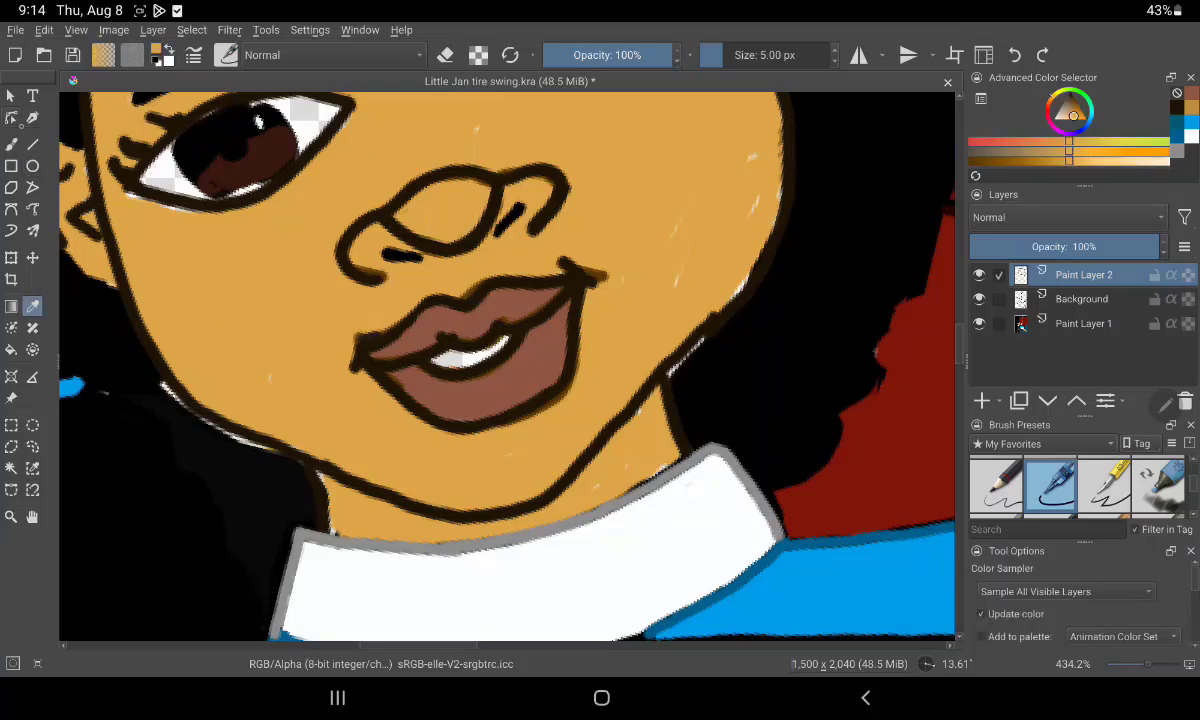
{"action": "left_click", "coordinate": [11, 144]}
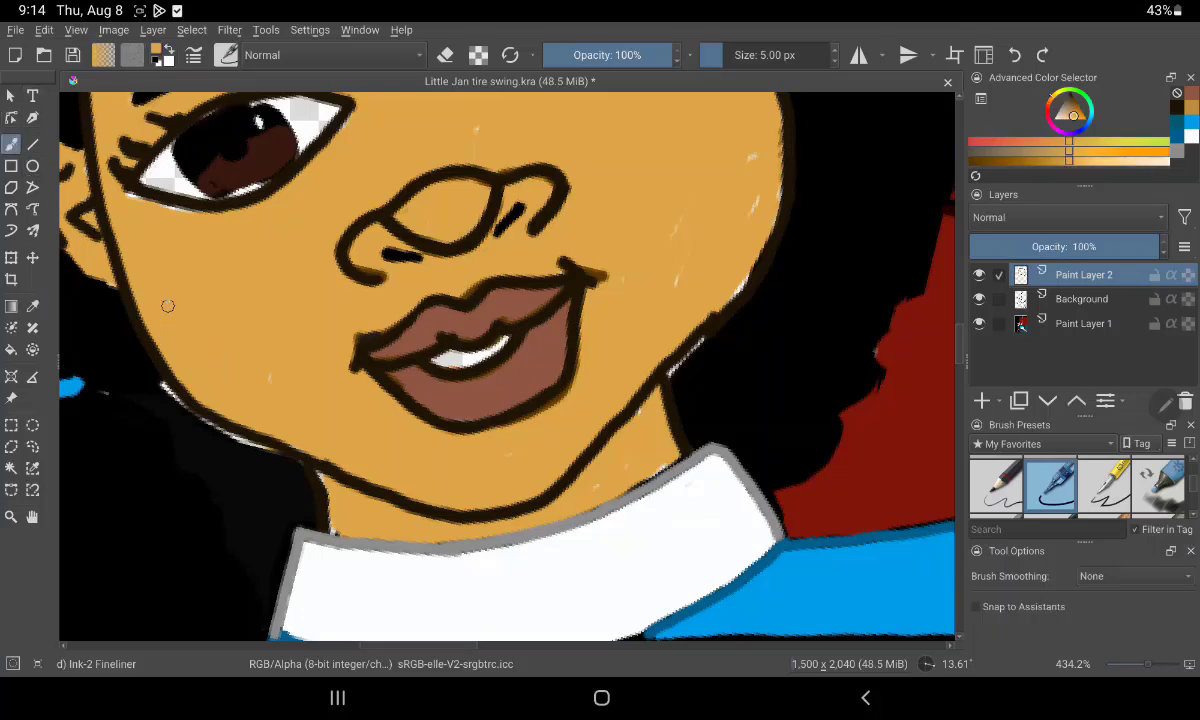
{"action": "left_click_drag", "start_coordinate": [128, 205], "coordinate": [140, 193]}
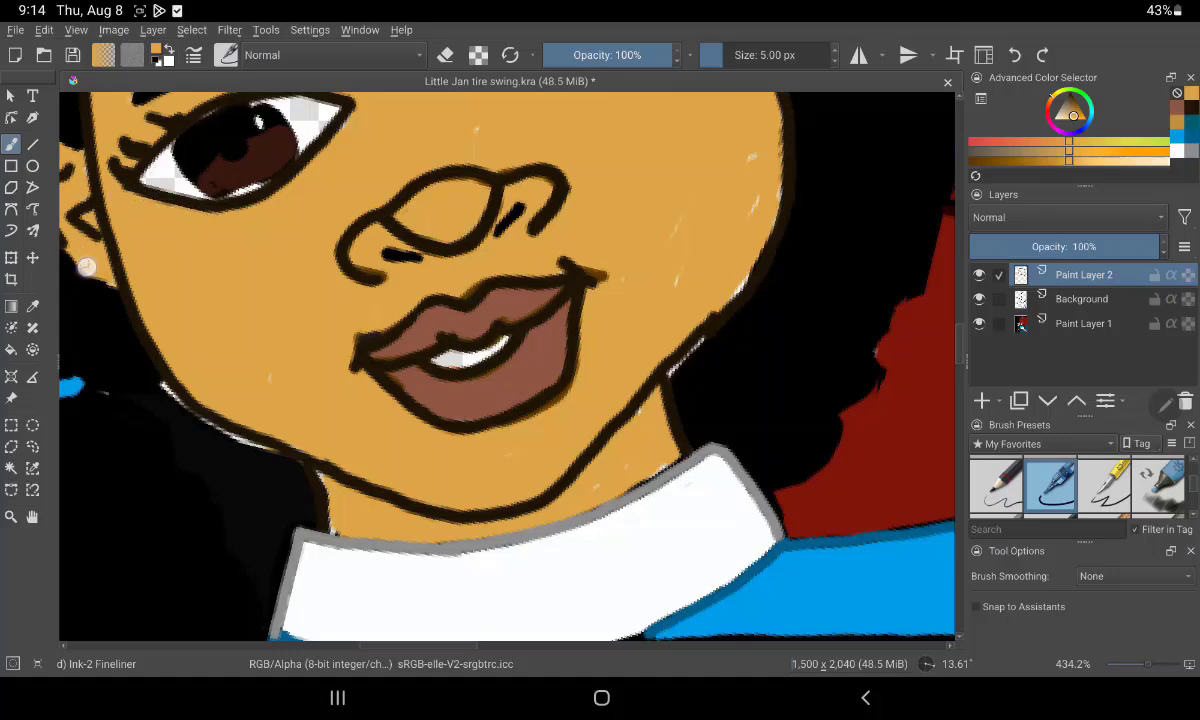
{"action": "left_click_drag", "start_coordinate": [87, 266], "coordinate": [104, 263]}
{"action": "left_click_drag", "start_coordinate": [450, 230], "coordinate": [390, 340]}
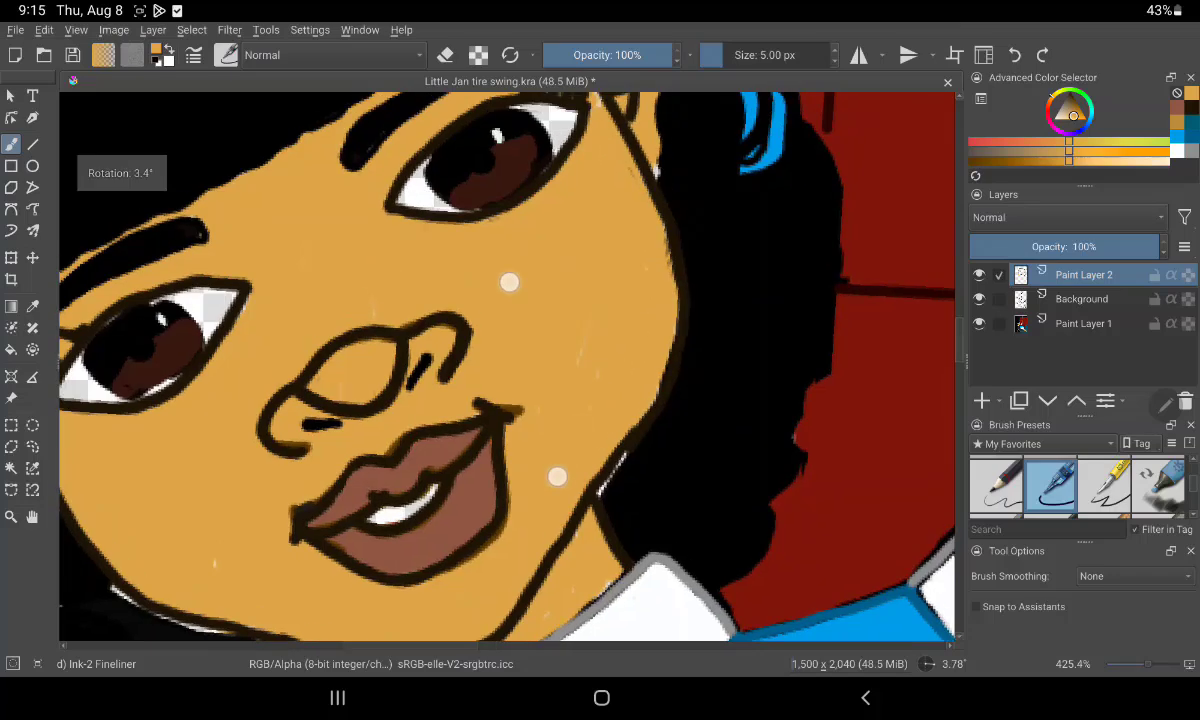
{"action": "left_click_drag", "start_coordinate": [367, 220], "coordinate": [535, 187]}
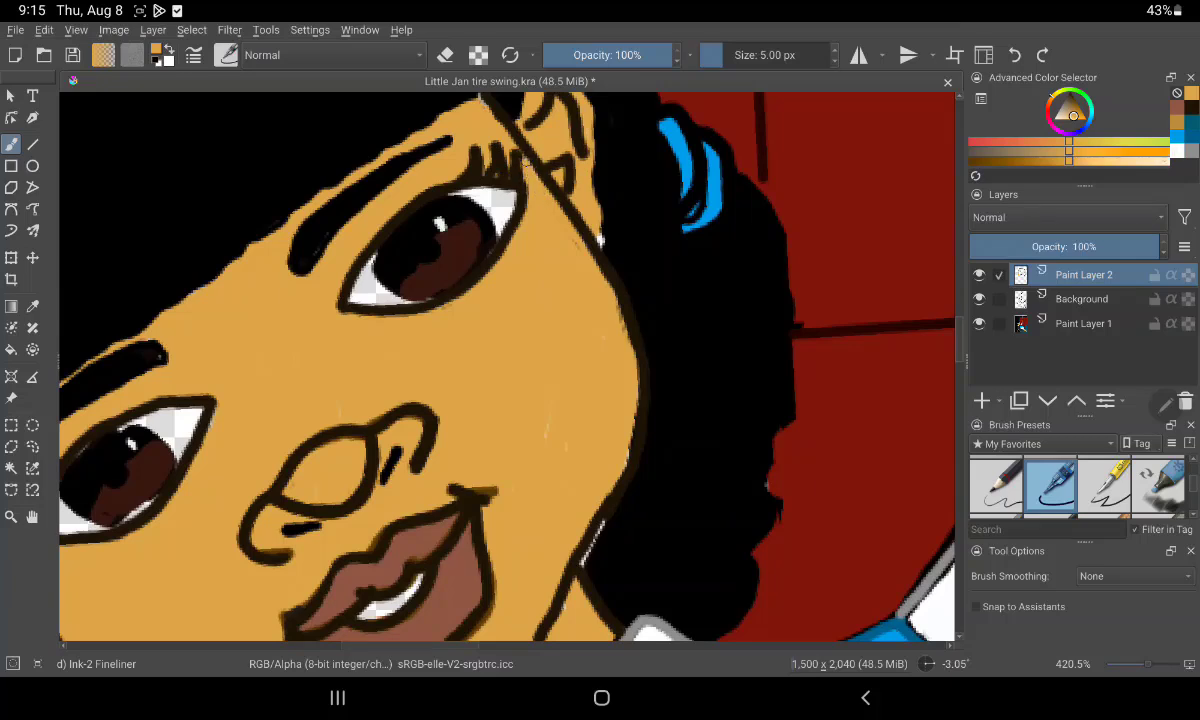
{"action": "key", "text": "d"}
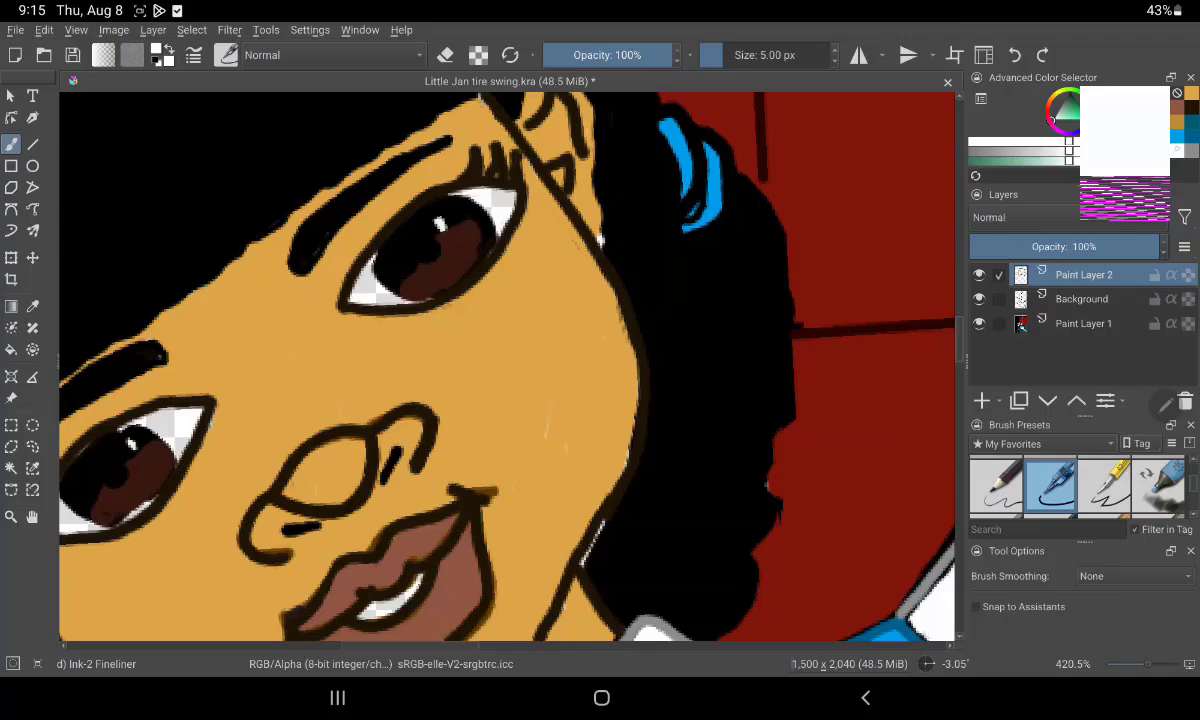
Paint white over the two checkered gaps in each eye white
{"action": "scroll", "coordinate": [280, 225], "scroll_direction": "up", "scroll_amount": 3}
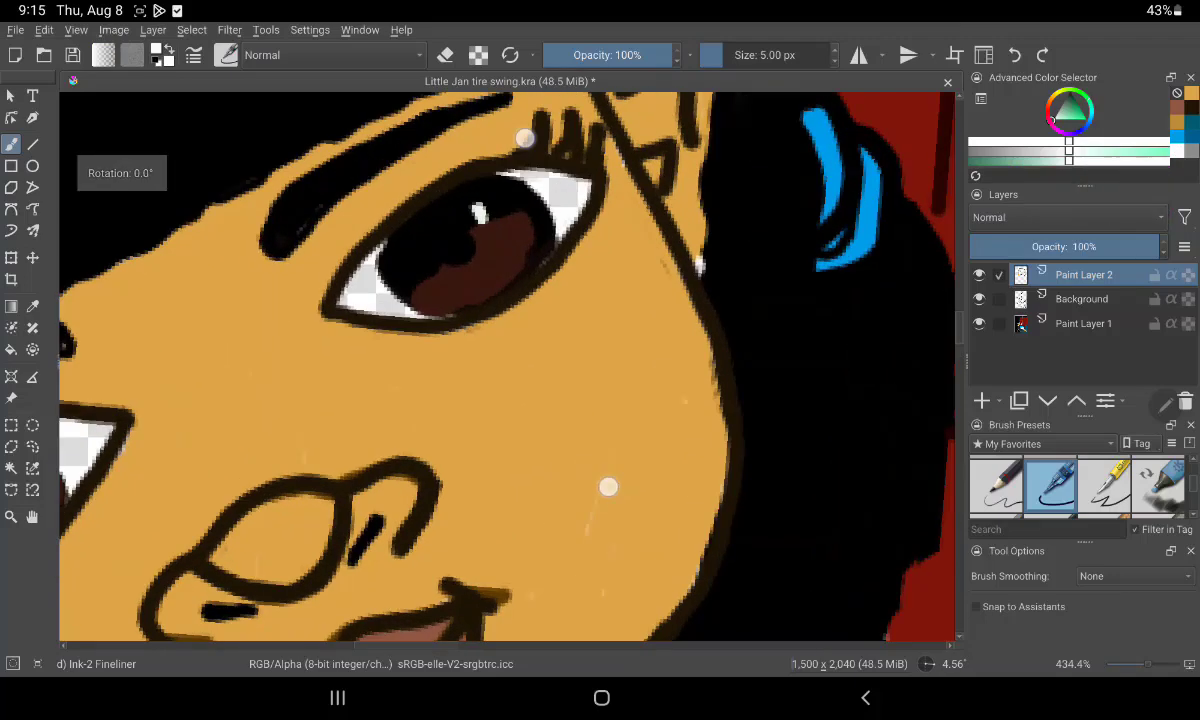
{"action": "mouse_move", "coordinate": [397, 355]}
{"action": "left_mouse_down"}
{"action": "mouse_move", "coordinate": [429, 351]}
{"action": "mouse_move", "coordinate": [472, 377]}
{"action": "mouse_move", "coordinate": [425, 343]}
{"action": "mouse_move", "coordinate": [395, 290]}
{"action": "mouse_move", "coordinate": [455, 355]}
{"action": "left_mouse_up"}
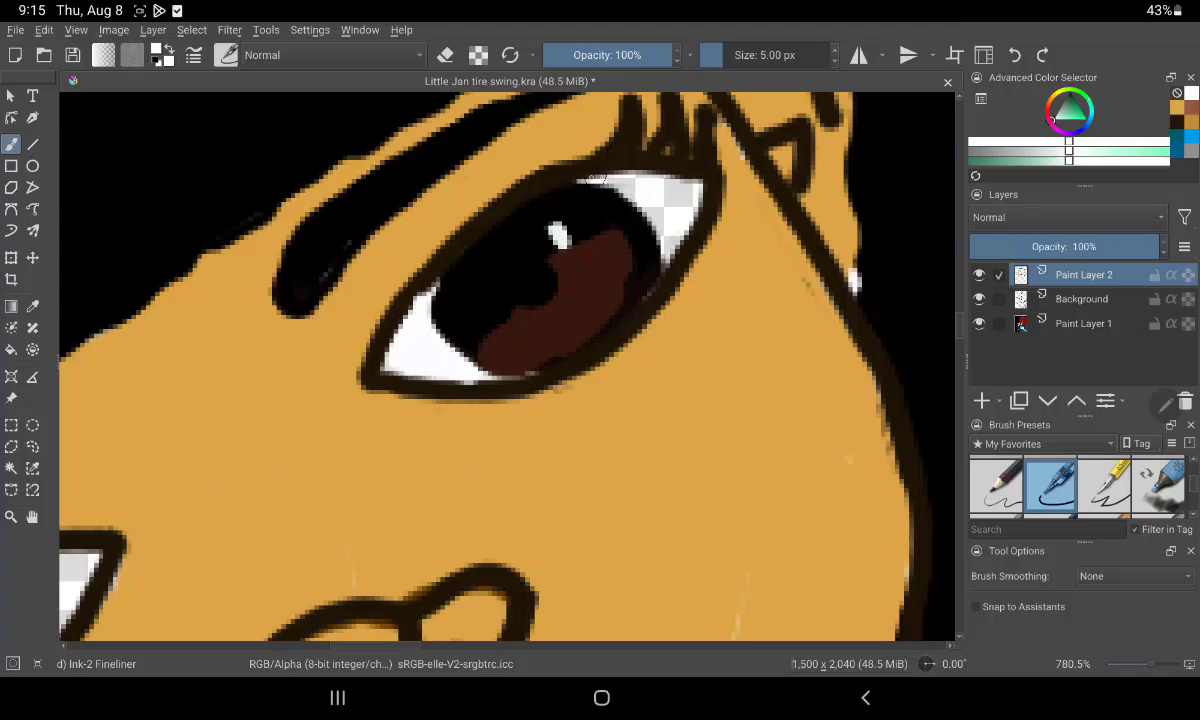
{"action": "mouse_move", "coordinate": [594, 179]}
{"action": "left_mouse_down"}
{"action": "mouse_move", "coordinate": [565, 168]}
{"action": "mouse_move", "coordinate": [620, 225]}
{"action": "mouse_move", "coordinate": [689, 190]}
{"action": "mouse_move", "coordinate": [565, 165]}
{"action": "mouse_move", "coordinate": [697, 185]}
{"action": "left_mouse_up"}
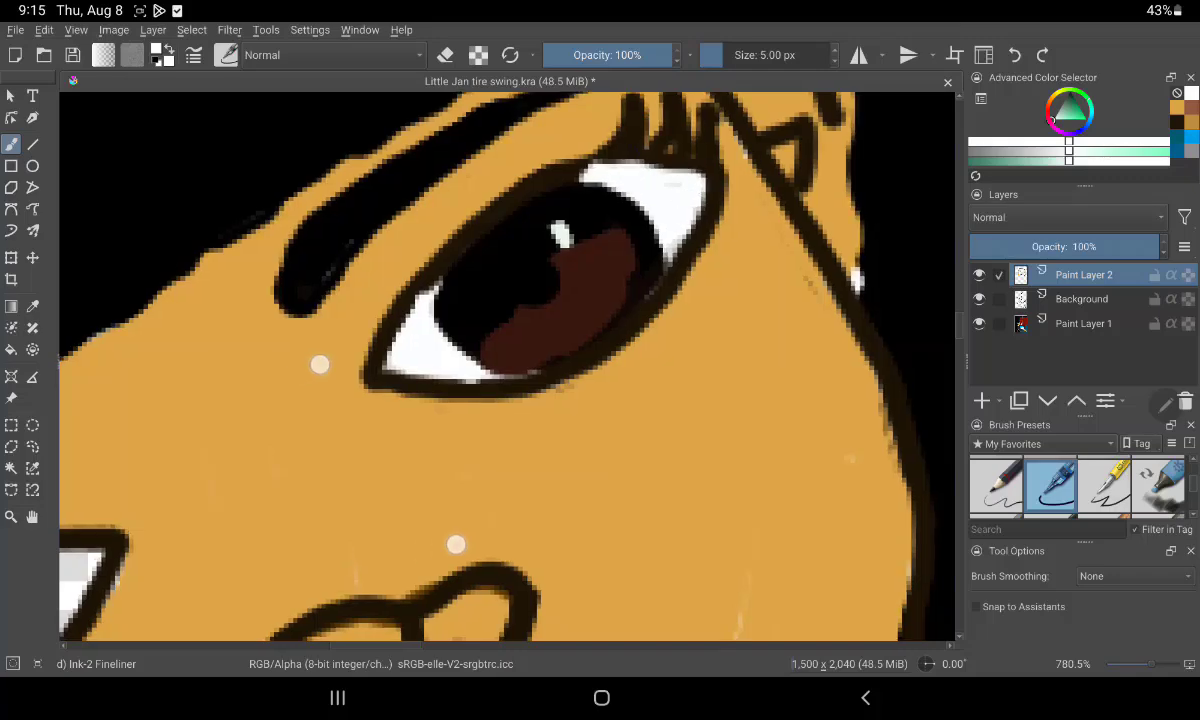
{"action": "left_click_drag", "start_coordinate": [385, 453], "coordinate": [794, 253]}
{"action": "mouse_move", "coordinate": [193, 552]}
{"action": "left_mouse_down"}
{"action": "mouse_move", "coordinate": [185, 520]}
{"action": "mouse_move", "coordinate": [245, 525]}
{"action": "mouse_move", "coordinate": [221, 562]}
{"action": "mouse_move", "coordinate": [200, 530]}
{"action": "mouse_move", "coordinate": [238, 561]}
{"action": "left_mouse_up"}
{"action": "mouse_move", "coordinate": [416, 384]}
{"action": "left_mouse_down"}
{"action": "mouse_move", "coordinate": [360, 345]}
{"action": "mouse_move", "coordinate": [440, 335]}
{"action": "mouse_move", "coordinate": [463, 404]}
{"action": "mouse_move", "coordinate": [447, 395]}
{"action": "mouse_move", "coordinate": [454, 386]}
{"action": "left_mouse_up"}
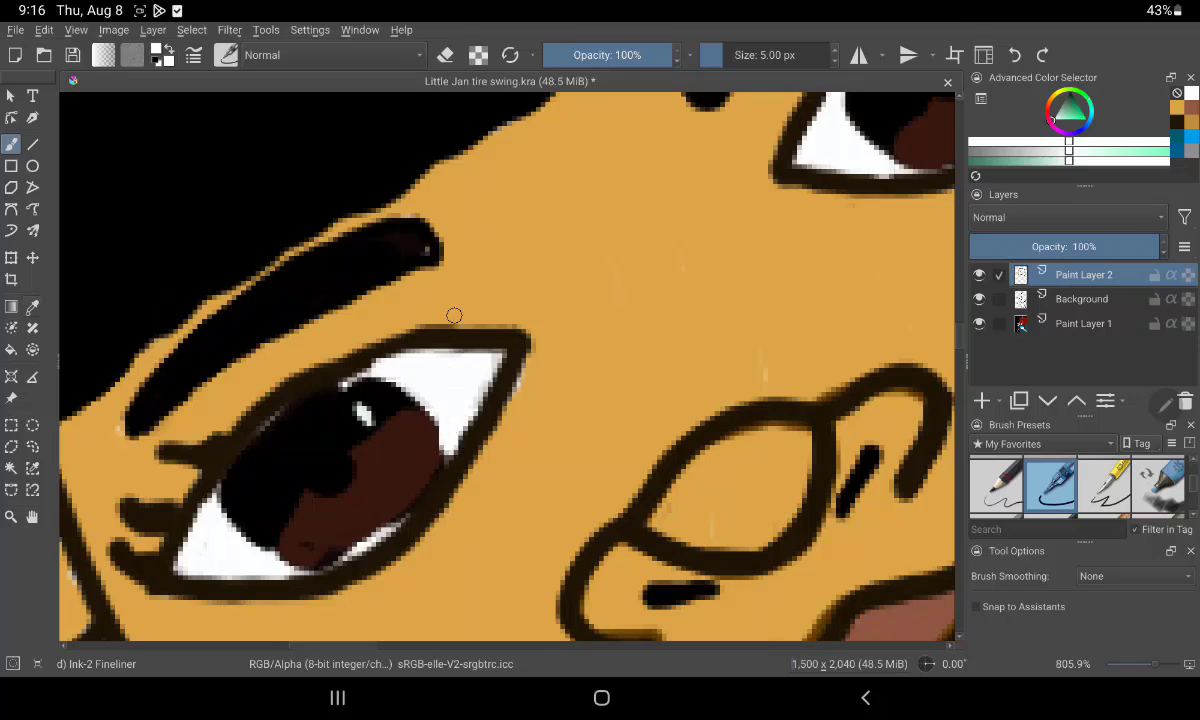
Sample the iris's reddish-brown and extend it over the iris's black areas
{"action": "left_click", "coordinate": [310, 500], "text": "ctrl"}
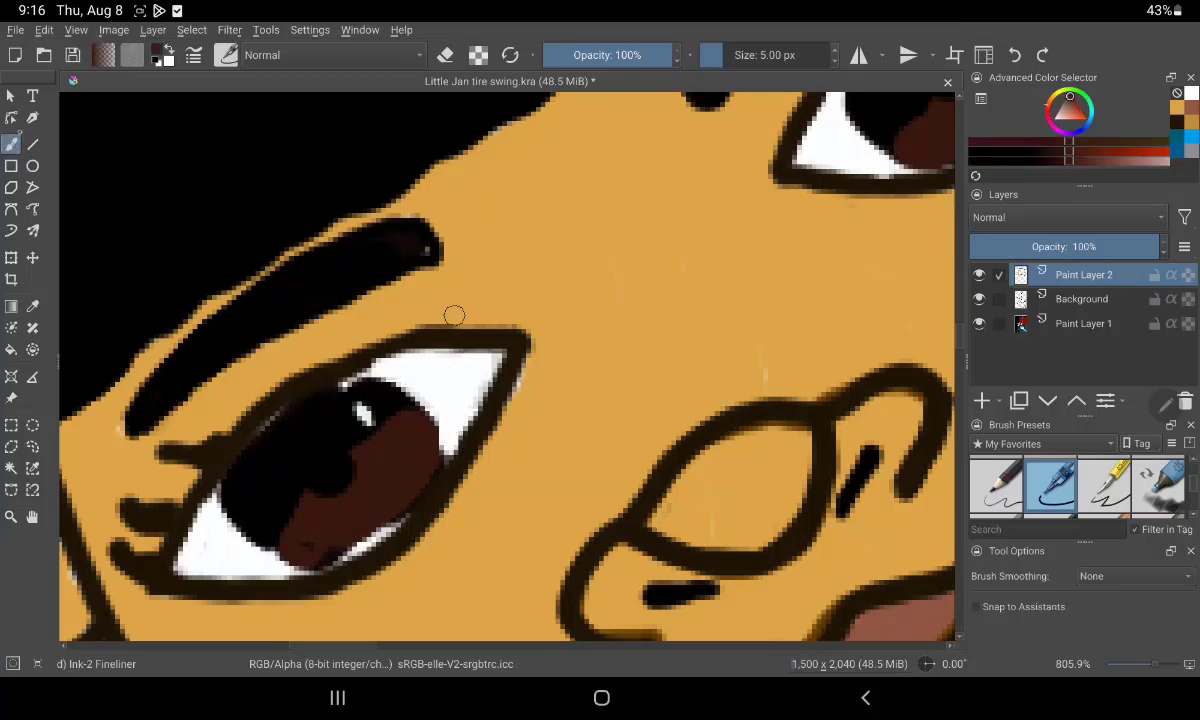
{"action": "mouse_move", "coordinate": [298, 547]}
{"action": "left_mouse_down"}
{"action": "mouse_move", "coordinate": [343, 562]}
{"action": "mouse_move", "coordinate": [410, 498]}
{"action": "mouse_move", "coordinate": [410, 511]}
{"action": "mouse_move", "coordinate": [433, 447]}
{"action": "left_mouse_up"}
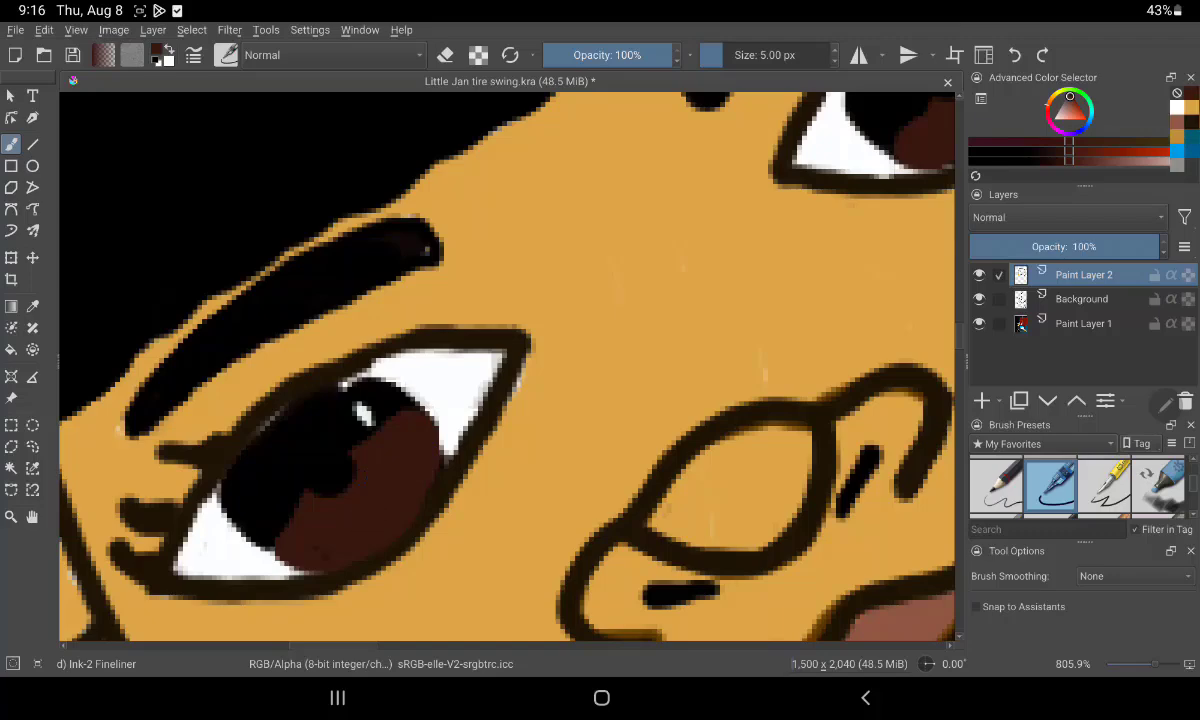
{"action": "left_click_drag", "start_coordinate": [900, 230], "coordinate": [620, 348]}
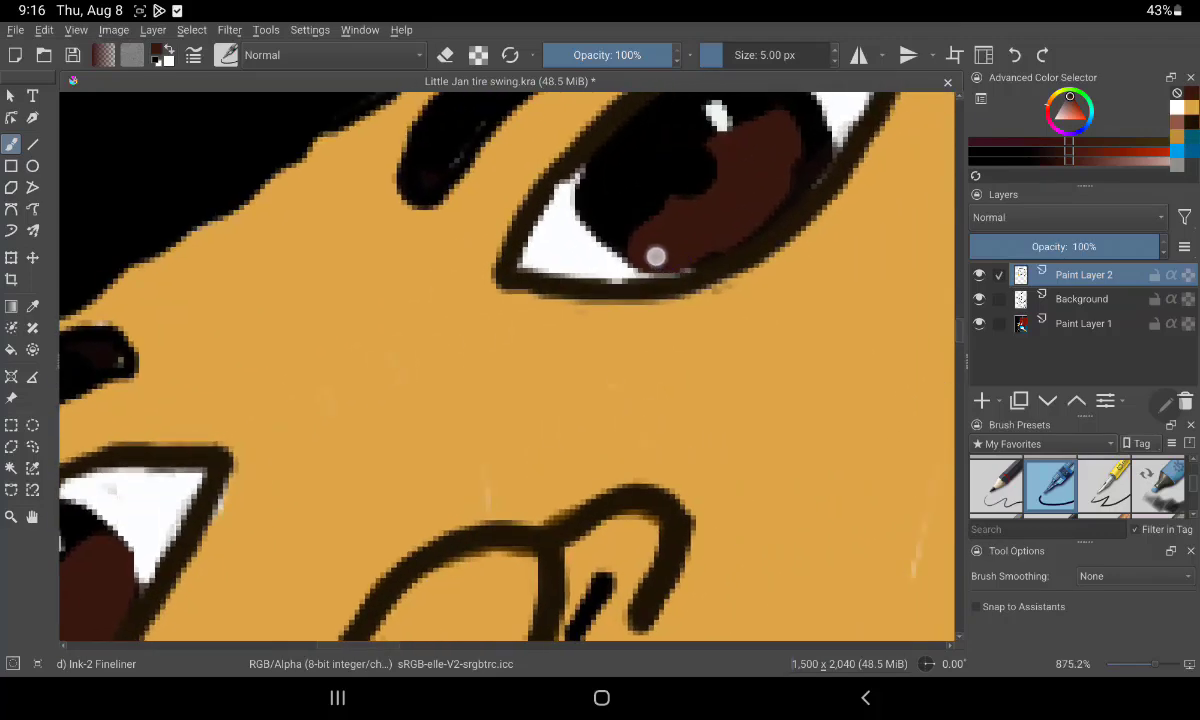
{"action": "mouse_move", "coordinate": [656, 254]}
{"action": "left_mouse_down"}
{"action": "mouse_move", "coordinate": [678, 265]}
{"action": "mouse_move", "coordinate": [723, 178]}
{"action": "mouse_move", "coordinate": [616, 222]}
{"action": "left_mouse_up"}
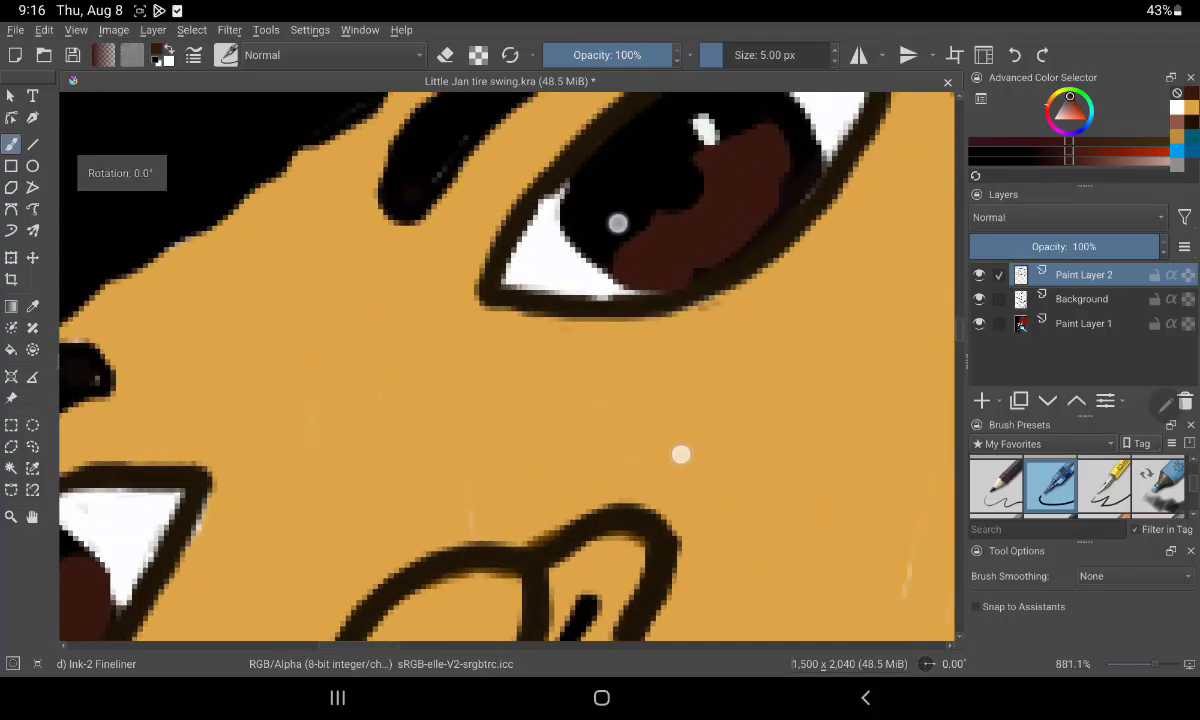
{"action": "mouse_move", "coordinate": [709, 234]}
{"action": "left_mouse_down"}
{"action": "mouse_move", "coordinate": [713, 225]}
{"action": "mouse_move", "coordinate": [716, 268]}
{"action": "mouse_move", "coordinate": [716, 239]}
{"action": "mouse_move", "coordinate": [690, 299]}
{"action": "left_mouse_up"}
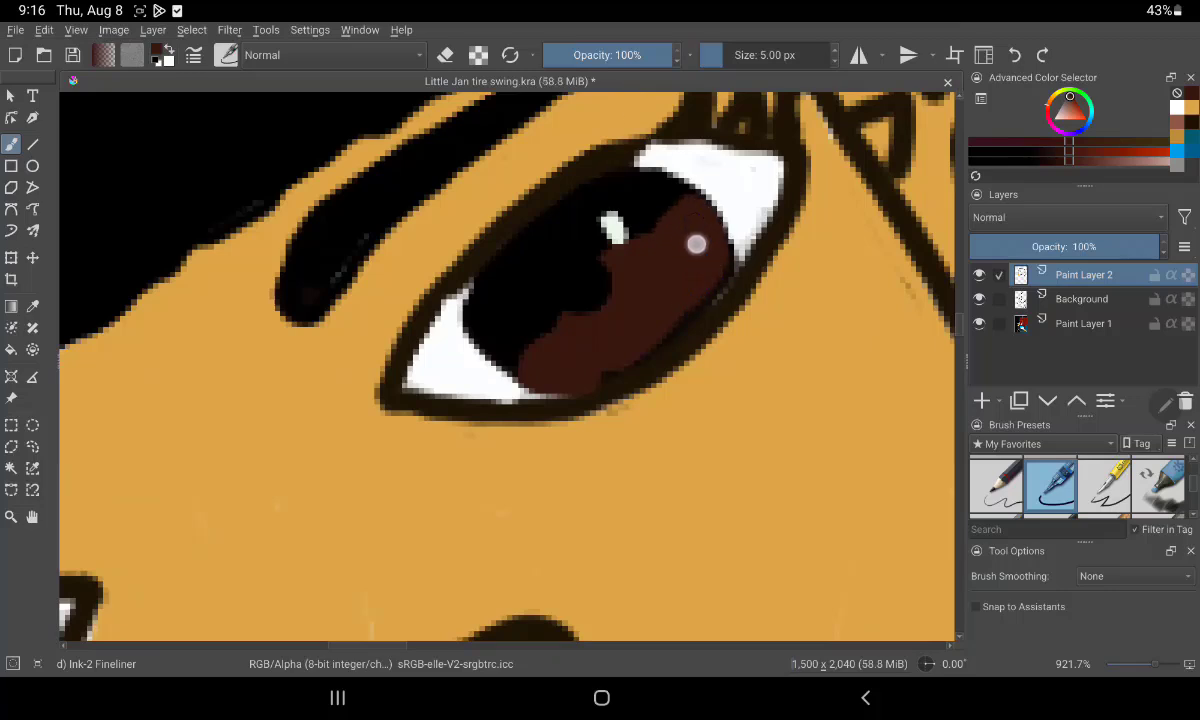
{"action": "mouse_move", "coordinate": [565, 353]}
{"action": "left_mouse_down"}
{"action": "mouse_move", "coordinate": [684, 318]}
{"action": "mouse_move", "coordinate": [705, 222]}
{"action": "mouse_move", "coordinate": [718, 281]}
{"action": "mouse_move", "coordinate": [700, 319]}
{"action": "mouse_move", "coordinate": [704, 297]}
{"action": "mouse_move", "coordinate": [625, 252]}
{"action": "left_mouse_up"}
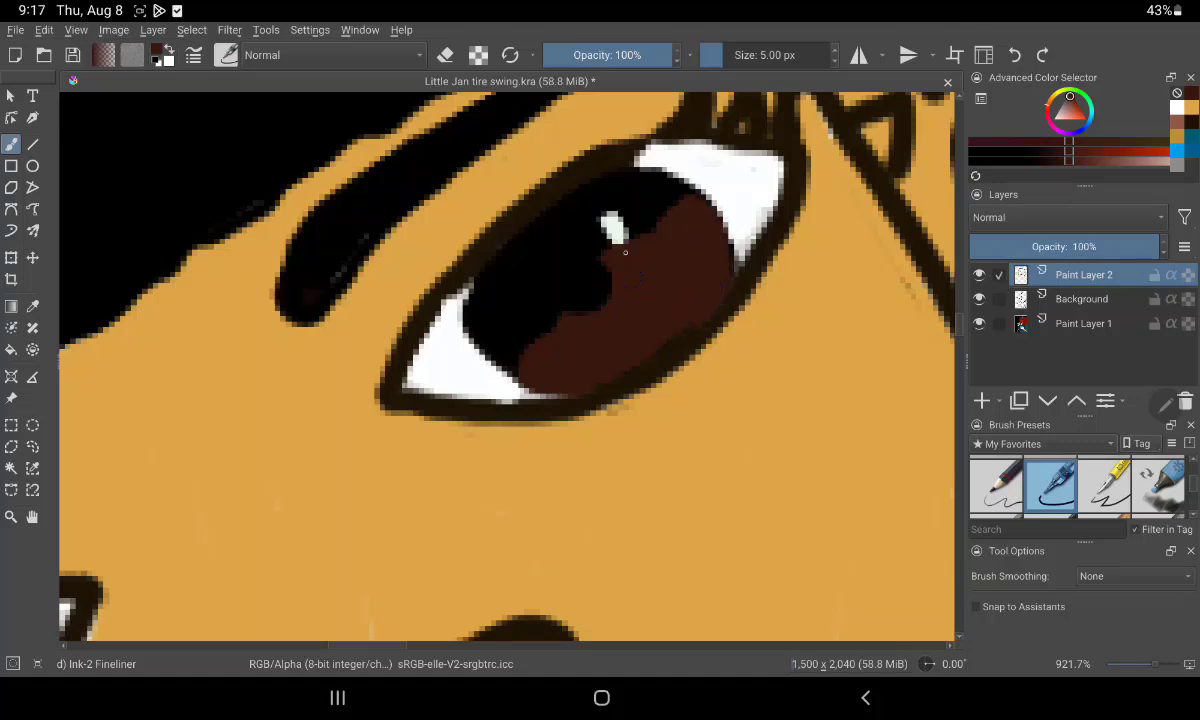
Sample black from the eye outline, touch up beside the iris and thicken the lower eyelid
{"action": "key", "text": "p"}
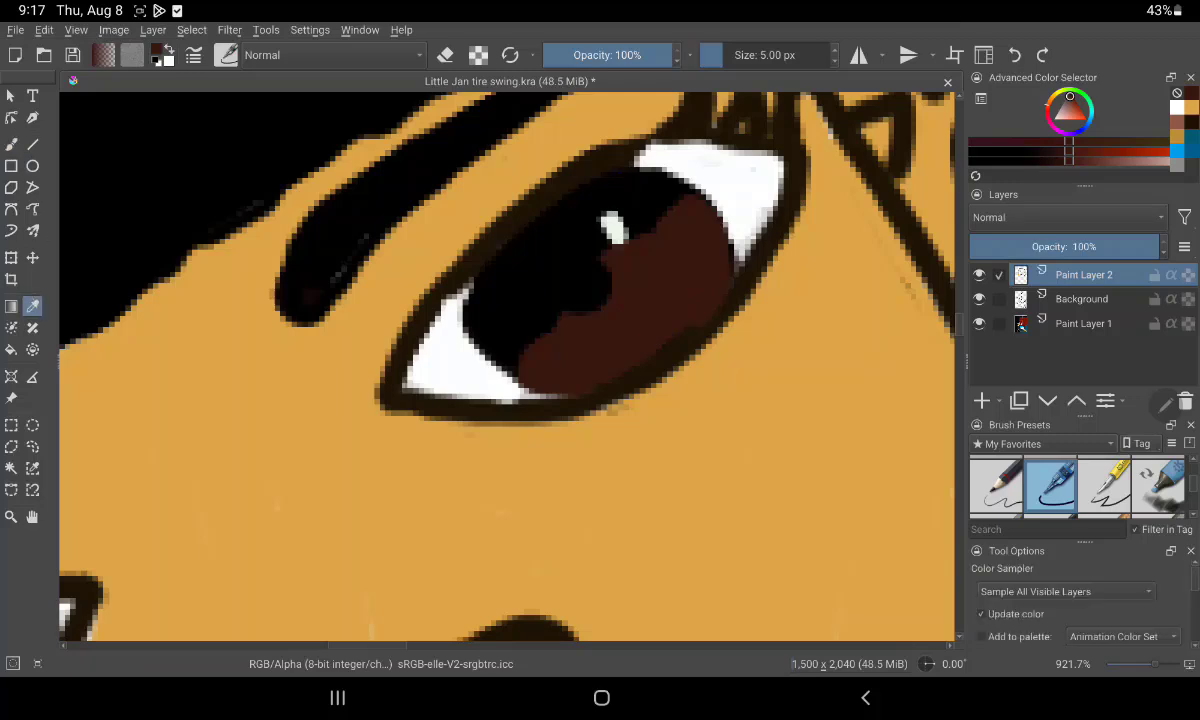
{"action": "left_click", "coordinate": [535, 273]}
{"action": "key", "text": "b"}
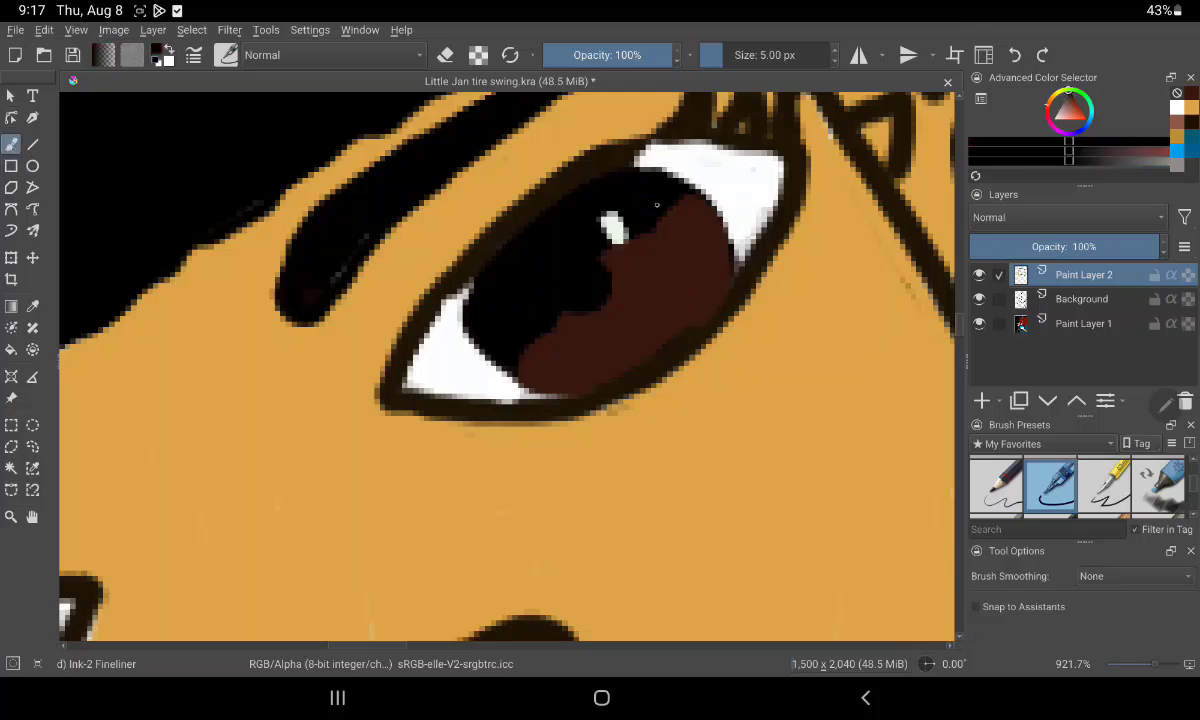
{"action": "left_click_drag", "start_coordinate": [610, 185], "coordinate": [651, 190]}
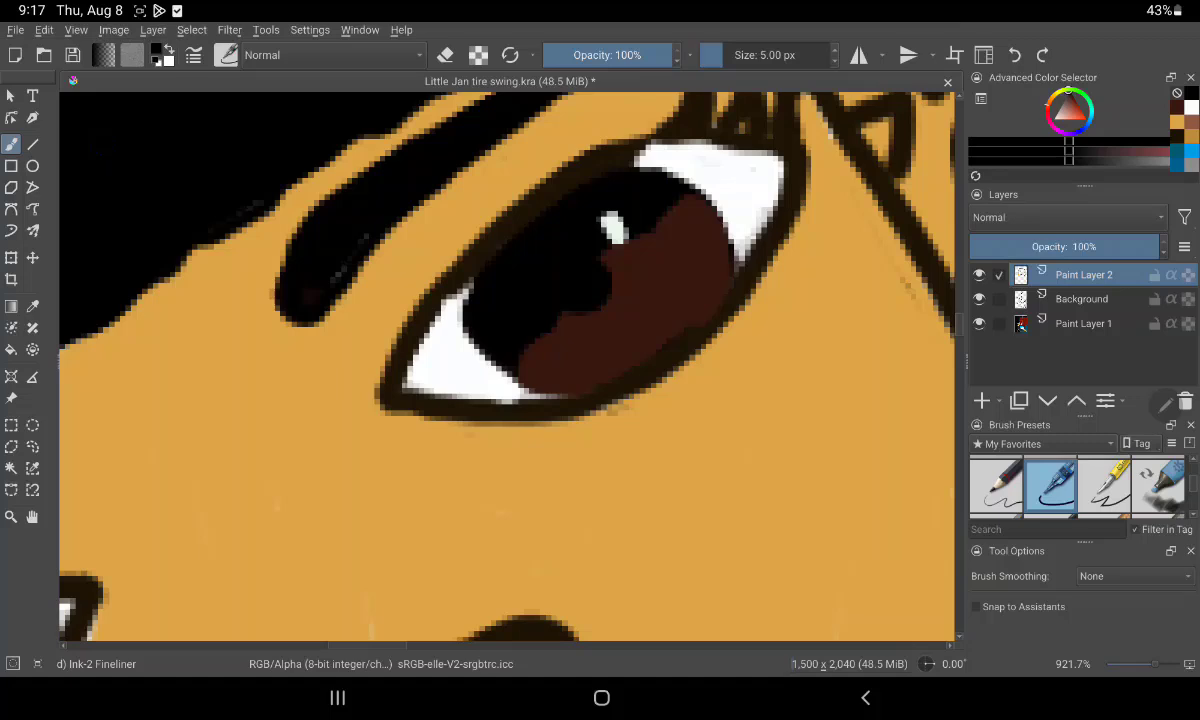
{"action": "key", "text": "p"}
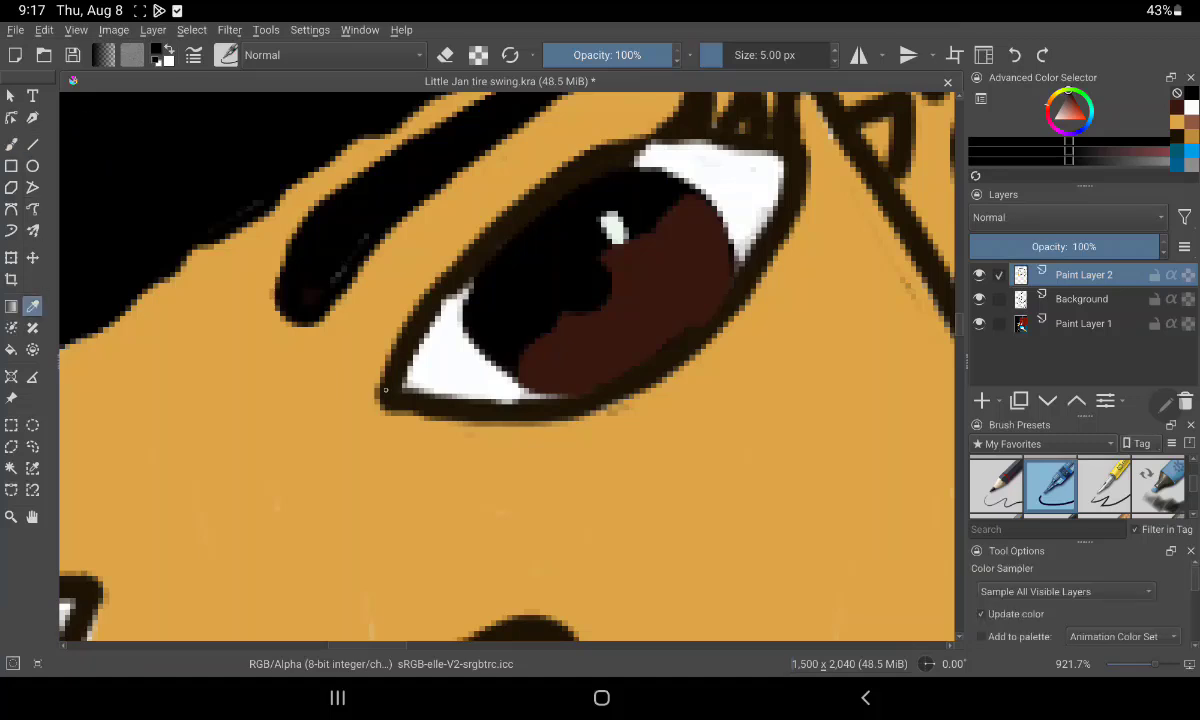
{"action": "left_click", "coordinate": [11, 144]}
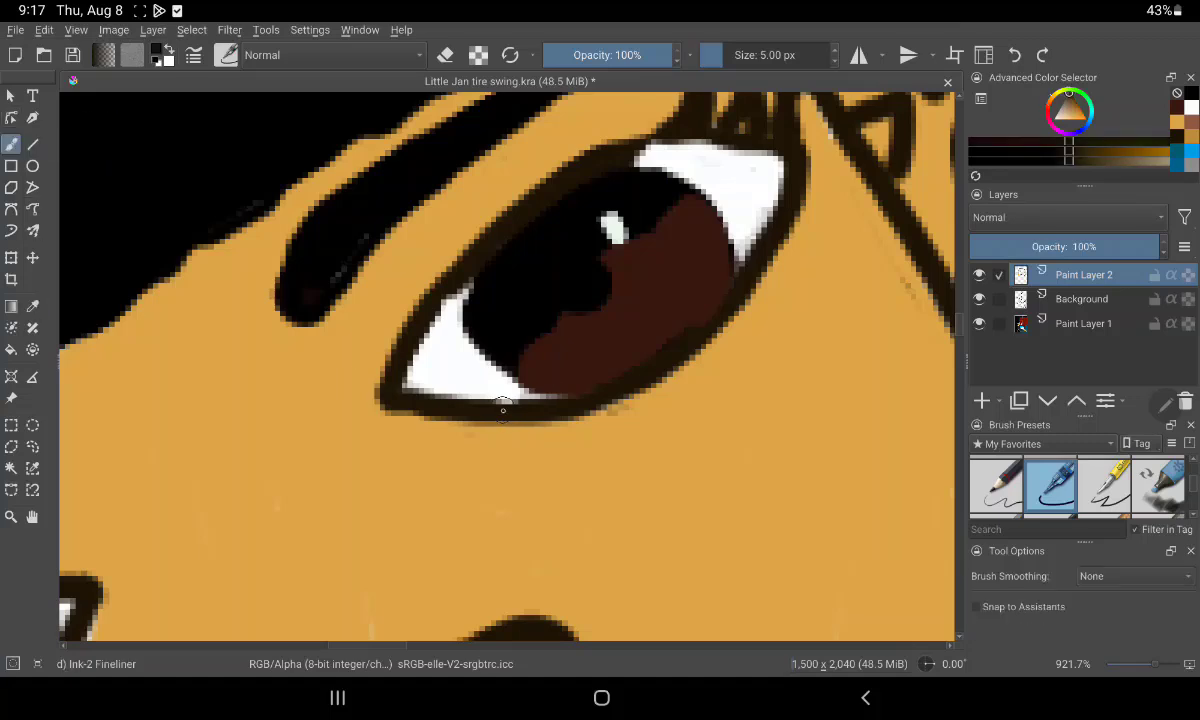
{"action": "left_click_drag", "start_coordinate": [503, 410], "coordinate": [630, 398]}
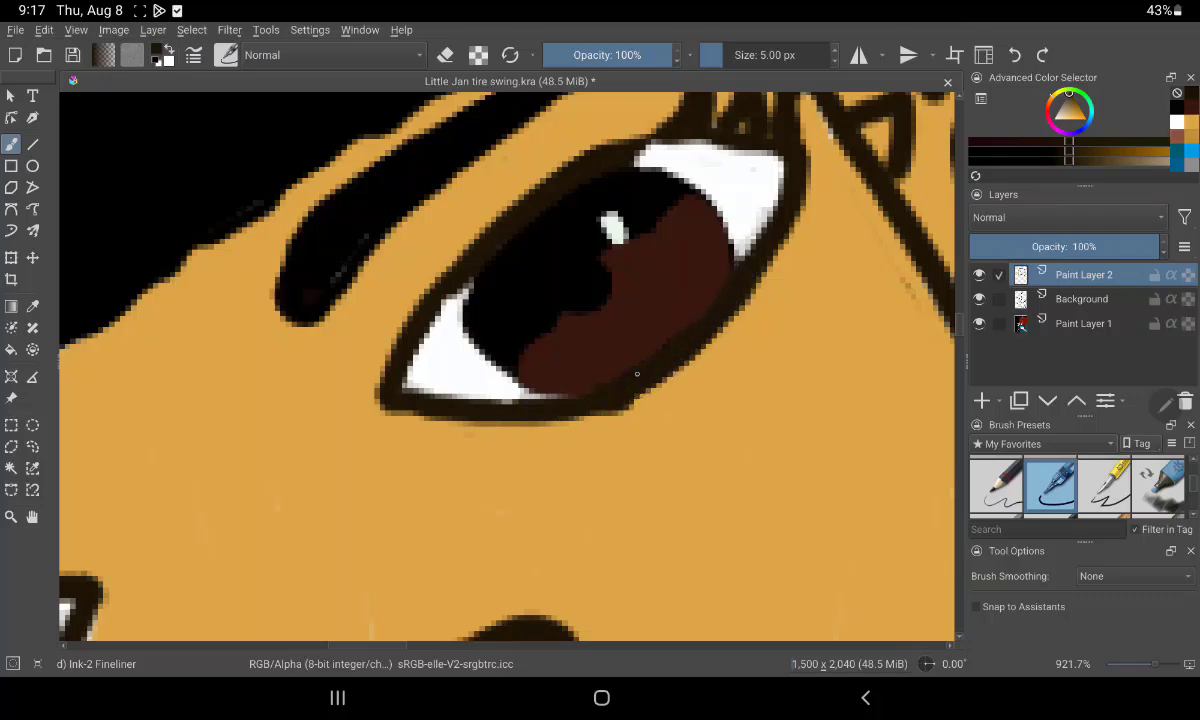
Fill the eyebrow's light gaps and brownish patch with solid black
{"action": "left_click_drag", "start_coordinate": [326, 285], "coordinate": [376, 242]}
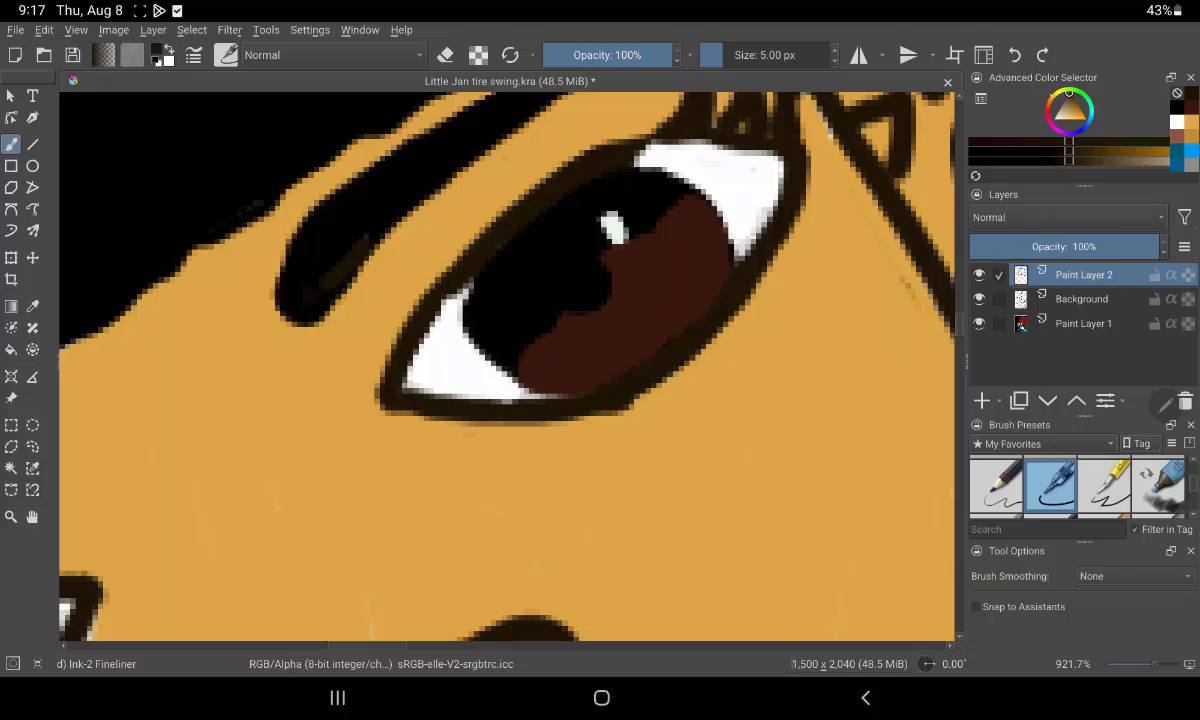
{"action": "left_click", "coordinate": [32, 306]}
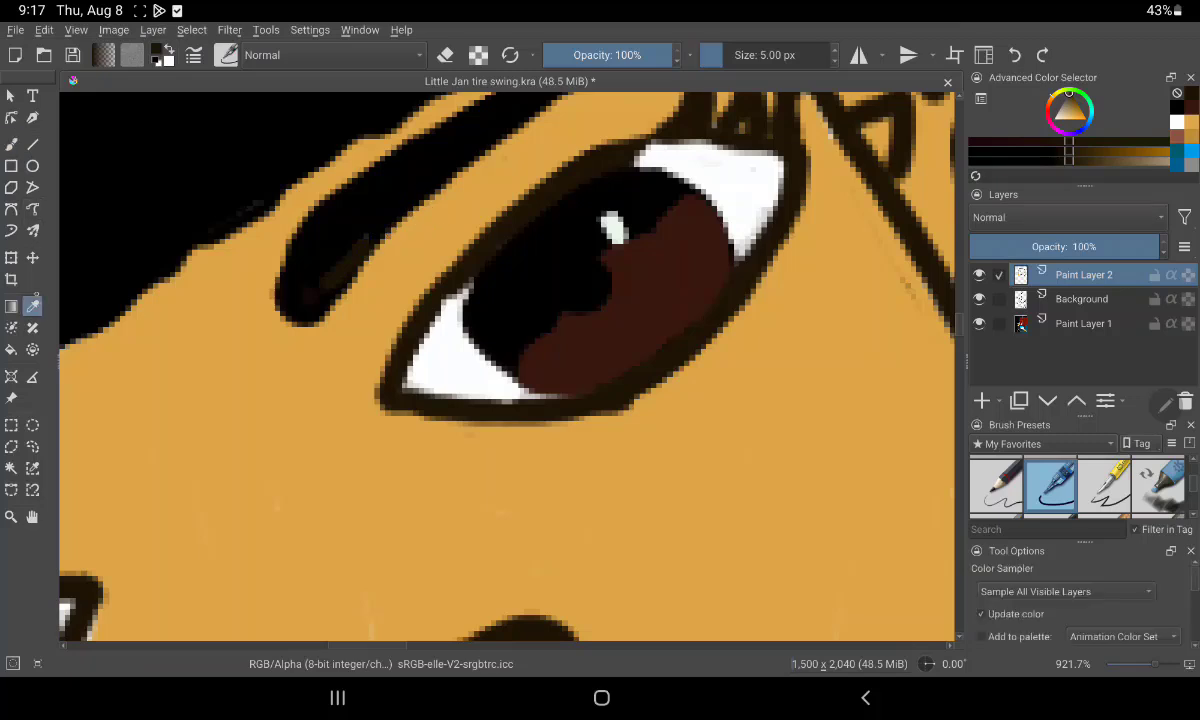
{"action": "left_click", "coordinate": [375, 196]}
{"action": "left_click", "coordinate": [11, 144]}
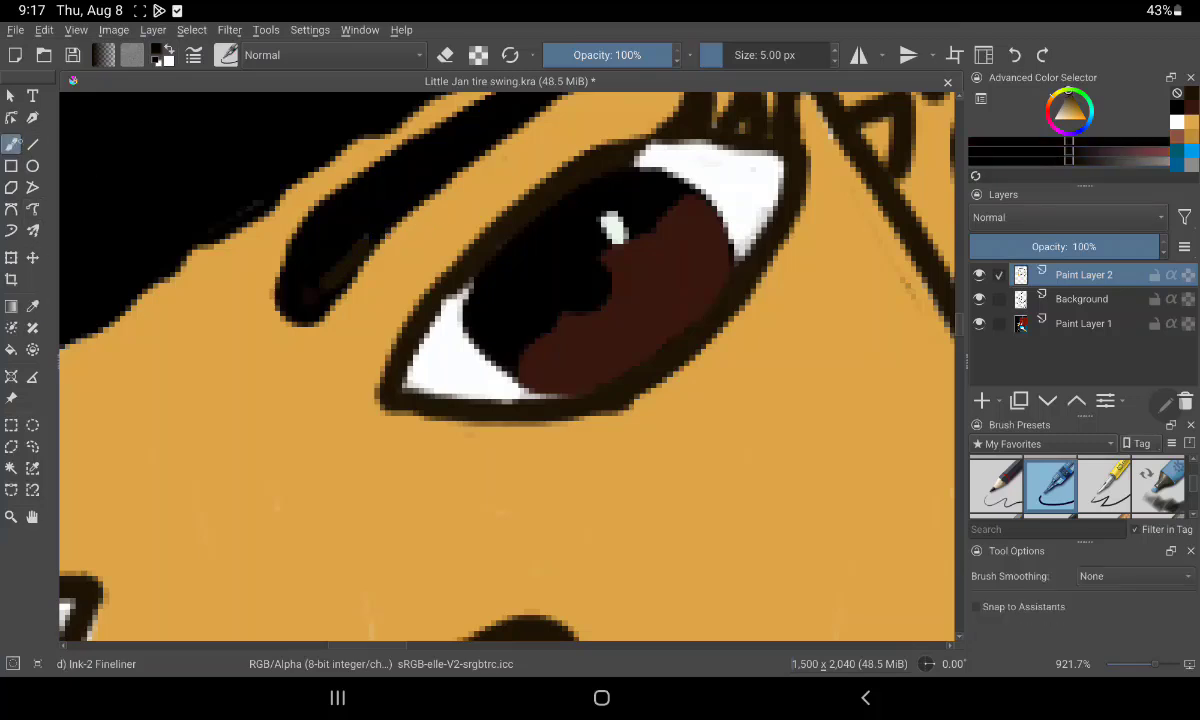
{"action": "left_click_drag", "start_coordinate": [318, 278], "coordinate": [332, 270]}
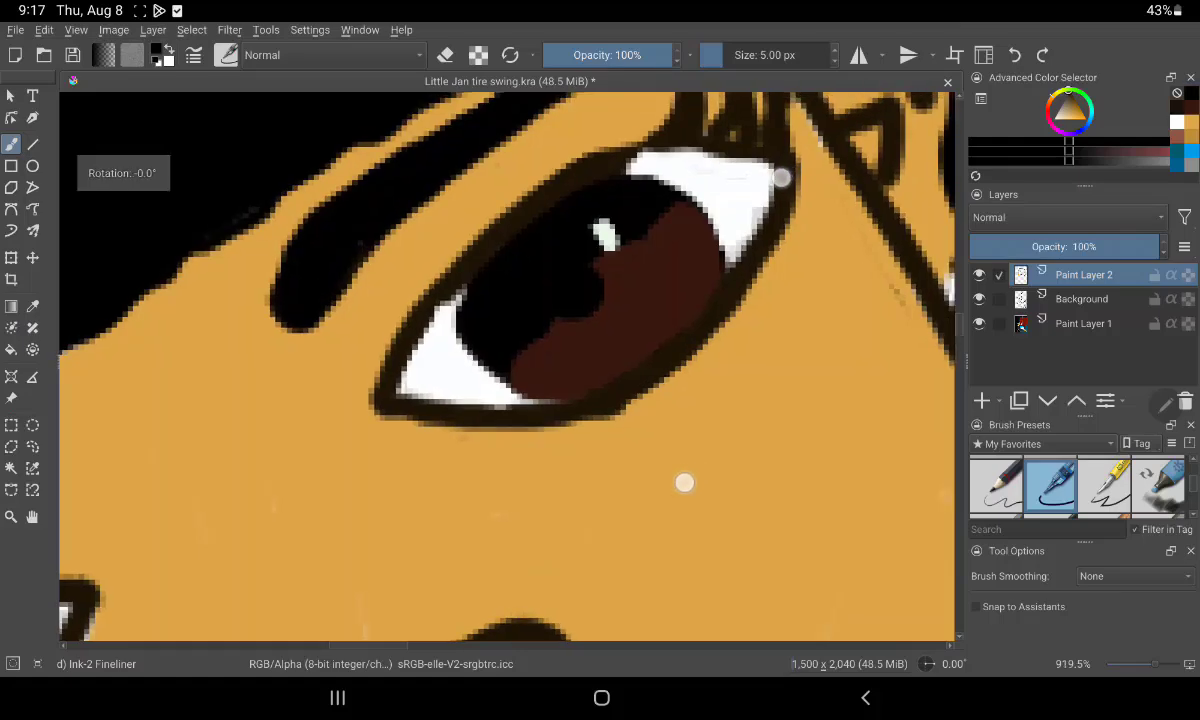
Sample the dark outline colour and thicken the line along the eye white's top
{"action": "left_click_drag", "start_coordinate": [756, 140], "coordinate": [697, 246]}
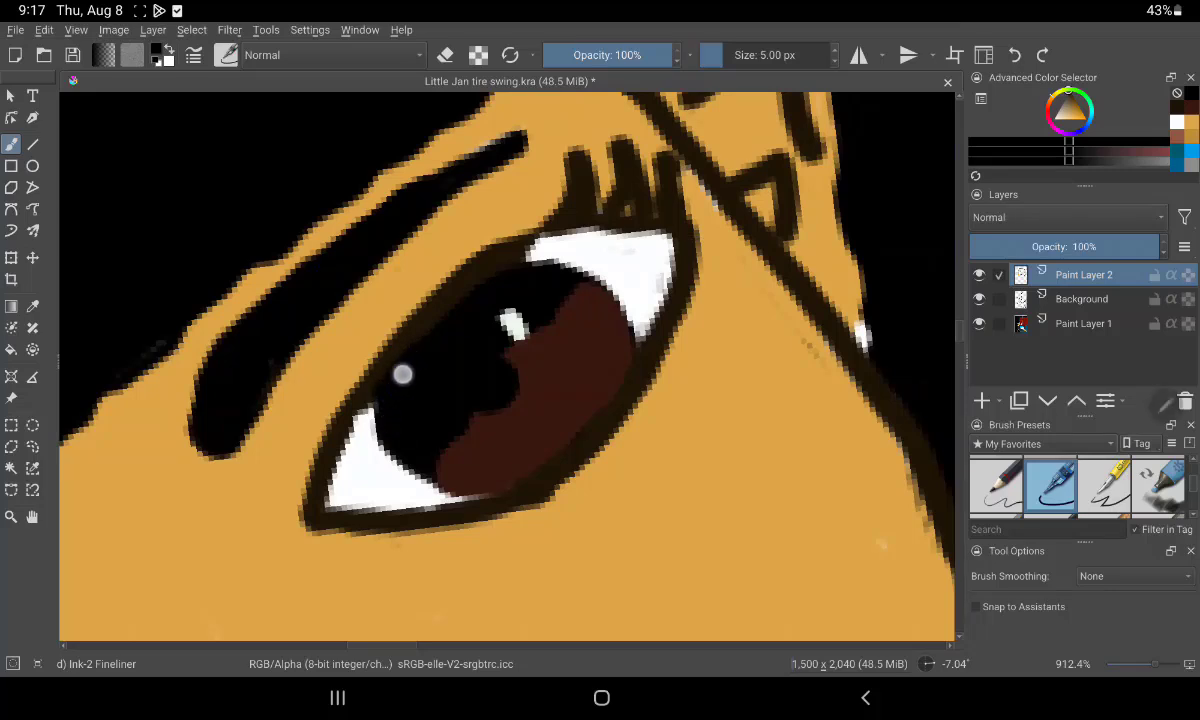
{"action": "left_click_drag", "start_coordinate": [468, 259], "coordinate": [528, 230]}
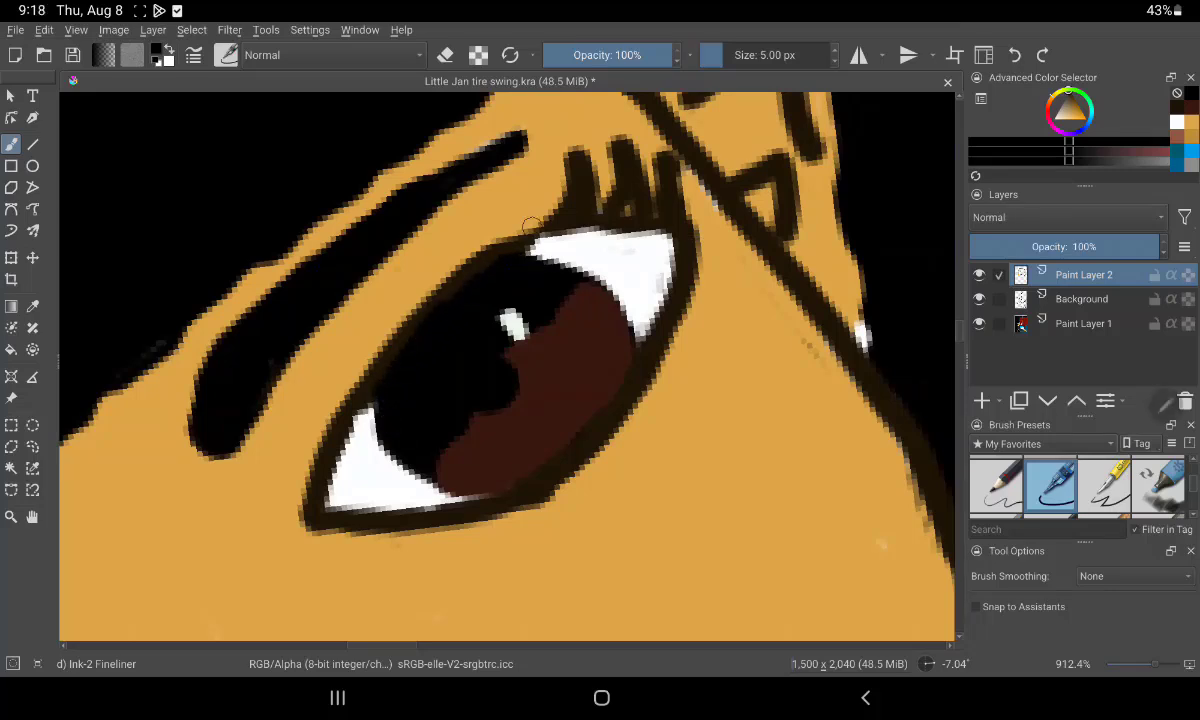
{"action": "key", "text": "p"}
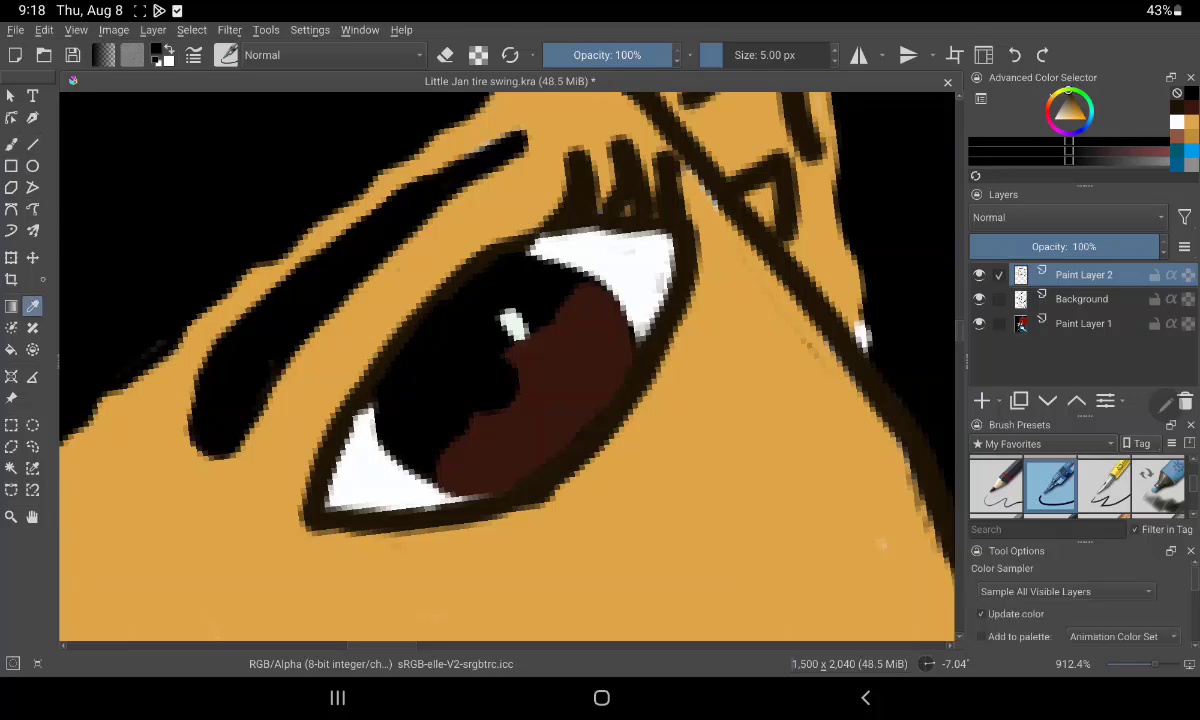
{"action": "left_click_drag", "start_coordinate": [633, 222], "coordinate": [587, 202]}
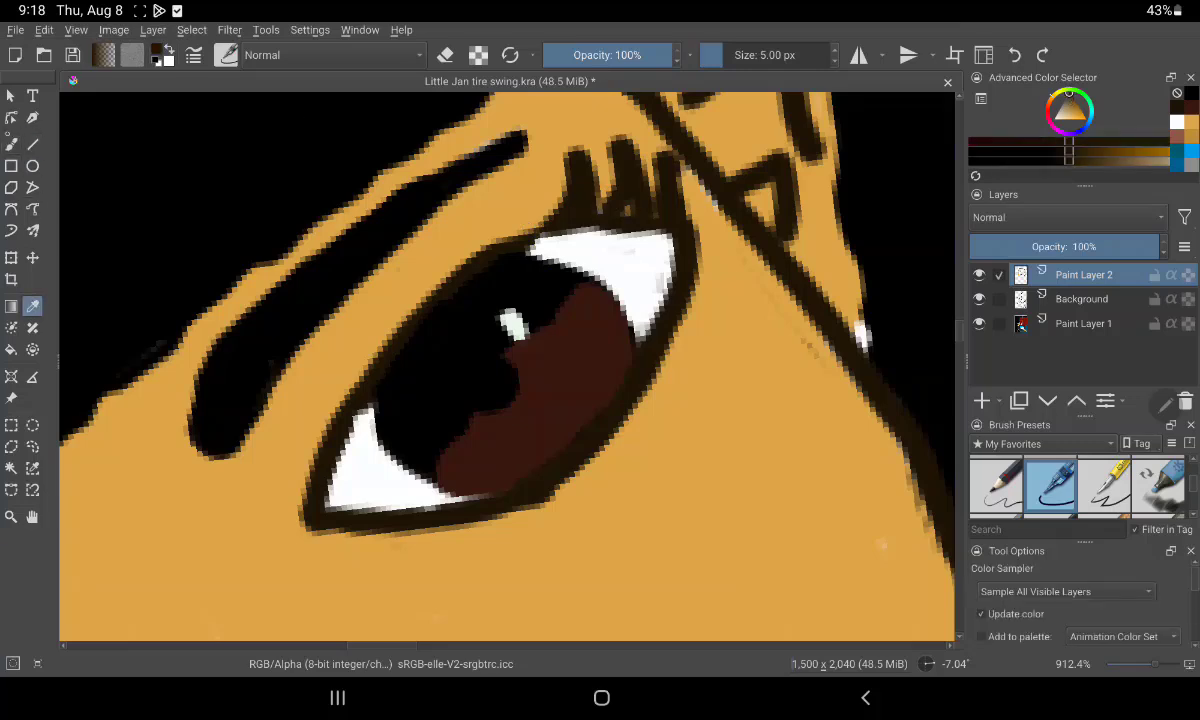
{"action": "key", "text": "b"}
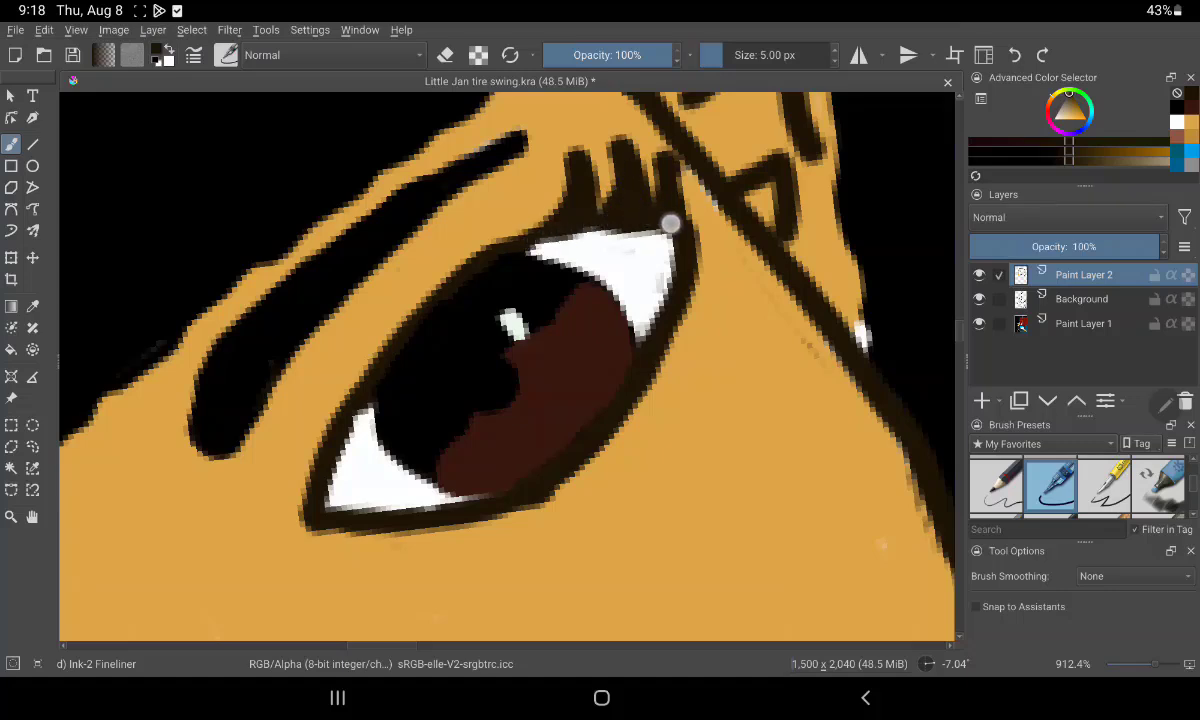
{"action": "left_click_drag", "start_coordinate": [565, 241], "coordinate": [495, 248]}
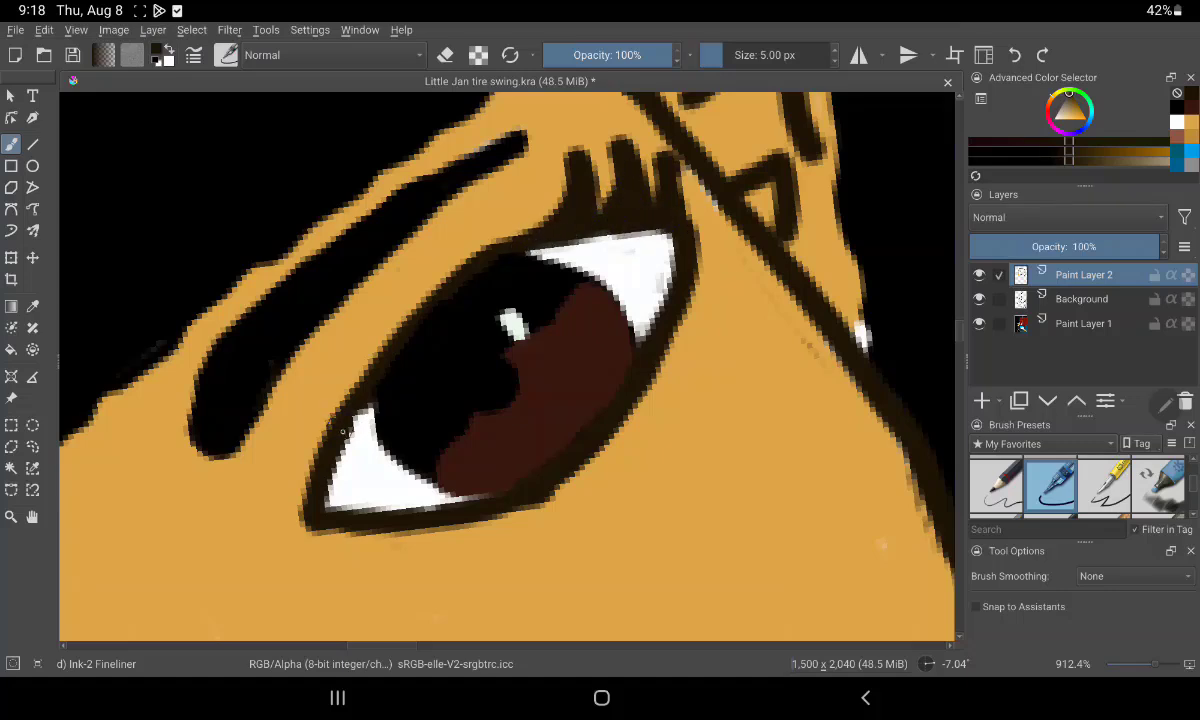
{"action": "left_click_drag", "start_coordinate": [550, 209], "coordinate": [590, 97]}
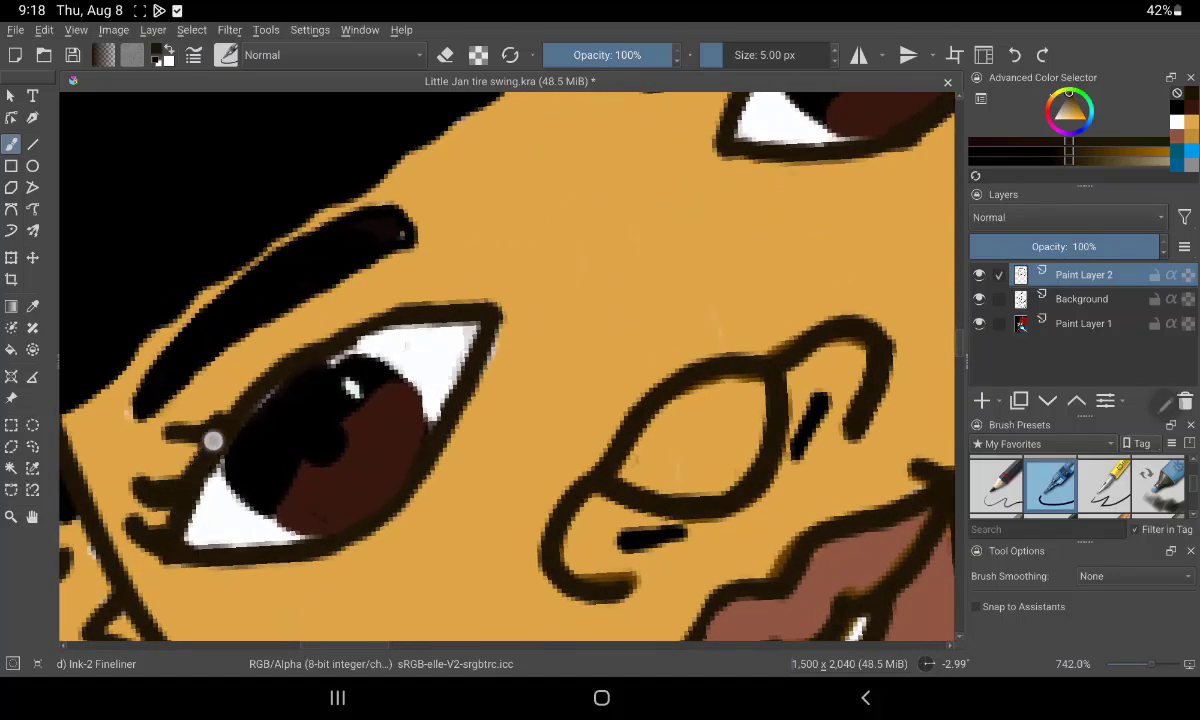
Thicken the other eye's upper eyelid in black and trim its outer corner in skin orange
{"action": "left_click_drag", "start_coordinate": [256, 396], "coordinate": [483, 301]}
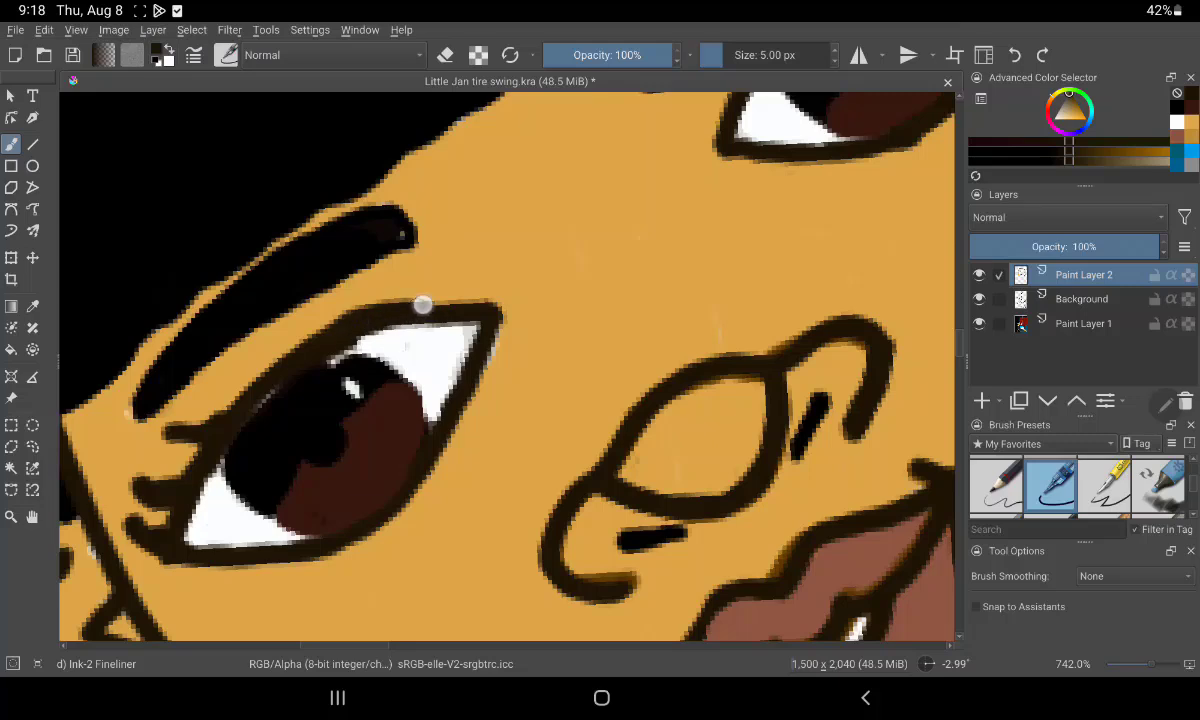
{"action": "left_click_drag", "start_coordinate": [409, 303], "coordinate": [449, 275]}
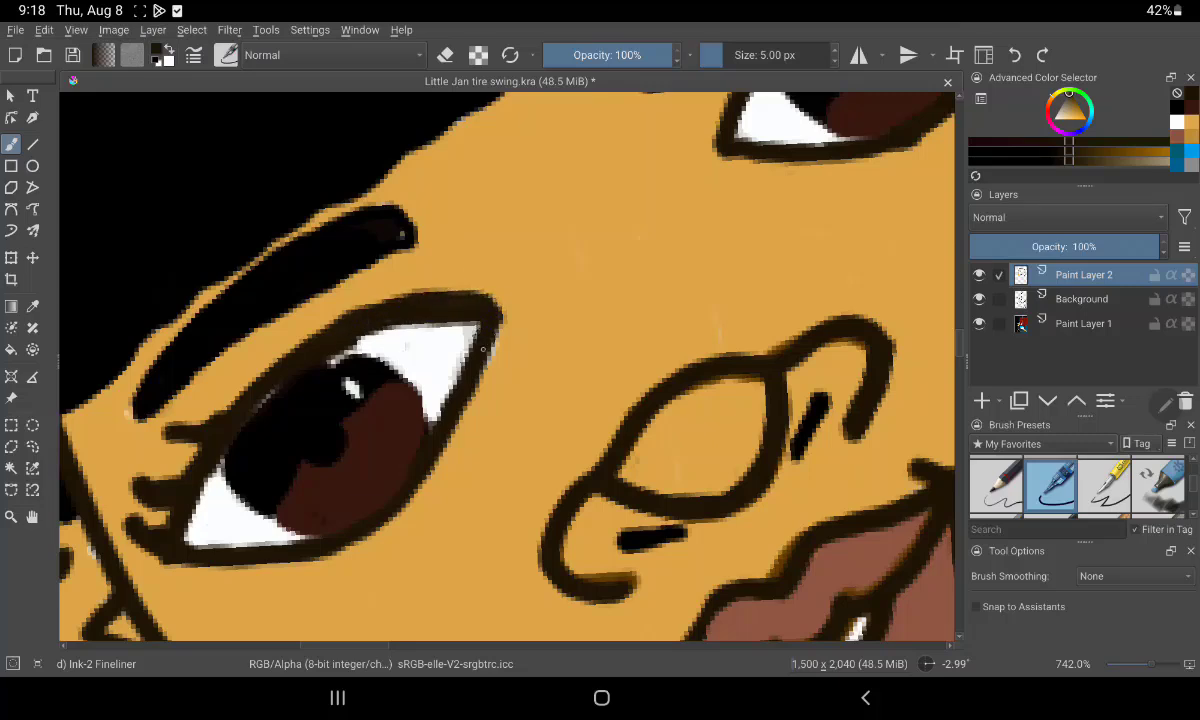
{"action": "left_click", "coordinate": [1072, 112]}
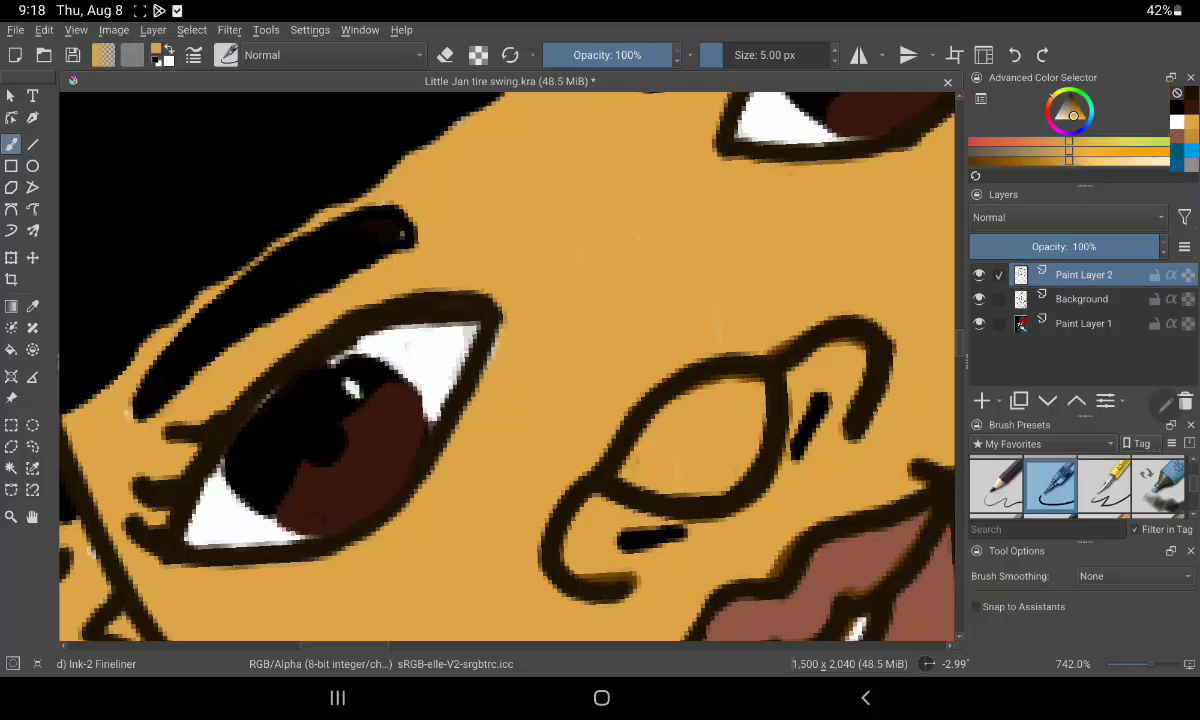
{"action": "left_click_drag", "start_coordinate": [508, 356], "coordinate": [513, 291]}
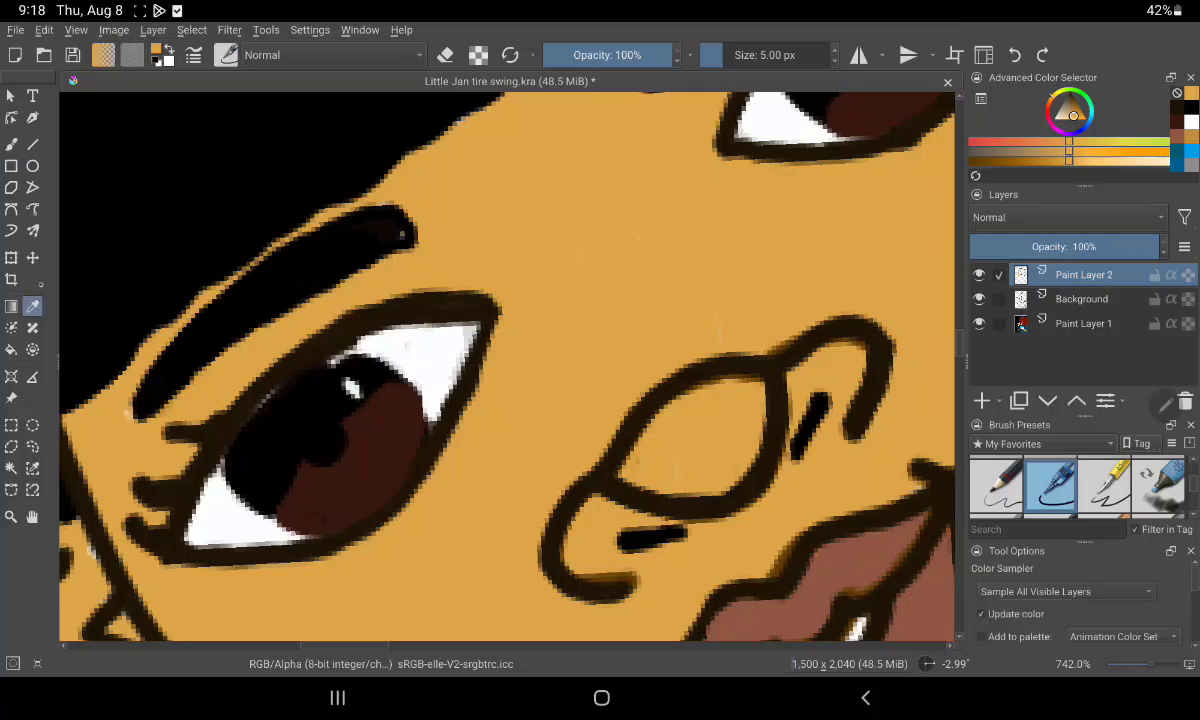
Extend the pupil in black, trim its upper-right edge in skin orange, and darken the nostril in dark brown
{"action": "key", "text": "d"}
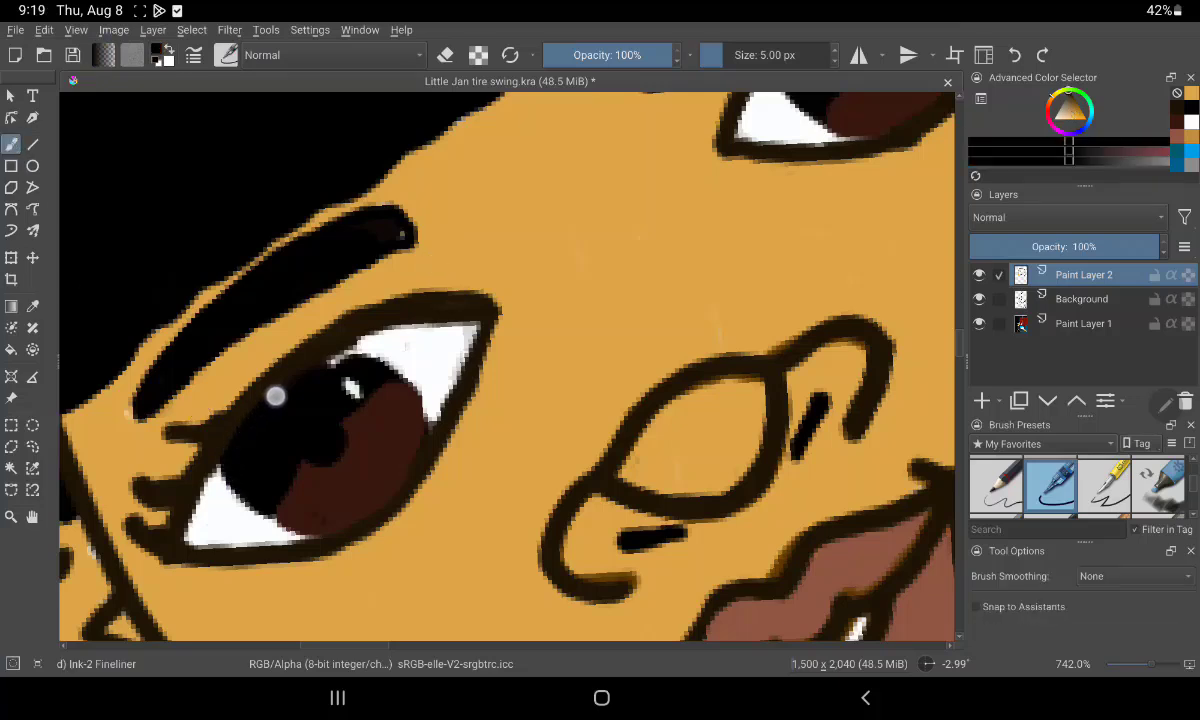
{"action": "mouse_move", "coordinate": [337, 359]}
{"action": "left_mouse_down"}
{"action": "mouse_move", "coordinate": [366, 352]}
{"action": "mouse_move", "coordinate": [411, 399]}
{"action": "left_mouse_up"}
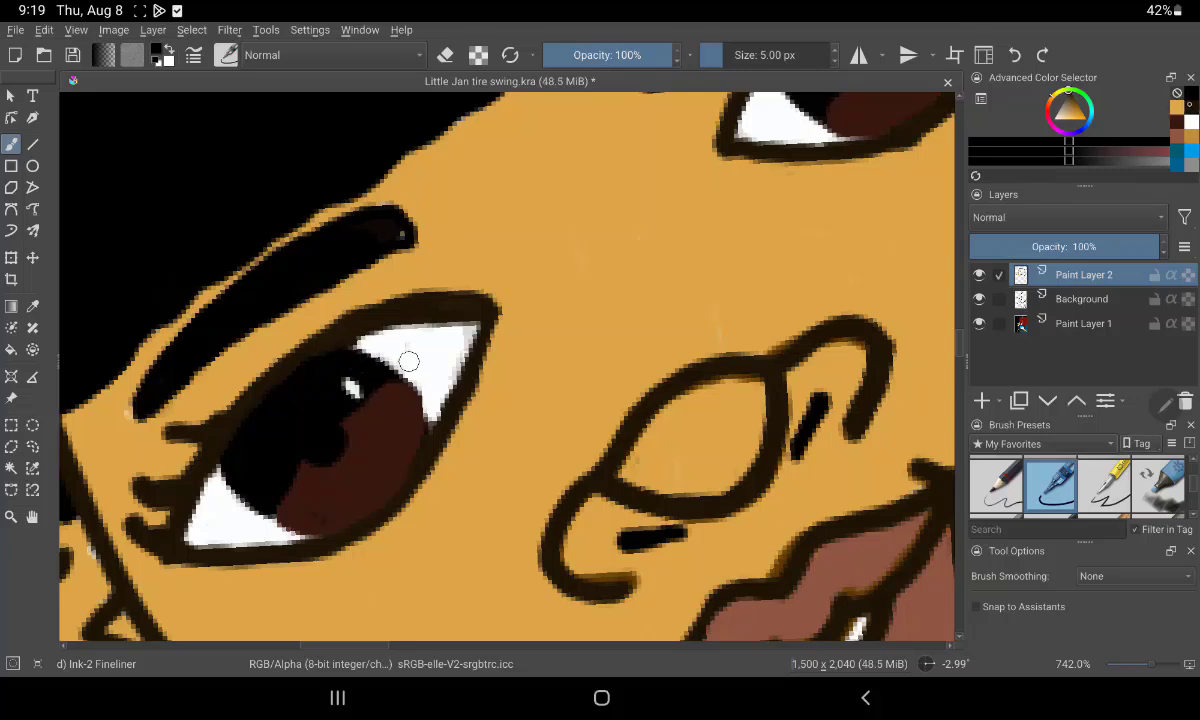
{"action": "left_click", "coordinate": [396, 434], "text": "ctrl"}
{"action": "mouse_move", "coordinate": [418, 403]}
{"action": "left_mouse_down"}
{"action": "mouse_move", "coordinate": [425, 391]}
{"action": "mouse_move", "coordinate": [423, 418]}
{"action": "mouse_move", "coordinate": [392, 398]}
{"action": "left_mouse_up"}
{"action": "left_click", "coordinate": [400, 440], "text": "ctrl"}
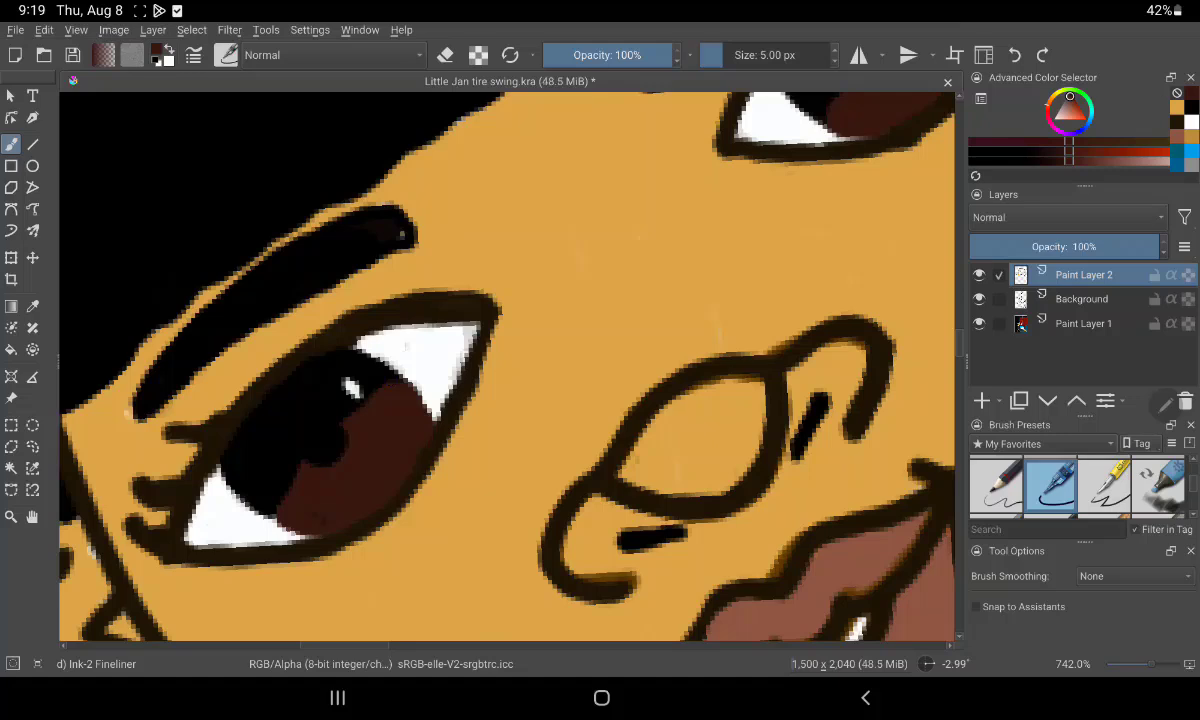
{"action": "left_click_drag", "start_coordinate": [584, 566], "coordinate": [643, 579]}
{"action": "left_click", "coordinate": [865, 144], "text": "ctrl"}
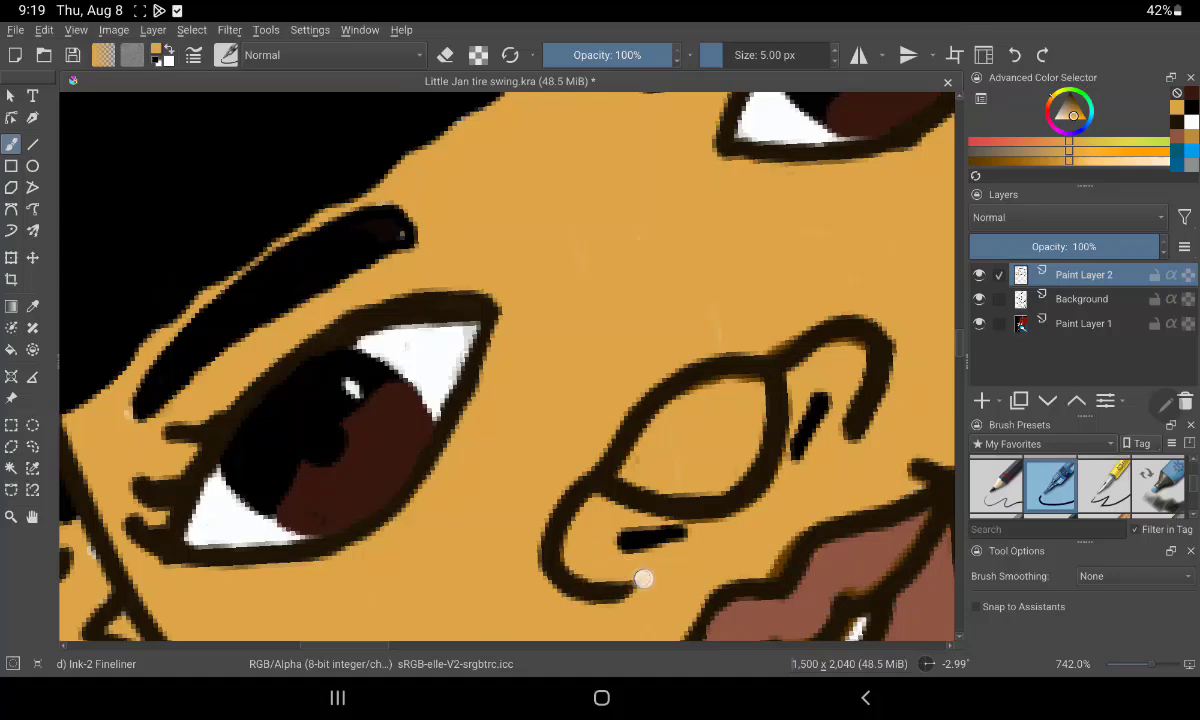
Zoom in and smooth the first ear's upper-right and left outlines with skin orange
{"action": "scroll", "coordinate": [725, 330], "scroll_direction": "down", "scroll_amount": 10}
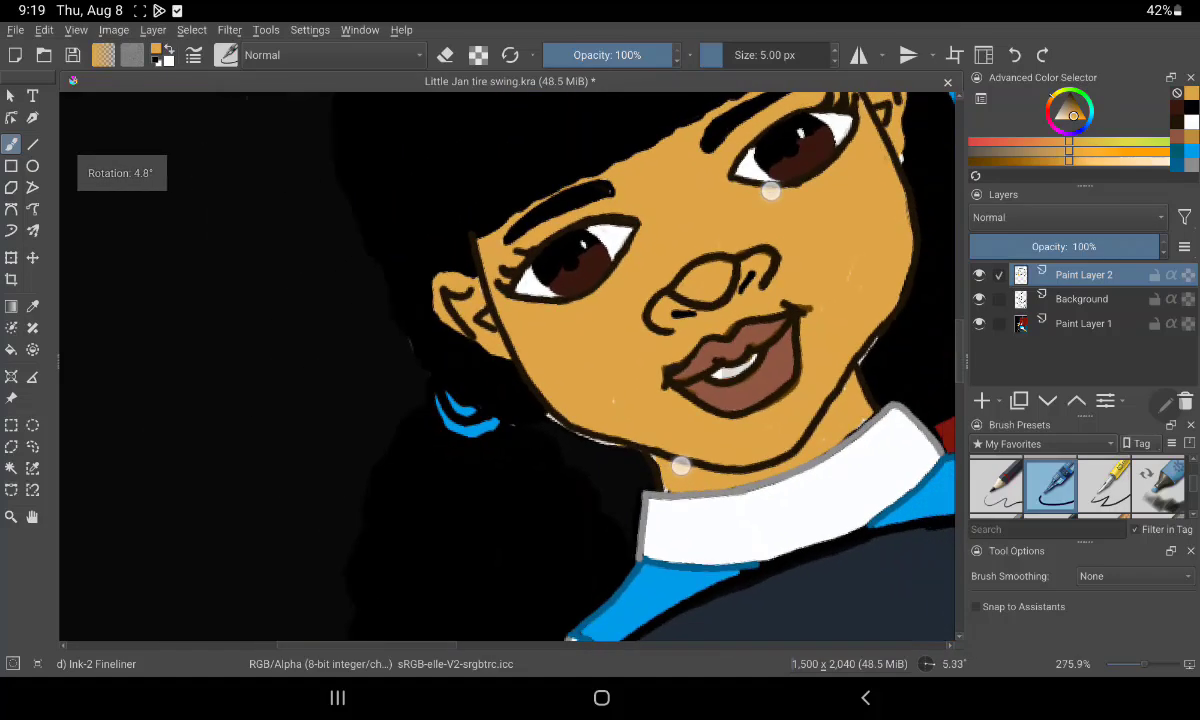
{"action": "scroll", "coordinate": [725, 330], "scroll_direction": "up", "scroll_amount": 2}
{"action": "scroll", "coordinate": [725, 330], "scroll_direction": "up", "scroll_amount": 2}
{"action": "scroll", "coordinate": [725, 330], "scroll_direction": "up", "scroll_amount": 3}
{"action": "scroll", "coordinate": [725, 330], "scroll_direction": "up", "scroll_amount": 3}
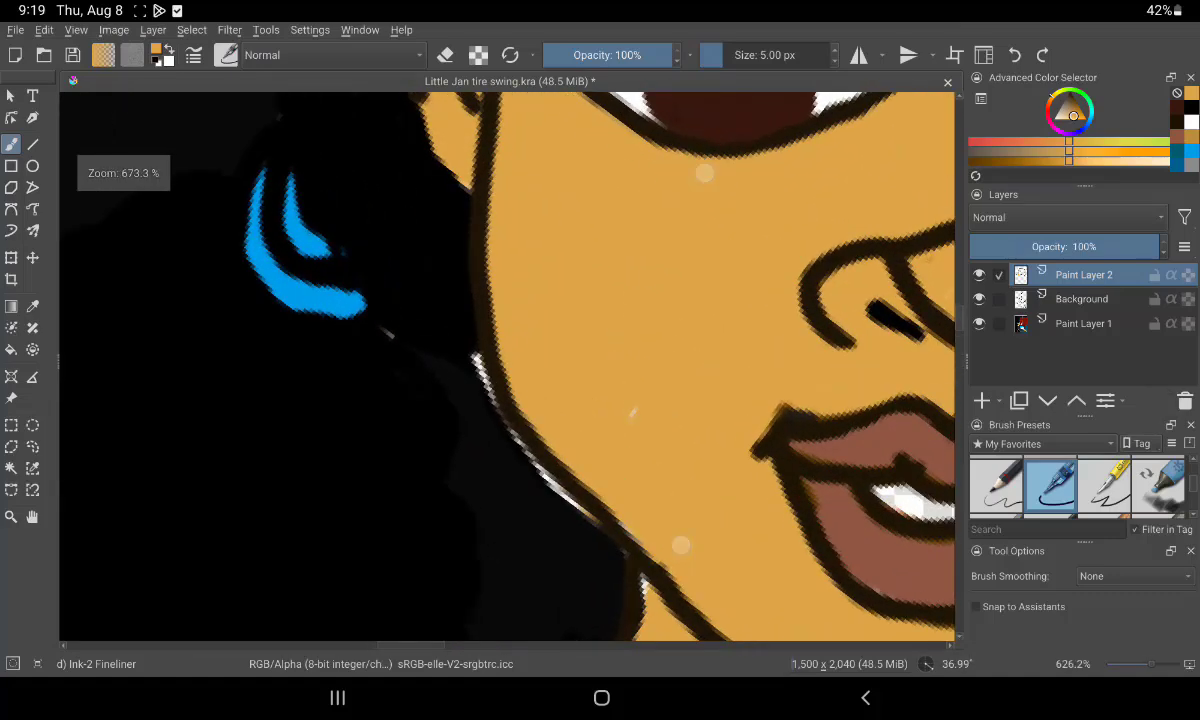
{"action": "scroll", "coordinate": [693, 360], "scroll_direction": "up", "scroll_amount": 1}
{"action": "scroll", "coordinate": [693, 360], "scroll_direction": "up", "scroll_amount": 2}
{"action": "scroll", "coordinate": [693, 360], "scroll_direction": "up", "scroll_amount": 1}
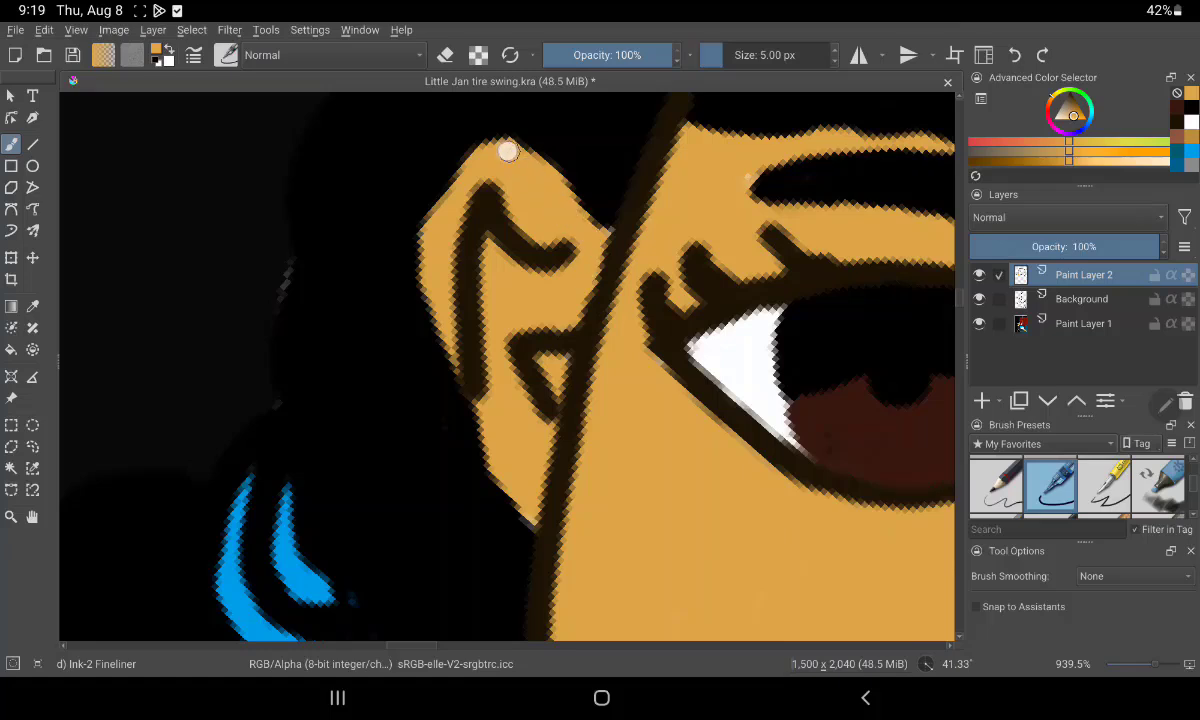
{"action": "left_click_drag", "start_coordinate": [508, 150], "coordinate": [563, 195]}
{"action": "mouse_move", "coordinate": [468, 142]}
{"action": "left_mouse_down"}
{"action": "mouse_move", "coordinate": [482, 161]}
{"action": "mouse_move", "coordinate": [420, 254]}
{"action": "mouse_move", "coordinate": [439, 348]}
{"action": "mouse_move", "coordinate": [501, 485]}
{"action": "left_mouse_up"}
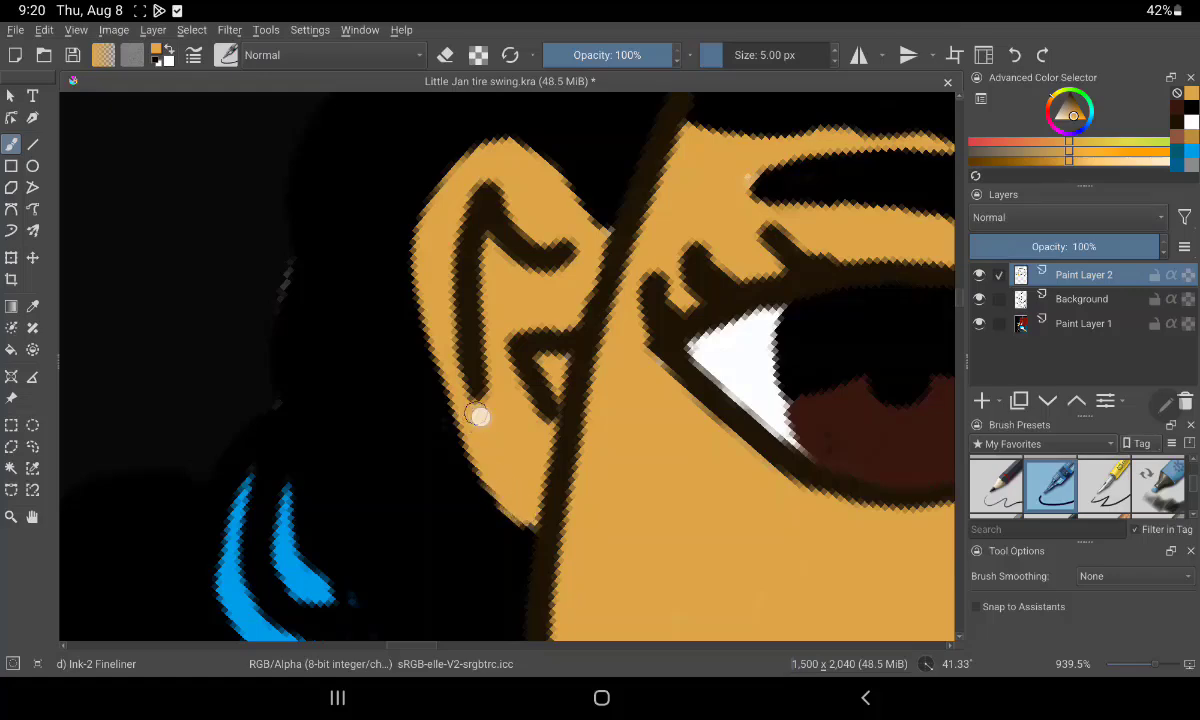
Smooth the other ear's jagged rim in skin orange, undoing one overshooting stroke
{"action": "left_click_drag", "start_coordinate": [700, 540], "coordinate": [501, 525]}
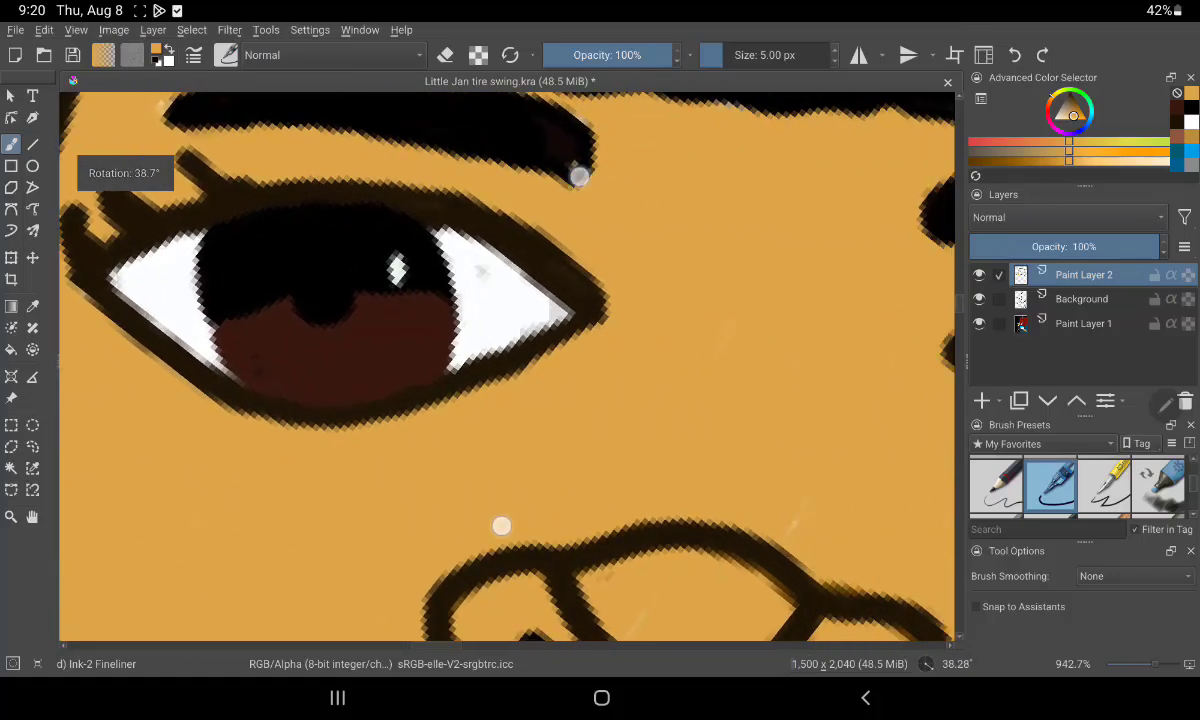
{"action": "left_click_drag", "start_coordinate": [865, 360], "coordinate": [315, 290]}
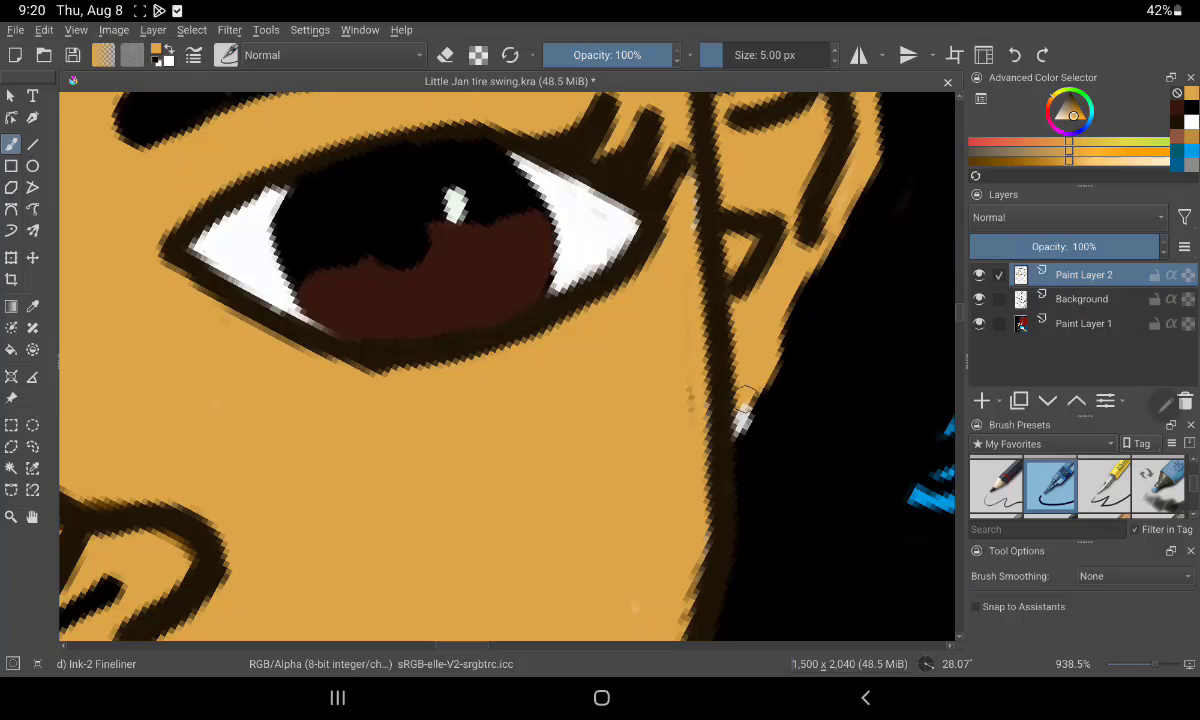
{"action": "mouse_move", "coordinate": [755, 410]}
{"action": "left_mouse_down"}
{"action": "mouse_move", "coordinate": [790, 324]}
{"action": "mouse_move", "coordinate": [745, 415]}
{"action": "mouse_move", "coordinate": [817, 273]}
{"action": "mouse_move", "coordinate": [824, 100]}
{"action": "left_mouse_up"}
{"action": "left_click_drag", "start_coordinate": [723, 254], "coordinate": [723, 449]}
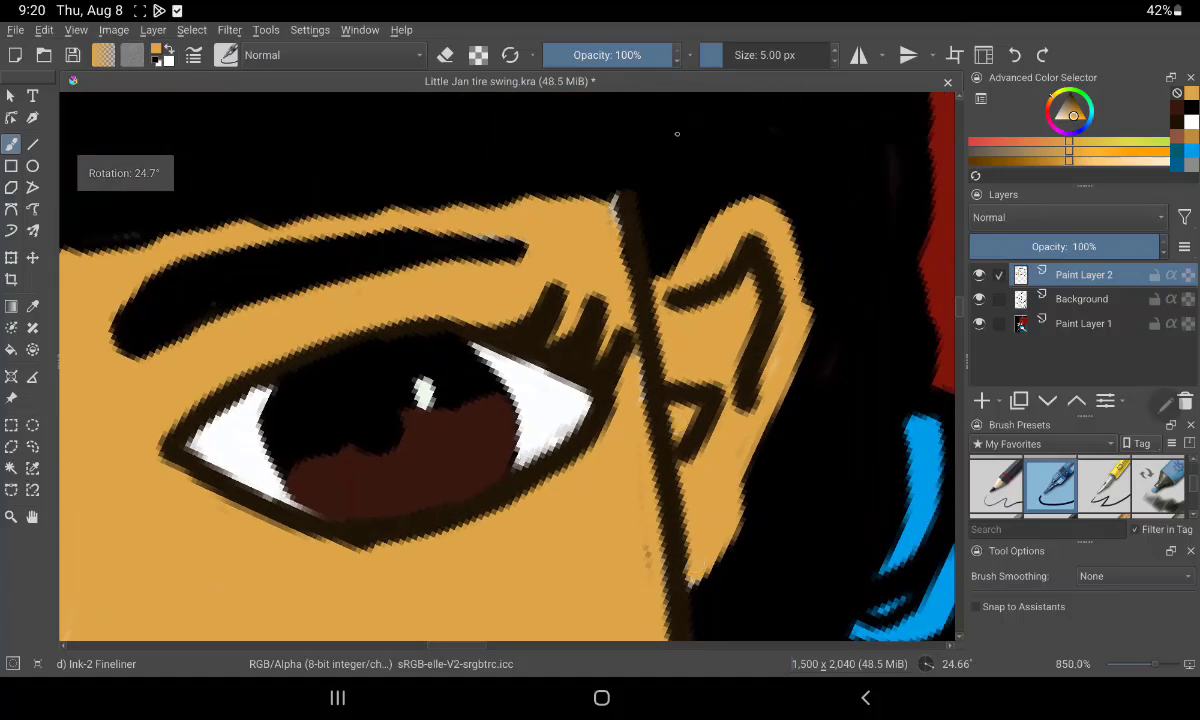
{"action": "mouse_move", "coordinate": [673, 261]}
{"action": "left_mouse_down"}
{"action": "mouse_move", "coordinate": [723, 209]}
{"action": "mouse_move", "coordinate": [804, 247]}
{"action": "mouse_move", "coordinate": [806, 343]}
{"action": "mouse_move", "coordinate": [771, 423]}
{"action": "mouse_move", "coordinate": [809, 287]}
{"action": "mouse_move", "coordinate": [779, 421]}
{"action": "left_mouse_up"}
{"action": "key", "text": "ctrl+z"}
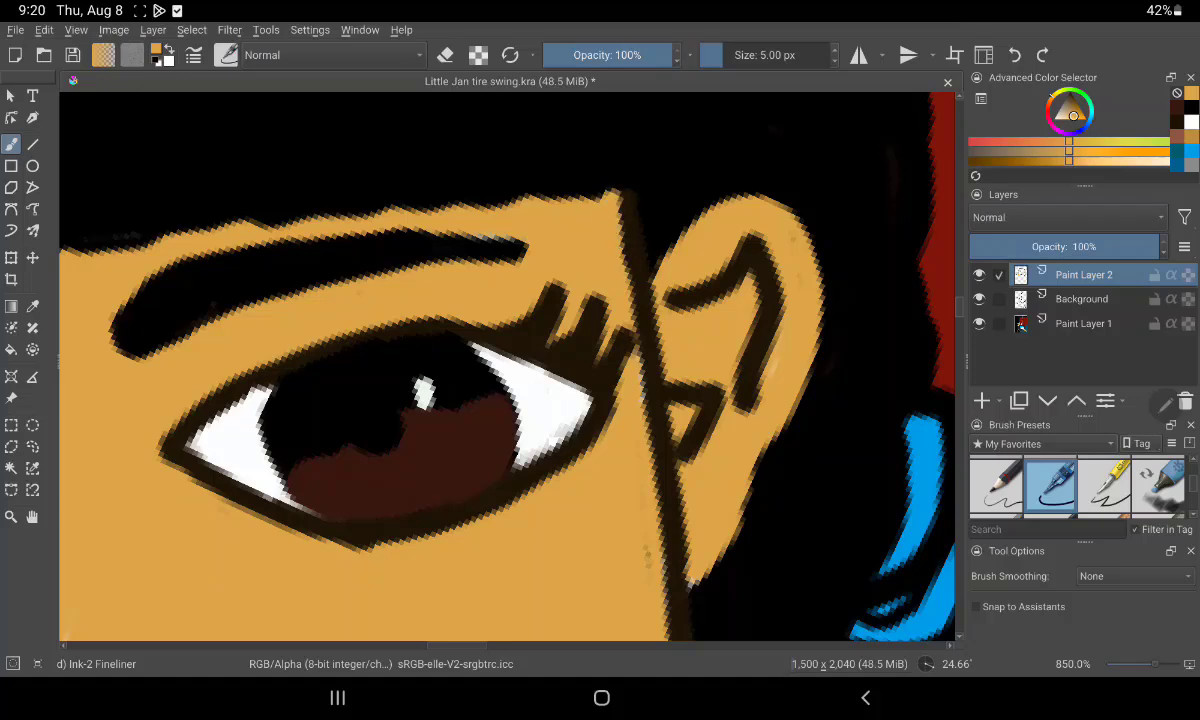
{"action": "scroll", "coordinate": [740, 420], "scroll_direction": "down", "scroll_amount": 5}
{"action": "scroll", "coordinate": [740, 420], "scroll_direction": "down", "scroll_amount": 2}
{"action": "scroll", "coordinate": [740, 420], "scroll_direction": "down", "scroll_amount": 1}
Sample black from the hair and paint over the white fringe along the hair edge beside the jaw
{"action": "scroll", "coordinate": [740, 420], "scroll_direction": "down", "scroll_amount": 2}
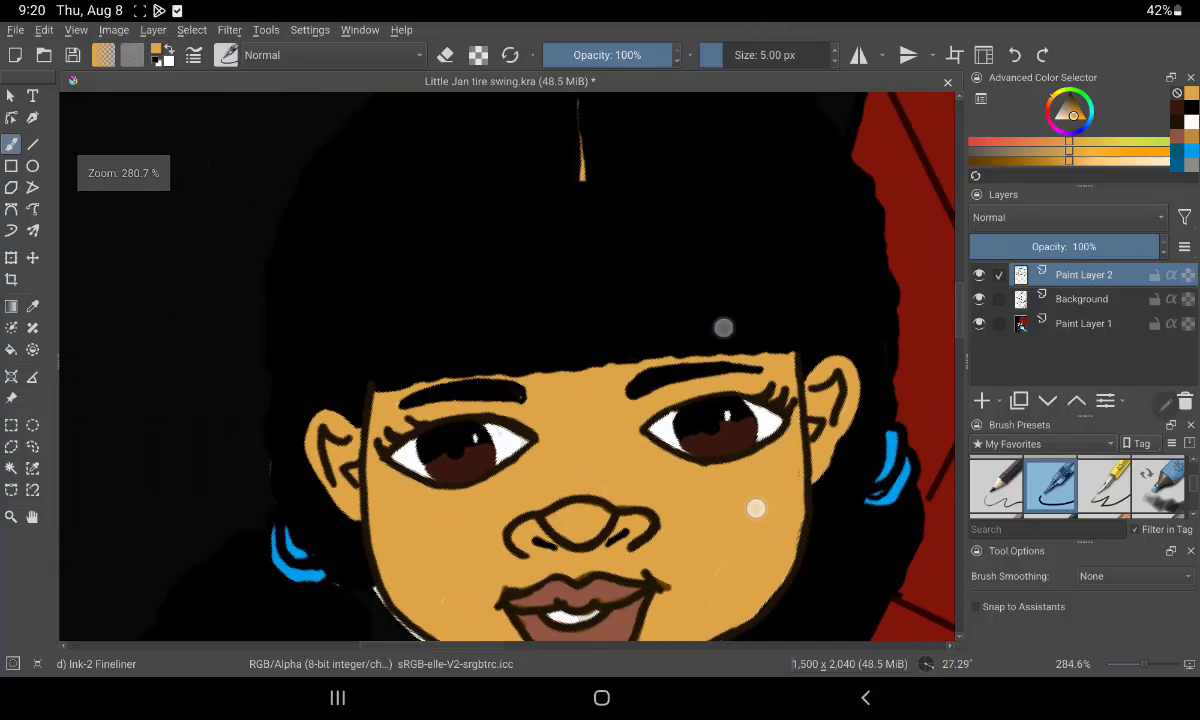
{"action": "scroll", "coordinate": [739, 417], "scroll_direction": "down", "scroll_amount": 2}
{"action": "scroll", "coordinate": [723, 368], "scroll_direction": "down", "scroll_amount": 5}
{"action": "scroll", "coordinate": [770, 340], "scroll_direction": "down", "scroll_amount": 2}
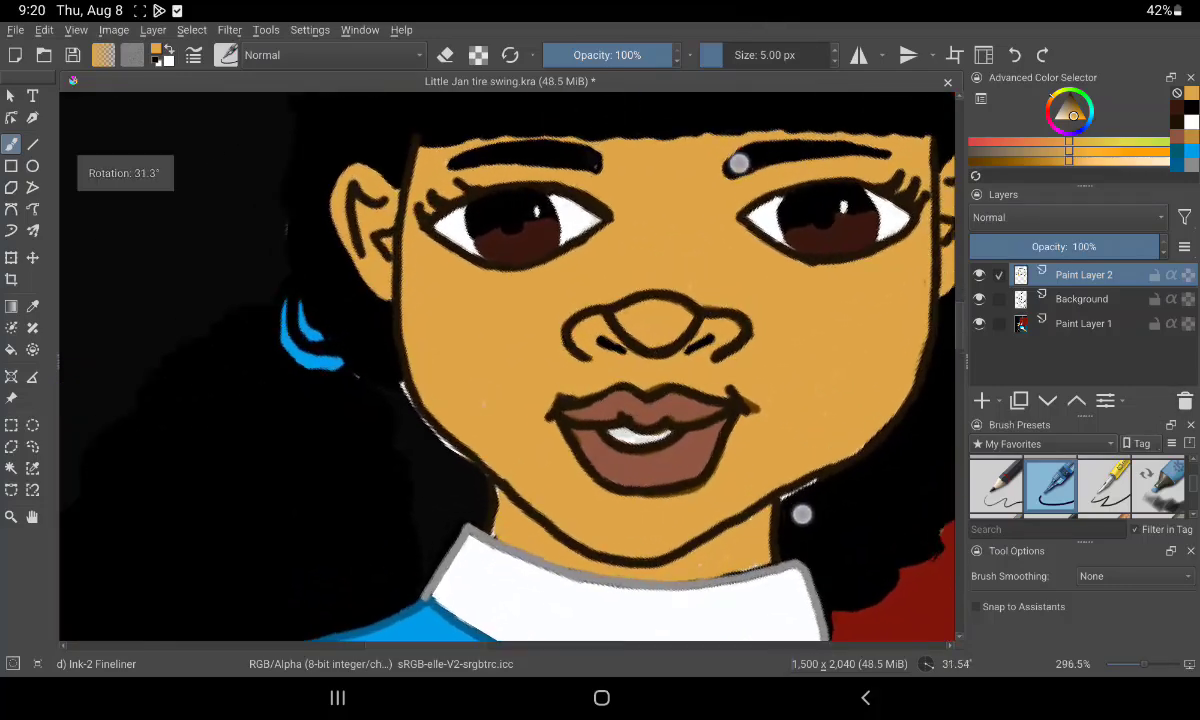
{"action": "scroll", "coordinate": [770, 338], "scroll_direction": "up", "scroll_amount": 3}
{"action": "scroll", "coordinate": [640, 415], "scroll_direction": "up", "scroll_amount": 3}
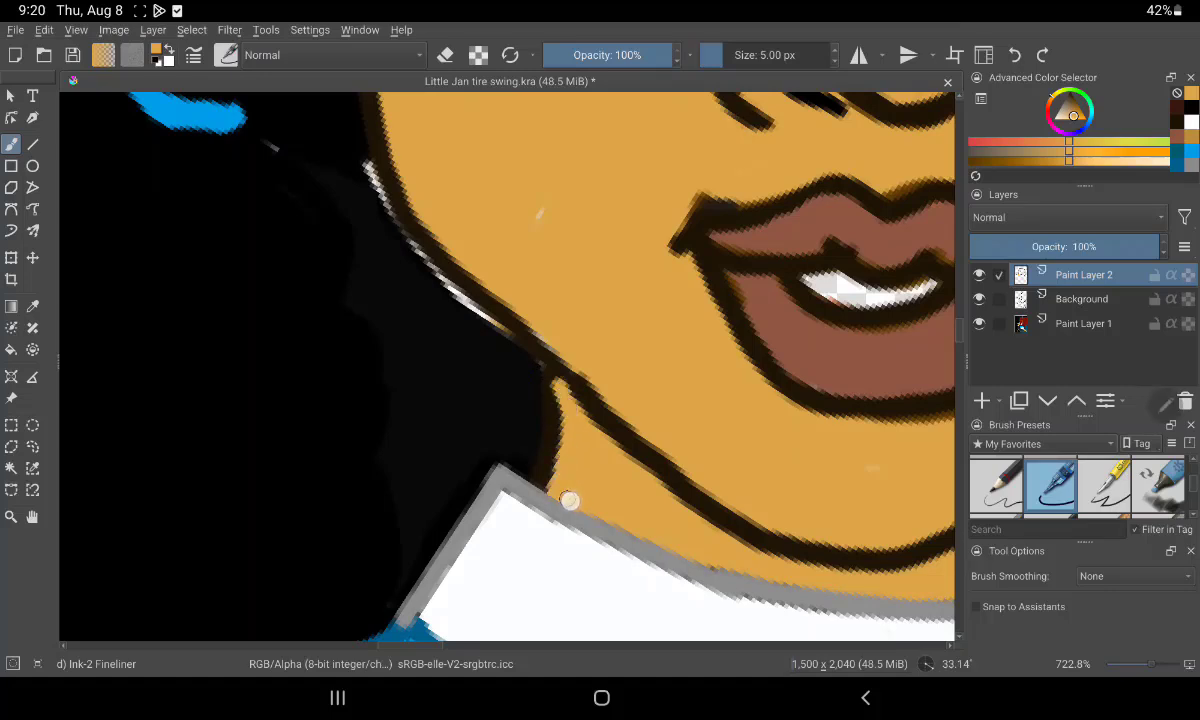
{"action": "left_click", "coordinate": [32, 306]}
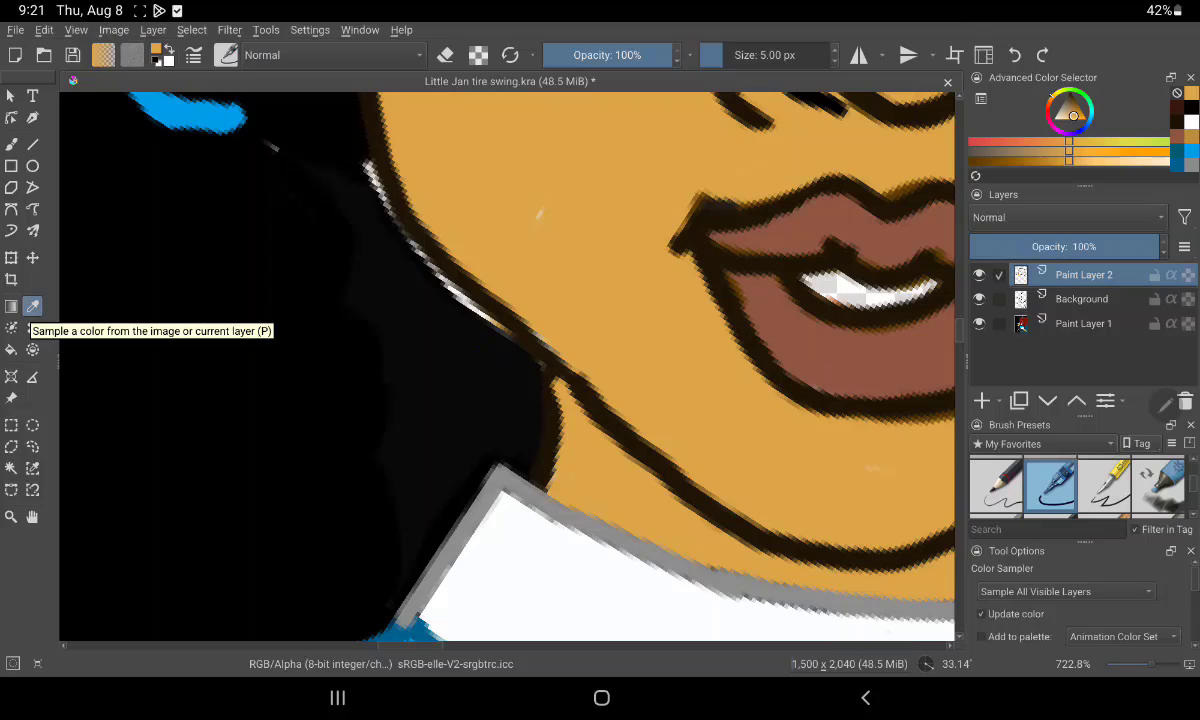
{"action": "left_click", "coordinate": [300, 350]}
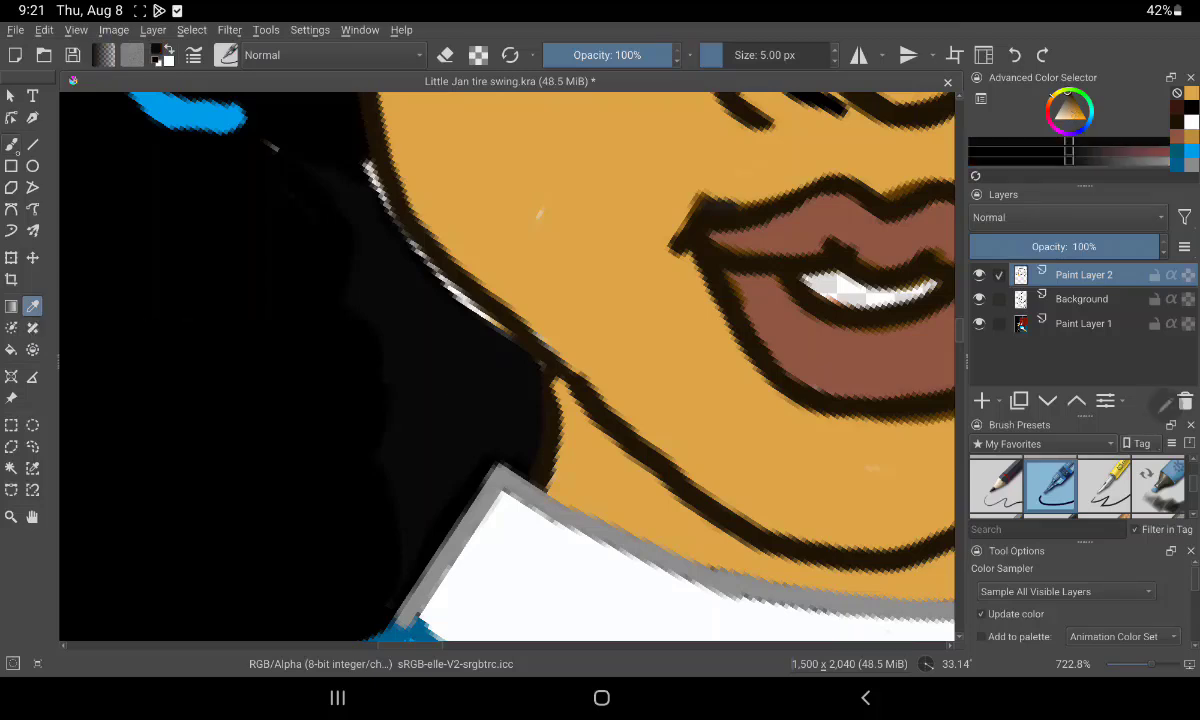
{"action": "key", "text": "b"}
{"action": "mouse_move", "coordinate": [367, 169]}
{"action": "left_mouse_down"}
{"action": "mouse_move", "coordinate": [397, 230]}
{"action": "mouse_move", "coordinate": [500, 337]}
{"action": "left_mouse_up"}
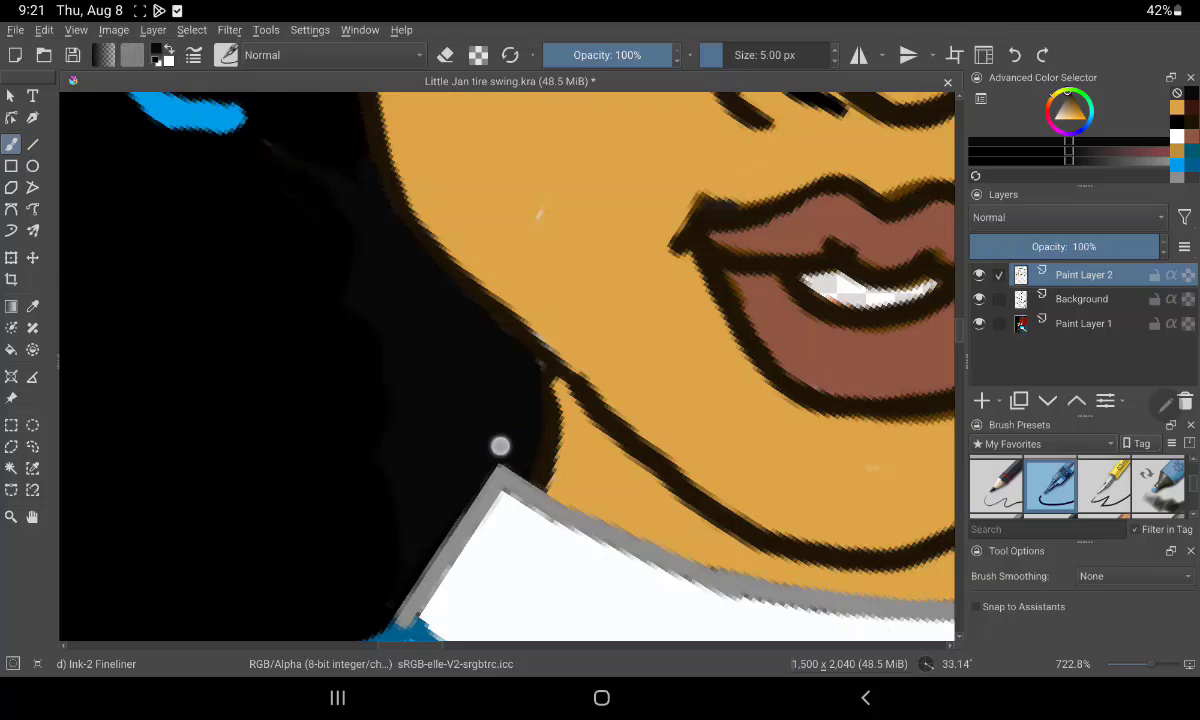
{"action": "scroll", "coordinate": [602, 602], "scroll_direction": "down", "scroll_amount": 5}
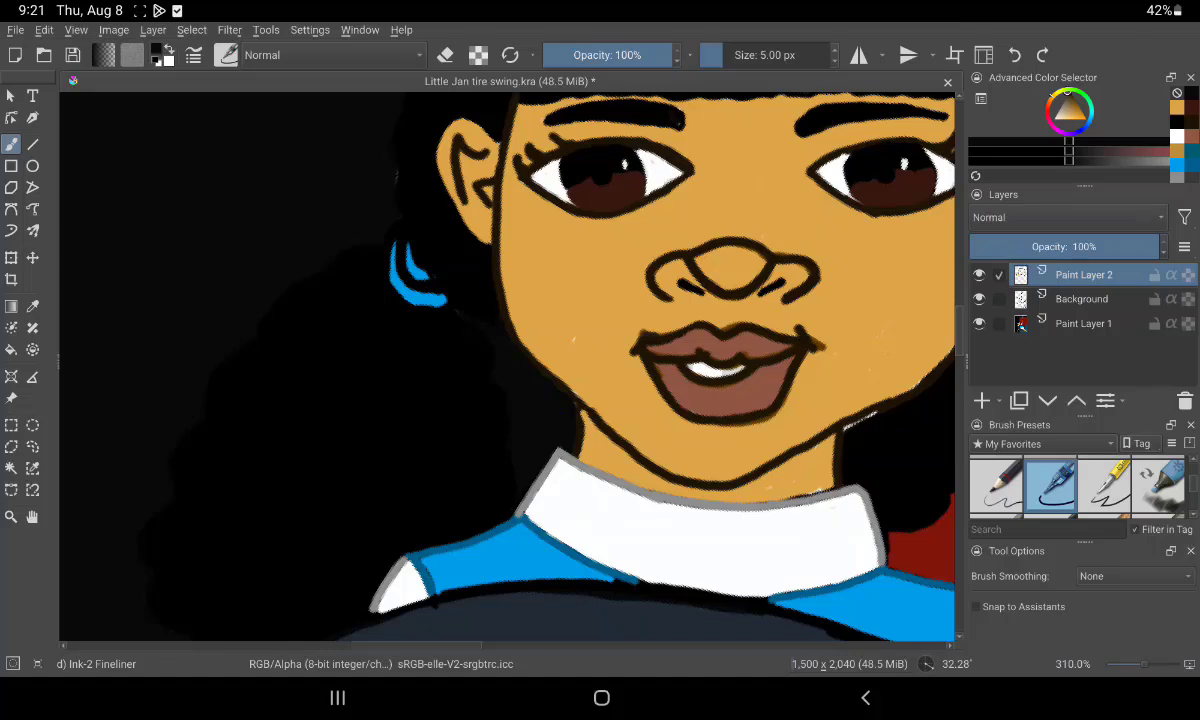
Try covering part of the nose outline in skin orange, then undo it
{"action": "left_click", "coordinate": [1177, 150]}
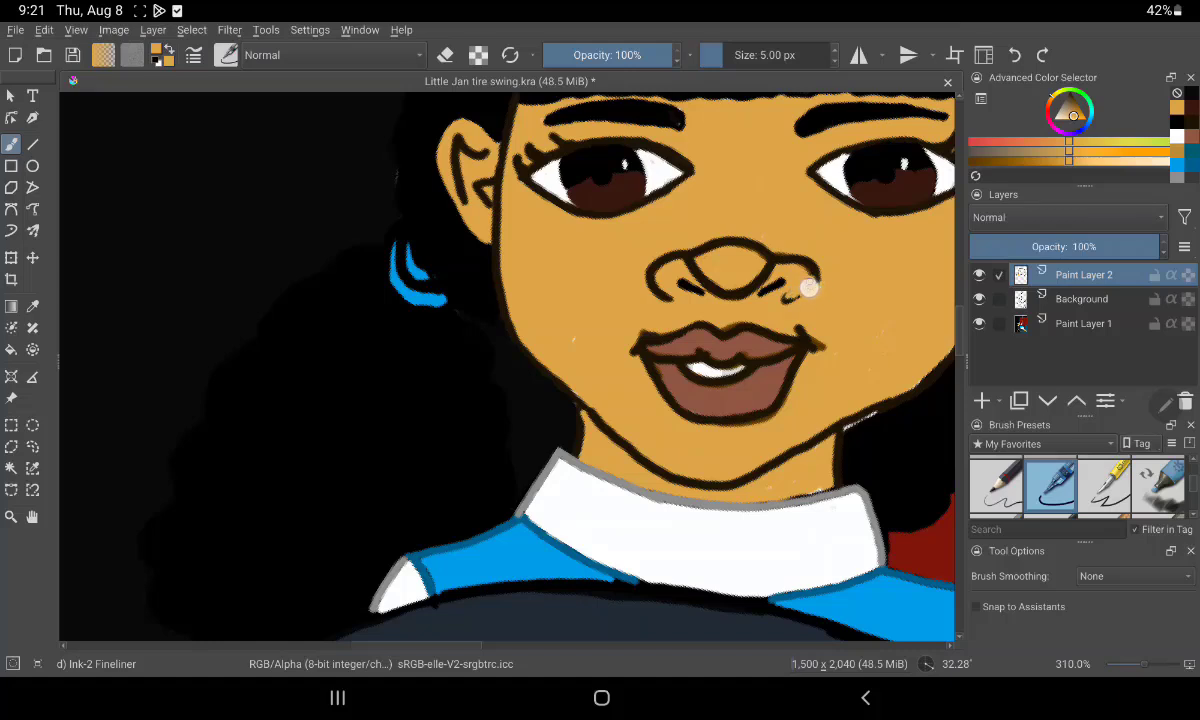
{"action": "left_click_drag", "start_coordinate": [768, 260], "coordinate": [732, 292]}
{"action": "key", "text": "ctrl+z"}
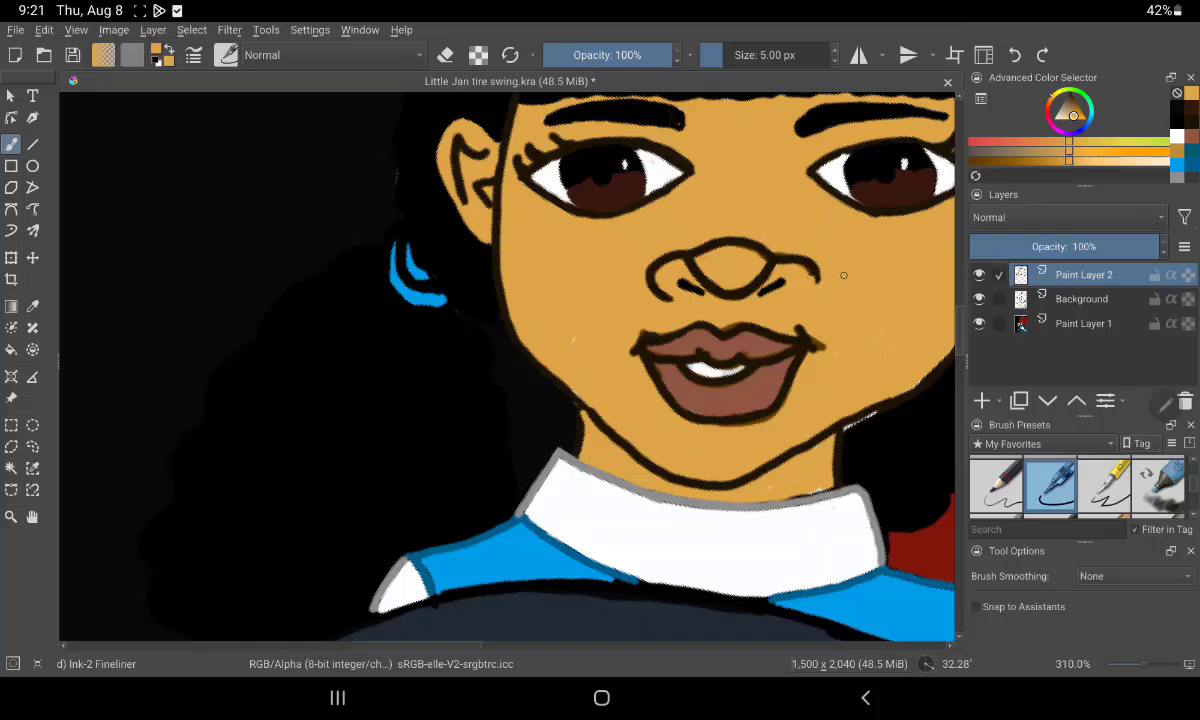
Tidy the right nostril outline in black sampled from the nose, then bring the rope and arm into view
{"action": "key", "text": "p"}
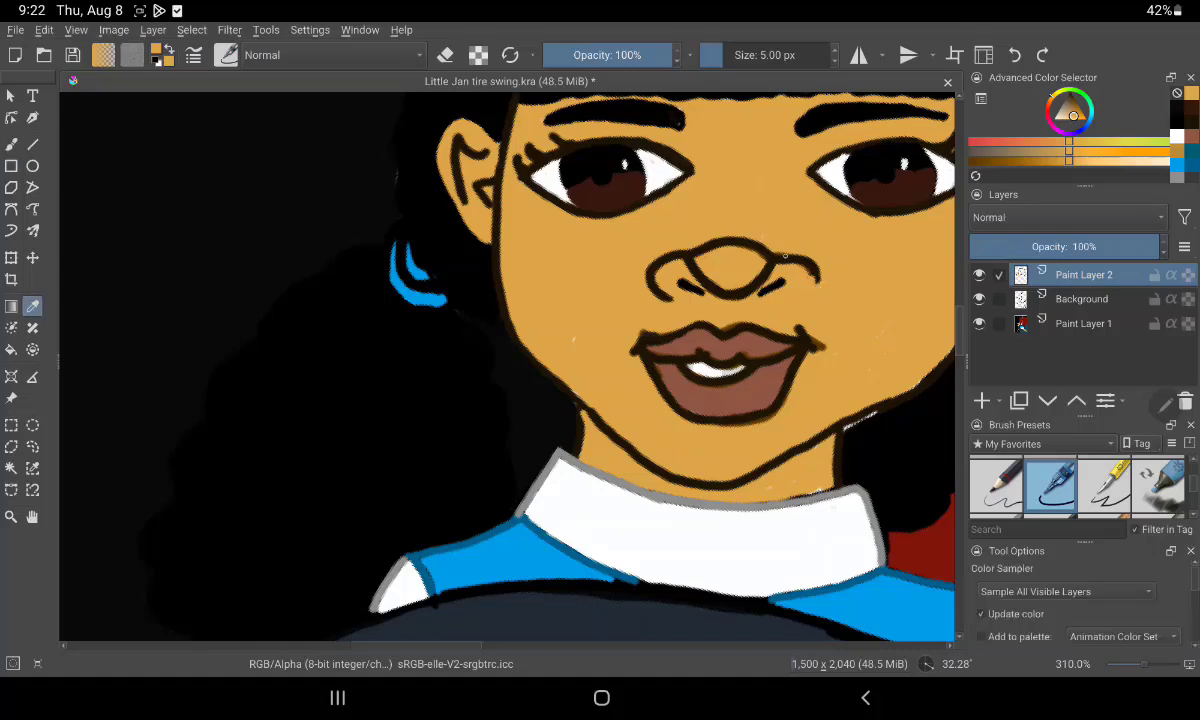
{"action": "left_click", "coordinate": [777, 257]}
{"action": "key", "text": "b"}
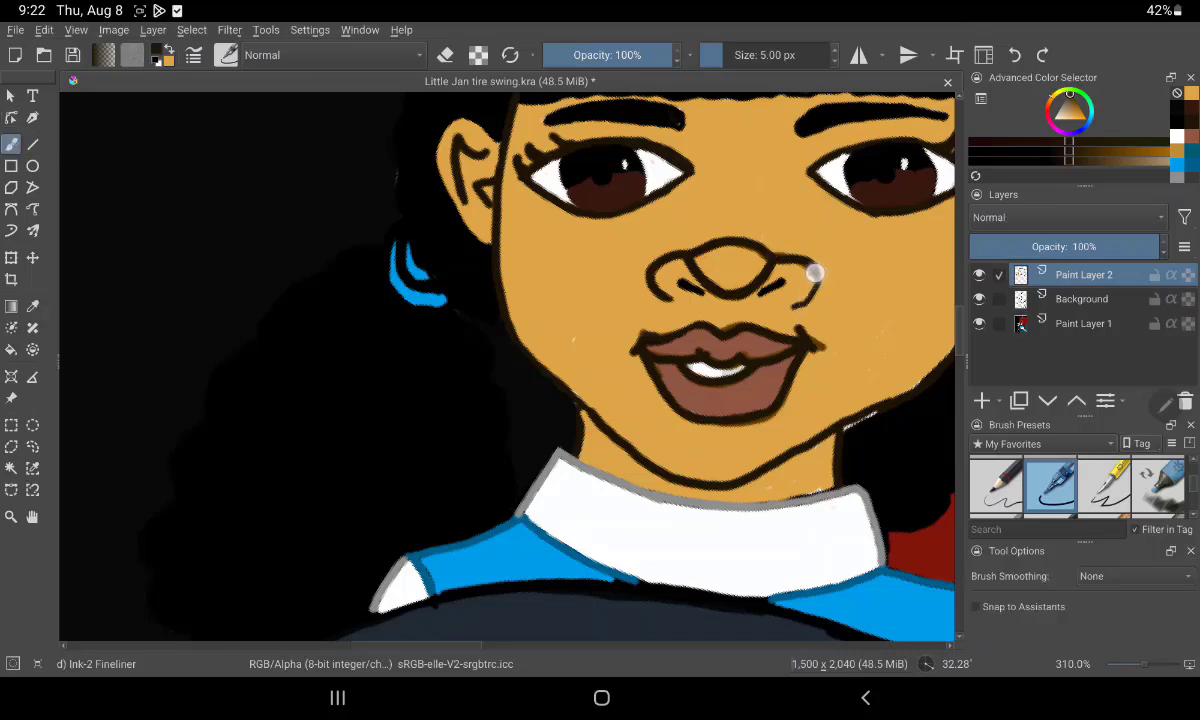
{"action": "left_click_drag", "start_coordinate": [796, 302], "coordinate": [816, 284]}
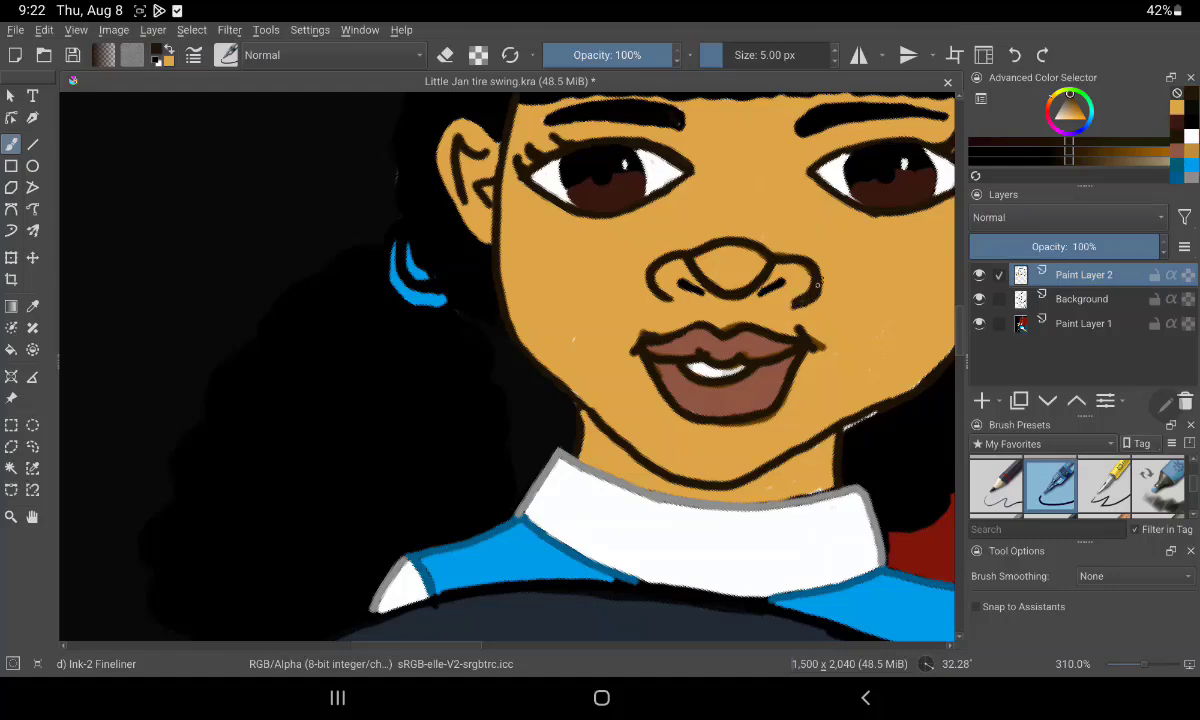
{"action": "scroll", "coordinate": [722, 332], "scroll_direction": "down", "scroll_amount": 5}
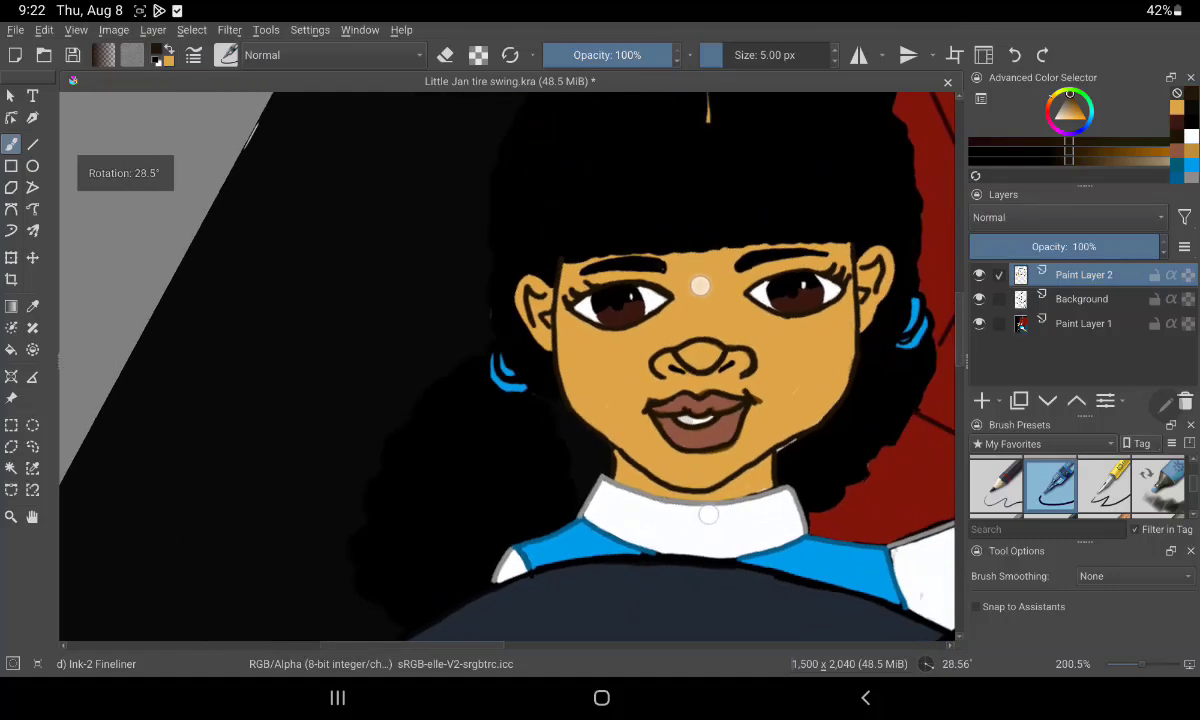
{"action": "left_click_drag", "start_coordinate": [654, 160], "coordinate": [707, 77]}
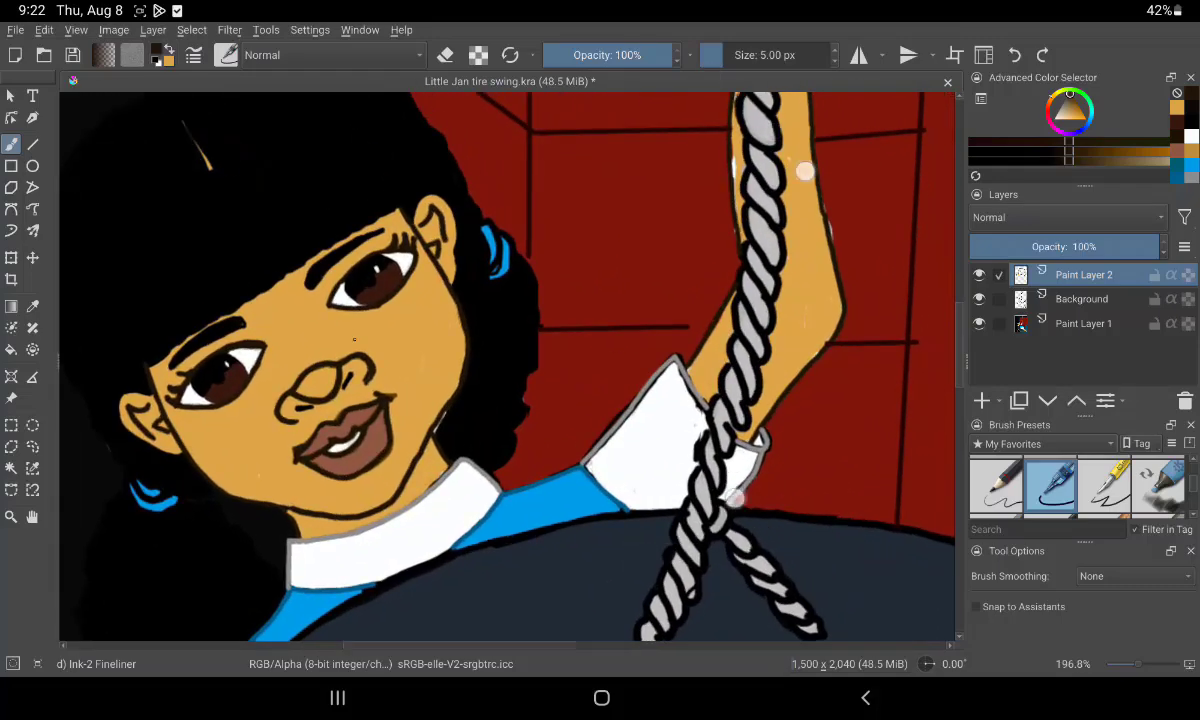
Repaint the grey and dark outline at the collar tip, then rotate closer along the collar edge
{"action": "scroll", "coordinate": [670, 315], "scroll_direction": "up", "scroll_amount": 5}
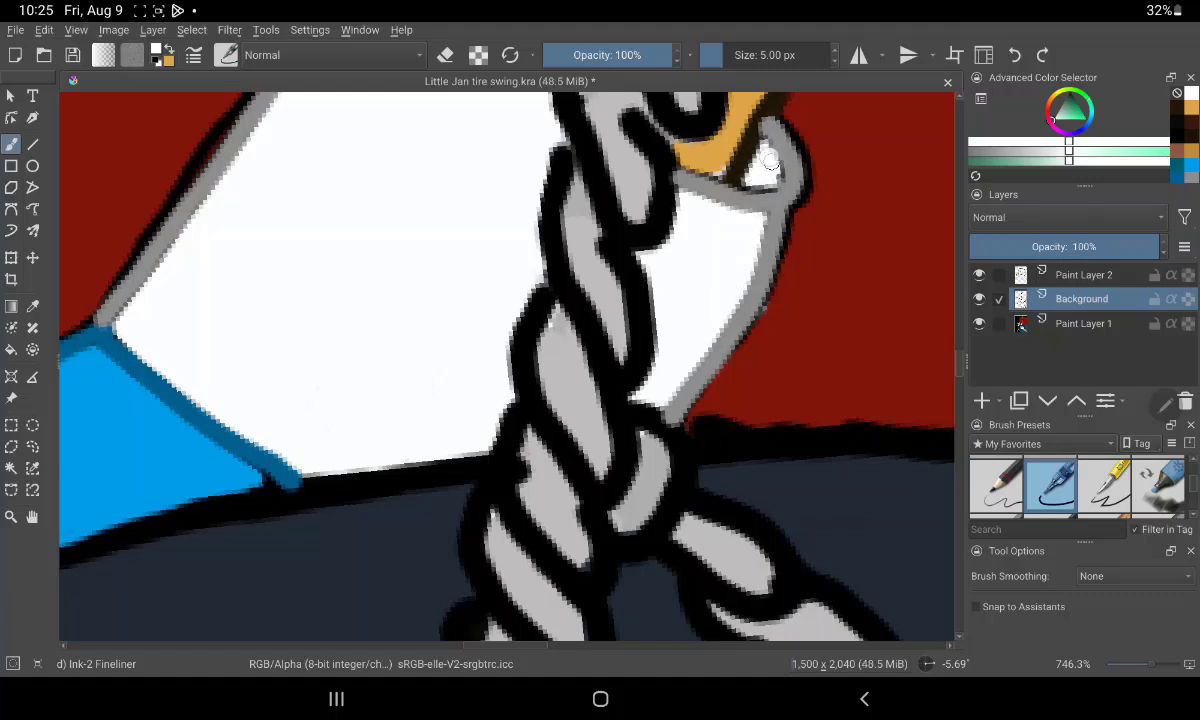
{"action": "left_click_drag", "start_coordinate": [702, 175], "coordinate": [757, 184]}
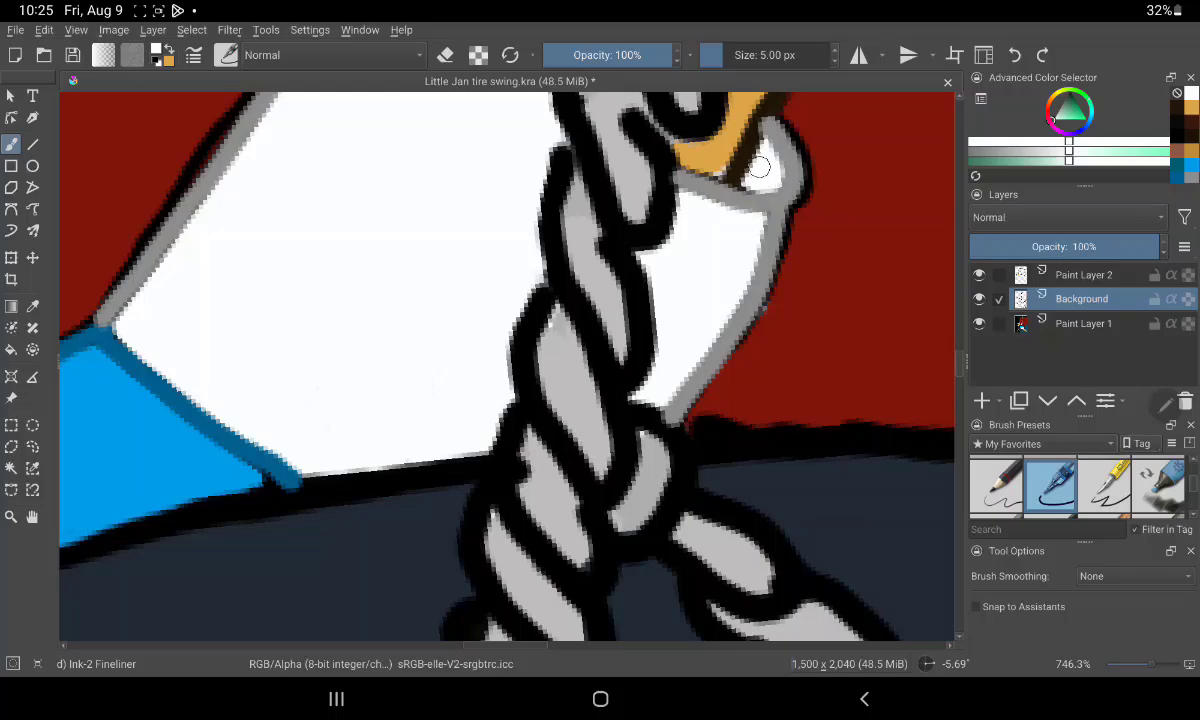
{"action": "mouse_move", "coordinate": [759, 167]}
{"action": "left_mouse_down"}
{"action": "mouse_move", "coordinate": [852, 268]}
{"action": "mouse_move", "coordinate": [723, 308]}
{"action": "mouse_move", "coordinate": [549, 289]}
{"action": "mouse_move", "coordinate": [851, 193]}
{"action": "mouse_move", "coordinate": [648, 241]}
{"action": "left_mouse_up"}
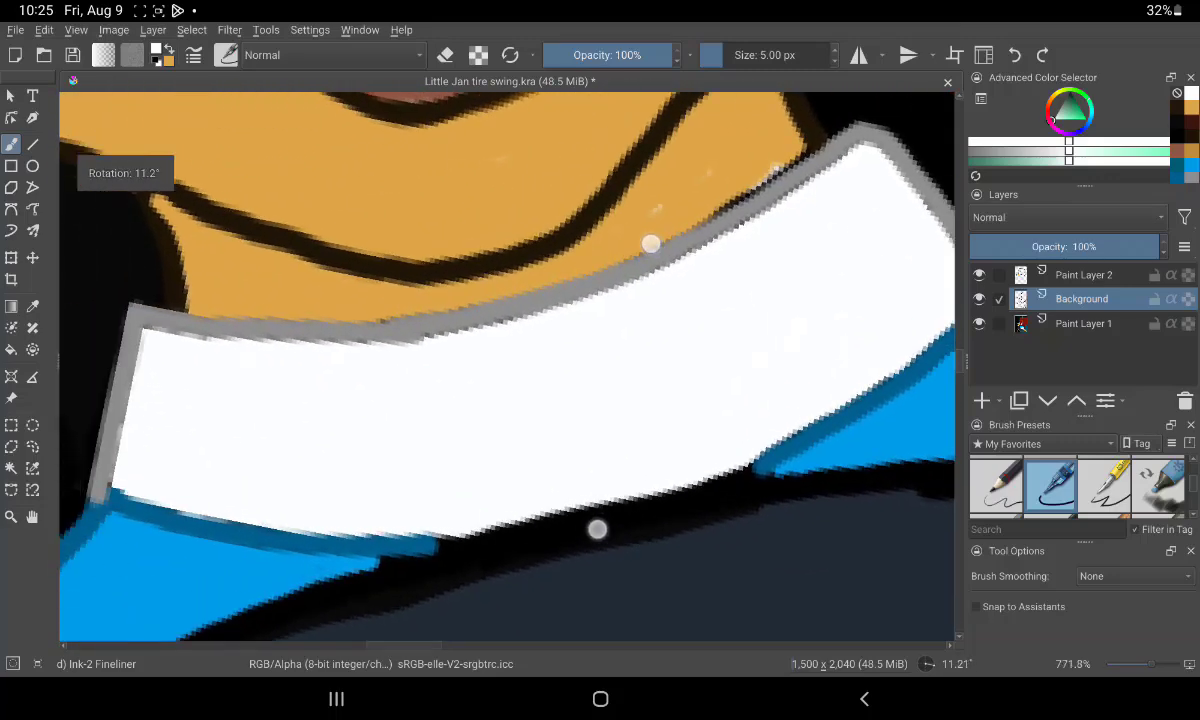
{"action": "mouse_move", "coordinate": [570, 150]}
{"action": "left_mouse_down"}
{"action": "mouse_move", "coordinate": [757, 162]}
{"action": "mouse_move", "coordinate": [677, 262]}
{"action": "mouse_move", "coordinate": [516, 252]}
{"action": "mouse_move", "coordinate": [501, 359]}
{"action": "mouse_move", "coordinate": [603, 332]}
{"action": "mouse_move", "coordinate": [585, 242]}
{"action": "mouse_move", "coordinate": [631, 193]}
{"action": "mouse_move", "coordinate": [581, 297]}
{"action": "mouse_move", "coordinate": [623, 118]}
{"action": "mouse_move", "coordinate": [619, 145]}
{"action": "mouse_move", "coordinate": [563, 110]}
{"action": "mouse_move", "coordinate": [621, 257]}
{"action": "mouse_move", "coordinate": [656, 156]}
{"action": "mouse_move", "coordinate": [790, 100]}
{"action": "left_mouse_up"}
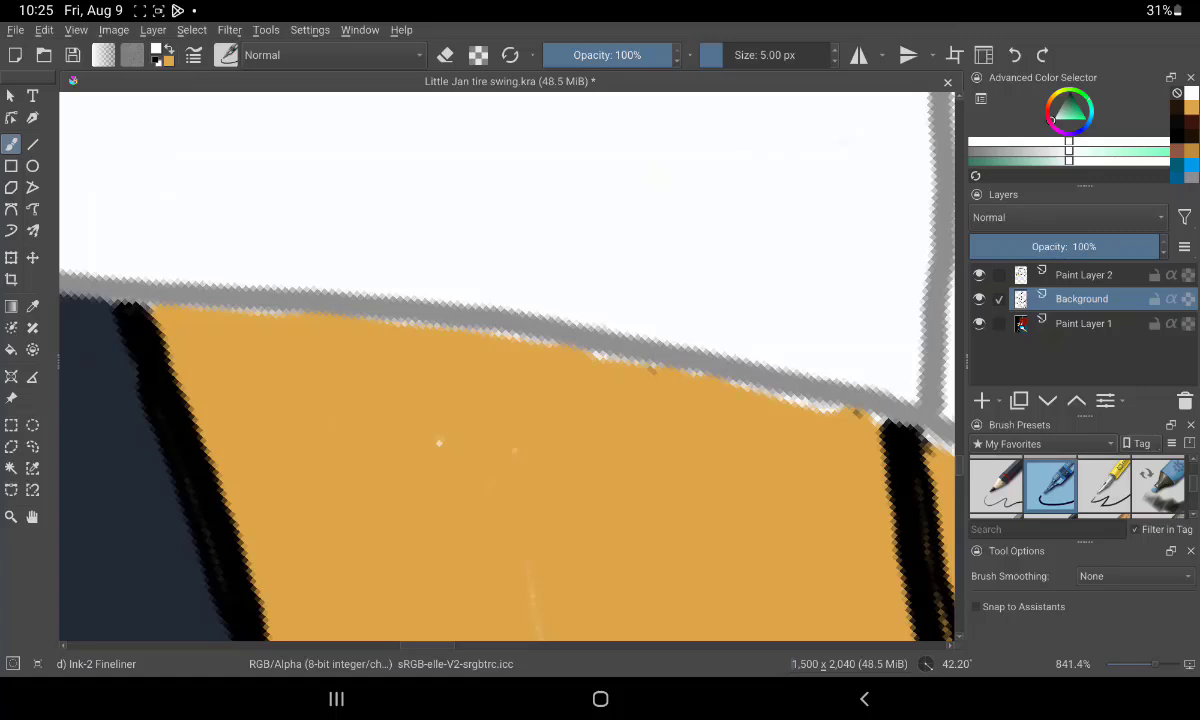
{"action": "mouse_move", "coordinate": [438, 442]}
{"action": "left_mouse_down"}
{"action": "mouse_move", "coordinate": [552, 397]}
{"action": "mouse_move", "coordinate": [552, 469]}
{"action": "mouse_move", "coordinate": [632, 574]}
{"action": "mouse_move", "coordinate": [670, 570]}
{"action": "left_mouse_up"}
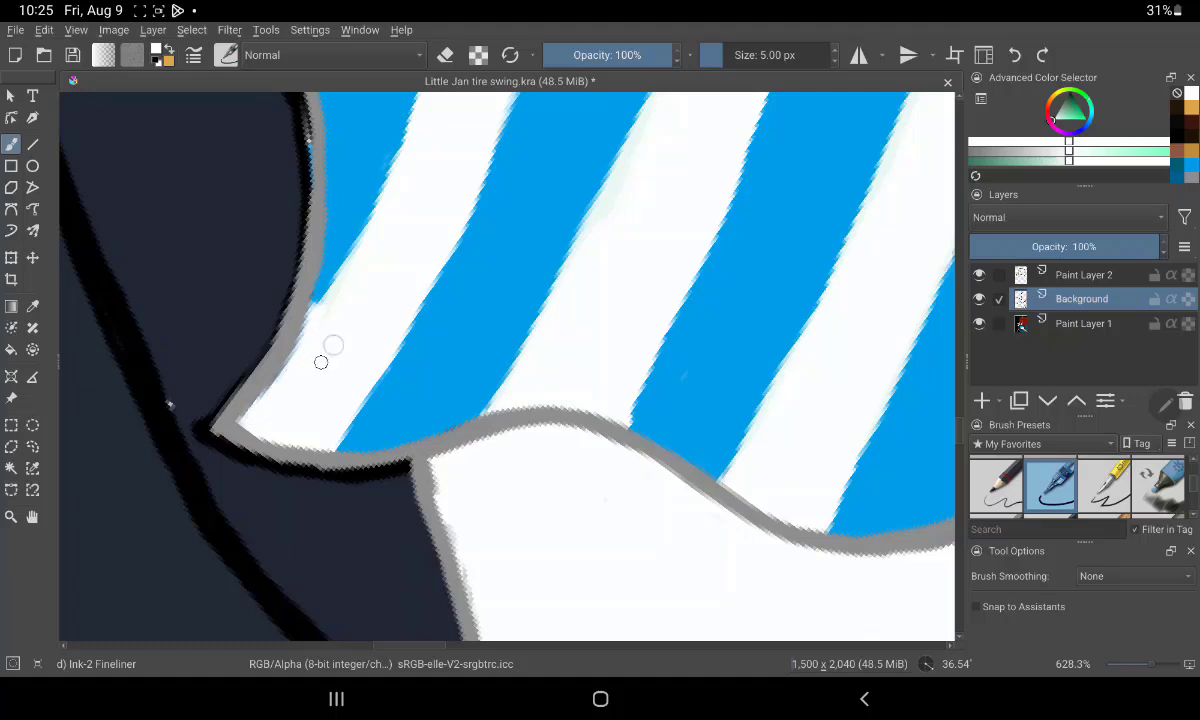
{"action": "left_click_drag", "start_coordinate": [381, 296], "coordinate": [394, 490]}
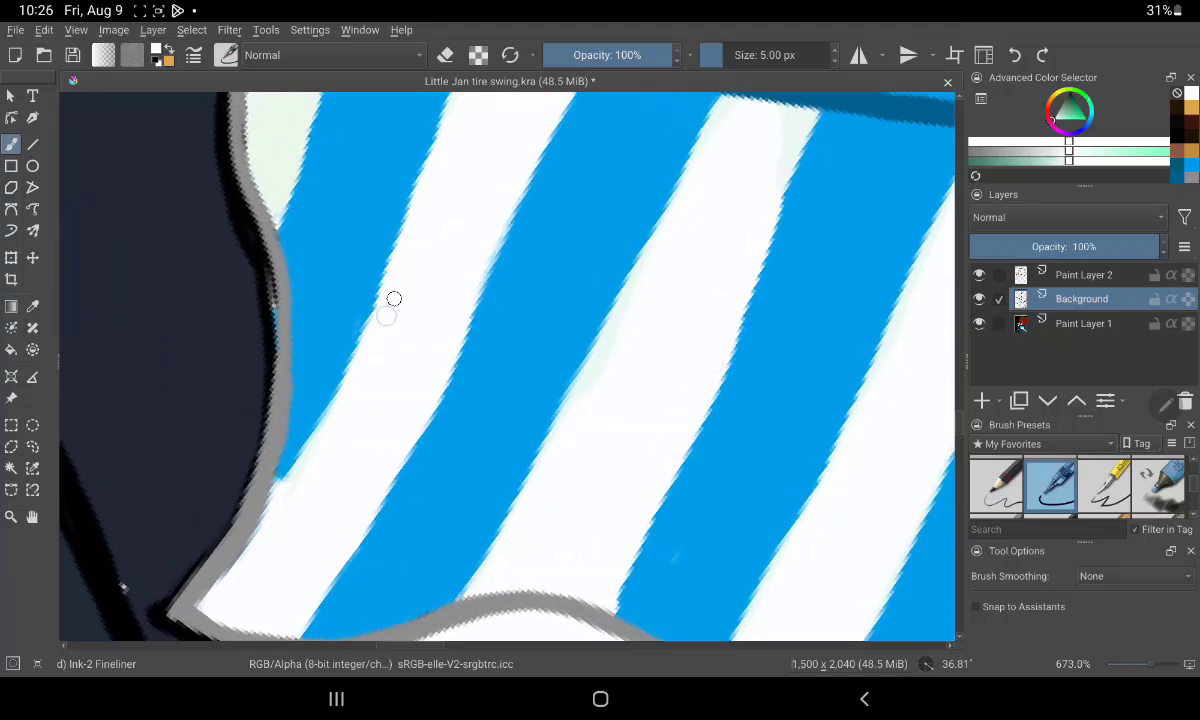
{"action": "mouse_move", "coordinate": [546, 167]}
{"action": "left_mouse_down"}
{"action": "mouse_move", "coordinate": [619, 338]}
{"action": "mouse_move", "coordinate": [514, 249]}
{"action": "left_mouse_up"}
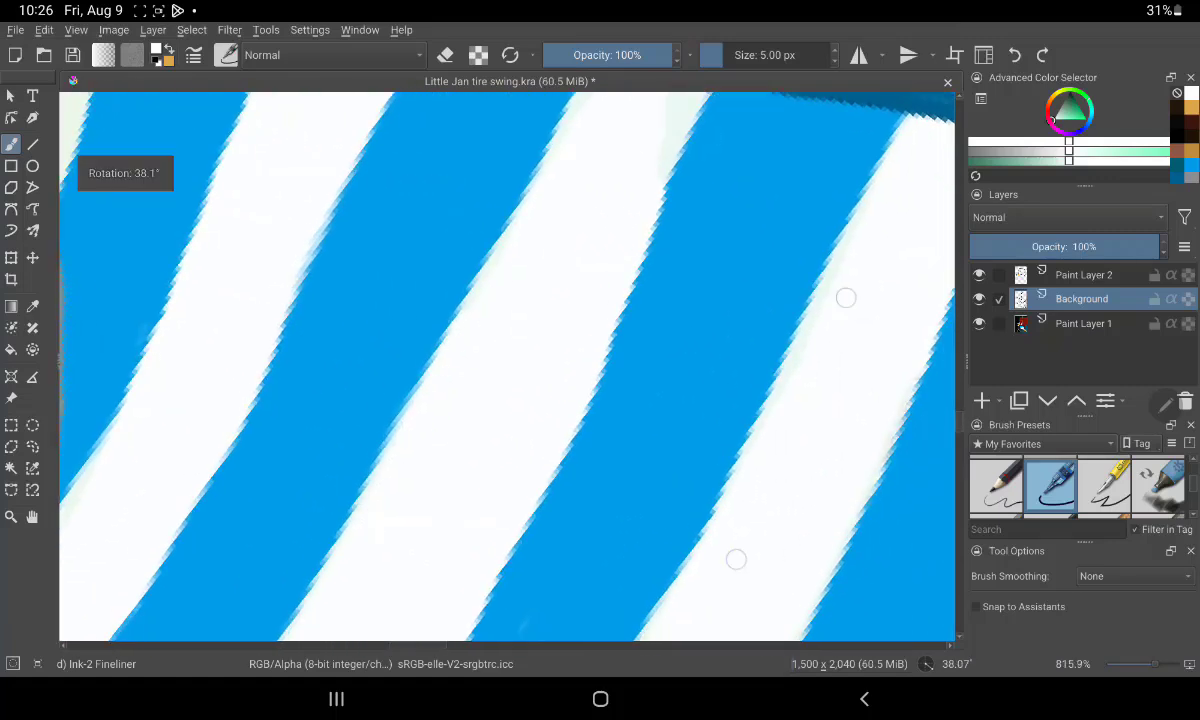
{"action": "left_click_drag", "start_coordinate": [737, 557], "coordinate": [720, 380]}
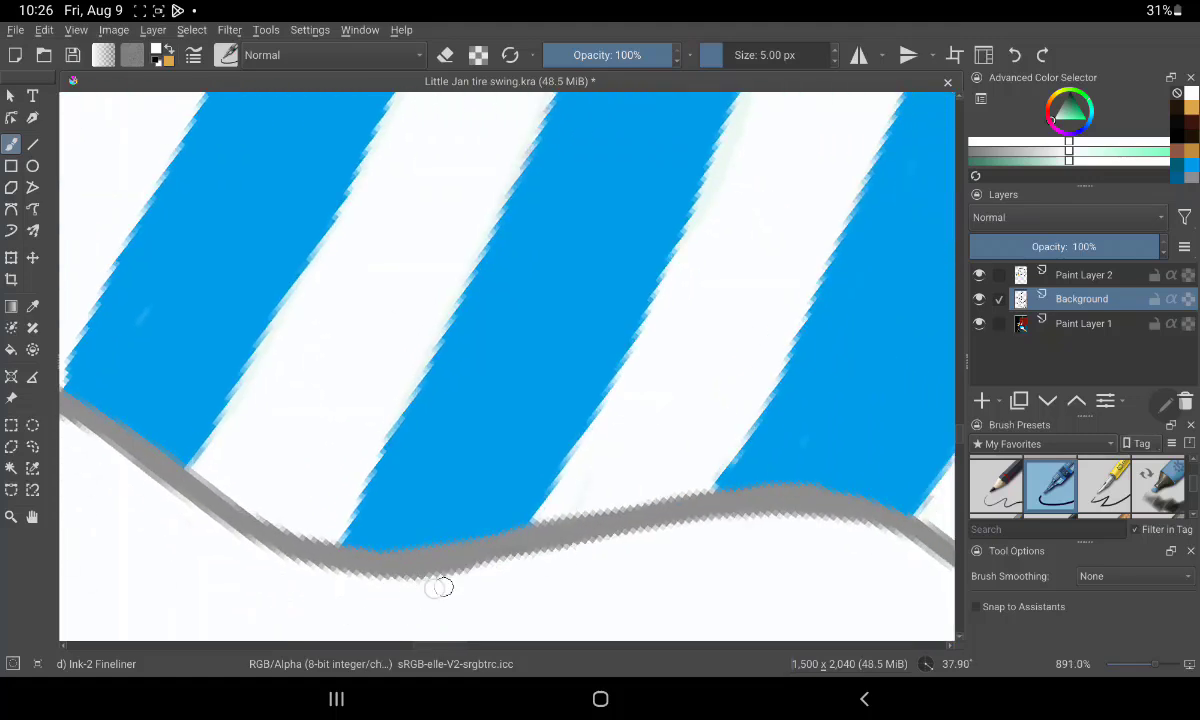
{"action": "mouse_move", "coordinate": [704, 527]}
{"action": "left_mouse_down"}
{"action": "mouse_move", "coordinate": [485, 442]}
{"action": "mouse_move", "coordinate": [477, 484]}
{"action": "left_mouse_up"}
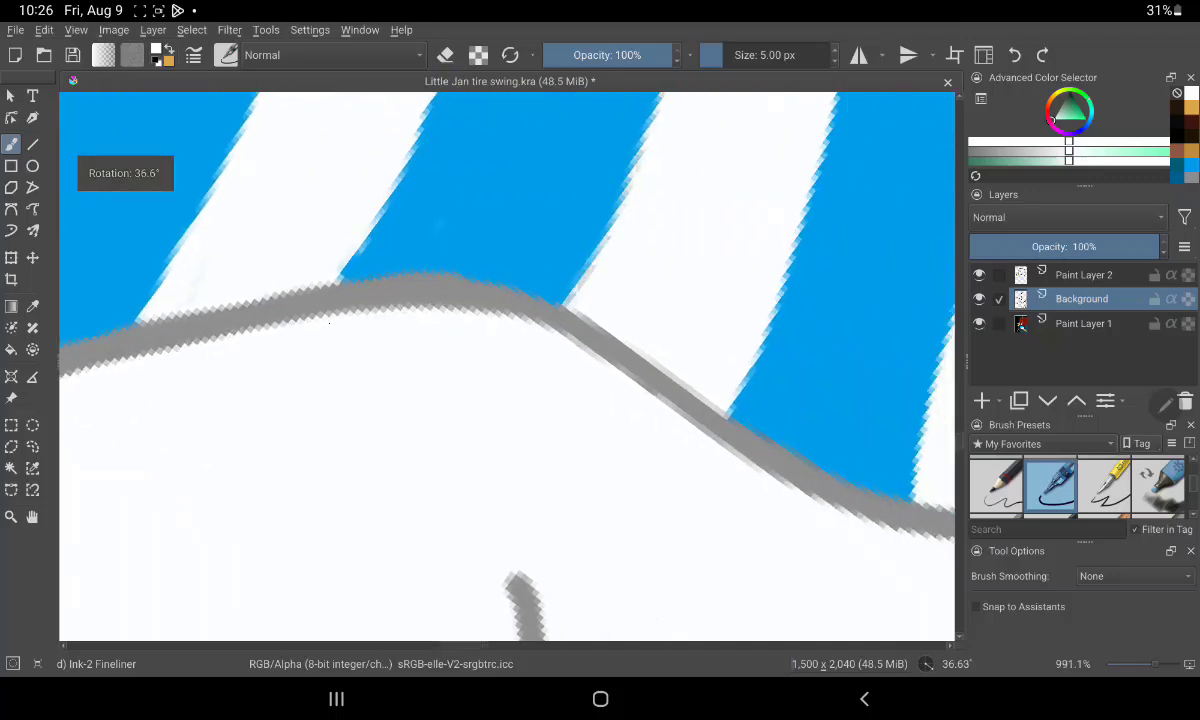
{"action": "mouse_move", "coordinate": [615, 236]}
{"action": "left_mouse_down"}
{"action": "mouse_move", "coordinate": [678, 187]}
{"action": "mouse_move", "coordinate": [528, 174]}
{"action": "mouse_move", "coordinate": [630, 236]}
{"action": "mouse_move", "coordinate": [604, 229]}
{"action": "mouse_move", "coordinate": [659, 241]}
{"action": "mouse_move", "coordinate": [557, 244]}
{"action": "mouse_move", "coordinate": [712, 206]}
{"action": "mouse_move", "coordinate": [690, 230]}
{"action": "left_mouse_up"}
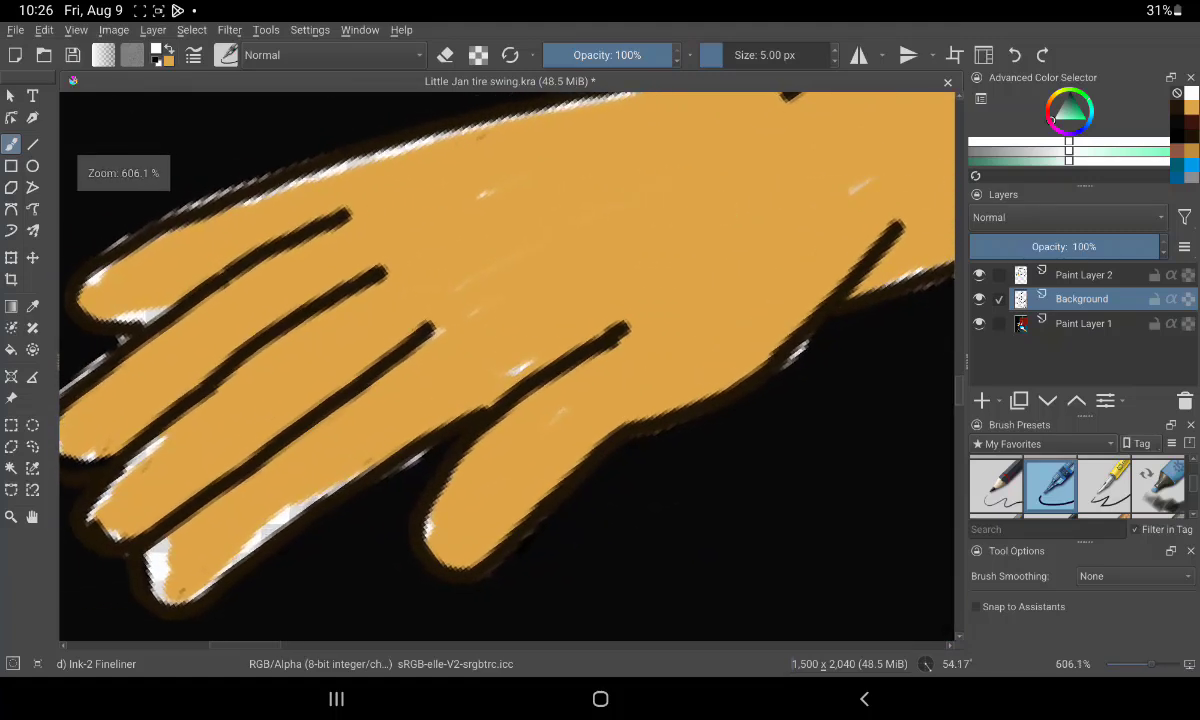
Sample skin orange from the hand and cover the white streaks along the fingers and fingertips
{"action": "left_click", "coordinate": [690, 230], "text": "ctrl"}
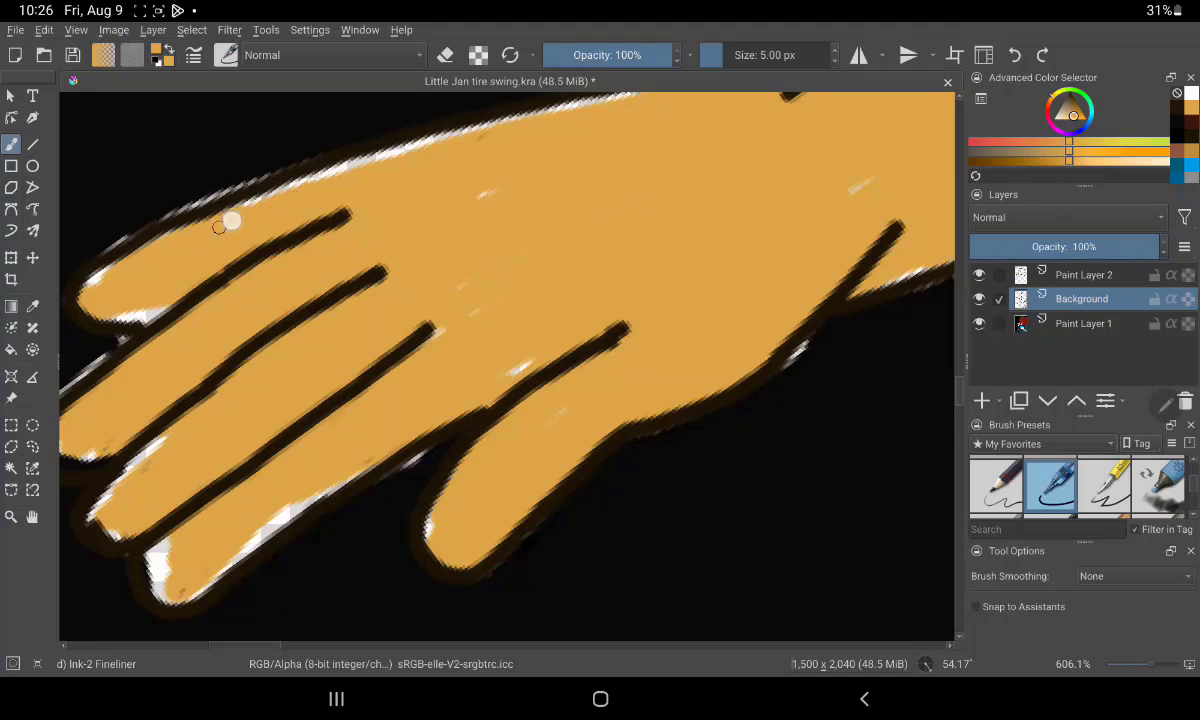
{"action": "mouse_move", "coordinate": [227, 220]}
{"action": "left_mouse_down"}
{"action": "mouse_move", "coordinate": [350, 145]}
{"action": "mouse_move", "coordinate": [605, 88]}
{"action": "left_mouse_up"}
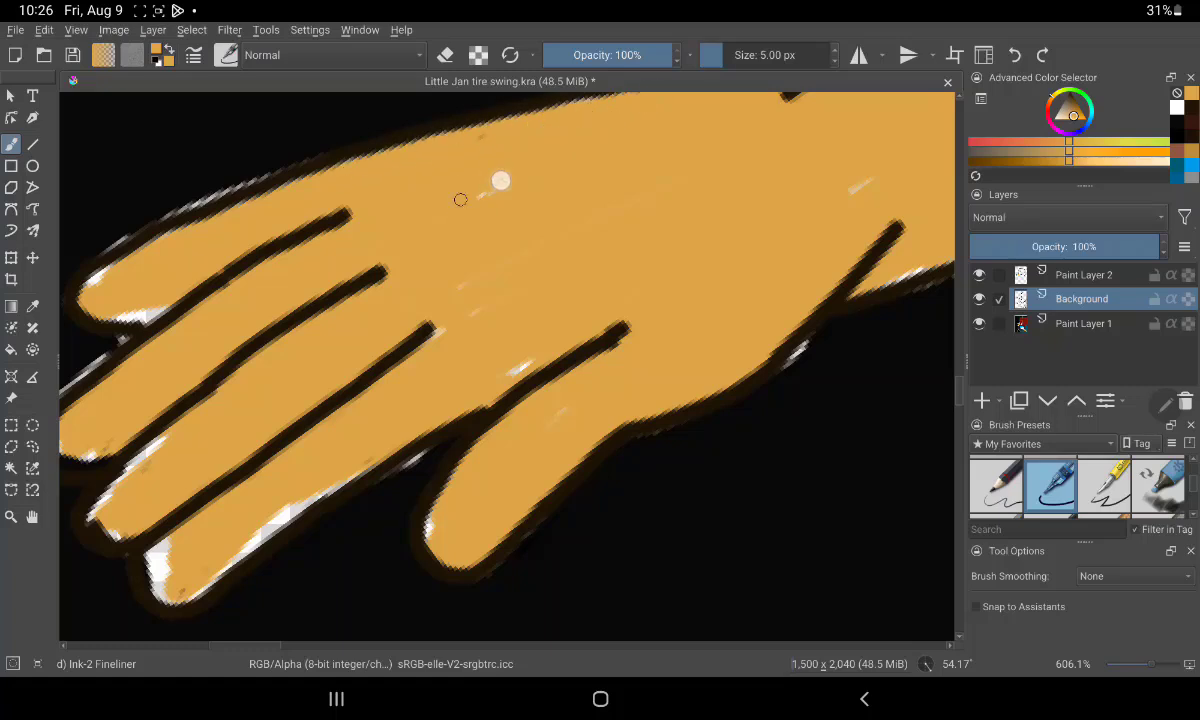
{"action": "left_click_drag", "start_coordinate": [136, 259], "coordinate": [99, 276]}
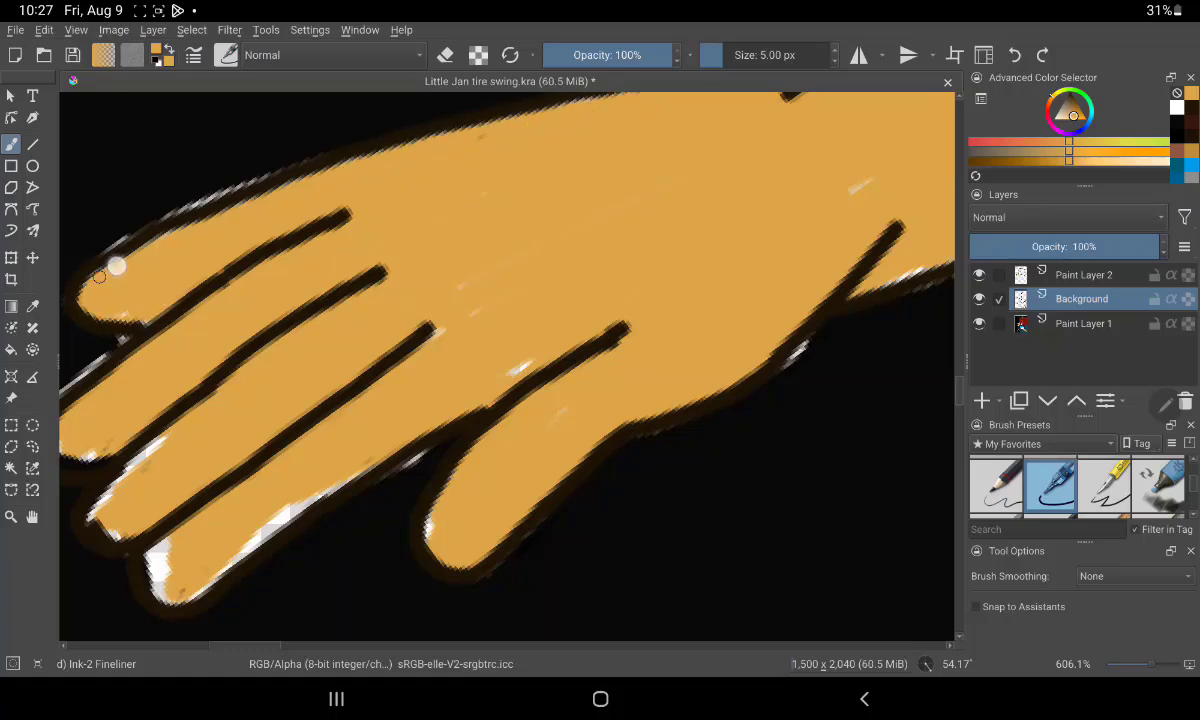
{"action": "left_click_drag", "start_coordinate": [97, 454], "coordinate": [145, 432]}
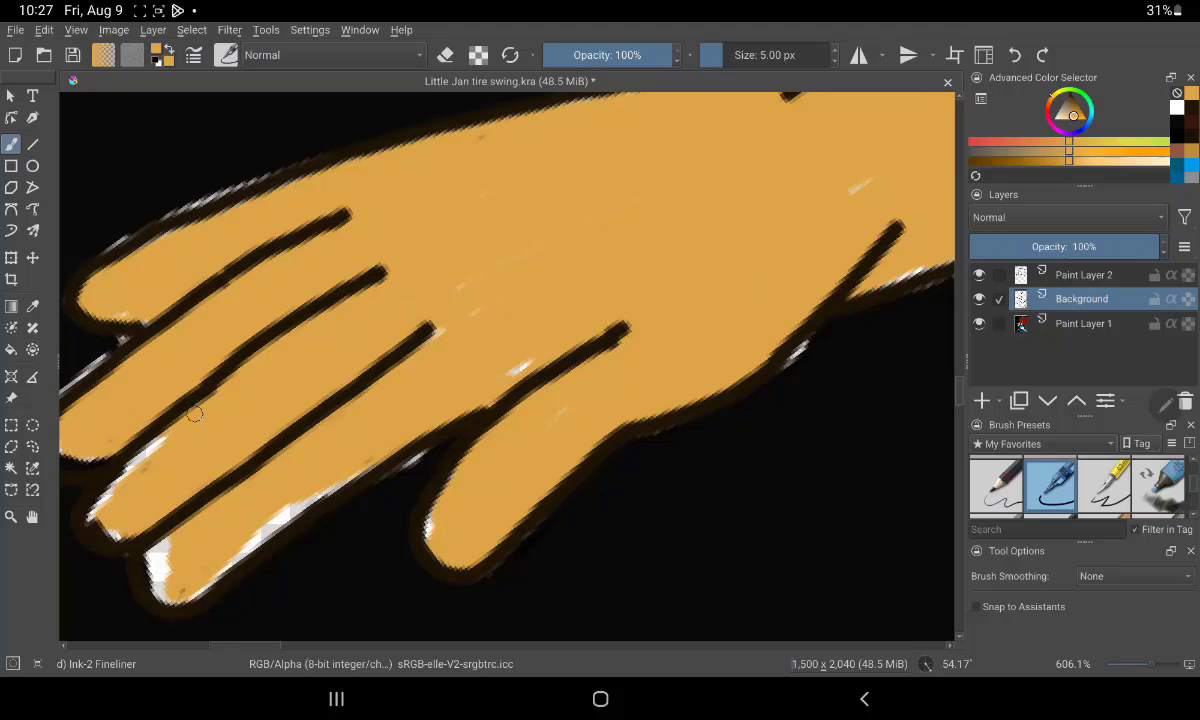
{"action": "left_click_drag", "start_coordinate": [85, 465], "coordinate": [110, 512]}
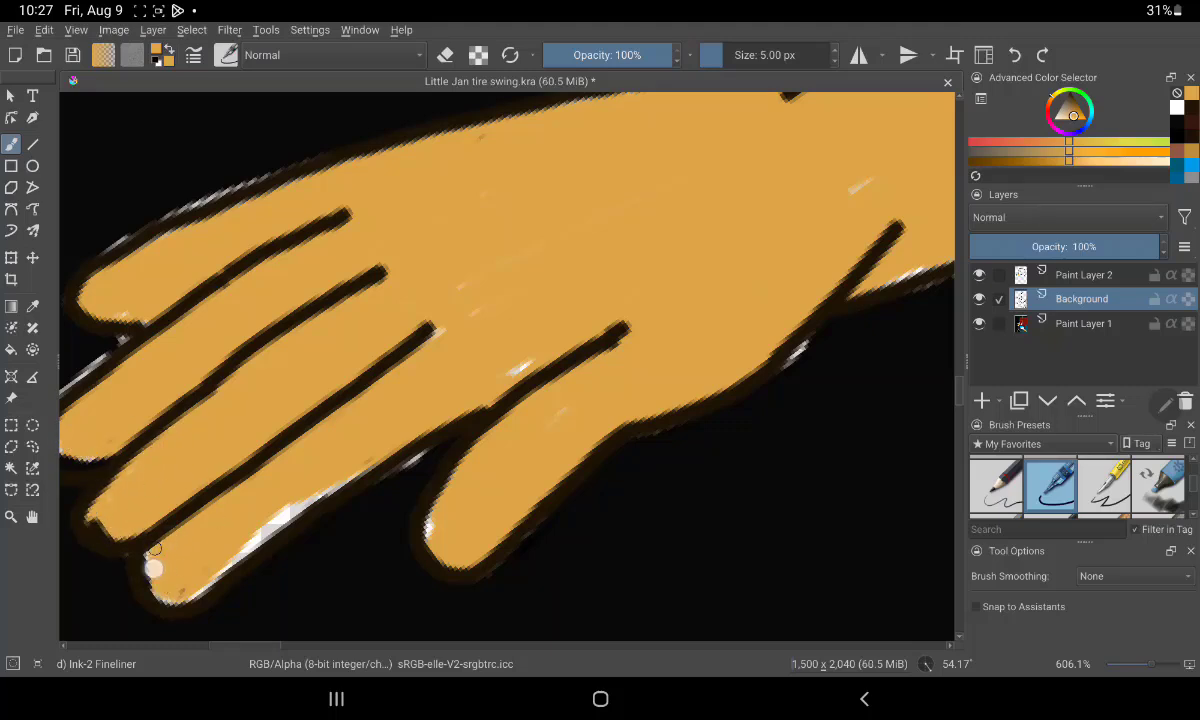
{"action": "mouse_move", "coordinate": [148, 555]}
{"action": "left_mouse_down"}
{"action": "mouse_move", "coordinate": [288, 513]}
{"action": "mouse_move", "coordinate": [413, 310]}
{"action": "left_mouse_up"}
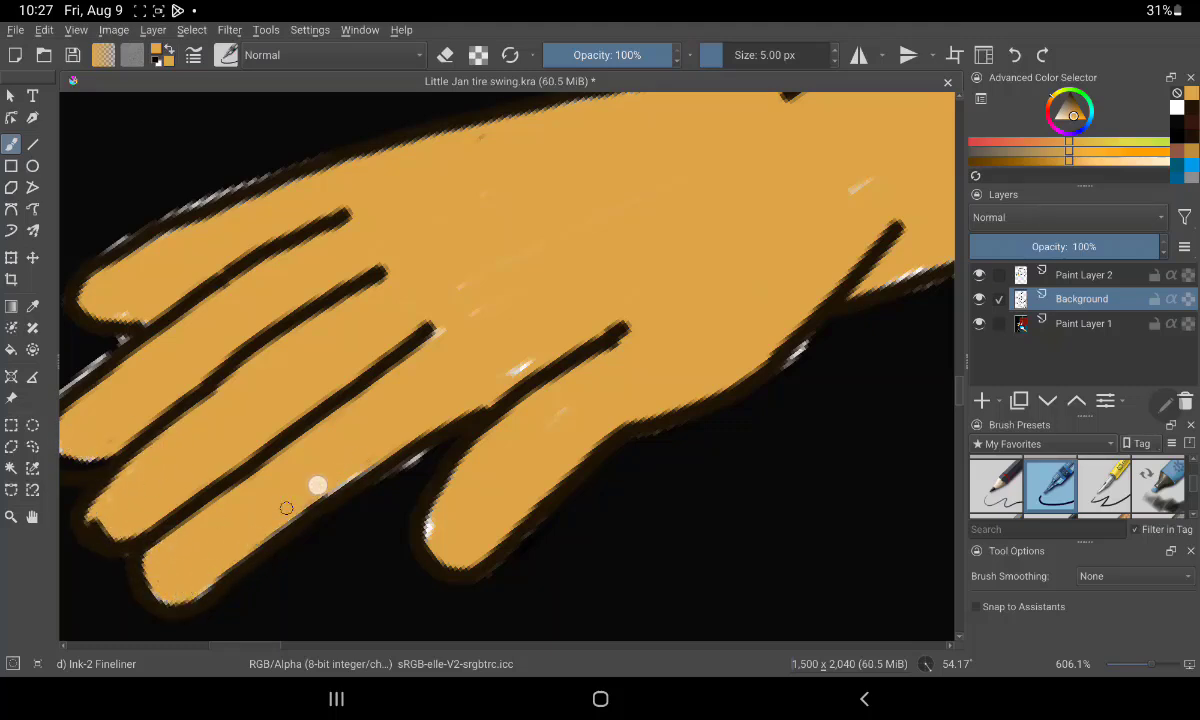
{"action": "left_click_drag", "start_coordinate": [467, 516], "coordinate": [445, 516]}
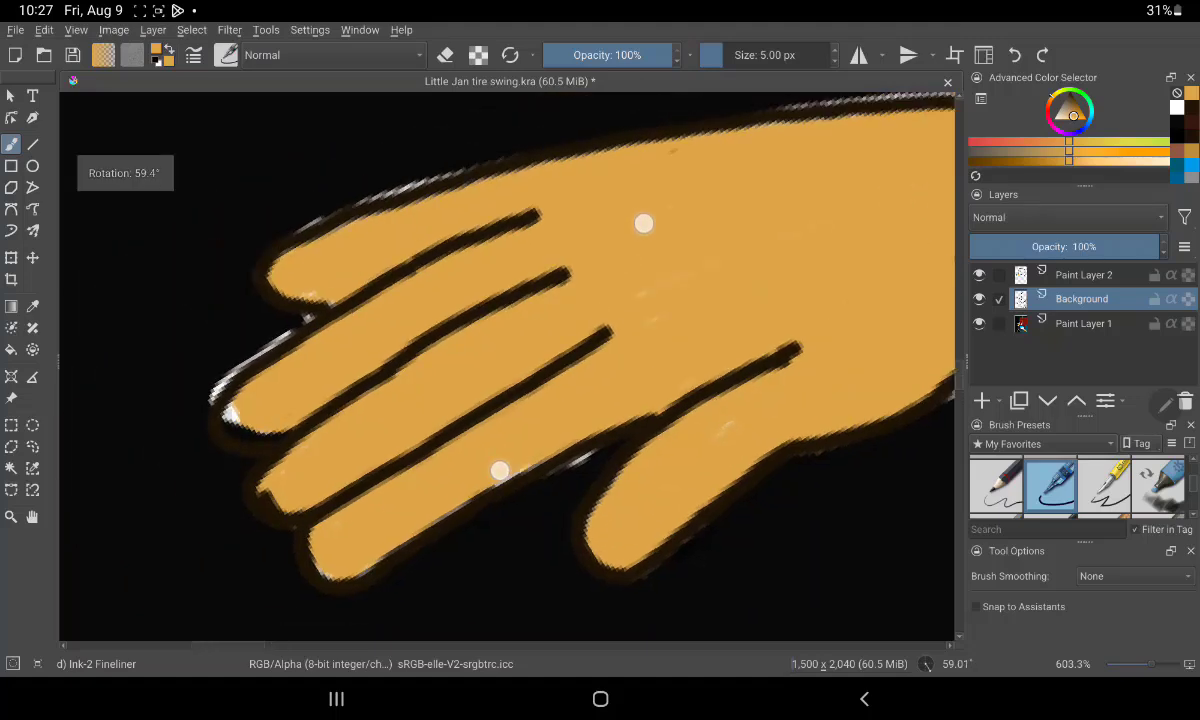
Paint out the remaining fingertip flecks and extend orange into the dark border at the hand's edge
{"action": "left_click_drag", "start_coordinate": [372, 345], "coordinate": [712, 345]}
{"action": "mouse_move", "coordinate": [370, 388]}
{"action": "left_mouse_down"}
{"action": "mouse_move", "coordinate": [392, 450]}
{"action": "mouse_move", "coordinate": [472, 380]}
{"action": "left_mouse_up"}
{"action": "mouse_move", "coordinate": [400, 255]}
{"action": "left_mouse_down"}
{"action": "mouse_move", "coordinate": [440, 281]}
{"action": "mouse_move", "coordinate": [415, 270]}
{"action": "left_mouse_up"}
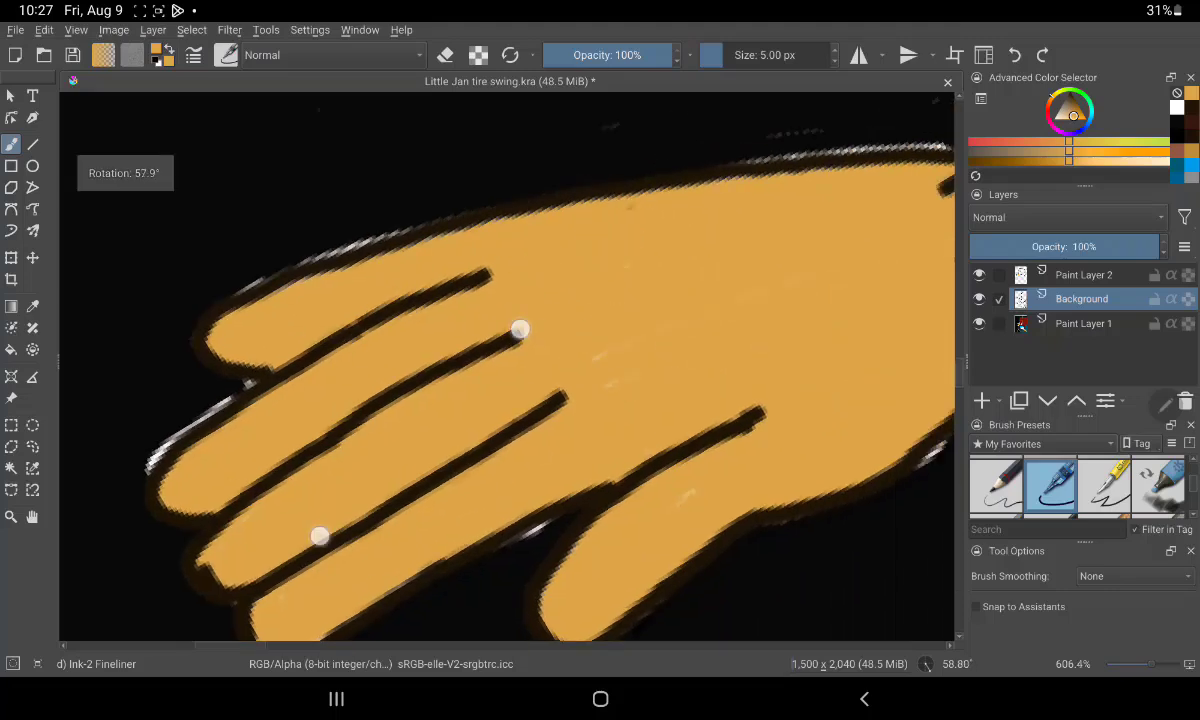
{"action": "mouse_move", "coordinate": [520, 327]}
{"action": "left_mouse_down"}
{"action": "mouse_move", "coordinate": [690, 340]}
{"action": "mouse_move", "coordinate": [540, 319]}
{"action": "mouse_move", "coordinate": [495, 287]}
{"action": "left_mouse_up"}
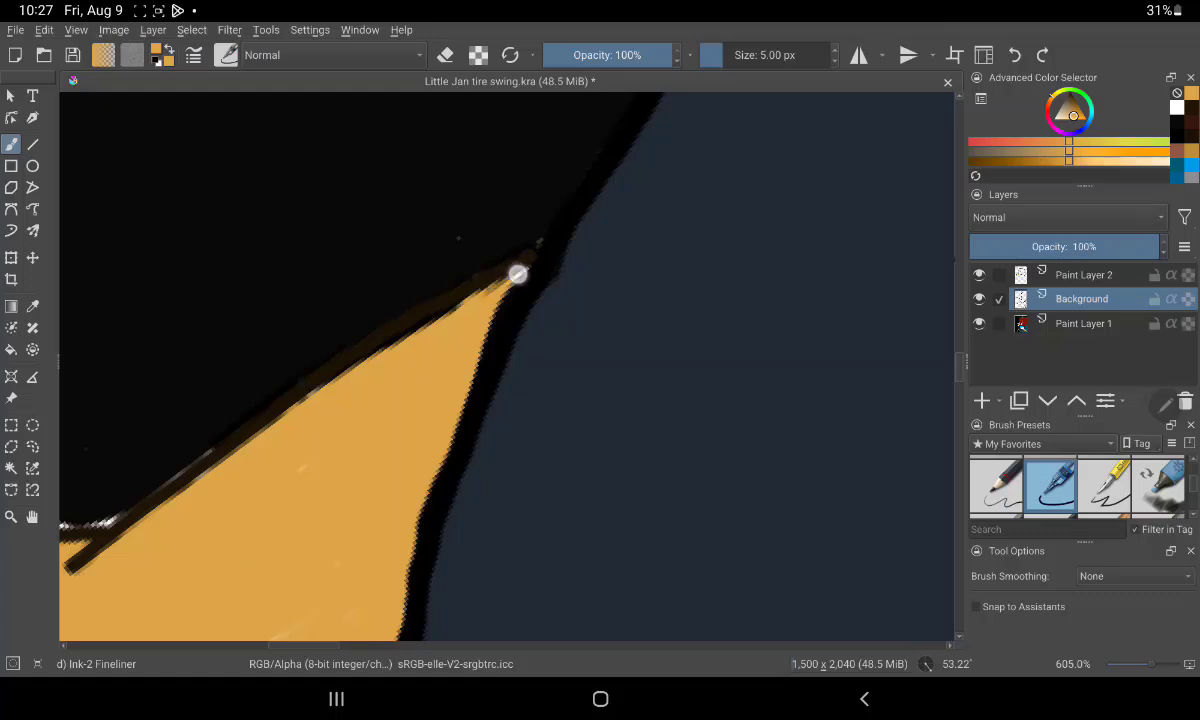
{"action": "left_click_drag", "start_coordinate": [447, 399], "coordinate": [501, 308]}
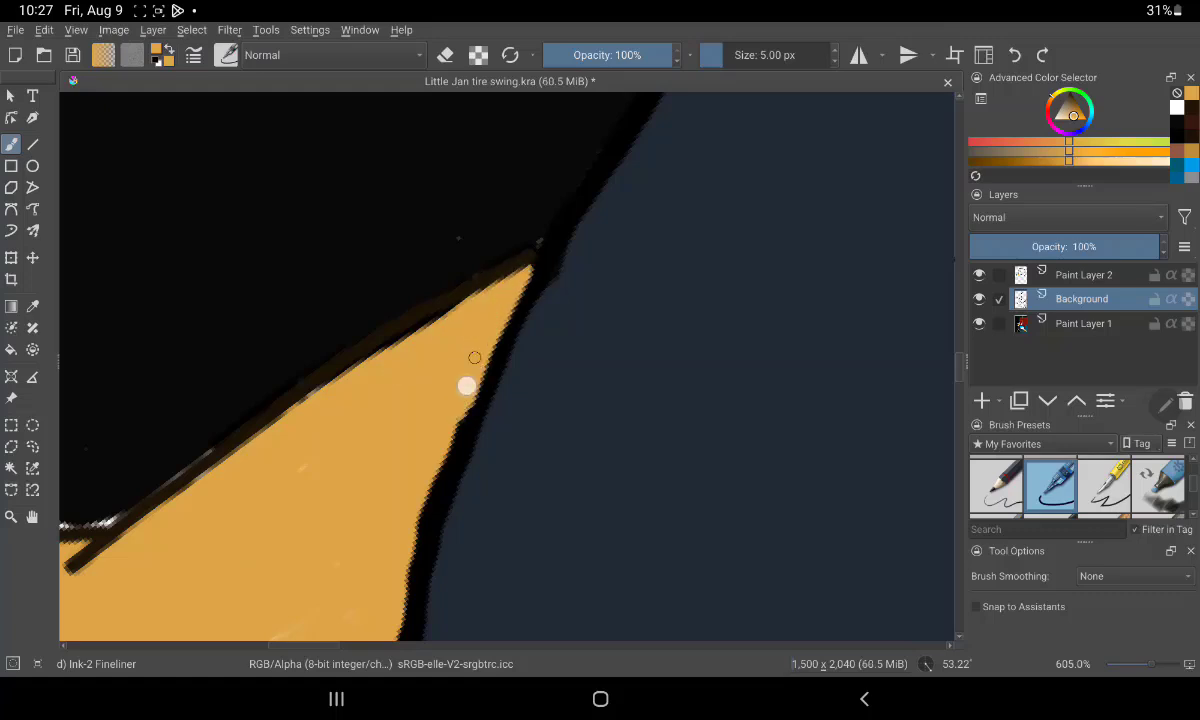
{"action": "left_click_drag", "start_coordinate": [480, 367], "coordinate": [395, 627]}
{"action": "left_click_drag", "start_coordinate": [391, 569], "coordinate": [483, 316]}
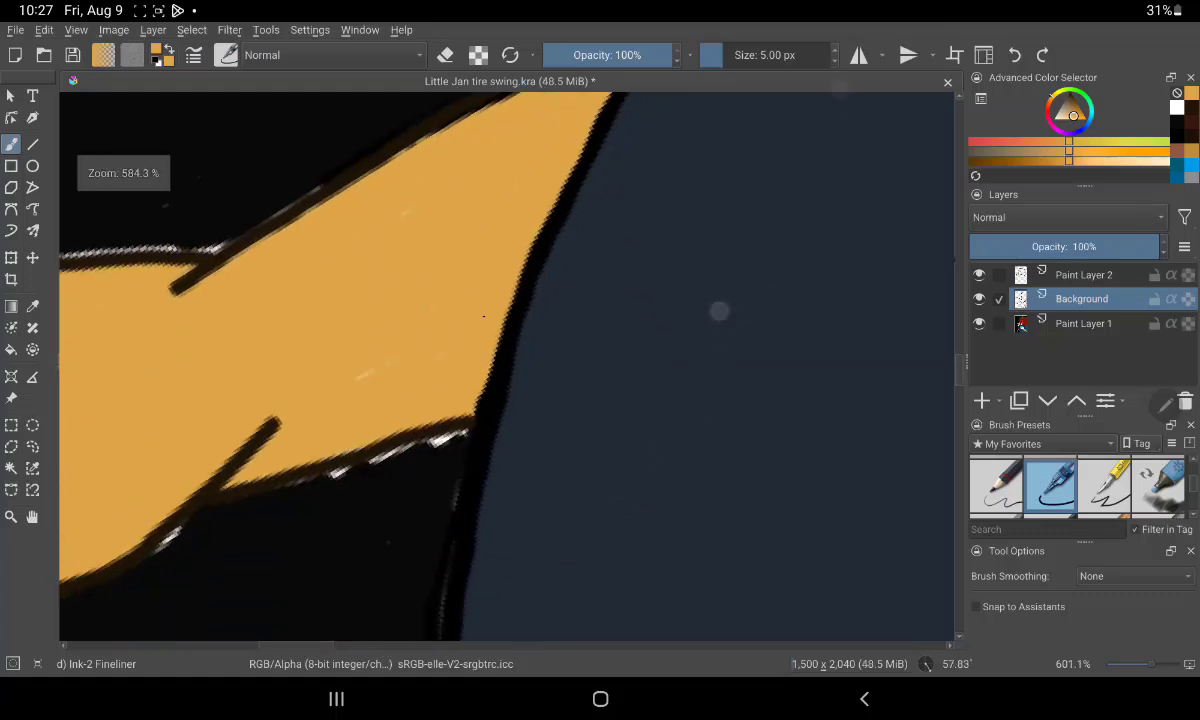
{"action": "left_click_drag", "start_coordinate": [622, 512], "coordinate": [241, 560]}
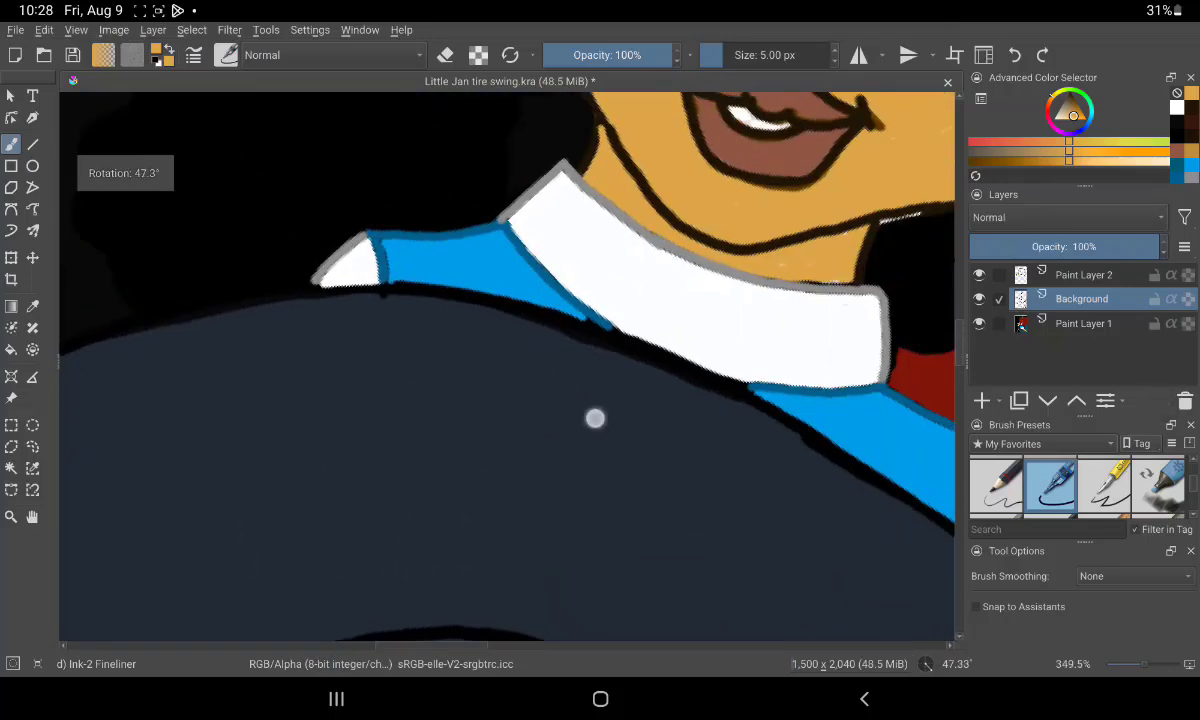
{"action": "left_click_drag", "start_coordinate": [595, 418], "coordinate": [595, 640]}
{"action": "mouse_move", "coordinate": [784, 207]}
{"action": "left_mouse_down"}
{"action": "mouse_move", "coordinate": [664, 402]}
{"action": "mouse_move", "coordinate": [646, 410]}
{"action": "left_mouse_up"}
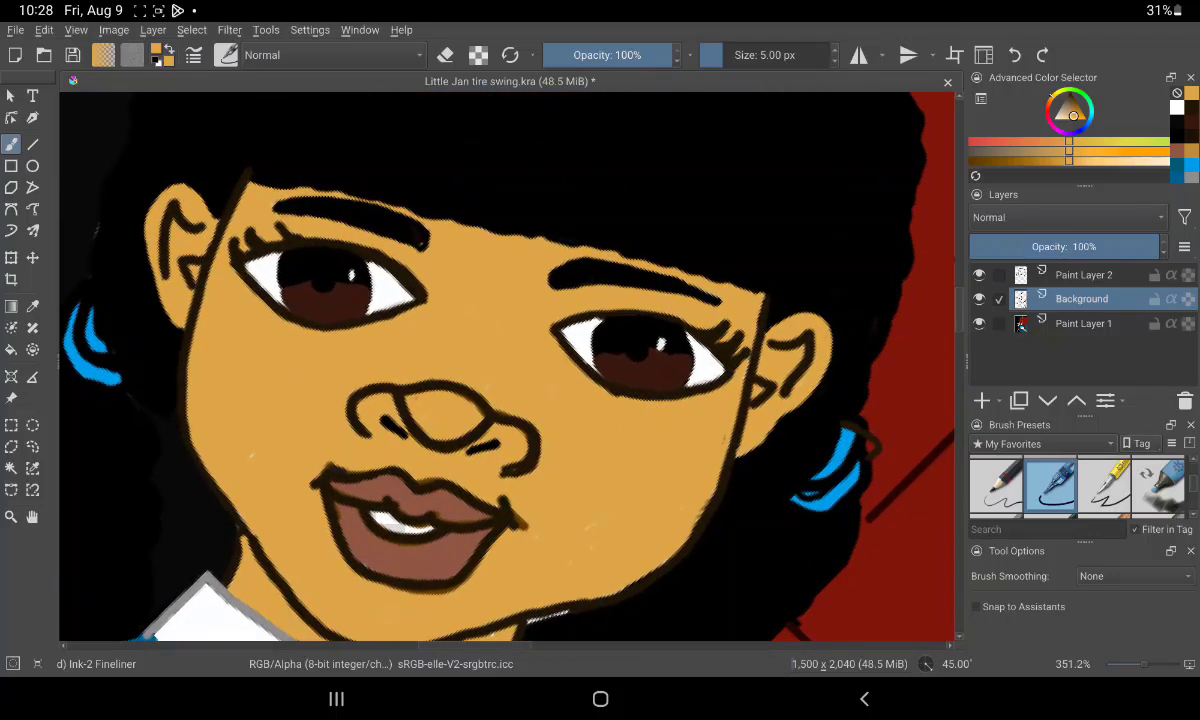
{"action": "mouse_move", "coordinate": [629, 554]}
{"action": "left_mouse_down"}
{"action": "mouse_move", "coordinate": [733, 460]}
{"action": "mouse_move", "coordinate": [731, 563]}
{"action": "mouse_move", "coordinate": [774, 506]}
{"action": "mouse_move", "coordinate": [736, 487]}
{"action": "left_mouse_up"}
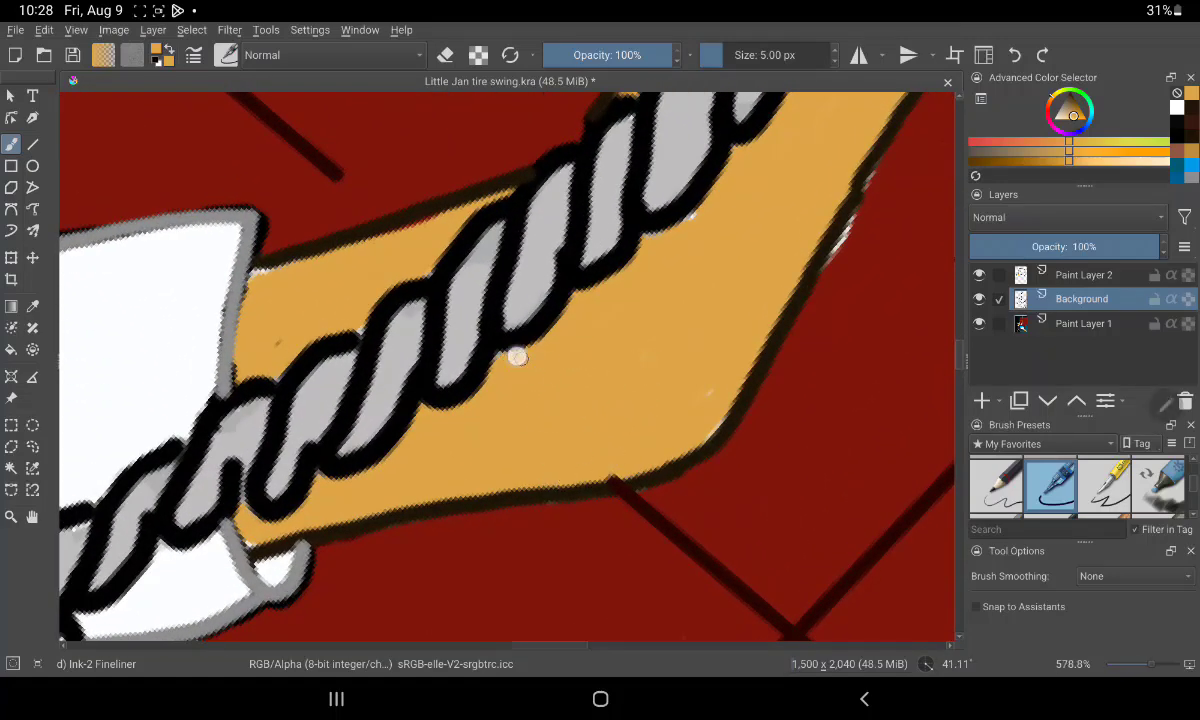
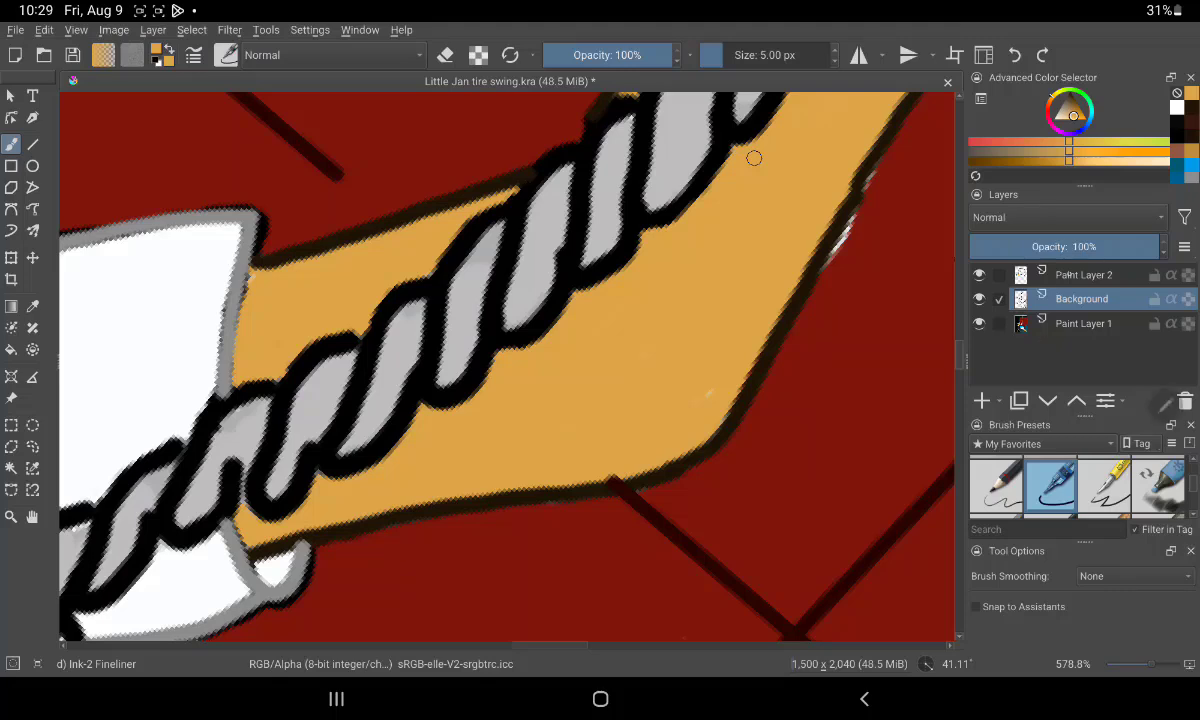
On Paint Layer 1, sample the brick wall's dark red and return to the fineliner brush
{"action": "left_click", "coordinate": [1083, 323]}
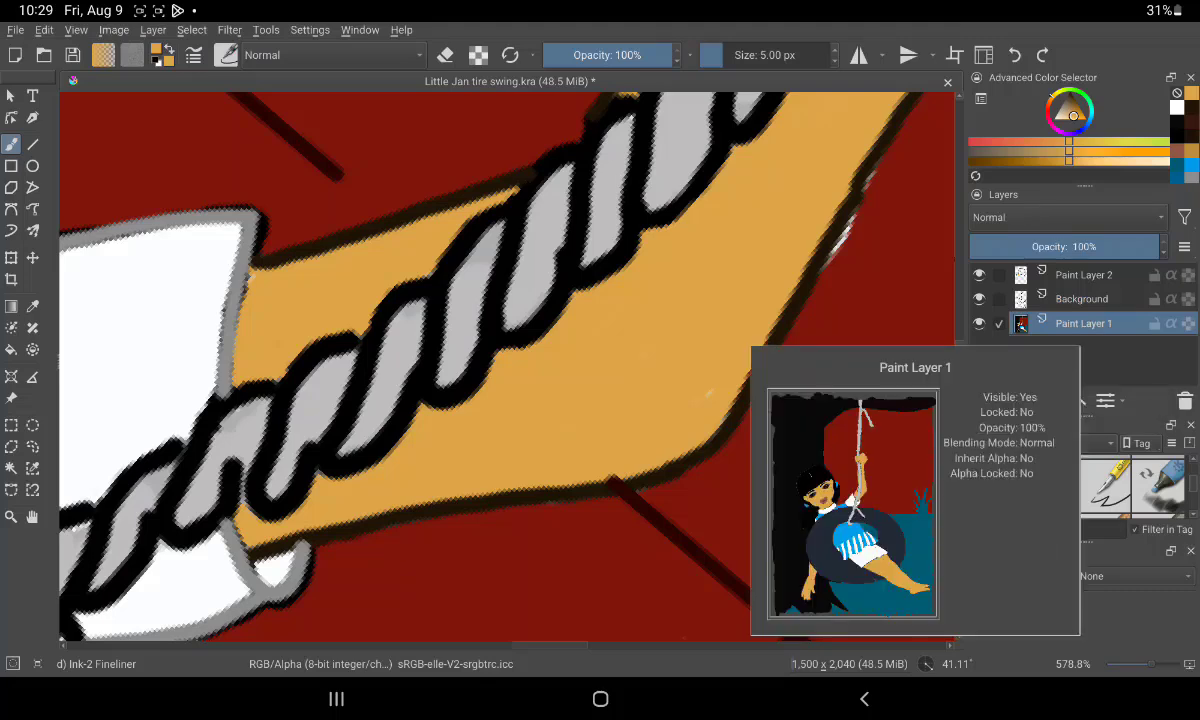
{"action": "key", "text": "p"}
{"action": "left_click", "coordinate": [800, 400]}
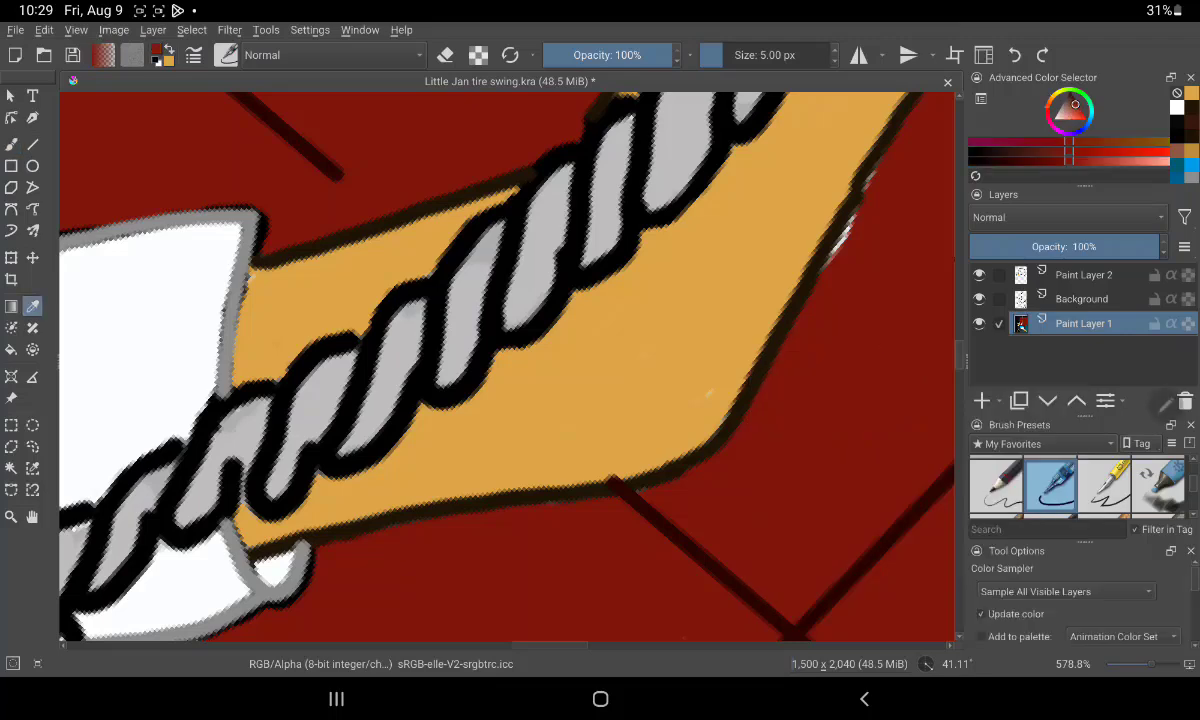
{"action": "key", "text": "b"}
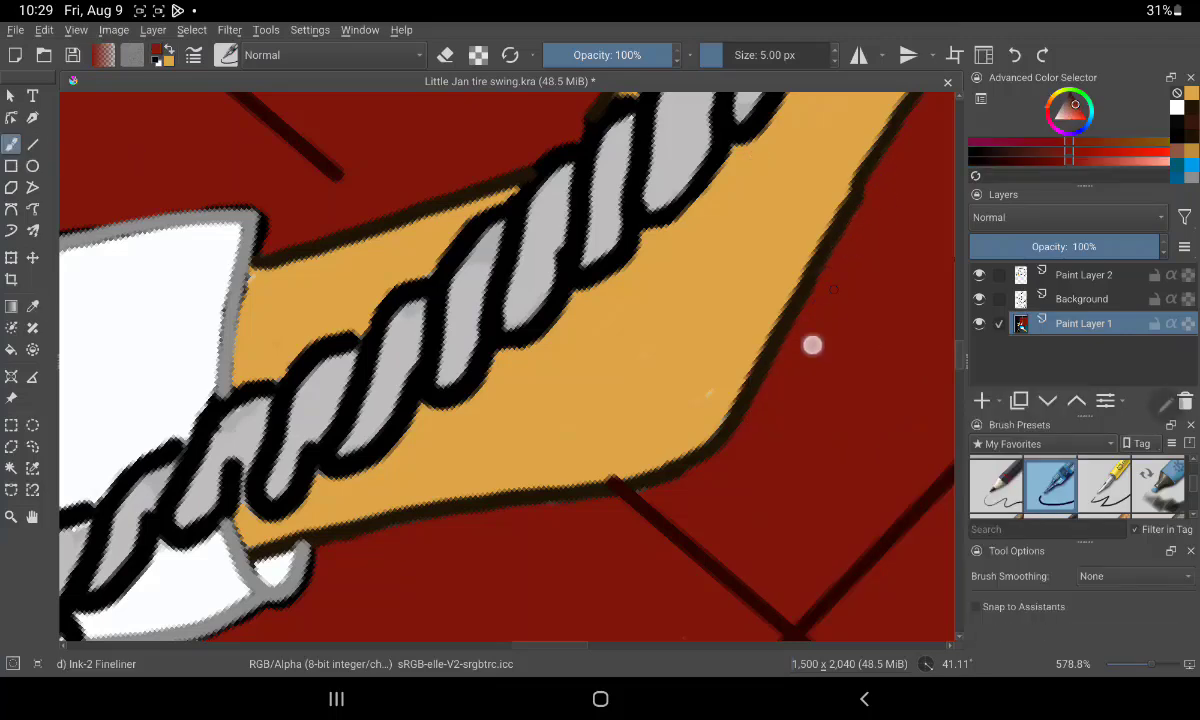
Paint dark red over the stray specks along the rope's edge
{"action": "scroll", "coordinate": [813, 353], "scroll_direction": "down", "scroll_amount": 1}
{"action": "scroll", "coordinate": [828, 349], "scroll_direction": "down", "scroll_amount": 1}
{"action": "scroll", "coordinate": [820, 300], "scroll_direction": "down", "scroll_amount": 1}
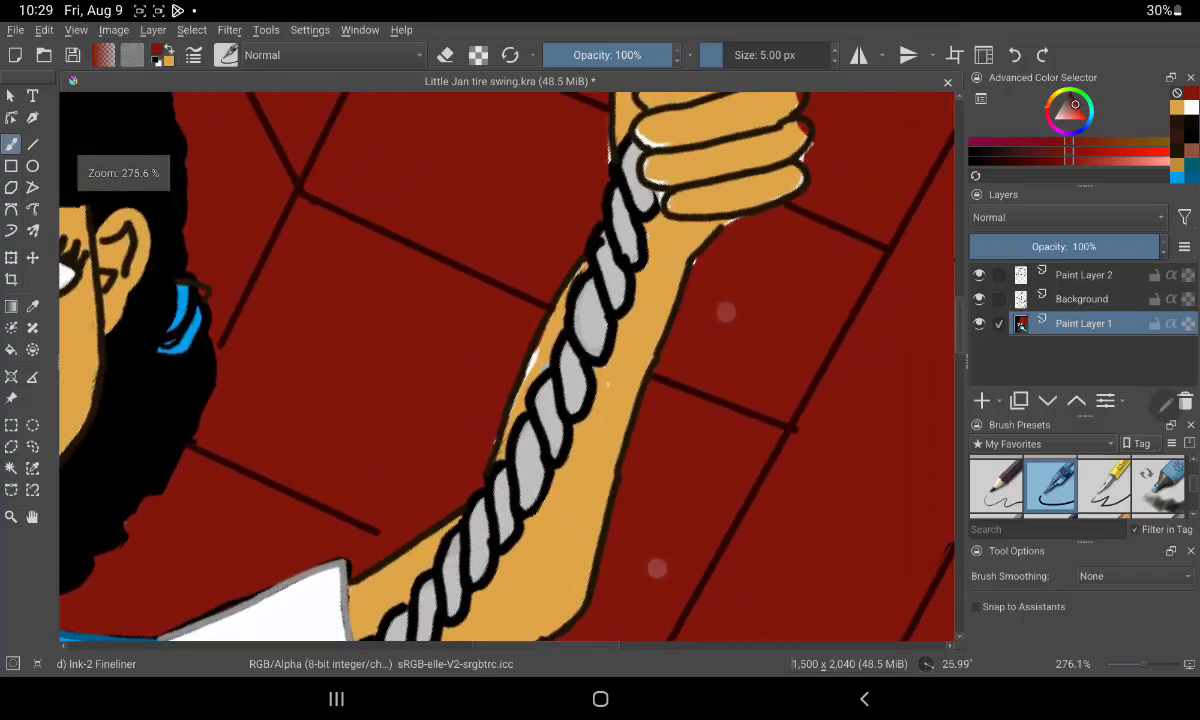
{"action": "scroll", "coordinate": [723, 311], "scroll_direction": "down", "scroll_amount": 1}
{"action": "scroll", "coordinate": [751, 393], "scroll_direction": "up", "scroll_amount": 2}
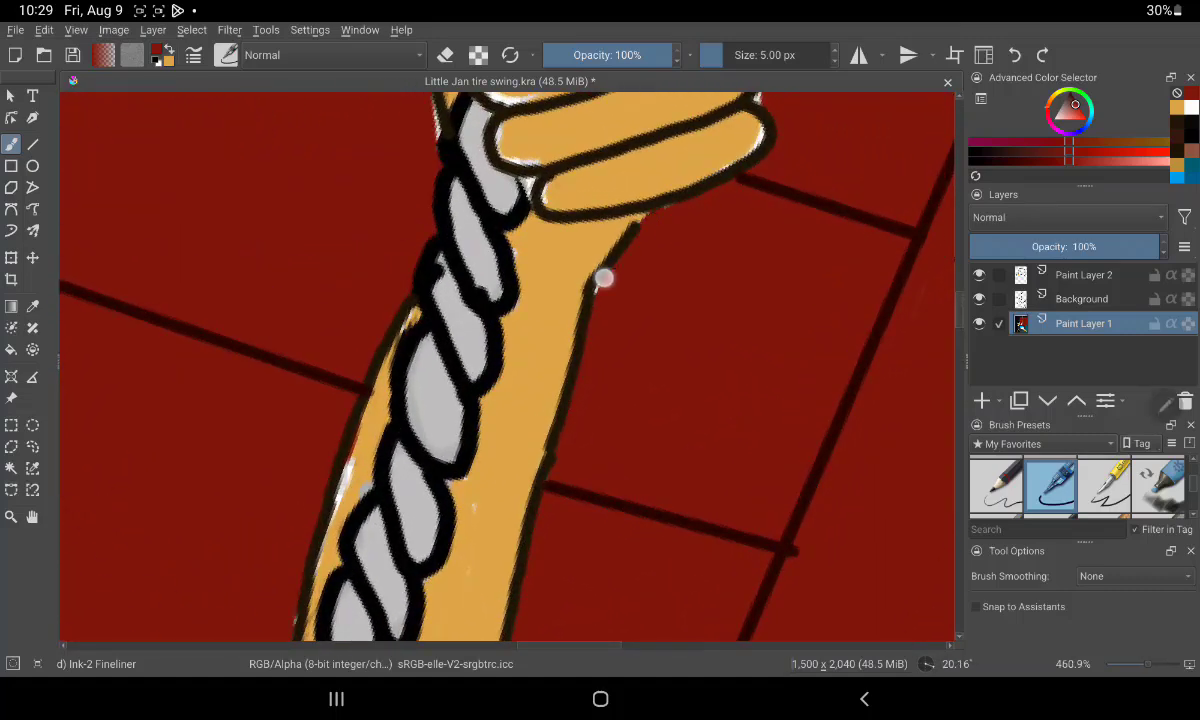
{"action": "scroll", "coordinate": [718, 394], "scroll_direction": "up", "scroll_amount": 1}
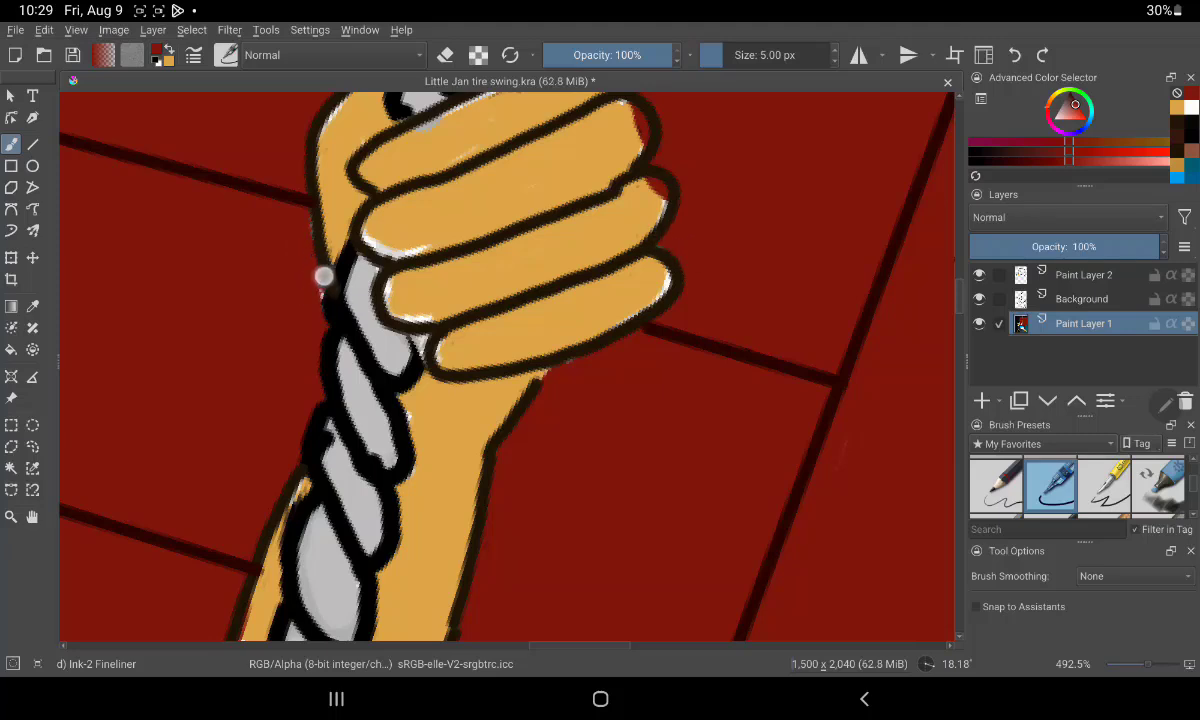
{"action": "scroll", "coordinate": [703, 363], "scroll_direction": "down", "scroll_amount": 1}
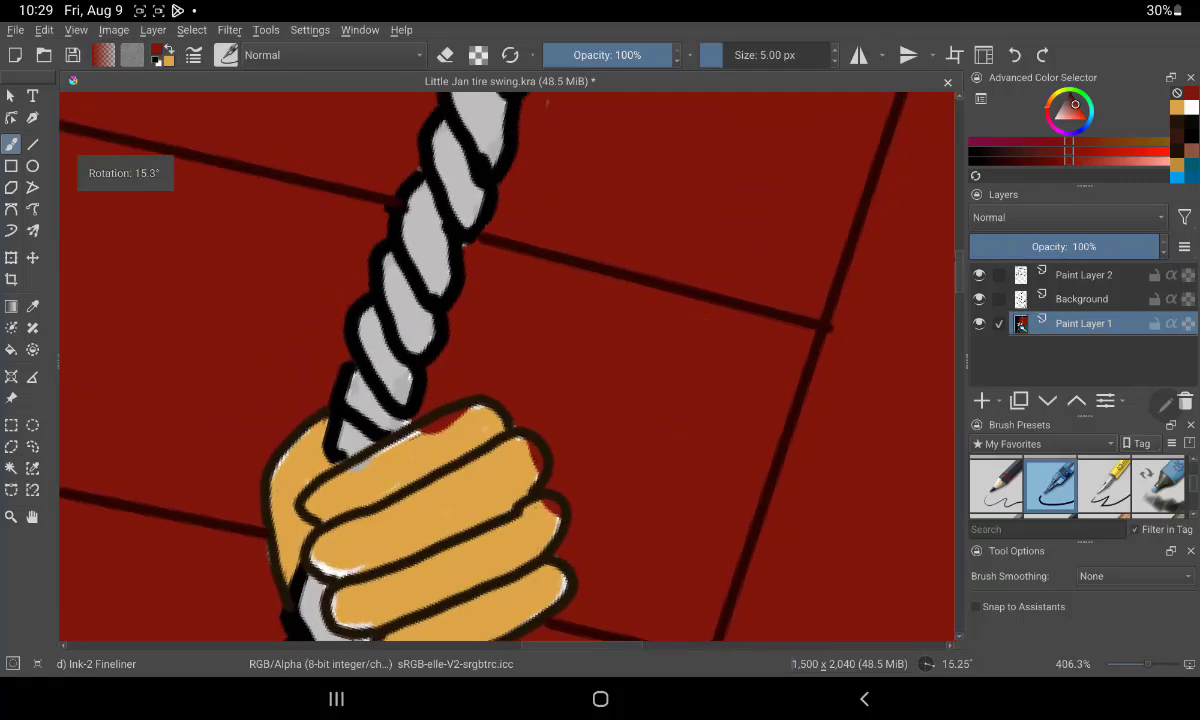
{"action": "scroll", "coordinate": [682, 450], "scroll_direction": "up", "scroll_amount": 2}
{"action": "scroll", "coordinate": [537, 194], "scroll_direction": "up", "scroll_amount": 3}
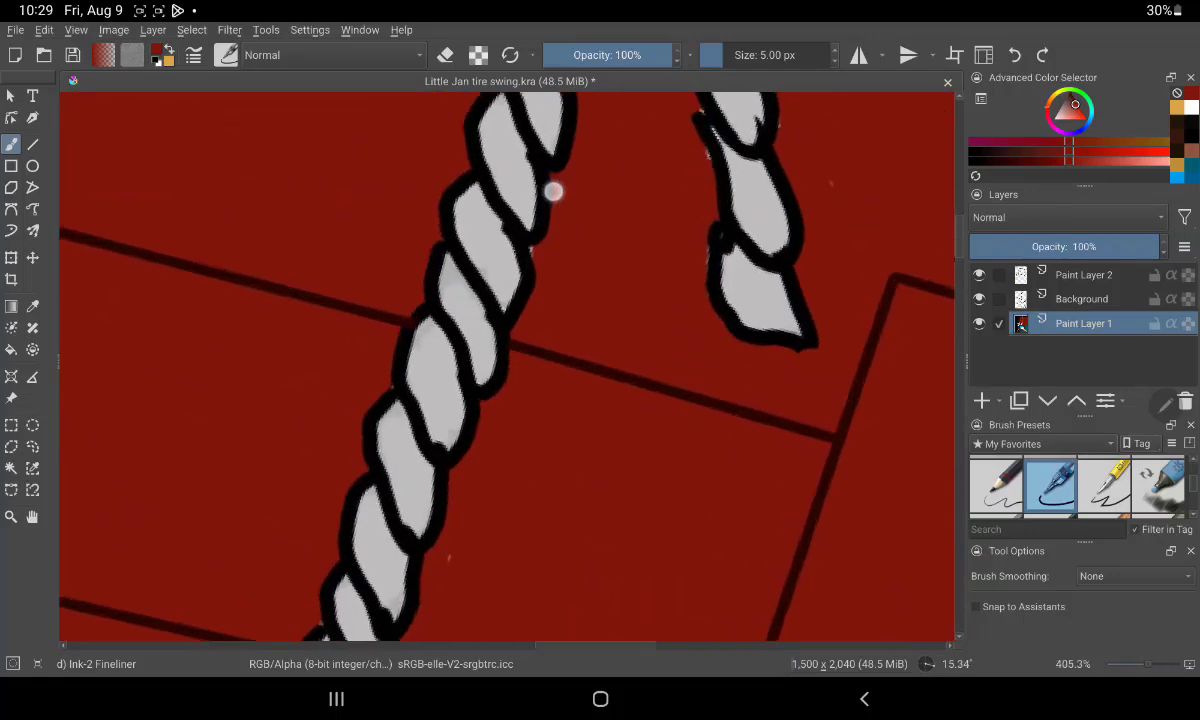
{"action": "left_click_drag", "start_coordinate": [553, 191], "coordinate": [537, 248]}
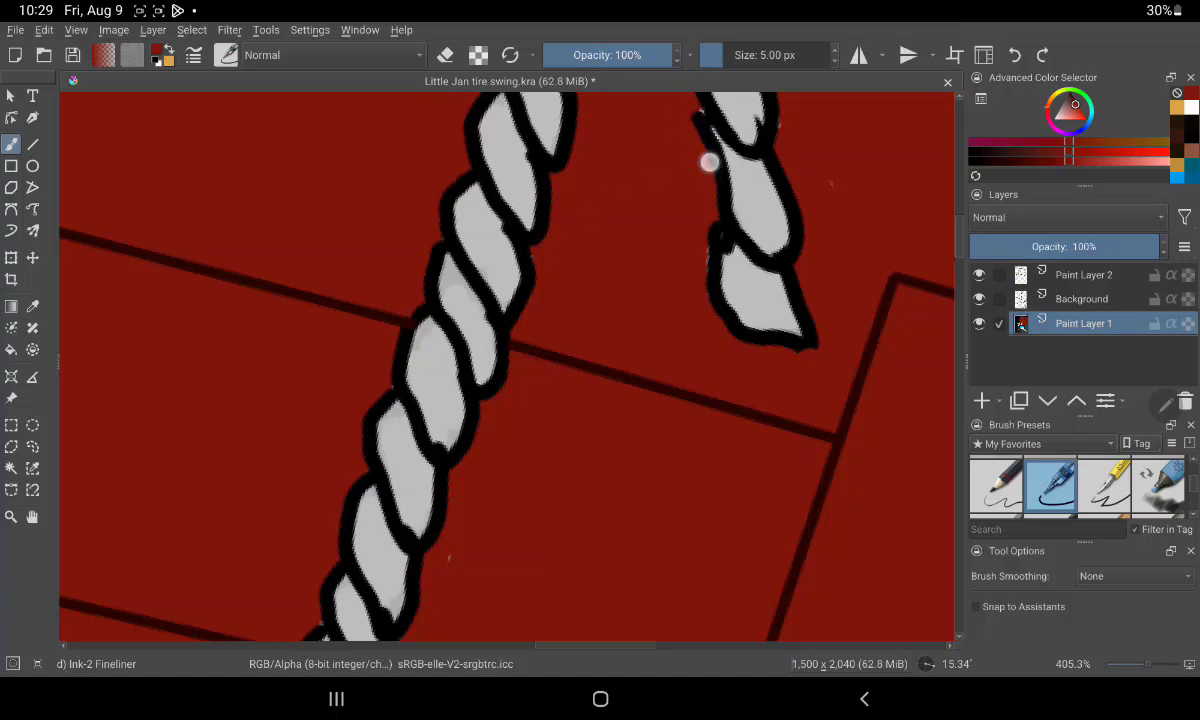
{"action": "scroll", "coordinate": [700, 460], "scroll_direction": "down", "scroll_amount": 2}
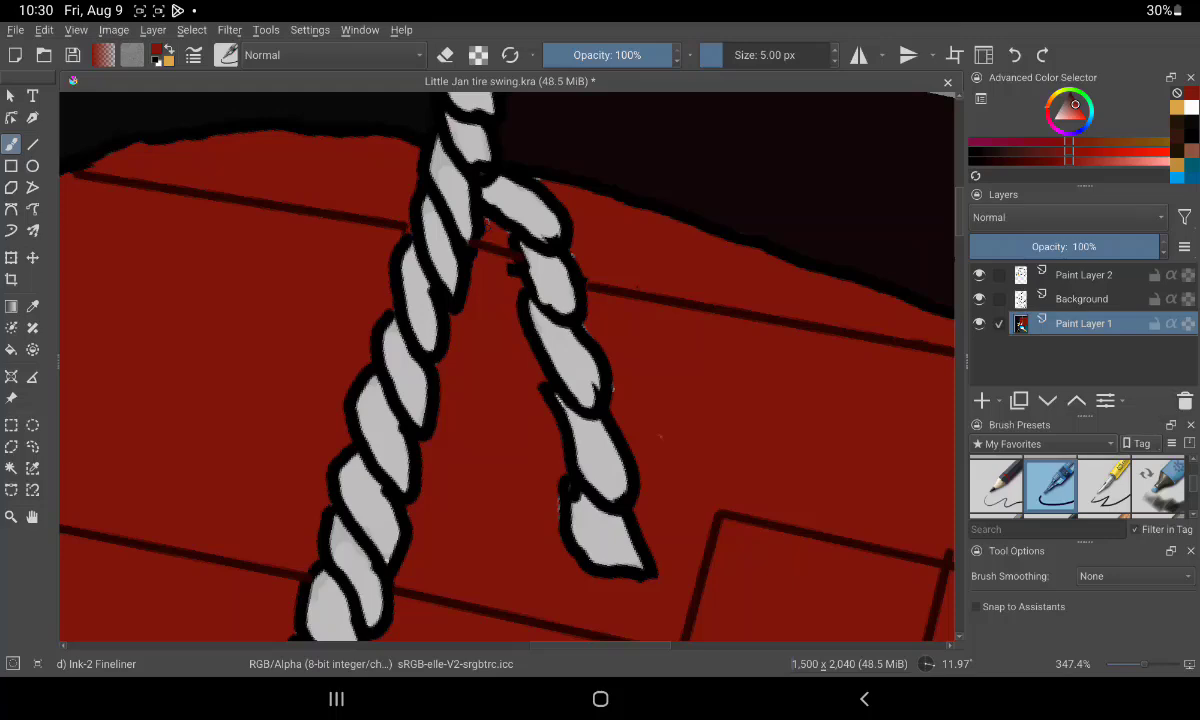
{"action": "scroll", "coordinate": [772, 447], "scroll_direction": "down", "scroll_amount": 1}
{"action": "scroll", "coordinate": [772, 447], "scroll_direction": "down", "scroll_amount": 1}
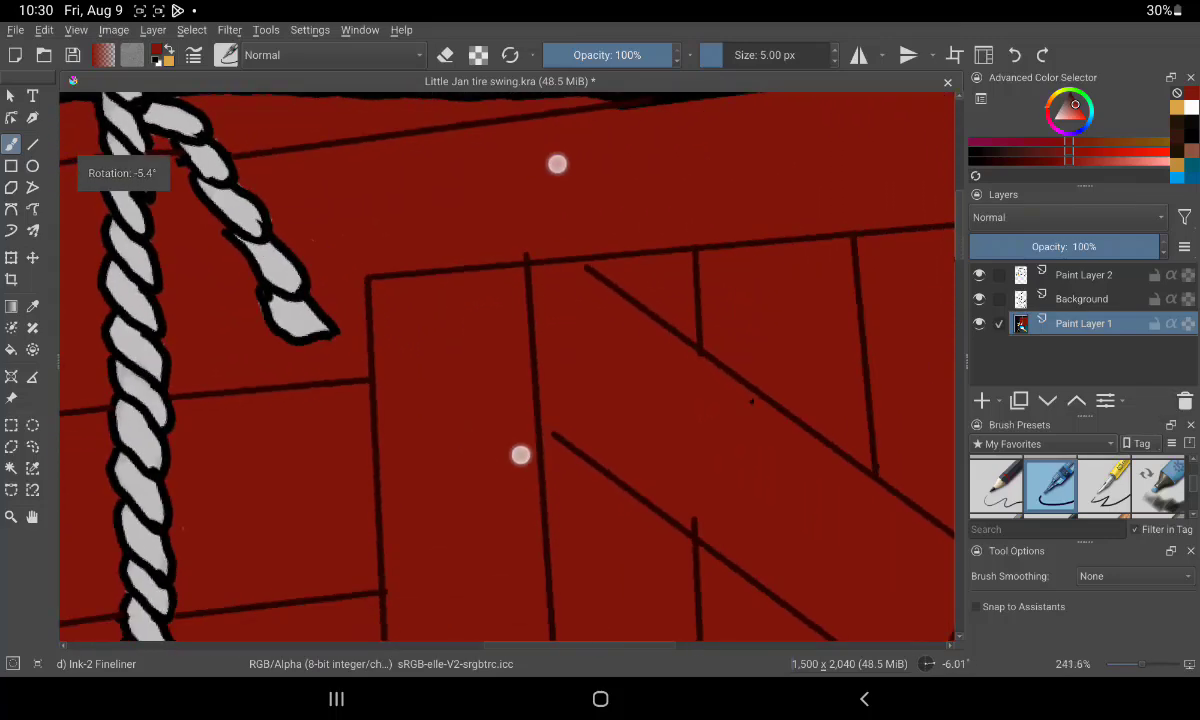
{"action": "scroll", "coordinate": [772, 447], "scroll_direction": "down", "scroll_amount": 1}
{"action": "scroll", "coordinate": [772, 447], "scroll_direction": "down", "scroll_amount": 1}
{"action": "scroll", "coordinate": [752, 416], "scroll_direction": "down", "scroll_amount": 1}
{"action": "scroll", "coordinate": [752, 416], "scroll_direction": "down", "scroll_amount": 1}
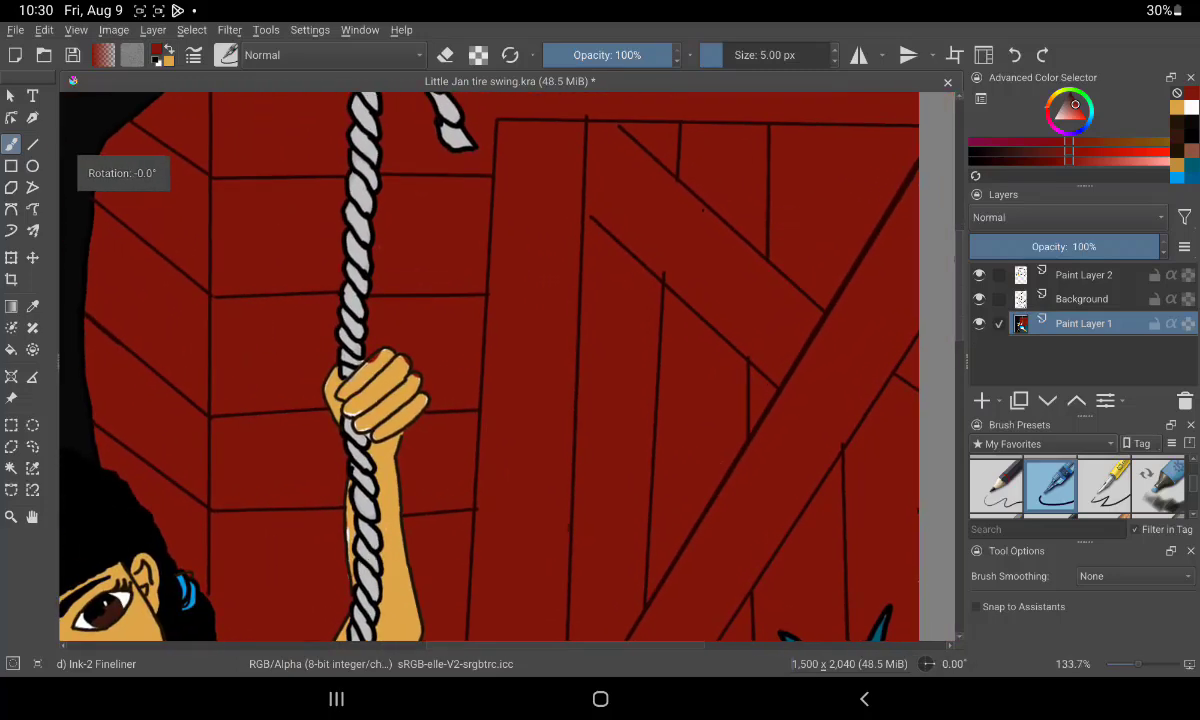
{"action": "scroll", "coordinate": [662, 403], "scroll_direction": "up", "scroll_amount": 1}
{"action": "scroll", "coordinate": [663, 323], "scroll_direction": "up", "scroll_amount": 1}
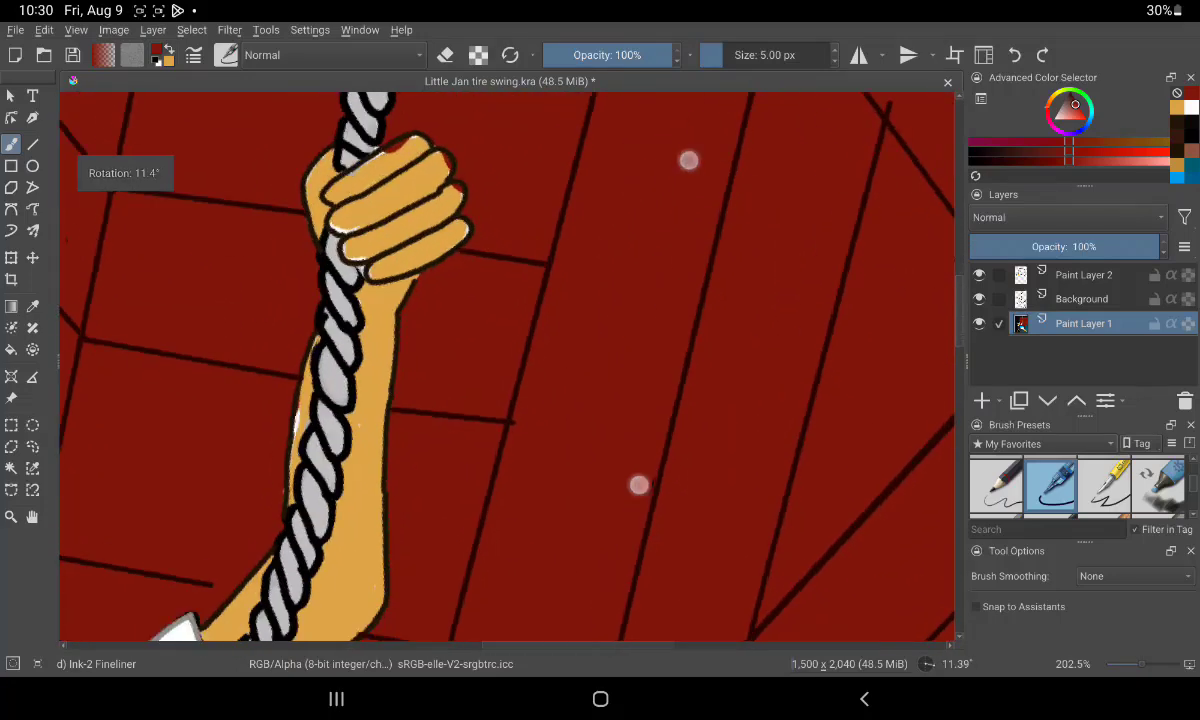
{"action": "scroll", "coordinate": [603, 422], "scroll_direction": "up", "scroll_amount": 1}
{"action": "scroll", "coordinate": [718, 324], "scroll_direction": "up", "scroll_amount": 1}
{"action": "scroll", "coordinate": [718, 324], "scroll_direction": "up", "scroll_amount": 1}
{"action": "scroll", "coordinate": [706, 378], "scroll_direction": "up", "scroll_amount": 1}
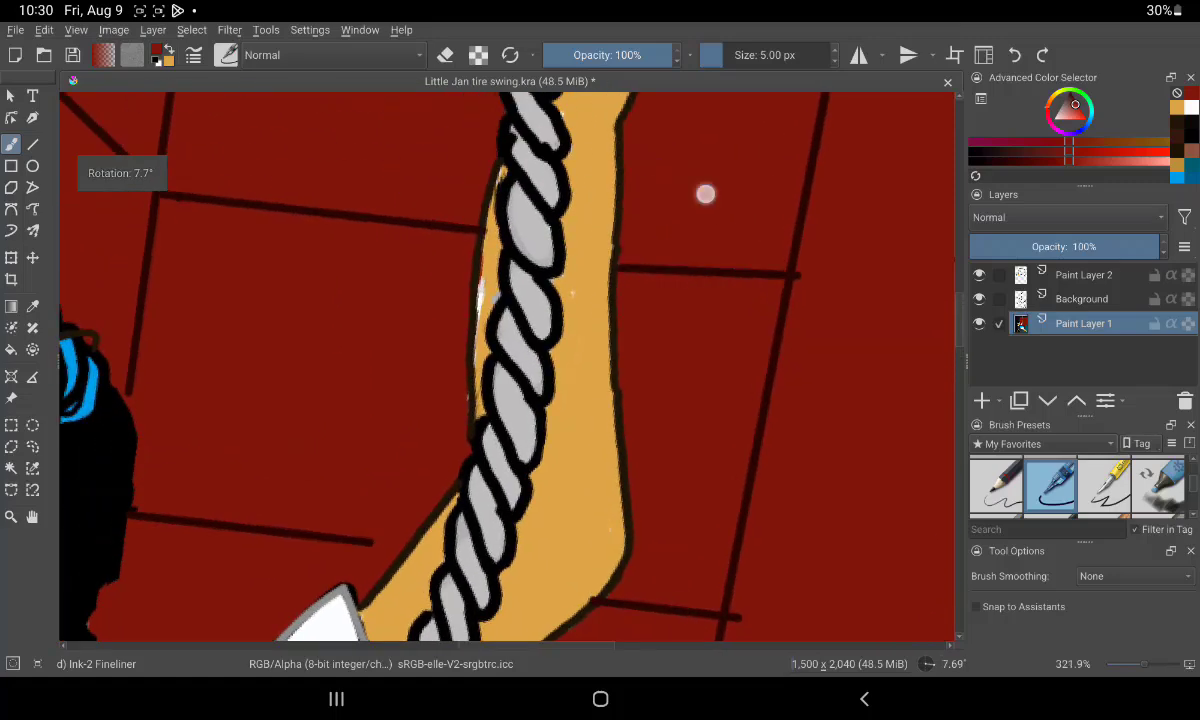
{"action": "scroll", "coordinate": [690, 345], "scroll_direction": "up", "scroll_amount": 1}
{"action": "scroll", "coordinate": [676, 343], "scroll_direction": "up", "scroll_amount": 1}
{"action": "scroll", "coordinate": [693, 347], "scroll_direction": "up", "scroll_amount": 1}
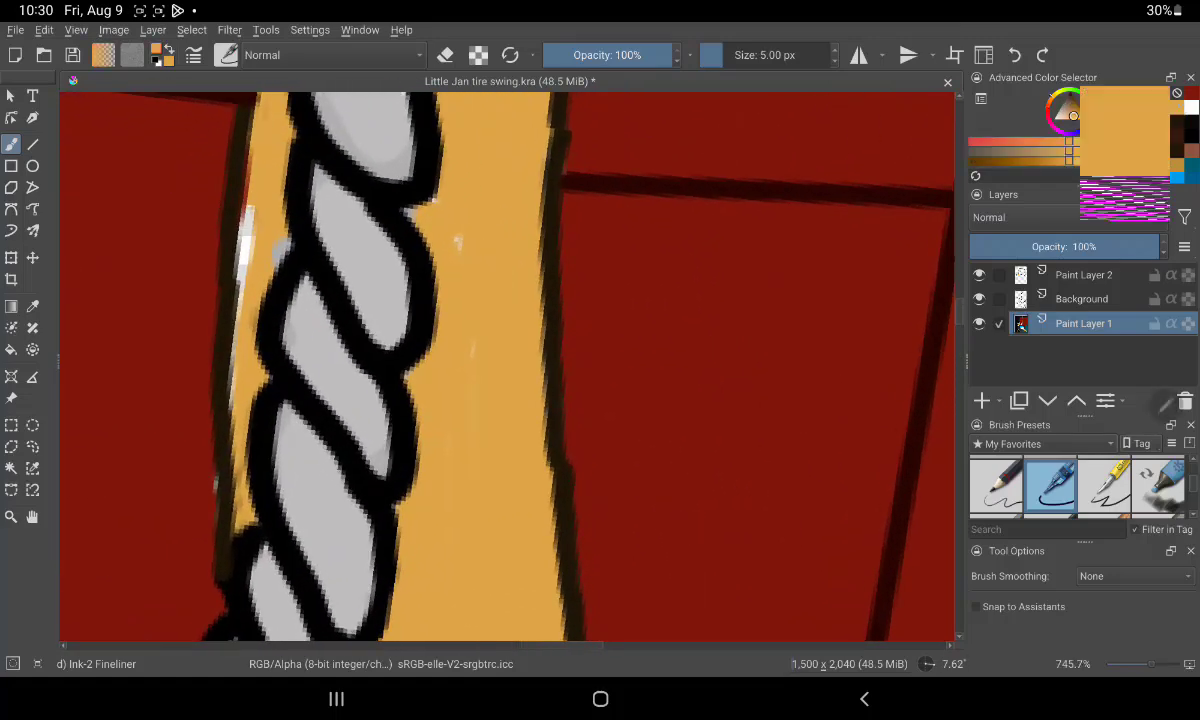
Paint orange over the rope-edge spot, plus the light streak and dark edge beside the rope
{"action": "left_click_drag", "start_coordinate": [388, 192], "coordinate": [422, 208]}
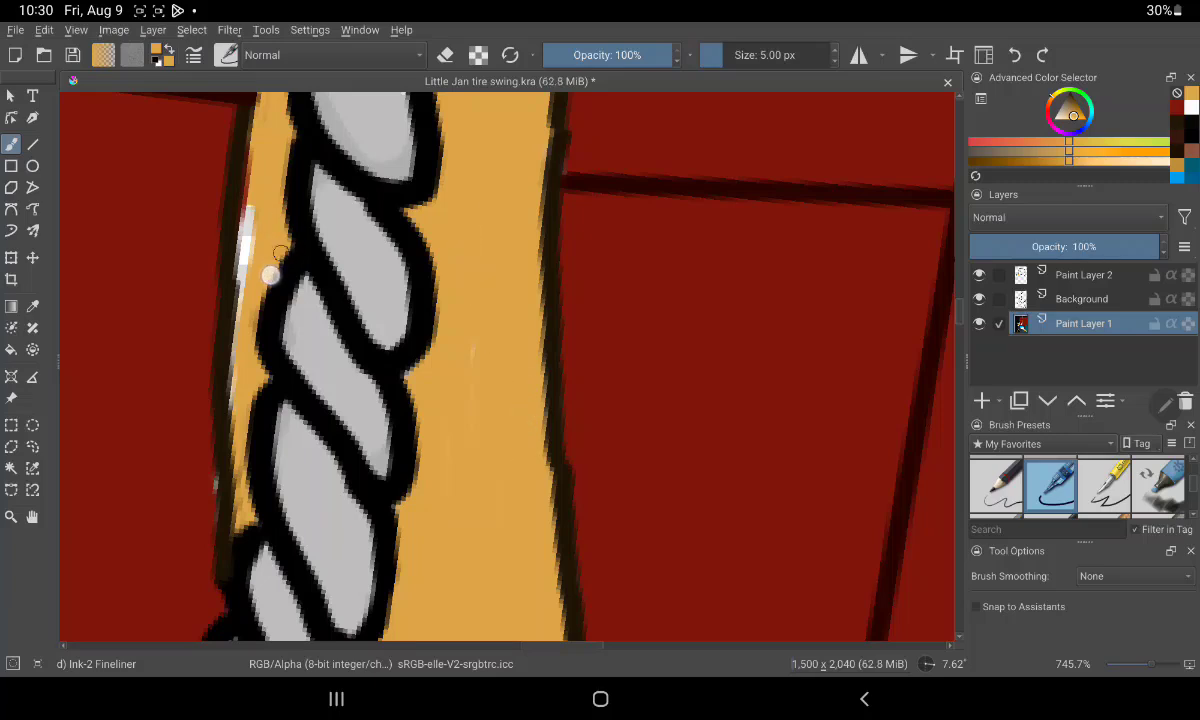
{"action": "mouse_move", "coordinate": [270, 275]}
{"action": "left_mouse_down"}
{"action": "mouse_move", "coordinate": [246, 294]}
{"action": "mouse_move", "coordinate": [234, 469]}
{"action": "left_mouse_up"}
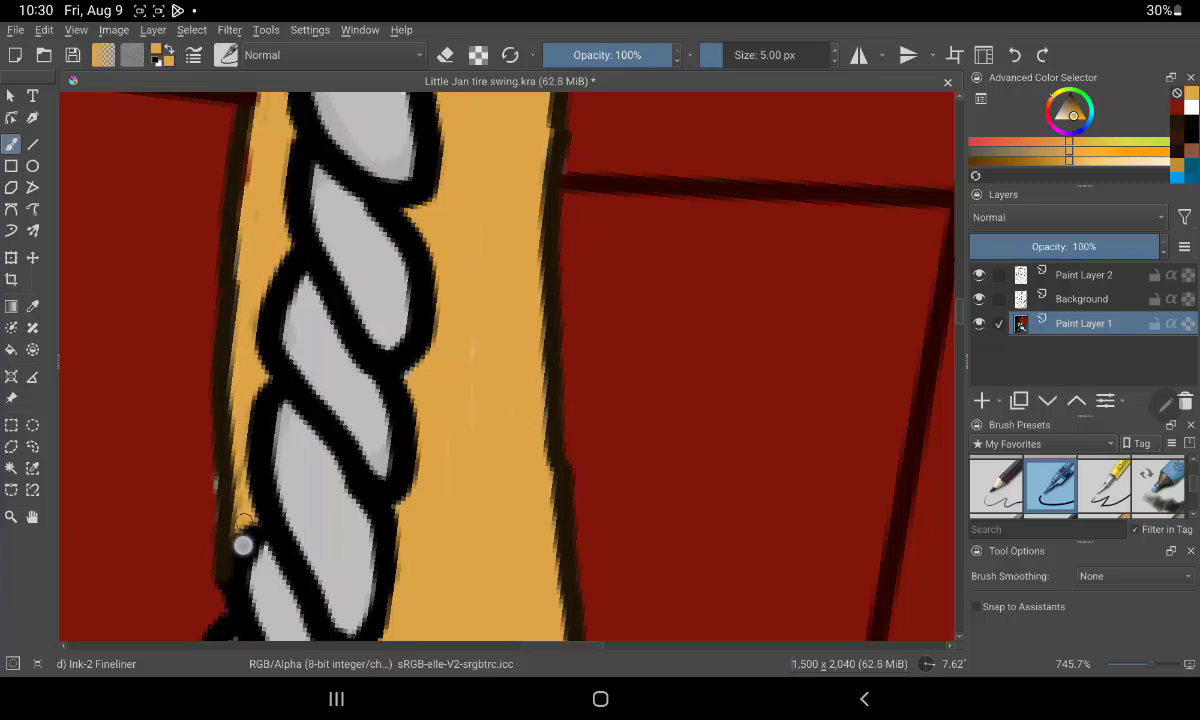
{"action": "left_click_drag", "start_coordinate": [243, 544], "coordinate": [236, 445]}
{"action": "scroll", "coordinate": [605, 400], "scroll_direction": "down", "scroll_amount": 3}
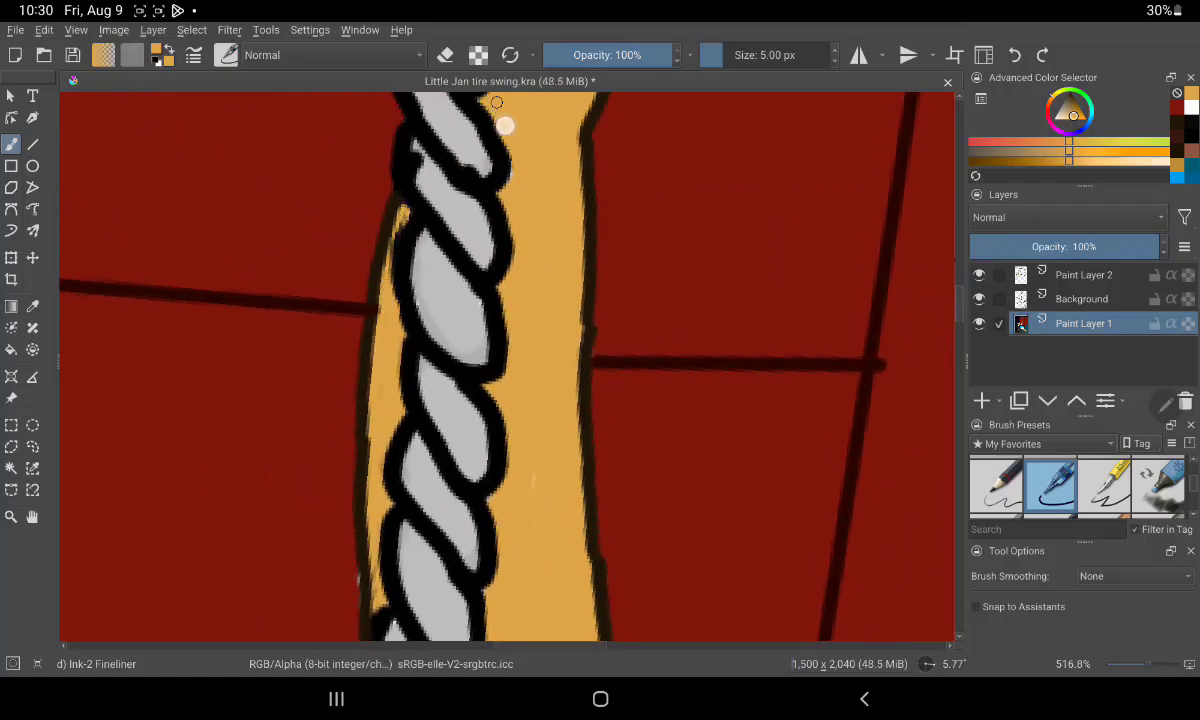
{"action": "scroll", "coordinate": [505, 365], "scroll_direction": "up", "scroll_amount": 5}
{"action": "scroll", "coordinate": [505, 365], "scroll_direction": "up", "scroll_amount": 3}
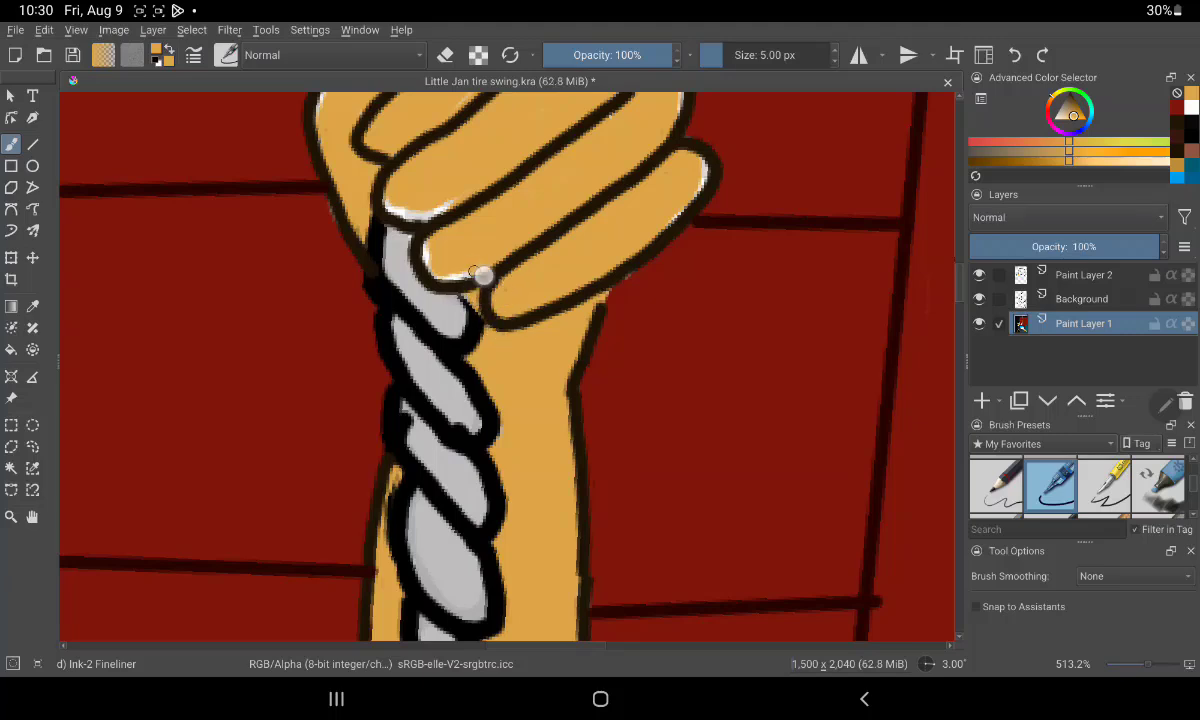
Cover the white highlight under the finger and the red thumb notch in skin orange
{"action": "left_click_drag", "start_coordinate": [478, 274], "coordinate": [408, 250]}
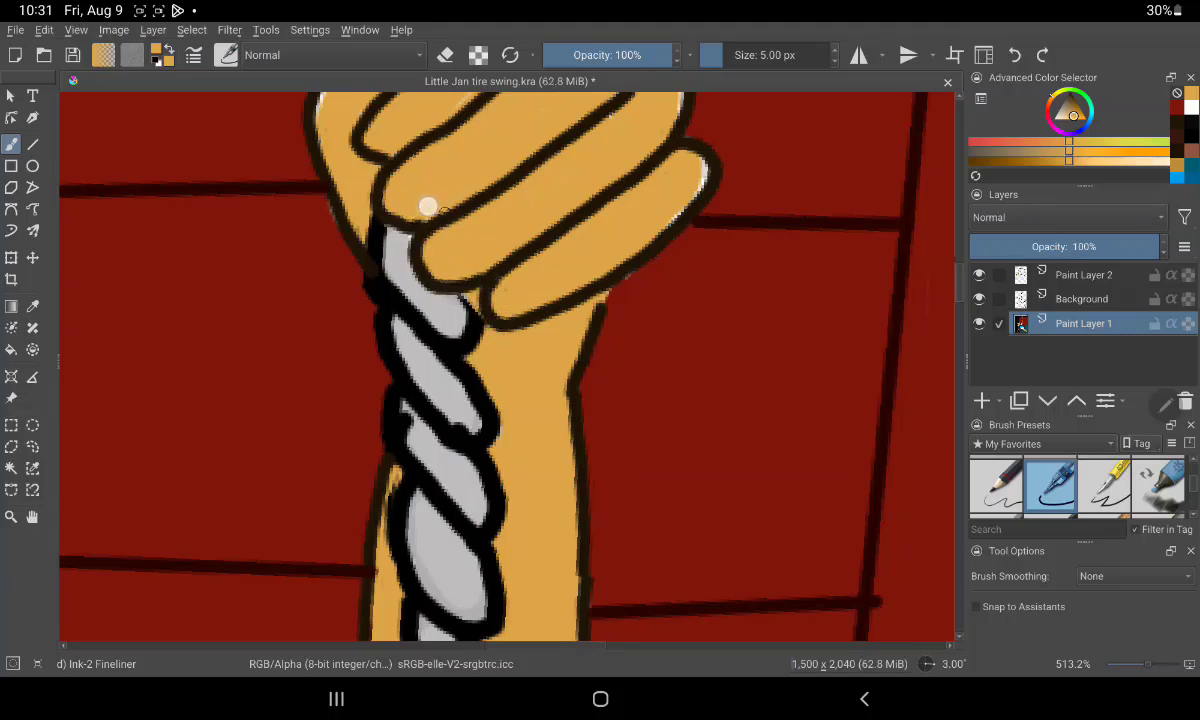
{"action": "scroll", "coordinate": [570, 445], "scroll_direction": "up", "scroll_amount": 3}
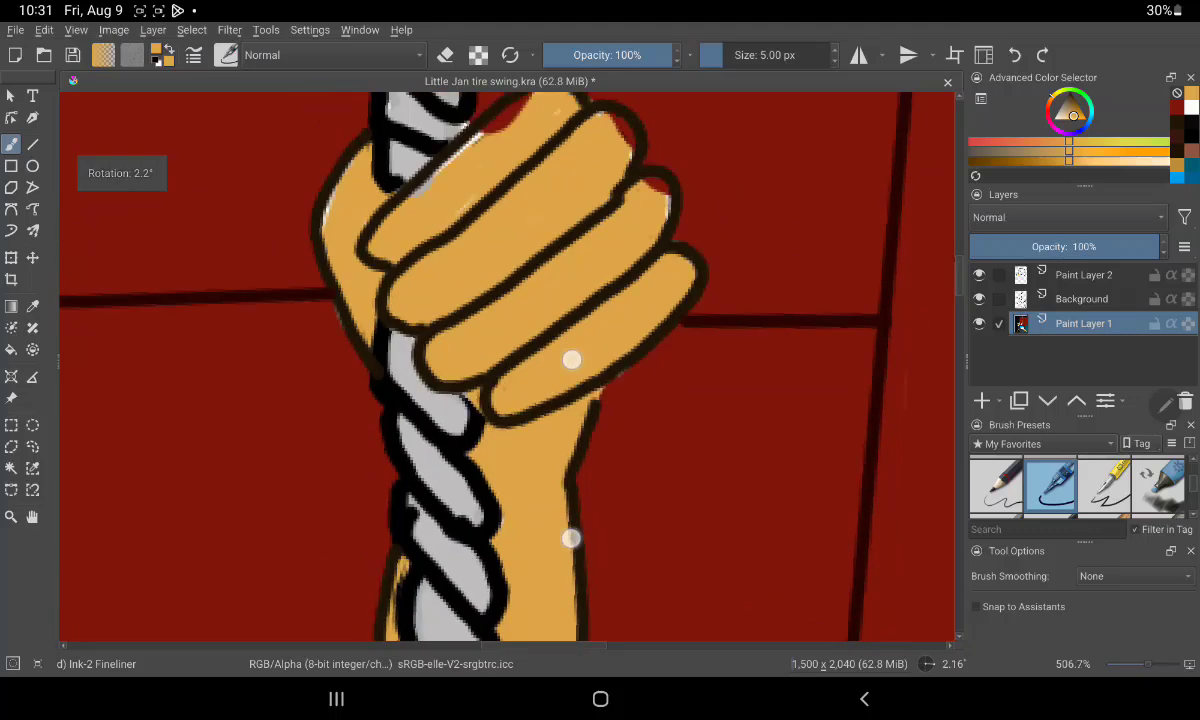
{"action": "scroll", "coordinate": [570, 445], "scroll_direction": "up", "scroll_amount": 2}
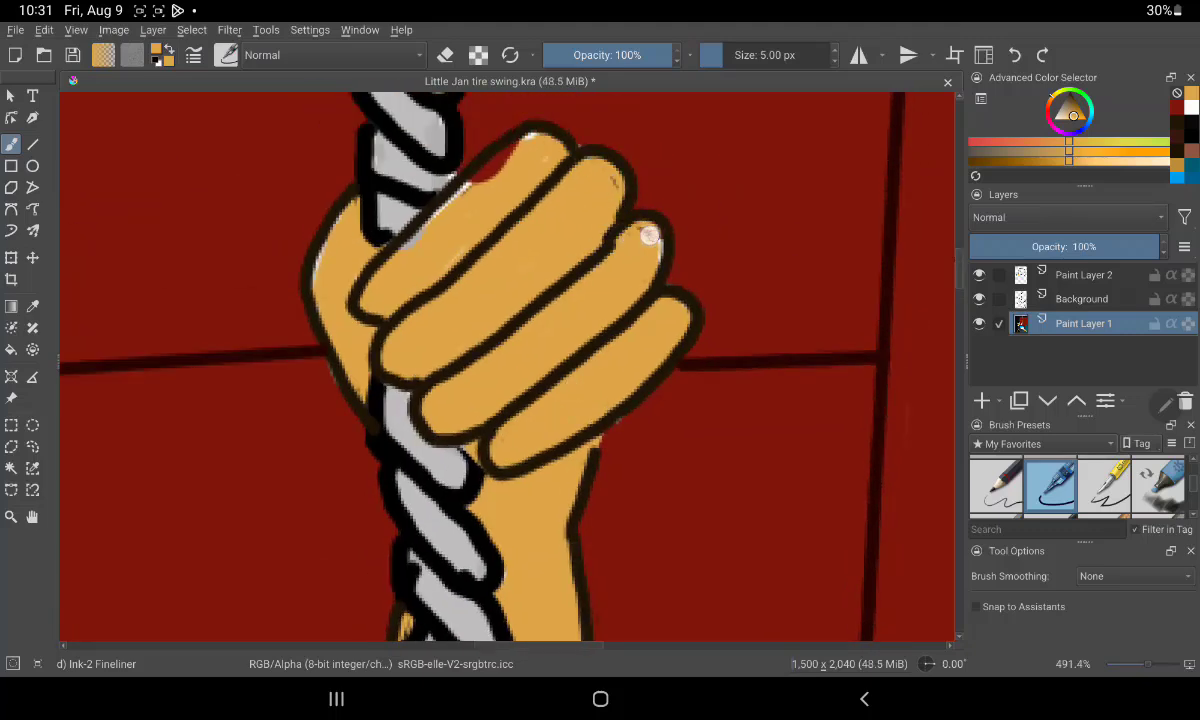
{"action": "left_click_drag", "start_coordinate": [505, 148], "coordinate": [436, 192]}
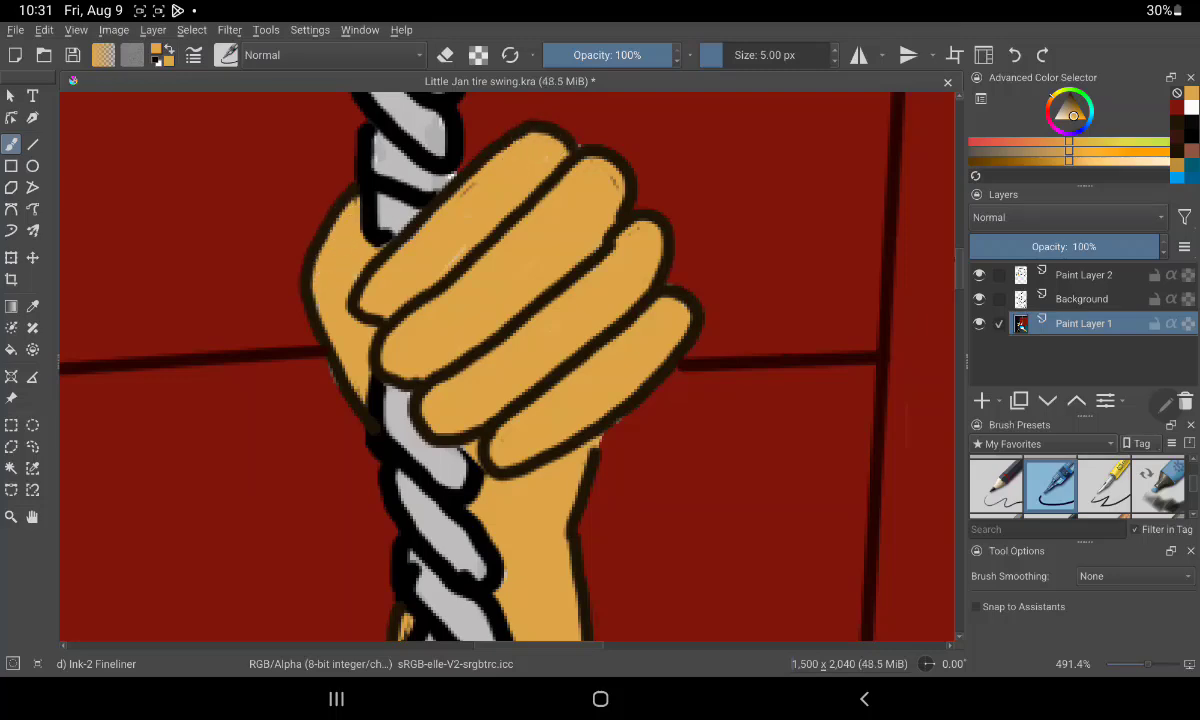
{"action": "scroll", "coordinate": [507, 365], "scroll_direction": "down", "scroll_amount": 3}
{"action": "scroll", "coordinate": [507, 365], "scroll_direction": "down", "scroll_amount": 2}
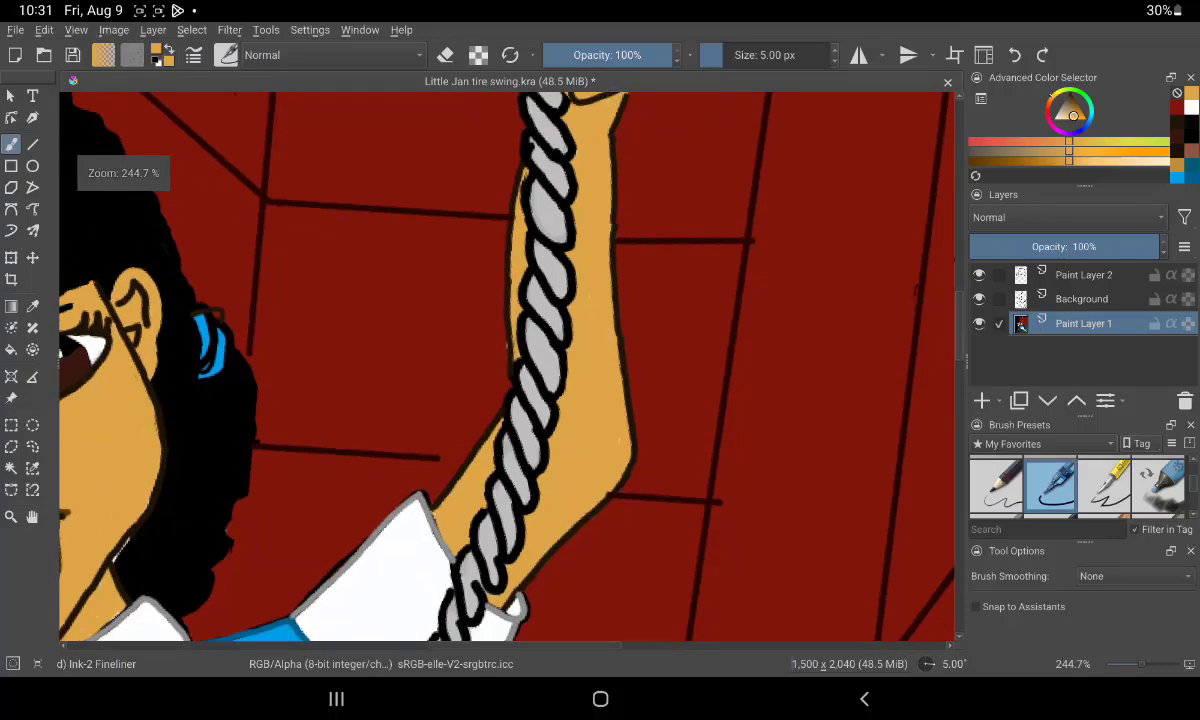
{"action": "mouse_move", "coordinate": [532, 462]}
{"action": "left_mouse_down"}
{"action": "mouse_move", "coordinate": [587, 500]}
{"action": "mouse_move", "coordinate": [613, 498]}
{"action": "mouse_move", "coordinate": [595, 522]}
{"action": "mouse_move", "coordinate": [637, 372]}
{"action": "mouse_move", "coordinate": [584, 506]}
{"action": "mouse_move", "coordinate": [635, 536]}
{"action": "mouse_move", "coordinate": [683, 502]}
{"action": "mouse_move", "coordinate": [509, 415]}
{"action": "mouse_move", "coordinate": [488, 466]}
{"action": "mouse_move", "coordinate": [565, 546]}
{"action": "mouse_move", "coordinate": [600, 610]}
{"action": "left_mouse_up"}
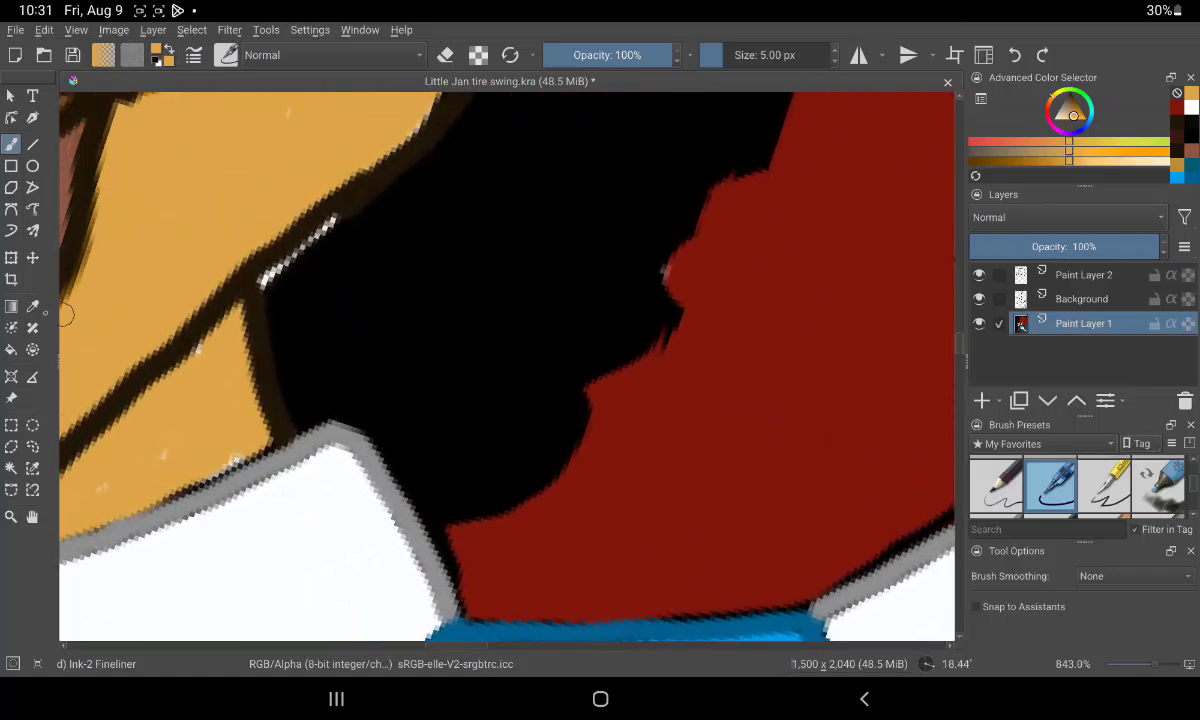
Sample black from the hair and paint over the grey pixels on the hair's edge
{"action": "left_click", "coordinate": [32, 306]}
{"action": "left_click", "coordinate": [452, 331]}
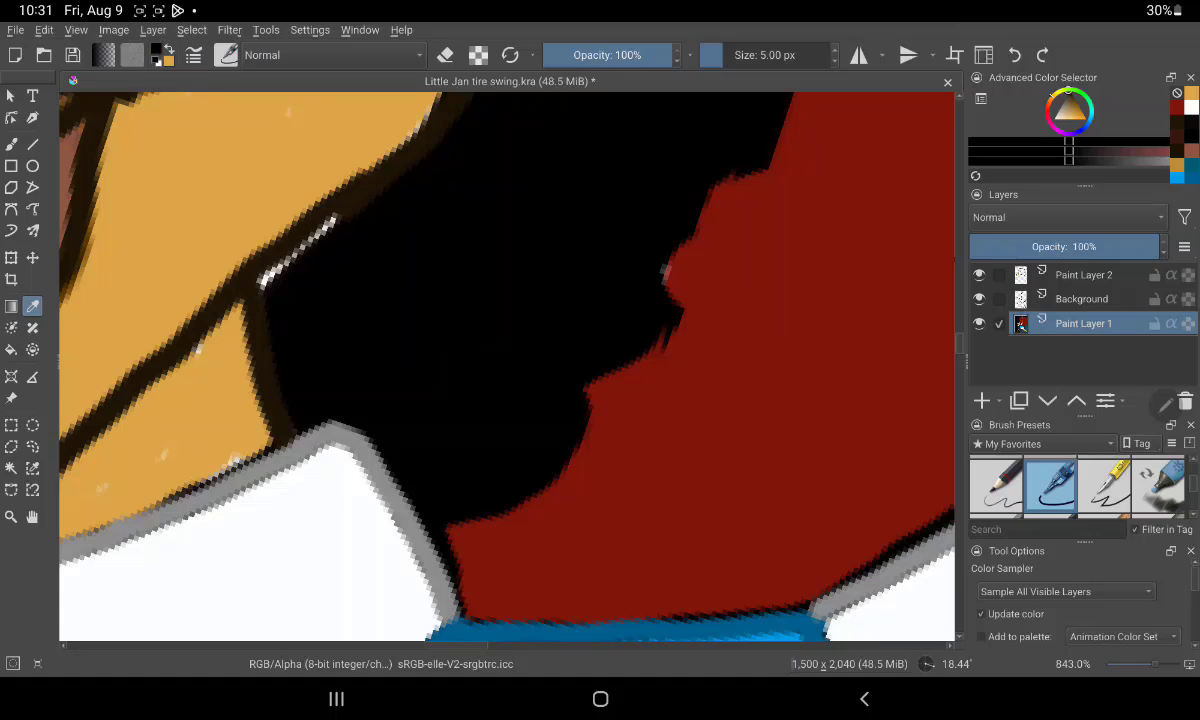
{"action": "left_click", "coordinate": [11, 144]}
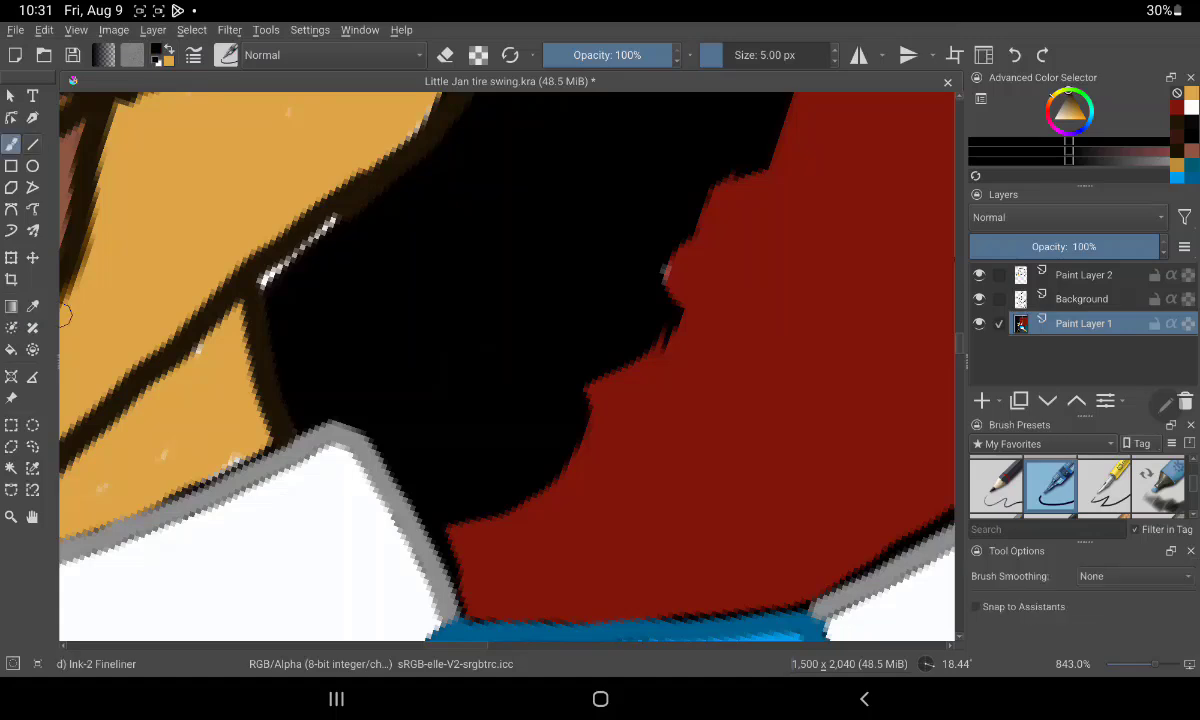
{"action": "left_click_drag", "start_coordinate": [257, 291], "coordinate": [505, 122]}
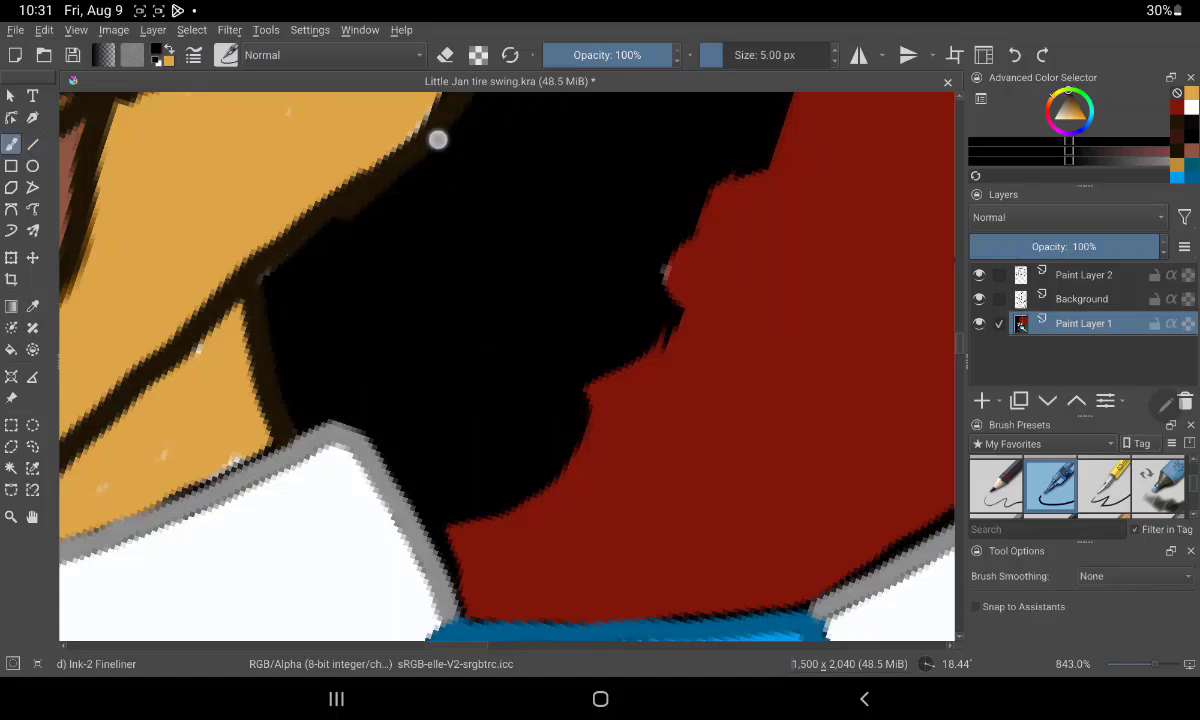
{"action": "scroll", "coordinate": [707, 337], "scroll_direction": "down", "scroll_amount": 5}
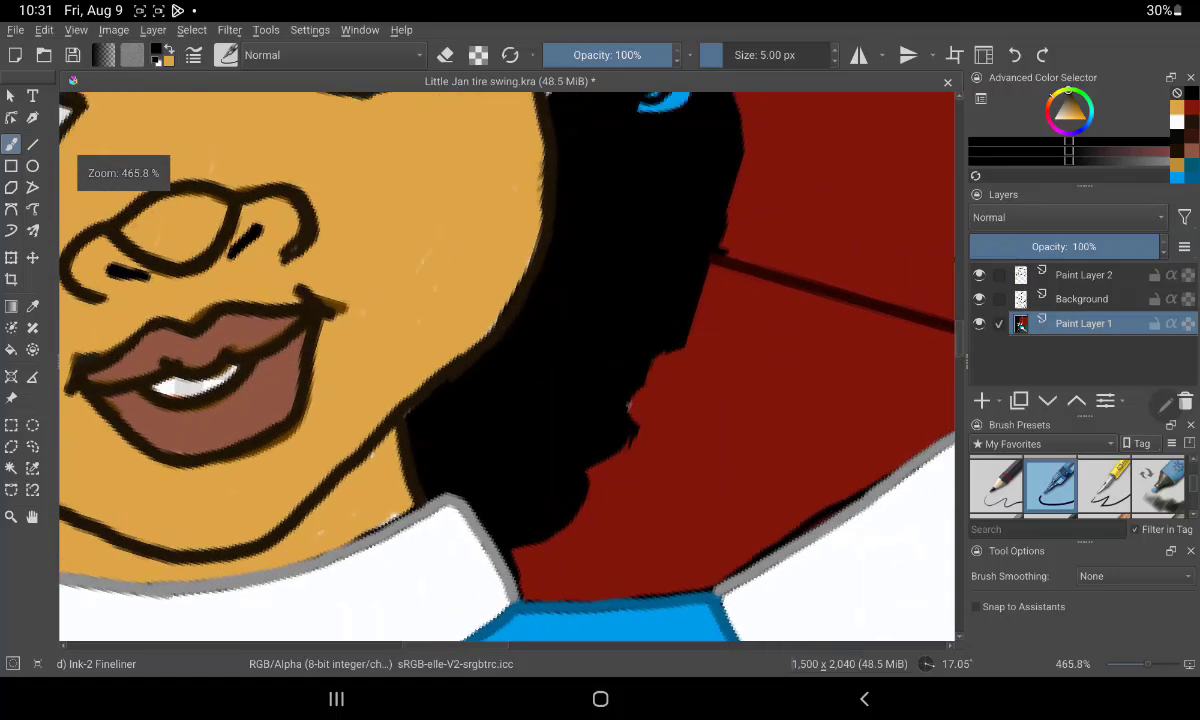
Rotate the canvas so the girl stands upright
{"action": "left_click_drag", "start_coordinate": [430, 330], "coordinate": [759, 412]}
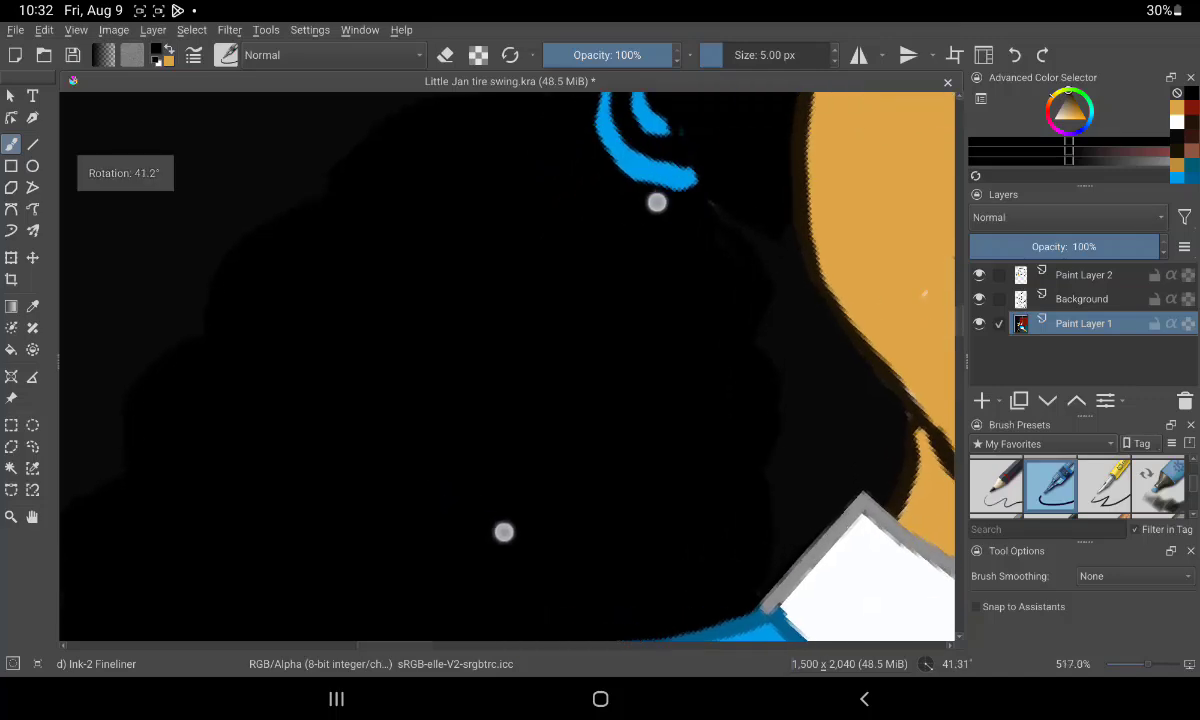
{"action": "left_click_drag", "start_coordinate": [804, 260], "coordinate": [609, 349]}
{"action": "scroll", "coordinate": [581, 413], "scroll_direction": "down", "scroll_amount": 5}
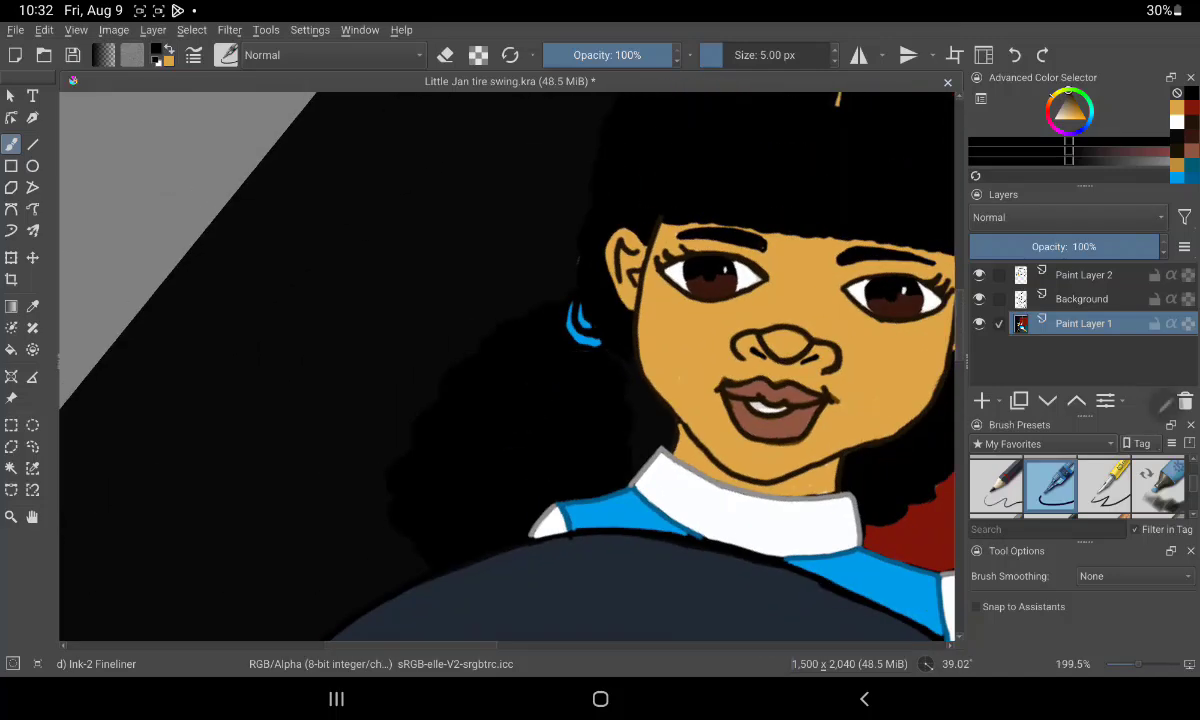
{"action": "scroll", "coordinate": [600, 360], "scroll_direction": "up", "scroll_amount": 5}
{"action": "scroll", "coordinate": [573, 387], "scroll_direction": "down", "scroll_amount": 8}
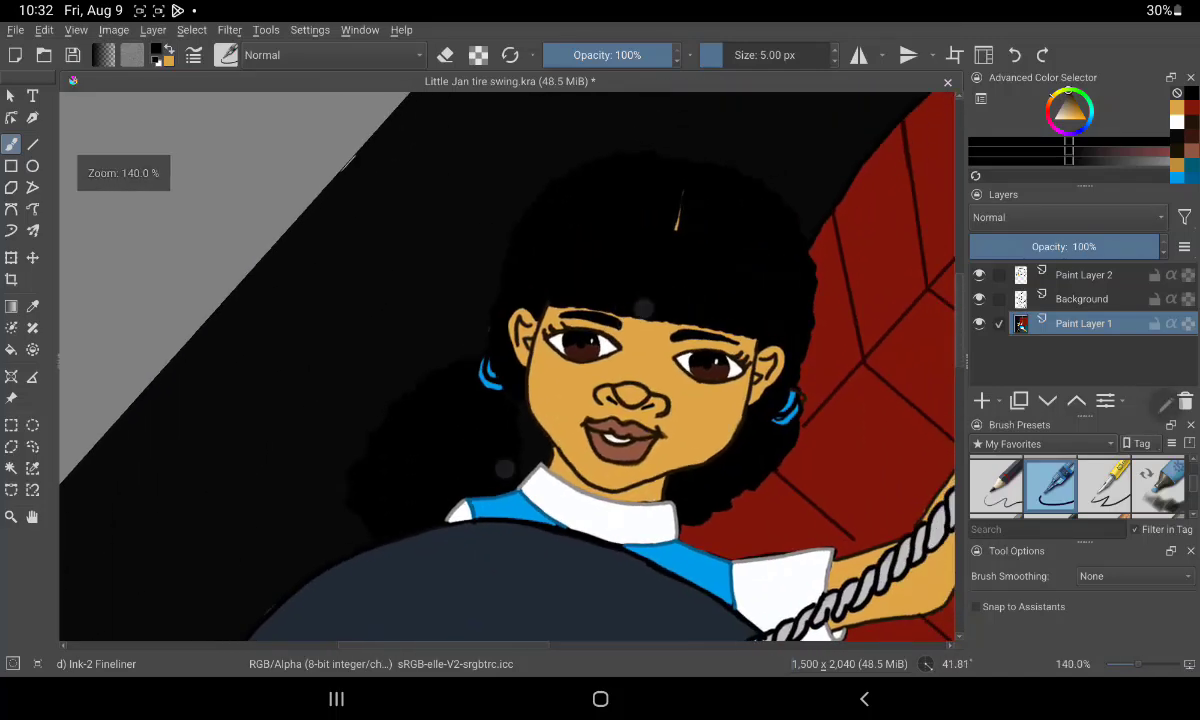
{"action": "left_click_drag", "start_coordinate": [720, 166], "coordinate": [568, 123]}
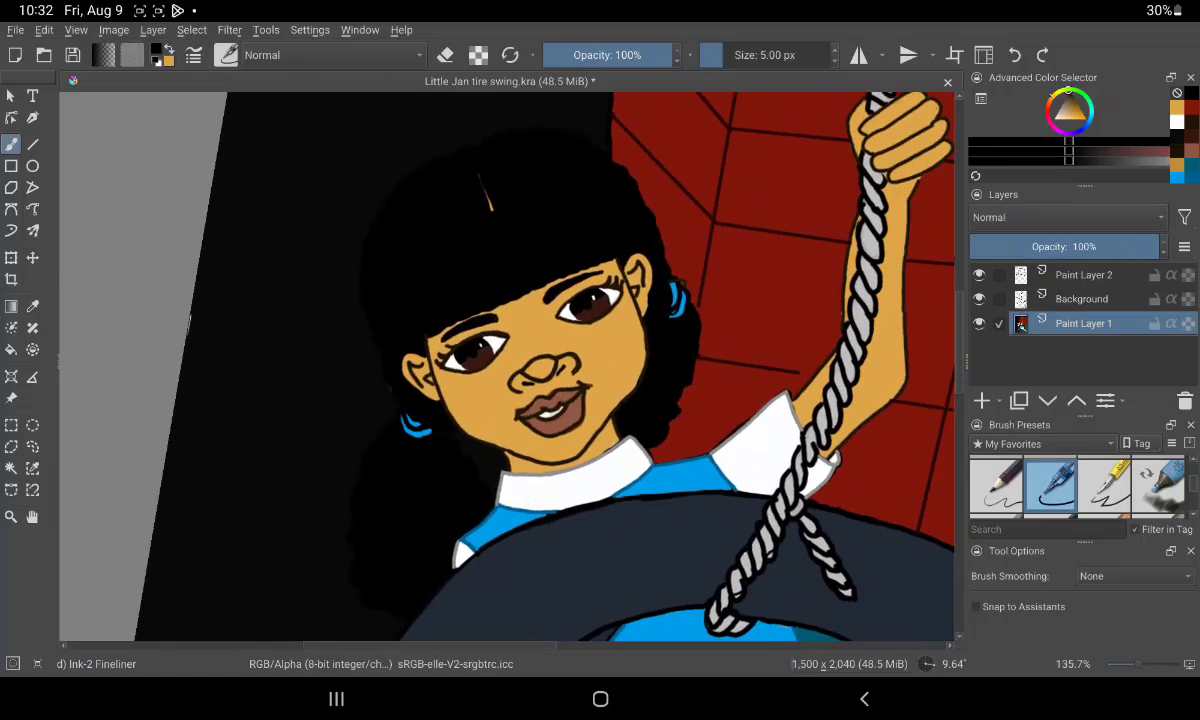
Bring the tire and teal plant into view and sample the plant's teal
{"action": "left_click_drag", "start_coordinate": [735, 575], "coordinate": [514, 460]}
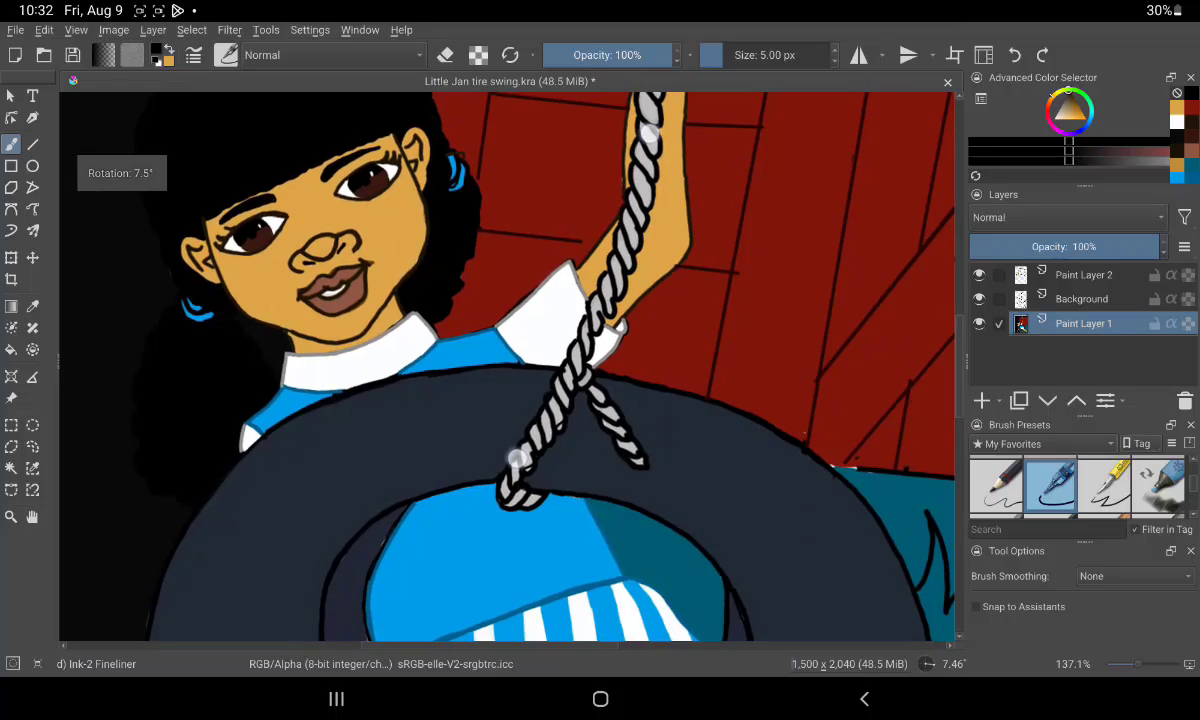
{"action": "left_click_drag", "start_coordinate": [600, 510], "coordinate": [517, 426]}
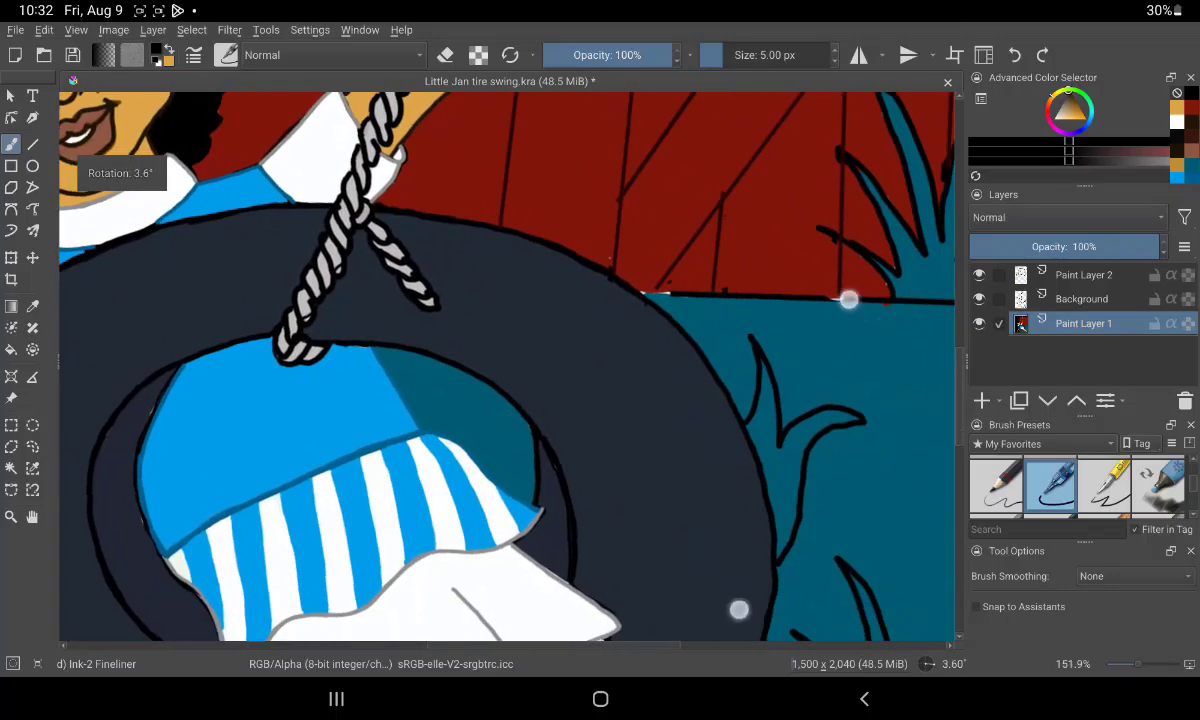
{"action": "mouse_move", "coordinate": [739, 611]}
{"action": "left_mouse_down"}
{"action": "mouse_move", "coordinate": [686, 482]}
{"action": "mouse_move", "coordinate": [620, 400]}
{"action": "left_mouse_up"}
{"action": "mouse_move", "coordinate": [620, 460]}
{"action": "left_mouse_down"}
{"action": "mouse_move", "coordinate": [701, 583]}
{"action": "mouse_move", "coordinate": [660, 551]}
{"action": "left_mouse_up"}
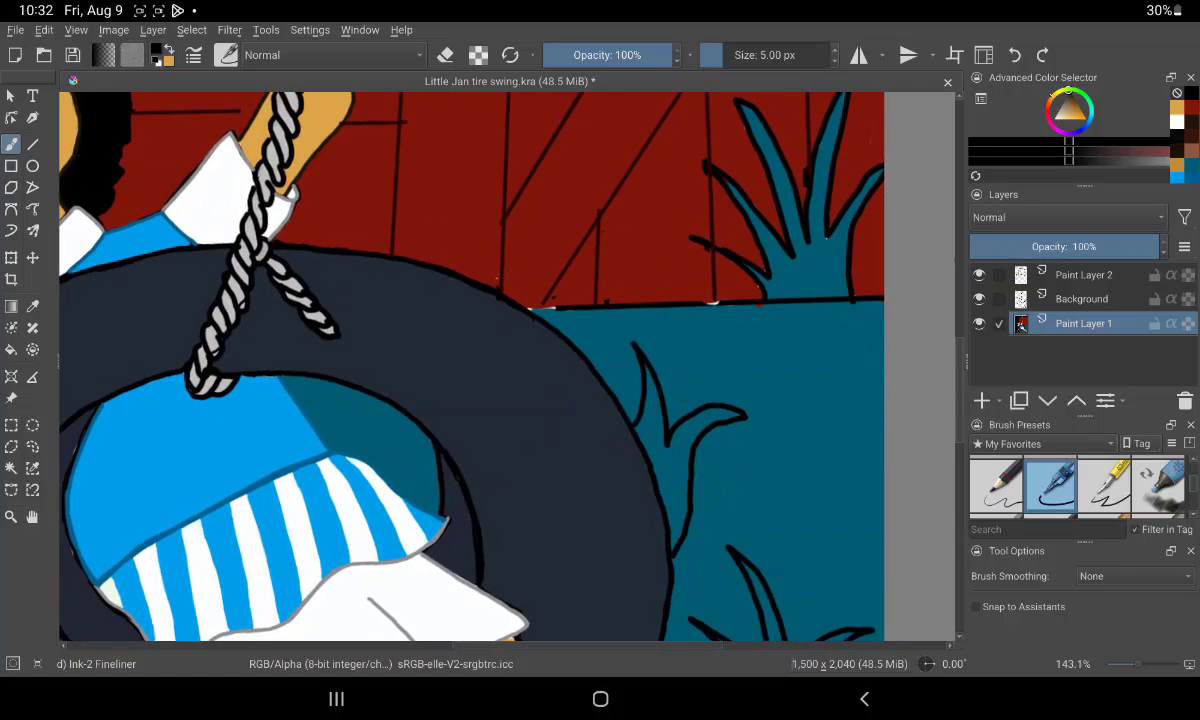
{"action": "left_click", "coordinate": [600, 420], "text": "ctrl"}
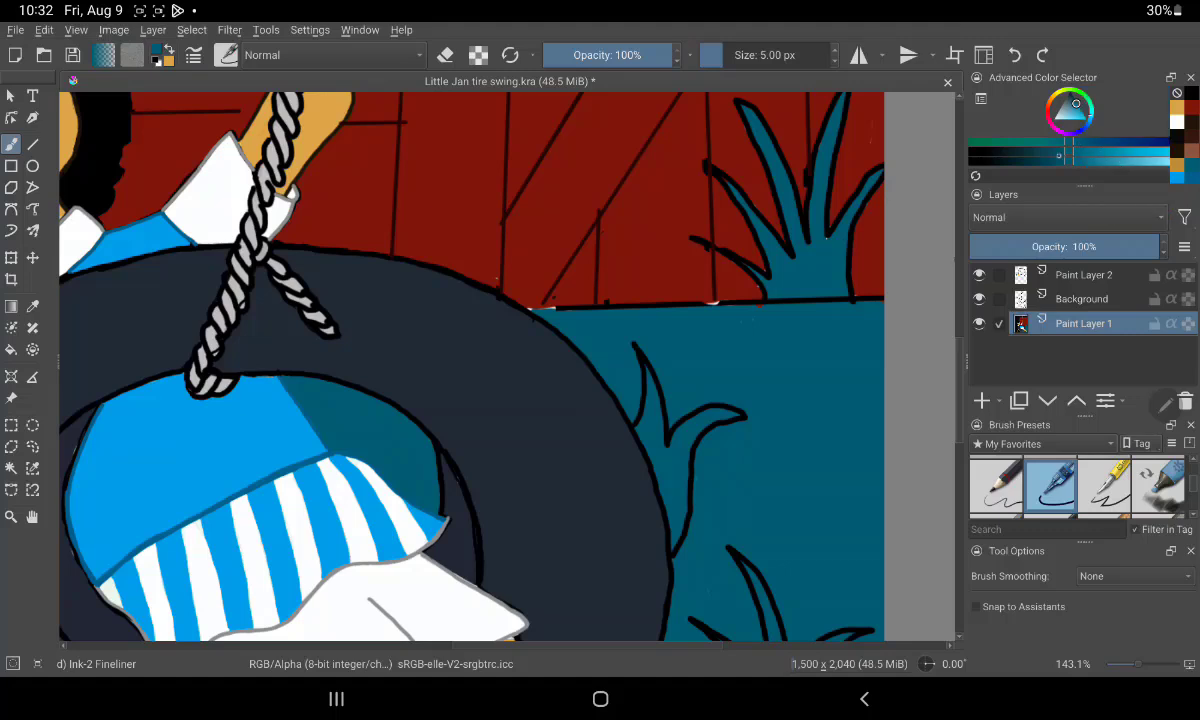
Pick a much darker teal and make Paint Layer 2 active
{"action": "left_click", "coordinate": [560, 470], "text": "ctrl"}
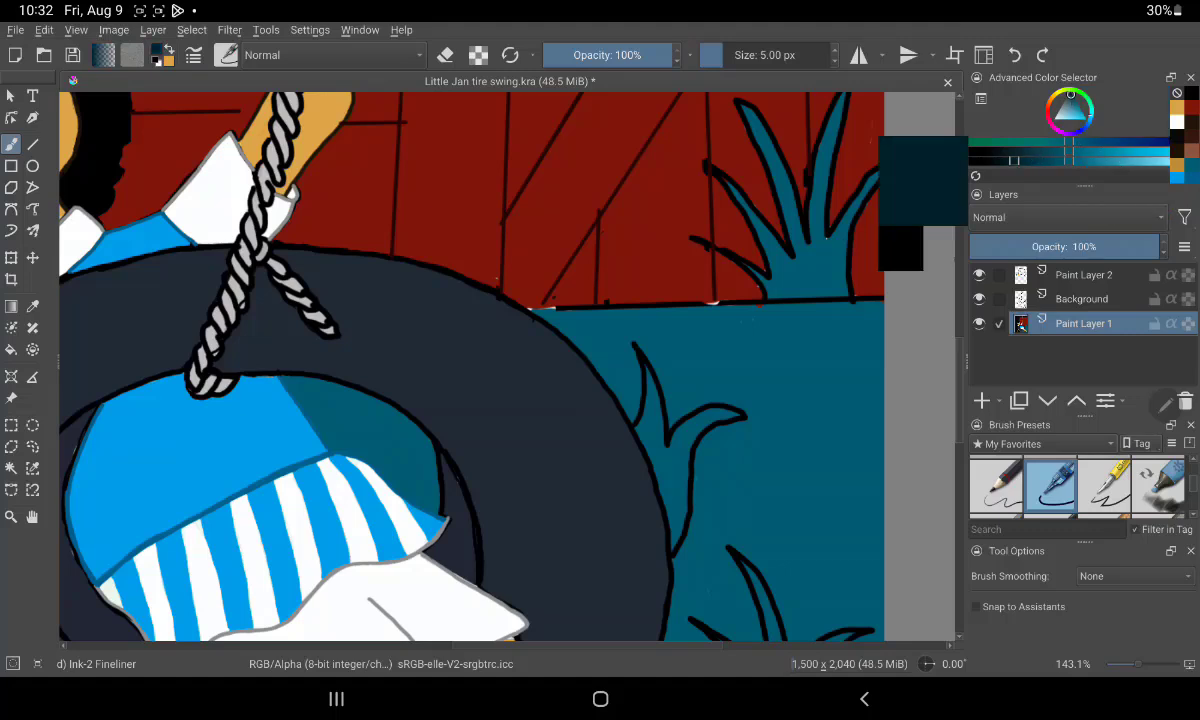
{"action": "scroll", "coordinate": [760, 360], "scroll_direction": "up", "scroll_amount": 5}
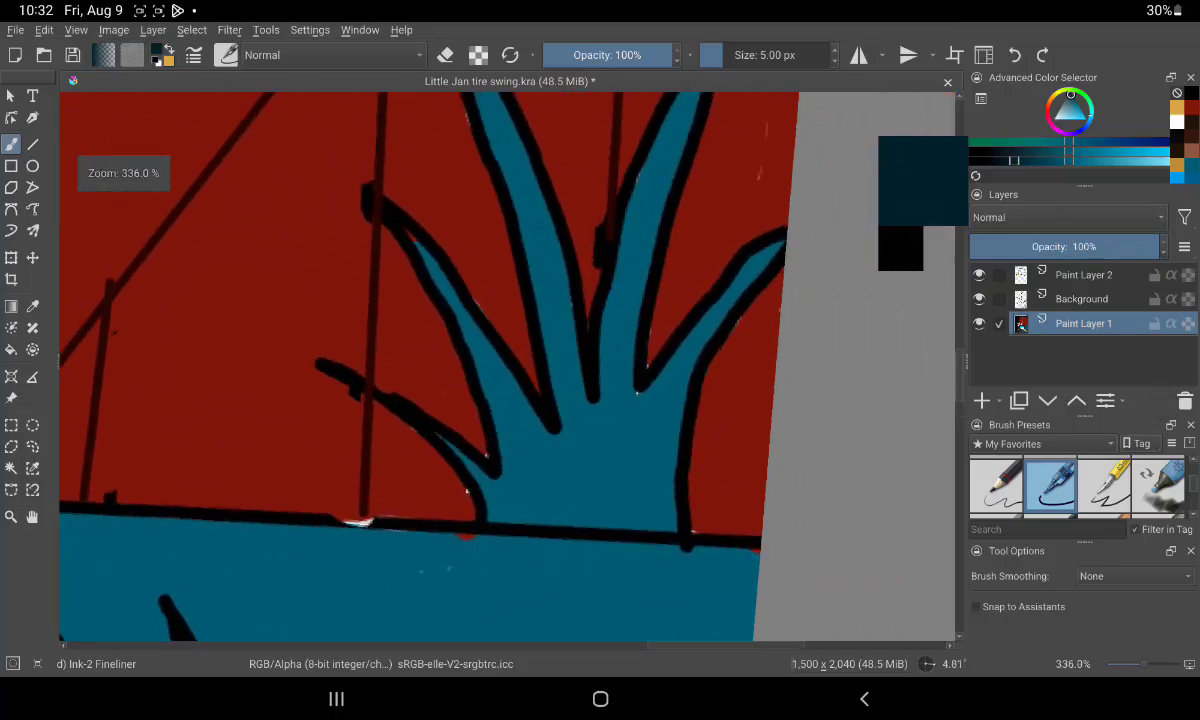
{"action": "left_click", "coordinate": [1068, 274]}
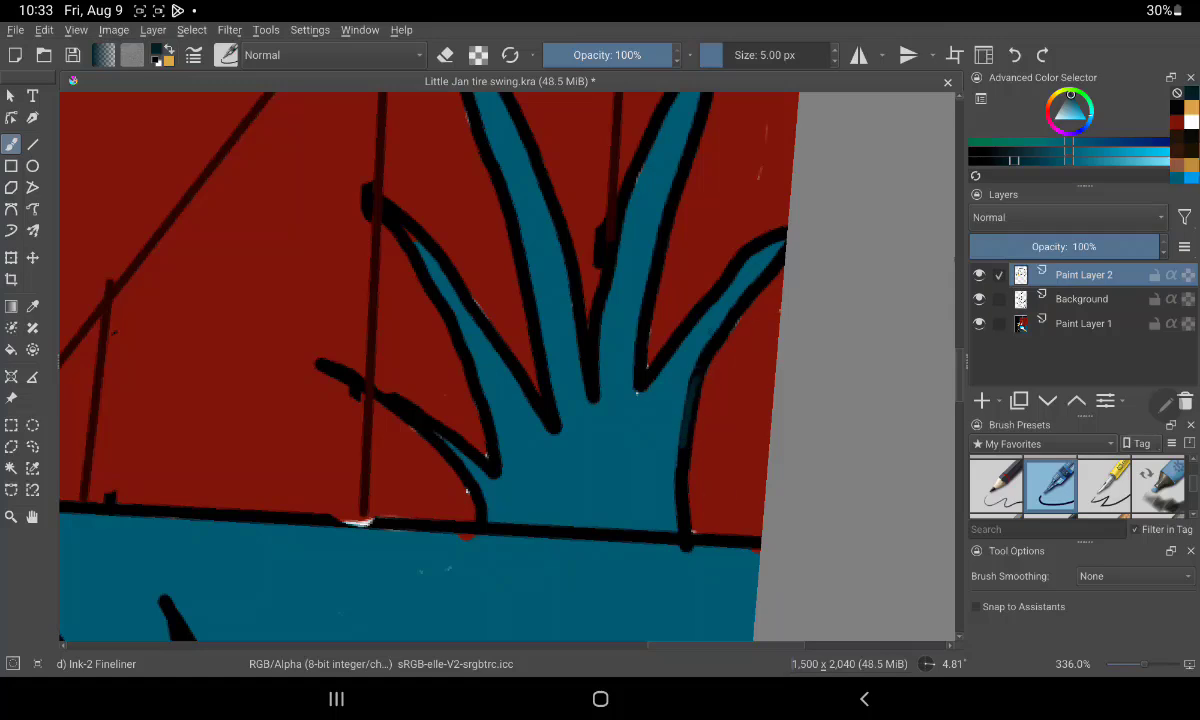
{"action": "scroll", "coordinate": [695, 386], "scroll_direction": "up", "scroll_amount": 3}
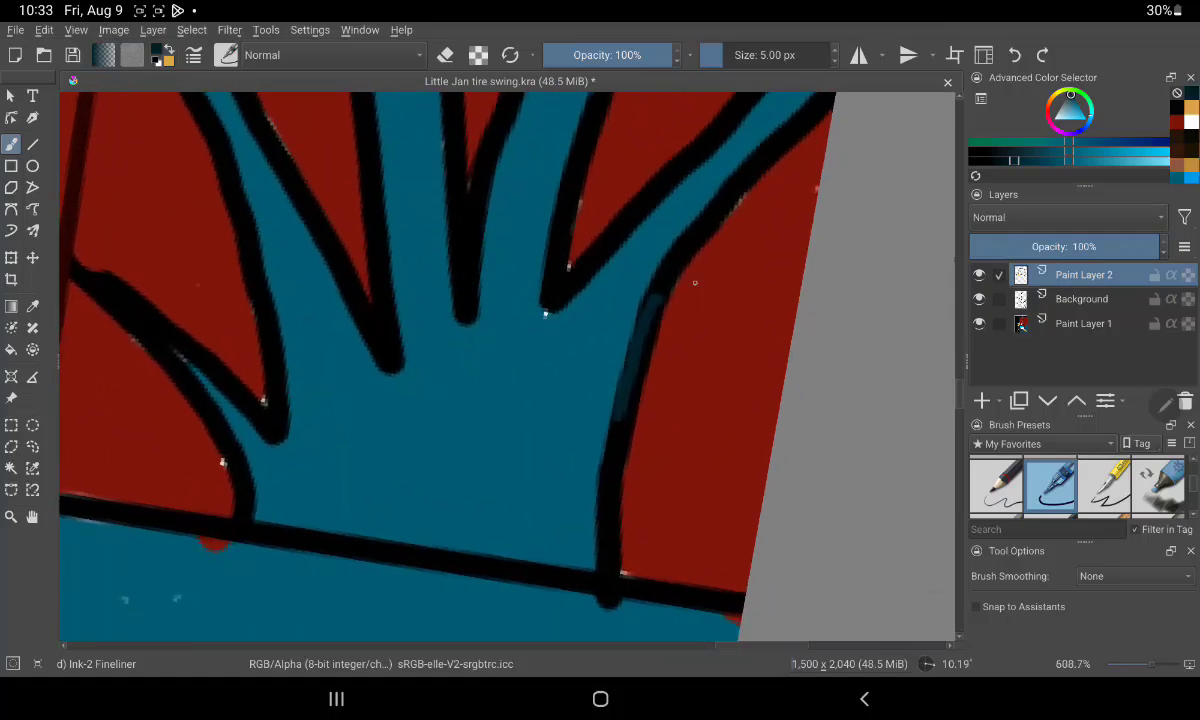
Trace the leaves' right, upper and left outlines in dark teal
{"action": "mouse_move", "coordinate": [667, 276]}
{"action": "left_mouse_down"}
{"action": "mouse_move", "coordinate": [782, 134]}
{"action": "mouse_move", "coordinate": [776, 93]}
{"action": "left_mouse_up"}
{"action": "left_click_drag", "start_coordinate": [608, 506], "coordinate": [673, 273]}
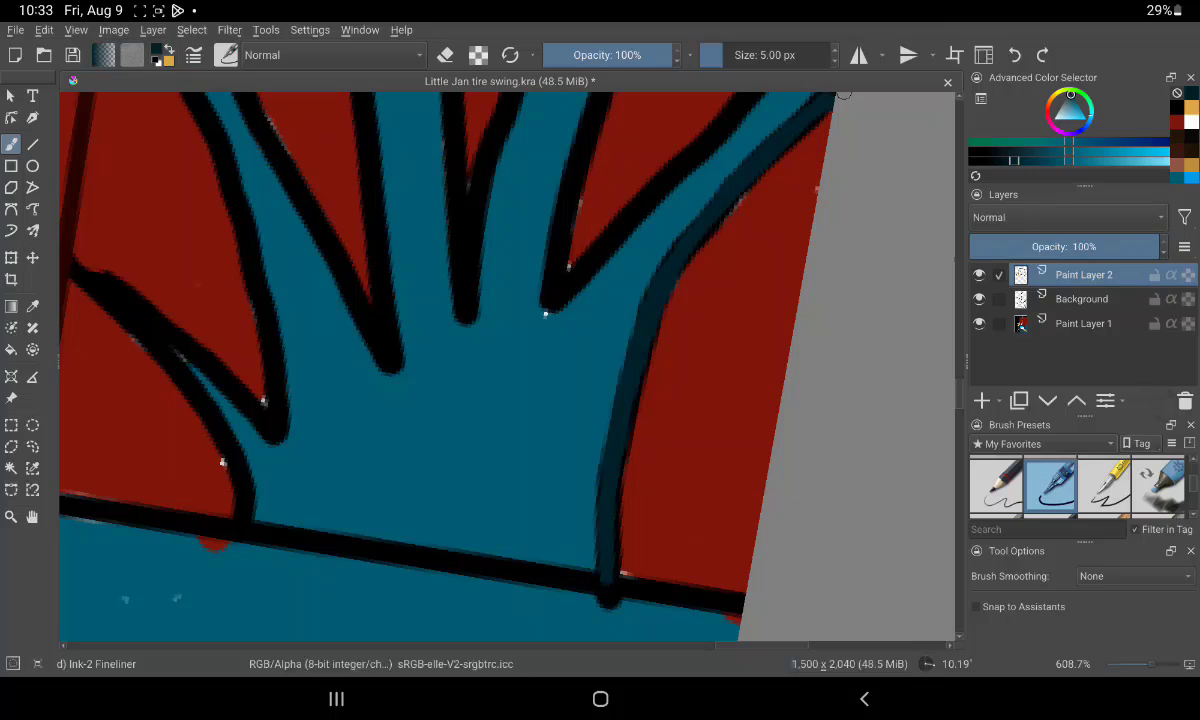
{"action": "scroll", "coordinate": [588, 332], "scroll_direction": "up", "scroll_amount": 1}
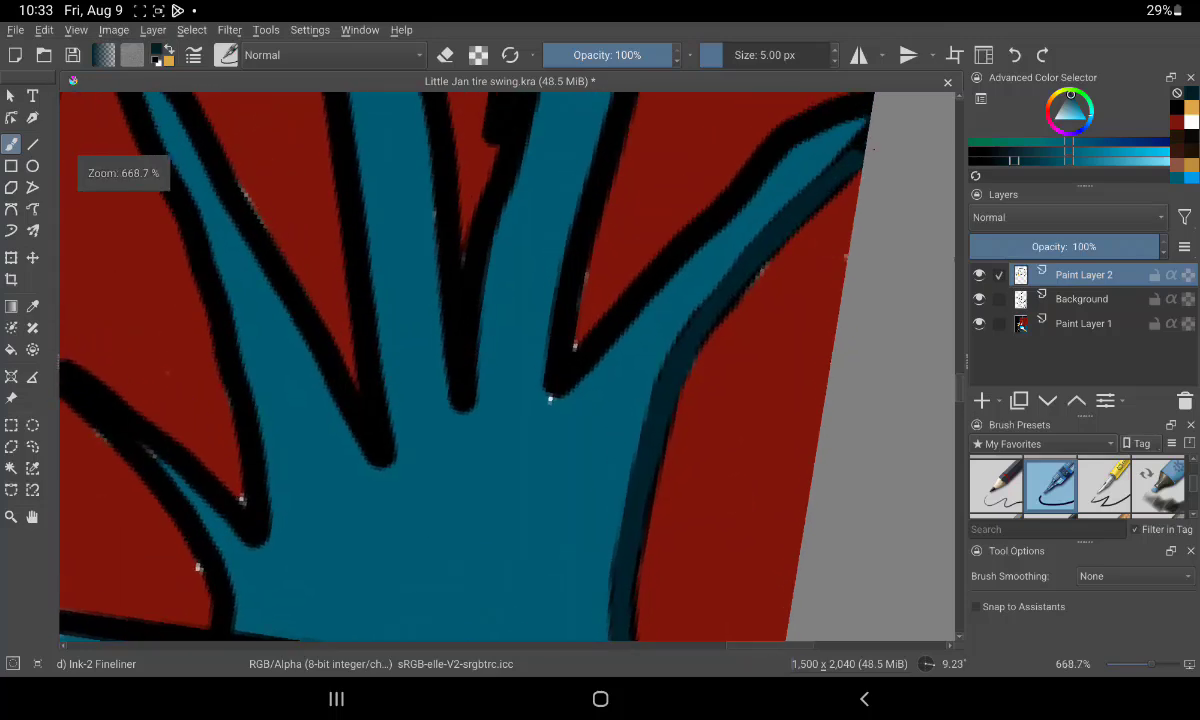
{"action": "left_click_drag", "start_coordinate": [571, 366], "coordinate": [863, 106]}
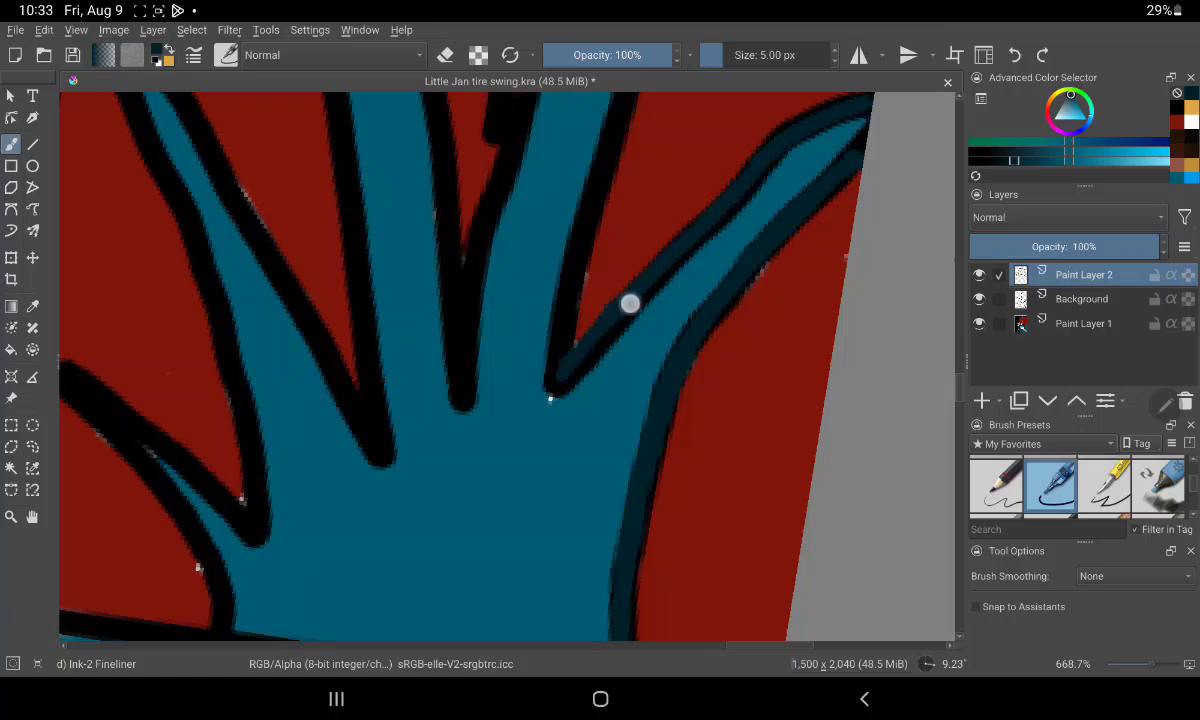
{"action": "scroll", "coordinate": [717, 272], "scroll_direction": "up", "scroll_amount": 1}
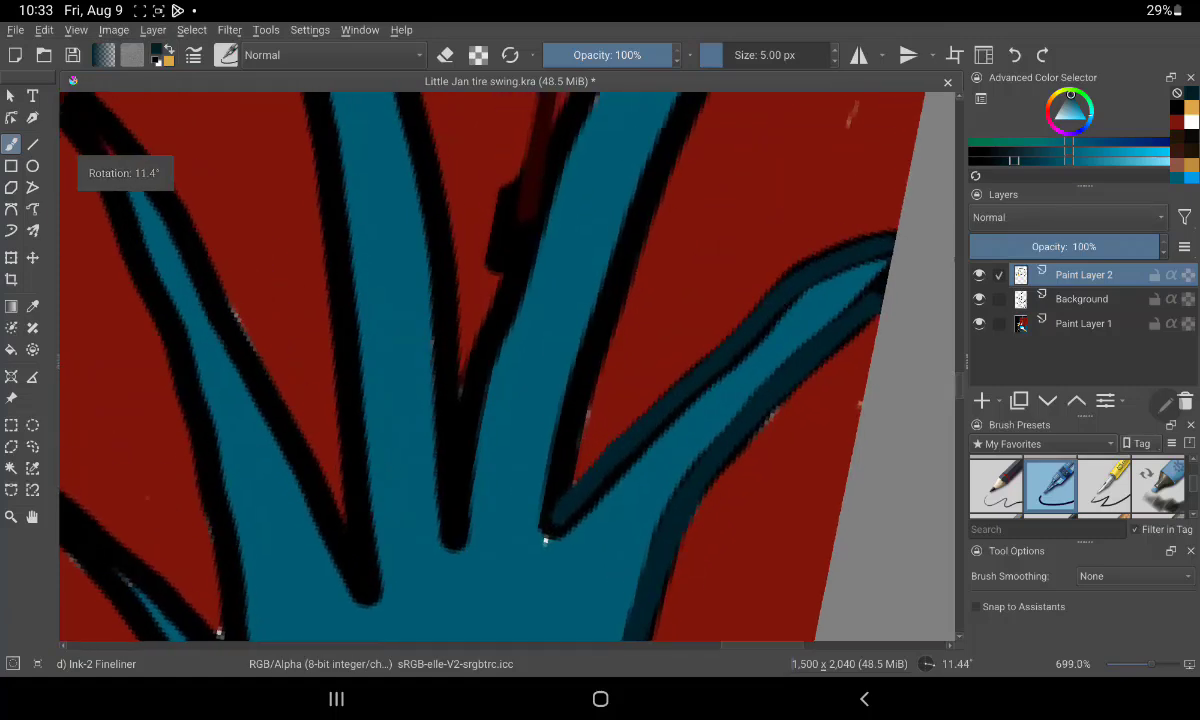
{"action": "left_click_drag", "start_coordinate": [568, 436], "coordinate": [686, 120]}
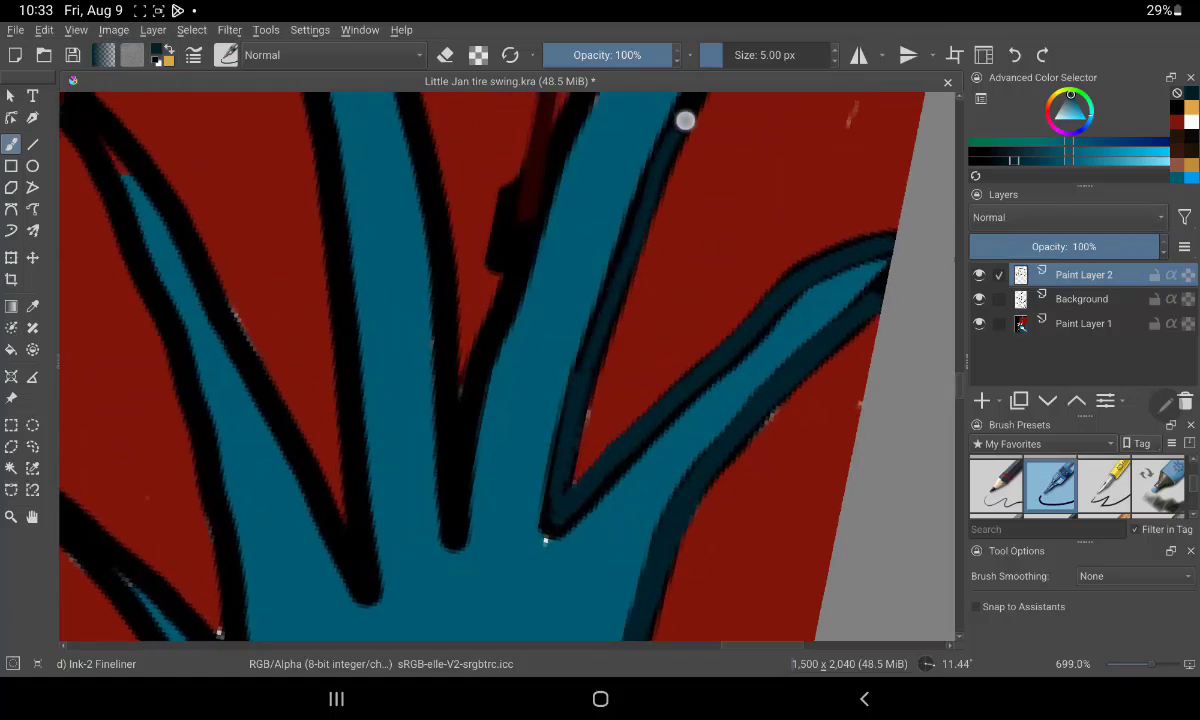
{"action": "left_click_drag", "start_coordinate": [449, 523], "coordinate": [501, 313]}
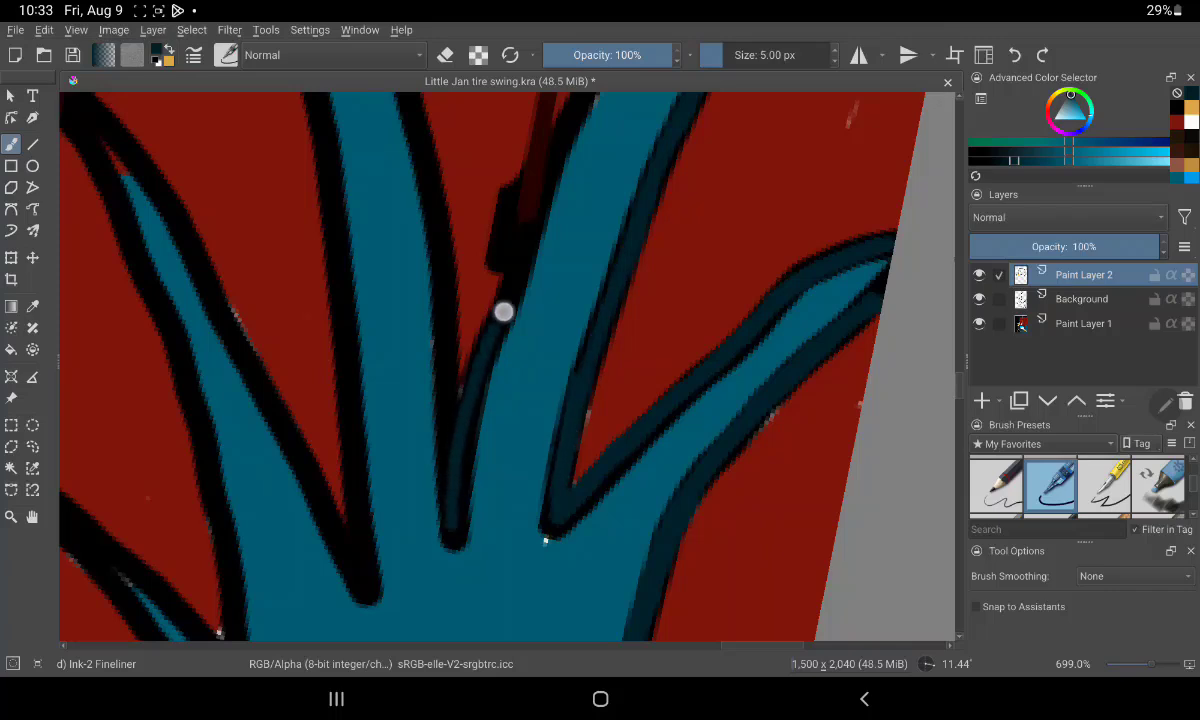
{"action": "mouse_move", "coordinate": [455, 536]}
{"action": "left_mouse_down"}
{"action": "mouse_move", "coordinate": [536, 209]}
{"action": "mouse_move", "coordinate": [545, 115]}
{"action": "left_mouse_up"}
{"action": "scroll", "coordinate": [508, 366], "scroll_direction": "up", "scroll_amount": 3}
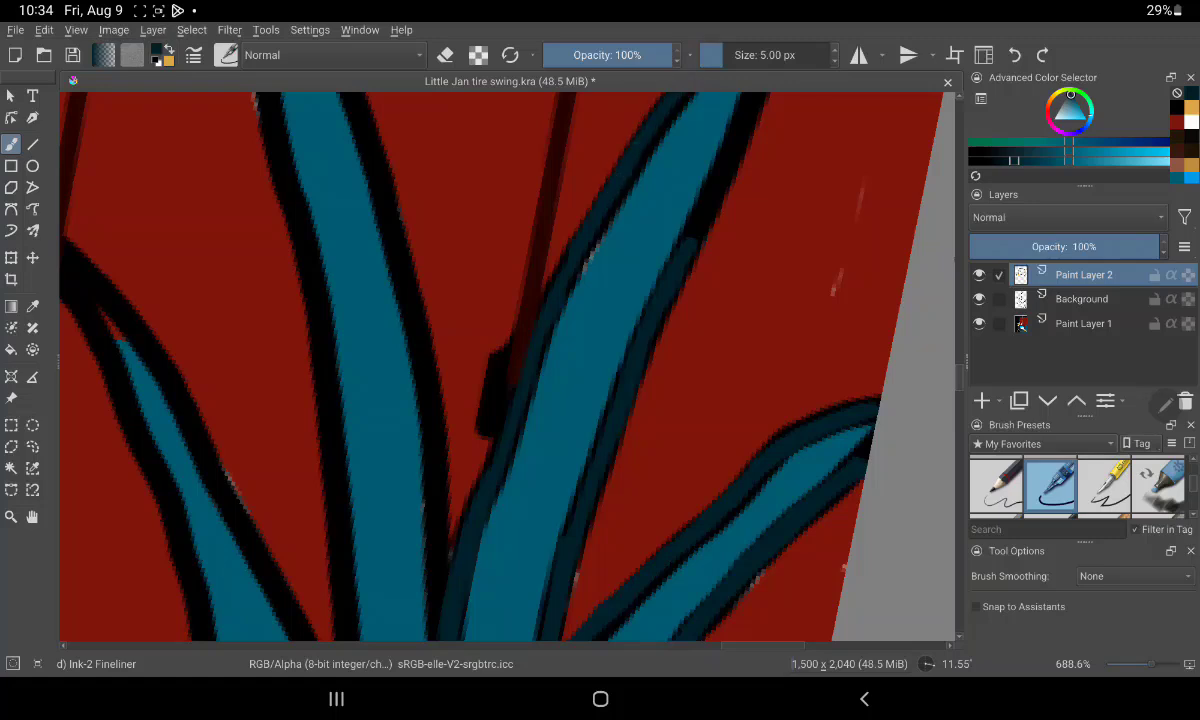
{"action": "scroll", "coordinate": [508, 366], "scroll_direction": "up", "scroll_amount": 1}
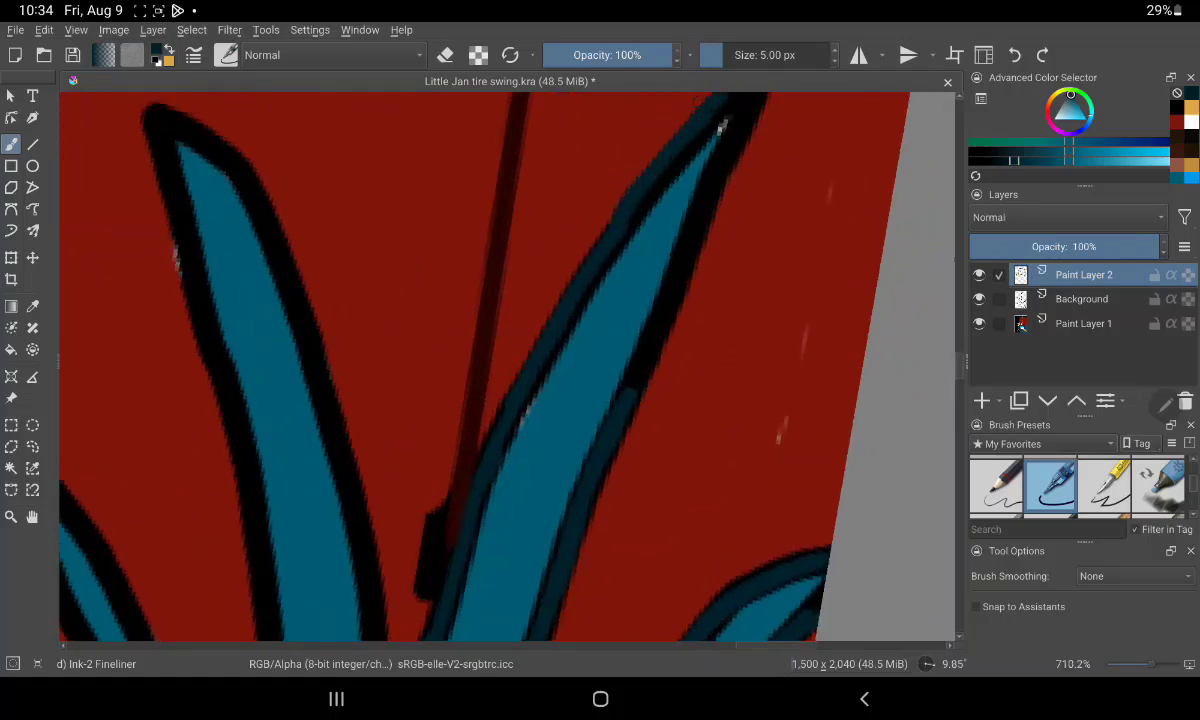
{"action": "scroll", "coordinate": [508, 366], "scroll_direction": "down", "scroll_amount": 1}
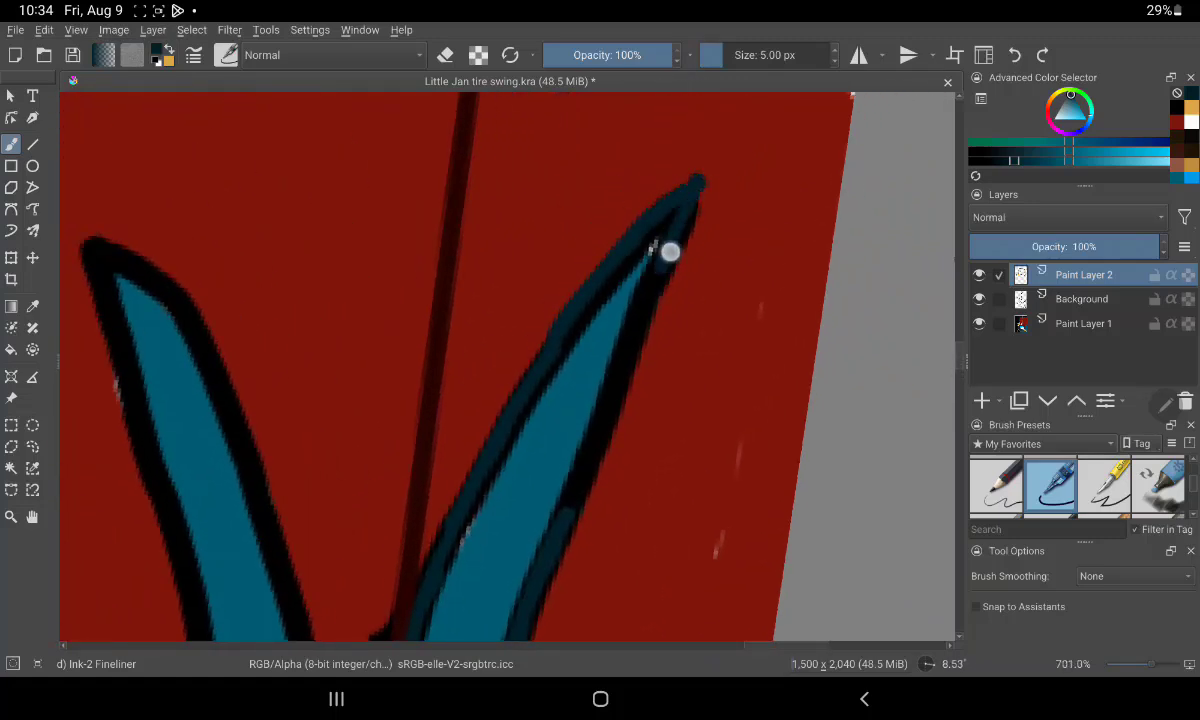
Darken the leaf's right outline and edge up to its tip in dark teal
{"action": "left_click_drag", "start_coordinate": [667, 257], "coordinate": [555, 552]}
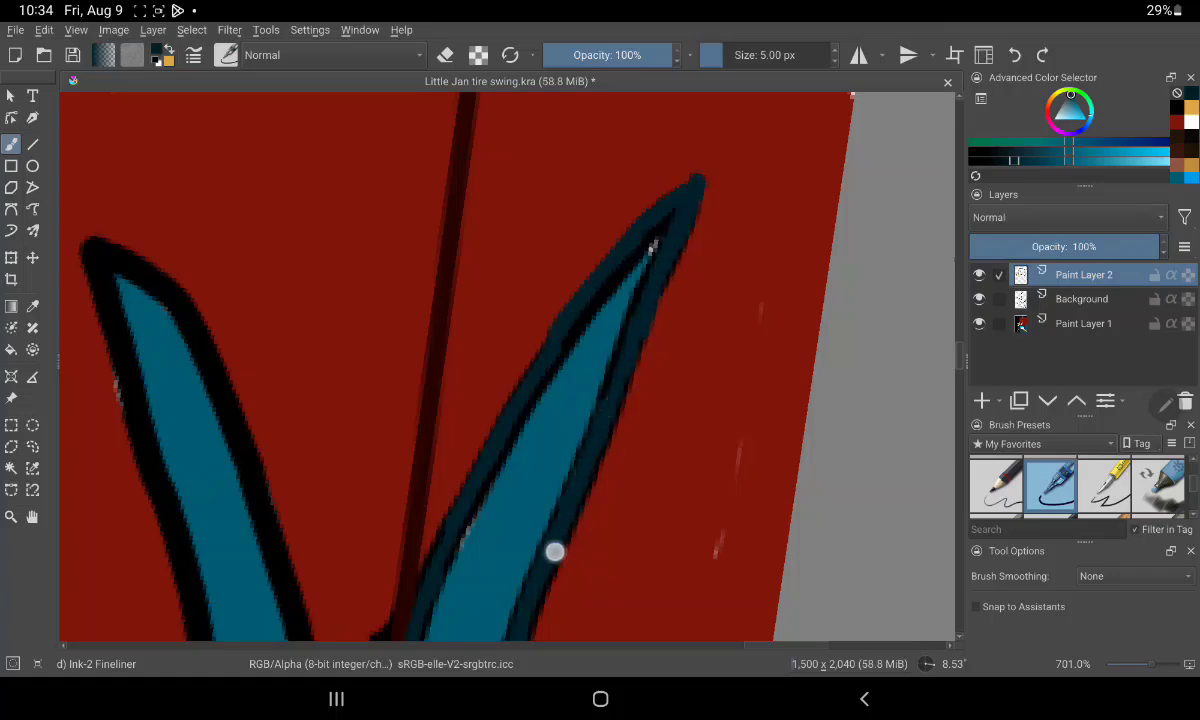
{"action": "scroll", "coordinate": [600, 400], "scroll_direction": "up", "scroll_amount": 2}
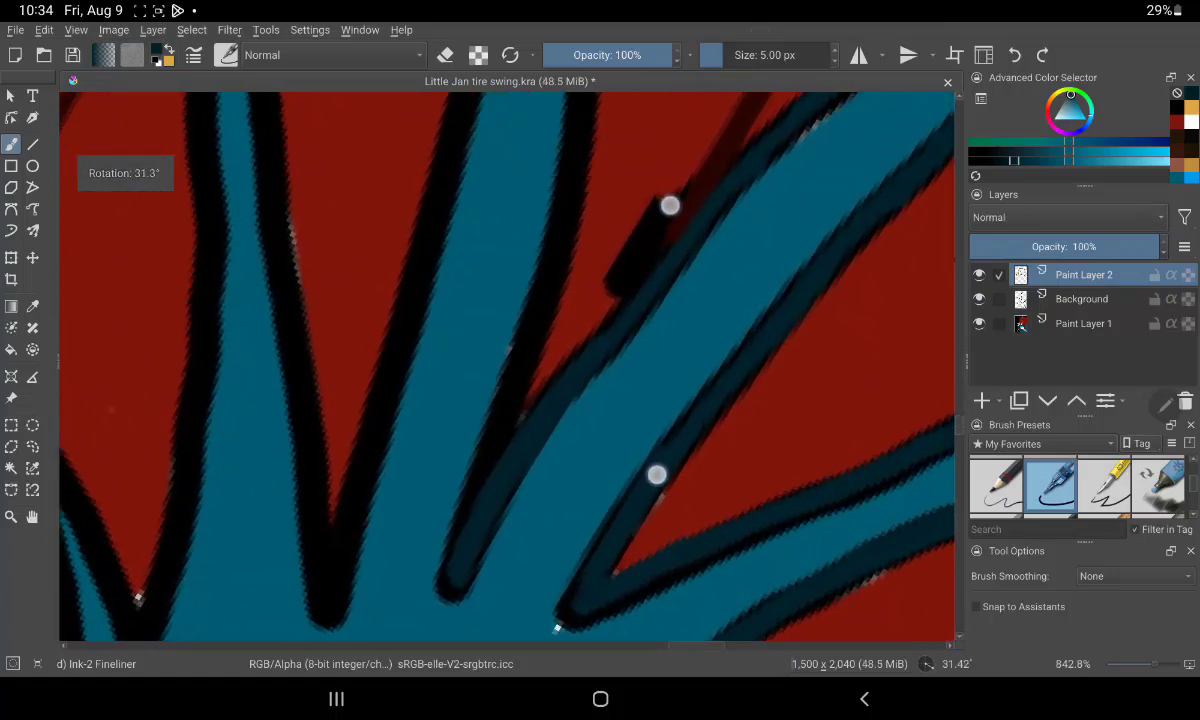
{"action": "left_click_drag", "start_coordinate": [528, 327], "coordinate": [577, 122]}
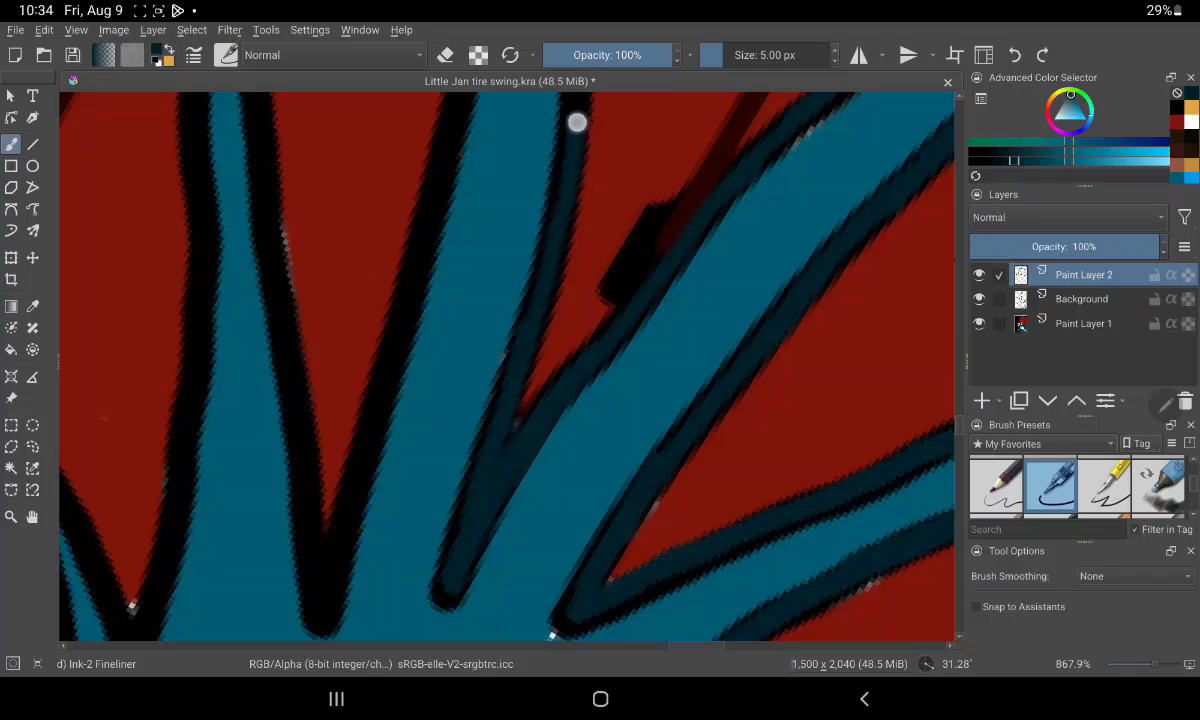
{"action": "scroll", "coordinate": [628, 374], "scroll_direction": "up", "scroll_amount": 3}
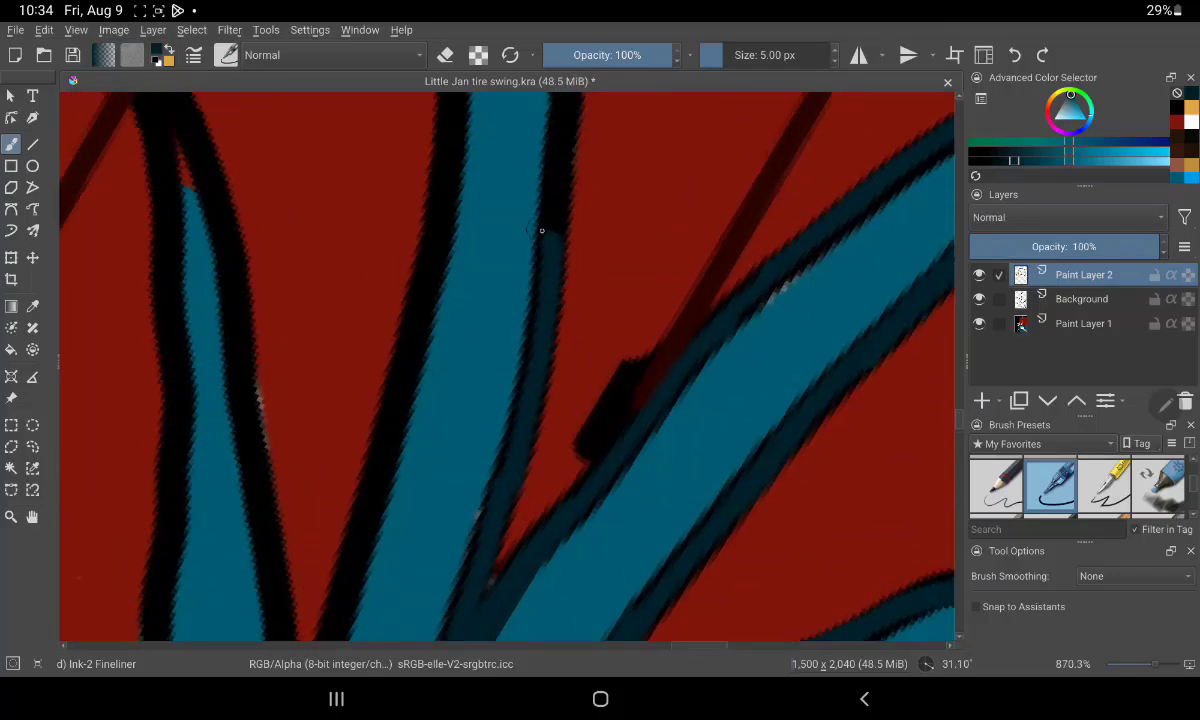
{"action": "scroll", "coordinate": [655, 372], "scroll_direction": "up", "scroll_amount": 2}
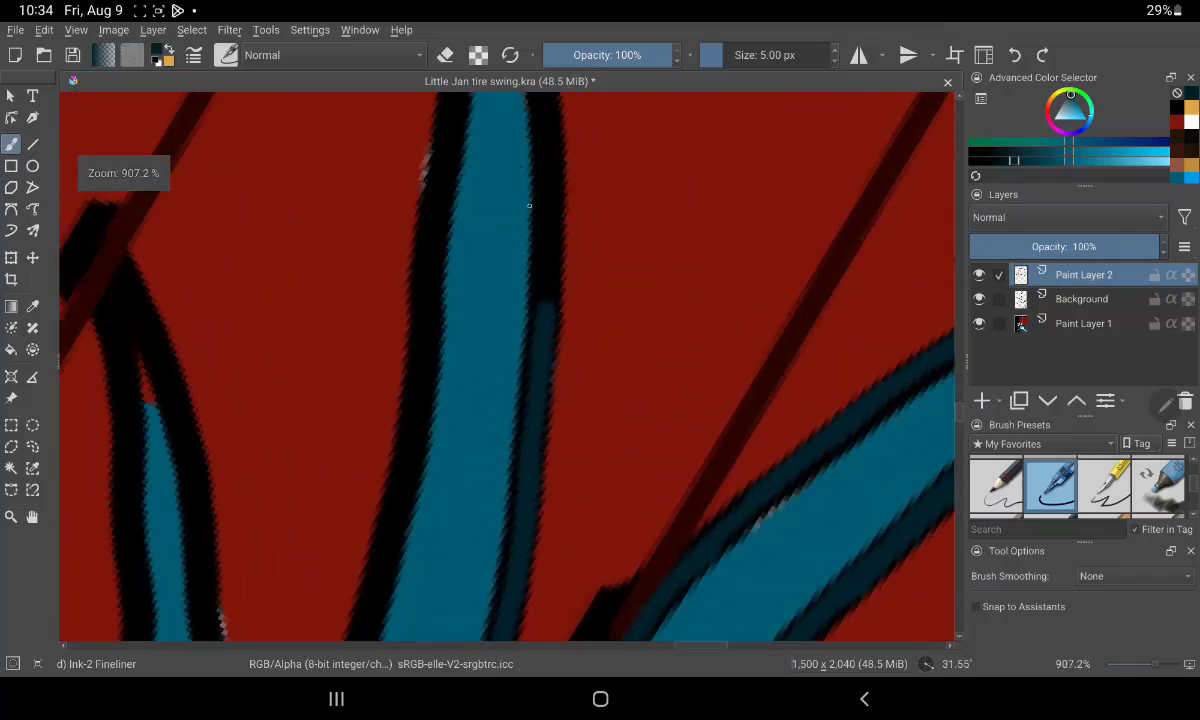
{"action": "left_click_drag", "start_coordinate": [549, 308], "coordinate": [553, 125]}
{"action": "scroll", "coordinate": [664, 228], "scroll_direction": "up", "scroll_amount": 2}
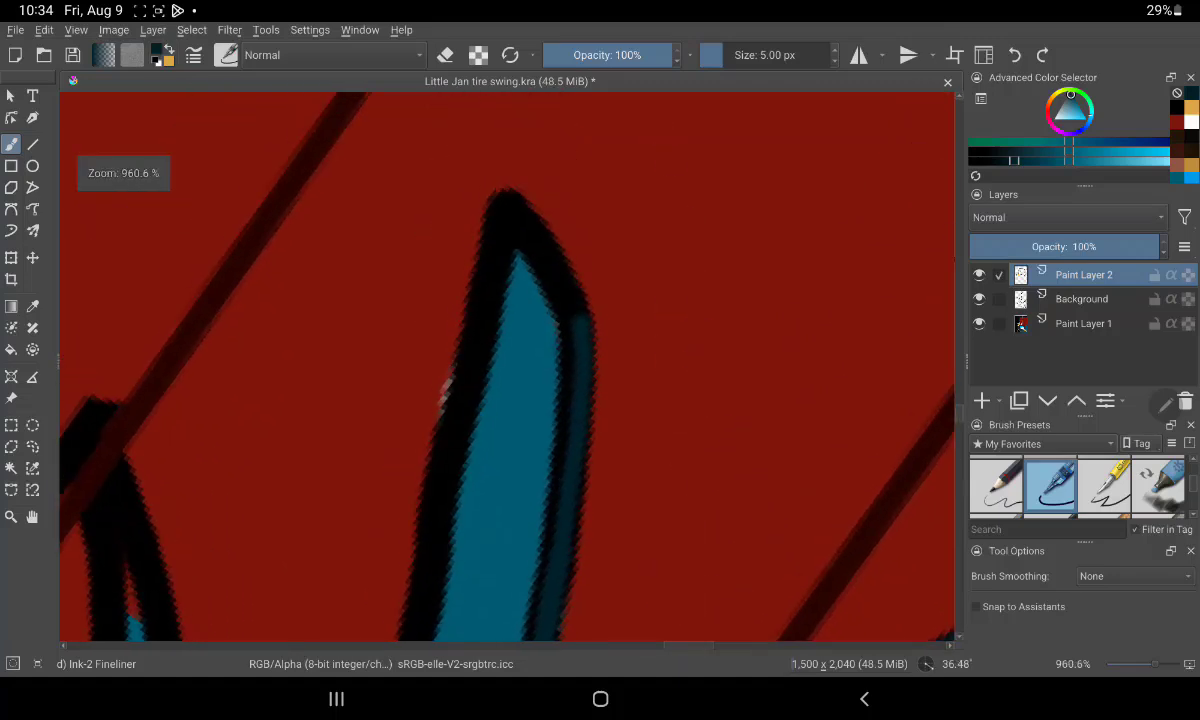
{"action": "mouse_move", "coordinate": [525, 222]}
{"action": "left_mouse_down"}
{"action": "mouse_move", "coordinate": [488, 152]}
{"action": "mouse_move", "coordinate": [415, 605]}
{"action": "left_mouse_up"}
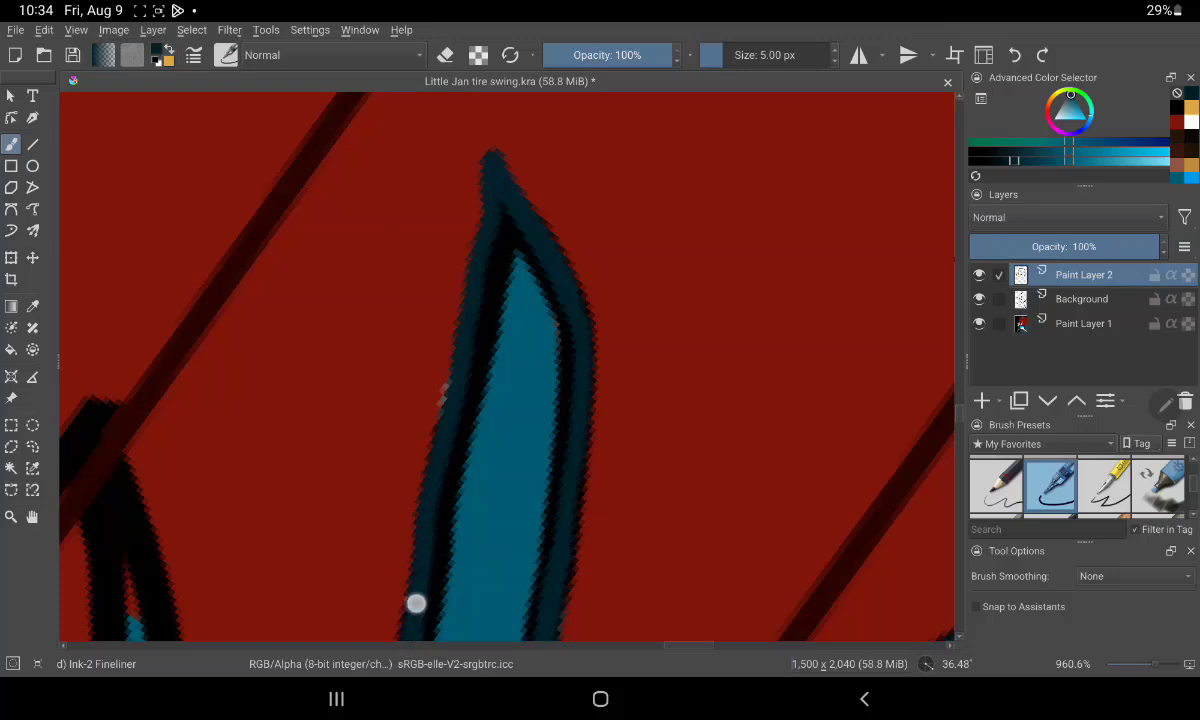
{"action": "scroll", "coordinate": [650, 250], "scroll_direction": "down", "scroll_amount": 1}
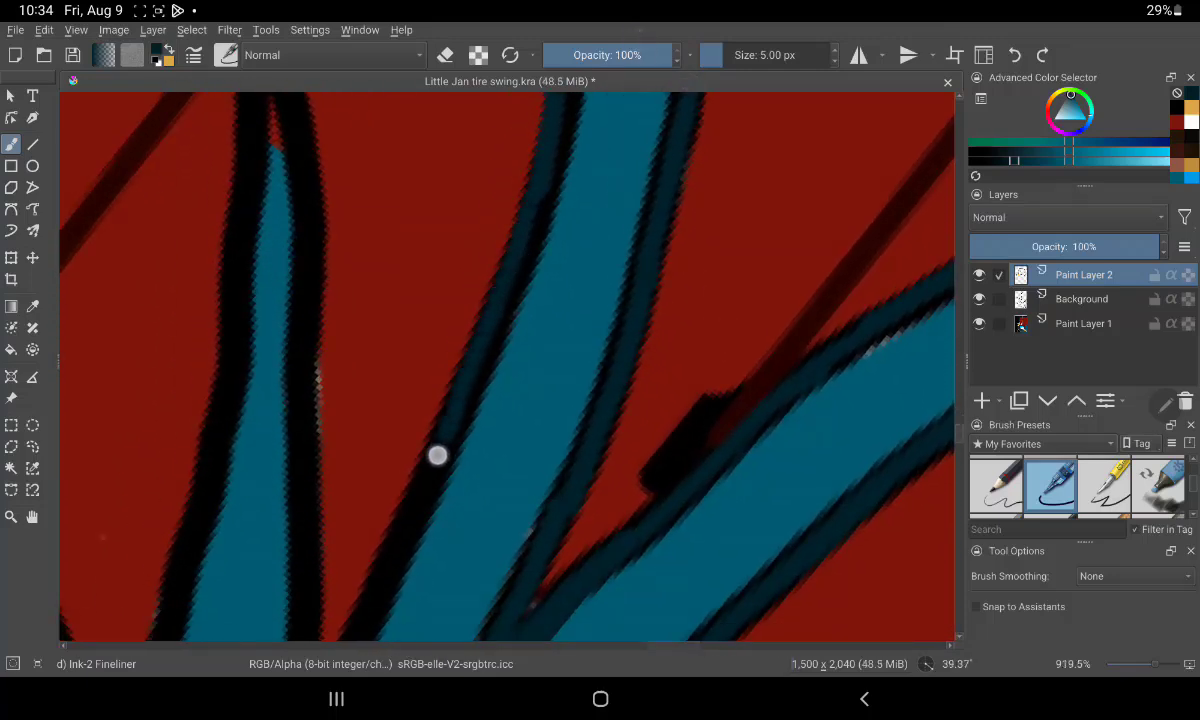
{"action": "scroll", "coordinate": [456, 483], "scroll_direction": "down", "scroll_amount": 1}
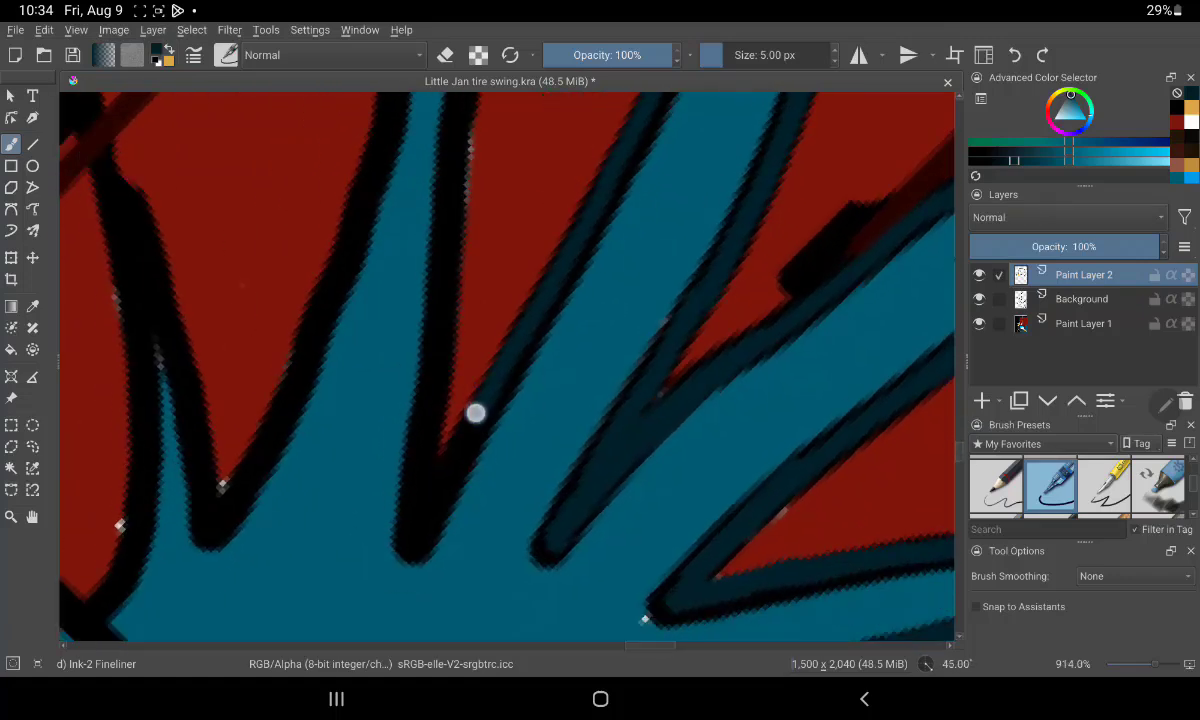
Cover the black outline beside the red gap with dark teal lines
{"action": "left_click_drag", "start_coordinate": [433, 400], "coordinate": [439, 327]}
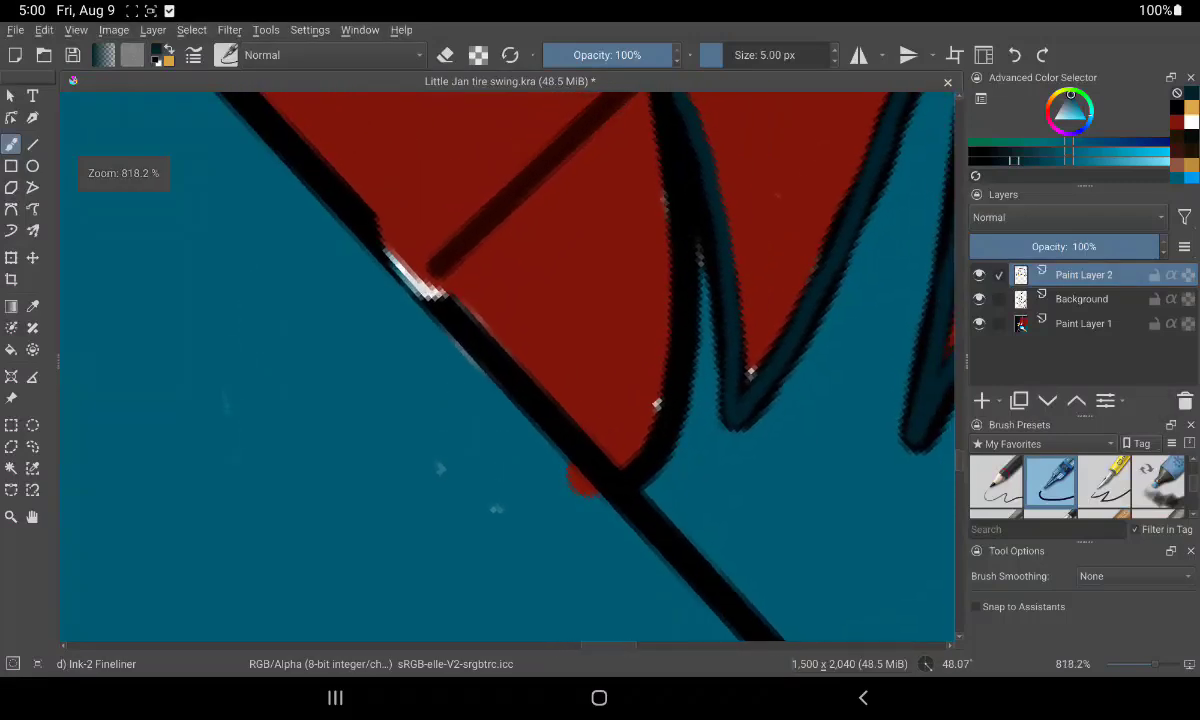
{"action": "mouse_move", "coordinate": [632, 482]}
{"action": "left_mouse_down"}
{"action": "mouse_move", "coordinate": [672, 364]}
{"action": "mouse_move", "coordinate": [680, 238]}
{"action": "mouse_move", "coordinate": [669, 141]}
{"action": "left_mouse_up"}
{"action": "scroll", "coordinate": [780, 295], "scroll_direction": "up", "scroll_amount": 1}
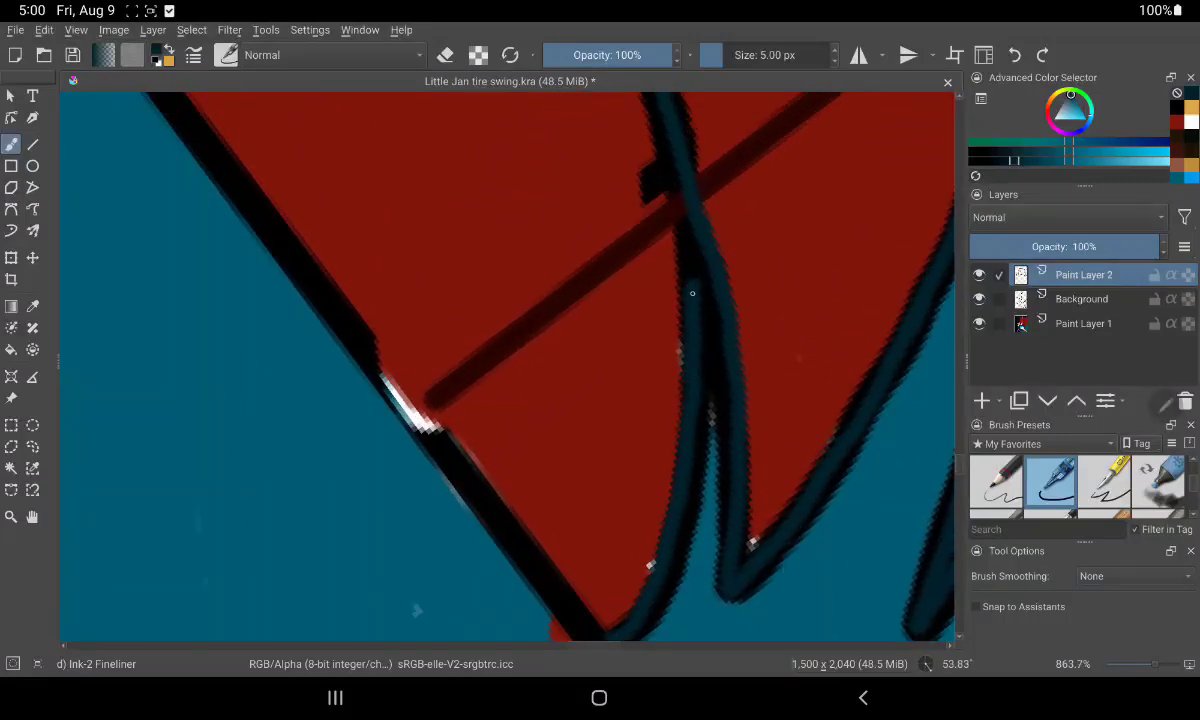
{"action": "mouse_move", "coordinate": [692, 293]}
{"action": "left_mouse_down"}
{"action": "mouse_move", "coordinate": [678, 171]}
{"action": "mouse_move", "coordinate": [640, 102]}
{"action": "left_mouse_up"}
{"action": "scroll", "coordinate": [790, 390], "scroll_direction": "down", "scroll_amount": 5}
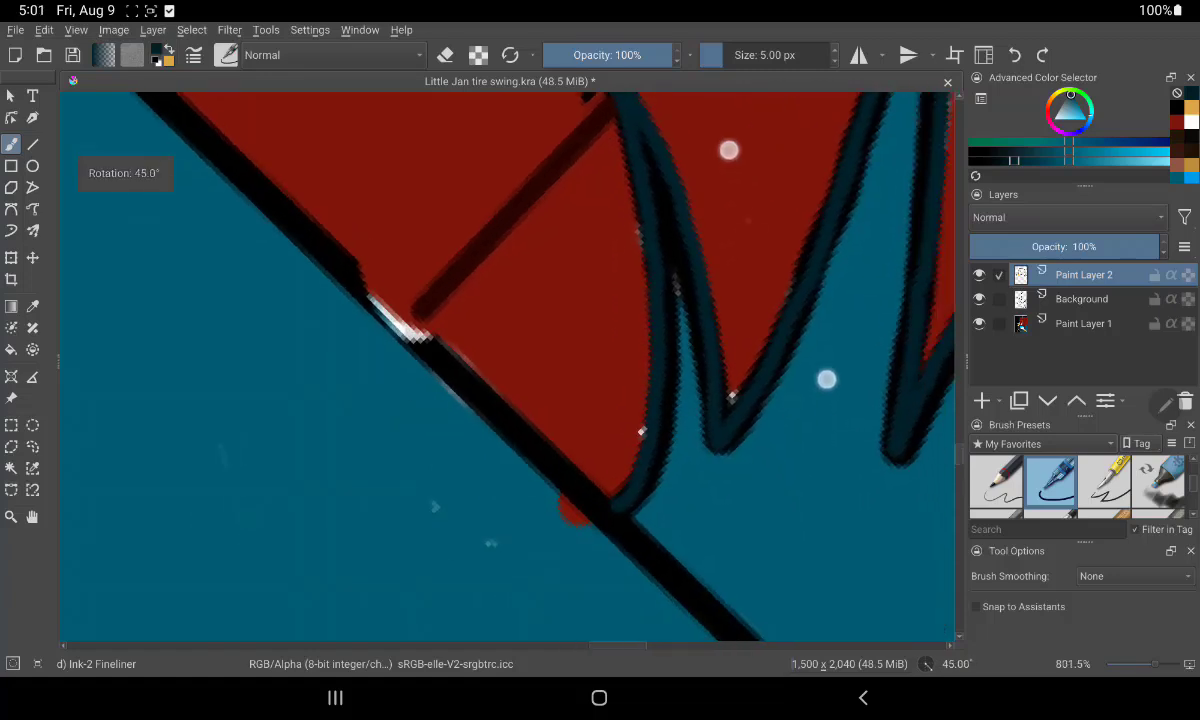
{"action": "scroll", "coordinate": [789, 384], "scroll_direction": "up", "scroll_amount": 2}
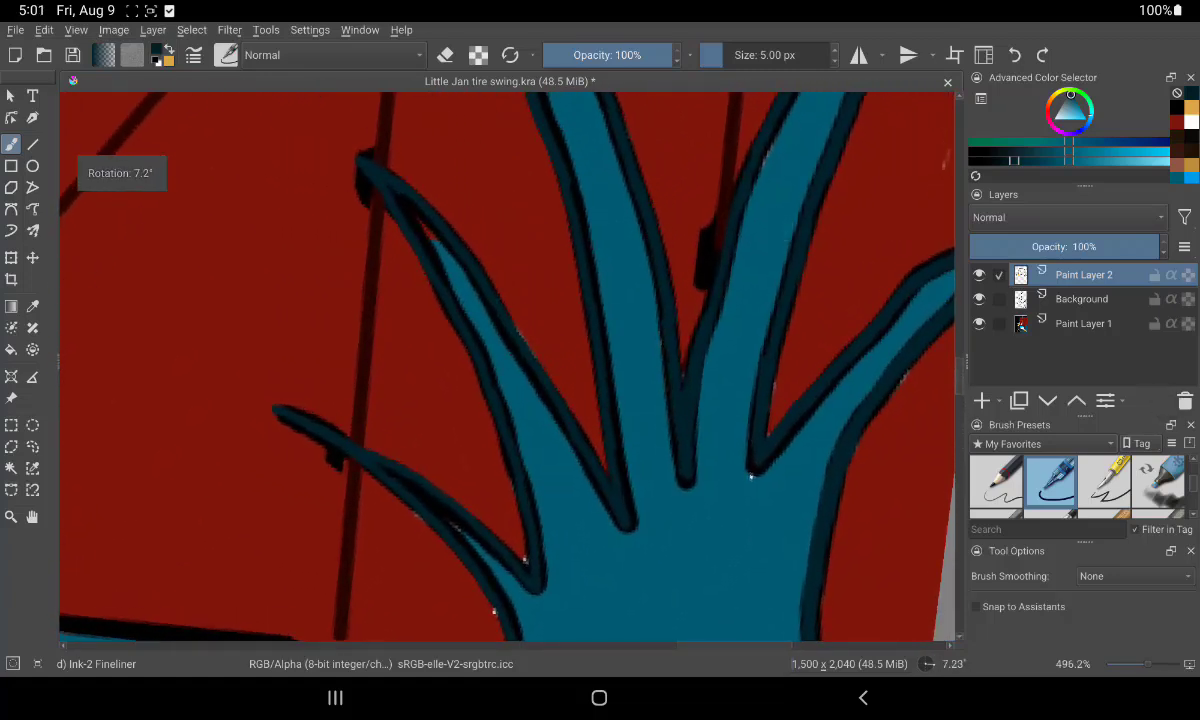
On Paint Layer 1, sample the plant's lighter teal fill, then make the Background layer active
{"action": "left_click", "coordinate": [1083, 323]}
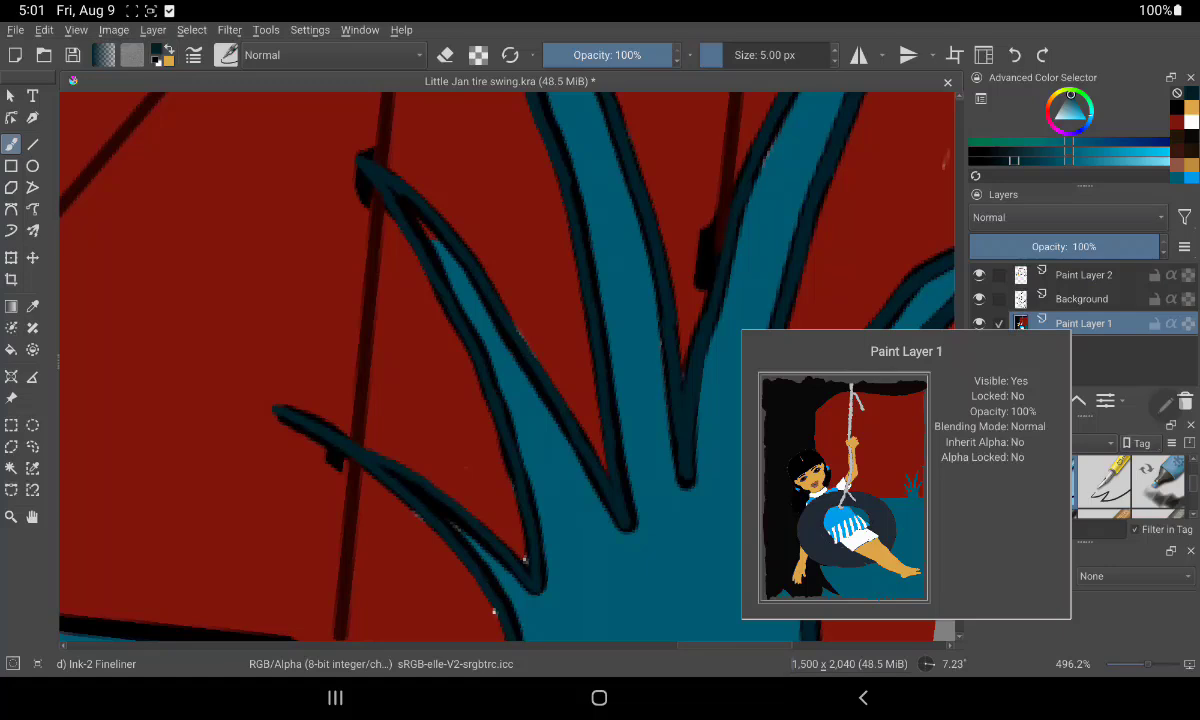
{"action": "left_click", "coordinate": [33, 305]}
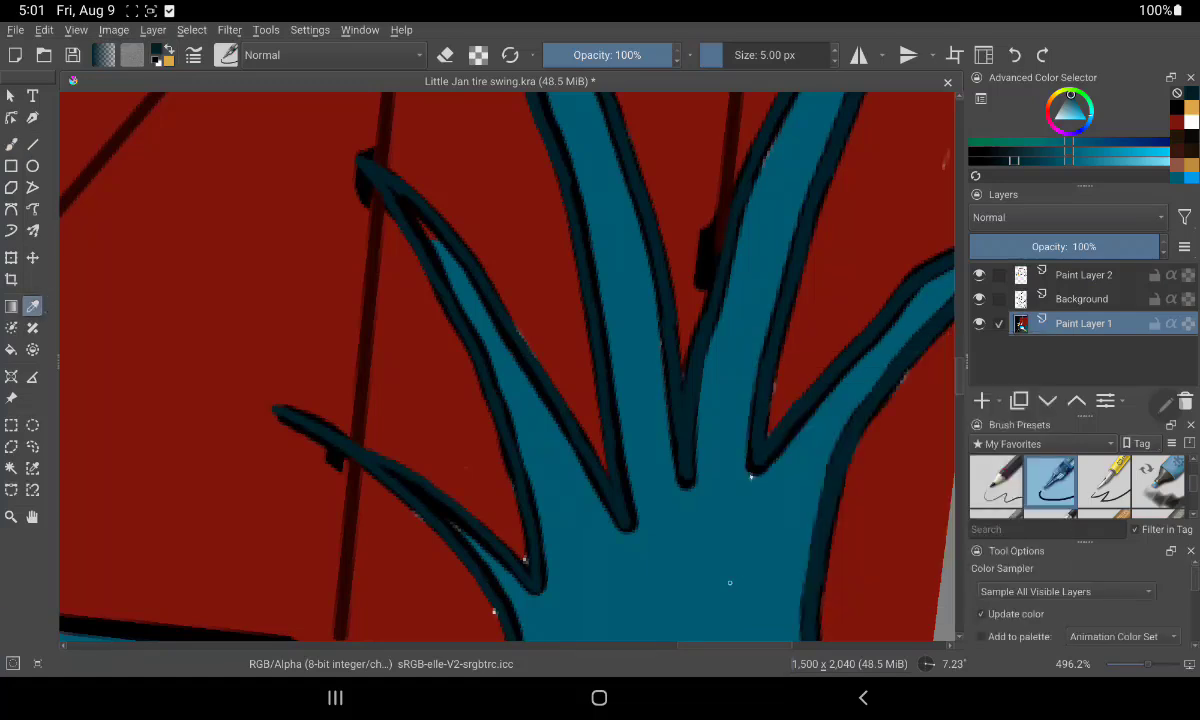
{"action": "left_click", "coordinate": [11, 143]}
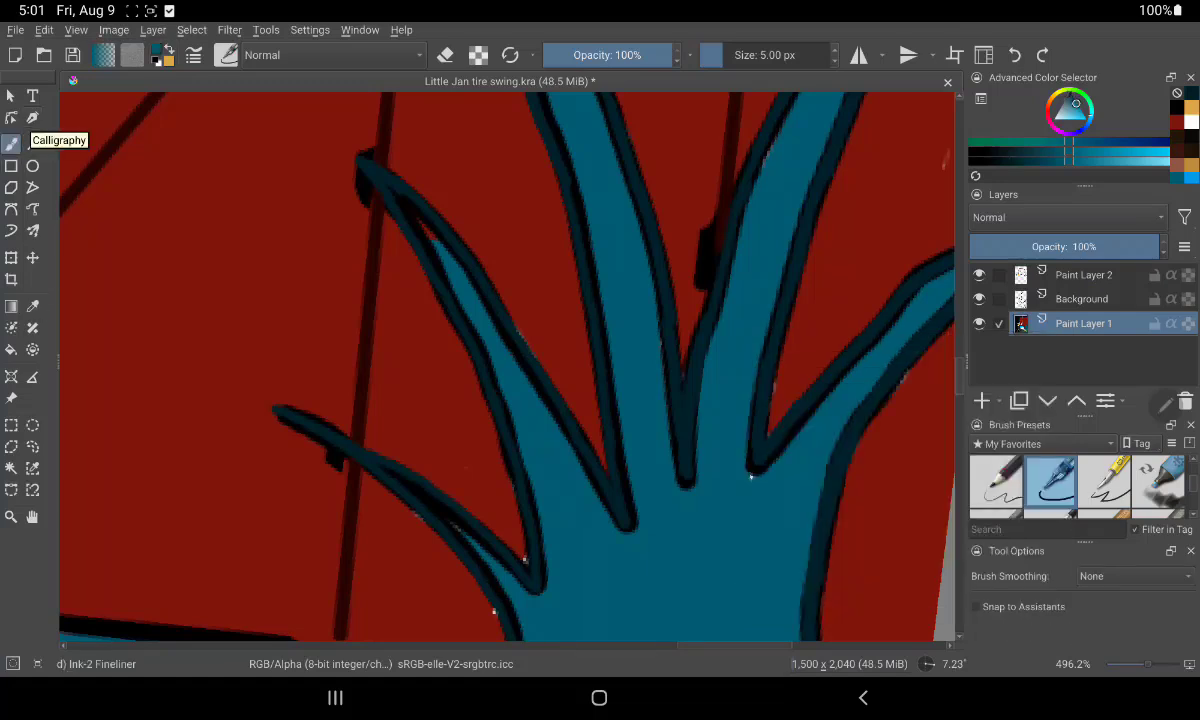
{"action": "scroll", "coordinate": [690, 490], "scroll_direction": "up", "scroll_amount": 1}
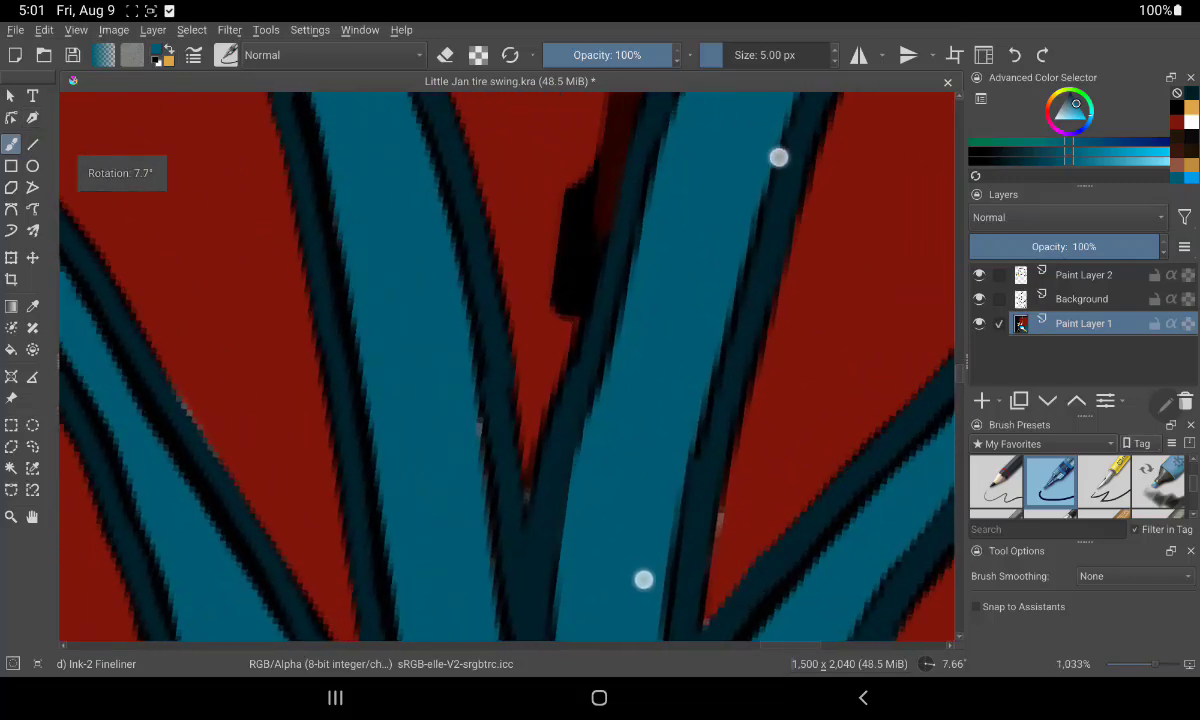
{"action": "scroll", "coordinate": [641, 511], "scroll_direction": "up", "scroll_amount": 4}
{"action": "scroll", "coordinate": [641, 511], "scroll_direction": "down", "scroll_amount": 1}
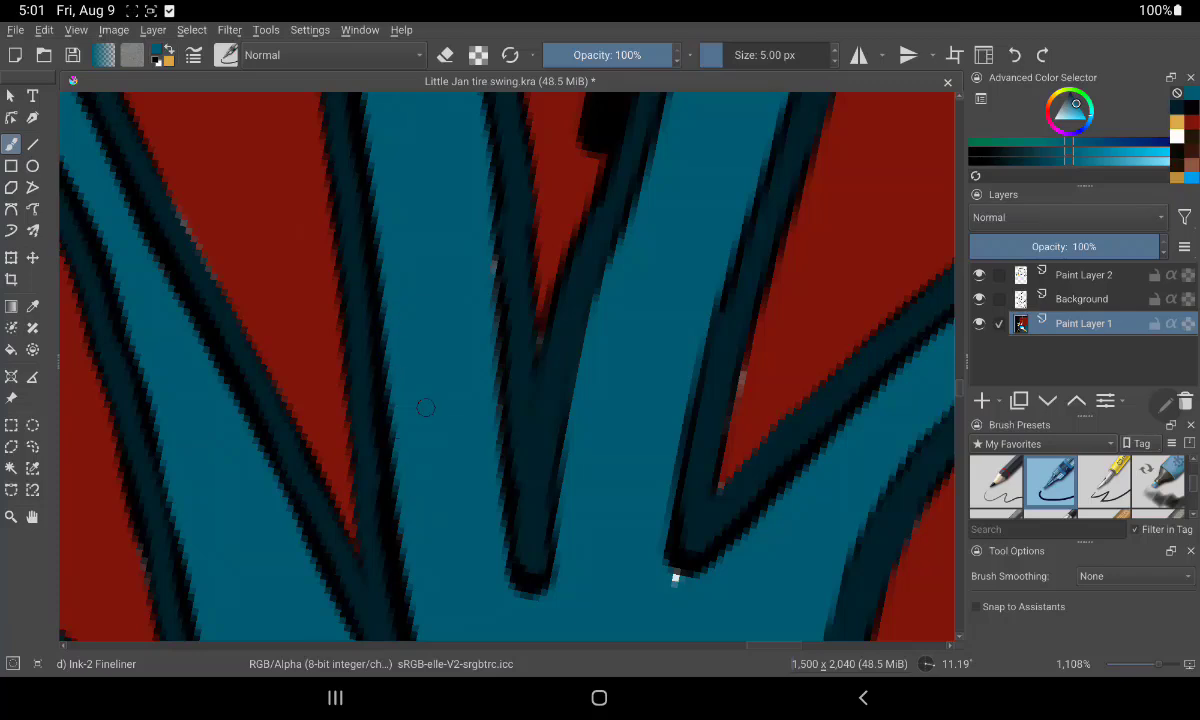
{"action": "left_click", "coordinate": [1082, 298]}
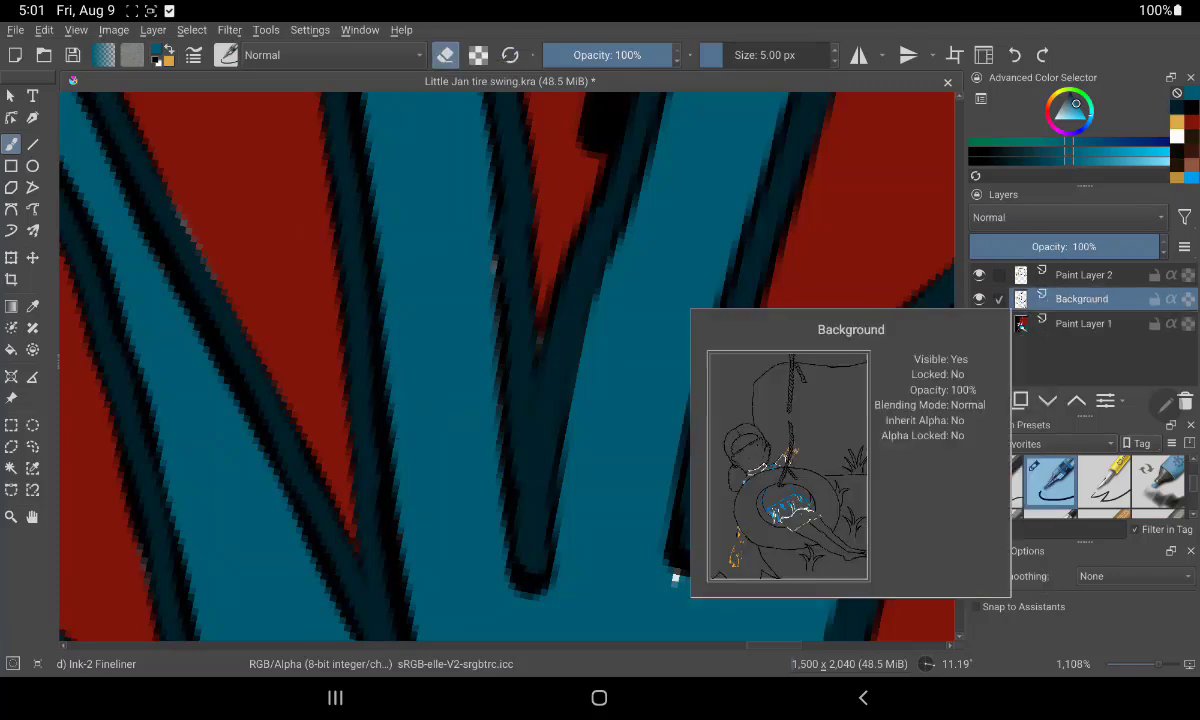
Erase light streaks and thin both edges of the first dark teal stripe outline
{"action": "mouse_move", "coordinate": [377, 176]}
{"action": "left_mouse_down"}
{"action": "mouse_move", "coordinate": [375, 206]}
{"action": "mouse_move", "coordinate": [367, 80]}
{"action": "mouse_move", "coordinate": [418, 648]}
{"action": "mouse_move", "coordinate": [386, 325]}
{"action": "left_mouse_up"}
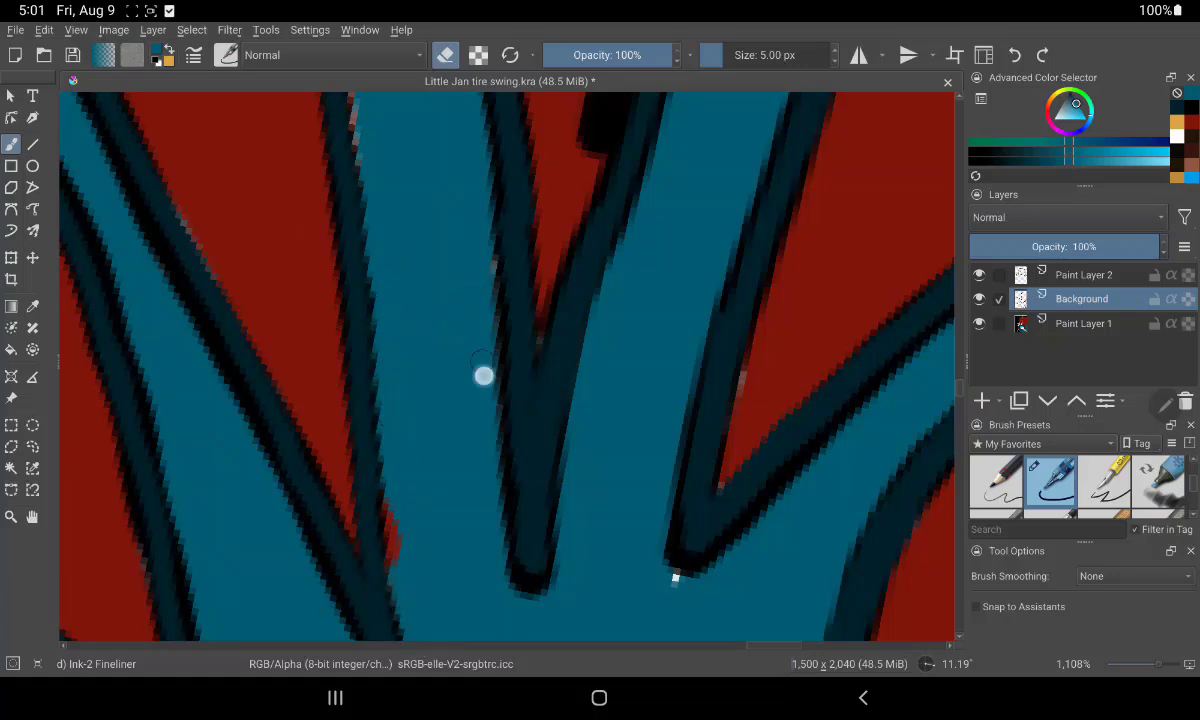
{"action": "mouse_move", "coordinate": [483, 375]}
{"action": "left_mouse_down"}
{"action": "mouse_move", "coordinate": [482, 246]}
{"action": "mouse_move", "coordinate": [508, 554]}
{"action": "mouse_move", "coordinate": [540, 608]}
{"action": "mouse_move", "coordinate": [540, 570]}
{"action": "mouse_move", "coordinate": [522, 590]}
{"action": "left_mouse_up"}
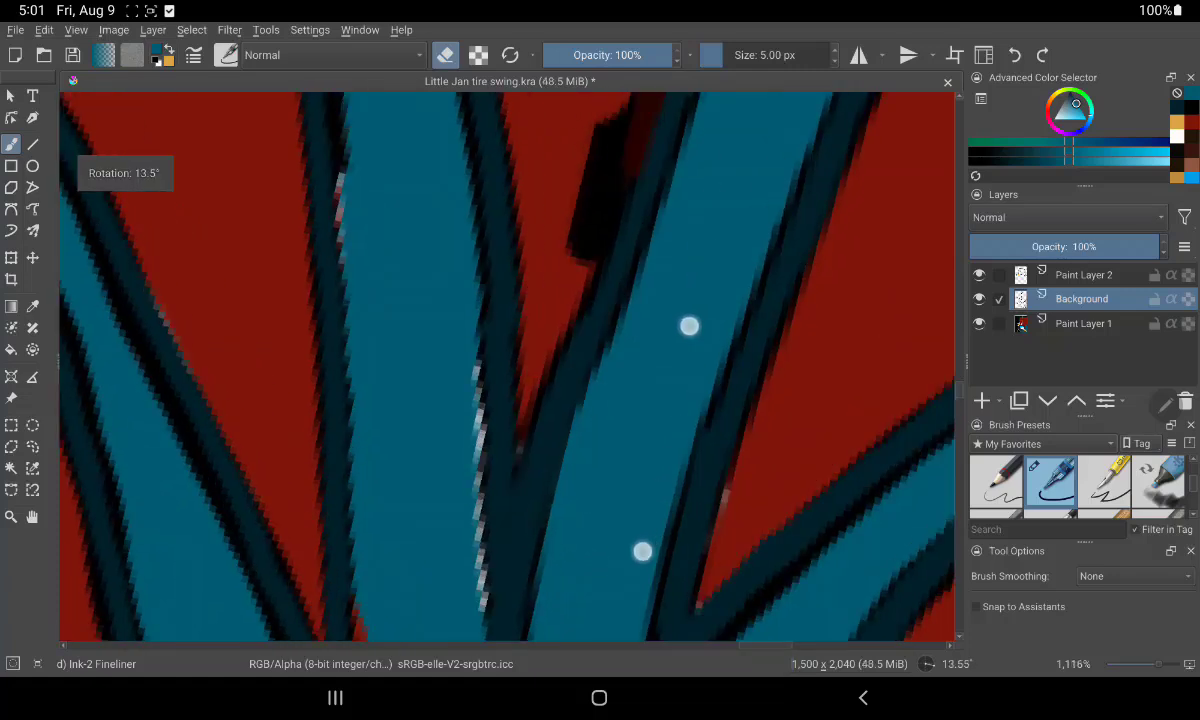
{"action": "left_click_drag", "start_coordinate": [640, 552], "coordinate": [589, 485]}
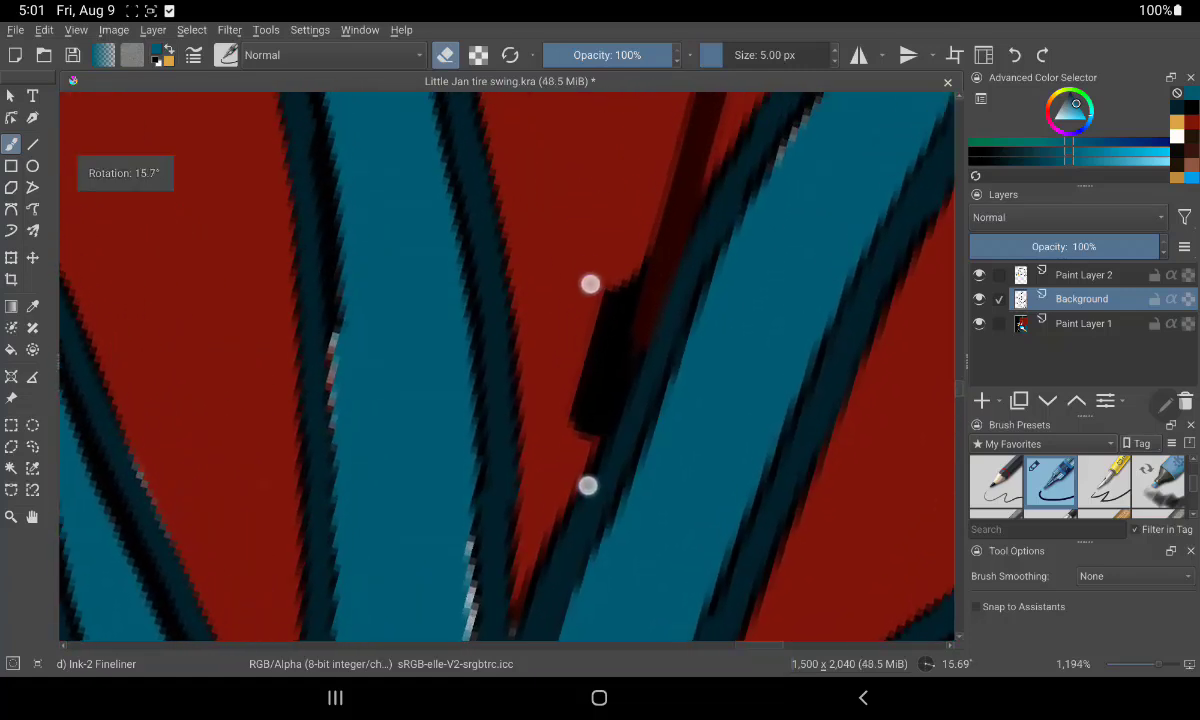
{"action": "mouse_move", "coordinate": [295, 102]}
{"action": "left_mouse_down"}
{"action": "mouse_move", "coordinate": [331, 358]}
{"action": "mouse_move", "coordinate": [321, 311]}
{"action": "mouse_move", "coordinate": [314, 345]}
{"action": "mouse_move", "coordinate": [303, 133]}
{"action": "left_mouse_up"}
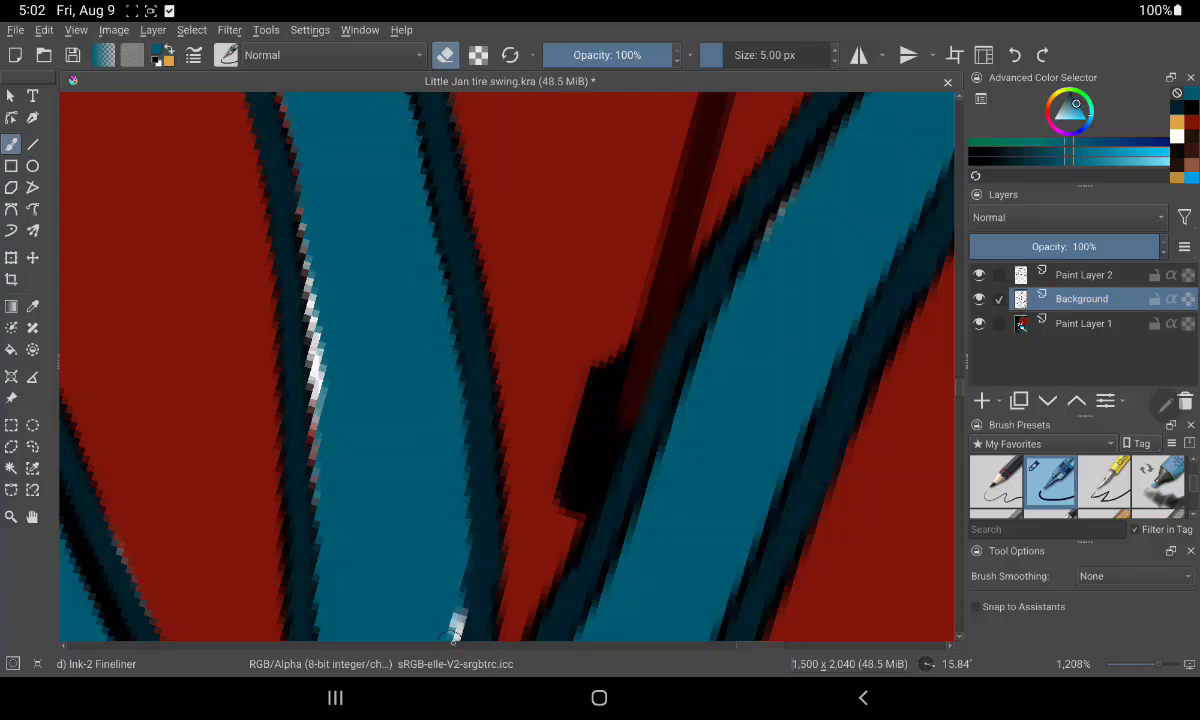
Lighten the stripe tip and erase its right outline downward from the tip
{"action": "mouse_move", "coordinate": [436, 606]}
{"action": "left_mouse_down"}
{"action": "mouse_move", "coordinate": [293, 143]}
{"action": "mouse_move", "coordinate": [300, 214]}
{"action": "mouse_move", "coordinate": [287, 139]}
{"action": "mouse_move", "coordinate": [340, 535]}
{"action": "mouse_move", "coordinate": [305, 354]}
{"action": "mouse_move", "coordinate": [295, 188]}
{"action": "mouse_move", "coordinate": [415, 503]}
{"action": "left_mouse_up"}
{"action": "left_click_drag", "start_coordinate": [283, 155], "coordinate": [399, 277]}
{"action": "mouse_move", "coordinate": [290, 150]}
{"action": "left_mouse_down"}
{"action": "mouse_move", "coordinate": [431, 340]}
{"action": "mouse_move", "coordinate": [462, 460]}
{"action": "mouse_move", "coordinate": [470, 580]}
{"action": "left_mouse_up"}
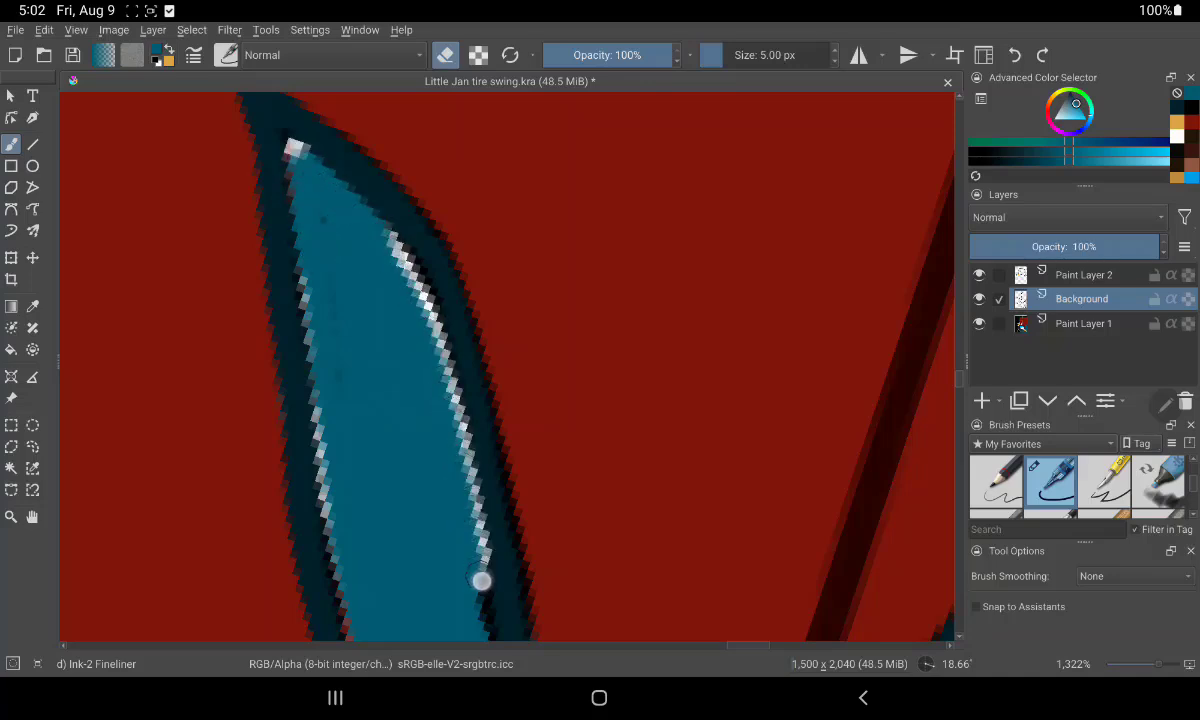
{"action": "left_click_drag", "start_coordinate": [364, 313], "coordinate": [322, 174]}
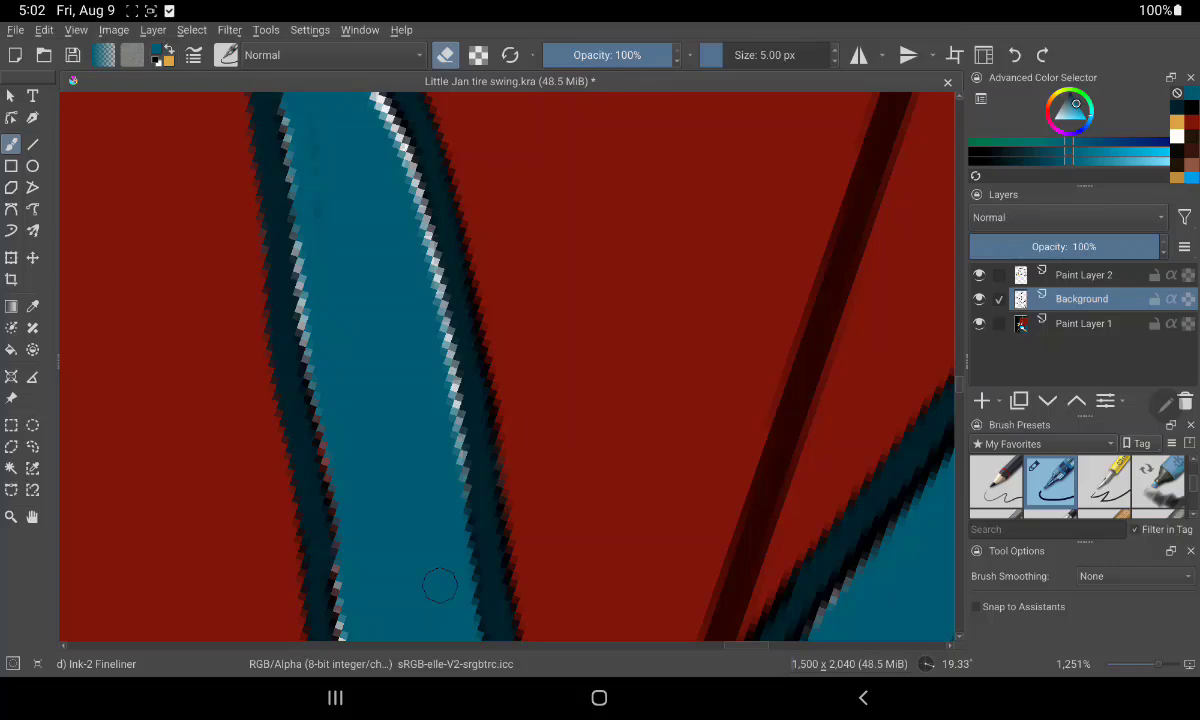
Erase along the stripe's left outline and reshape its right edge
{"action": "mouse_move", "coordinate": [745, 415]}
{"action": "left_mouse_down"}
{"action": "mouse_move", "coordinate": [792, 439]}
{"action": "mouse_move", "coordinate": [541, 501]}
{"action": "mouse_move", "coordinate": [571, 474]}
{"action": "left_mouse_up"}
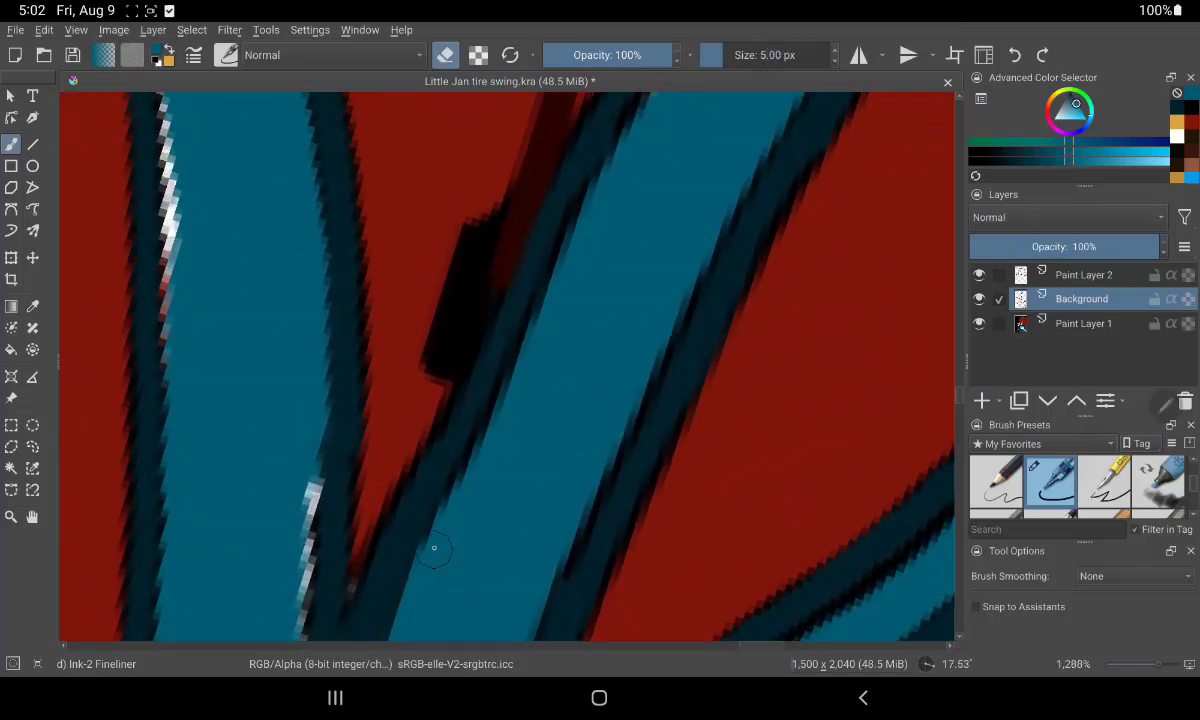
{"action": "mouse_move", "coordinate": [434, 548]}
{"action": "left_mouse_down"}
{"action": "mouse_move", "coordinate": [662, 94]}
{"action": "mouse_move", "coordinate": [568, 246]}
{"action": "mouse_move", "coordinate": [501, 413]}
{"action": "mouse_move", "coordinate": [538, 327]}
{"action": "mouse_move", "coordinate": [460, 475]}
{"action": "left_mouse_up"}
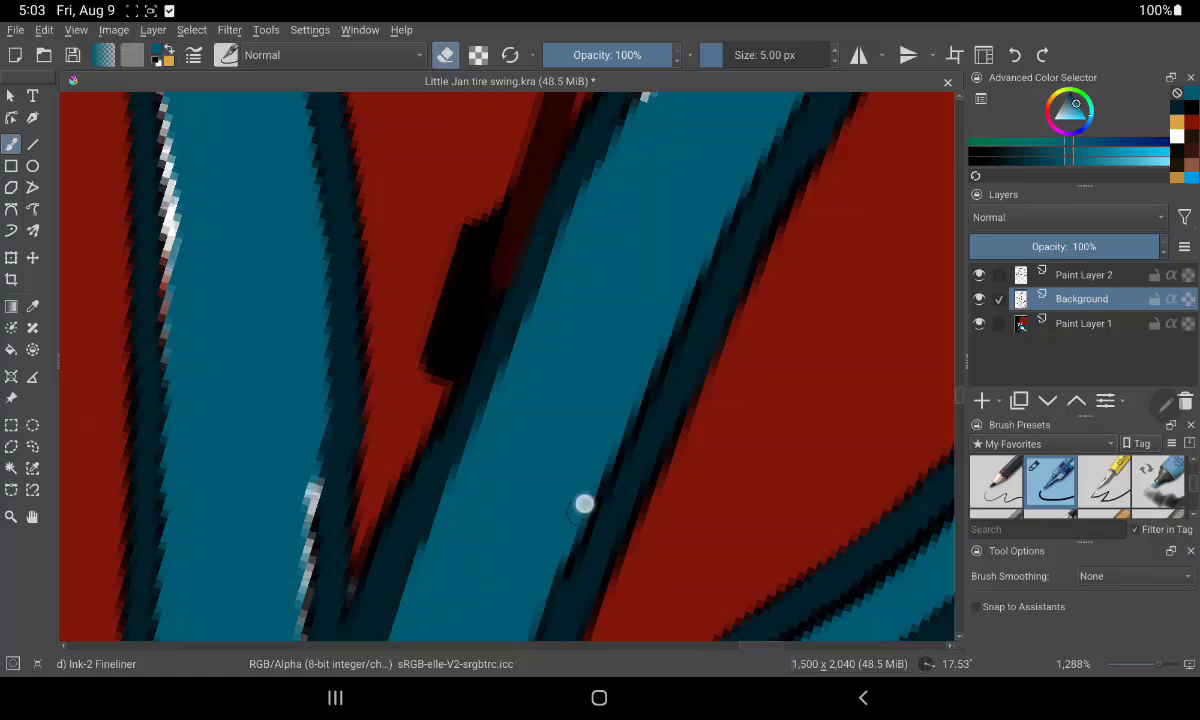
{"action": "mouse_move", "coordinate": [584, 504]}
{"action": "left_mouse_down"}
{"action": "mouse_move", "coordinate": [562, 560]}
{"action": "mouse_move", "coordinate": [641, 376]}
{"action": "left_mouse_up"}
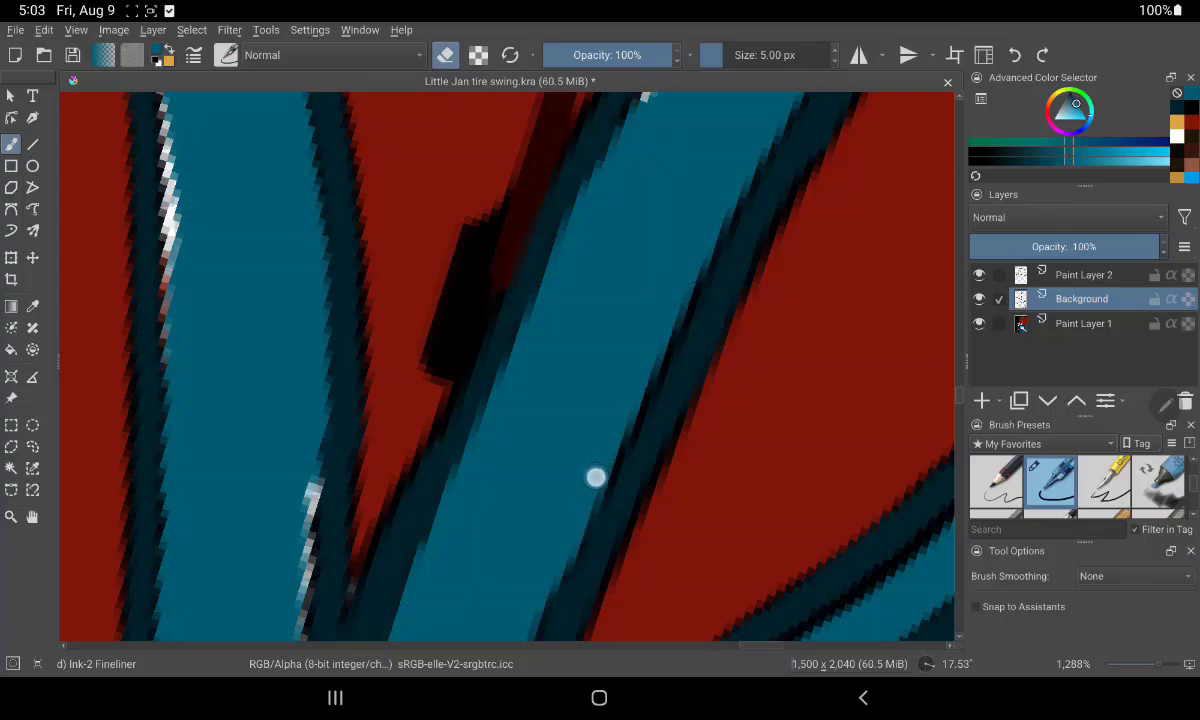
{"action": "scroll", "coordinate": [507, 366], "scroll_direction": "down", "scroll_amount": 1}
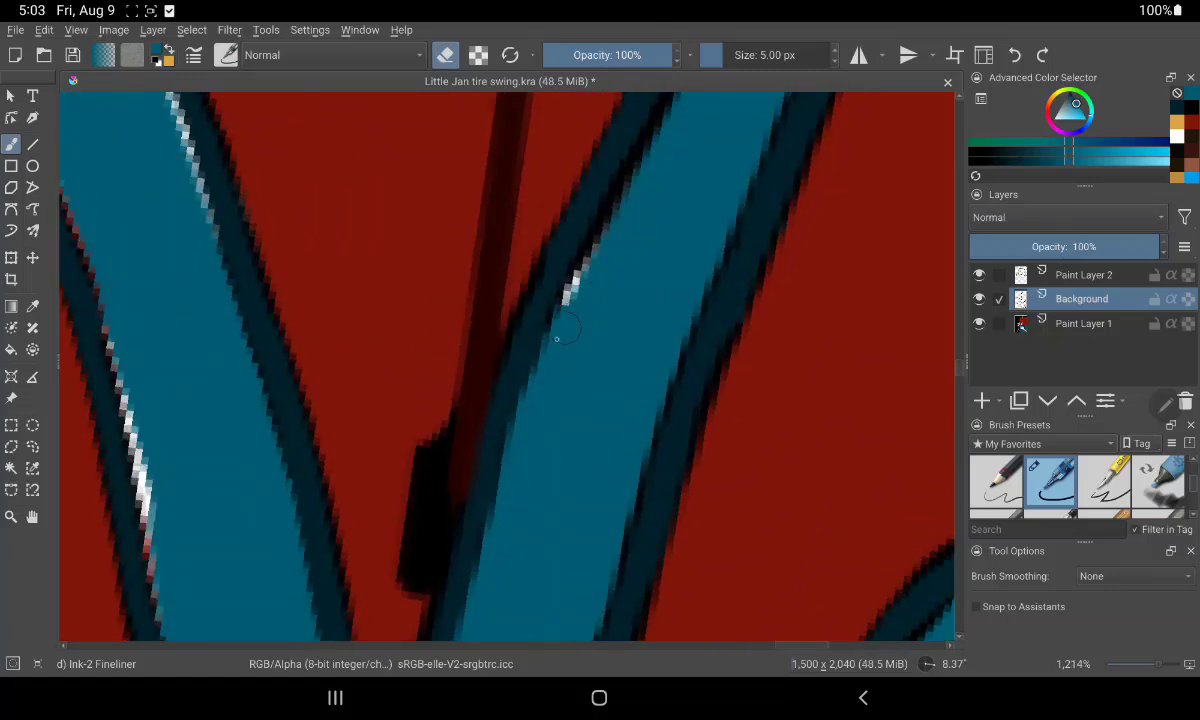
{"action": "mouse_move", "coordinate": [557, 338]}
{"action": "left_mouse_down"}
{"action": "mouse_move", "coordinate": [659, 137]}
{"action": "mouse_move", "coordinate": [579, 300]}
{"action": "left_mouse_up"}
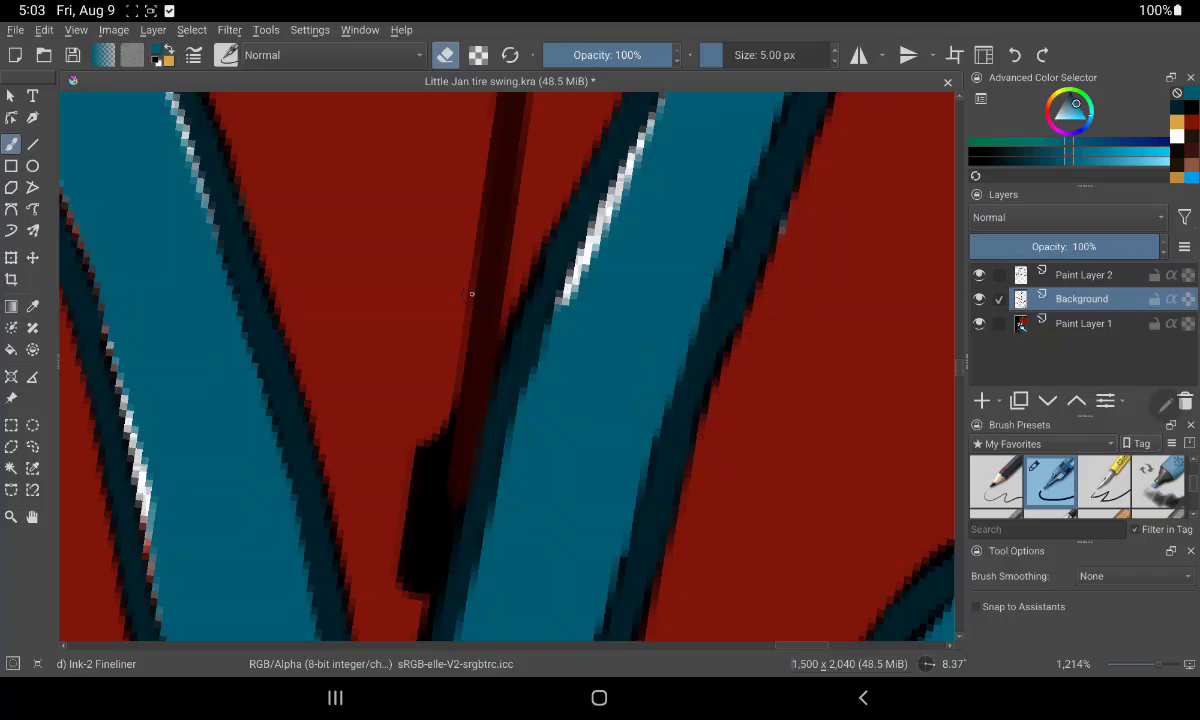
Paint over the upper stripe's dark borders and a small notch in blue
{"action": "left_click_drag", "start_coordinate": [621, 461], "coordinate": [608, 466]}
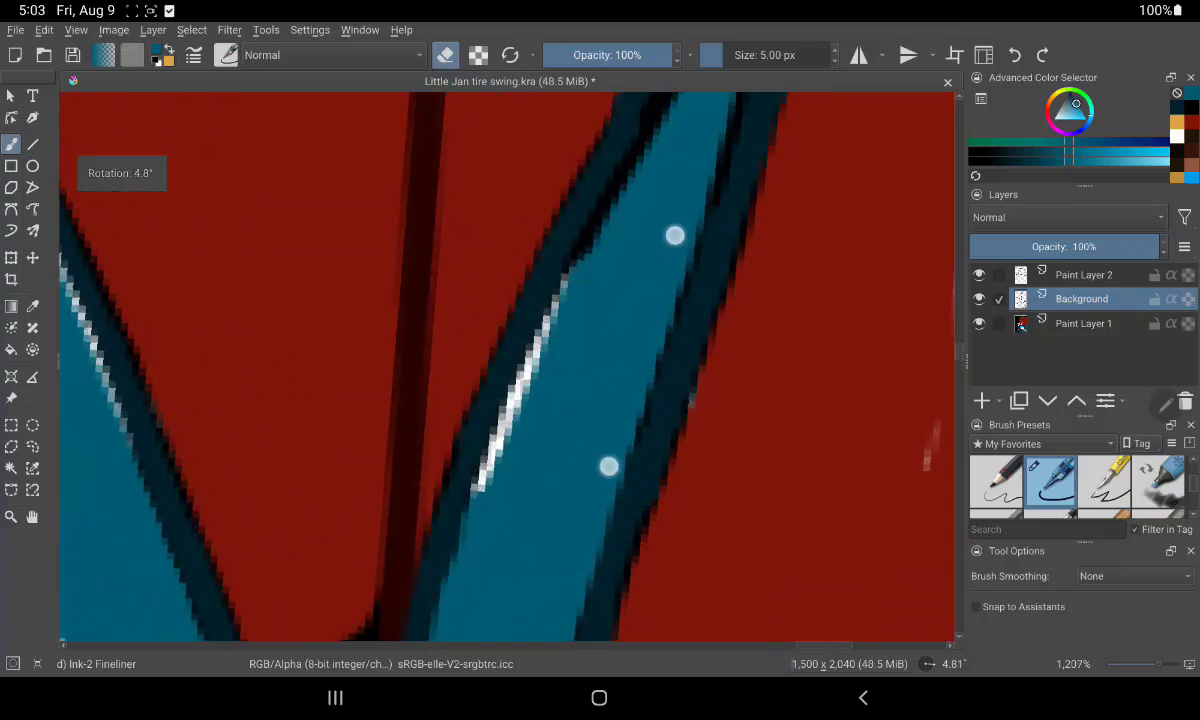
{"action": "mouse_move", "coordinate": [708, 134]}
{"action": "left_mouse_down"}
{"action": "mouse_move", "coordinate": [664, 206]}
{"action": "mouse_move", "coordinate": [723, 107]}
{"action": "mouse_move", "coordinate": [637, 237]}
{"action": "mouse_move", "coordinate": [653, 206]}
{"action": "left_mouse_up"}
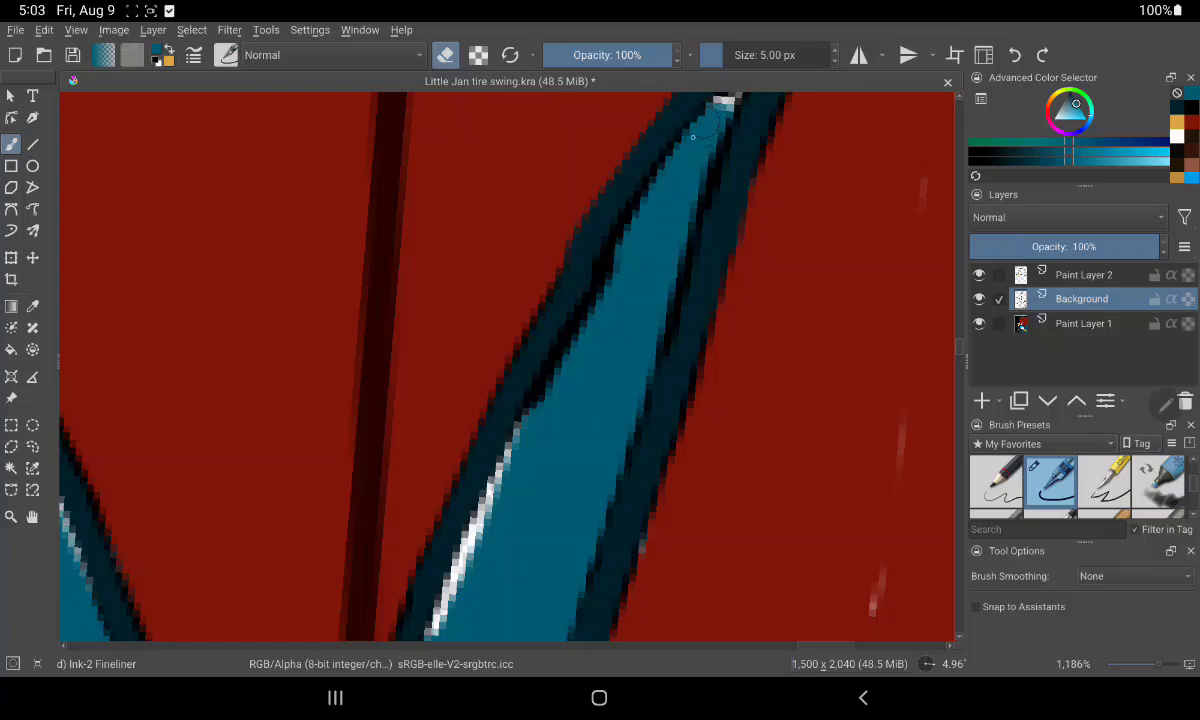
{"action": "mouse_move", "coordinate": [671, 166]}
{"action": "left_mouse_down"}
{"action": "mouse_move", "coordinate": [560, 364]}
{"action": "mouse_move", "coordinate": [576, 329]}
{"action": "mouse_move", "coordinate": [520, 462]}
{"action": "left_mouse_up"}
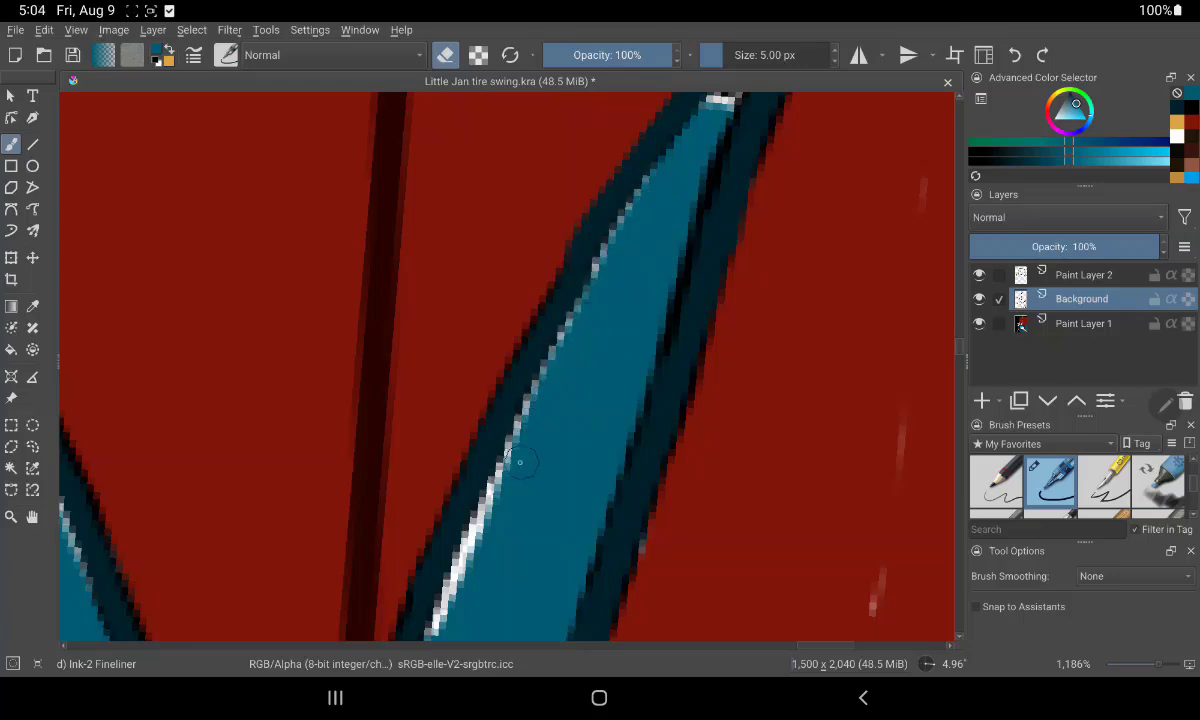
{"action": "mouse_move", "coordinate": [710, 163]}
{"action": "left_mouse_down"}
{"action": "mouse_move", "coordinate": [651, 363]}
{"action": "mouse_move", "coordinate": [729, 108]}
{"action": "left_mouse_up"}
{"action": "left_click_drag", "start_coordinate": [639, 404], "coordinate": [662, 339]}
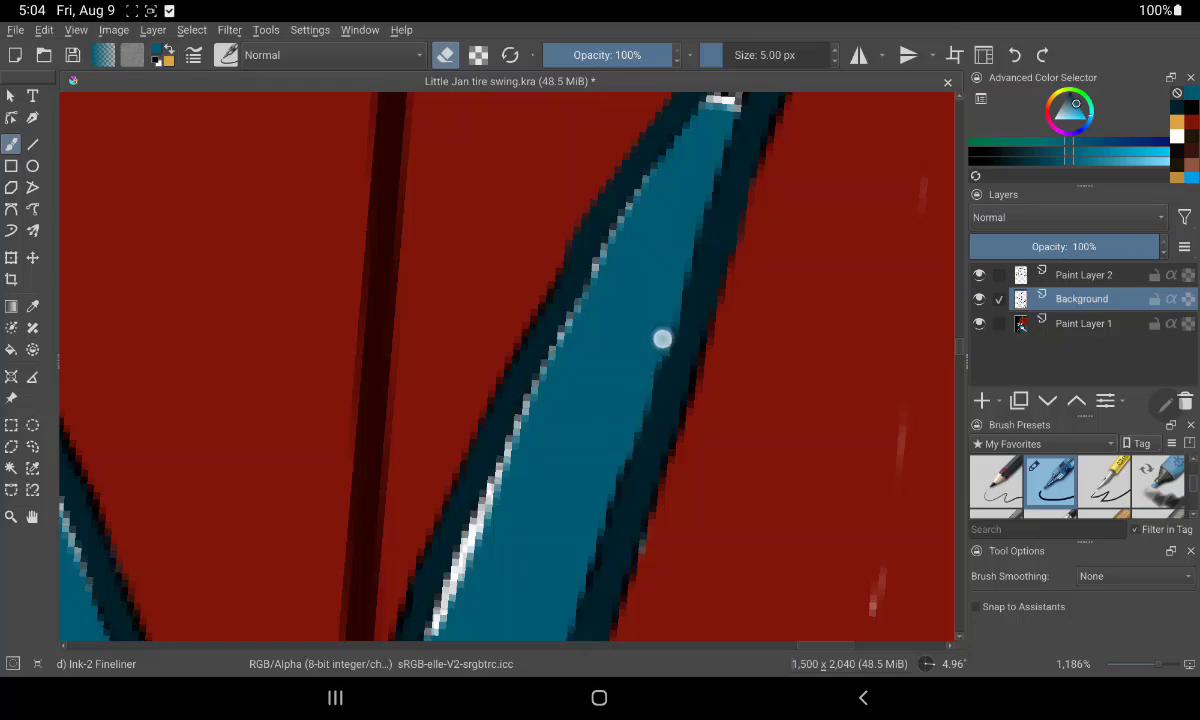
Erase the lower part of the thin dark stroke
{"action": "scroll", "coordinate": [622, 348], "scroll_direction": "up", "scroll_amount": 1}
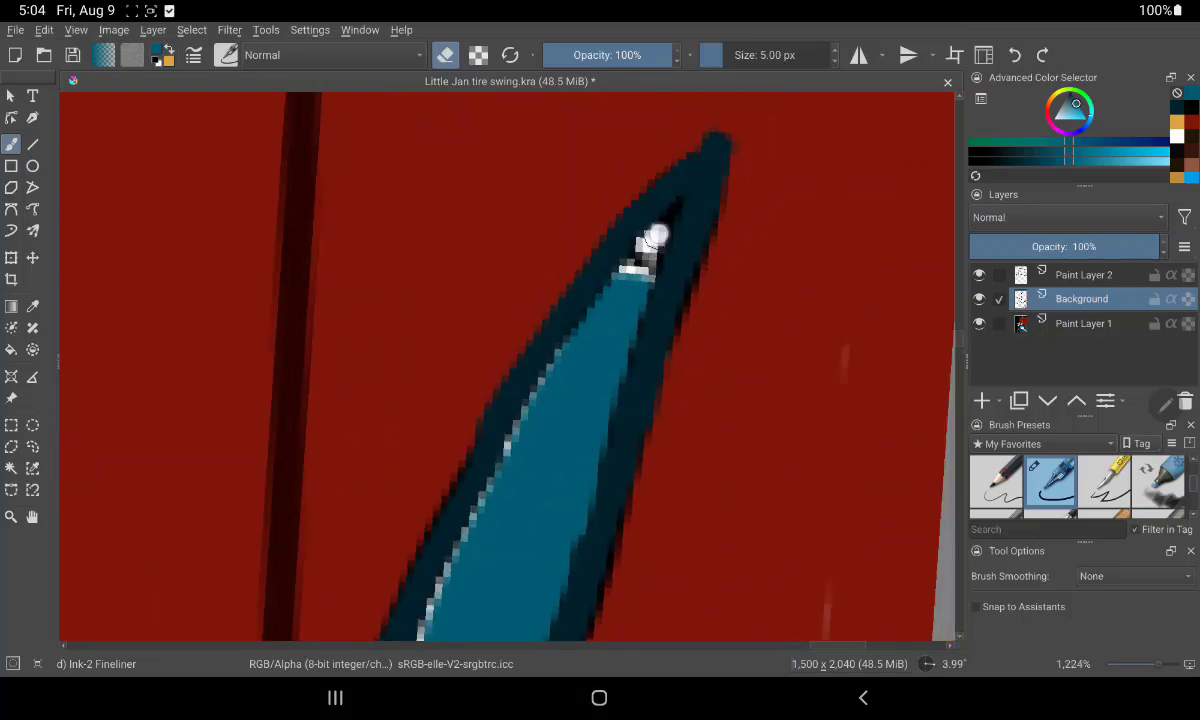
{"action": "scroll", "coordinate": [806, 301], "scroll_direction": "down", "scroll_amount": 5}
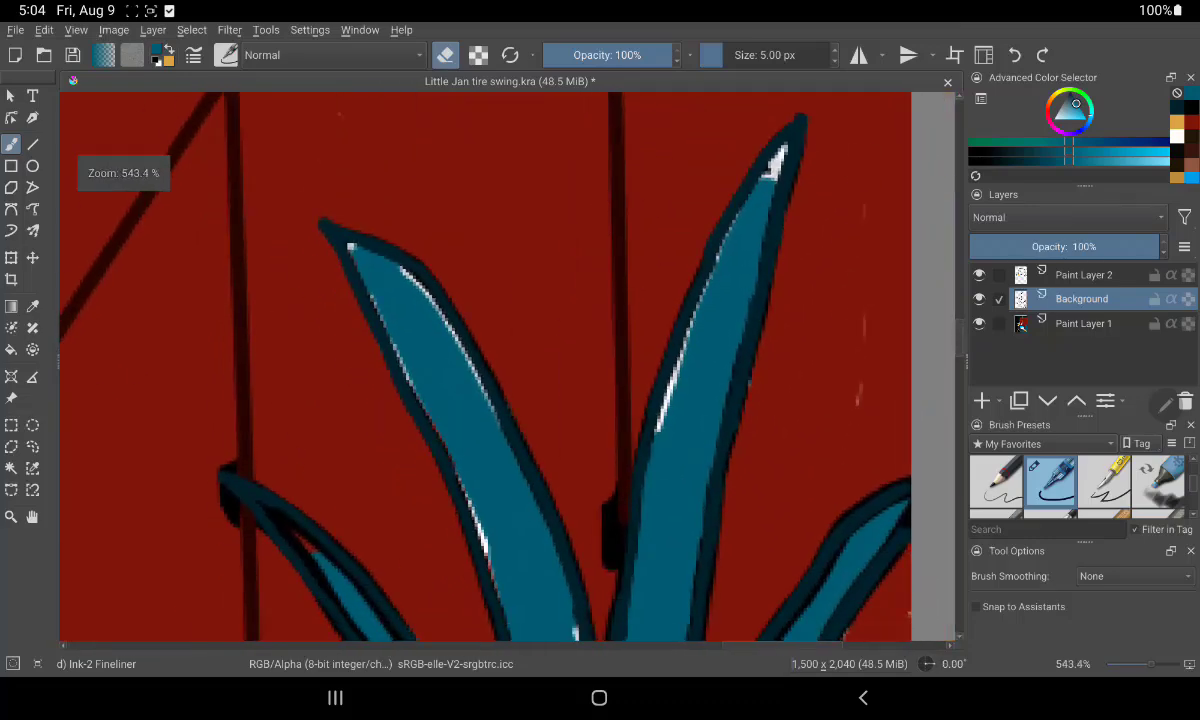
{"action": "scroll", "coordinate": [790, 280], "scroll_direction": "up", "scroll_amount": 3}
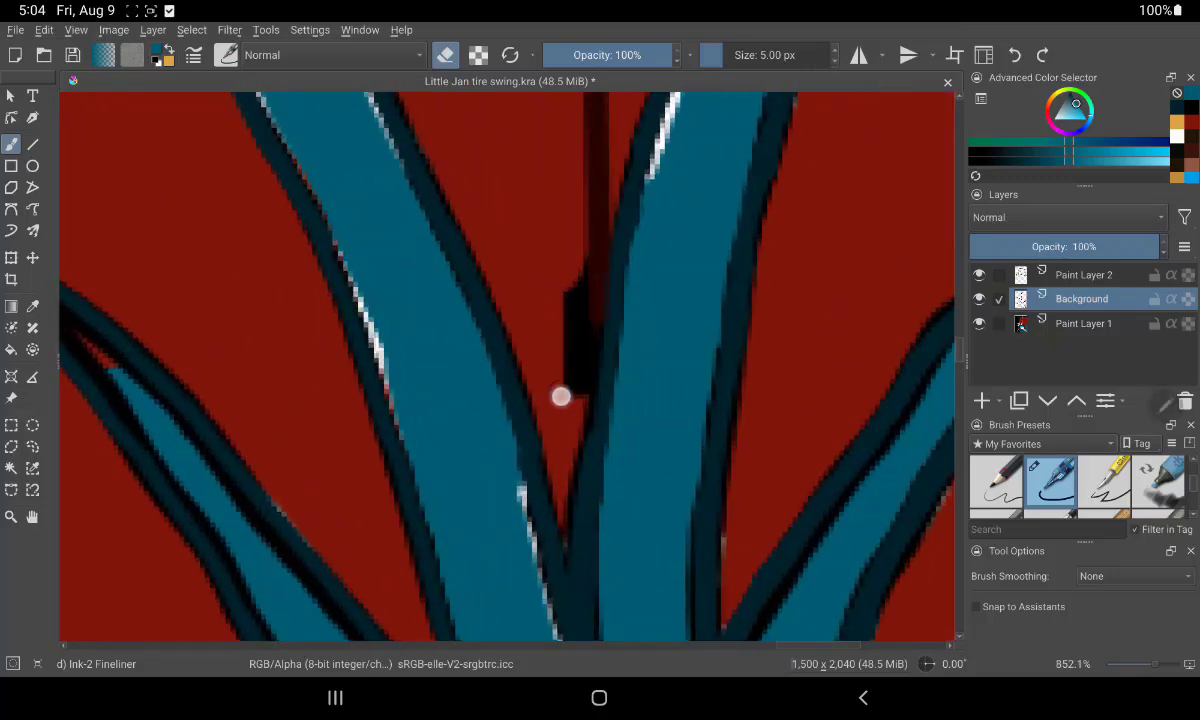
{"action": "left_click_drag", "start_coordinate": [581, 338], "coordinate": [586, 347]}
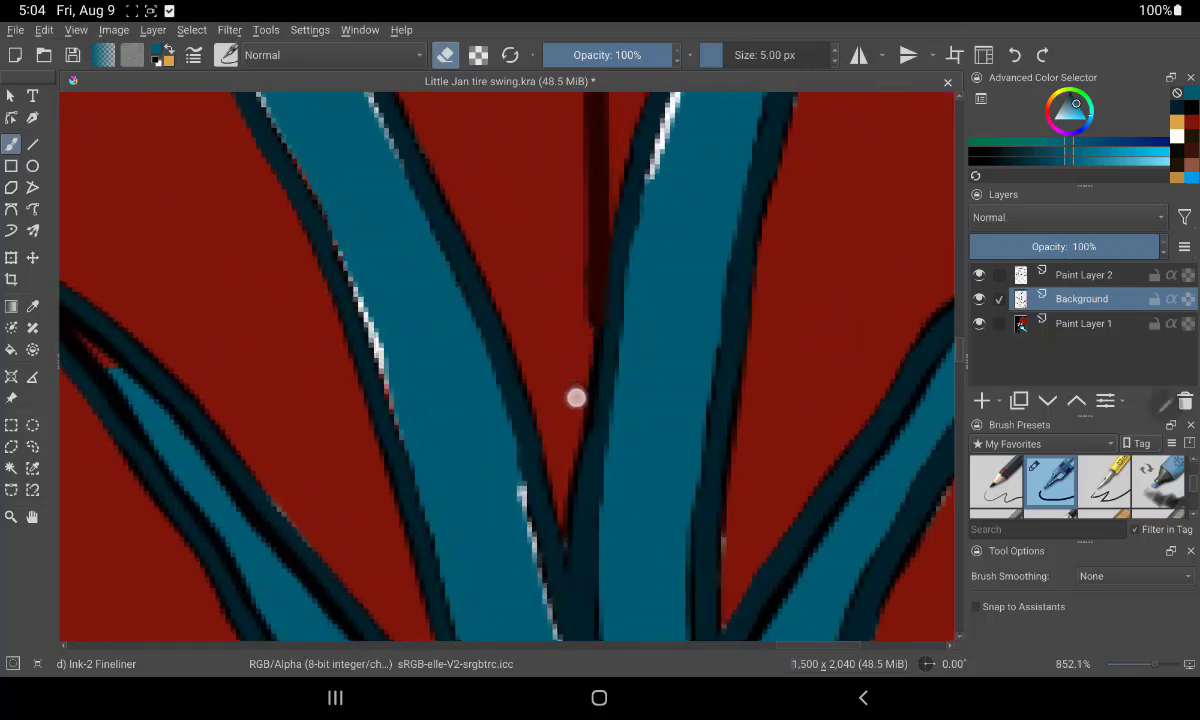
{"action": "scroll", "coordinate": [566, 400], "scroll_direction": "up", "scroll_amount": 1}
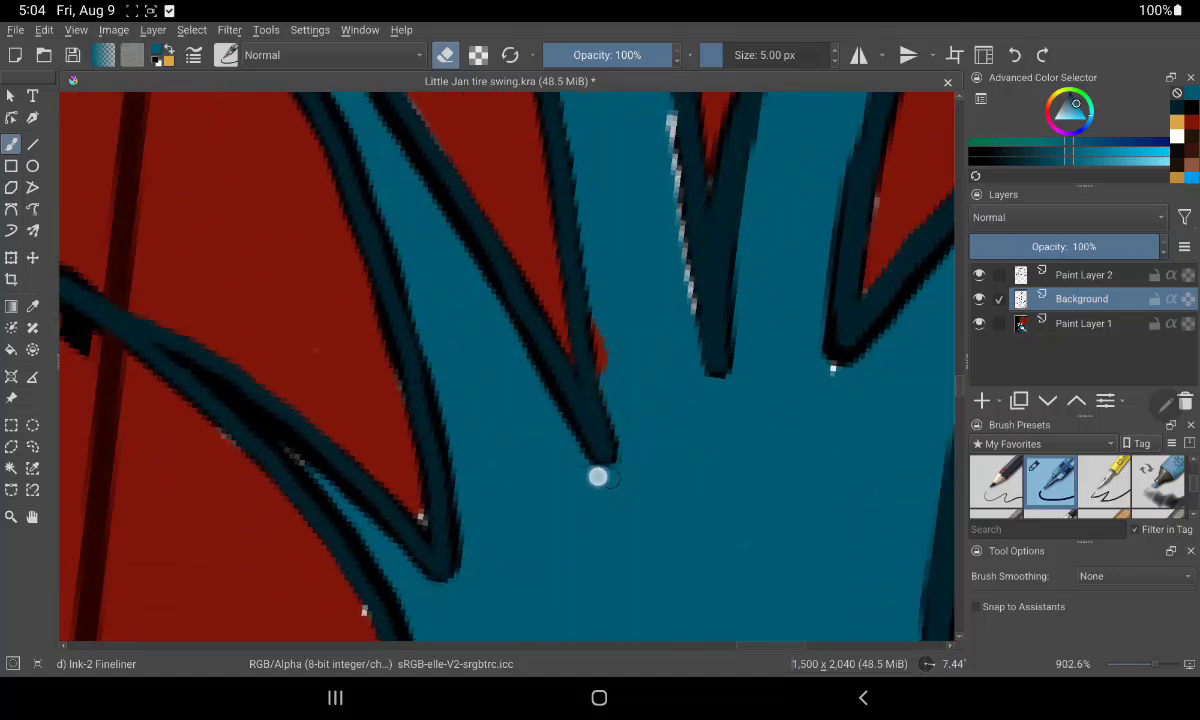
Trim the dark outline's right edge and stray pixels along the diagonal outline
{"action": "mouse_move", "coordinate": [356, 139]}
{"action": "left_mouse_down"}
{"action": "mouse_move", "coordinate": [372, 171]}
{"action": "mouse_move", "coordinate": [330, 90]}
{"action": "mouse_move", "coordinate": [411, 275]}
{"action": "left_mouse_up"}
{"action": "mouse_move", "coordinate": [383, 217]}
{"action": "left_mouse_down"}
{"action": "mouse_move", "coordinate": [442, 378]}
{"action": "mouse_move", "coordinate": [474, 582]}
{"action": "mouse_move", "coordinate": [431, 349]}
{"action": "mouse_move", "coordinate": [483, 548]}
{"action": "left_mouse_up"}
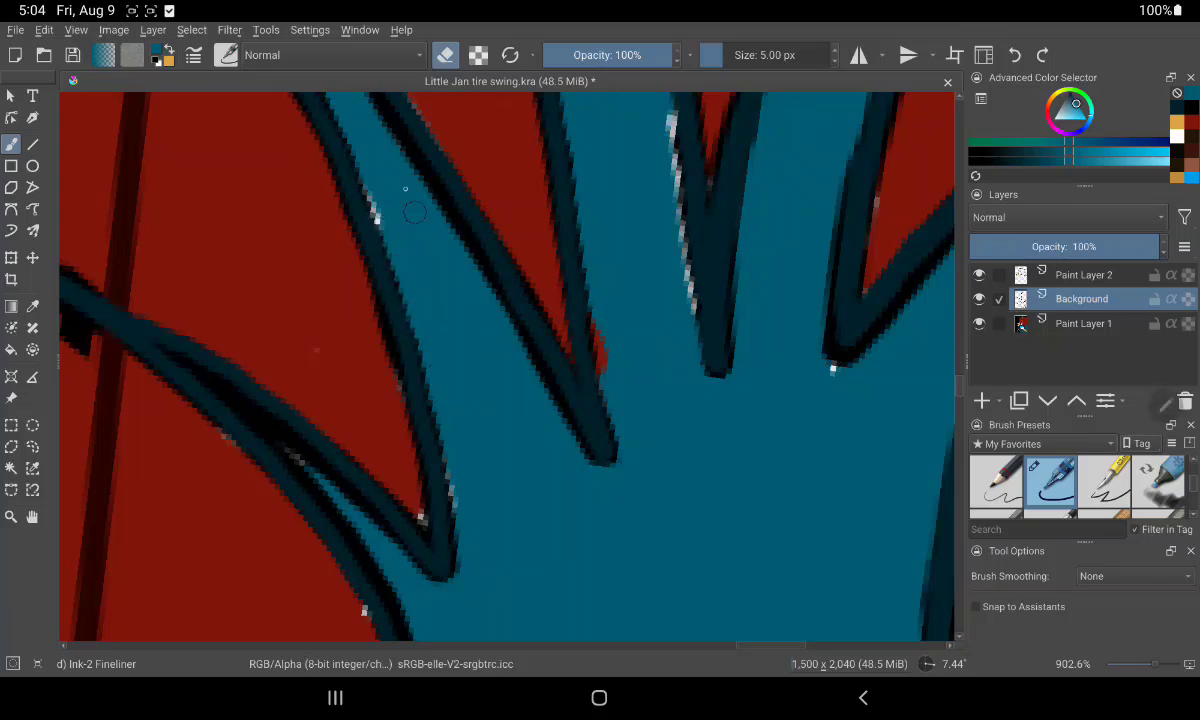
{"action": "mouse_move", "coordinate": [415, 212]}
{"action": "left_mouse_down"}
{"action": "mouse_move", "coordinate": [413, 179]}
{"action": "mouse_move", "coordinate": [375, 123]}
{"action": "mouse_move", "coordinate": [560, 407]}
{"action": "left_mouse_up"}
{"action": "scroll", "coordinate": [509, 348], "scroll_direction": "down", "scroll_amount": 1}
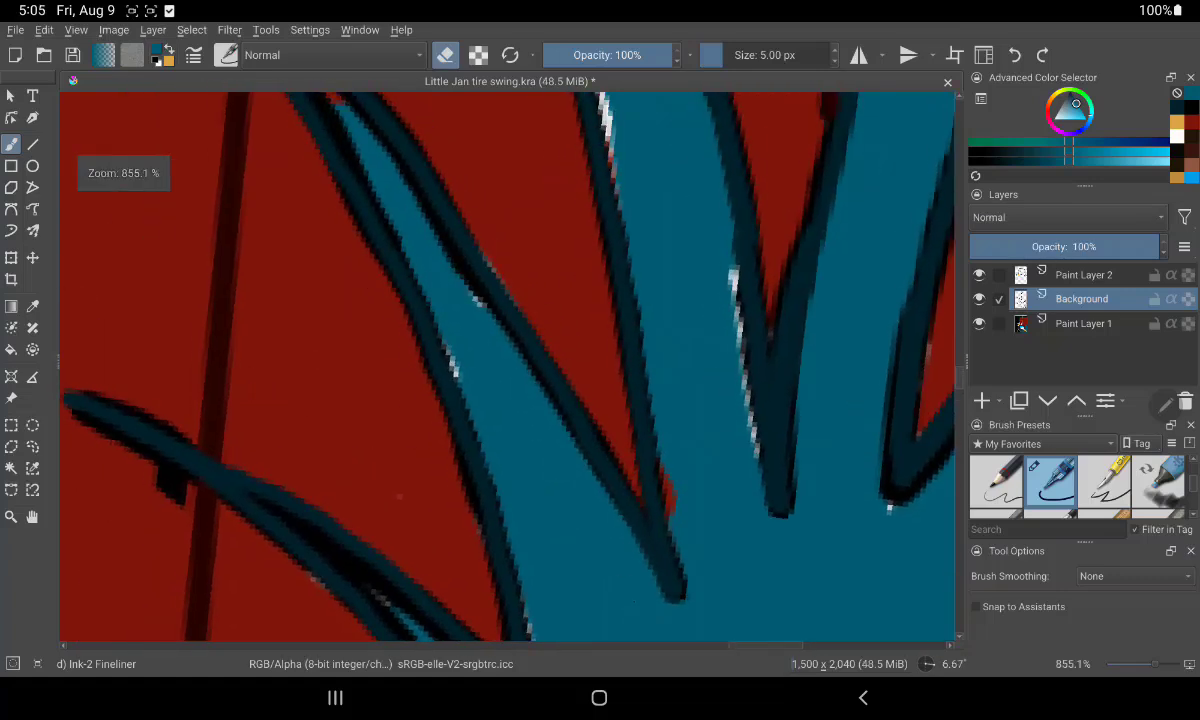
Erase the dark diagonal outline edge back to teal along its full length
{"action": "mouse_move", "coordinate": [305, 97]}
{"action": "left_mouse_down"}
{"action": "mouse_move", "coordinate": [330, 107]}
{"action": "mouse_move", "coordinate": [403, 243]}
{"action": "left_mouse_up"}
{"action": "mouse_move", "coordinate": [320, 104]}
{"action": "left_mouse_down"}
{"action": "mouse_move", "coordinate": [394, 171]}
{"action": "mouse_move", "coordinate": [481, 317]}
{"action": "left_mouse_up"}
{"action": "left_click_drag", "start_coordinate": [447, 273], "coordinate": [518, 403]}
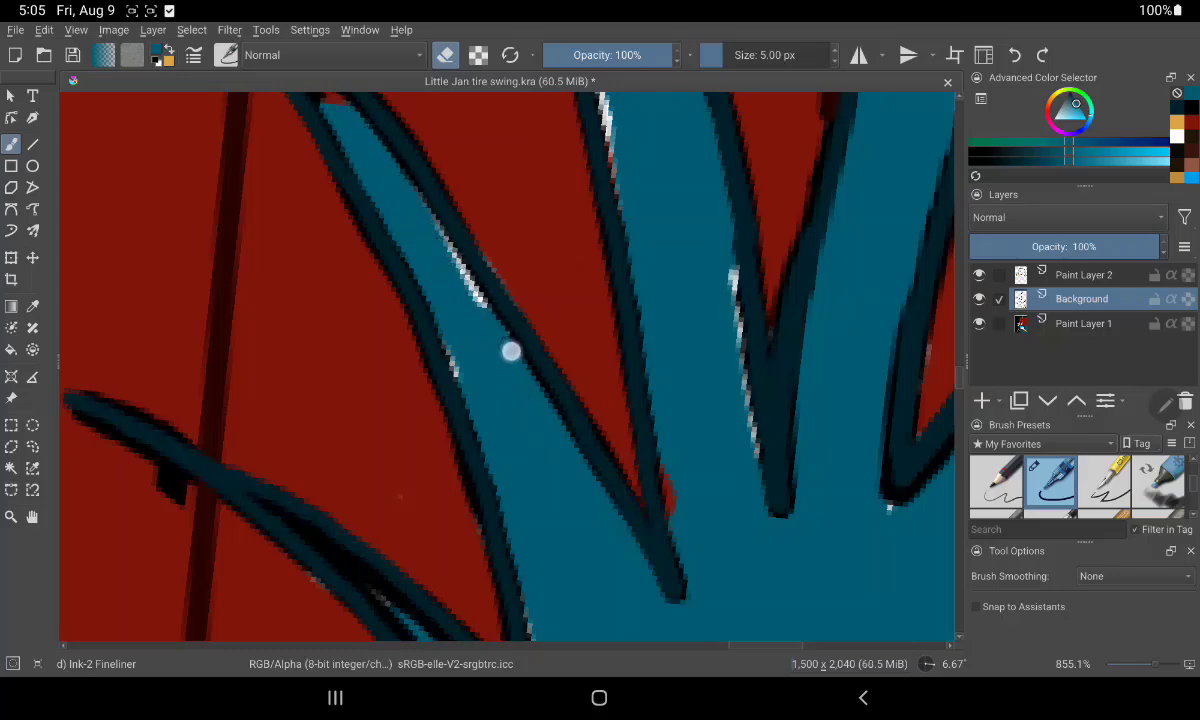
{"action": "mouse_move", "coordinate": [600, 490]}
{"action": "left_mouse_down"}
{"action": "mouse_move", "coordinate": [368, 111]}
{"action": "mouse_move", "coordinate": [378, 169]}
{"action": "mouse_move", "coordinate": [426, 231]}
{"action": "left_mouse_up"}
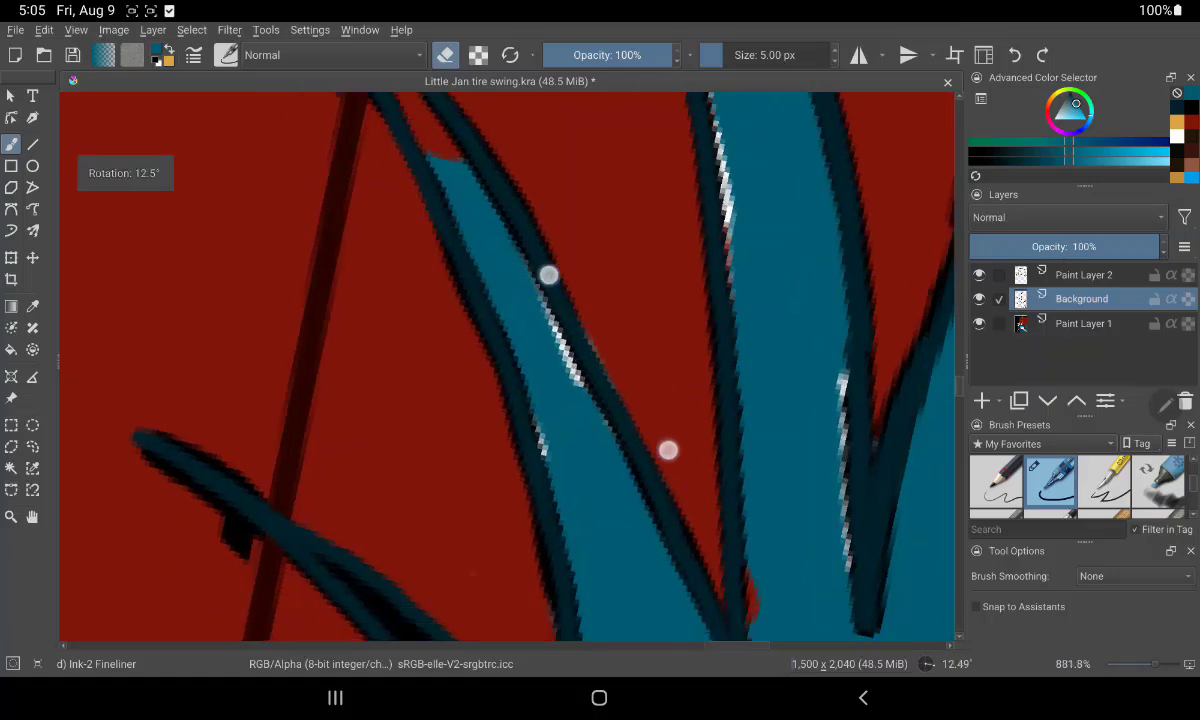
{"action": "left_click_drag", "start_coordinate": [549, 273], "coordinate": [624, 100]}
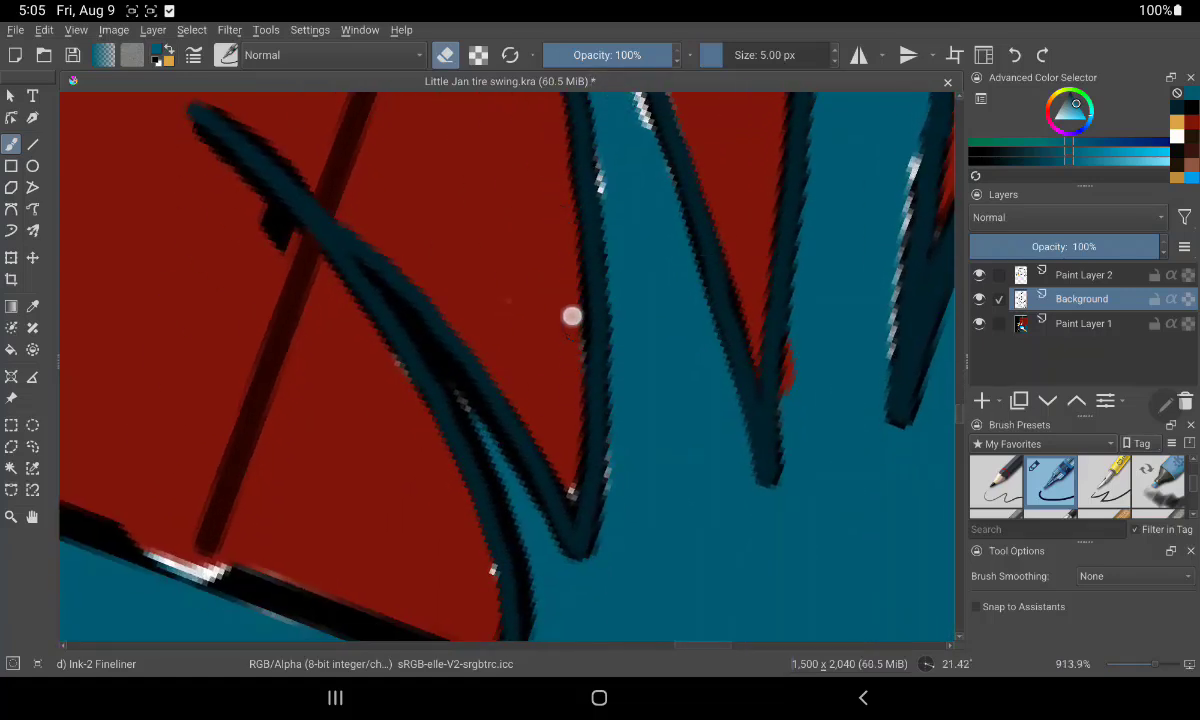
Thin the dark outline along the teal shape, the arm edge and the V's bottom
{"action": "left_click_drag", "start_coordinate": [571, 316], "coordinate": [578, 358]}
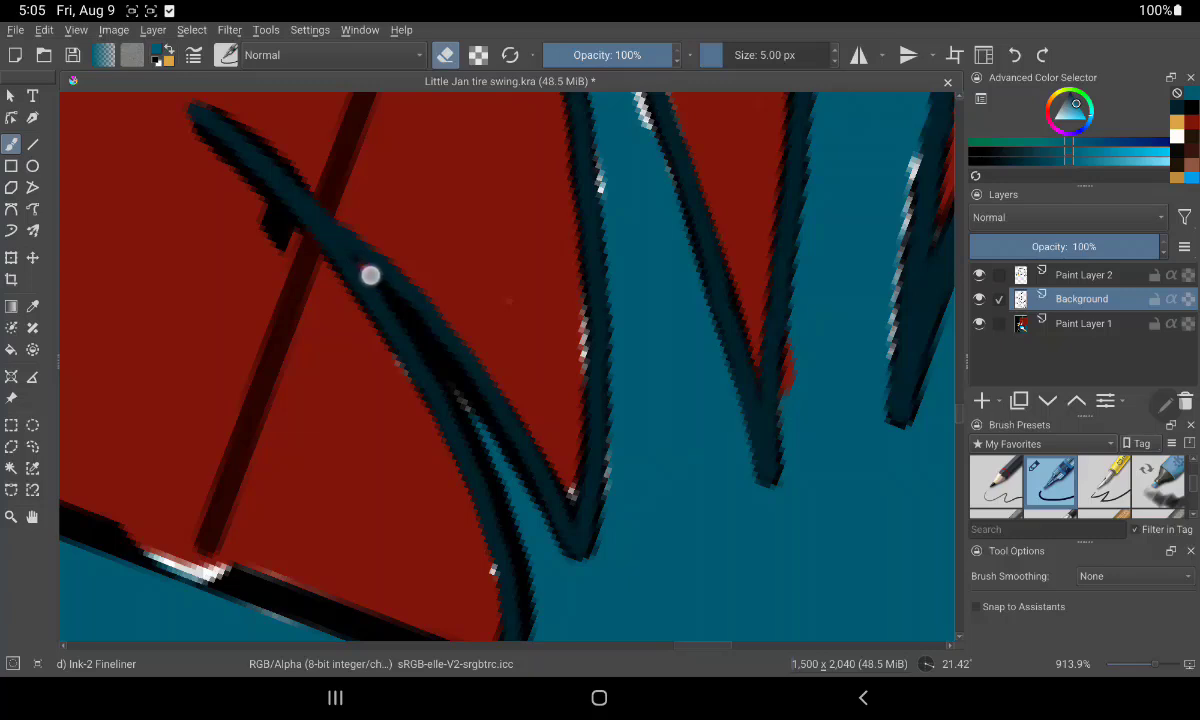
{"action": "mouse_move", "coordinate": [370, 274]}
{"action": "left_mouse_down"}
{"action": "mouse_move", "coordinate": [429, 348]}
{"action": "mouse_move", "coordinate": [510, 496]}
{"action": "left_mouse_up"}
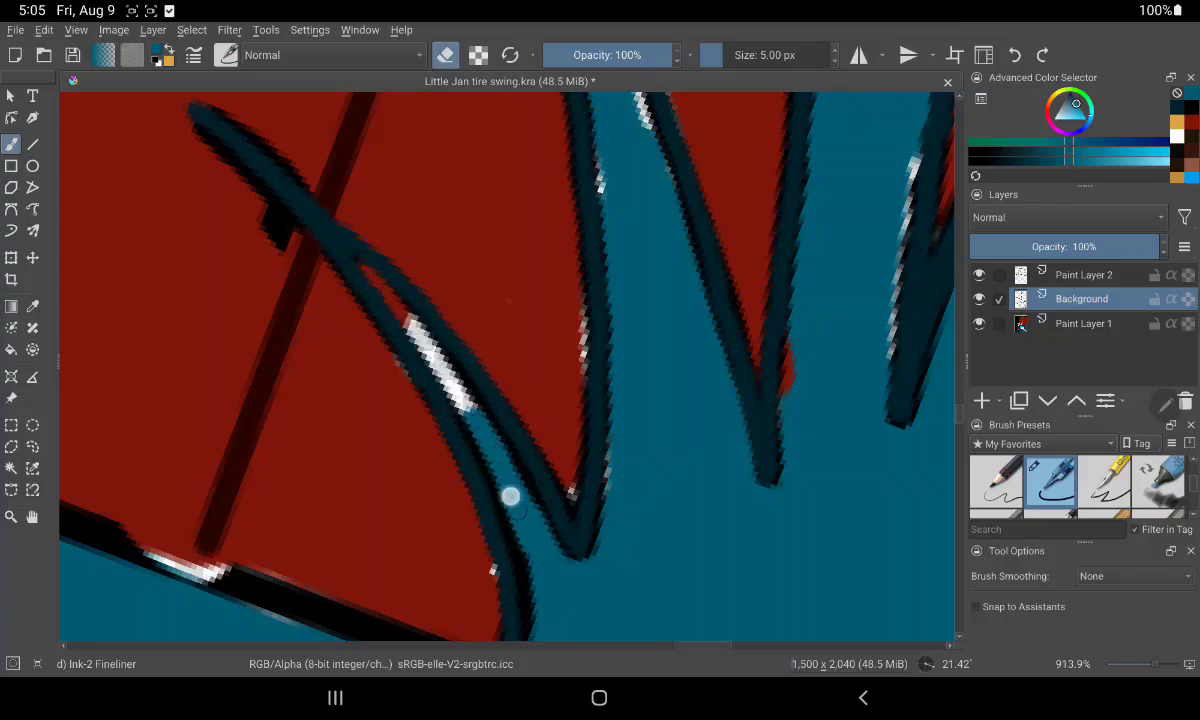
{"action": "left_click_drag", "start_coordinate": [430, 370], "coordinate": [536, 503]}
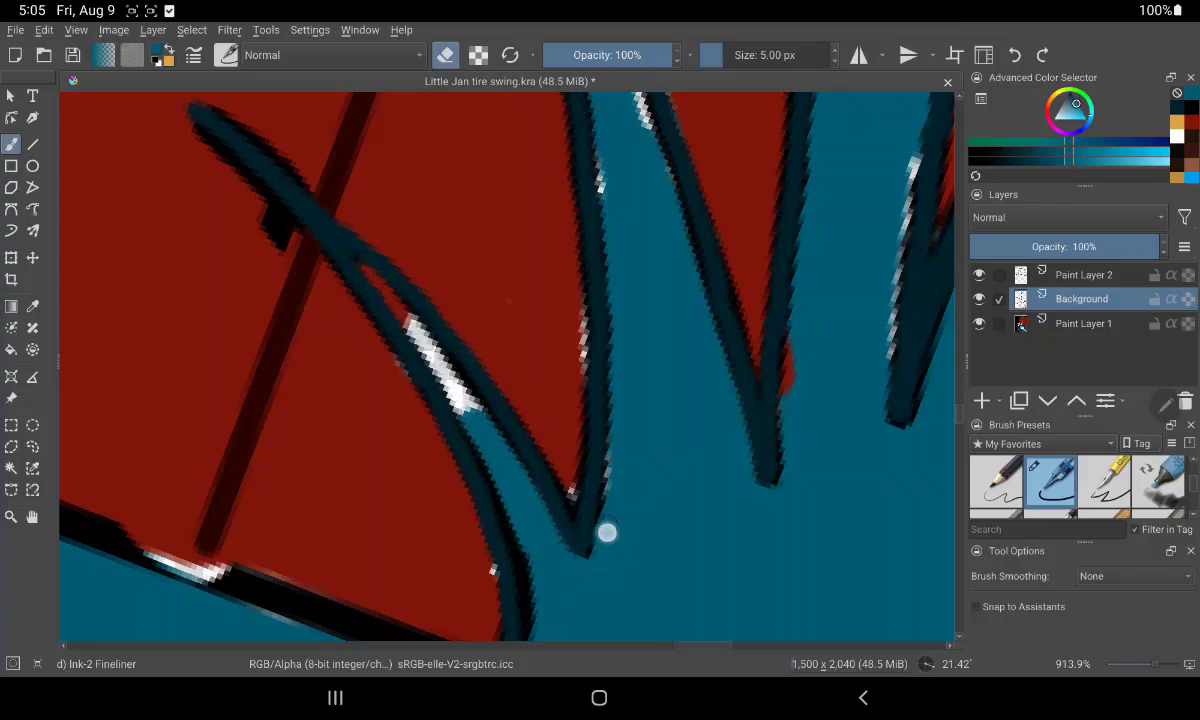
{"action": "left_click_drag", "start_coordinate": [607, 532], "coordinate": [608, 495]}
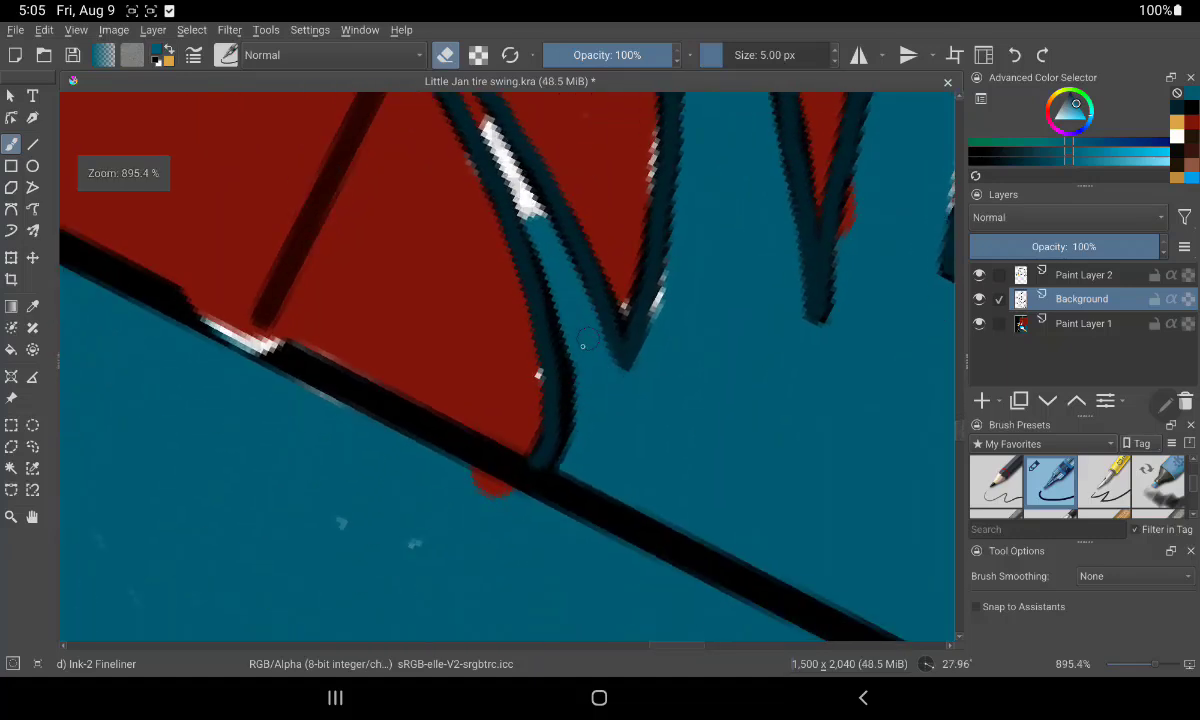
{"action": "left_click_drag", "start_coordinate": [537, 325], "coordinate": [532, 445]}
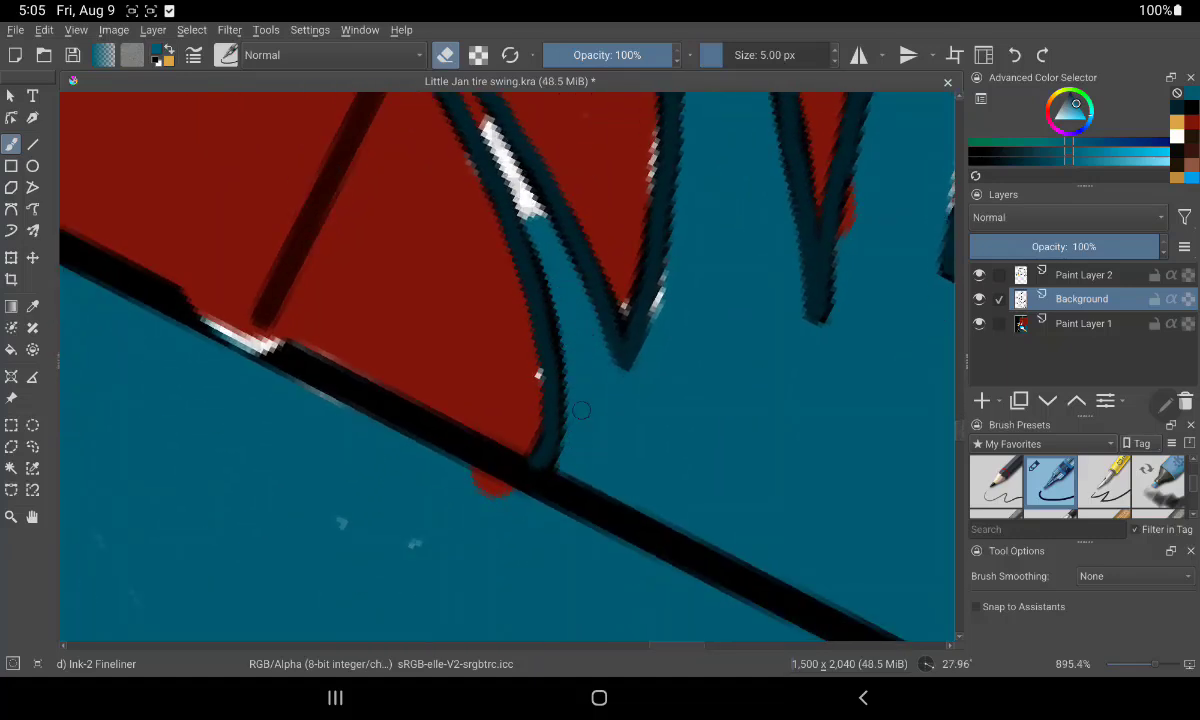
{"action": "mouse_move", "coordinate": [581, 410]}
{"action": "left_mouse_down"}
{"action": "mouse_move", "coordinate": [548, 511]}
{"action": "mouse_move", "coordinate": [613, 501]}
{"action": "left_mouse_up"}
Thin the next outline and clean the lower edge of the diagonal outline
{"action": "left_click_drag", "start_coordinate": [329, 376], "coordinate": [359, 491]}
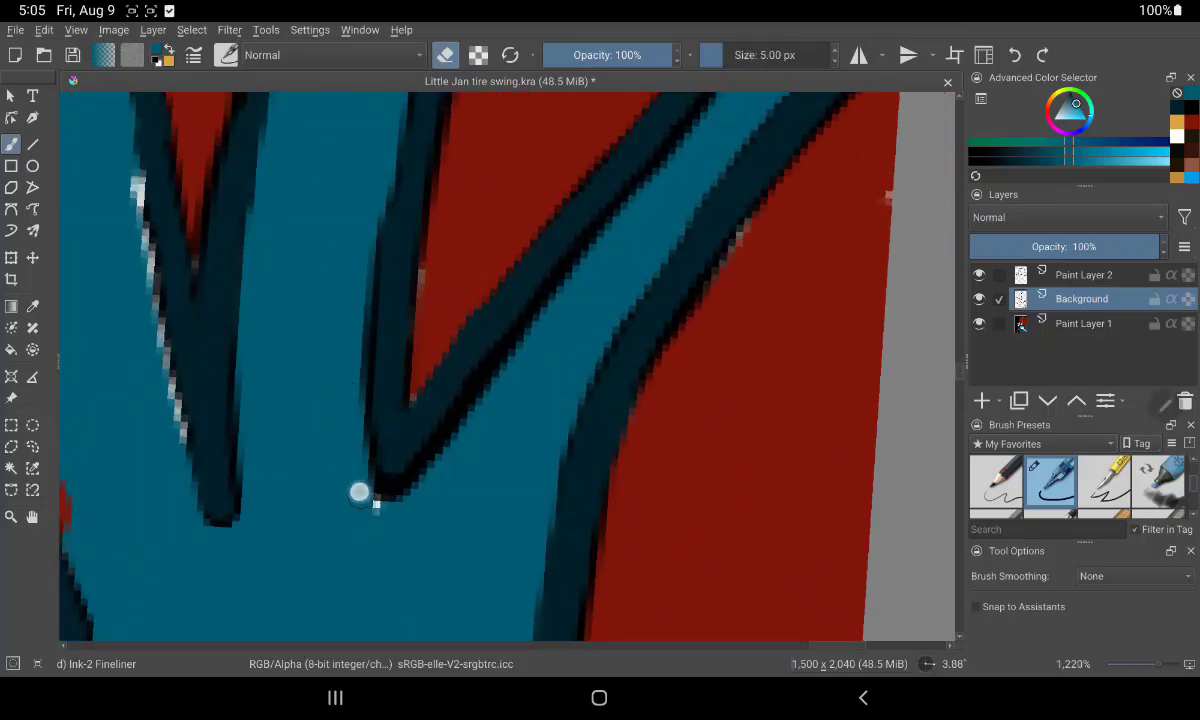
{"action": "left_click_drag", "start_coordinate": [246, 428], "coordinate": [252, 488]}
{"action": "mouse_move", "coordinate": [347, 417]}
{"action": "left_mouse_down"}
{"action": "mouse_move", "coordinate": [380, 493]}
{"action": "mouse_move", "coordinate": [493, 391]}
{"action": "mouse_move", "coordinate": [444, 456]}
{"action": "mouse_move", "coordinate": [601, 245]}
{"action": "left_mouse_up"}
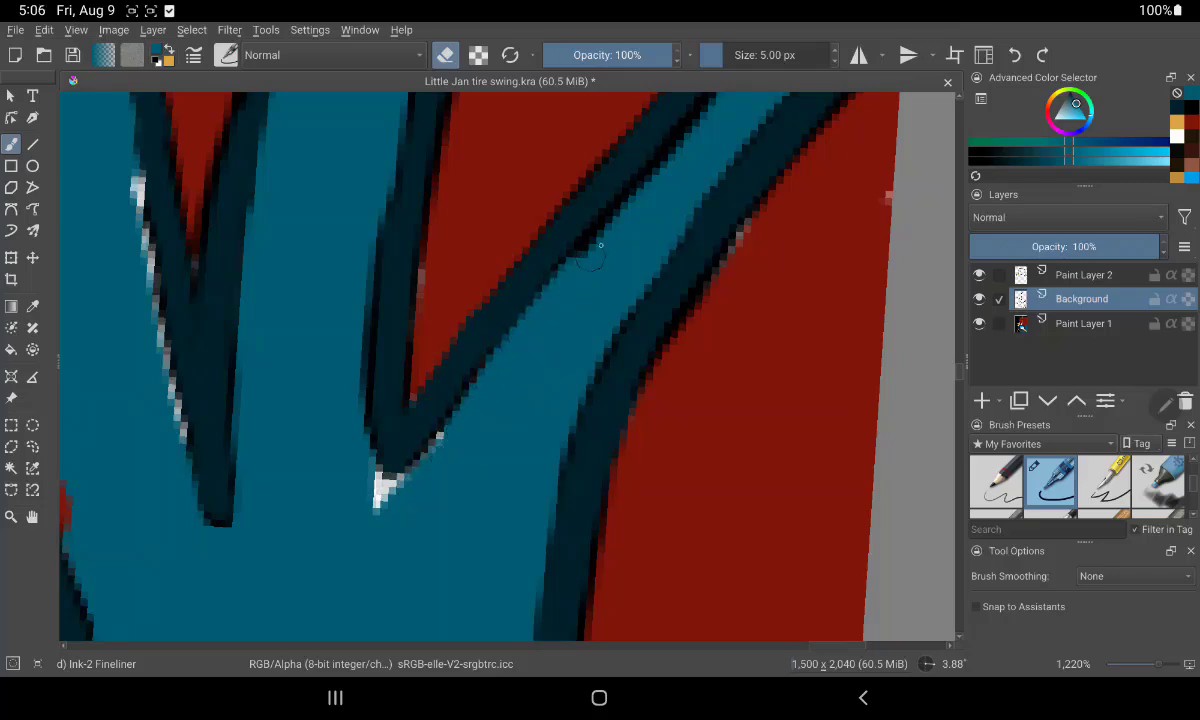
{"action": "mouse_move", "coordinate": [467, 422]}
{"action": "left_mouse_down"}
{"action": "mouse_move", "coordinate": [447, 450]}
{"action": "mouse_move", "coordinate": [688, 143]}
{"action": "left_mouse_up"}
{"action": "left_click_drag", "start_coordinate": [680, 343], "coordinate": [514, 343]}
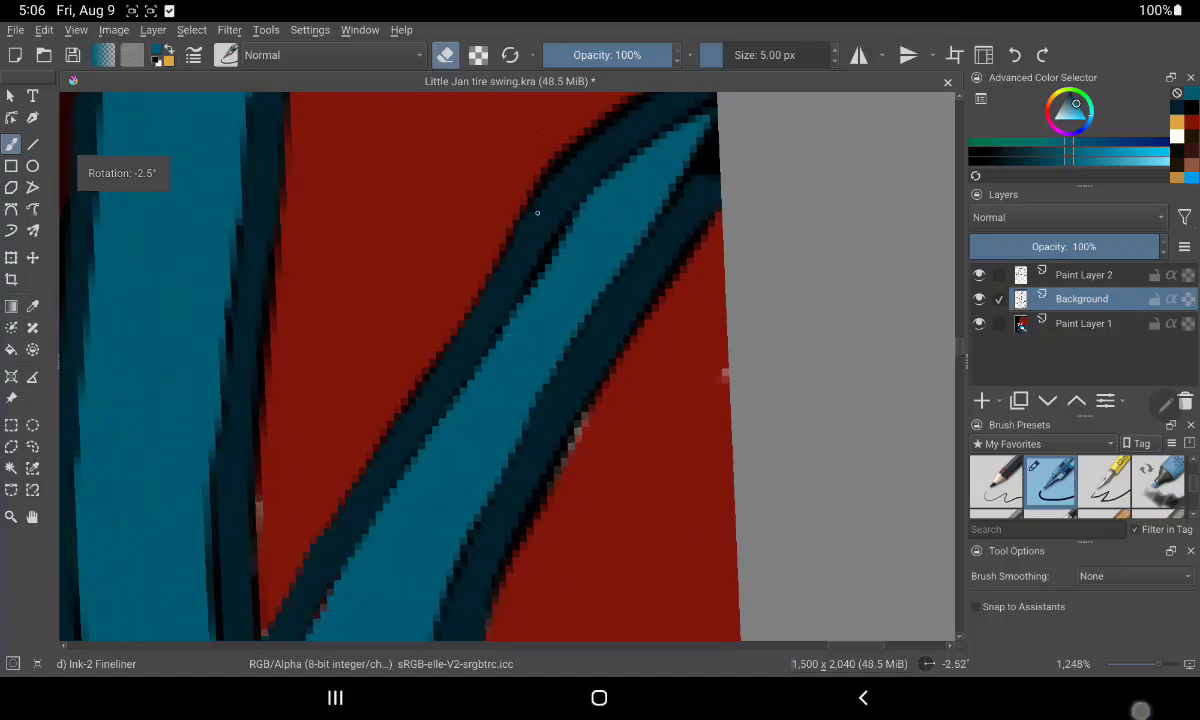
{"action": "mouse_move", "coordinate": [495, 290]}
{"action": "left_mouse_down"}
{"action": "mouse_move", "coordinate": [554, 260]}
{"action": "mouse_move", "coordinate": [688, 105]}
{"action": "left_mouse_up"}
Remove dark pixels at the teal stroke's top, upper edge, leftover spot and right edge
{"action": "mouse_move", "coordinate": [640, 140]}
{"action": "left_mouse_down"}
{"action": "mouse_move", "coordinate": [712, 158]}
{"action": "mouse_move", "coordinate": [549, 318]}
{"action": "left_mouse_up"}
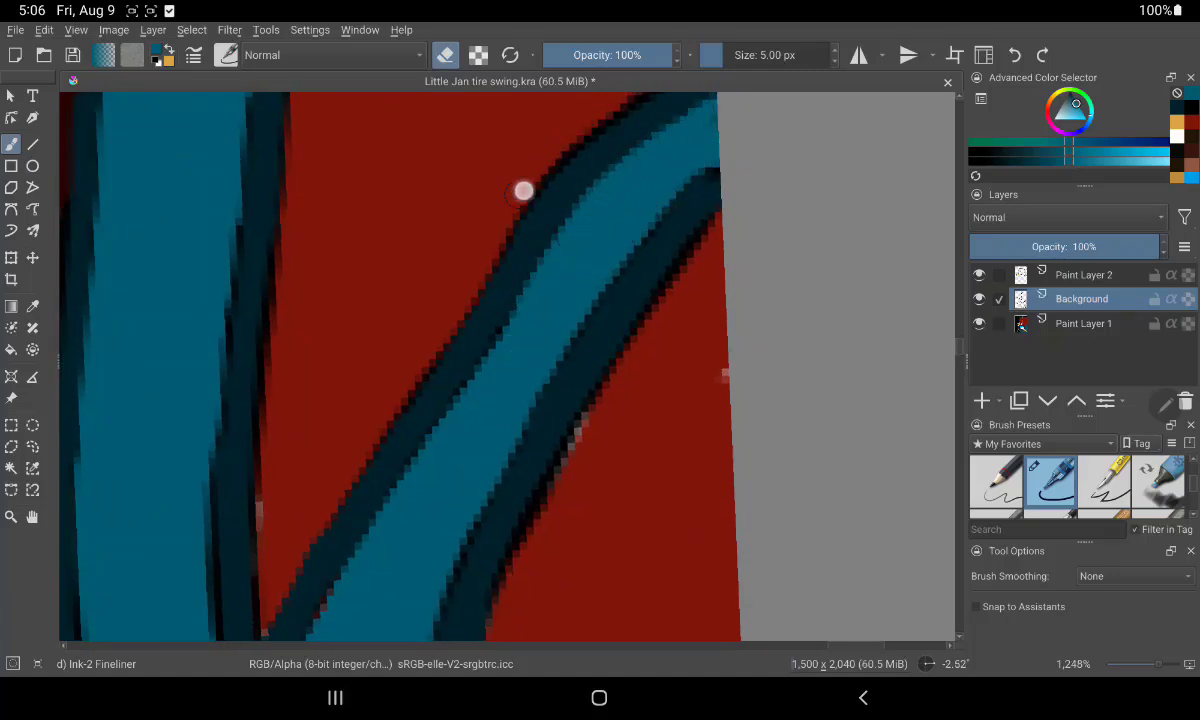
{"action": "left_click_drag", "start_coordinate": [517, 190], "coordinate": [614, 107]}
{"action": "left_click_drag", "start_coordinate": [291, 432], "coordinate": [277, 462]}
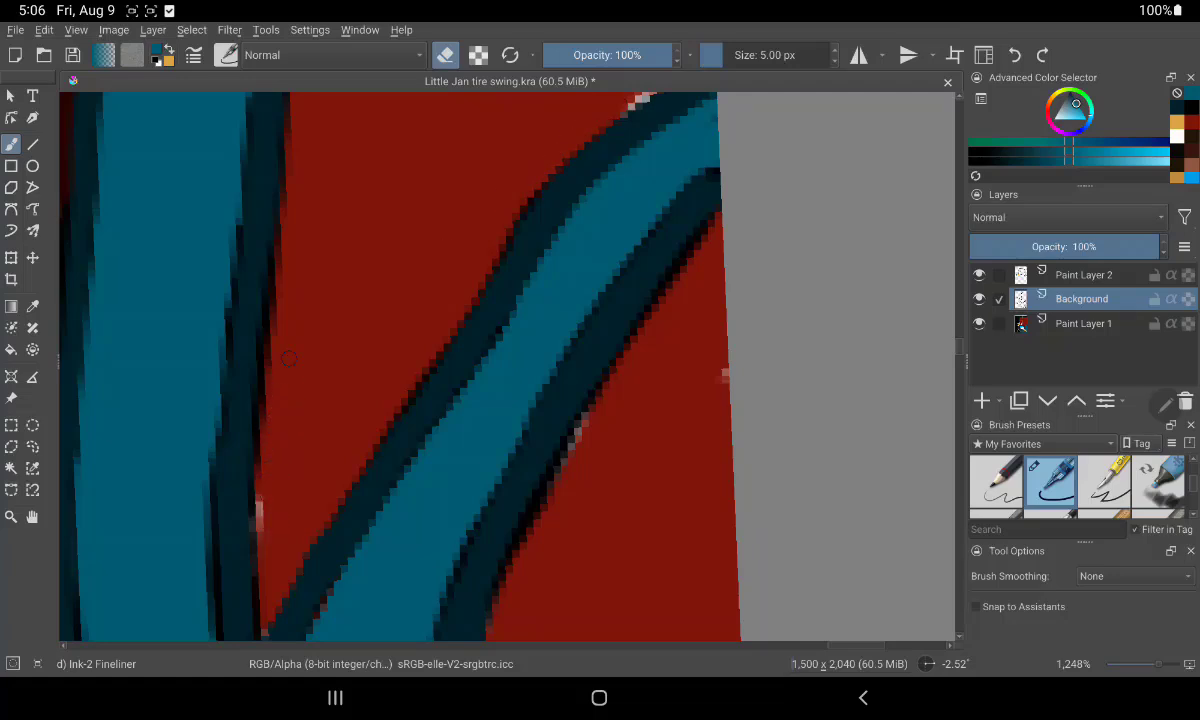
{"action": "left_click_drag", "start_coordinate": [289, 358], "coordinate": [590, 150]}
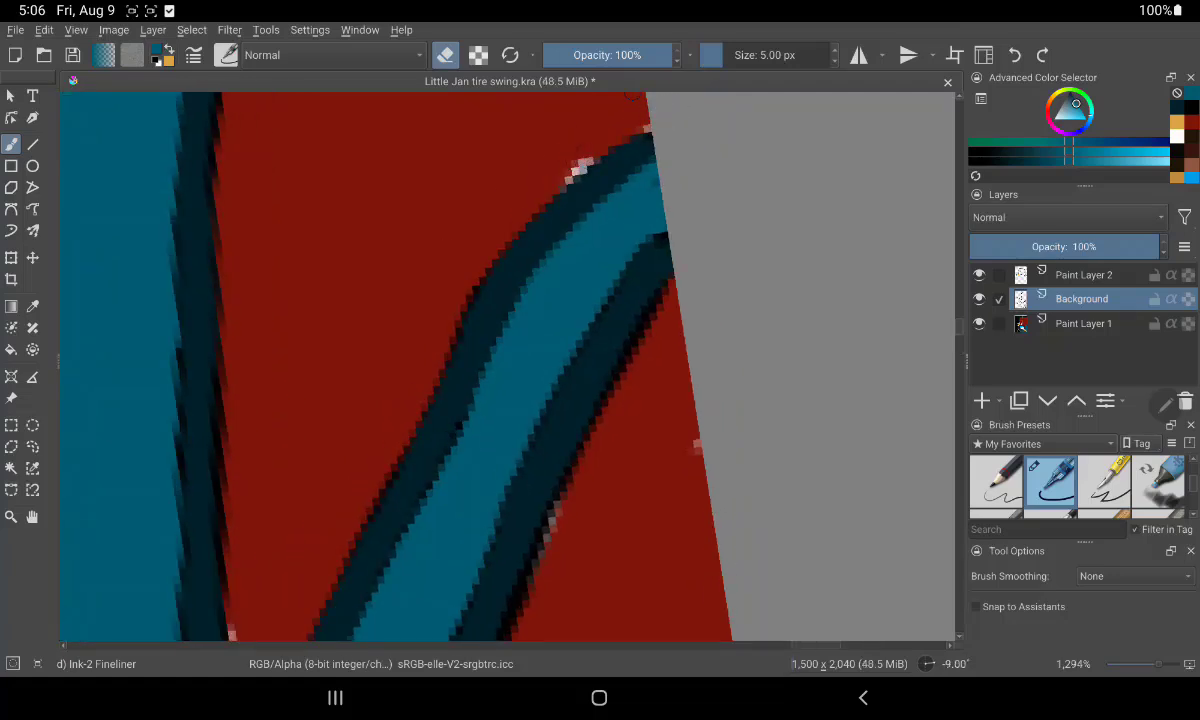
{"action": "mouse_move", "coordinate": [632, 95]}
{"action": "left_mouse_down"}
{"action": "mouse_move", "coordinate": [675, 375]}
{"action": "mouse_move", "coordinate": [718, 206]}
{"action": "left_mouse_up"}
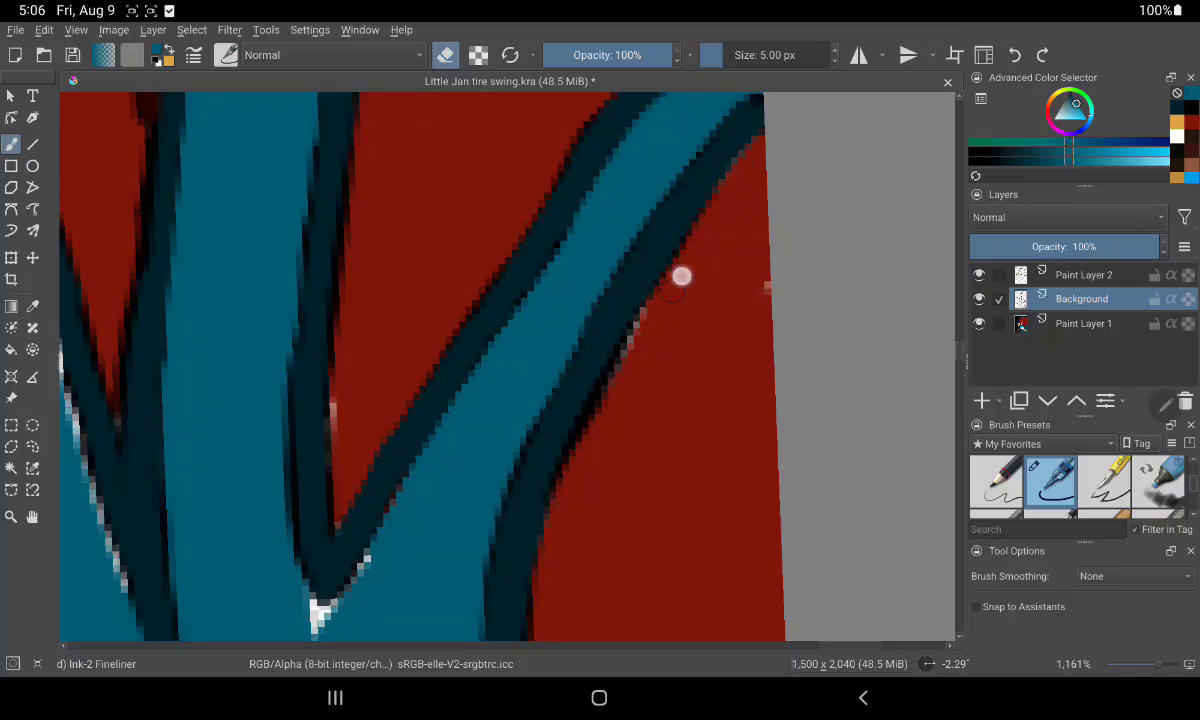
{"action": "left_click_drag", "start_coordinate": [686, 249], "coordinate": [587, 442]}
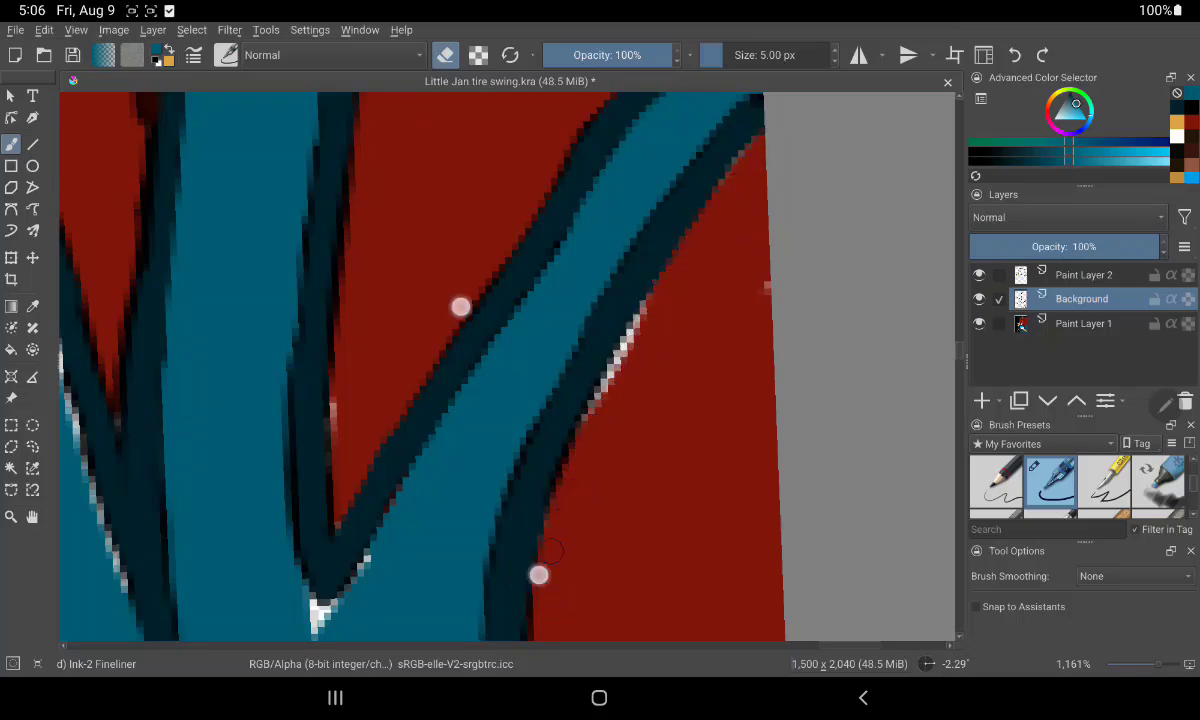
Zoom out for an overview of the area, then back in on the outlines
{"action": "left_click_drag", "start_coordinate": [460, 306], "coordinate": [702, 214]}
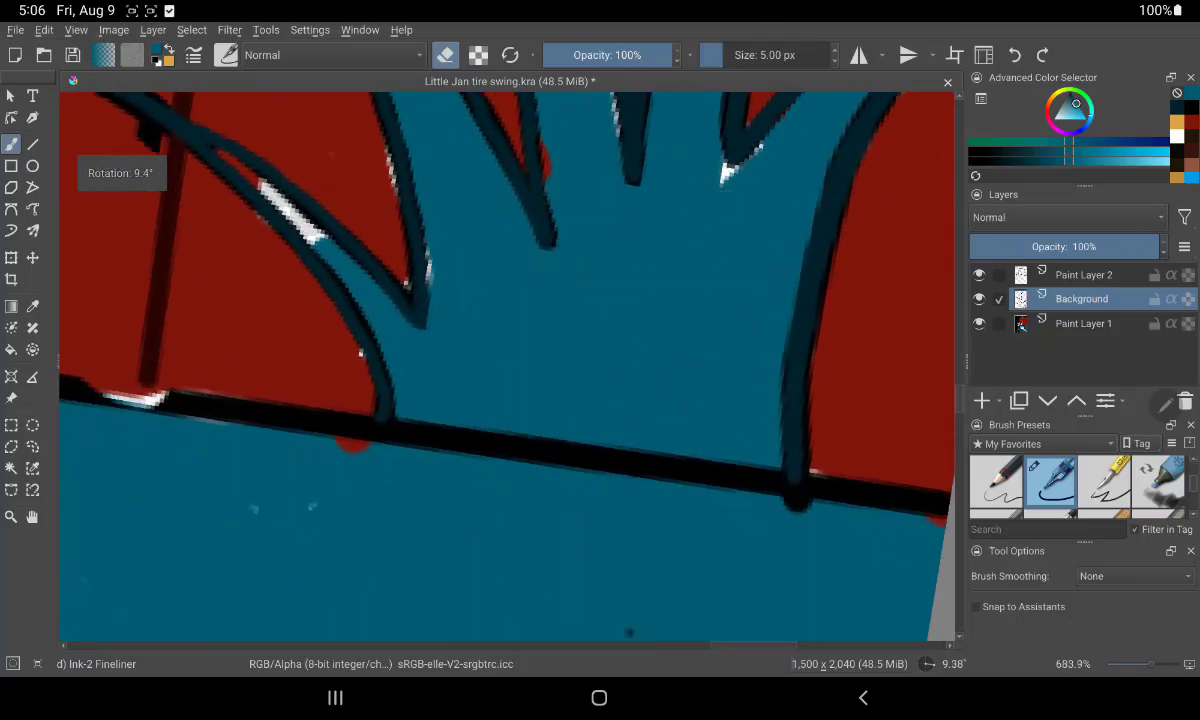
{"action": "mouse_move", "coordinate": [723, 150]}
{"action": "left_mouse_down"}
{"action": "mouse_move", "coordinate": [683, 198]}
{"action": "mouse_move", "coordinate": [694, 190]}
{"action": "mouse_move", "coordinate": [808, 222]}
{"action": "left_mouse_up"}
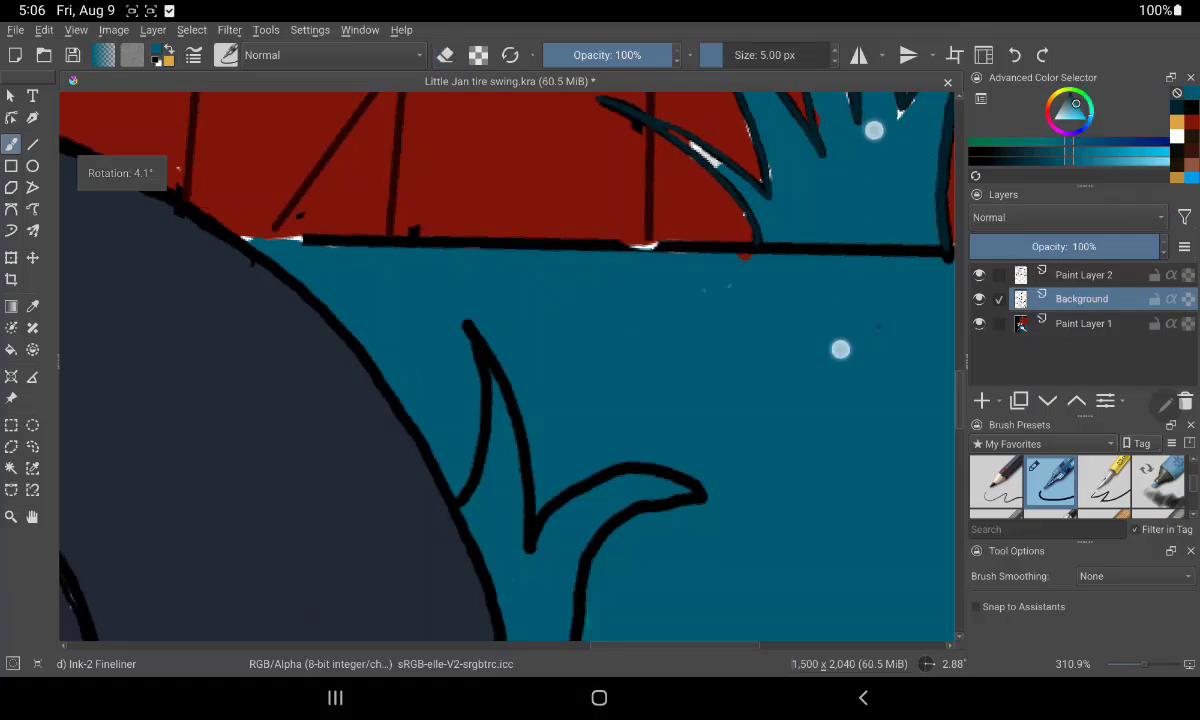
{"action": "left_click_drag", "start_coordinate": [873, 126], "coordinate": [822, 147]}
On Paint Layer 1, cover the white highlights along the left outline in teal
{"action": "left_click", "coordinate": [1083, 323]}
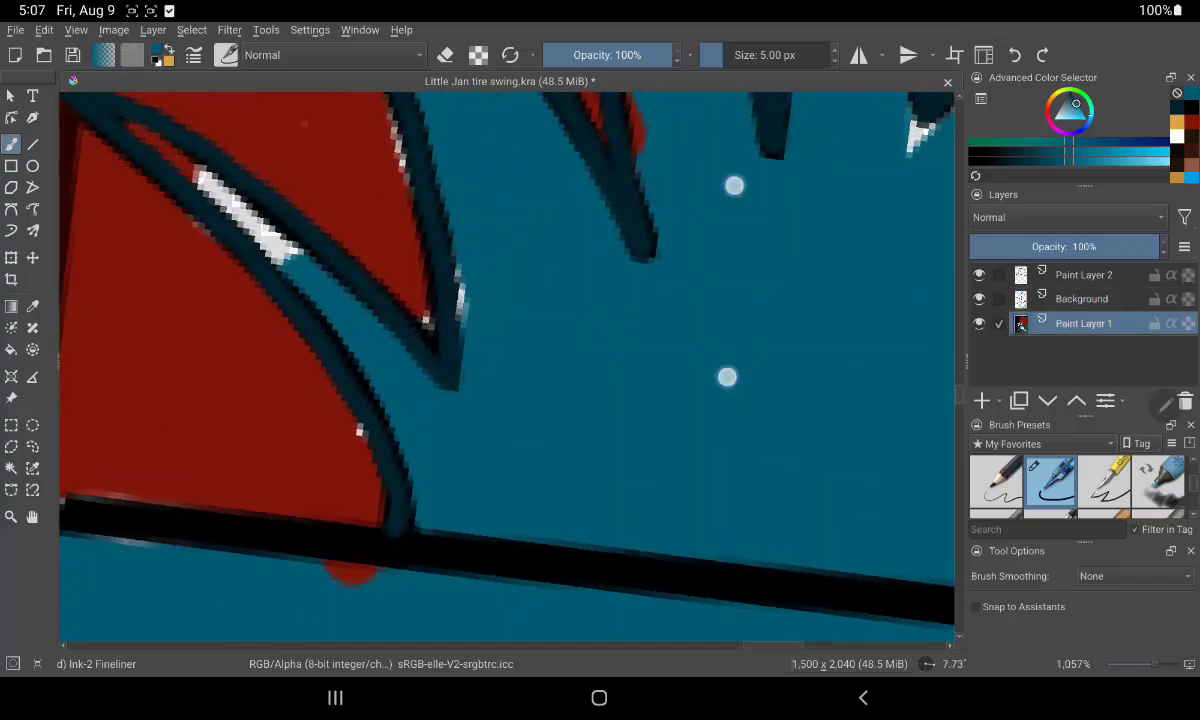
{"action": "scroll", "coordinate": [730, 281], "scroll_direction": "up", "scroll_amount": 3}
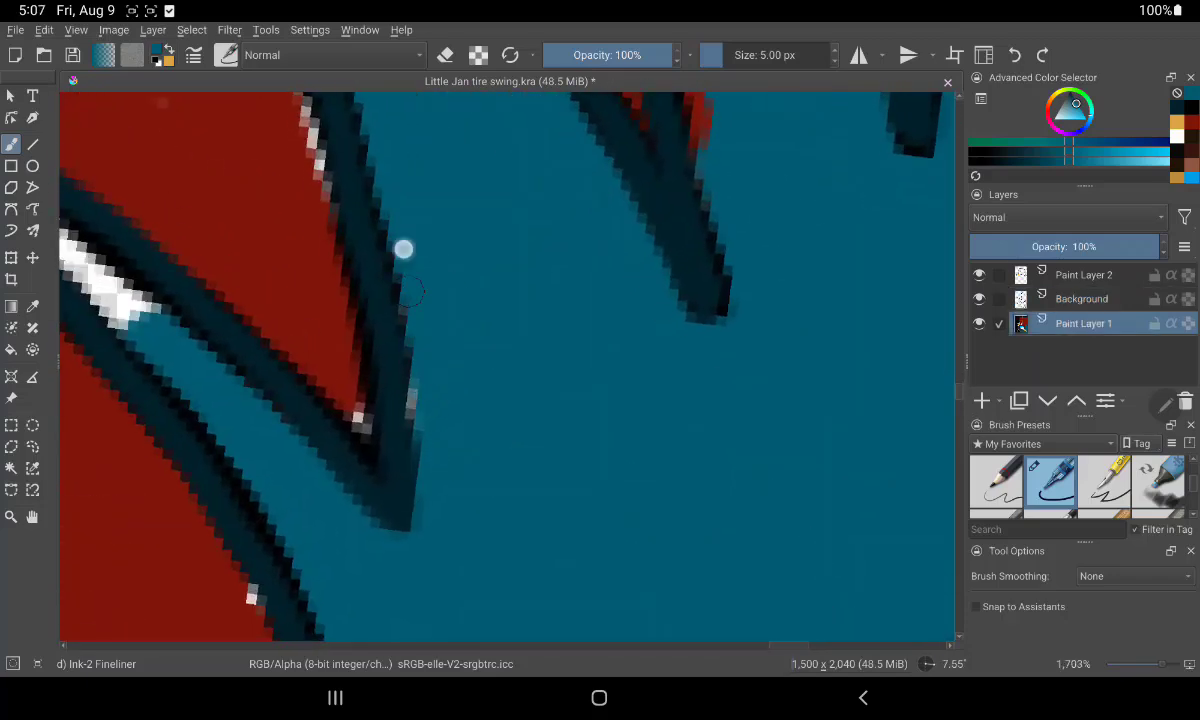
{"action": "left_click_drag", "start_coordinate": [410, 418], "coordinate": [385, 370]}
{"action": "mouse_move", "coordinate": [62, 232]}
{"action": "left_mouse_down"}
{"action": "mouse_move", "coordinate": [110, 292]}
{"action": "mouse_move", "coordinate": [142, 302]}
{"action": "left_mouse_up"}
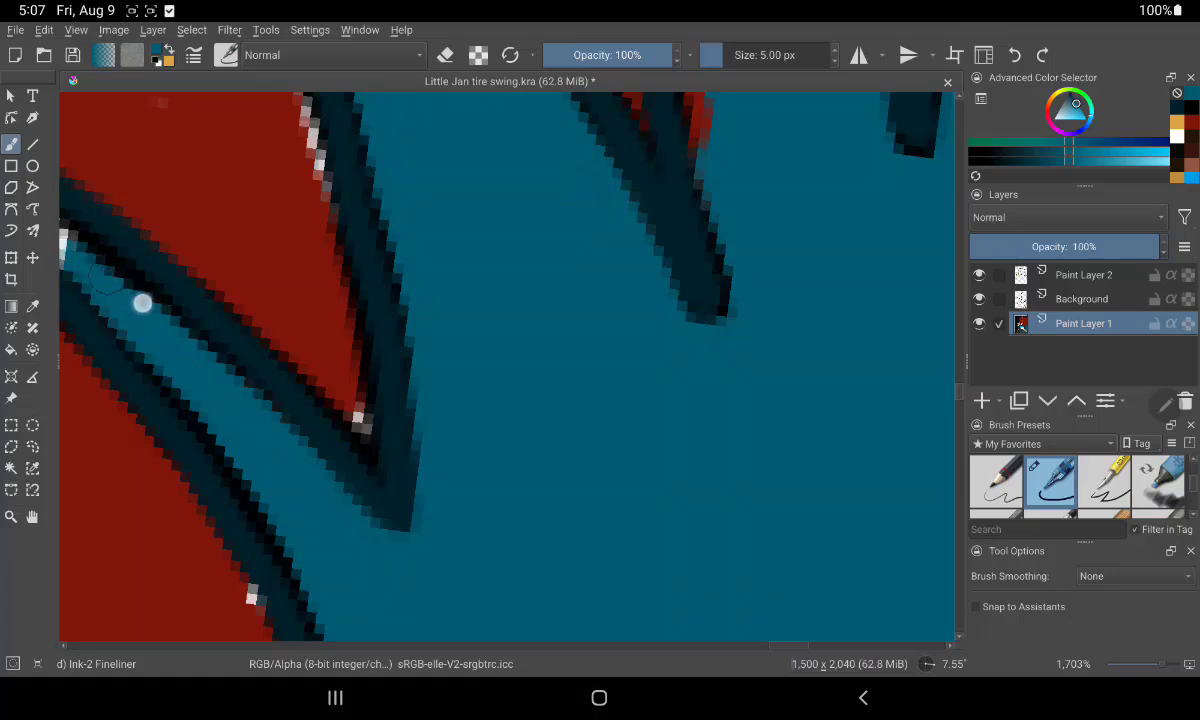
{"action": "scroll", "coordinate": [291, 453], "scroll_direction": "up", "scroll_amount": 1}
{"action": "mouse_move", "coordinate": [165, 235]}
{"action": "left_mouse_down"}
{"action": "mouse_move", "coordinate": [115, 201]}
{"action": "mouse_move", "coordinate": [220, 295]}
{"action": "left_mouse_up"}
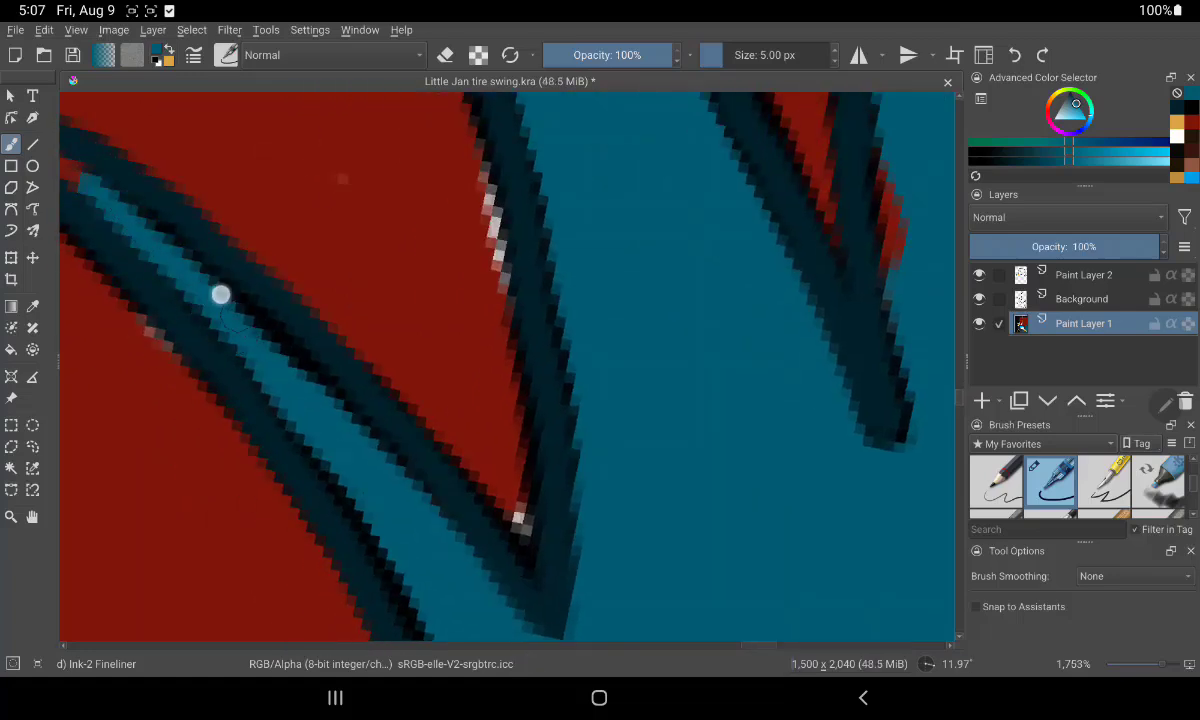
Cover the white highlight along the right outline and touch up teal near the top
{"action": "scroll", "coordinate": [462, 491], "scroll_direction": "down", "scroll_amount": 1}
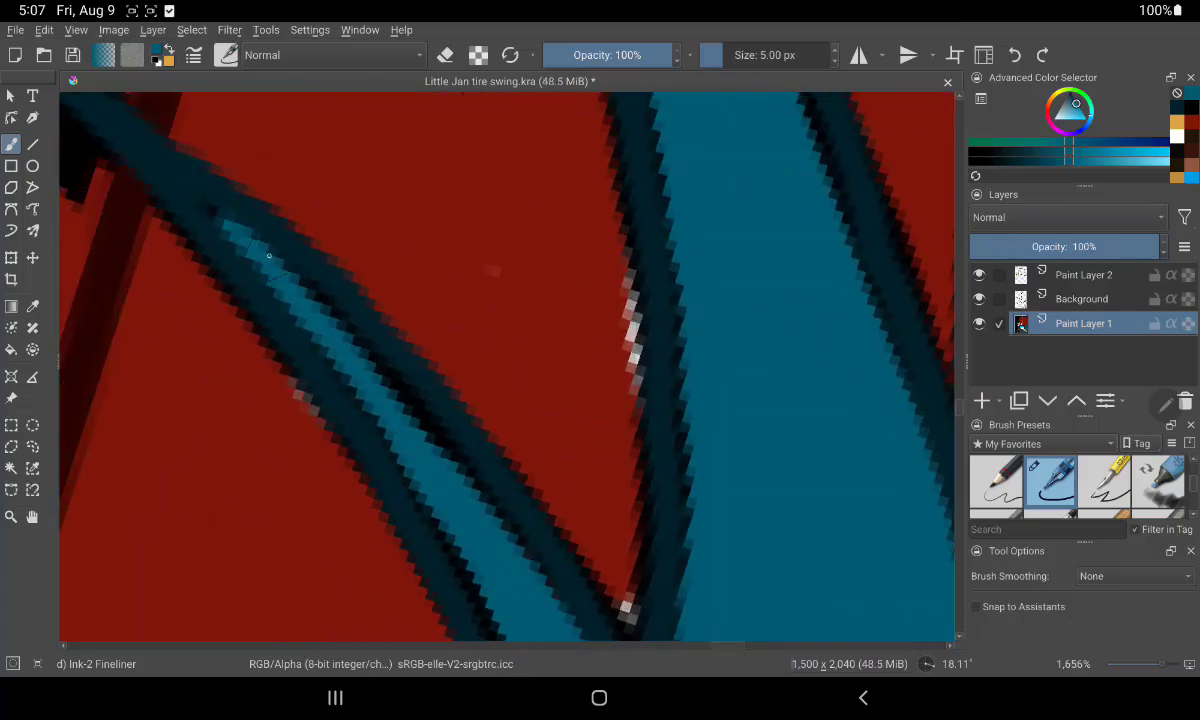
{"action": "scroll", "coordinate": [690, 500], "scroll_direction": "up", "scroll_amount": 1}
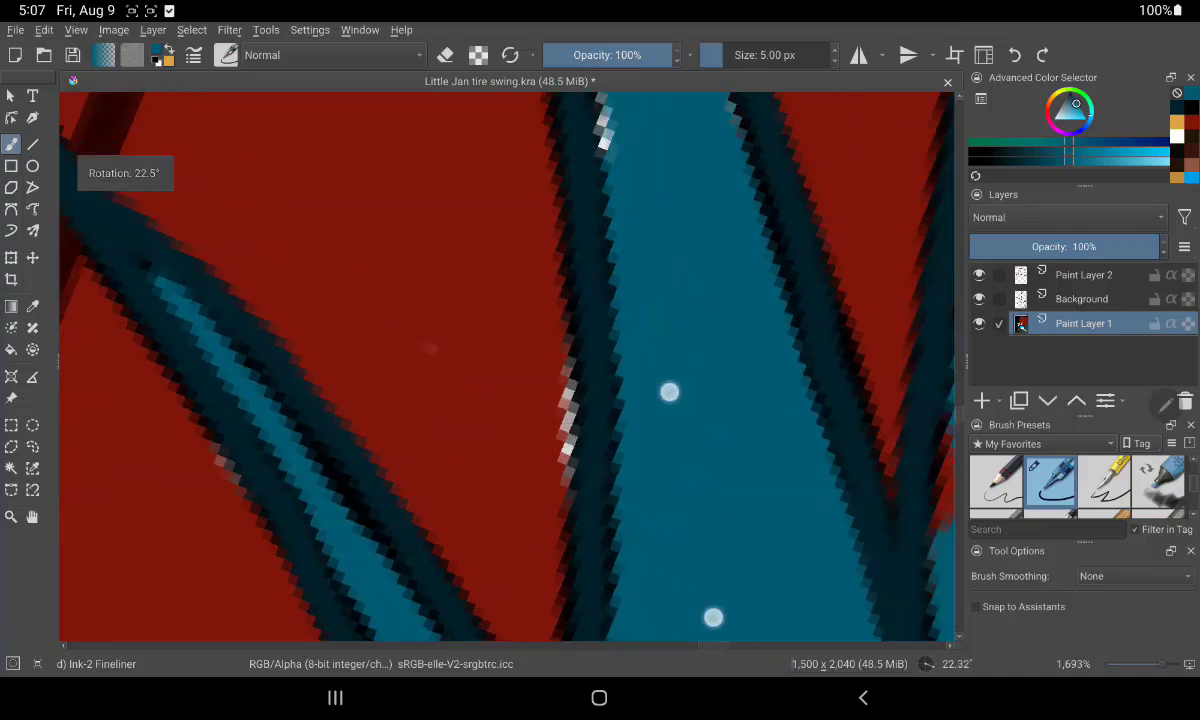
{"action": "mouse_move", "coordinate": [564, 100]}
{"action": "left_mouse_down"}
{"action": "mouse_move", "coordinate": [632, 99]}
{"action": "mouse_move", "coordinate": [658, 287]}
{"action": "left_mouse_up"}
{"action": "scroll", "coordinate": [570, 450], "scroll_direction": "down", "scroll_amount": 5}
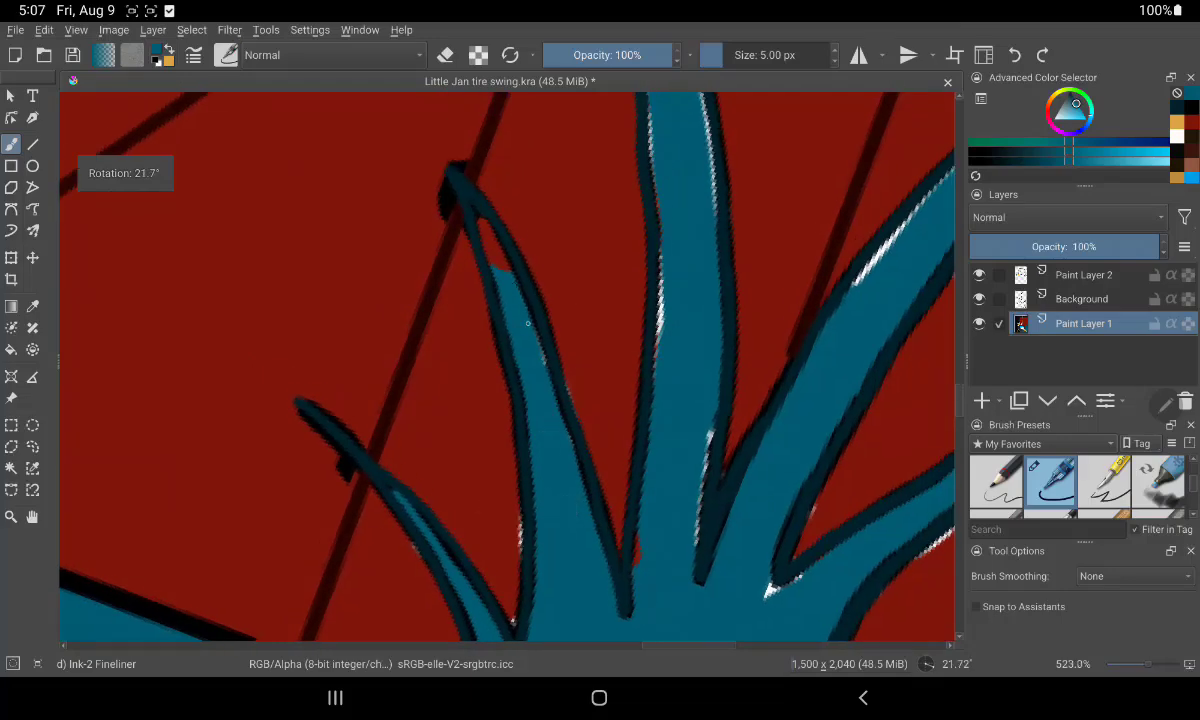
{"action": "scroll", "coordinate": [586, 415], "scroll_direction": "up", "scroll_amount": 1}
{"action": "scroll", "coordinate": [586, 415], "scroll_direction": "up", "scroll_amount": 5}
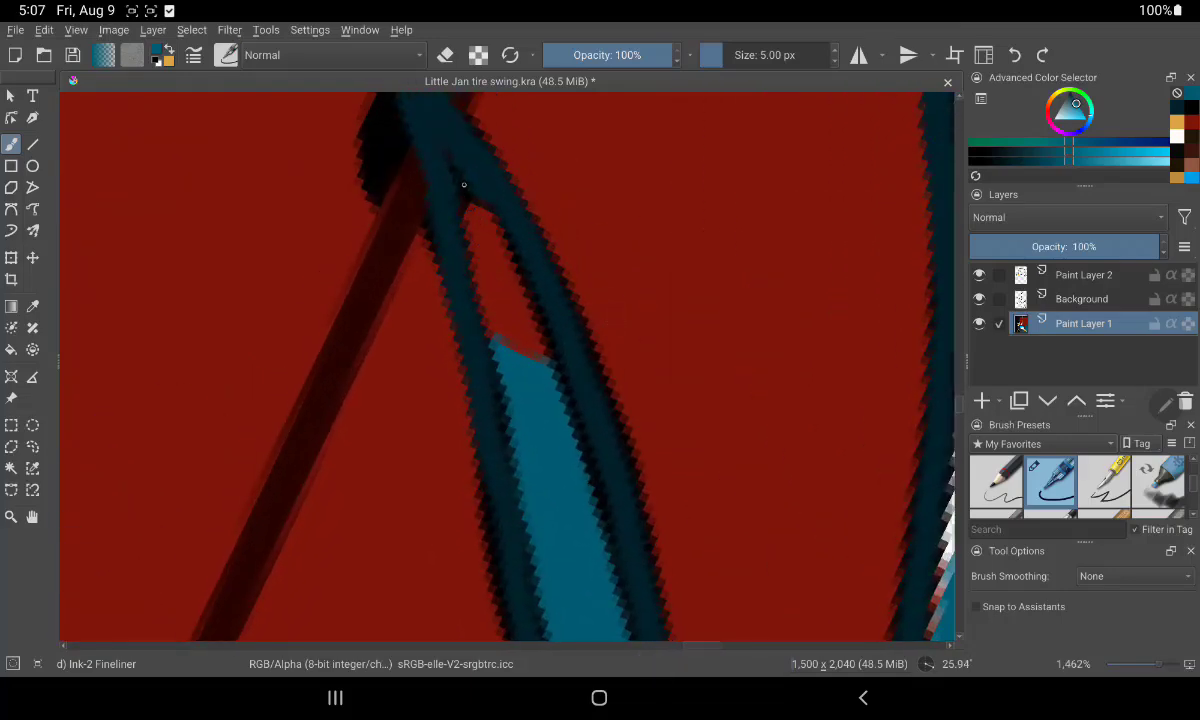
{"action": "mouse_move", "coordinate": [480, 252]}
{"action": "left_mouse_down"}
{"action": "mouse_move", "coordinate": [472, 199]}
{"action": "mouse_move", "coordinate": [691, 547]}
{"action": "left_mouse_up"}
Darken the teal outline's edges and paint over light pixels beside the strokes
{"action": "left_click_drag", "start_coordinate": [575, 246], "coordinate": [560, 510]}
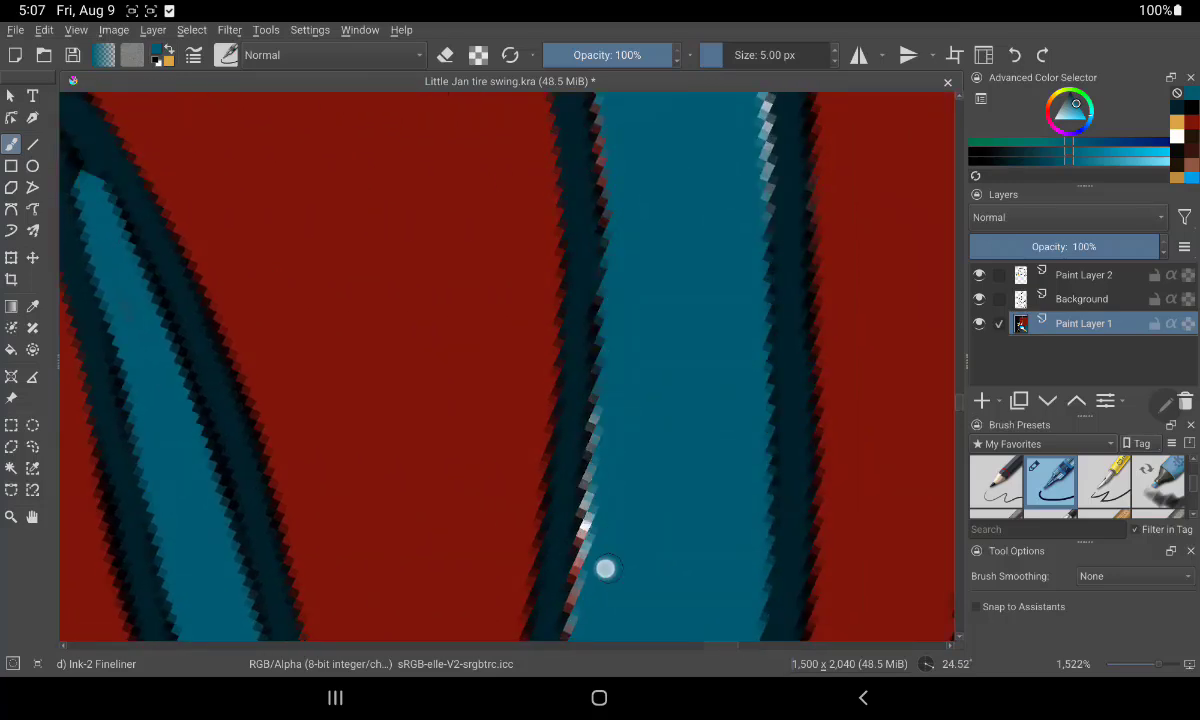
{"action": "mouse_move", "coordinate": [606, 568]}
{"action": "left_mouse_down"}
{"action": "mouse_move", "coordinate": [594, 476]}
{"action": "mouse_move", "coordinate": [605, 168]}
{"action": "left_mouse_up"}
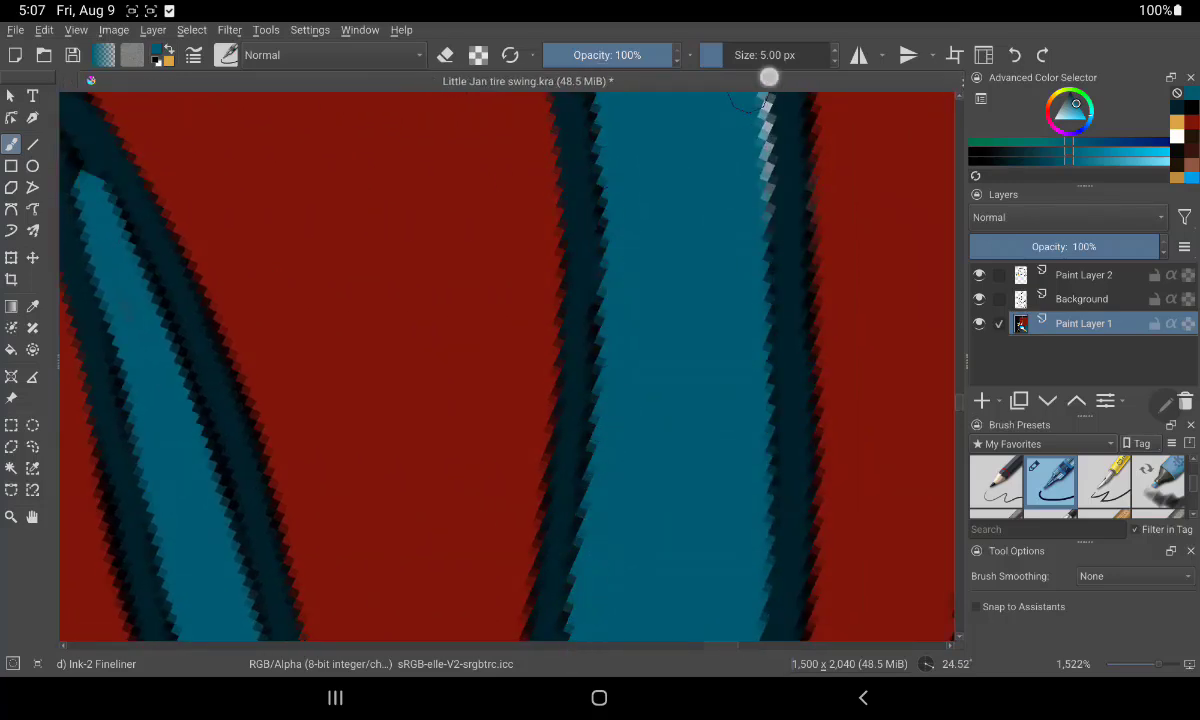
{"action": "left_click_drag", "start_coordinate": [761, 115], "coordinate": [760, 290]}
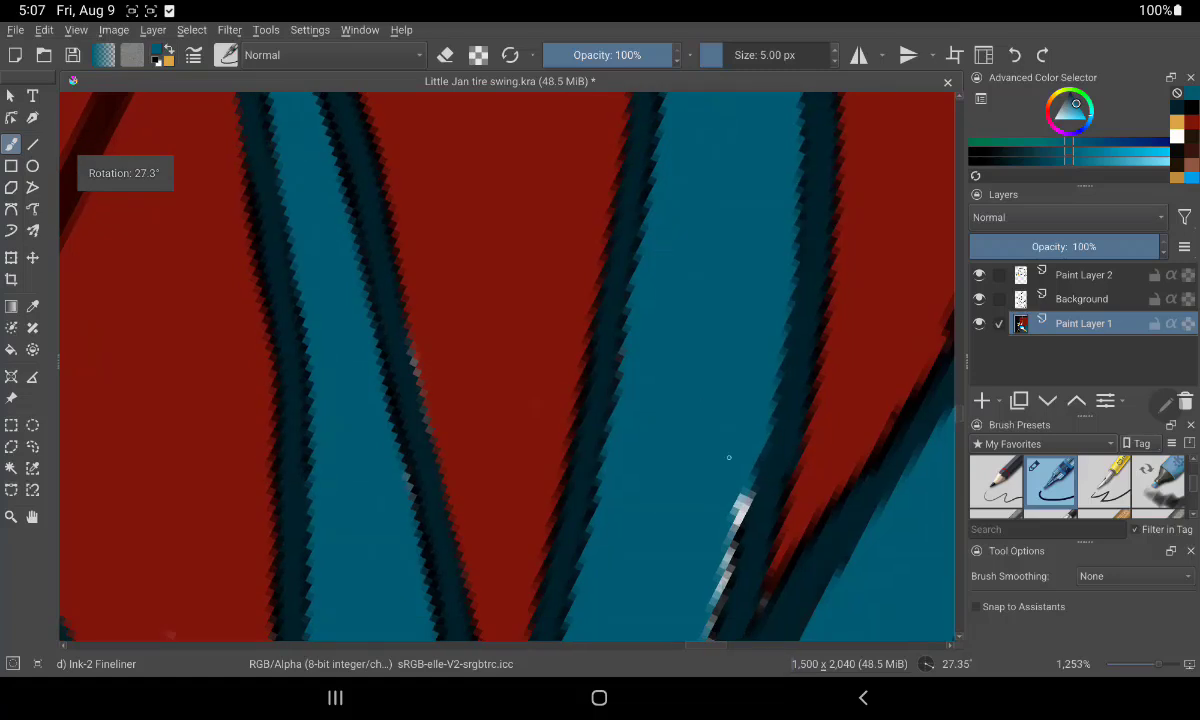
{"action": "left_click_drag", "start_coordinate": [684, 444], "coordinate": [700, 600]}
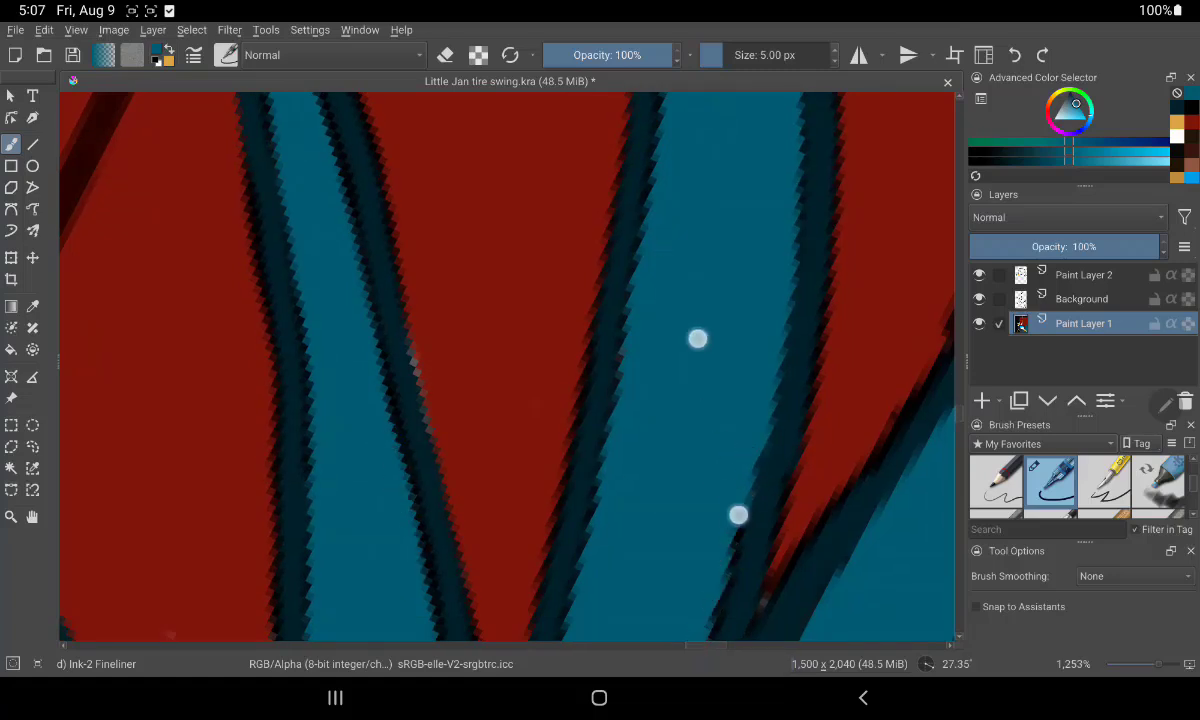
{"action": "left_click_drag", "start_coordinate": [698, 338], "coordinate": [758, 123]}
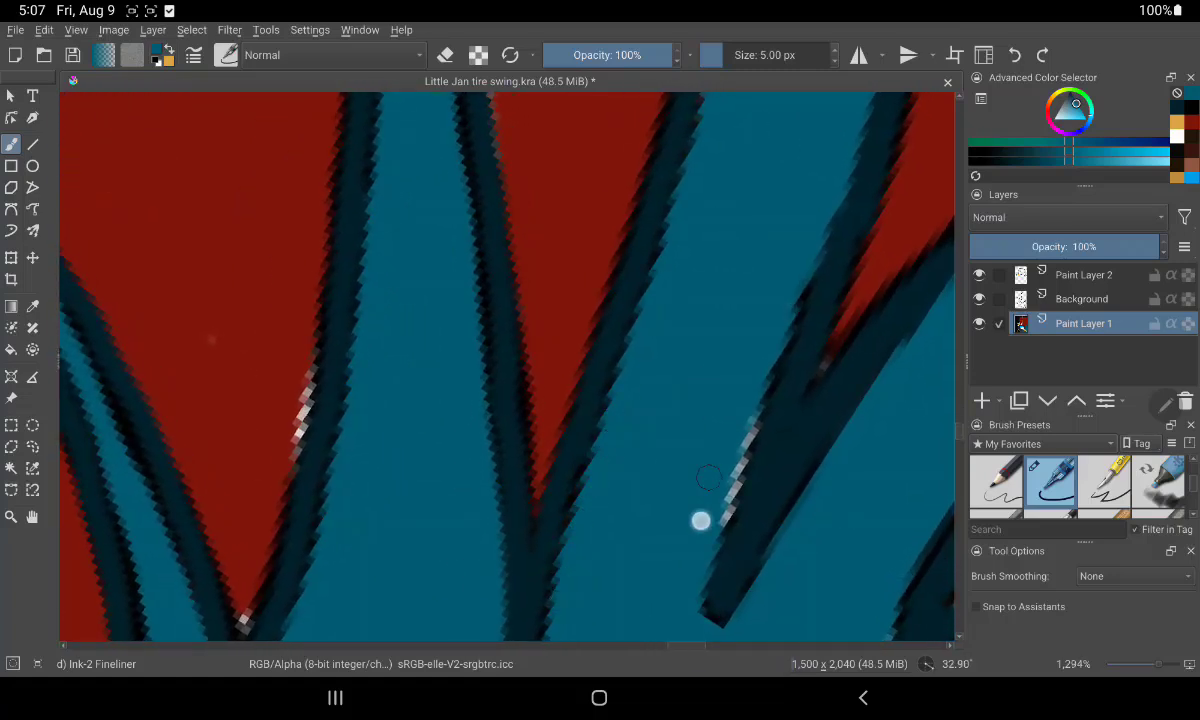
{"action": "left_click_drag", "start_coordinate": [700, 520], "coordinate": [752, 401]}
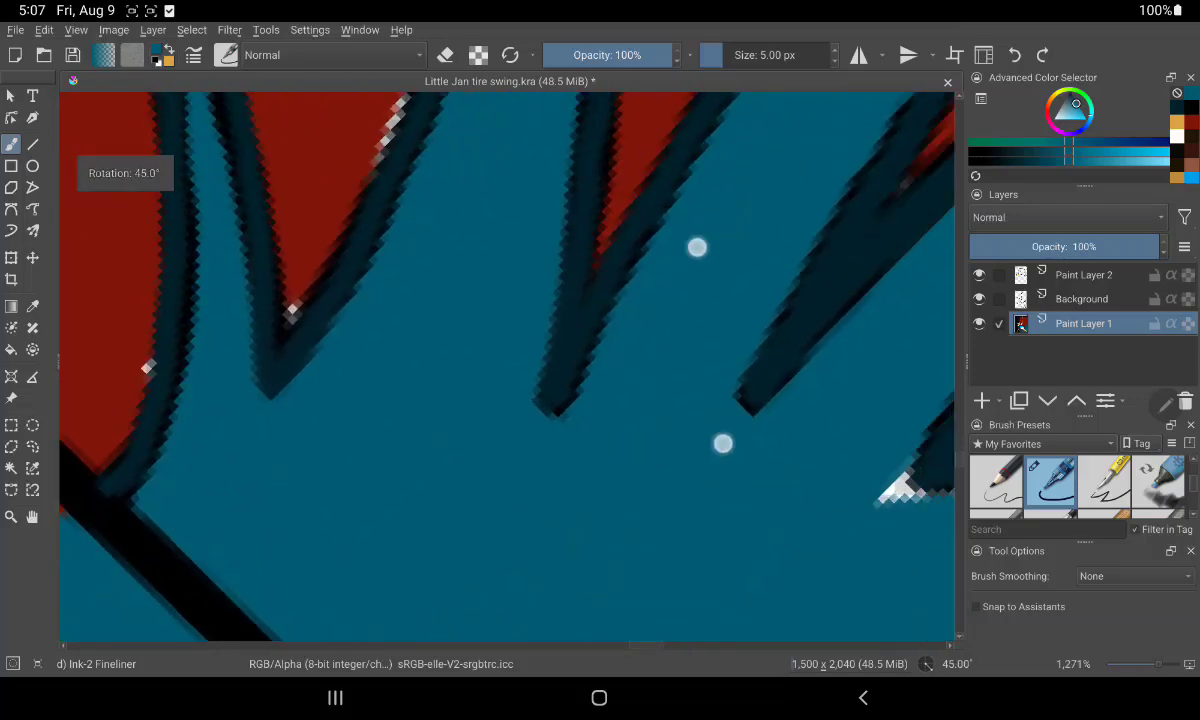
Cover the light pixels at the stroke tip, blade tip and blade's left edge
{"action": "left_click_drag", "start_coordinate": [708, 360], "coordinate": [786, 316]}
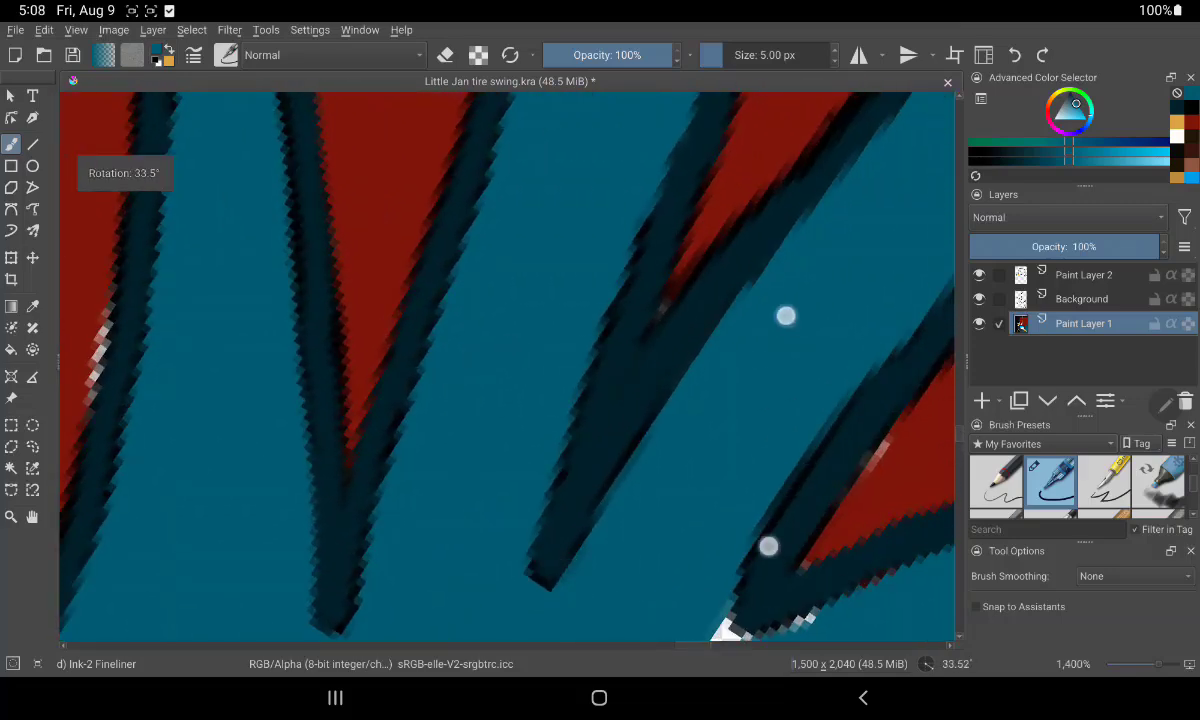
{"action": "left_click_drag", "start_coordinate": [650, 520], "coordinate": [645, 487]}
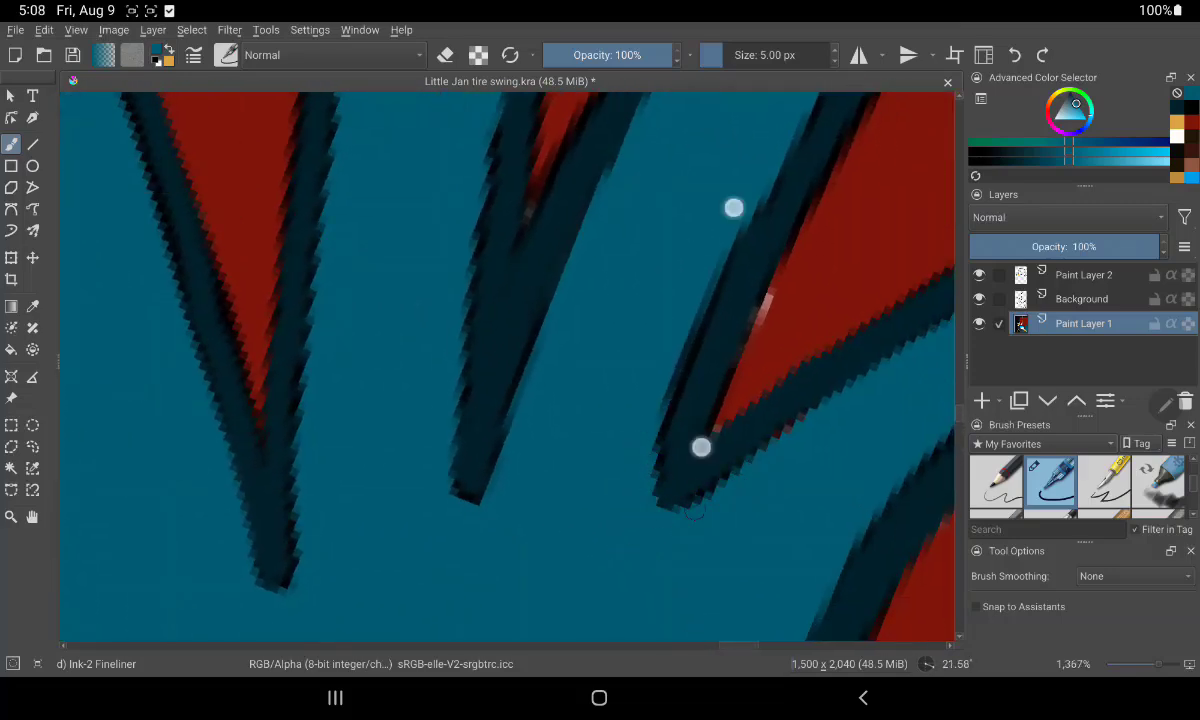
{"action": "left_click_drag", "start_coordinate": [734, 207], "coordinate": [661, 369]}
{"action": "mouse_move", "coordinate": [655, 103]}
{"action": "left_mouse_down"}
{"action": "mouse_move", "coordinate": [571, 349]}
{"action": "mouse_move", "coordinate": [605, 295]}
{"action": "mouse_move", "coordinate": [620, 300]}
{"action": "mouse_move", "coordinate": [620, 240]}
{"action": "left_mouse_up"}
{"action": "left_click_drag", "start_coordinate": [700, 300], "coordinate": [811, 244]}
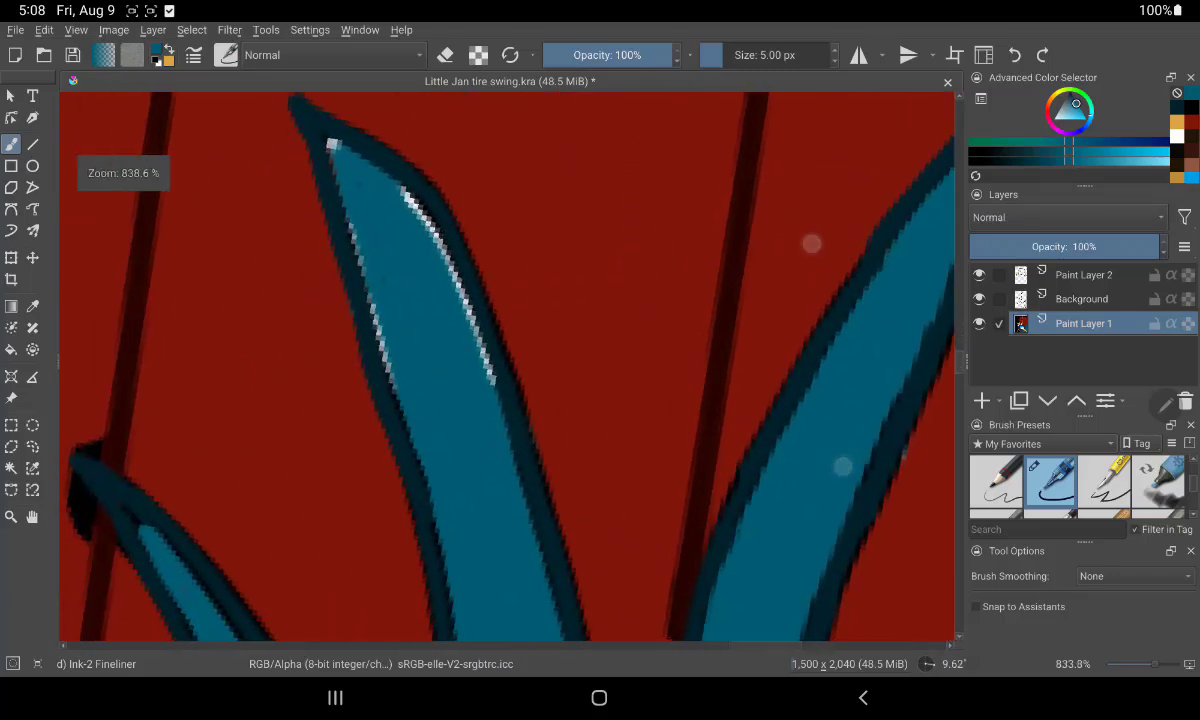
{"action": "mouse_move", "coordinate": [341, 160]}
{"action": "left_mouse_down"}
{"action": "mouse_move", "coordinate": [402, 185]}
{"action": "mouse_move", "coordinate": [499, 414]}
{"action": "left_mouse_up"}
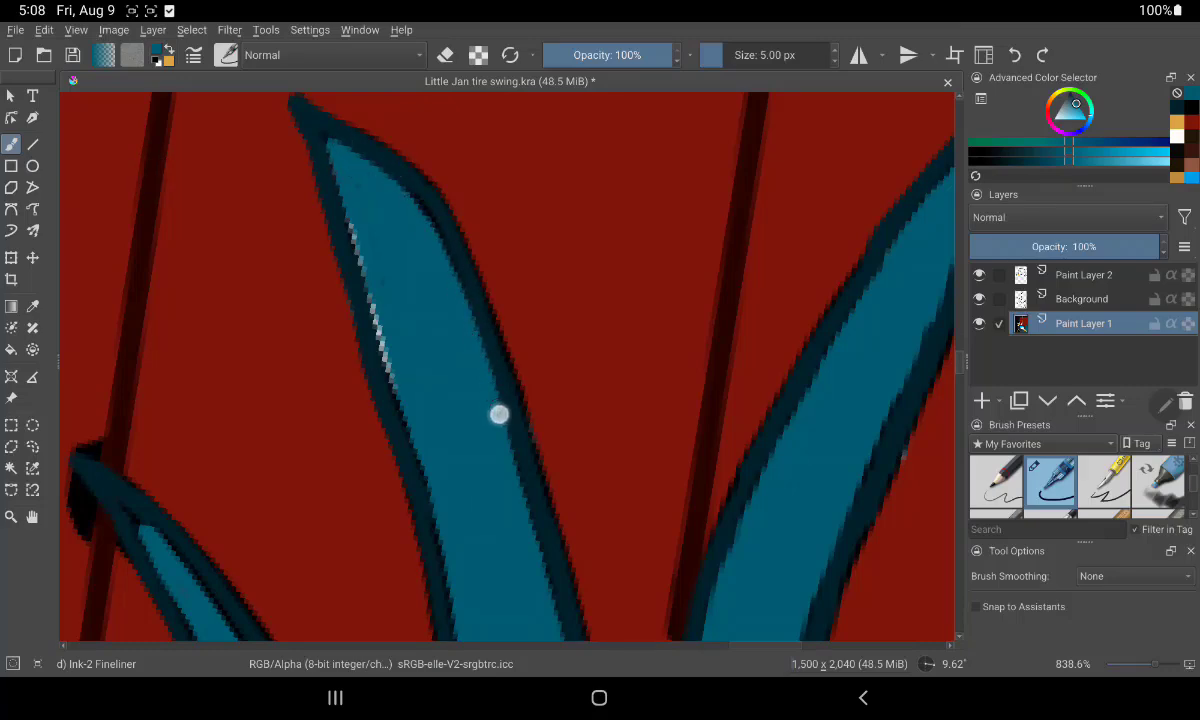
{"action": "left_click_drag", "start_coordinate": [348, 265], "coordinate": [389, 383]}
{"action": "mouse_move", "coordinate": [340, 165]}
{"action": "left_mouse_down"}
{"action": "mouse_move", "coordinate": [680, 388]}
{"action": "mouse_move", "coordinate": [755, 461]}
{"action": "mouse_move", "coordinate": [718, 520]}
{"action": "mouse_move", "coordinate": [761, 472]}
{"action": "left_mouse_up"}
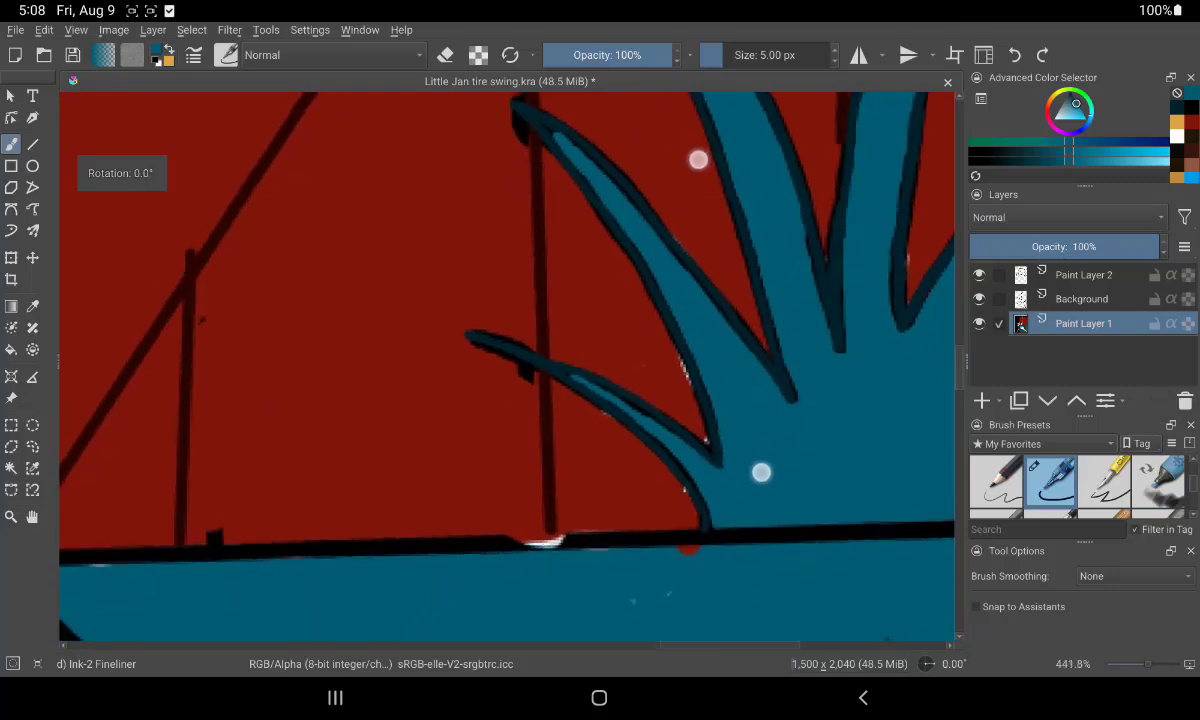
Switch the paint colour to the wall's red and cover white specks beside the teal branch
{"action": "left_click", "coordinate": [1078, 299]}
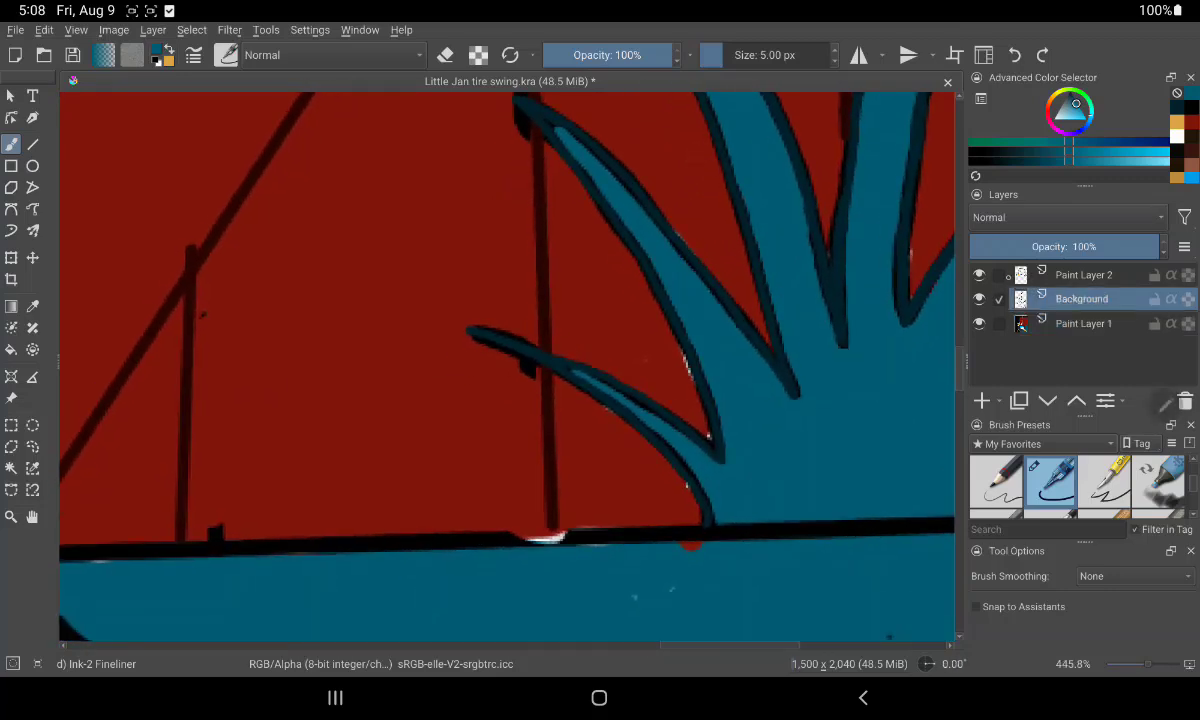
{"action": "key", "text": "x"}
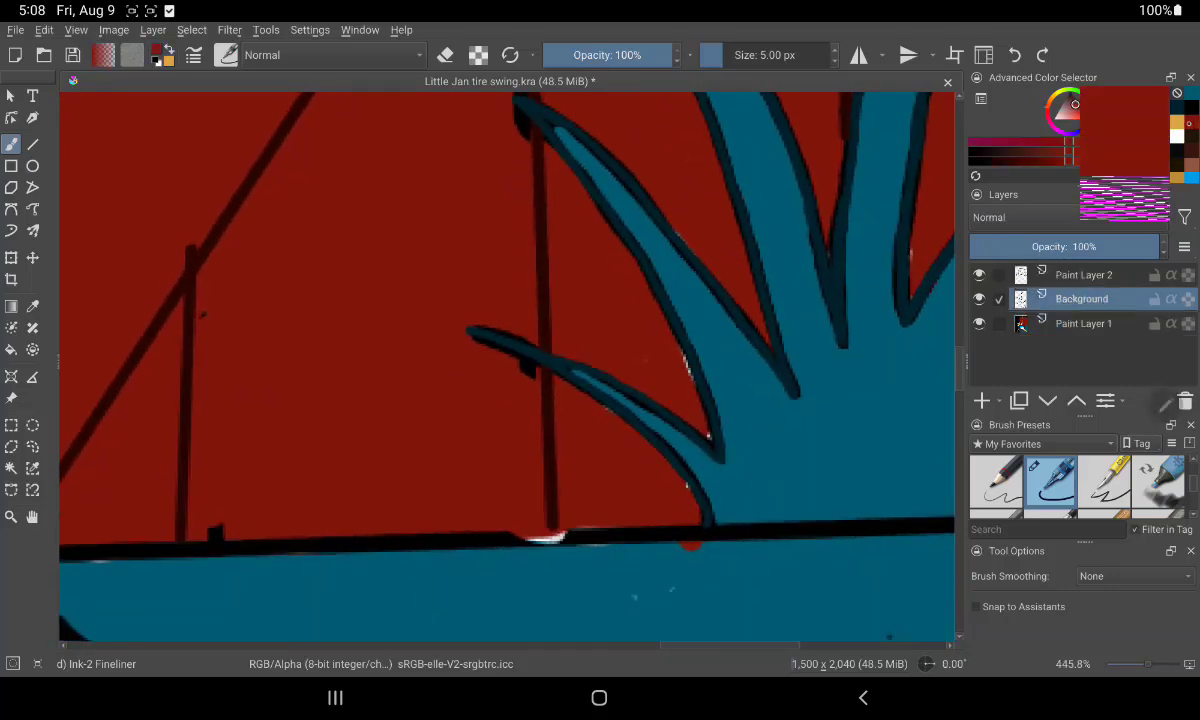
{"action": "scroll", "coordinate": [734, 328], "scroll_direction": "up", "scroll_amount": 3}
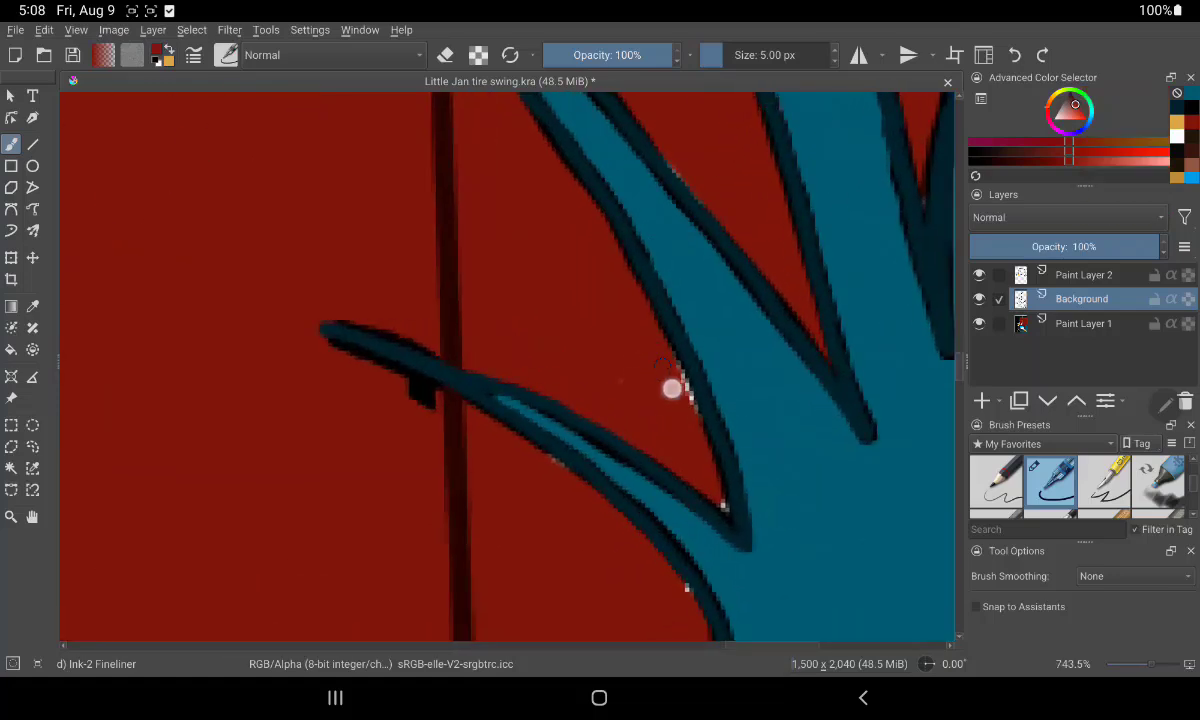
{"action": "left_click", "coordinate": [1040, 323]}
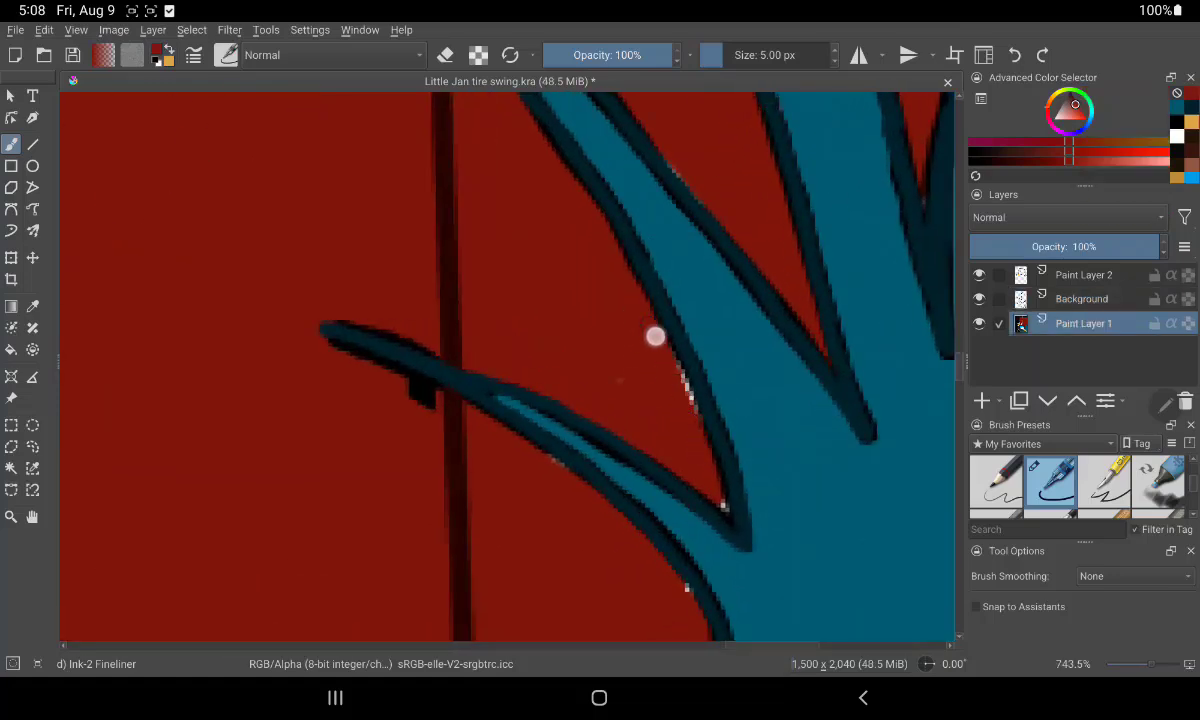
{"action": "left_click_drag", "start_coordinate": [655, 336], "coordinate": [707, 479]}
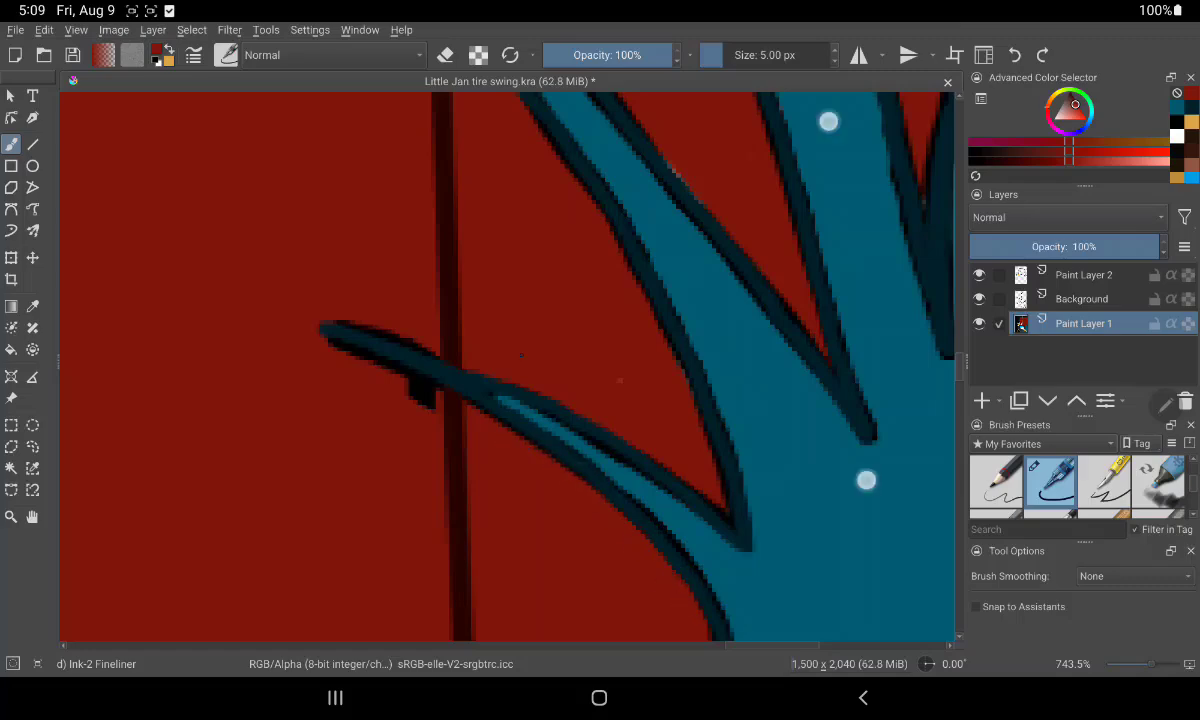
Pan along the branches to the upper tips and zoom out toward the tire and wall
{"action": "left_click_drag", "start_coordinate": [866, 480], "coordinate": [566, 475]}
{"action": "left_click_drag", "start_coordinate": [860, 181], "coordinate": [760, 271]}
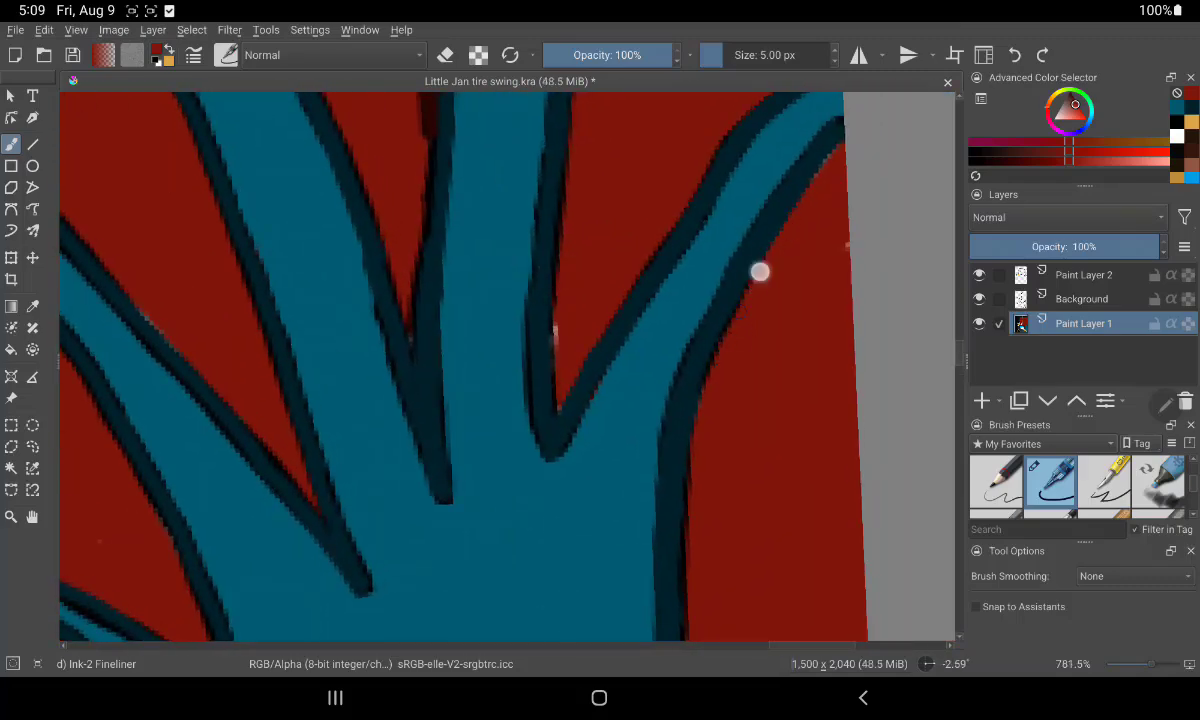
{"action": "mouse_move", "coordinate": [678, 139]}
{"action": "left_mouse_down"}
{"action": "mouse_move", "coordinate": [791, 247]}
{"action": "mouse_move", "coordinate": [750, 354]}
{"action": "left_mouse_up"}
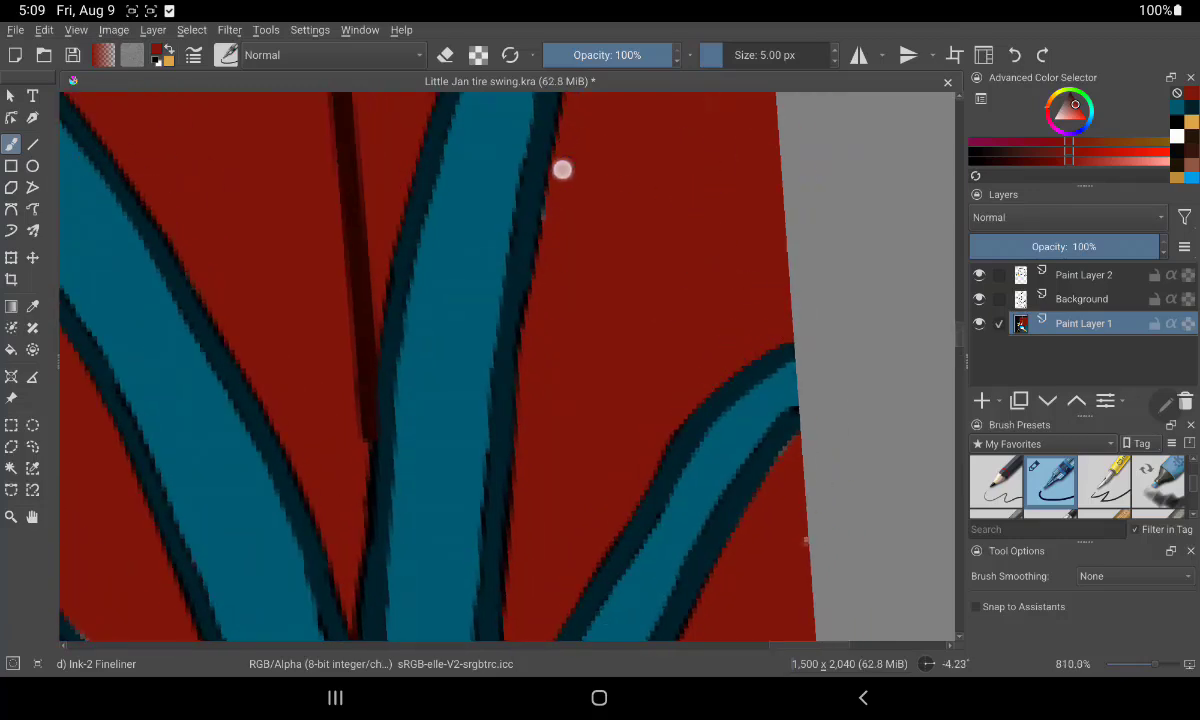
{"action": "mouse_move", "coordinate": [562, 170]}
{"action": "left_mouse_down"}
{"action": "mouse_move", "coordinate": [662, 145]}
{"action": "mouse_move", "coordinate": [594, 214]}
{"action": "mouse_move", "coordinate": [825, 158]}
{"action": "mouse_move", "coordinate": [651, 220]}
{"action": "mouse_move", "coordinate": [704, 224]}
{"action": "mouse_move", "coordinate": [530, 423]}
{"action": "left_mouse_up"}
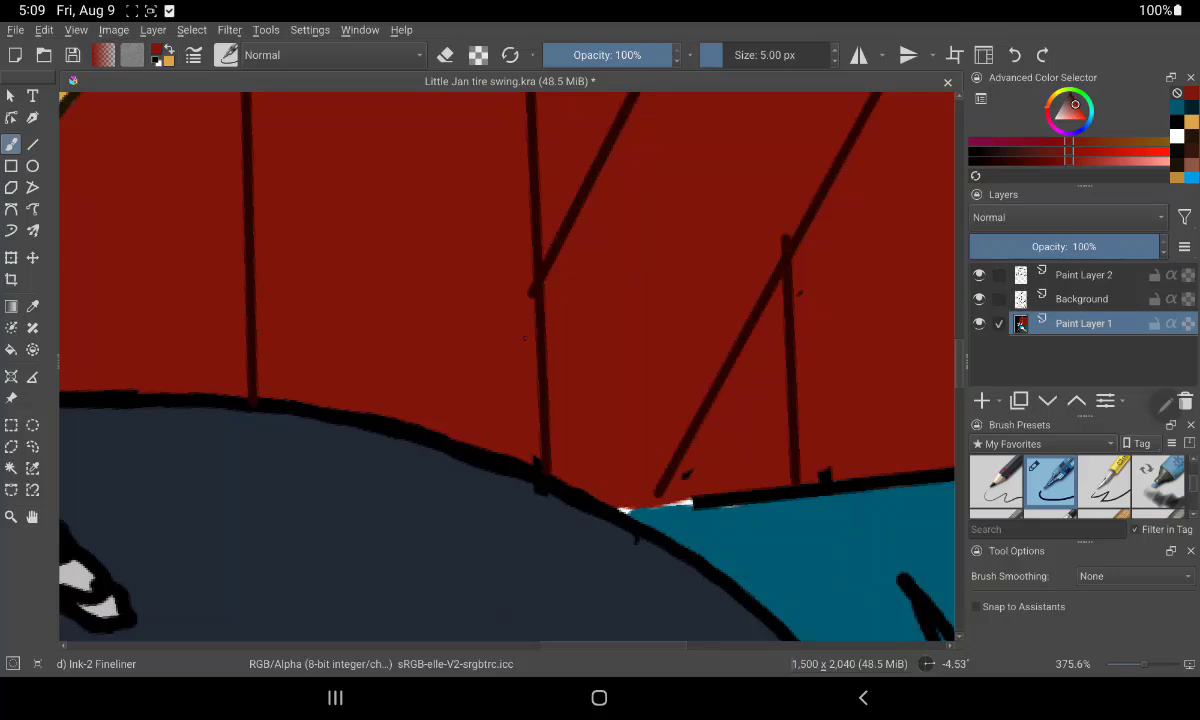
On Paint Layer 2, erase the horizontal brick line's overshoot past the vertical joint
{"action": "left_click", "coordinate": [1083, 274]}
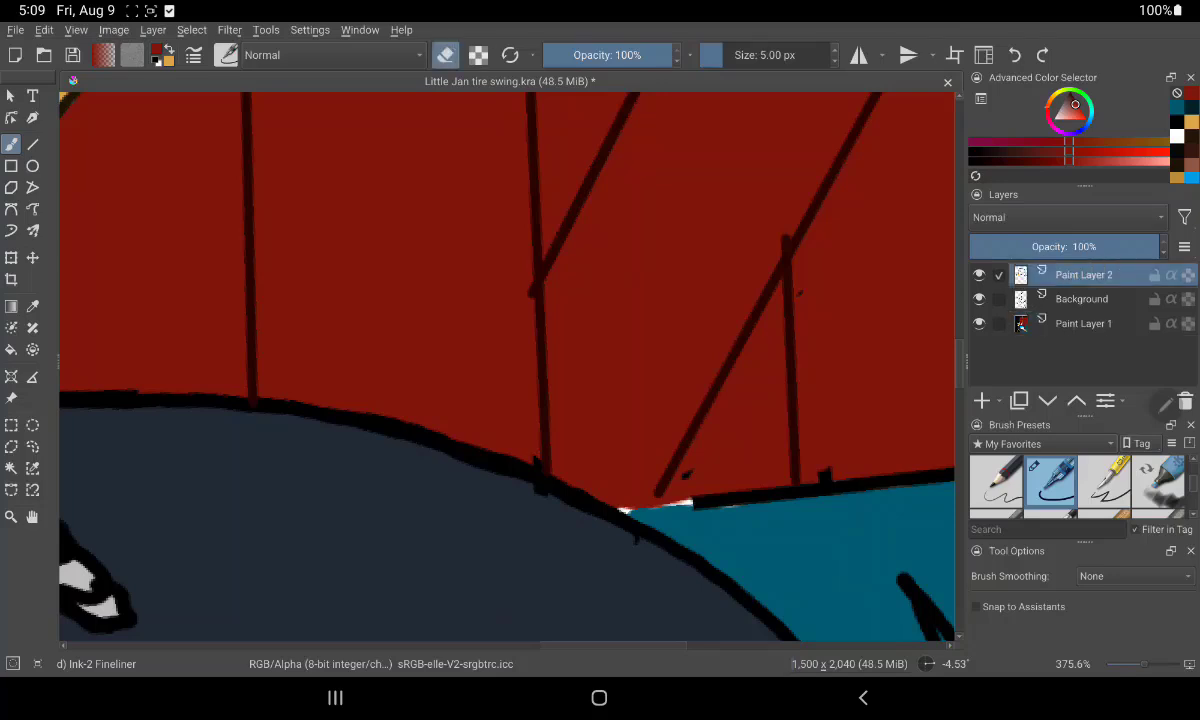
{"action": "left_click_drag", "start_coordinate": [786, 221], "coordinate": [685, 320]}
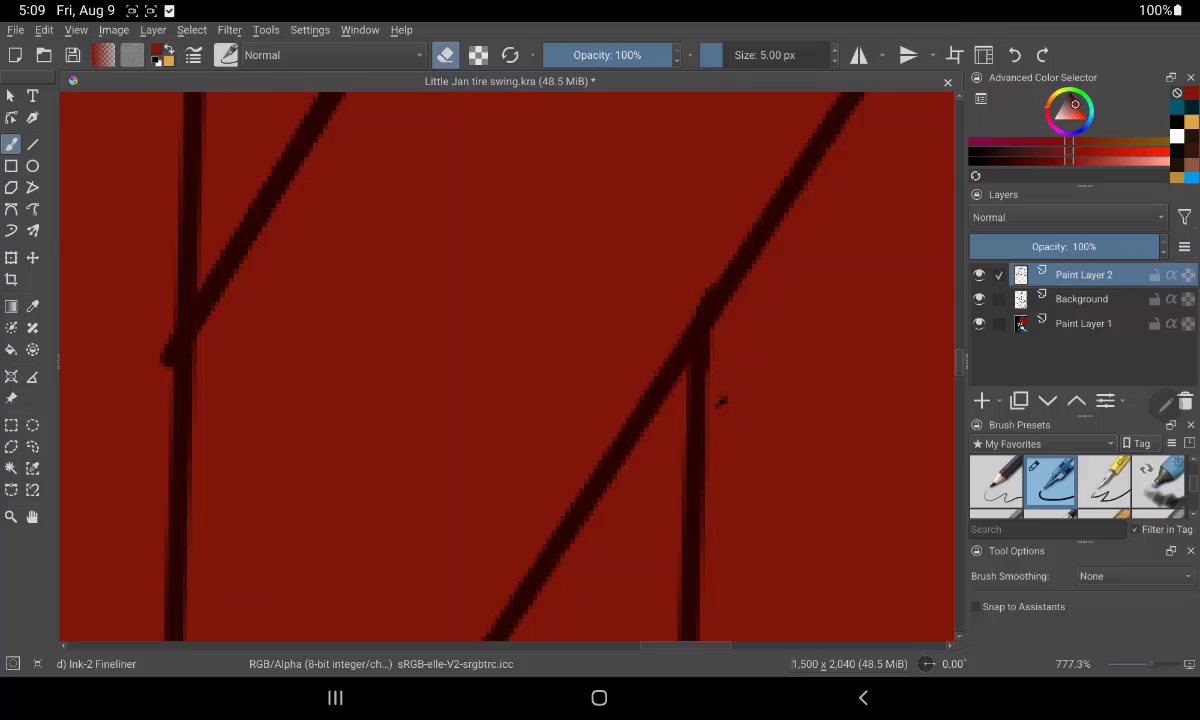
{"action": "left_click_drag", "start_coordinate": [719, 370], "coordinate": [560, 372]}
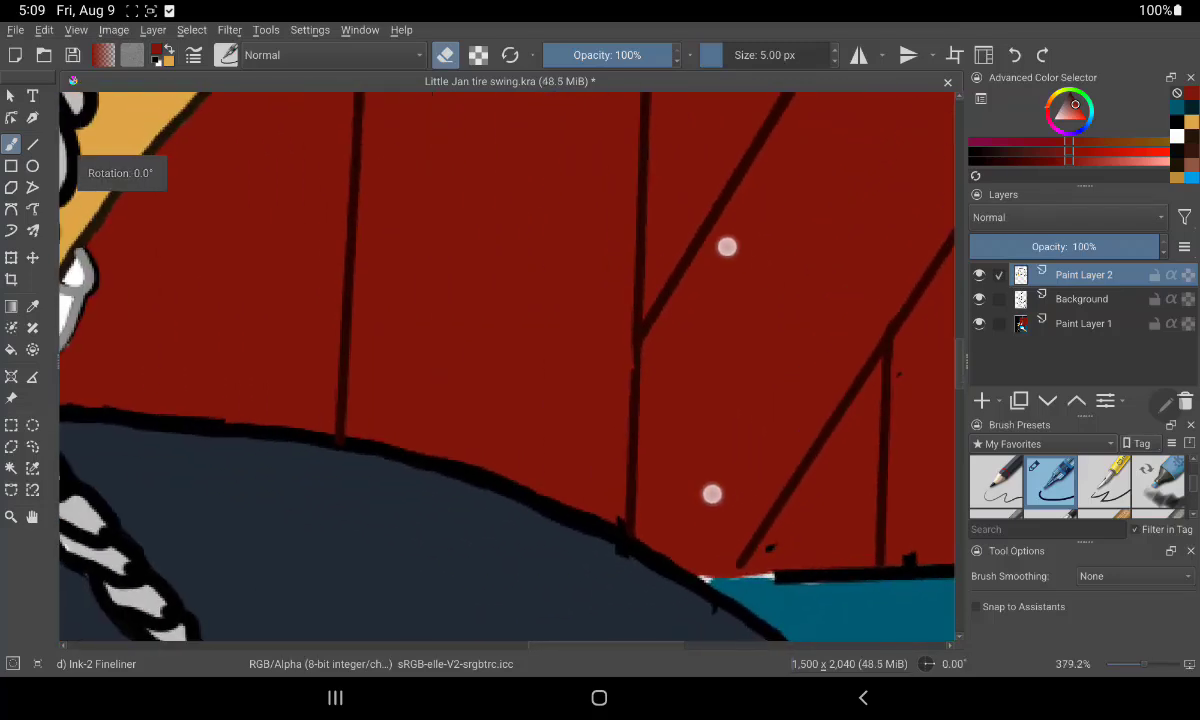
{"action": "left_click_drag", "start_coordinate": [558, 495], "coordinate": [581, 587]}
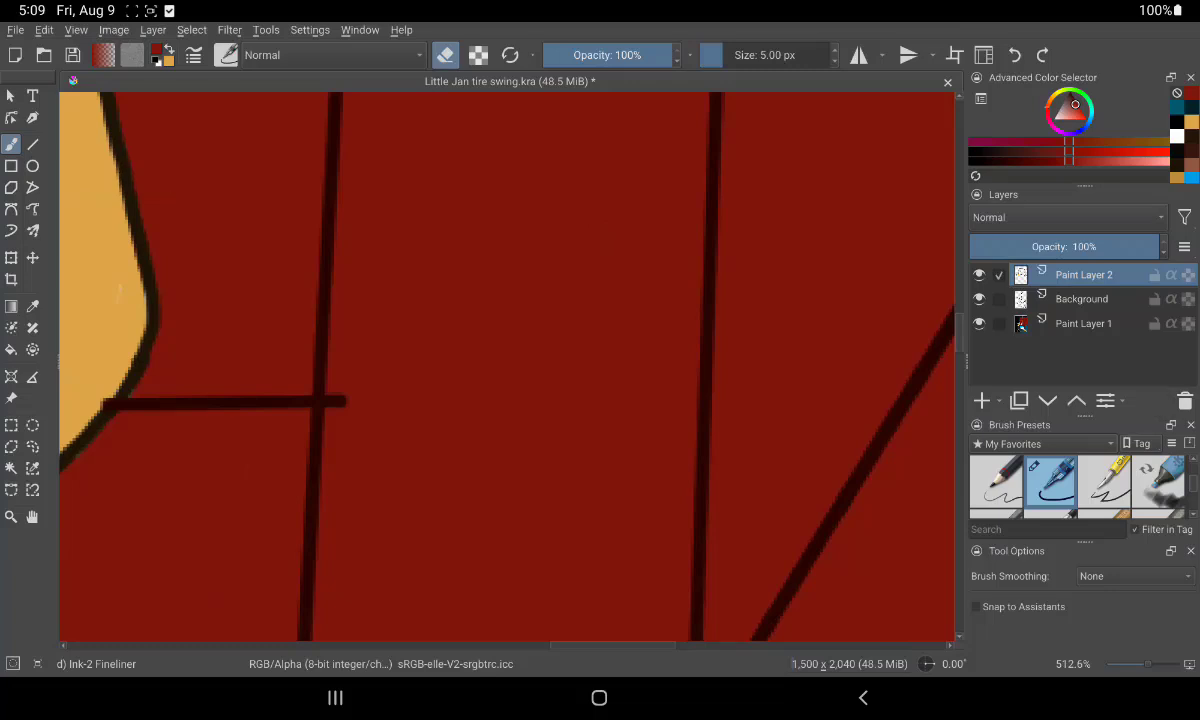
{"action": "mouse_move", "coordinate": [335, 385]}
{"action": "left_mouse_down"}
{"action": "mouse_move", "coordinate": [345, 420]}
{"action": "mouse_move", "coordinate": [337, 380]}
{"action": "mouse_move", "coordinate": [328, 420]}
{"action": "left_mouse_up"}
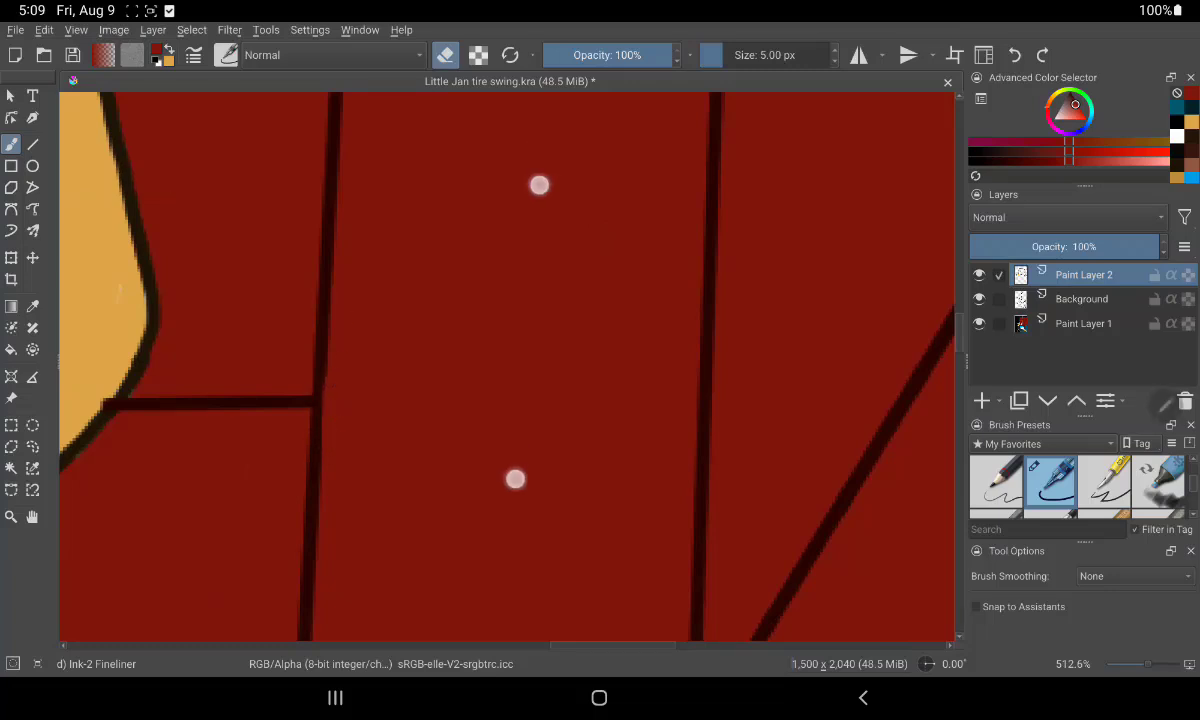
Pan and zoom across the wall to inspect other brick joints and the diagonal line
{"action": "mouse_move", "coordinate": [539, 184]}
{"action": "left_mouse_down"}
{"action": "mouse_move", "coordinate": [536, 225]}
{"action": "mouse_move", "coordinate": [512, 200]}
{"action": "left_mouse_up"}
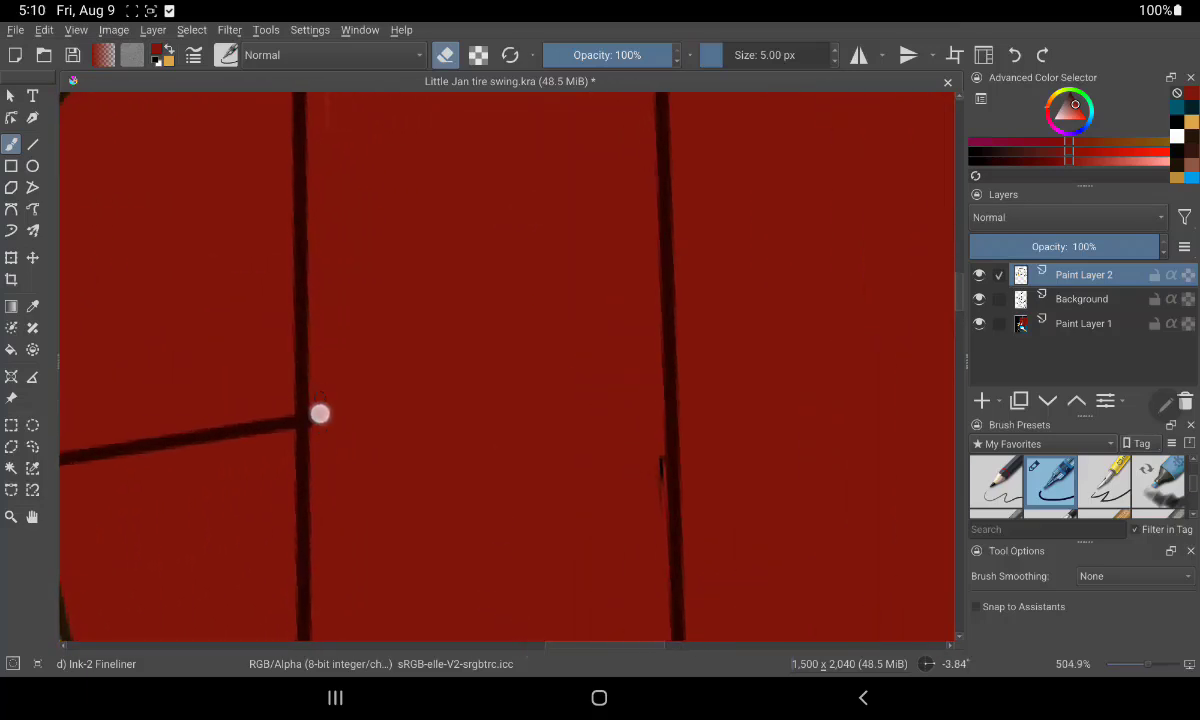
{"action": "mouse_move", "coordinate": [660, 465]}
{"action": "left_mouse_down"}
{"action": "mouse_move", "coordinate": [506, 461]}
{"action": "mouse_move", "coordinate": [788, 464]}
{"action": "mouse_move", "coordinate": [563, 558]}
{"action": "mouse_move", "coordinate": [704, 479]}
{"action": "left_mouse_up"}
{"action": "mouse_move", "coordinate": [697, 286]}
{"action": "left_mouse_down"}
{"action": "mouse_move", "coordinate": [734, 241]}
{"action": "mouse_move", "coordinate": [713, 190]}
{"action": "left_mouse_up"}
{"action": "left_click_drag", "start_coordinate": [777, 429], "coordinate": [700, 420]}
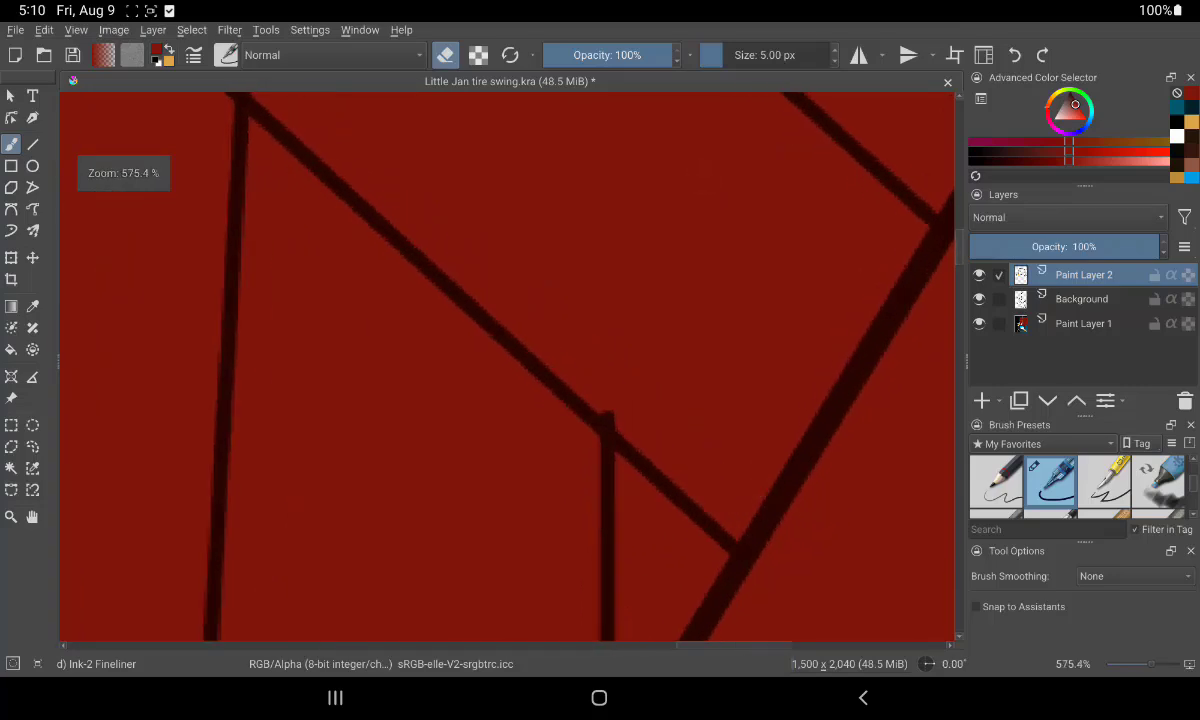
{"action": "mouse_move", "coordinate": [598, 400]}
{"action": "left_mouse_down"}
{"action": "mouse_move", "coordinate": [503, 279]}
{"action": "mouse_move", "coordinate": [407, 236]}
{"action": "left_mouse_up"}
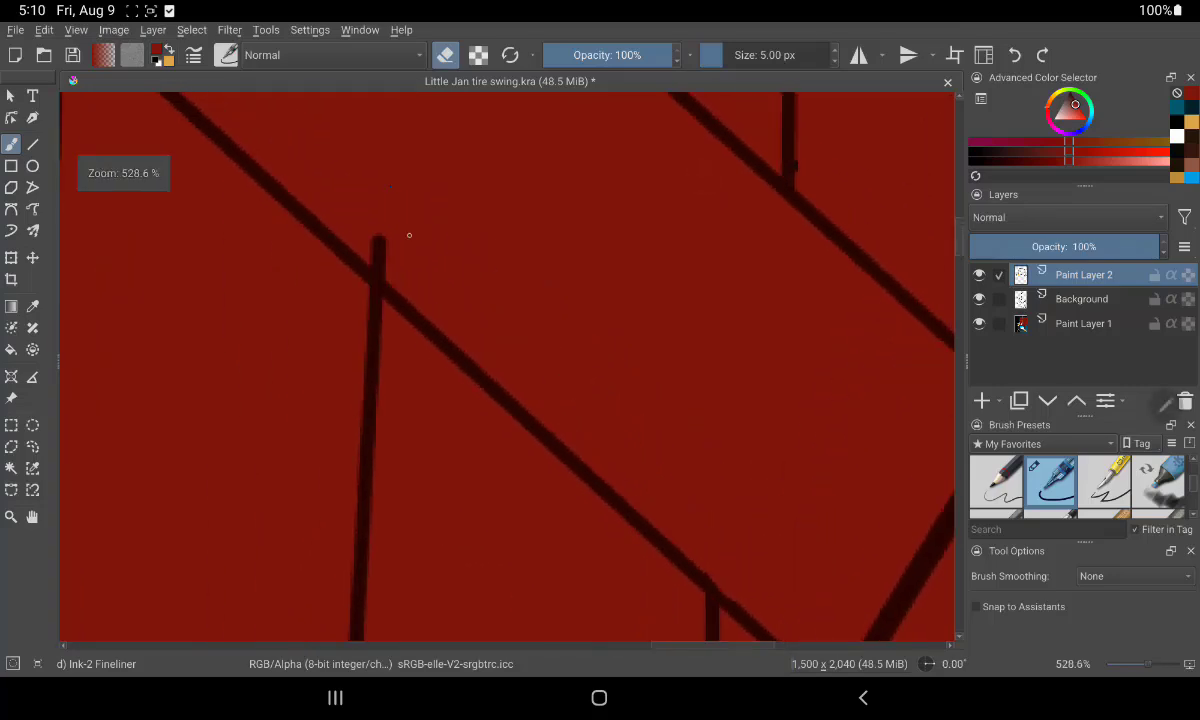
{"action": "mouse_move", "coordinate": [418, 295]}
{"action": "left_mouse_down"}
{"action": "mouse_move", "coordinate": [528, 287]}
{"action": "mouse_move", "coordinate": [777, 153]}
{"action": "mouse_move", "coordinate": [790, 185]}
{"action": "left_mouse_up"}
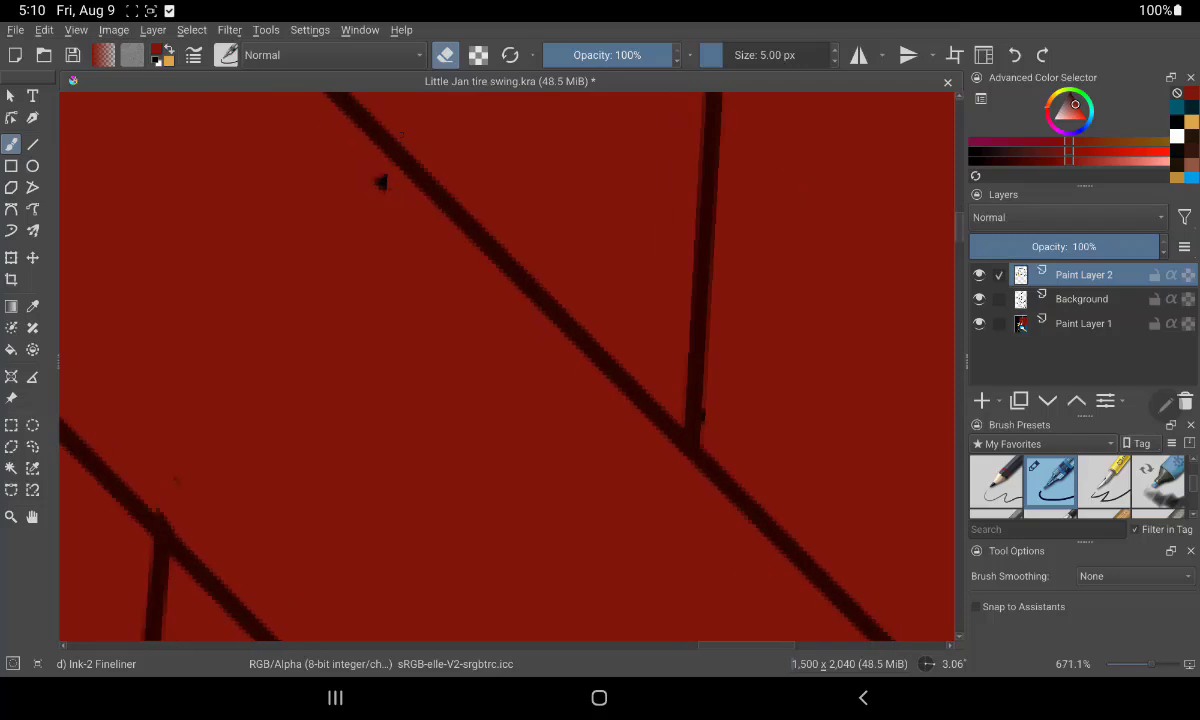
Survey the upper brick rows toward the rope and hand, ending on the Background layer
{"action": "left_click", "coordinate": [1081, 298]}
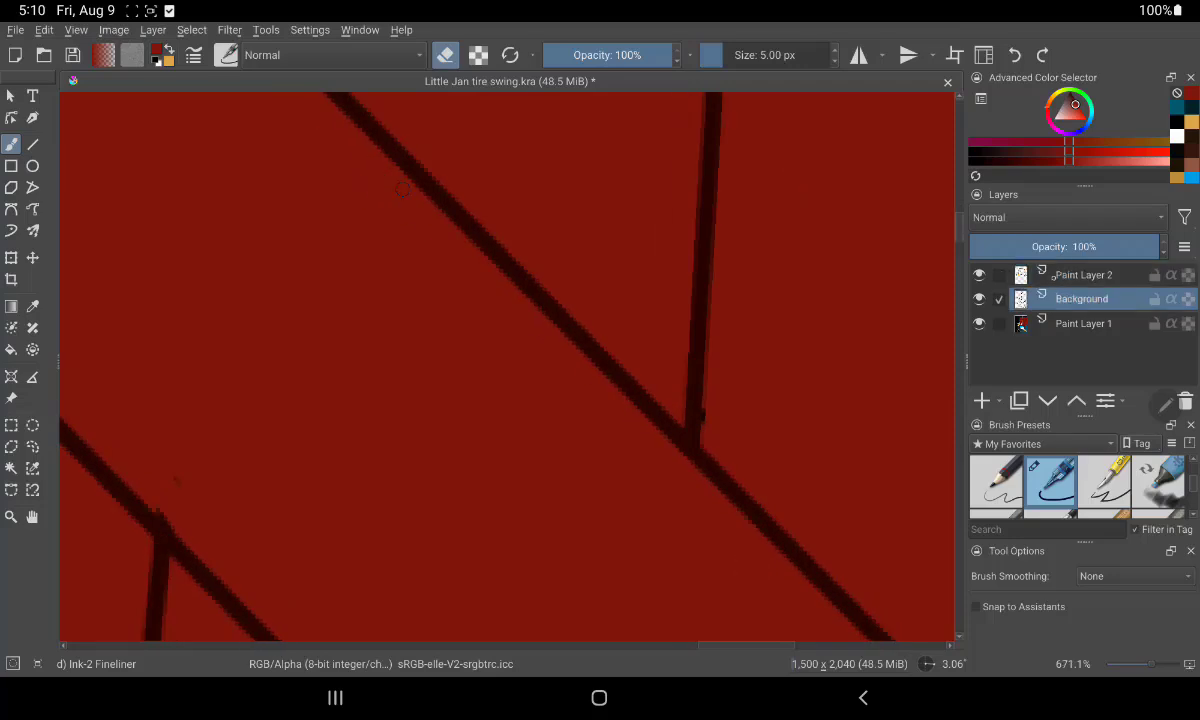
{"action": "left_click", "coordinate": [1083, 274]}
{"action": "mouse_move", "coordinate": [694, 359]}
{"action": "left_mouse_down"}
{"action": "mouse_move", "coordinate": [646, 177]}
{"action": "mouse_move", "coordinate": [692, 180]}
{"action": "left_mouse_up"}
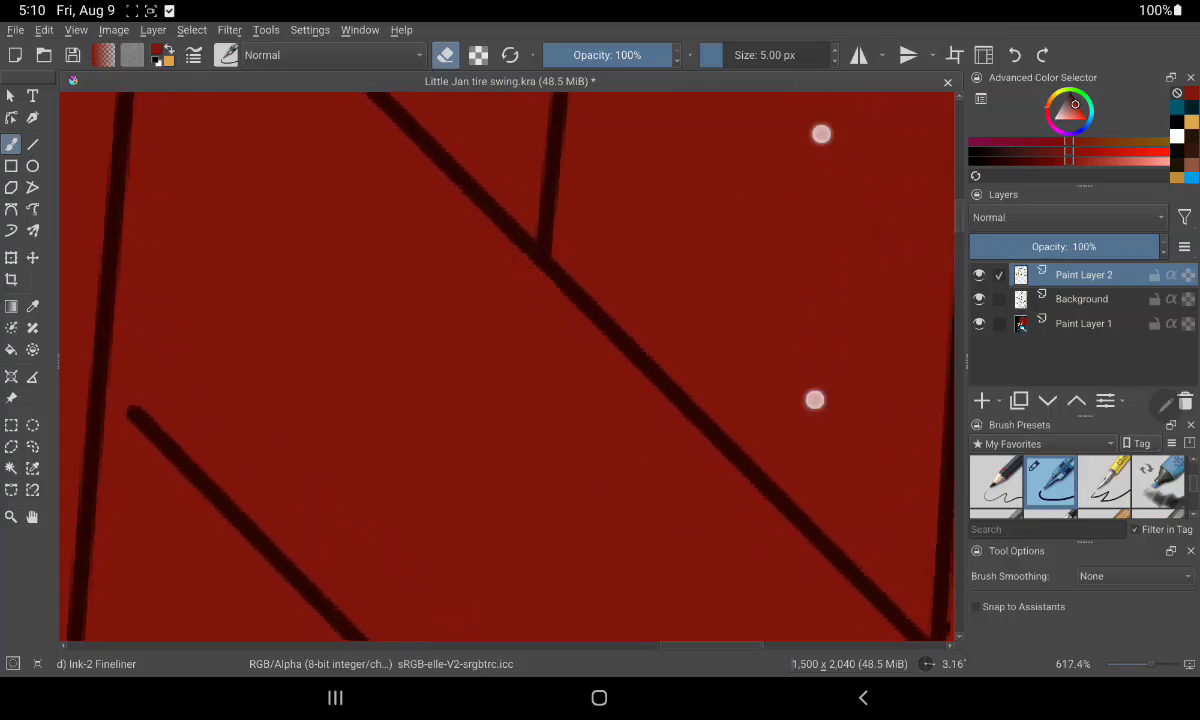
{"action": "mouse_move", "coordinate": [820, 133]}
{"action": "left_mouse_down"}
{"action": "mouse_move", "coordinate": [635, 268]}
{"action": "mouse_move", "coordinate": [758, 177]}
{"action": "mouse_move", "coordinate": [675, 216]}
{"action": "mouse_move", "coordinate": [764, 94]}
{"action": "left_mouse_up"}
{"action": "left_click_drag", "start_coordinate": [758, 292], "coordinate": [740, 330]}
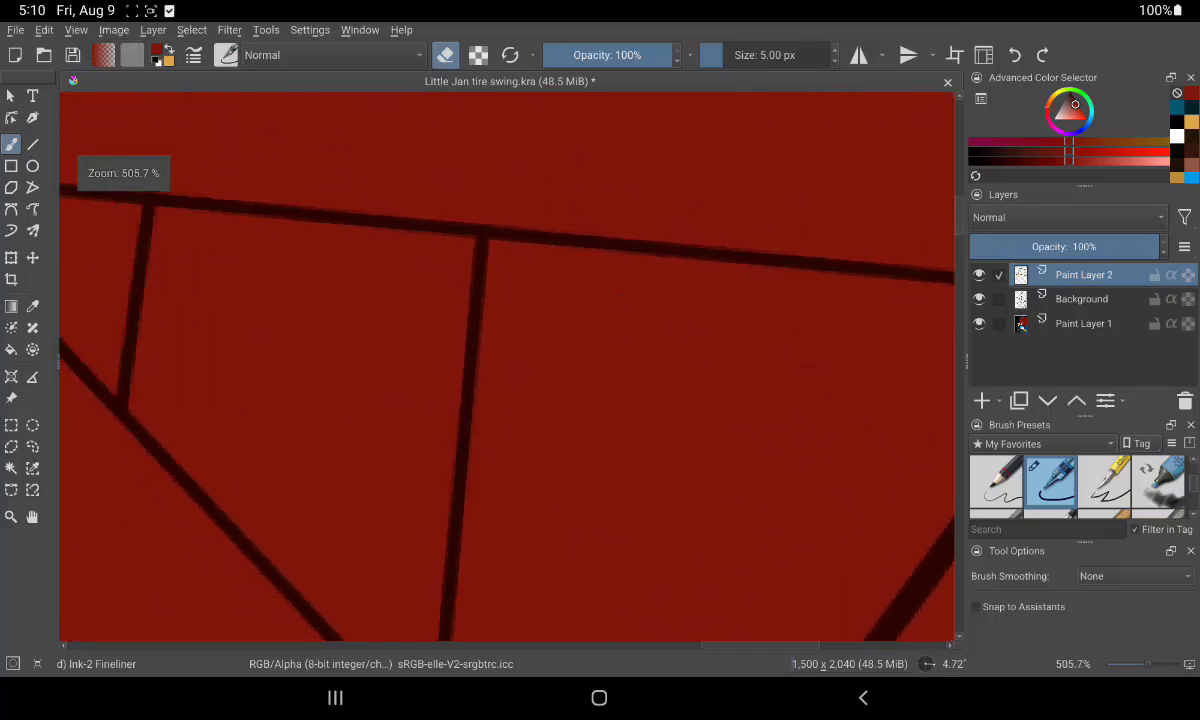
{"action": "left_click_drag", "start_coordinate": [400, 300], "coordinate": [940, 380]}
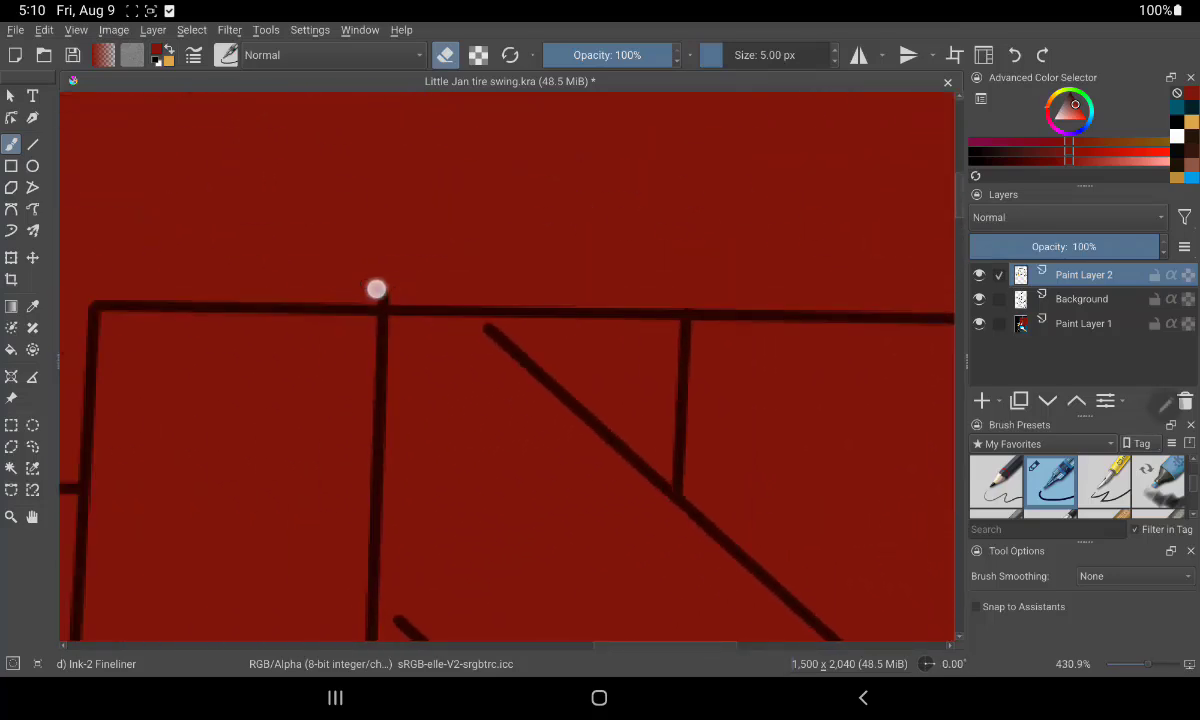
{"action": "mouse_move", "coordinate": [350, 257]}
{"action": "left_mouse_down"}
{"action": "mouse_move", "coordinate": [764, 407]}
{"action": "mouse_move", "coordinate": [707, 415]}
{"action": "mouse_move", "coordinate": [702, 539]}
{"action": "mouse_move", "coordinate": [832, 414]}
{"action": "left_mouse_up"}
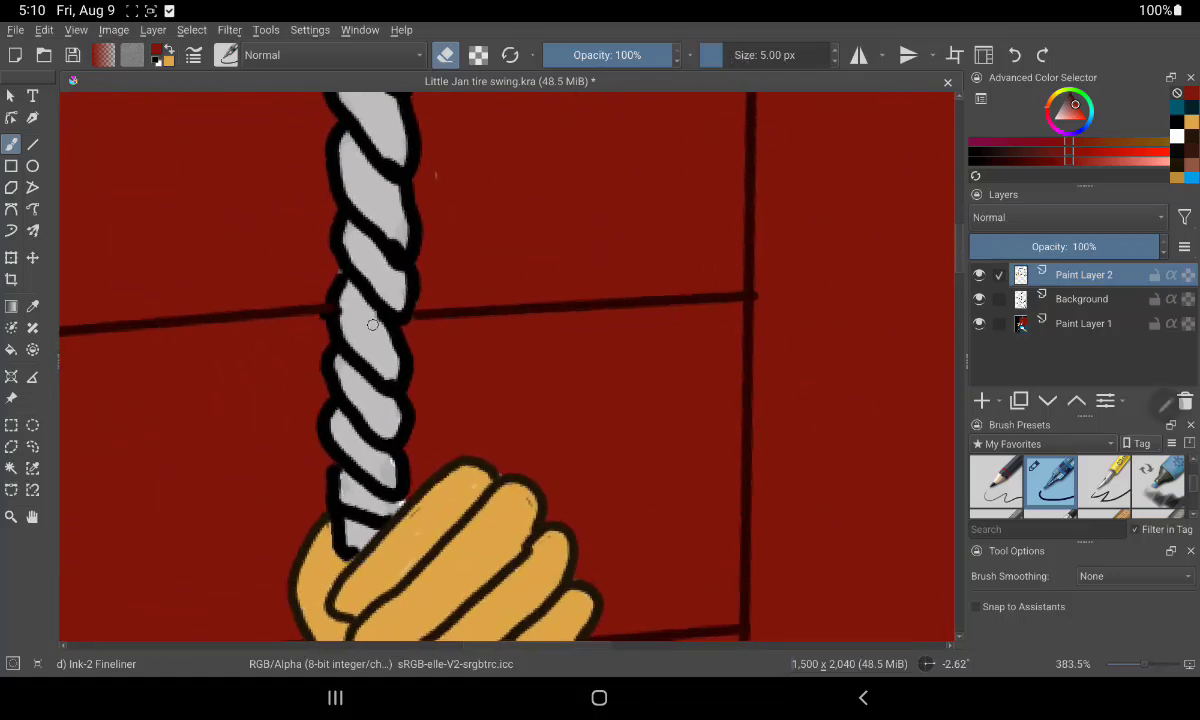
{"action": "key", "text": "Page_Down"}
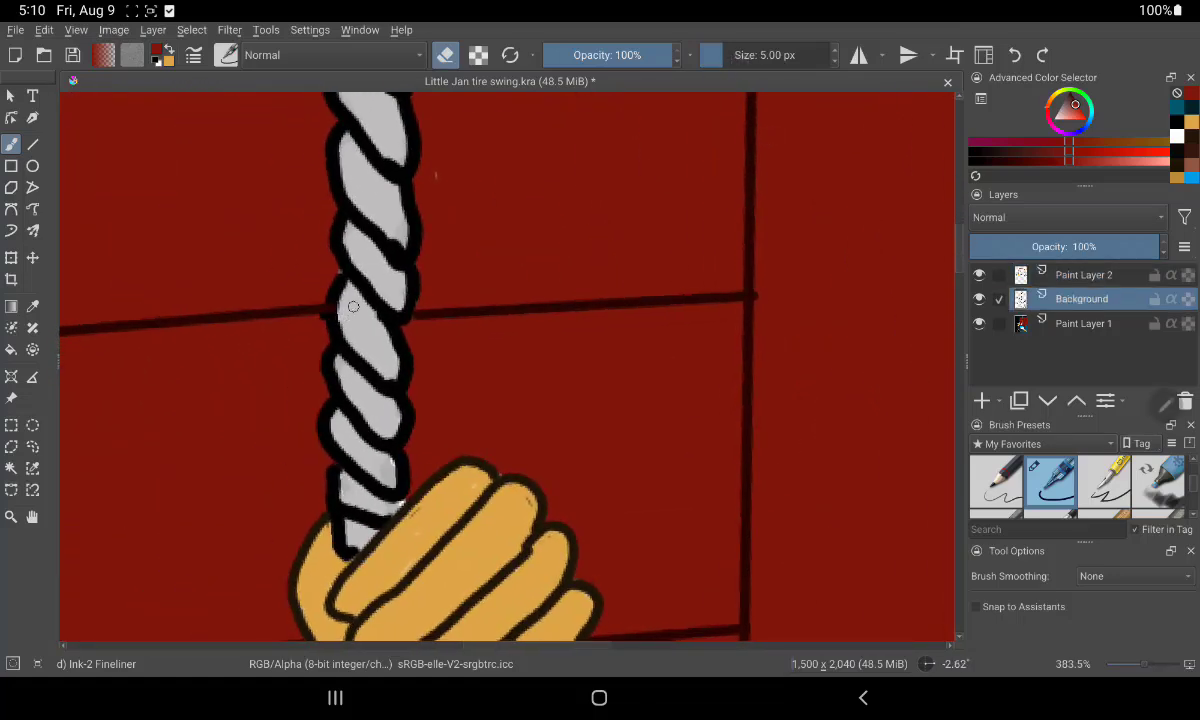
On the Background layer, erase the stray black marks along the shirt's grey edges and tip
{"action": "mouse_move", "coordinate": [357, 258]}
{"action": "left_mouse_down"}
{"action": "mouse_move", "coordinate": [882, 413]}
{"action": "mouse_move", "coordinate": [772, 324]}
{"action": "mouse_move", "coordinate": [752, 359]}
{"action": "mouse_move", "coordinate": [769, 383]}
{"action": "mouse_move", "coordinate": [747, 359]}
{"action": "mouse_move", "coordinate": [725, 375]}
{"action": "mouse_move", "coordinate": [771, 410]}
{"action": "mouse_move", "coordinate": [798, 335]}
{"action": "mouse_move", "coordinate": [643, 420]}
{"action": "mouse_move", "coordinate": [610, 400]}
{"action": "left_mouse_up"}
{"action": "mouse_move", "coordinate": [595, 337]}
{"action": "left_mouse_down"}
{"action": "mouse_move", "coordinate": [659, 268]}
{"action": "mouse_move", "coordinate": [640, 300]}
{"action": "left_mouse_up"}
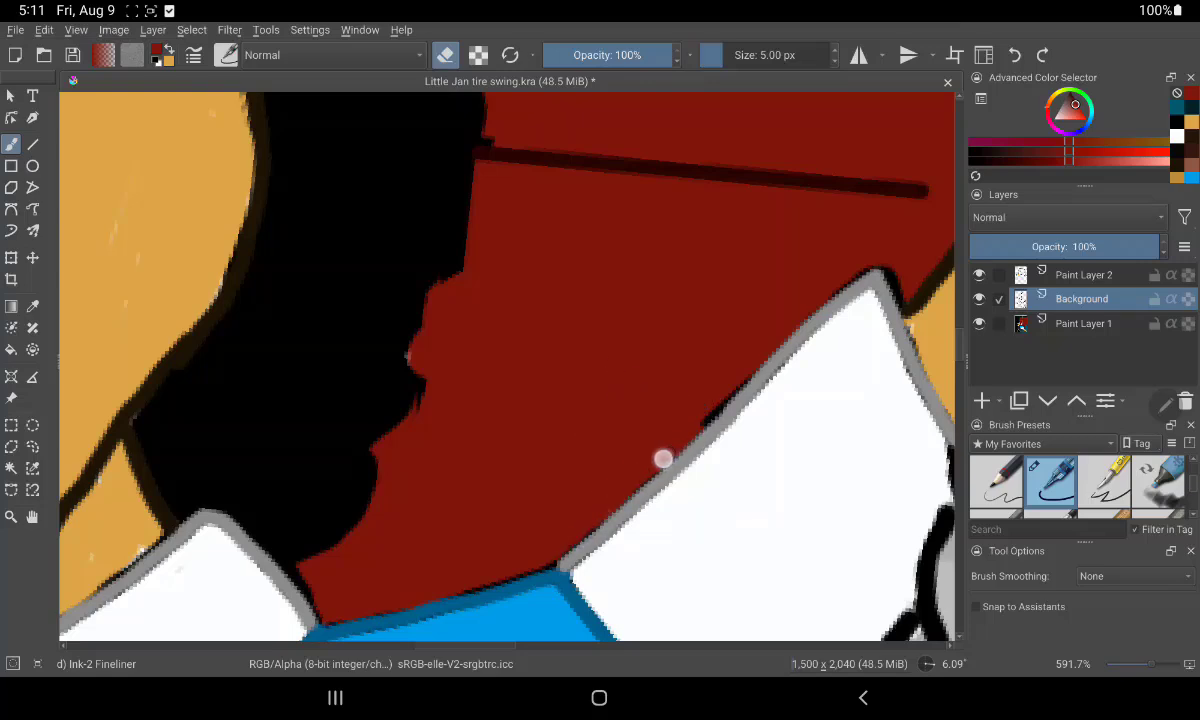
{"action": "left_click_drag", "start_coordinate": [663, 458], "coordinate": [755, 364]}
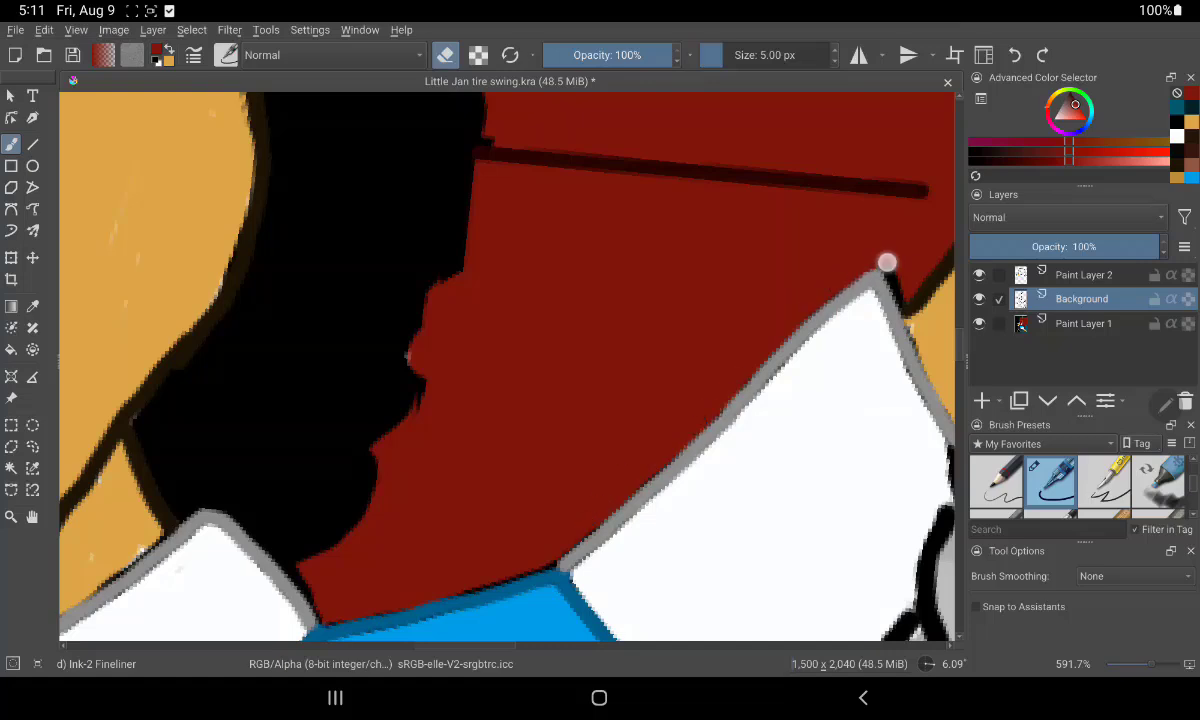
{"action": "left_click_drag", "start_coordinate": [901, 289], "coordinate": [882, 264]}
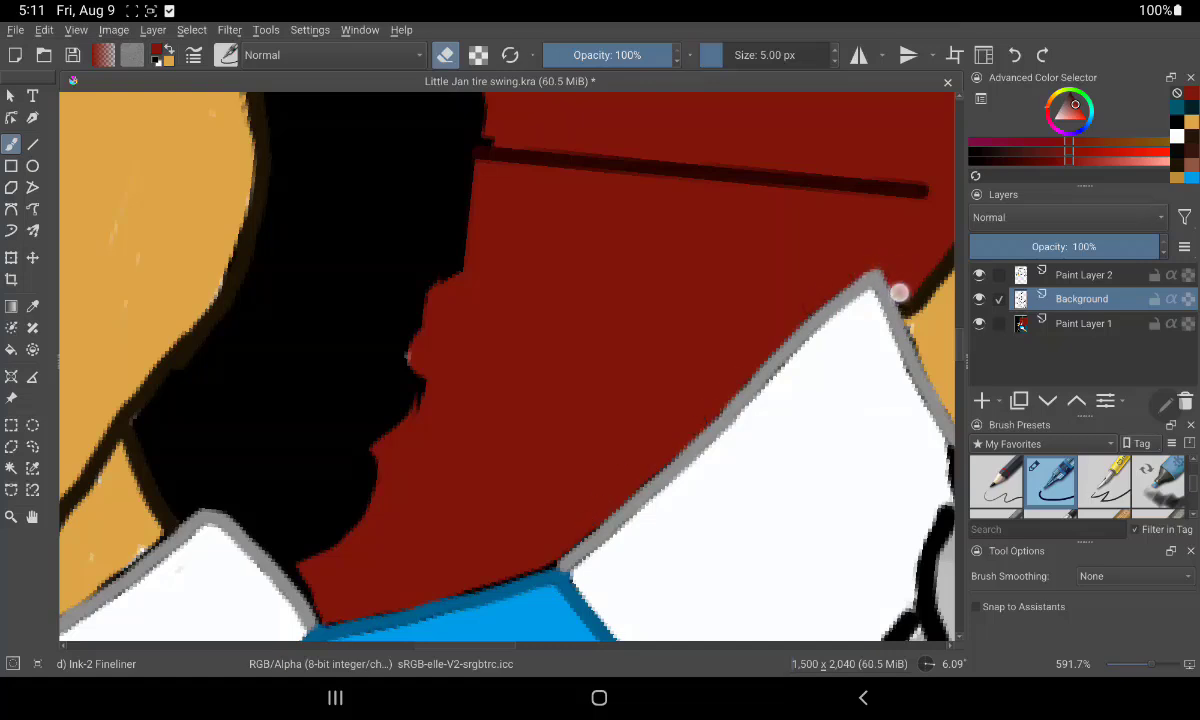
{"action": "scroll", "coordinate": [705, 345], "scroll_direction": "up", "scroll_amount": 2}
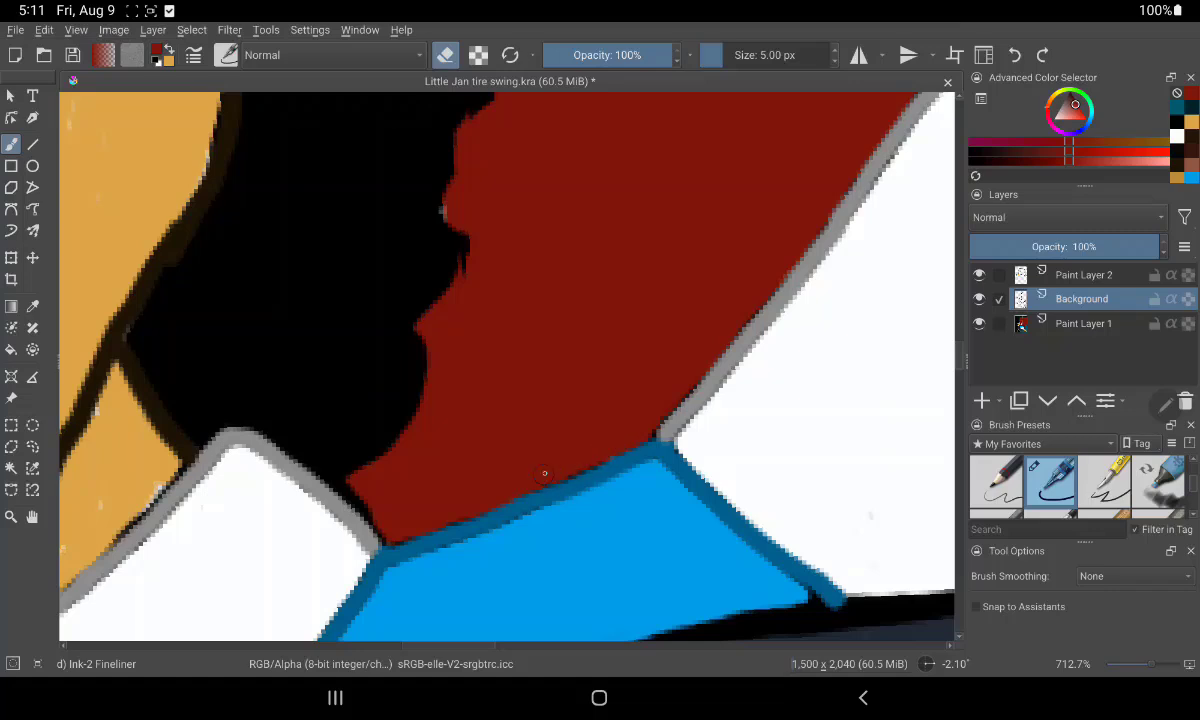
{"action": "left_click_drag", "start_coordinate": [528, 456], "coordinate": [532, 387]}
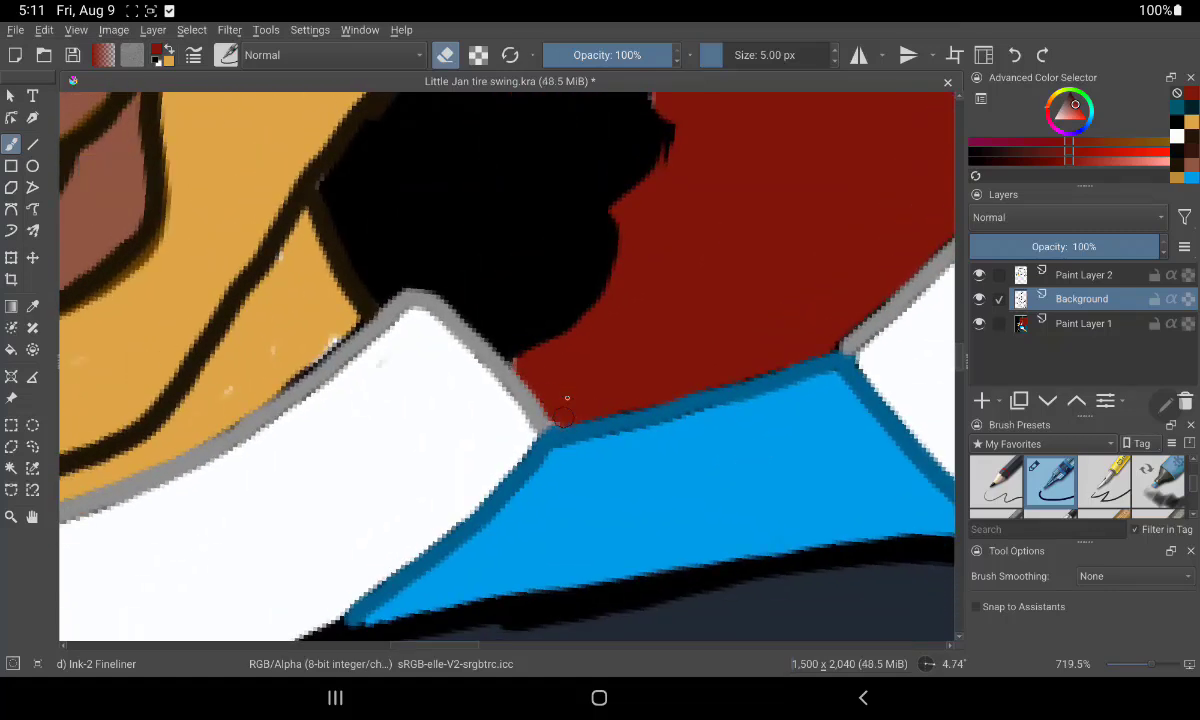
{"action": "mouse_move", "coordinate": [675, 496]}
{"action": "left_mouse_down"}
{"action": "mouse_move", "coordinate": [900, 533]}
{"action": "mouse_move", "coordinate": [855, 490]}
{"action": "left_mouse_up"}
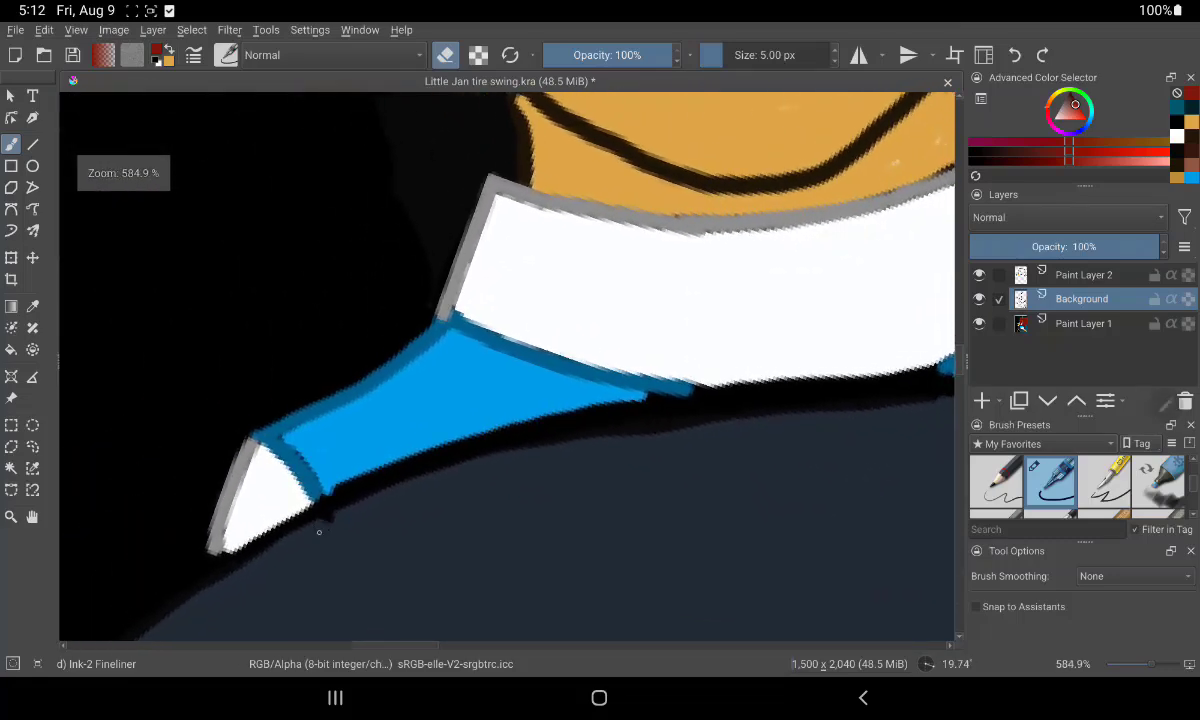
{"action": "mouse_move", "coordinate": [742, 569]}
{"action": "left_mouse_down"}
{"action": "mouse_move", "coordinate": [694, 440]}
{"action": "mouse_move", "coordinate": [726, 527]}
{"action": "mouse_move", "coordinate": [785, 461]}
{"action": "mouse_move", "coordinate": [742, 522]}
{"action": "mouse_move", "coordinate": [757, 543]}
{"action": "mouse_move", "coordinate": [810, 460]}
{"action": "left_mouse_up"}
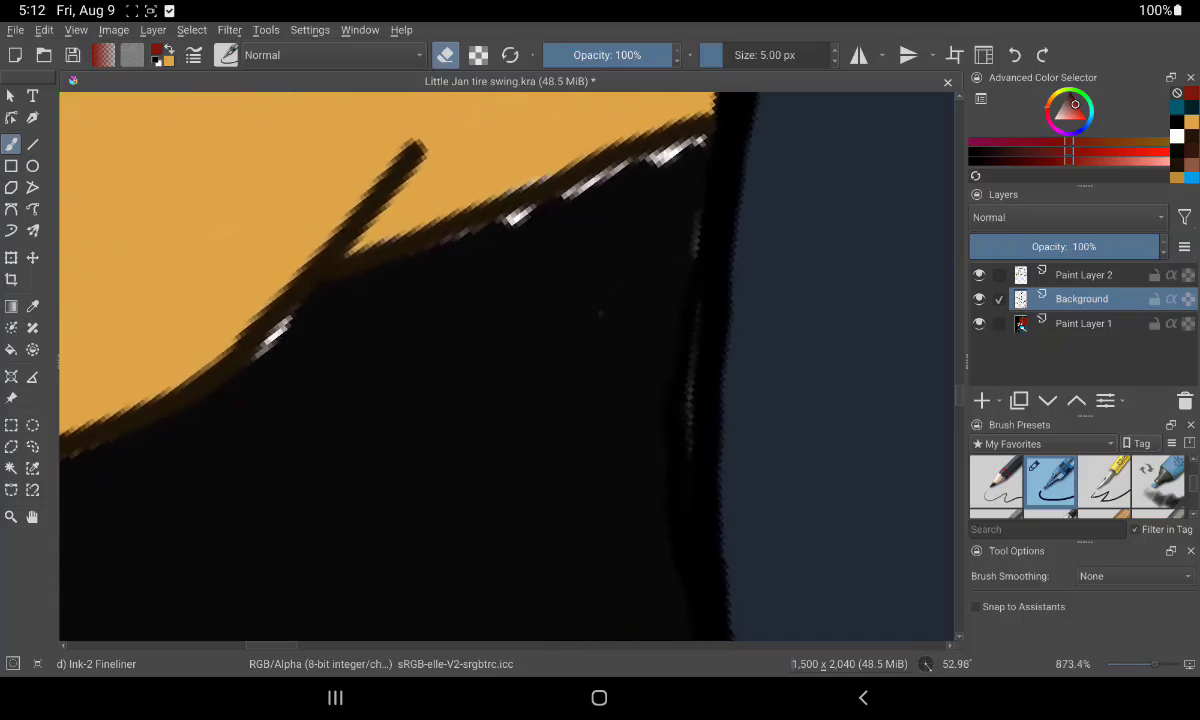
{"action": "left_click_drag", "start_coordinate": [695, 248], "coordinate": [689, 342]}
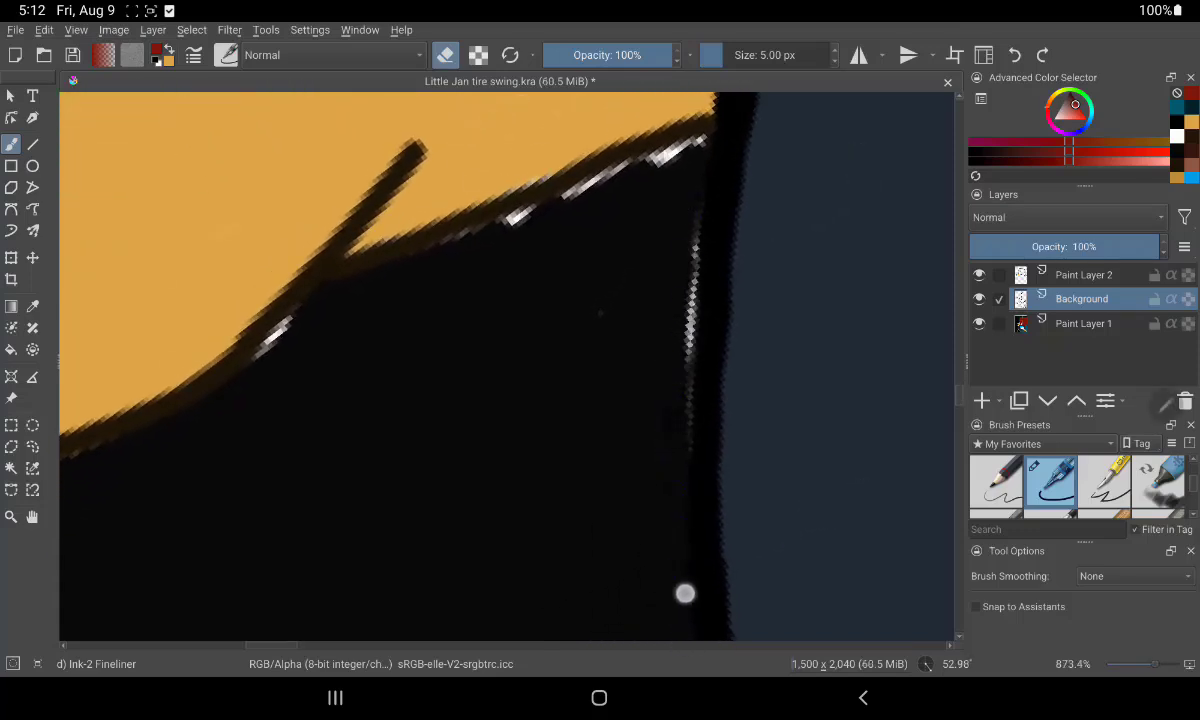
{"action": "left_click_drag", "start_coordinate": [703, 195], "coordinate": [689, 485]}
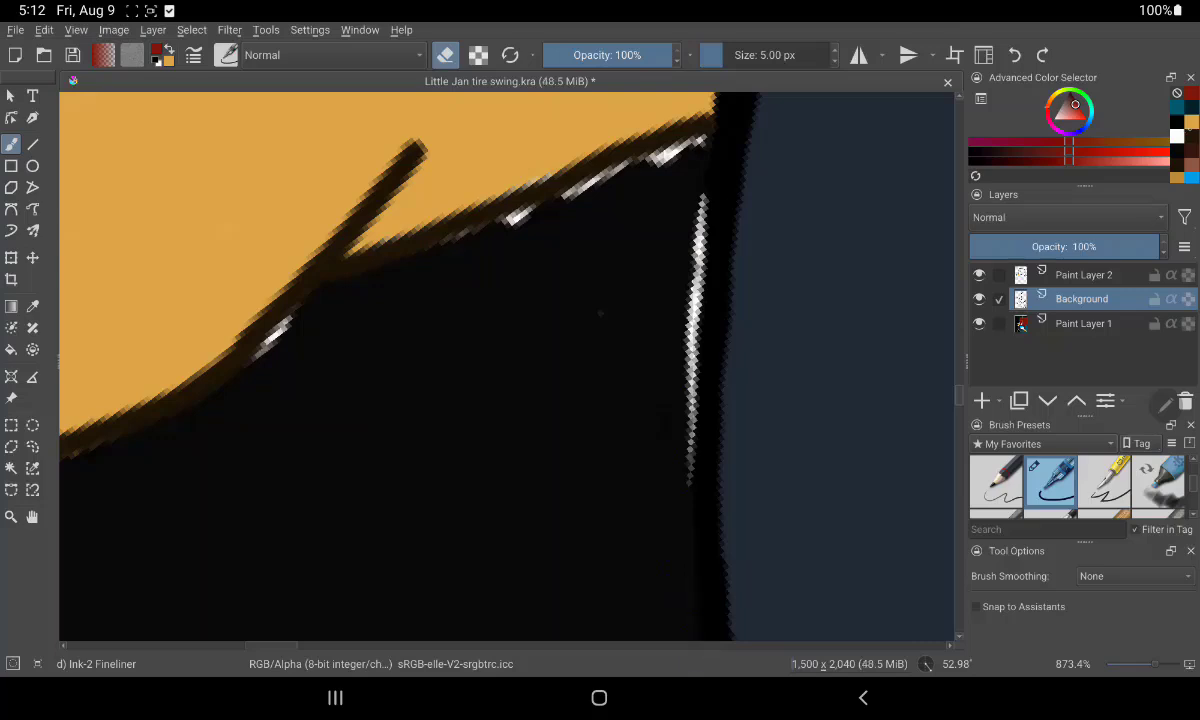
Sample black and paint over the white specks along the hand's orange edge and fingers
{"action": "left_click", "coordinate": [300, 150], "text": "ctrl"}
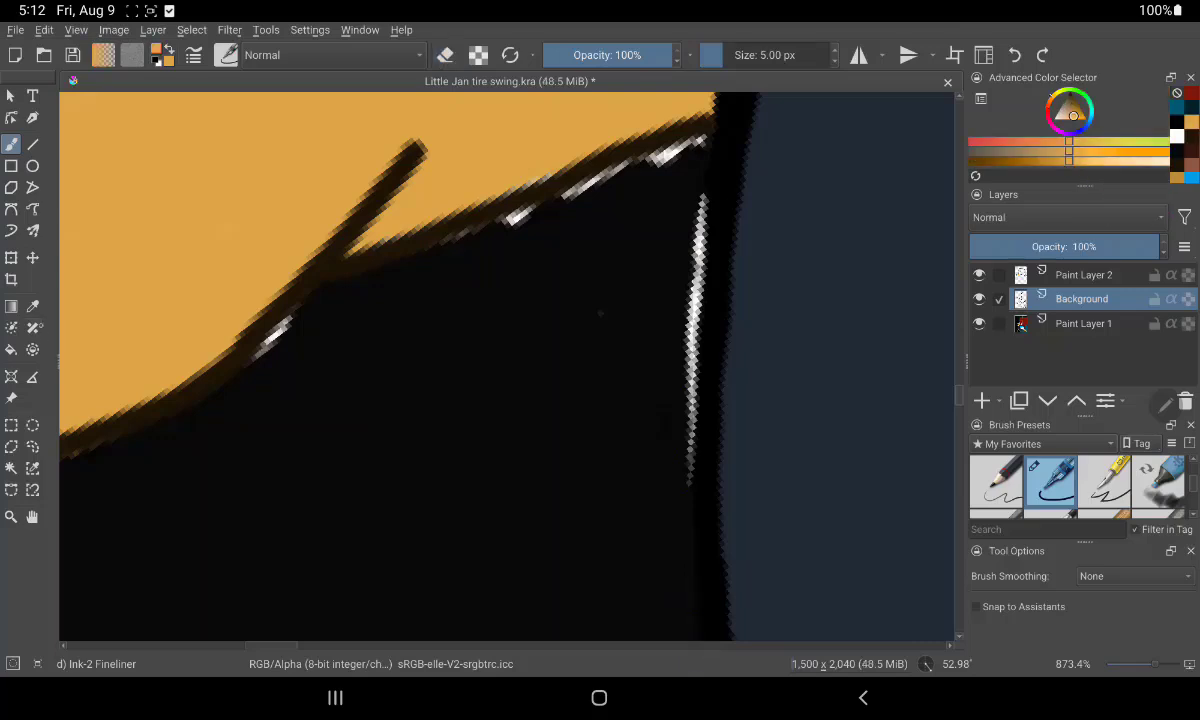
{"action": "left_click", "coordinate": [375, 495], "text": "ctrl"}
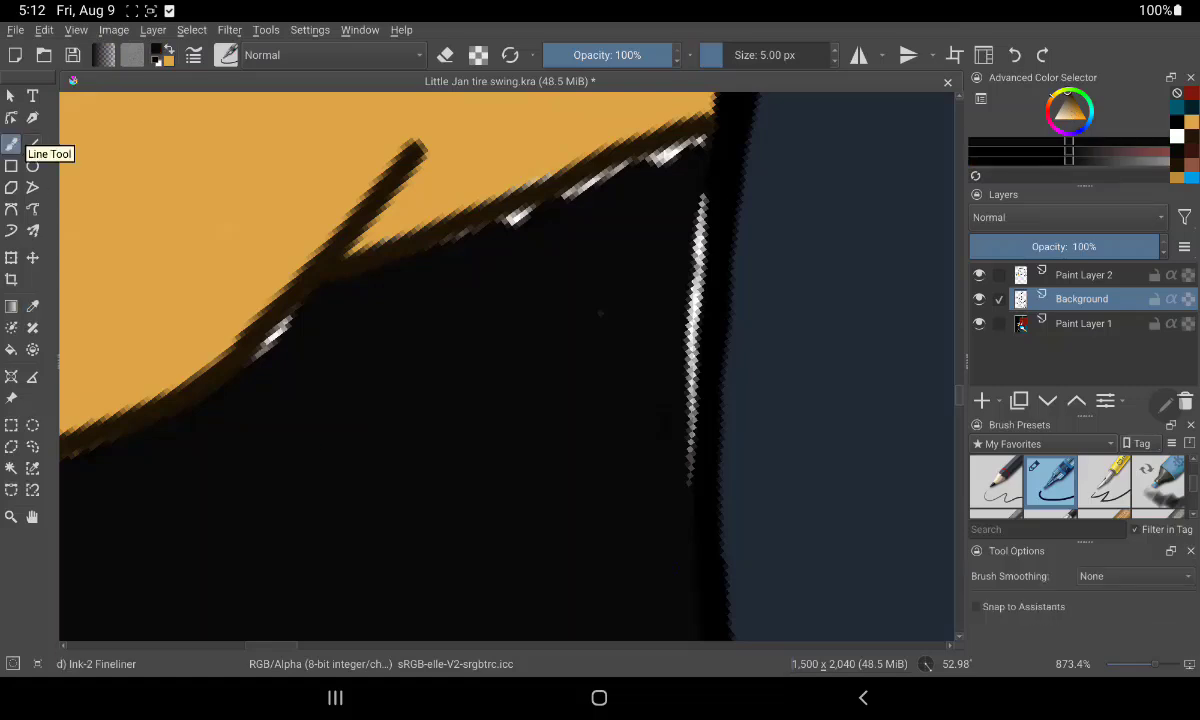
{"action": "left_click_drag", "start_coordinate": [495, 220], "coordinate": [700, 138]}
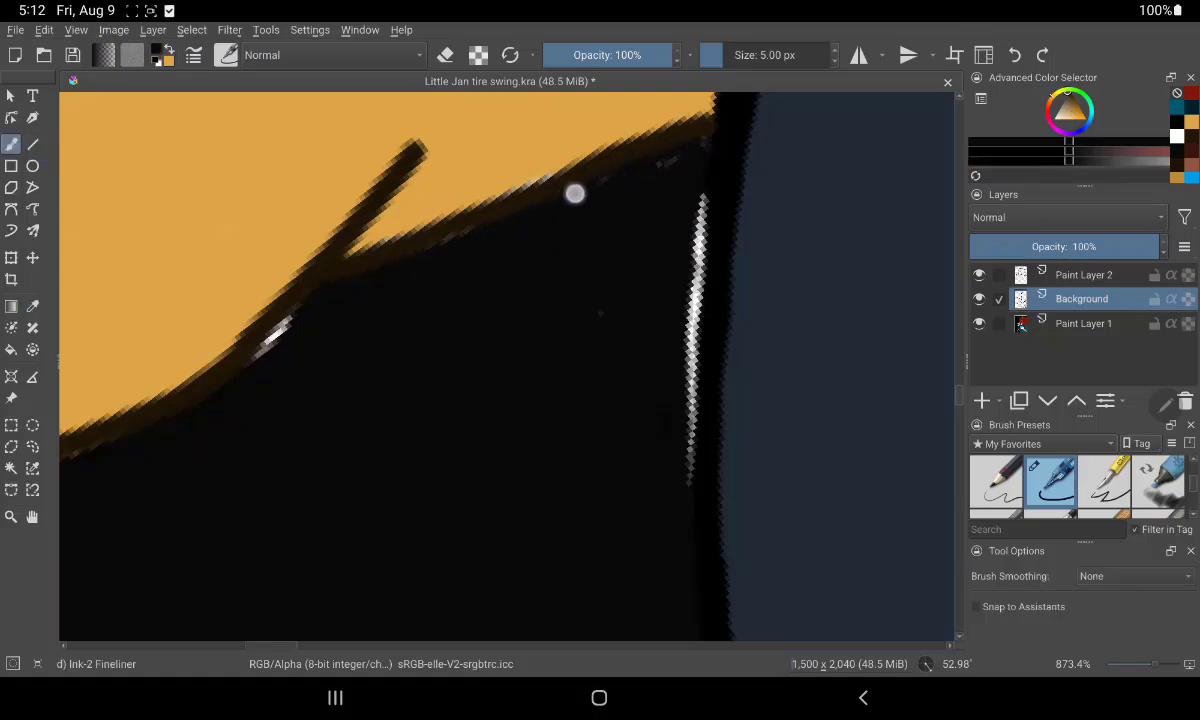
{"action": "left_click_drag", "start_coordinate": [707, 209], "coordinate": [699, 343]}
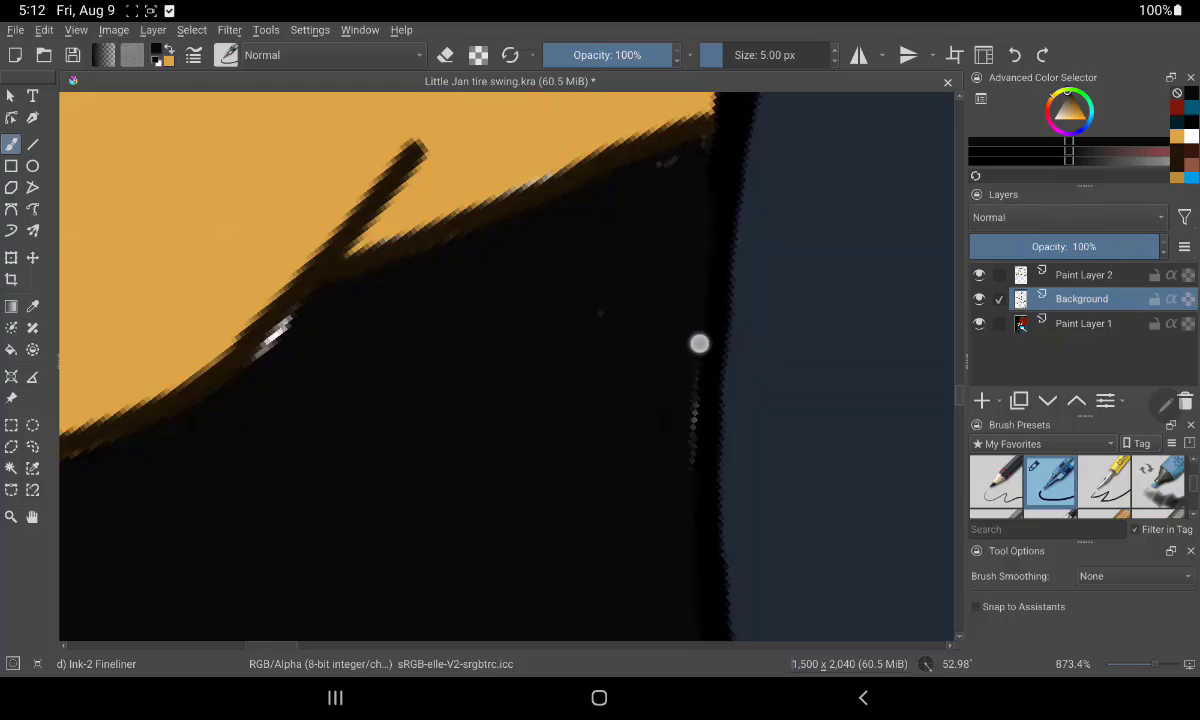
{"action": "left_click_drag", "start_coordinate": [290, 322], "coordinate": [265, 343]}
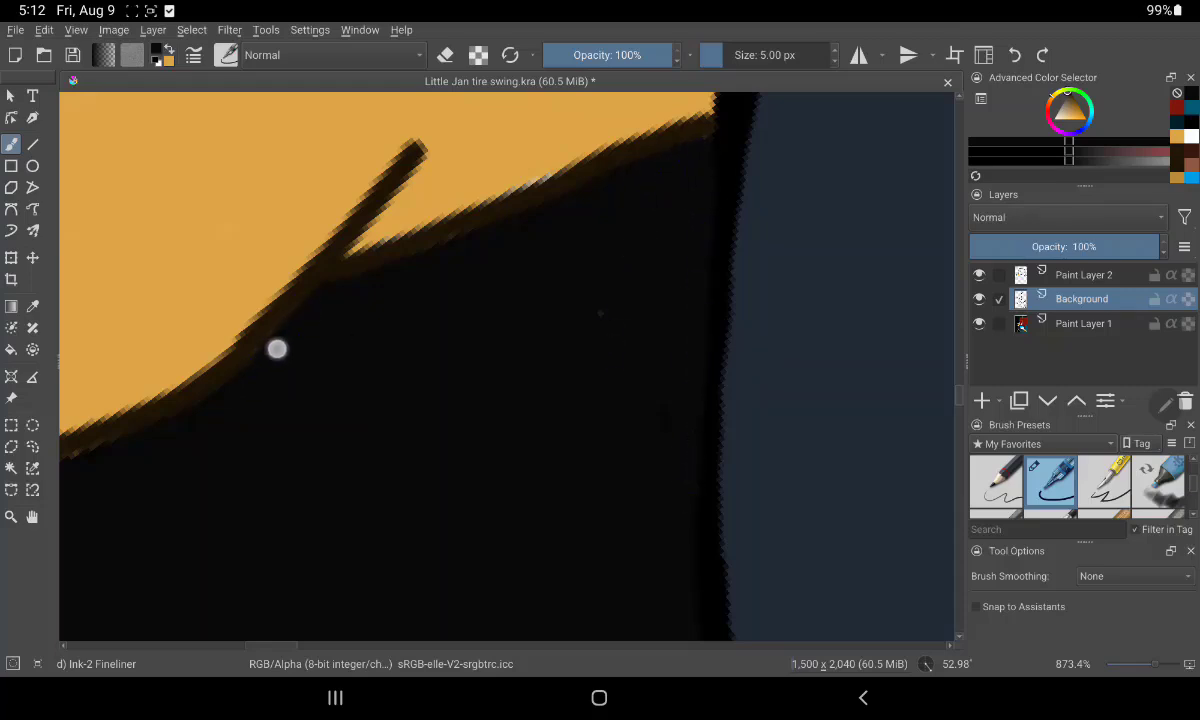
{"action": "mouse_move", "coordinate": [403, 225]}
{"action": "left_mouse_down"}
{"action": "mouse_move", "coordinate": [764, 153]}
{"action": "mouse_move", "coordinate": [839, 185]}
{"action": "mouse_move", "coordinate": [818, 230]}
{"action": "left_mouse_up"}
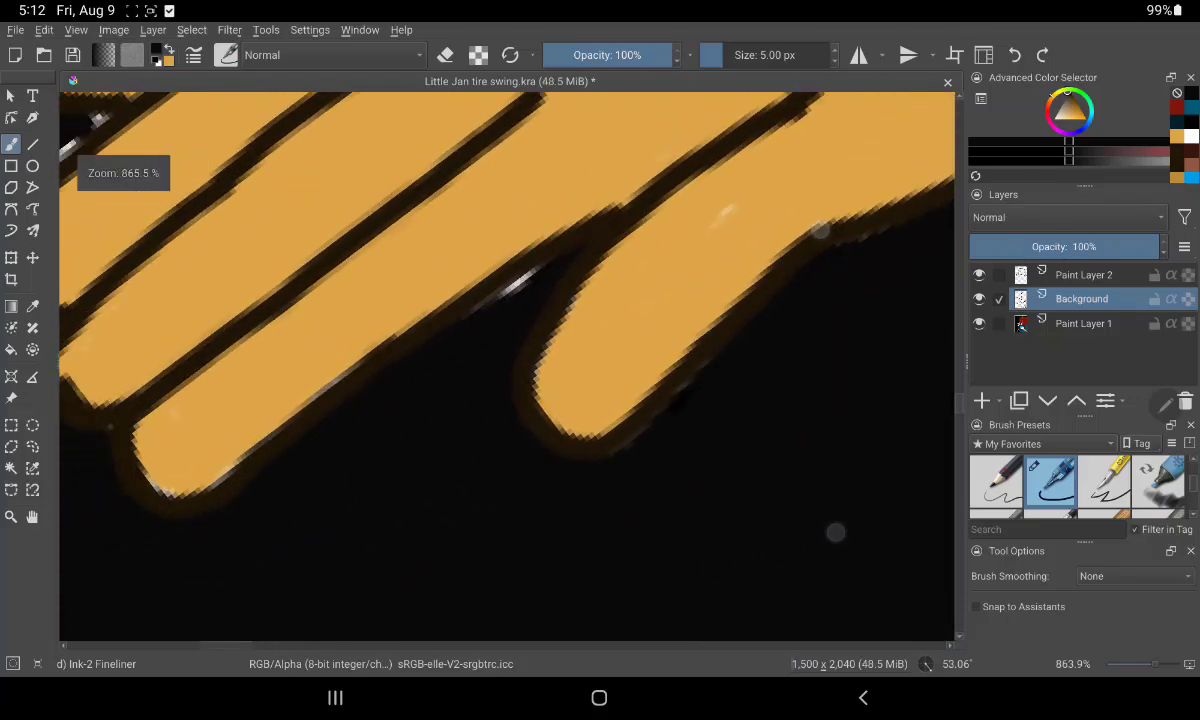
{"action": "left_click_drag", "start_coordinate": [479, 312], "coordinate": [525, 262]}
{"action": "mouse_move", "coordinate": [275, 441]}
{"action": "left_mouse_down"}
{"action": "mouse_move", "coordinate": [570, 385]}
{"action": "mouse_move", "coordinate": [236, 356]}
{"action": "left_mouse_up"}
{"action": "left_click_drag", "start_coordinate": [278, 297], "coordinate": [207, 397]}
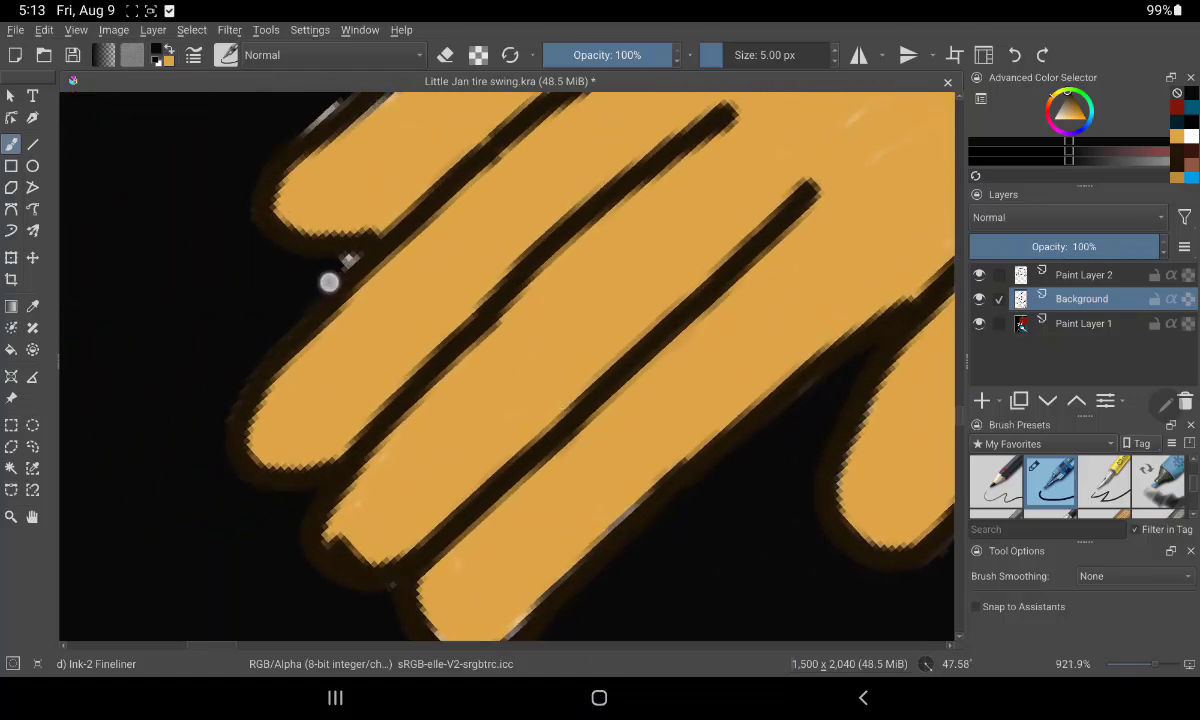
{"action": "left_click_drag", "start_coordinate": [576, 228], "coordinate": [533, 485]}
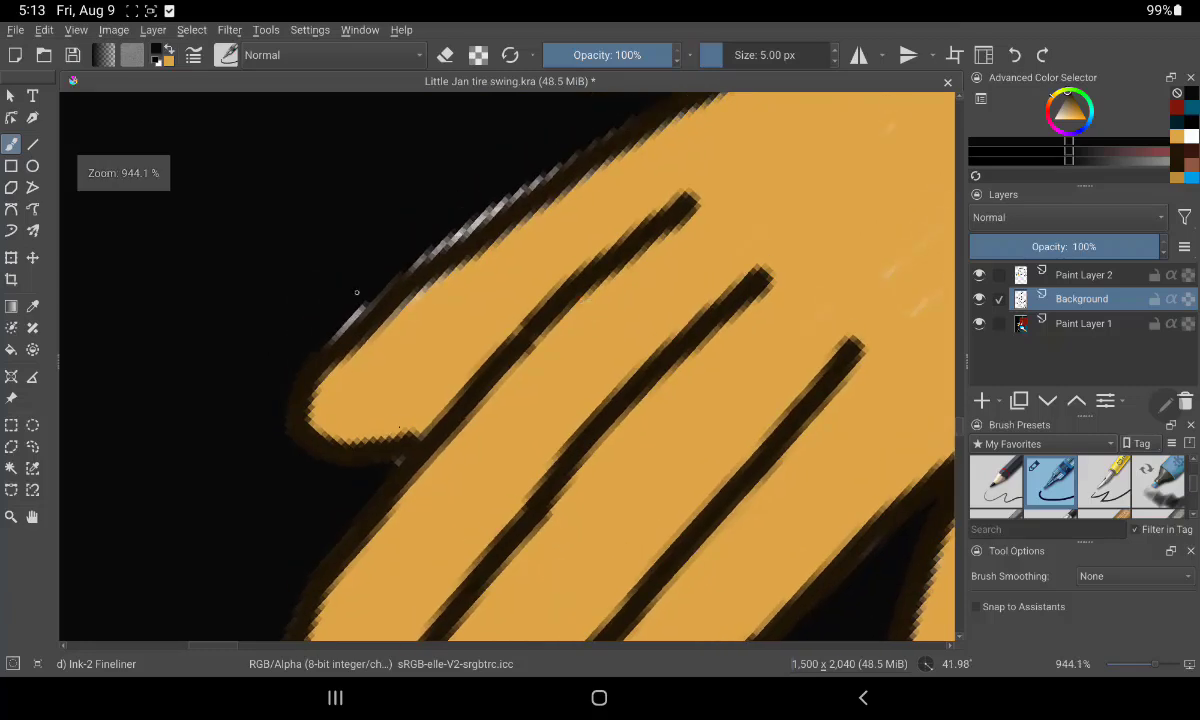
{"action": "left_click_drag", "start_coordinate": [351, 316], "coordinate": [590, 118]}
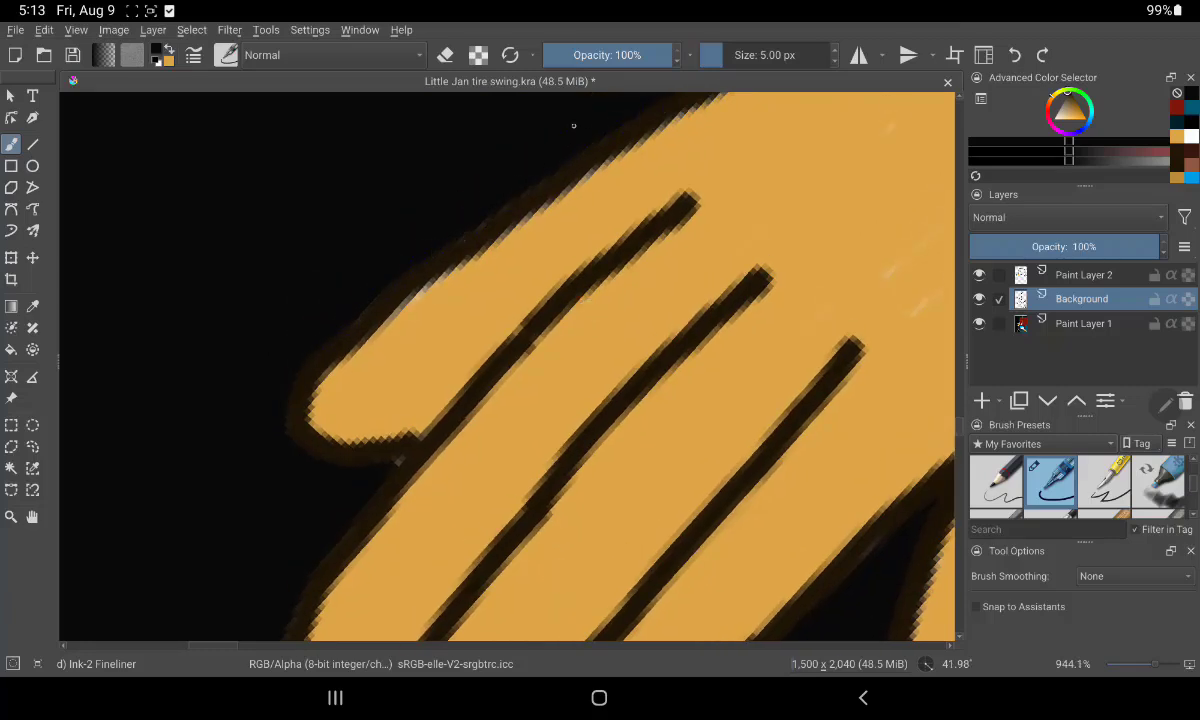
{"action": "mouse_move", "coordinate": [760, 330]}
{"action": "left_mouse_down"}
{"action": "mouse_move", "coordinate": [710, 302]}
{"action": "mouse_move", "coordinate": [664, 299]}
{"action": "left_mouse_up"}
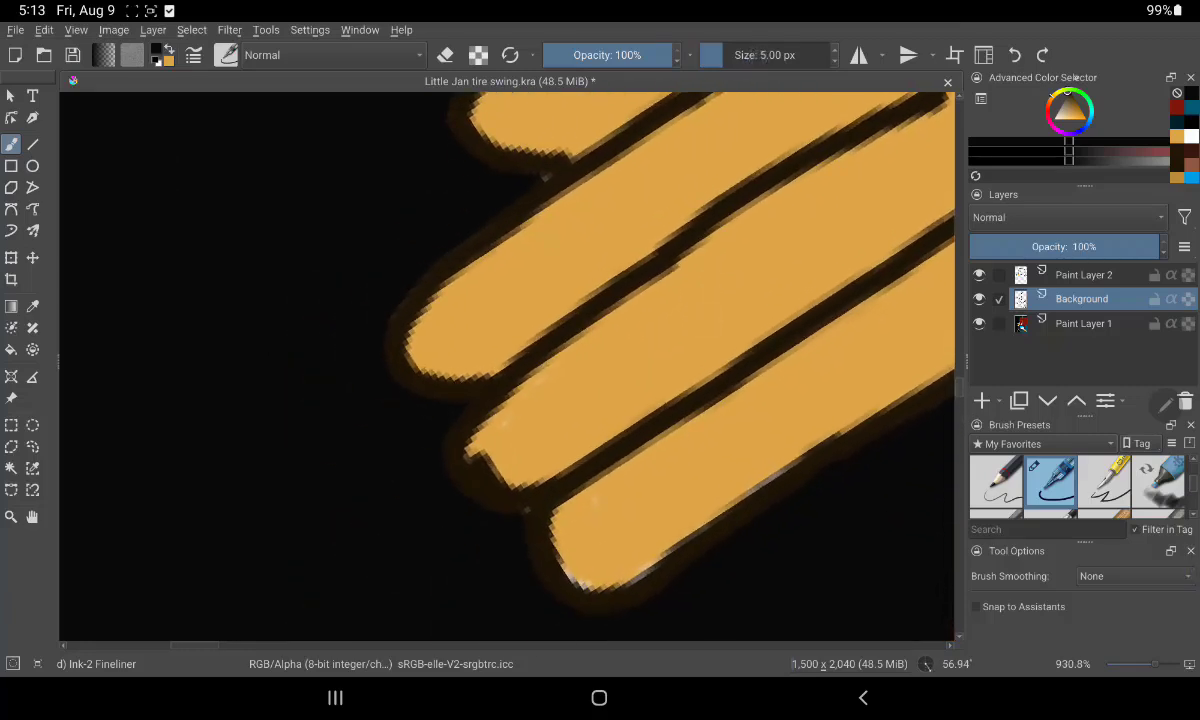
On Paint Layer 2, repaint the fingertip edge in the orange skin colour
{"action": "left_click", "coordinate": [1083, 274]}
{"action": "left_click", "coordinate": [441, 54]}
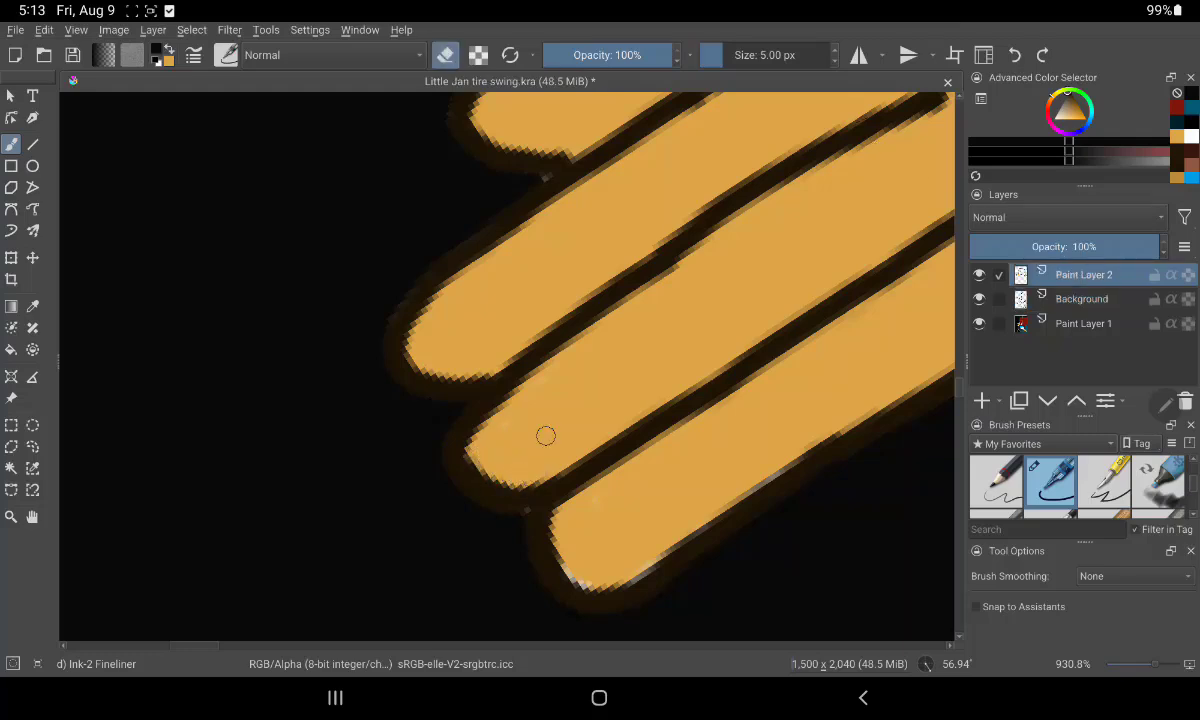
{"action": "left_click", "coordinate": [607, 551], "text": "ctrl"}
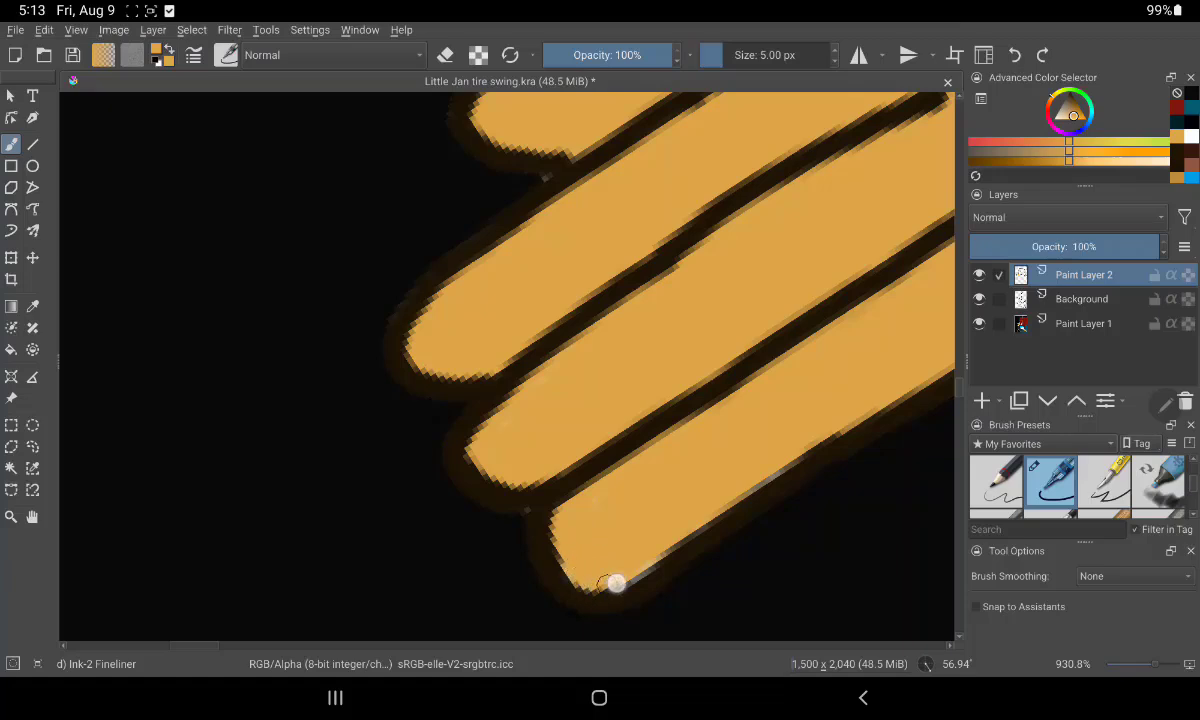
{"action": "mouse_move", "coordinate": [615, 583]}
{"action": "left_mouse_down"}
{"action": "mouse_move", "coordinate": [582, 569]}
{"action": "mouse_move", "coordinate": [528, 500]}
{"action": "left_mouse_up"}
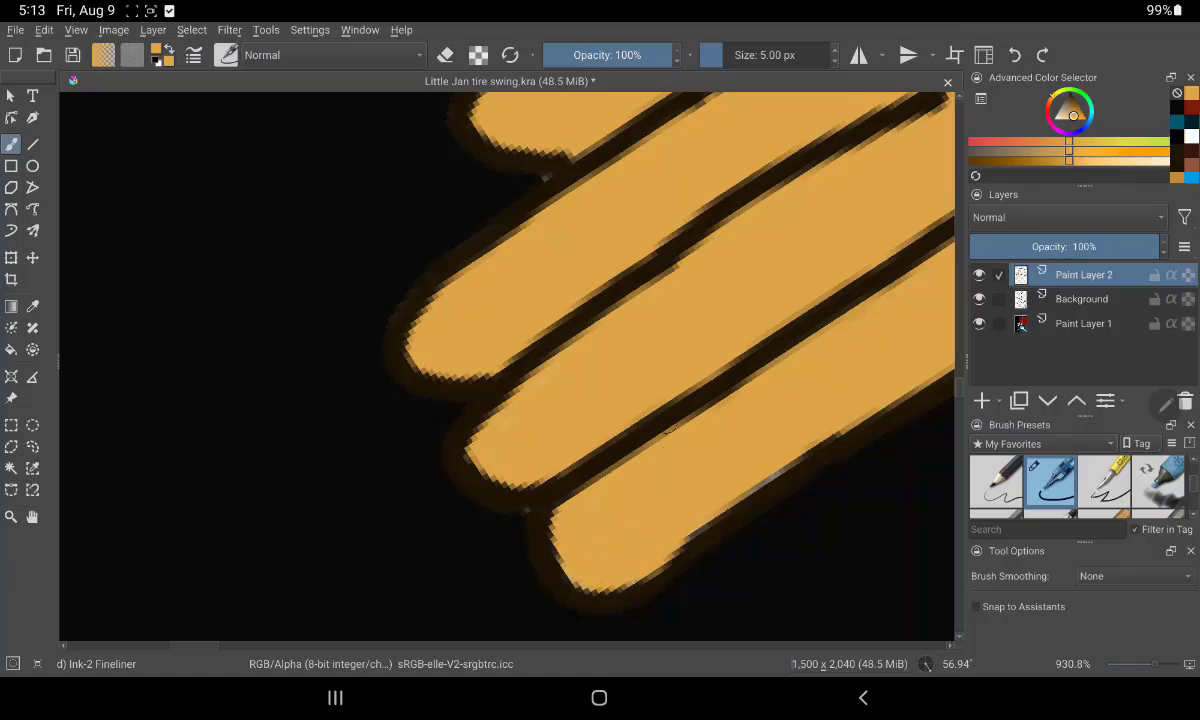
{"action": "scroll", "coordinate": [740, 350], "scroll_direction": "down", "scroll_amount": 3}
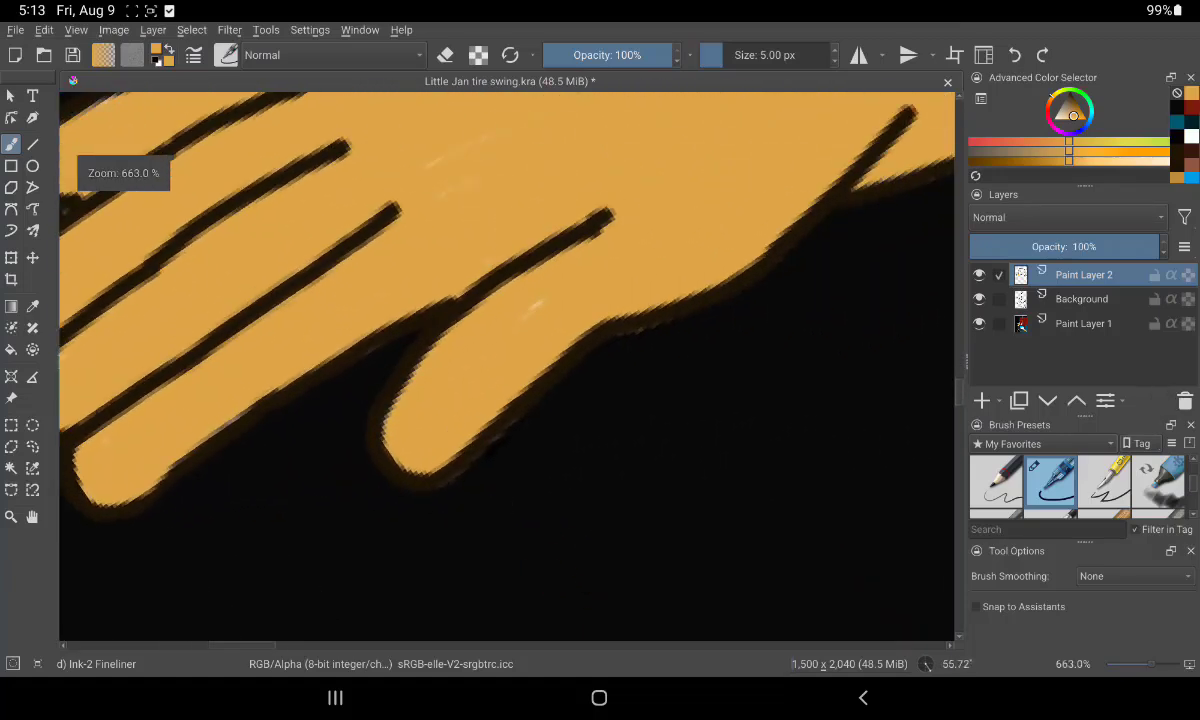
{"action": "scroll", "coordinate": [690, 388], "scroll_direction": "down", "scroll_amount": 2}
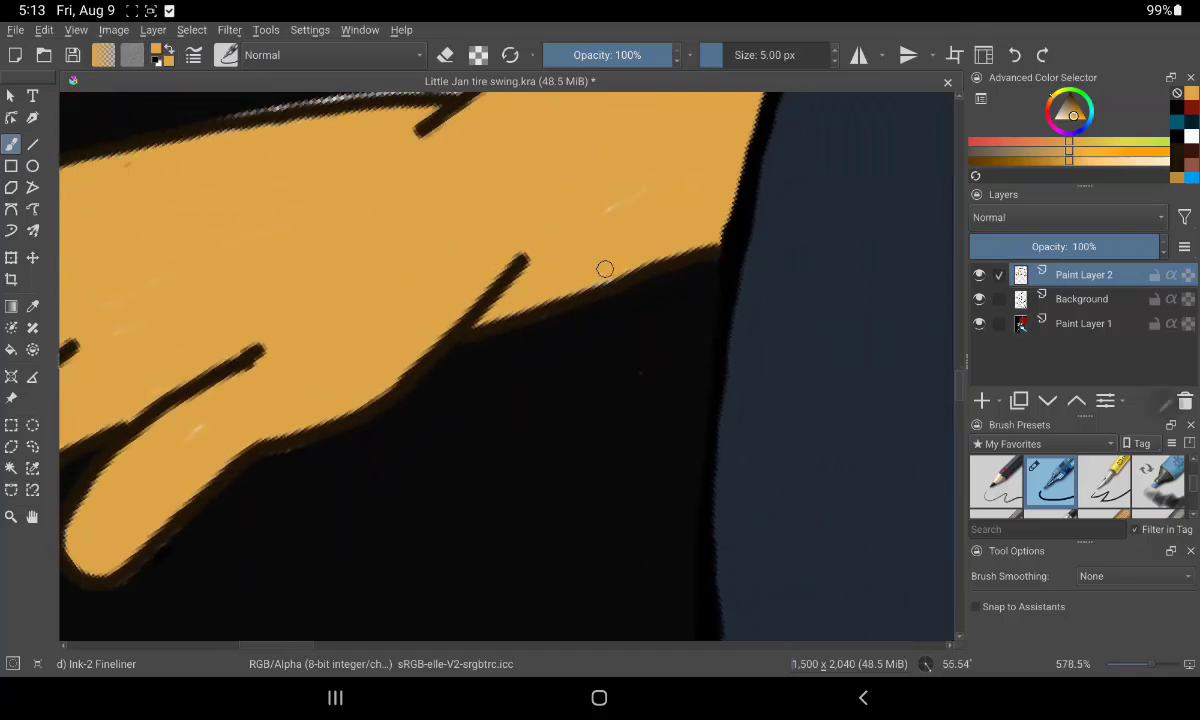
{"action": "scroll", "coordinate": [700, 400], "scroll_direction": "up", "scroll_amount": 2}
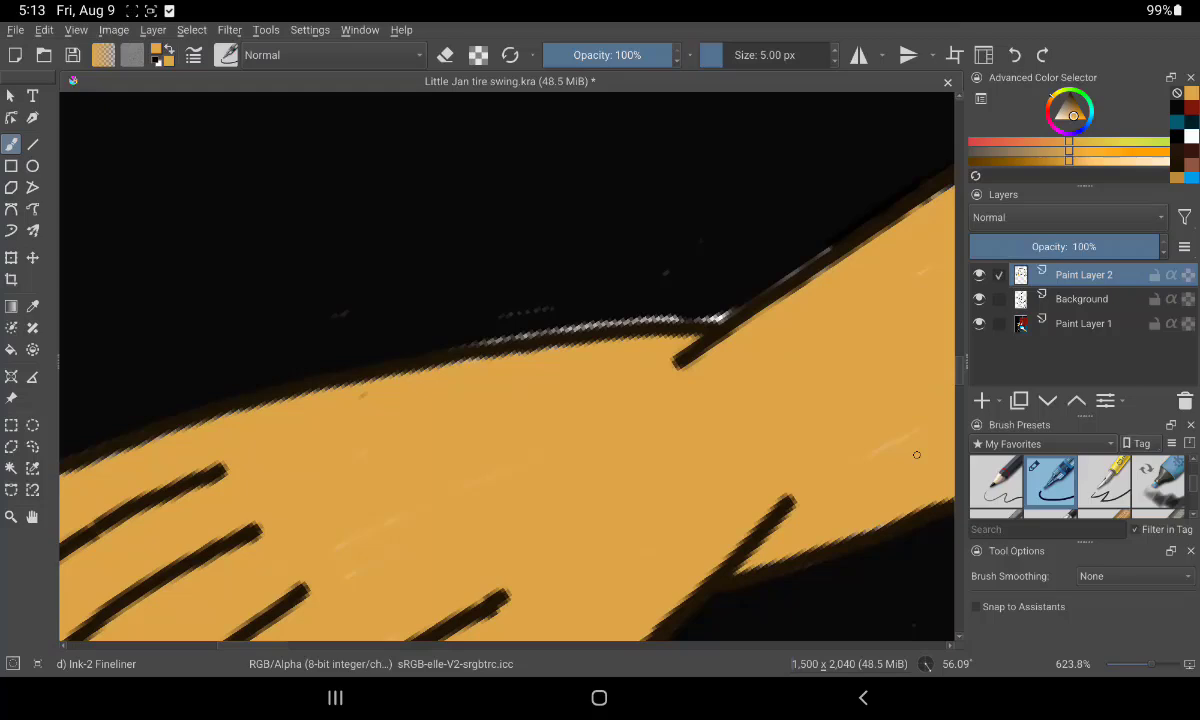
Erase the grey dashes above the arm's edge on the Background layer
{"action": "key", "text": "e"}
{"action": "left_click", "coordinate": [1082, 298]}
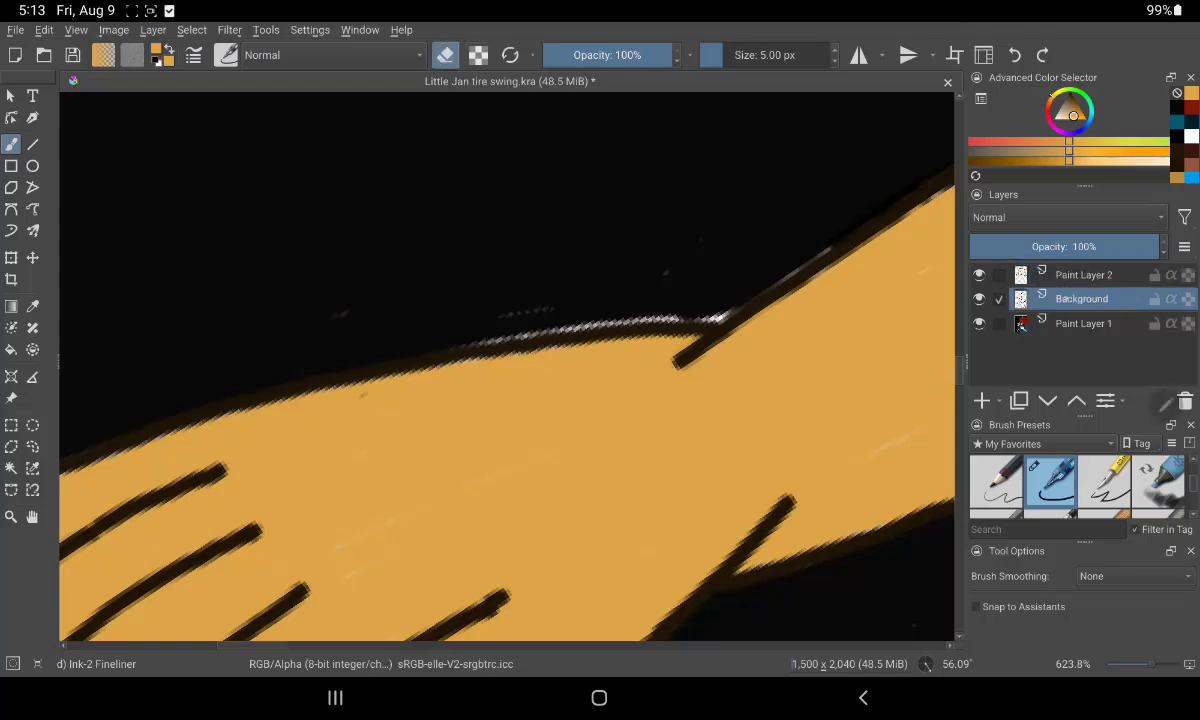
{"action": "left_click", "coordinate": [543, 314]}
{"action": "left_click", "coordinate": [1083, 323]}
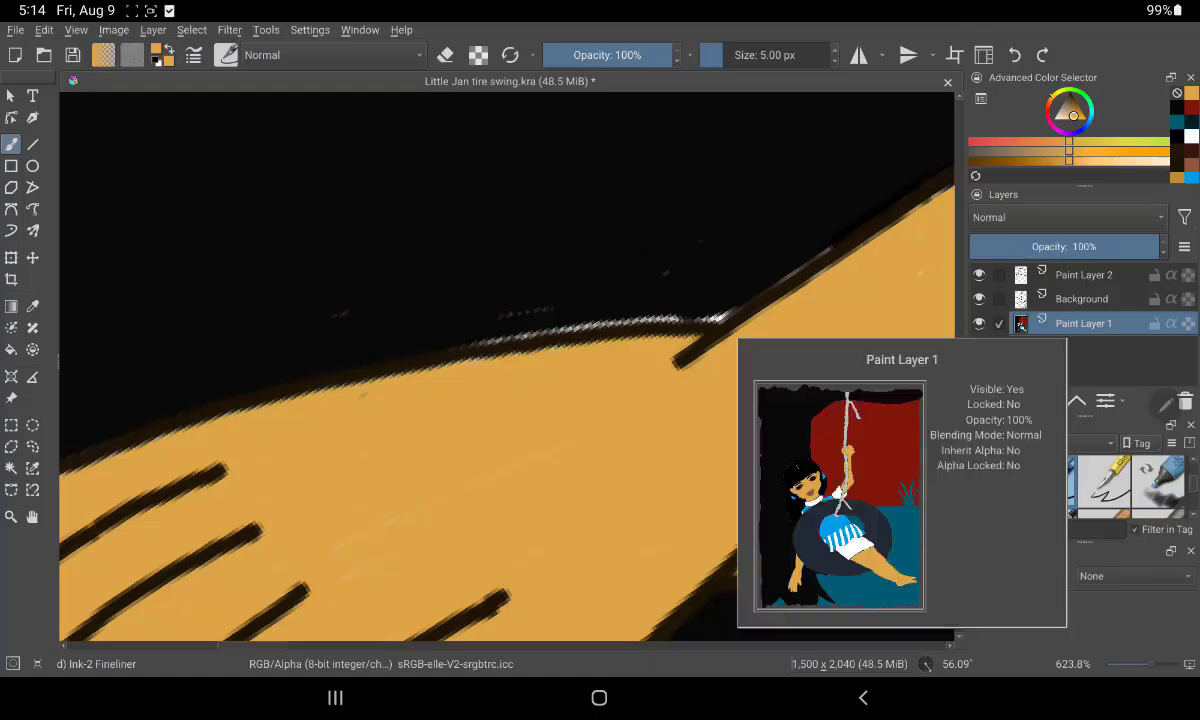
Swap to black and ink over the light speckled fringe along the arm
{"action": "key", "text": "x"}
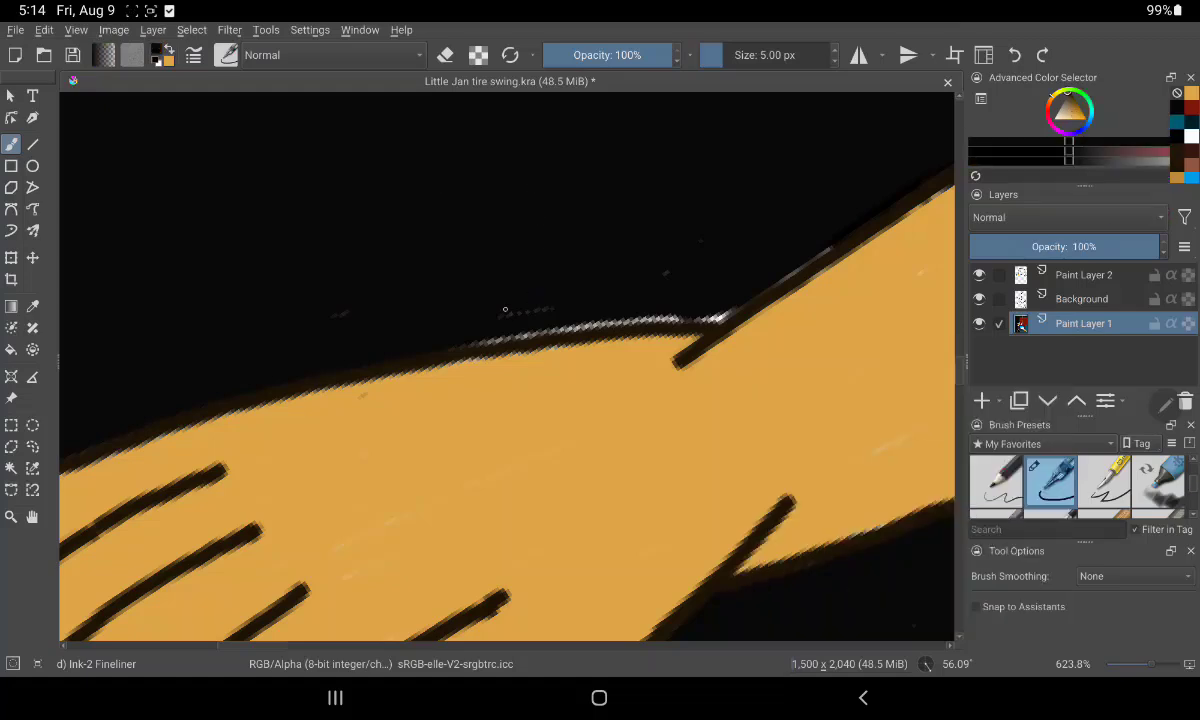
{"action": "mouse_move", "coordinate": [487, 340]}
{"action": "left_mouse_down"}
{"action": "mouse_move", "coordinate": [724, 317]}
{"action": "mouse_move", "coordinate": [840, 243]}
{"action": "left_mouse_up"}
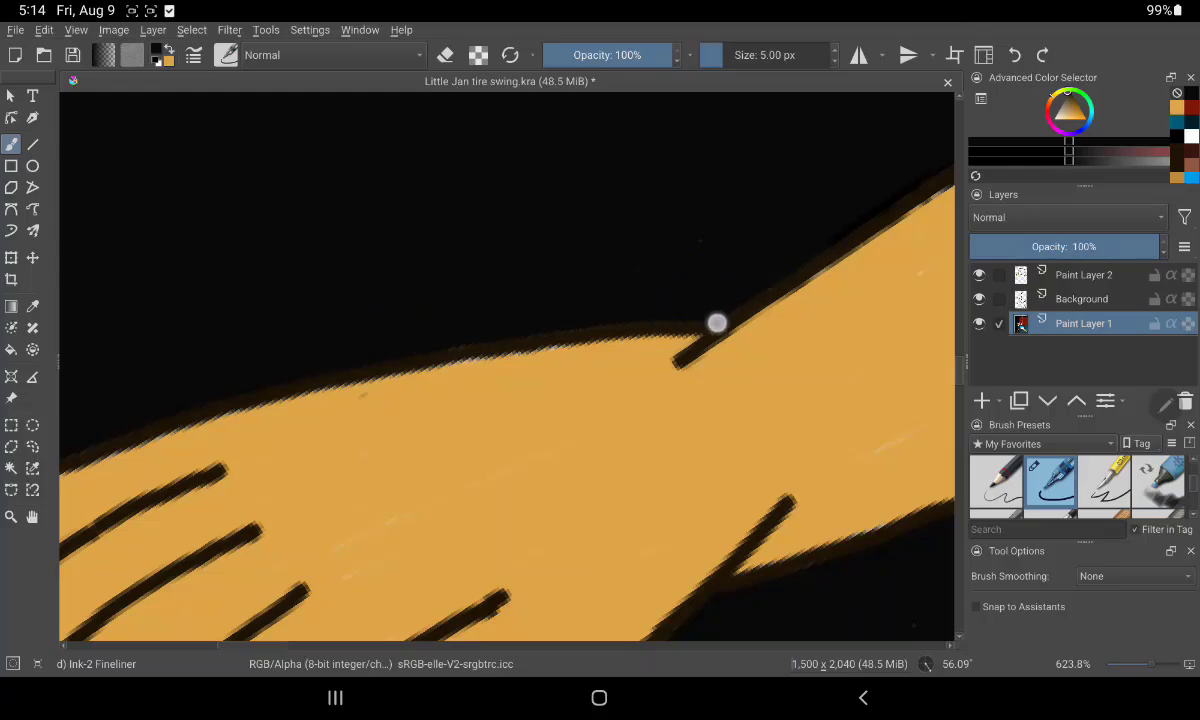
{"action": "scroll", "coordinate": [506, 365], "scroll_direction": "down", "scroll_amount": 3}
{"action": "scroll", "coordinate": [506, 365], "scroll_direction": "down", "scroll_amount": 2}
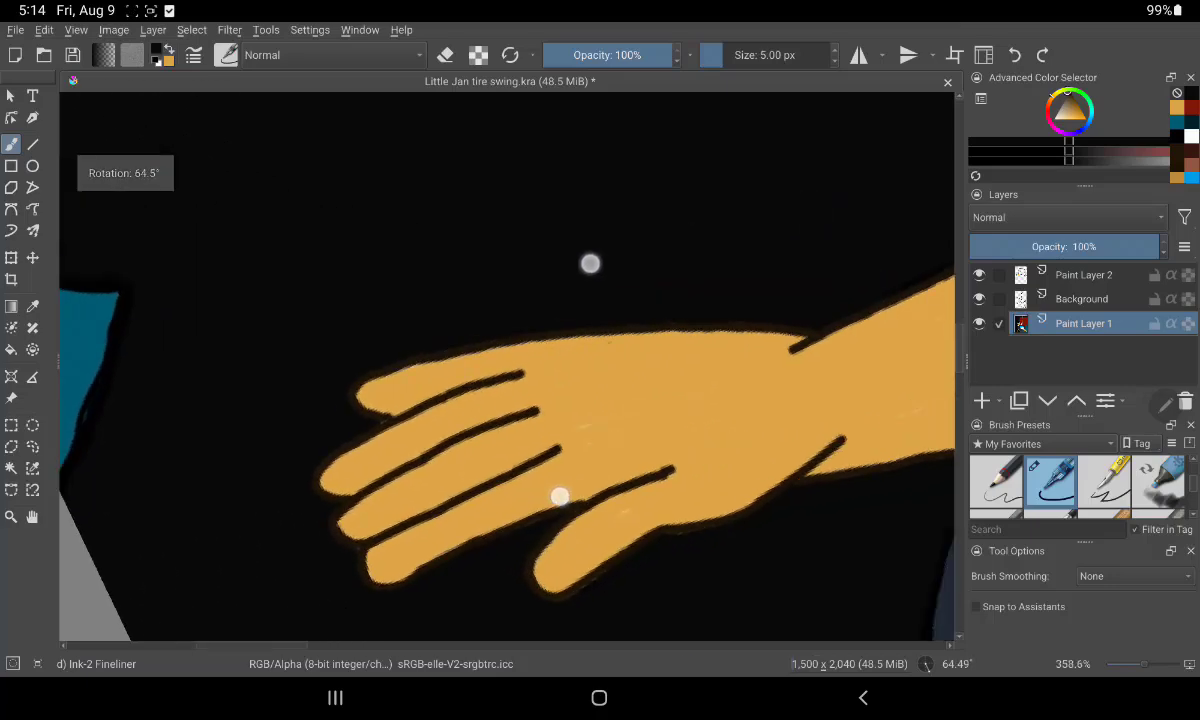
{"action": "left_click_drag", "start_coordinate": [711, 386], "coordinate": [508, 444]}
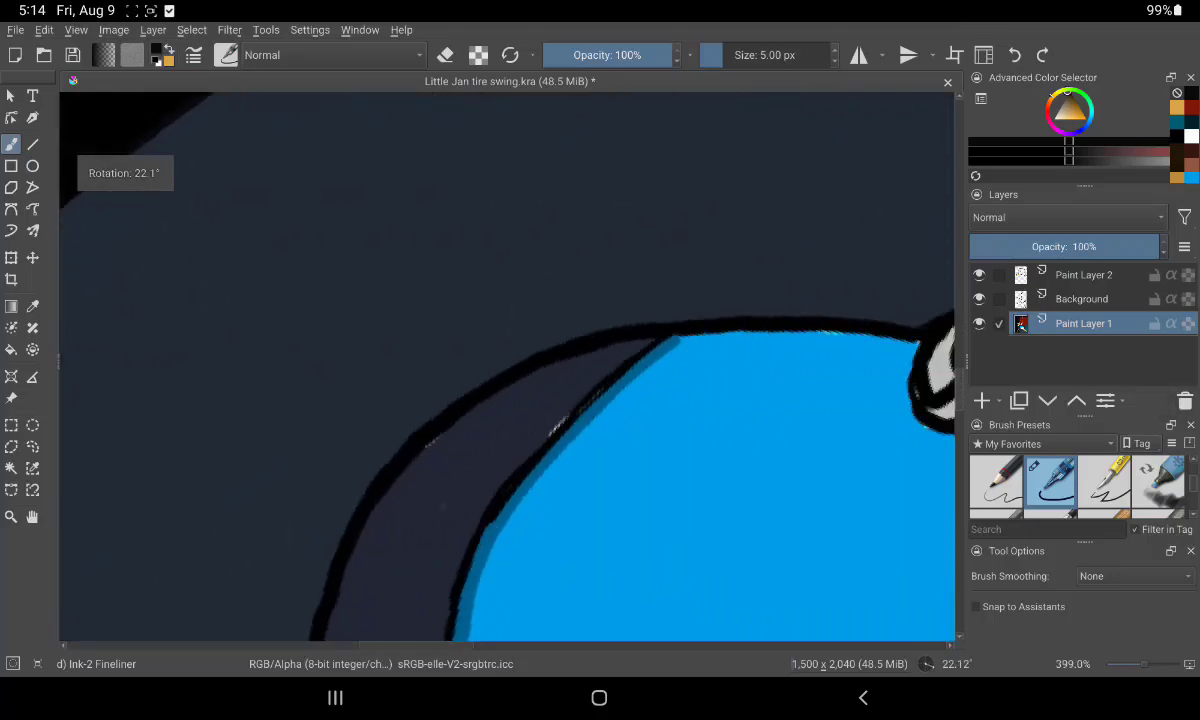
{"action": "left_click_drag", "start_coordinate": [798, 509], "coordinate": [637, 536]}
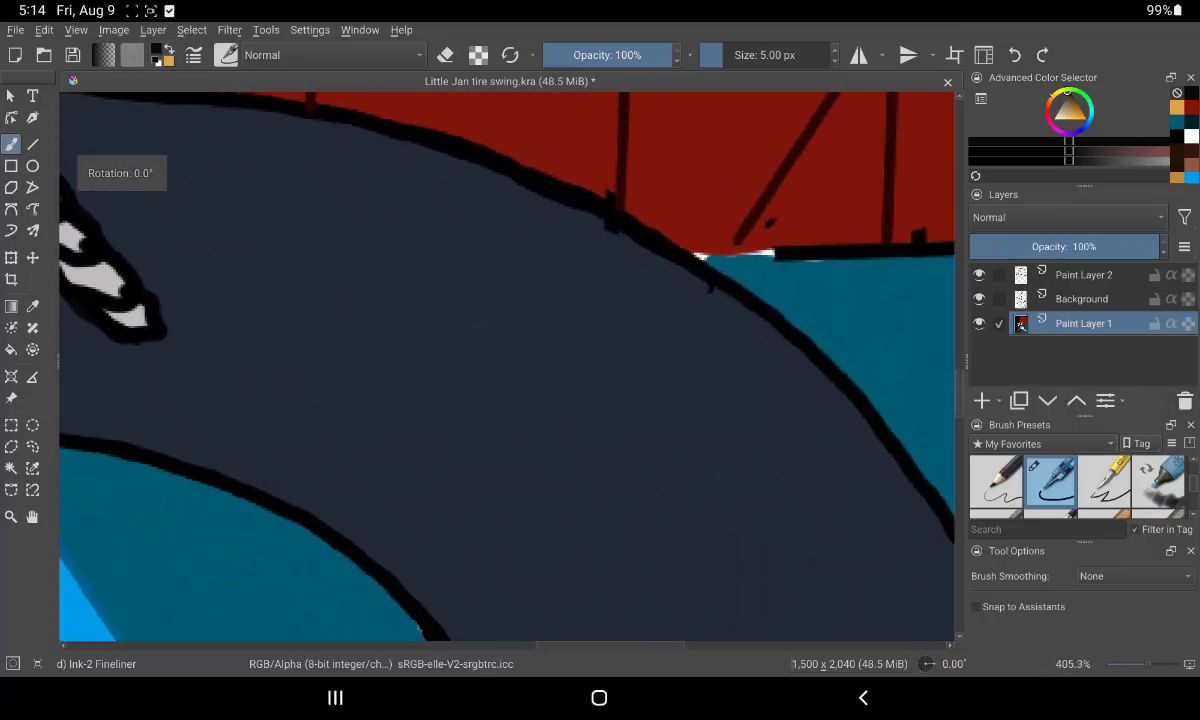
{"action": "mouse_move", "coordinate": [760, 506]}
{"action": "left_mouse_down"}
{"action": "mouse_move", "coordinate": [876, 302]}
{"action": "mouse_move", "coordinate": [803, 514]}
{"action": "left_mouse_up"}
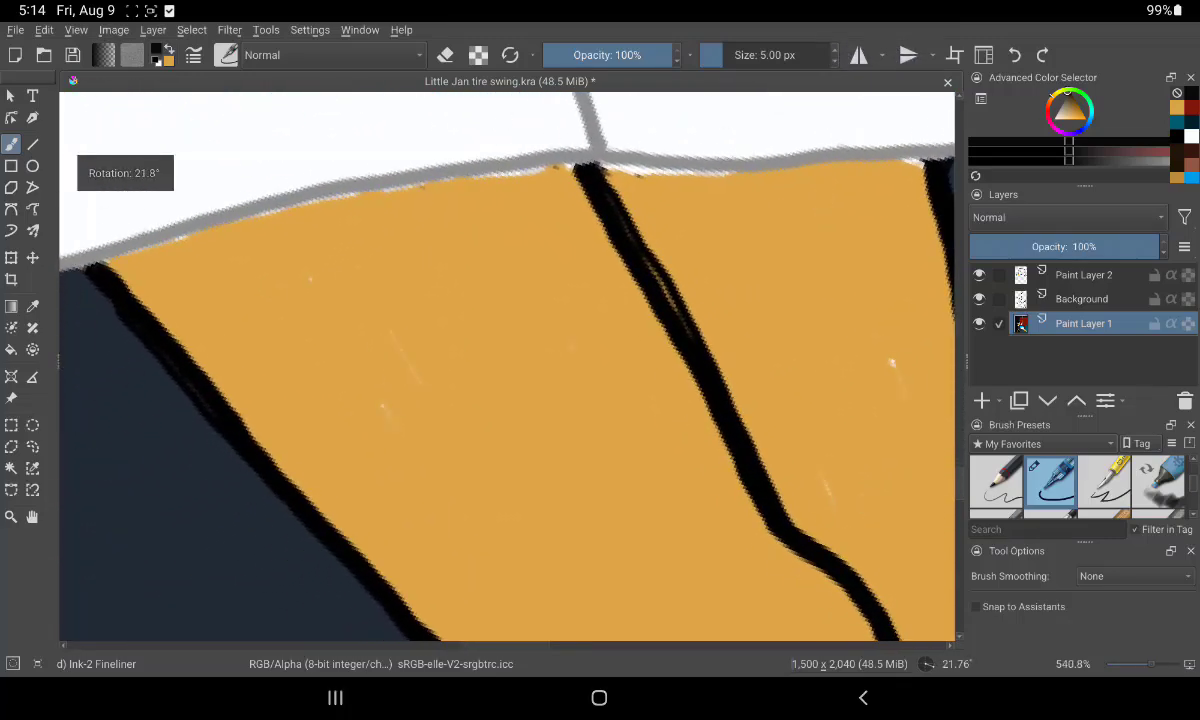
Paint the orange skin colour along the leg's top edge under the skirt
{"action": "left_click", "coordinate": [182, 236], "text": "ctrl"}
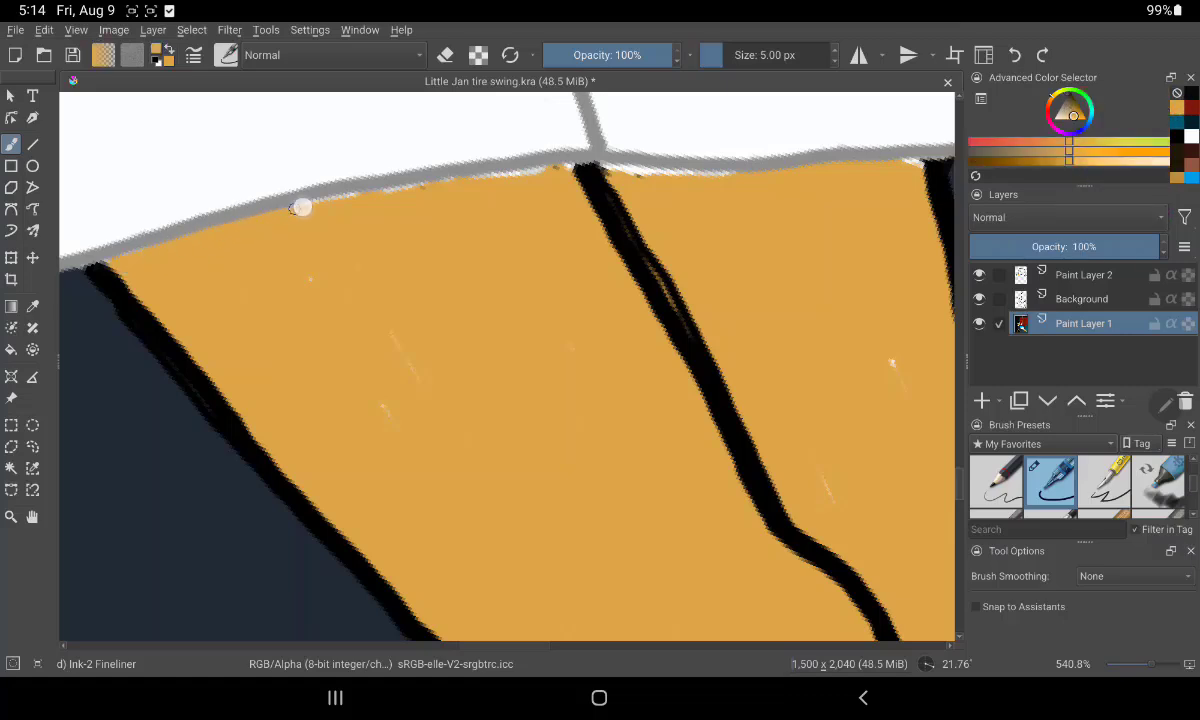
{"action": "left_click_drag", "start_coordinate": [397, 196], "coordinate": [632, 167]}
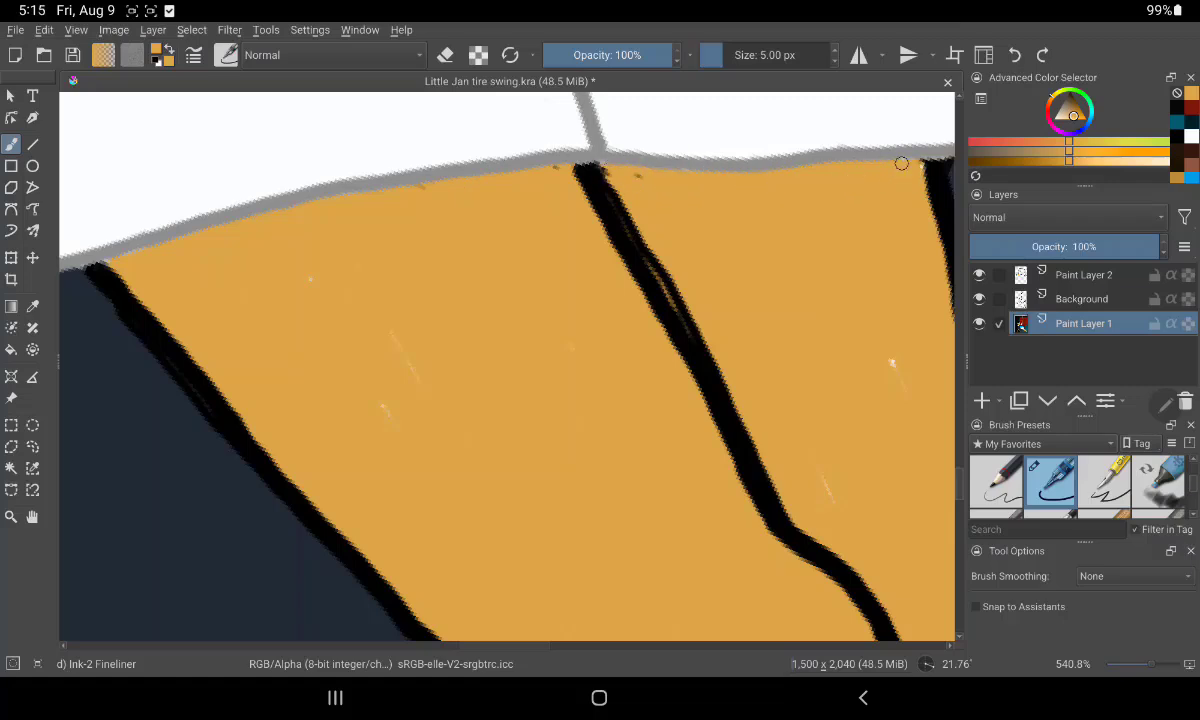
{"action": "left_click_drag", "start_coordinate": [901, 163], "coordinate": [766, 344]}
{"action": "mouse_move", "coordinate": [889, 279]}
{"action": "left_mouse_down"}
{"action": "mouse_move", "coordinate": [734, 345]}
{"action": "mouse_move", "coordinate": [754, 458]}
{"action": "mouse_move", "coordinate": [683, 449]}
{"action": "mouse_move", "coordinate": [657, 531]}
{"action": "left_mouse_up"}
Sample the dark brown outline colour and make Paint Layer 2 active
{"action": "key", "text": "p"}
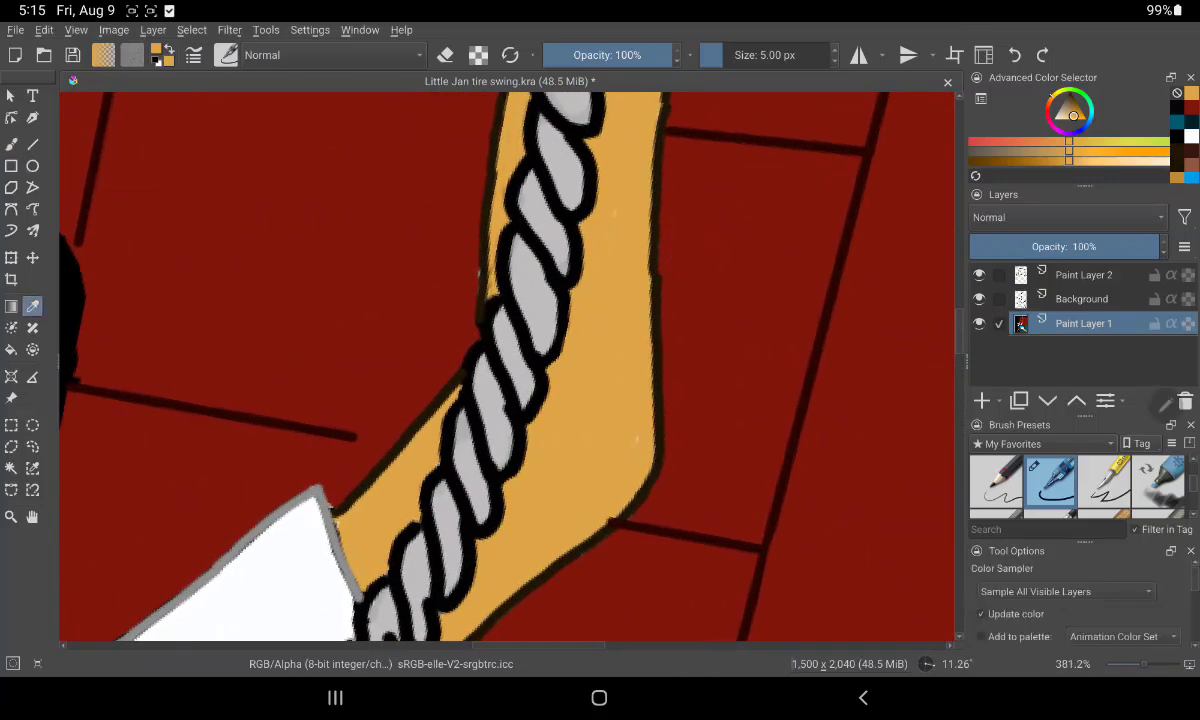
{"action": "left_click", "coordinate": [407, 436]}
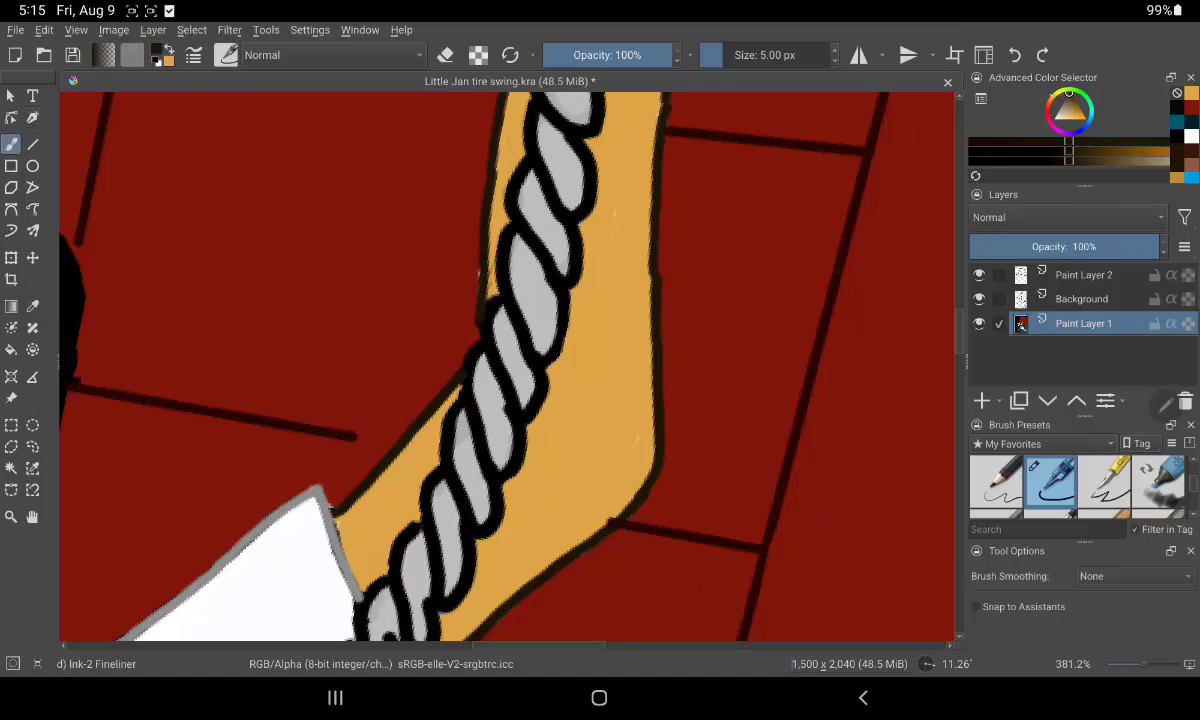
{"action": "mouse_move", "coordinate": [632, 345]}
{"action": "left_mouse_down"}
{"action": "mouse_move", "coordinate": [572, 582]}
{"action": "mouse_move", "coordinate": [722, 276]}
{"action": "mouse_move", "coordinate": [694, 266]}
{"action": "left_mouse_up"}
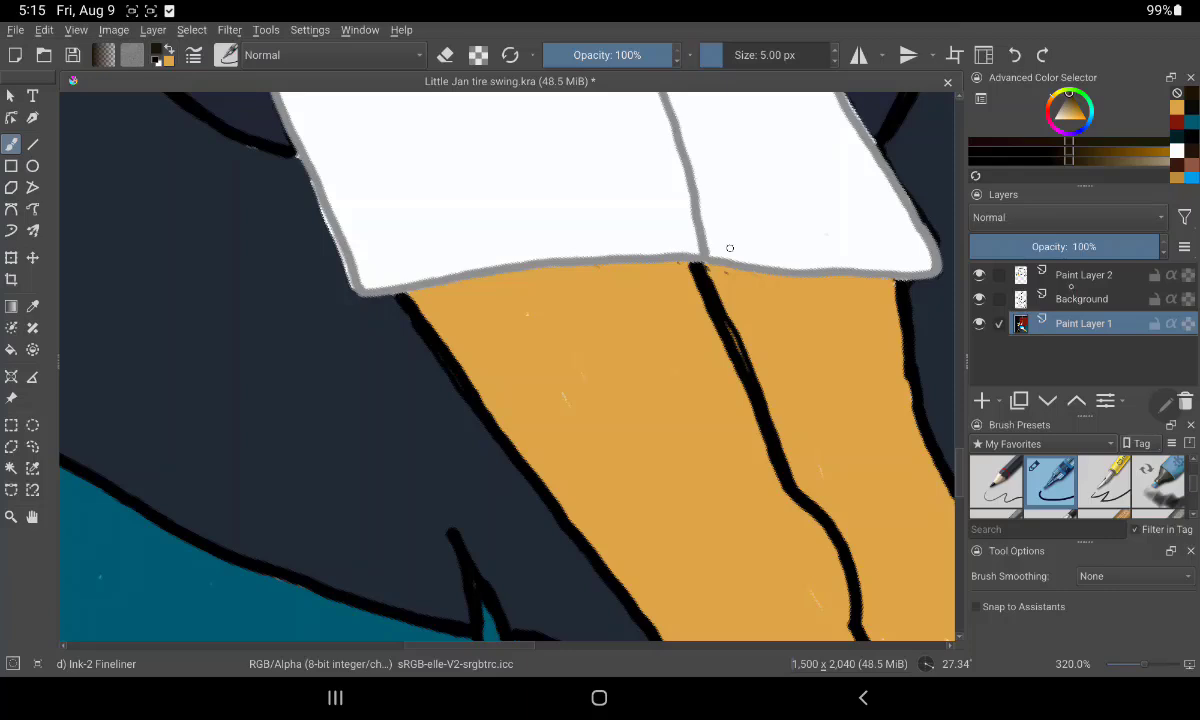
{"action": "left_click", "coordinate": [1083, 274]}
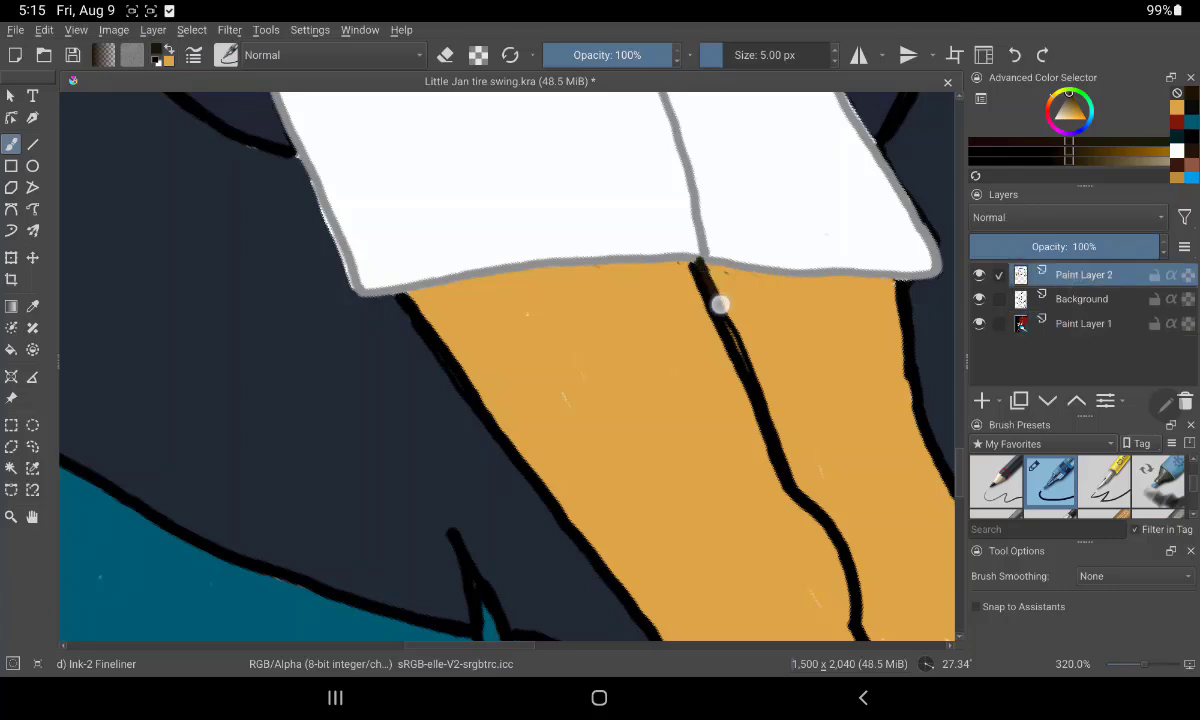
Retrace the leg's diagonal black outline more thickly and smoothly down the leg
{"action": "scroll", "coordinate": [656, 297], "scroll_direction": "up", "scroll_amount": 5}
{"action": "scroll", "coordinate": [656, 297], "scroll_direction": "up", "scroll_amount": 2}
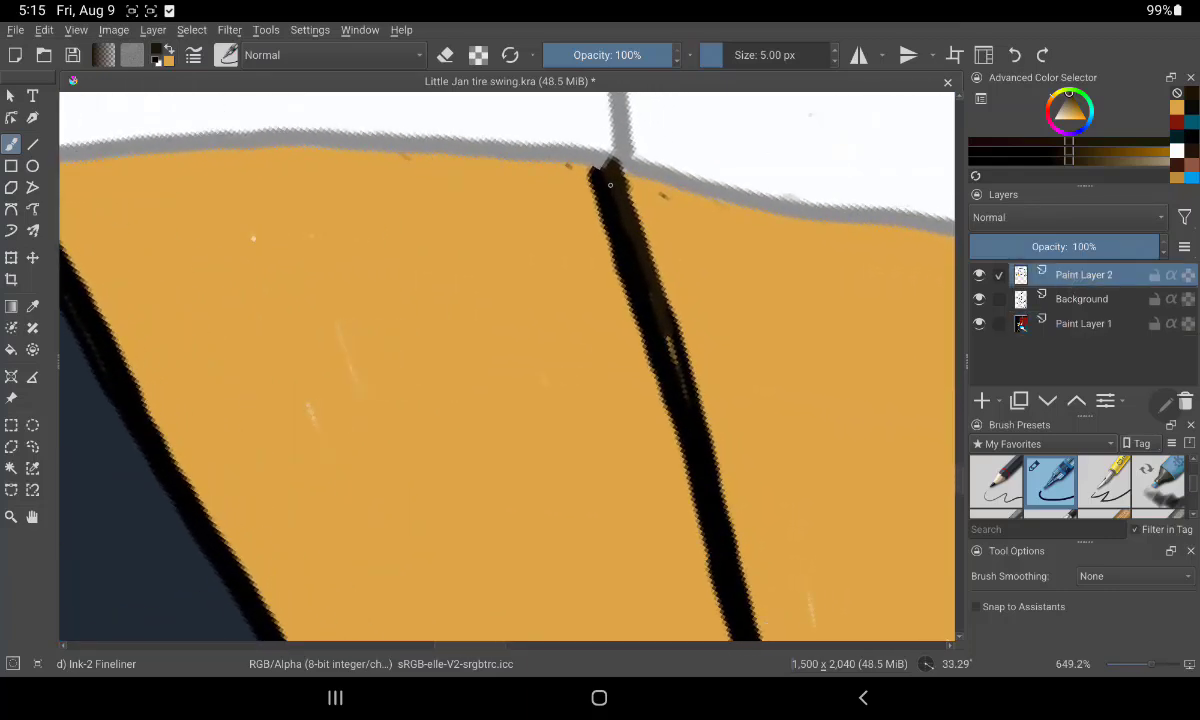
{"action": "left_click_drag", "start_coordinate": [656, 297], "coordinate": [747, 630]}
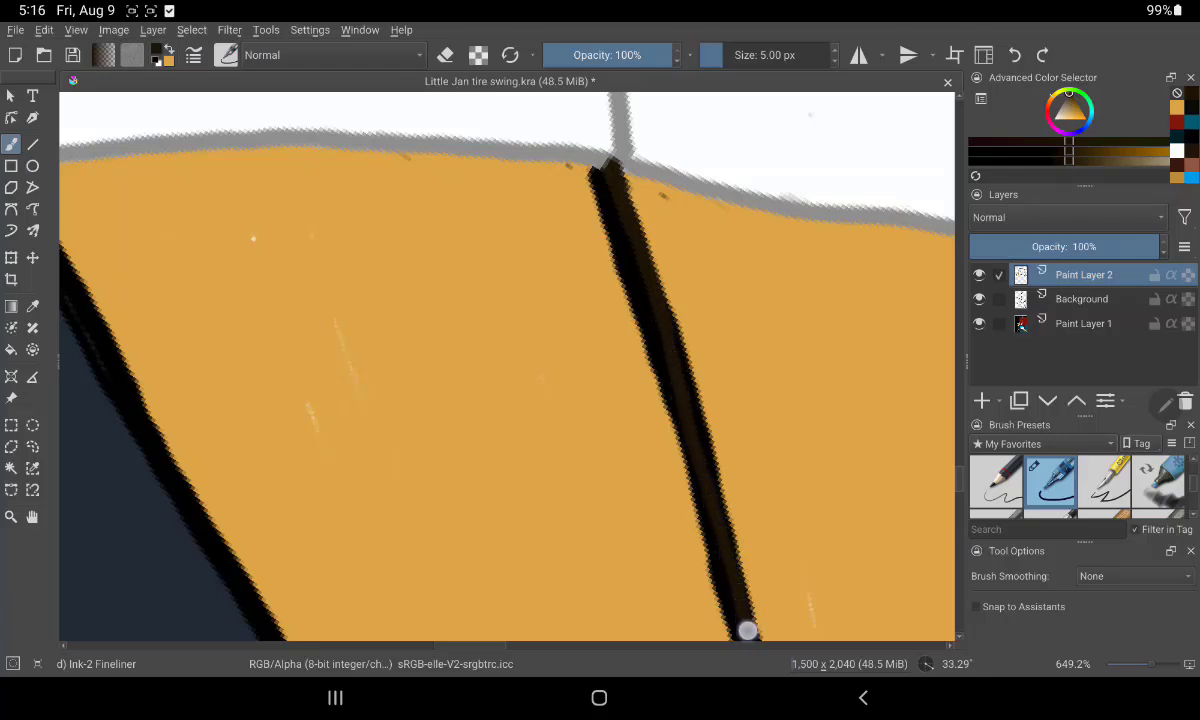
{"action": "left_click_drag", "start_coordinate": [837, 377], "coordinate": [867, 277]}
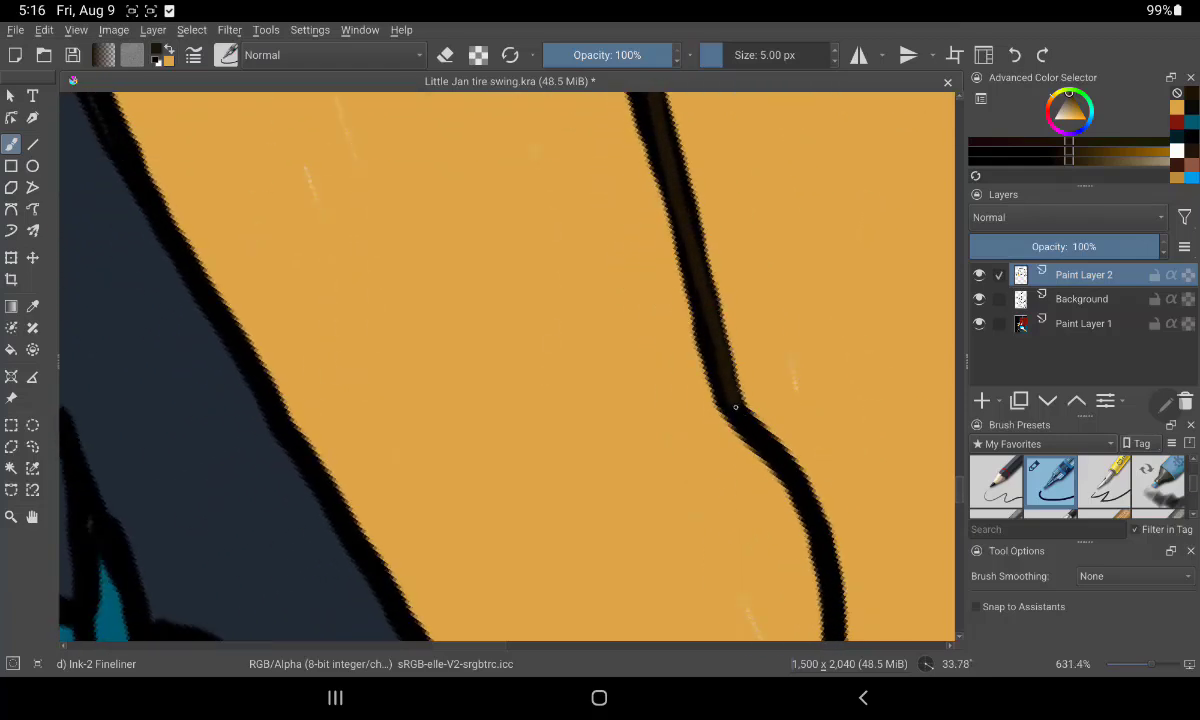
{"action": "mouse_move", "coordinate": [786, 466]}
{"action": "left_mouse_down"}
{"action": "mouse_move", "coordinate": [825, 552]}
{"action": "mouse_move", "coordinate": [833, 638]}
{"action": "left_mouse_up"}
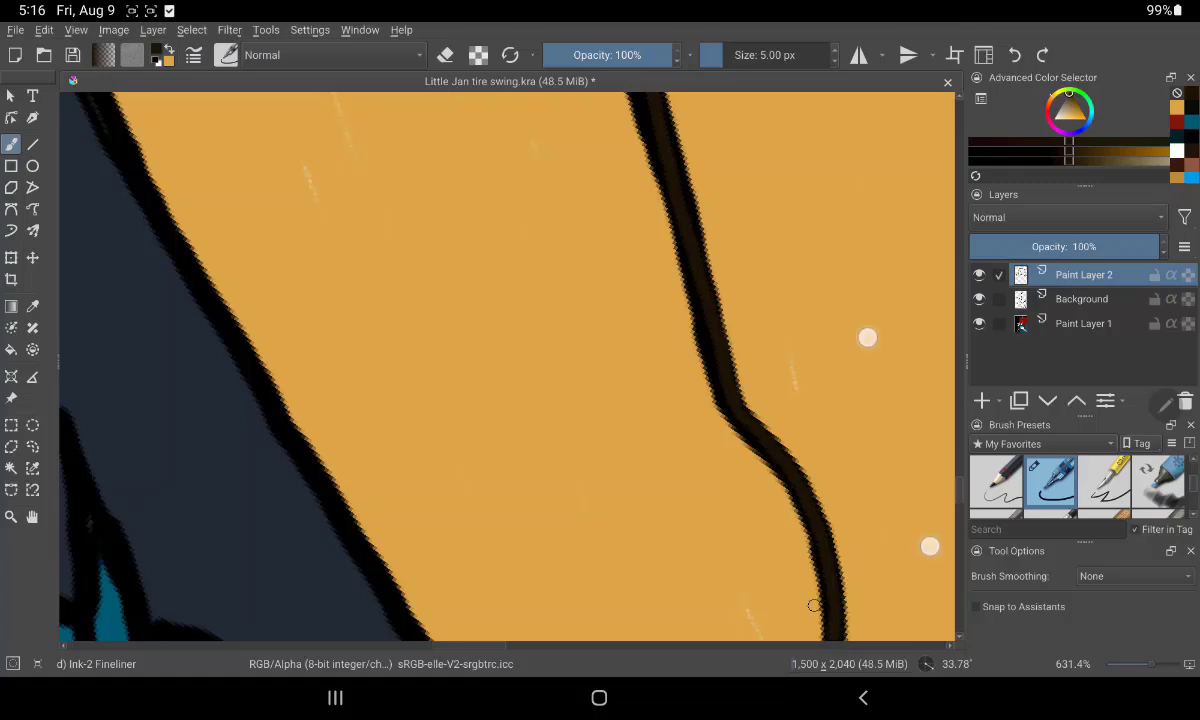
{"action": "left_click_drag", "start_coordinate": [867, 337], "coordinate": [930, 360]}
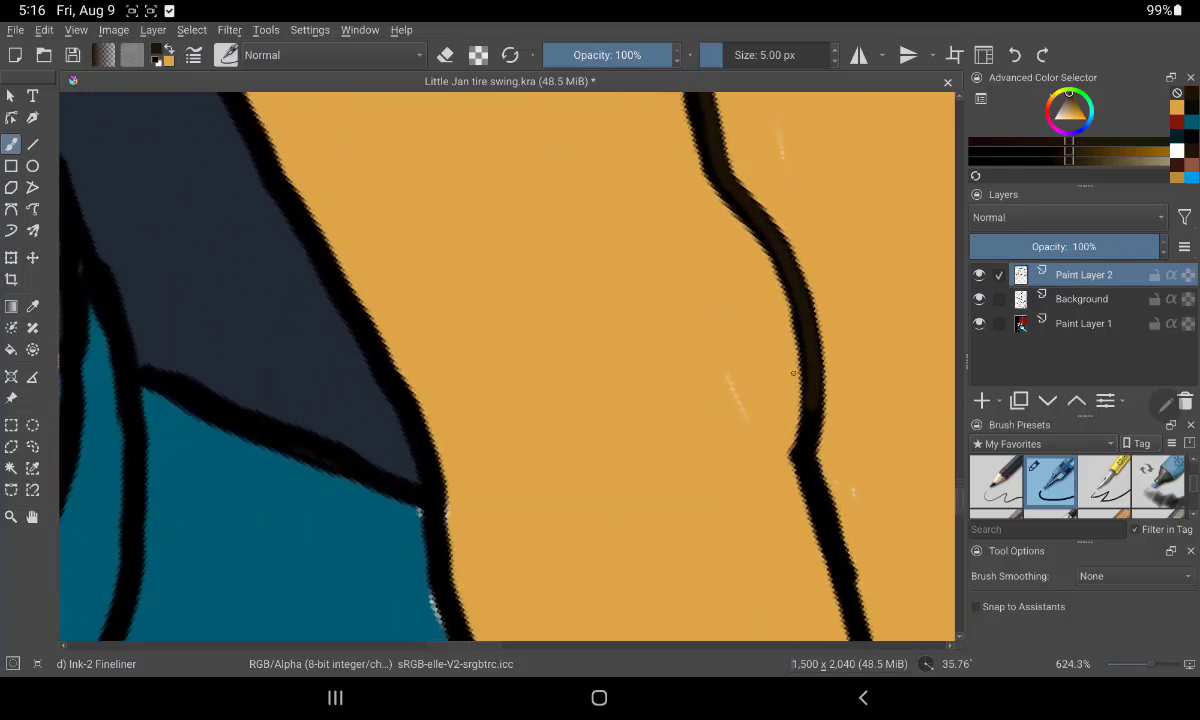
{"action": "mouse_move", "coordinate": [816, 421]}
{"action": "left_mouse_down"}
{"action": "mouse_move", "coordinate": [822, 508]}
{"action": "mouse_move", "coordinate": [872, 645]}
{"action": "left_mouse_up"}
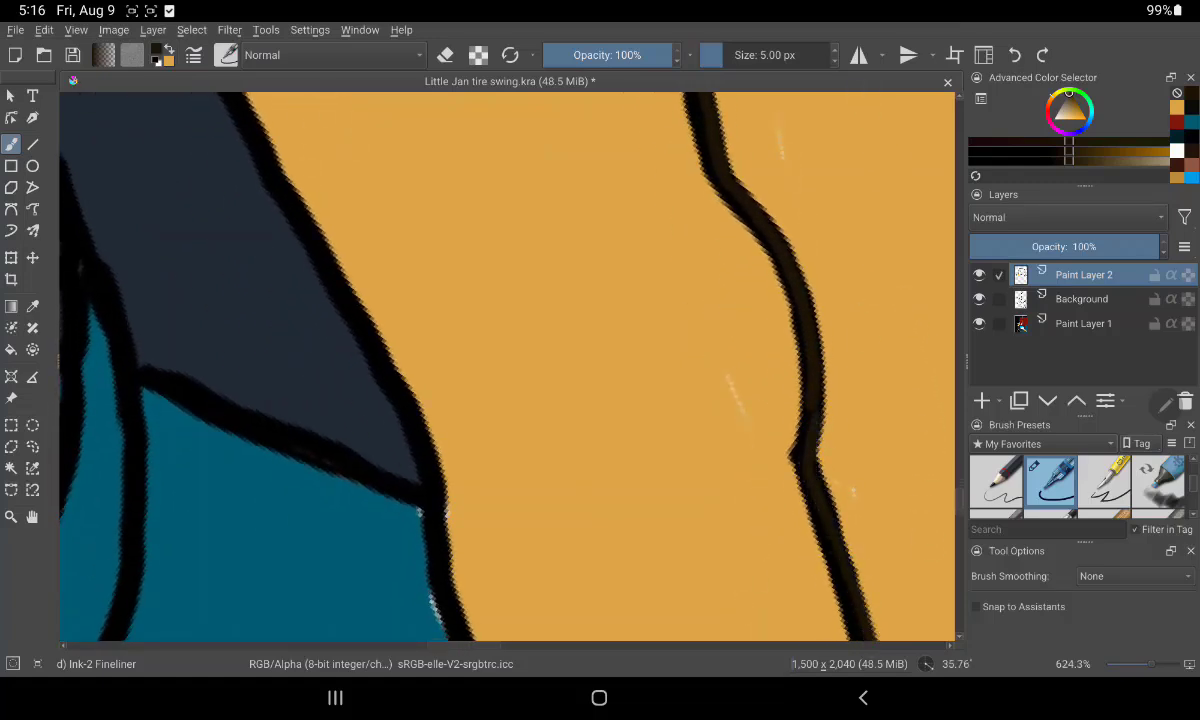
{"action": "mouse_move", "coordinate": [843, 234]}
{"action": "left_mouse_down"}
{"action": "mouse_move", "coordinate": [871, 180]}
{"action": "mouse_move", "coordinate": [809, 265]}
{"action": "left_mouse_up"}
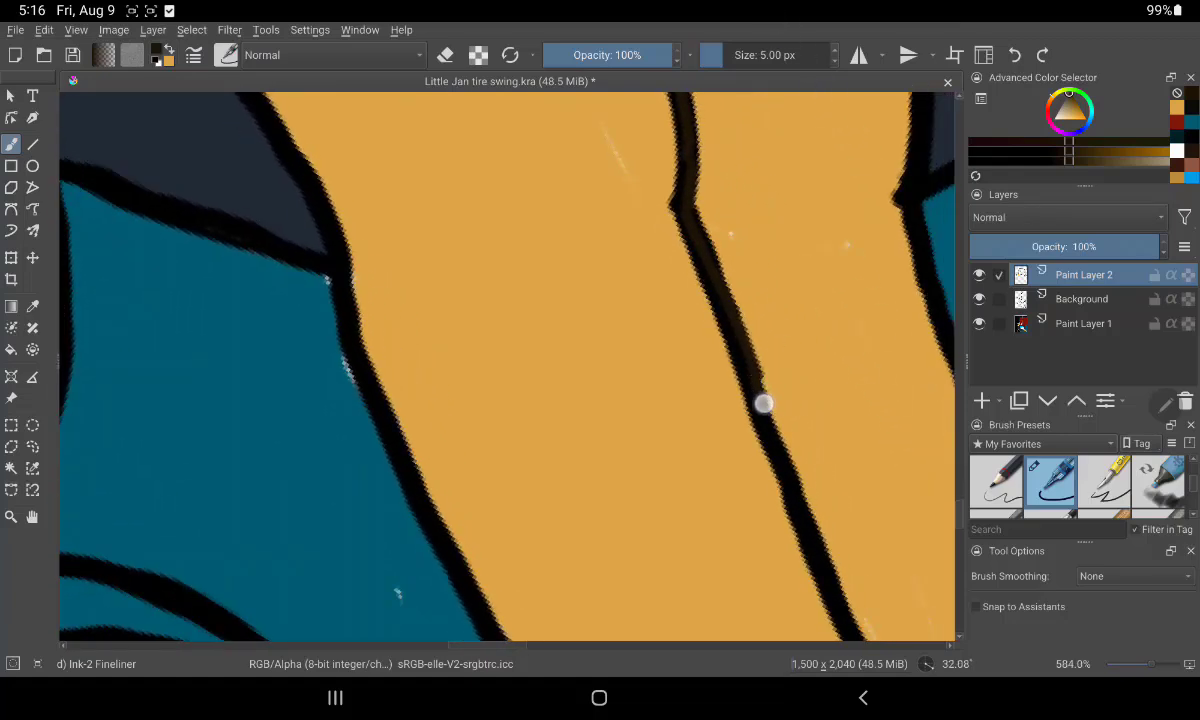
{"action": "left_click_drag", "start_coordinate": [745, 436], "coordinate": [701, 348]}
{"action": "left_click_drag", "start_coordinate": [735, 430], "coordinate": [830, 615]}
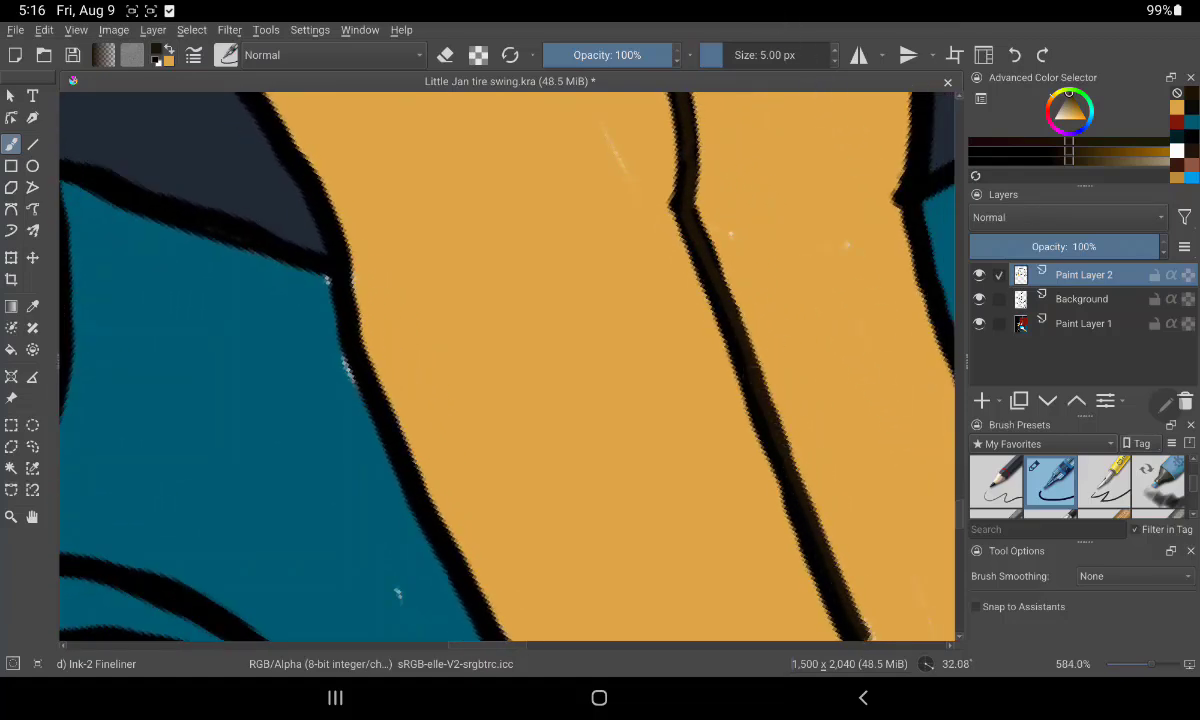
{"action": "left_click_drag", "start_coordinate": [805, 288], "coordinate": [841, 273]}
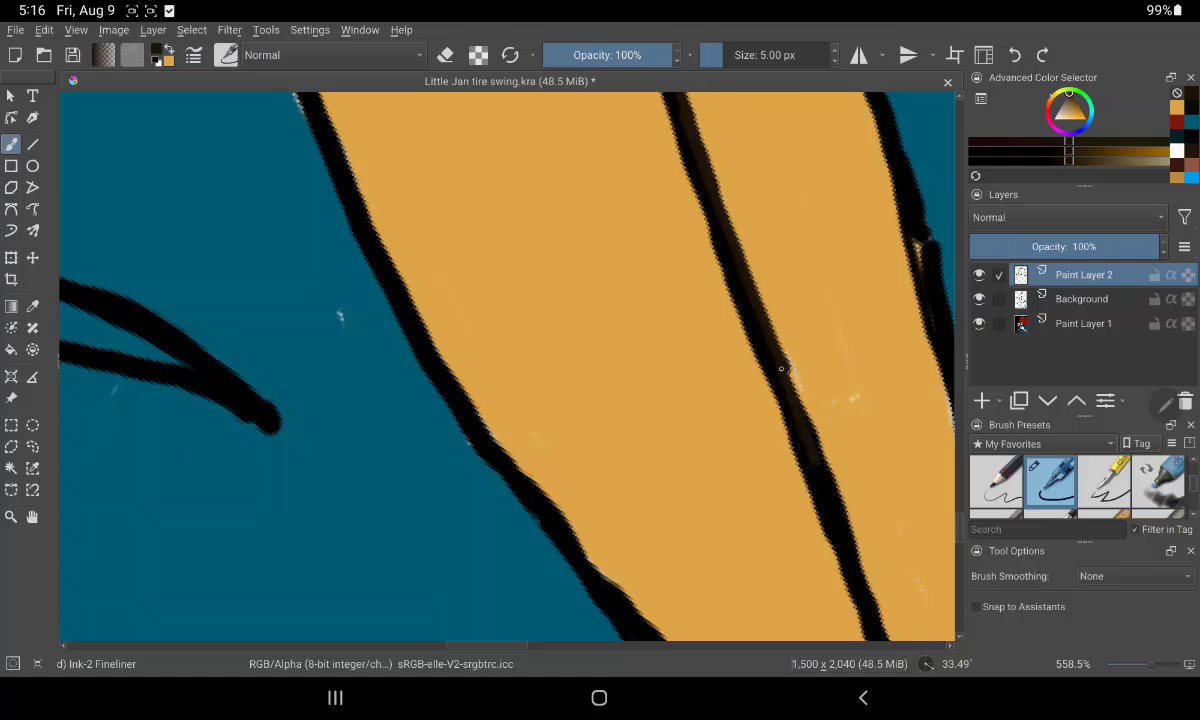
{"action": "left_click_drag", "start_coordinate": [781, 369], "coordinate": [878, 627]}
{"action": "left_click_drag", "start_coordinate": [857, 442], "coordinate": [830, 230]}
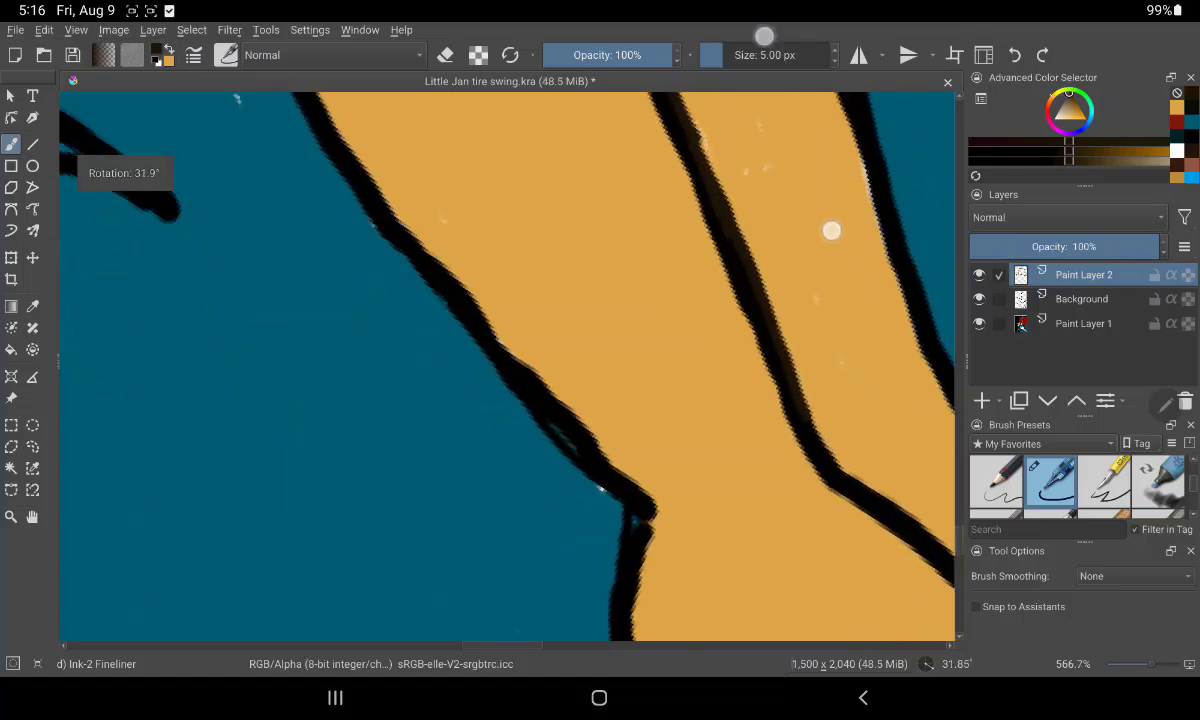
{"action": "left_click_drag", "start_coordinate": [838, 484], "coordinate": [908, 554]}
{"action": "left_click_drag", "start_coordinate": [852, 343], "coordinate": [700, 300]}
Thicken the leg's black outline from below the skirt downward
{"action": "left_click_drag", "start_coordinate": [640, 330], "coordinate": [608, 372]}
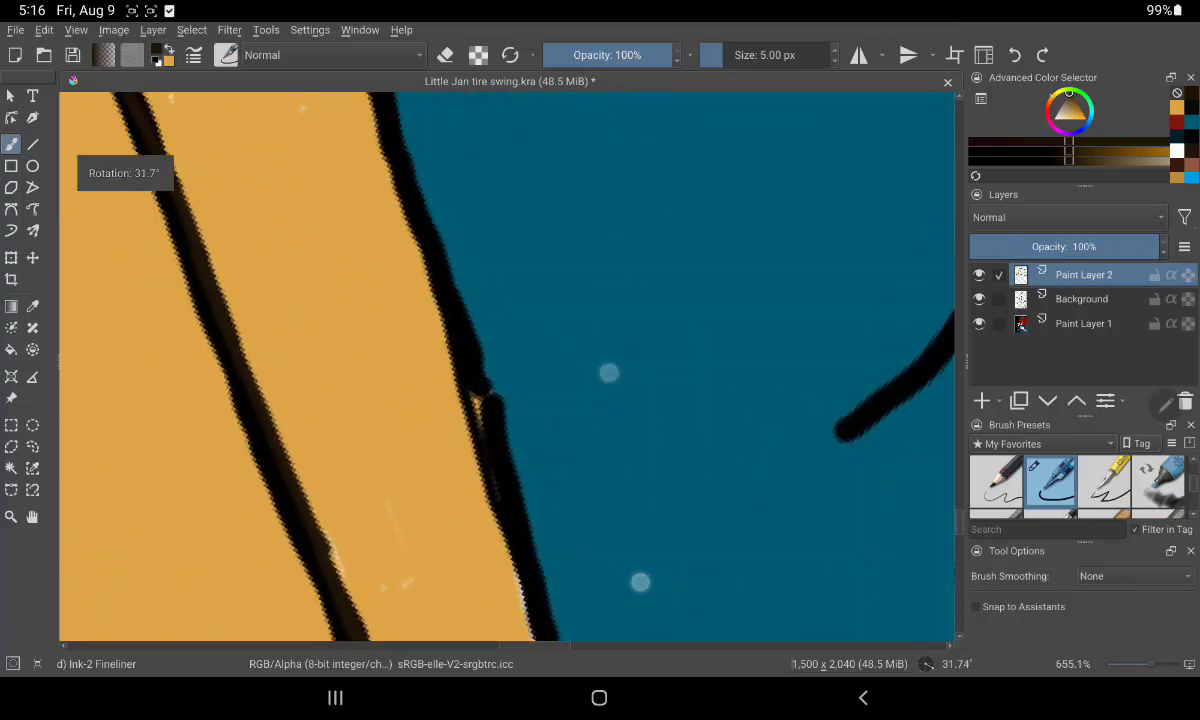
{"action": "mouse_move", "coordinate": [656, 415]}
{"action": "left_mouse_down"}
{"action": "mouse_move", "coordinate": [603, 399]}
{"action": "mouse_move", "coordinate": [618, 236]}
{"action": "left_mouse_up"}
{"action": "left_click_drag", "start_coordinate": [644, 477], "coordinate": [619, 434]}
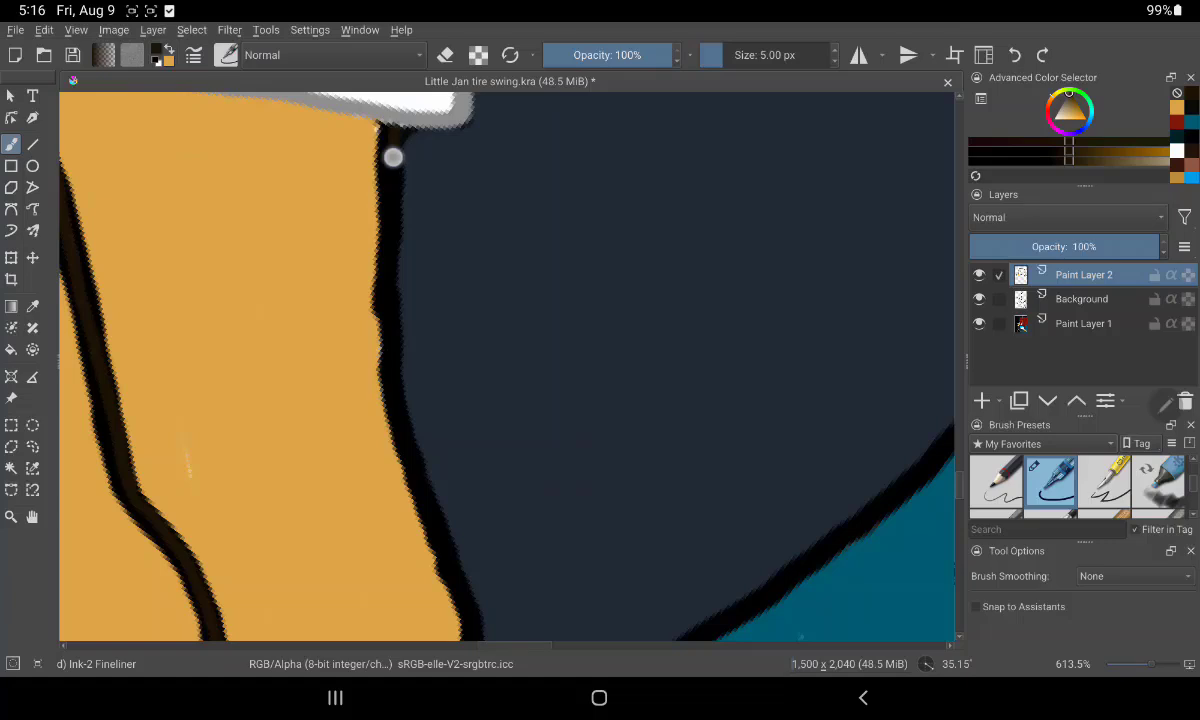
{"action": "mouse_move", "coordinate": [393, 157]}
{"action": "left_mouse_down"}
{"action": "mouse_move", "coordinate": [402, 386]}
{"action": "mouse_move", "coordinate": [474, 616]}
{"action": "left_mouse_up"}
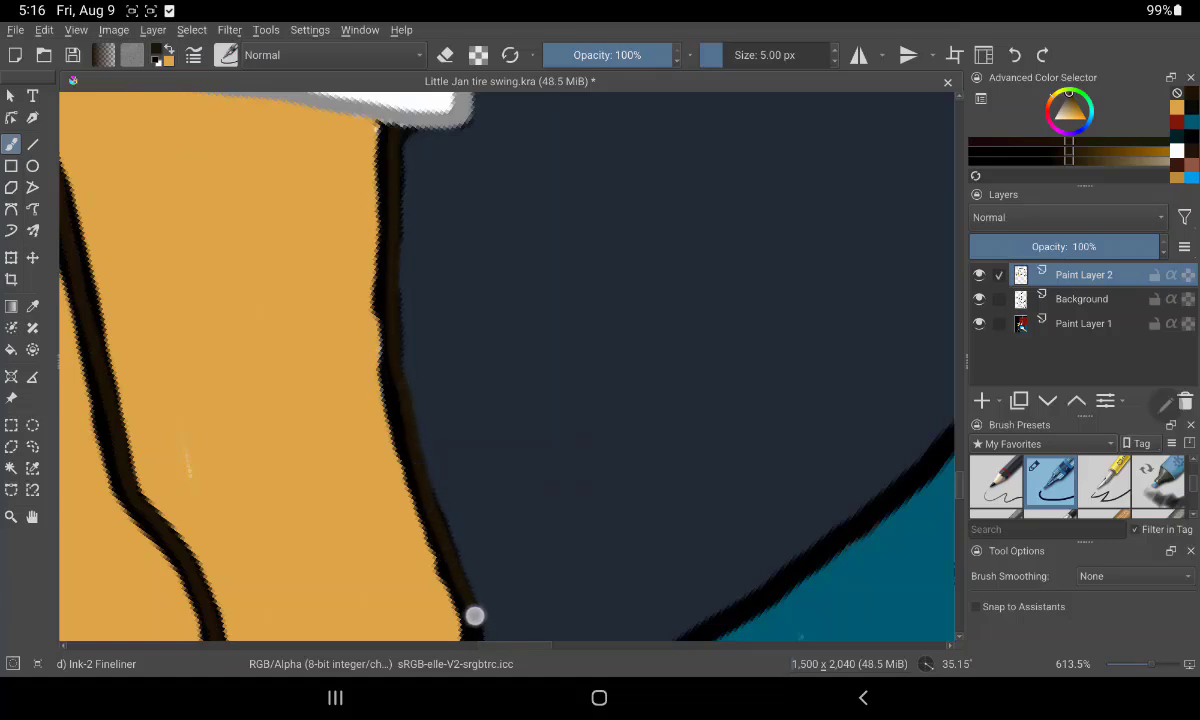
{"action": "left_click_drag", "start_coordinate": [600, 380], "coordinate": [560, 400]}
{"action": "mouse_move", "coordinate": [522, 300]}
{"action": "left_mouse_down"}
{"action": "mouse_move", "coordinate": [544, 399]}
{"action": "mouse_move", "coordinate": [530, 527]}
{"action": "mouse_move", "coordinate": [556, 640]}
{"action": "left_mouse_up"}
{"action": "left_click_drag", "start_coordinate": [632, 372], "coordinate": [588, 280]}
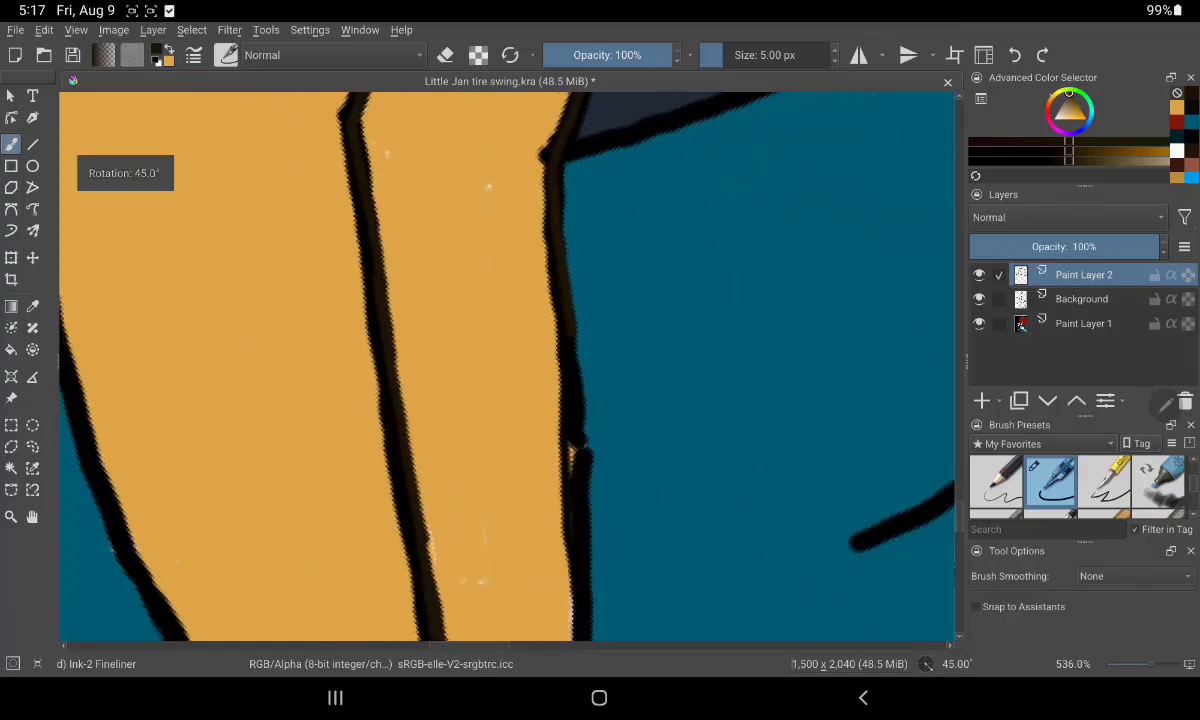
{"action": "left_click_drag", "start_coordinate": [568, 335], "coordinate": [589, 618]}
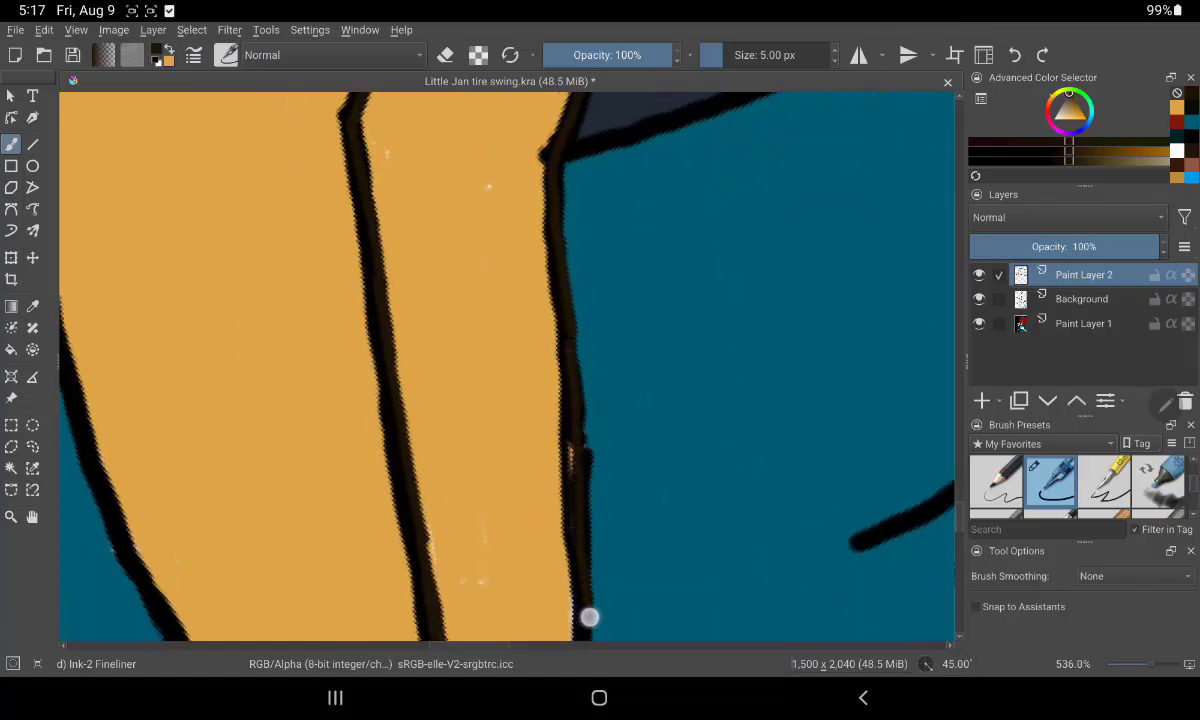
{"action": "left_click_drag", "start_coordinate": [790, 330], "coordinate": [810, 300]}
Ink the right and middle leg outlines and close the gap between the shape tips
{"action": "left_click_drag", "start_coordinate": [626, 392], "coordinate": [649, 607]}
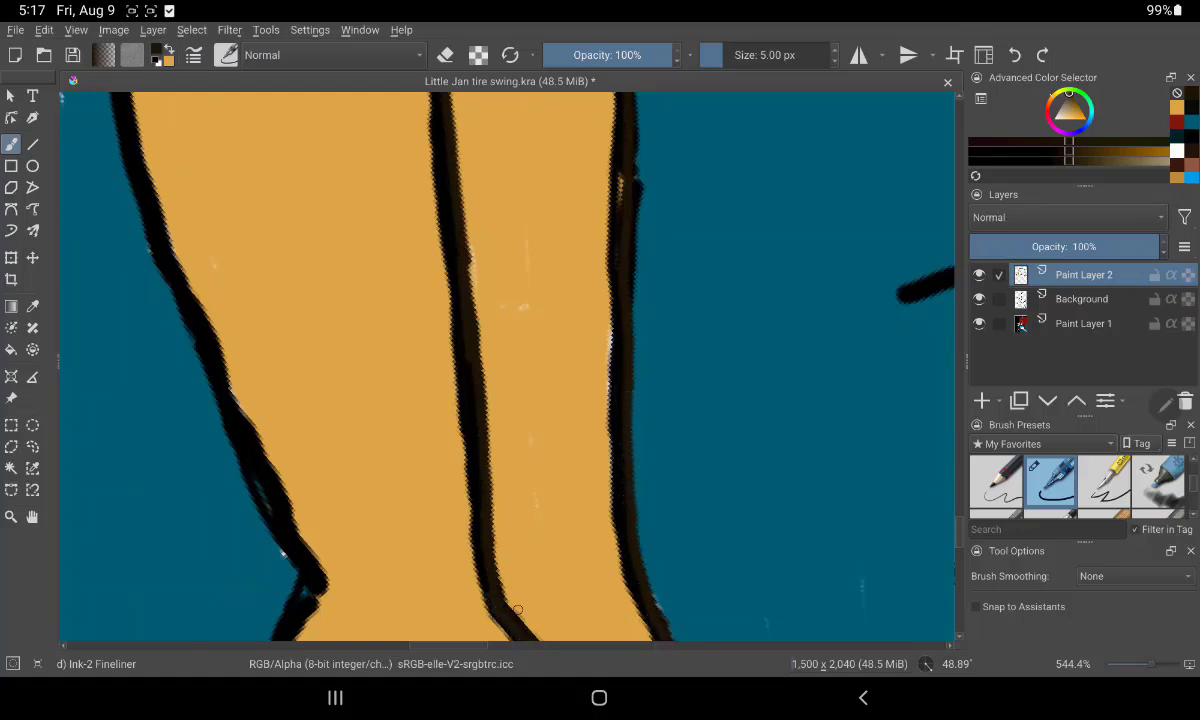
{"action": "left_click_drag", "start_coordinate": [740, 330], "coordinate": [765, 291]}
{"action": "left_click_drag", "start_coordinate": [519, 455], "coordinate": [651, 643]}
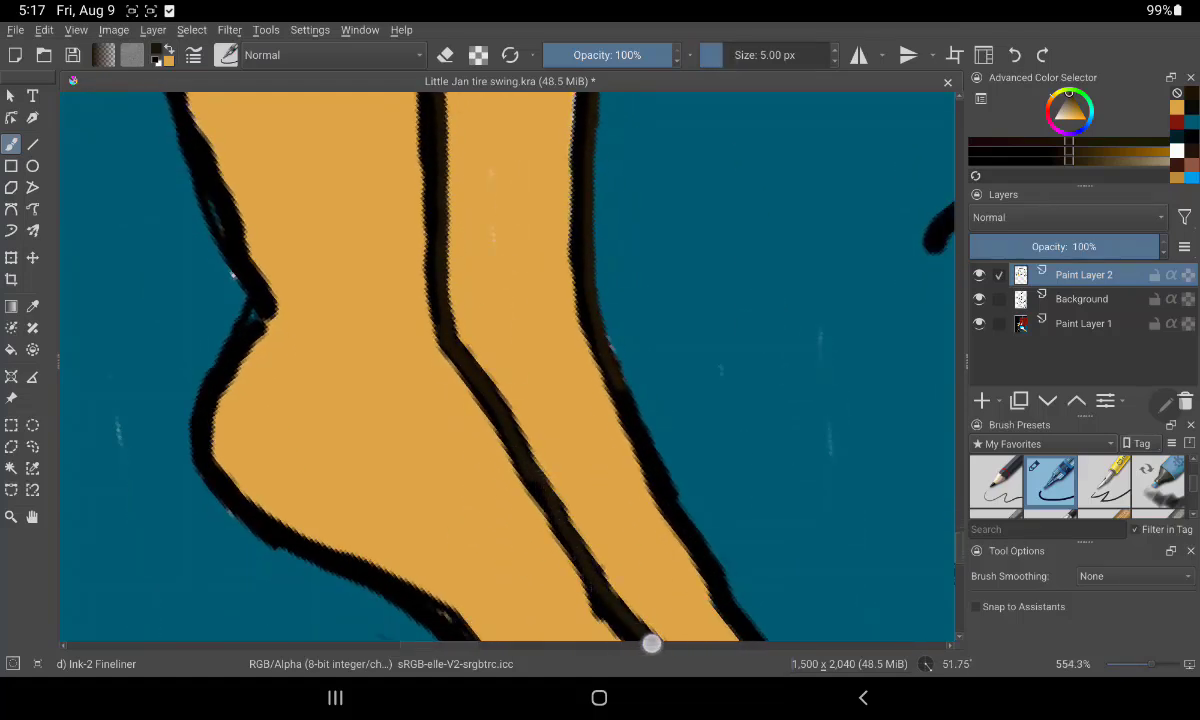
{"action": "left_click_drag", "start_coordinate": [616, 374], "coordinate": [740, 615]}
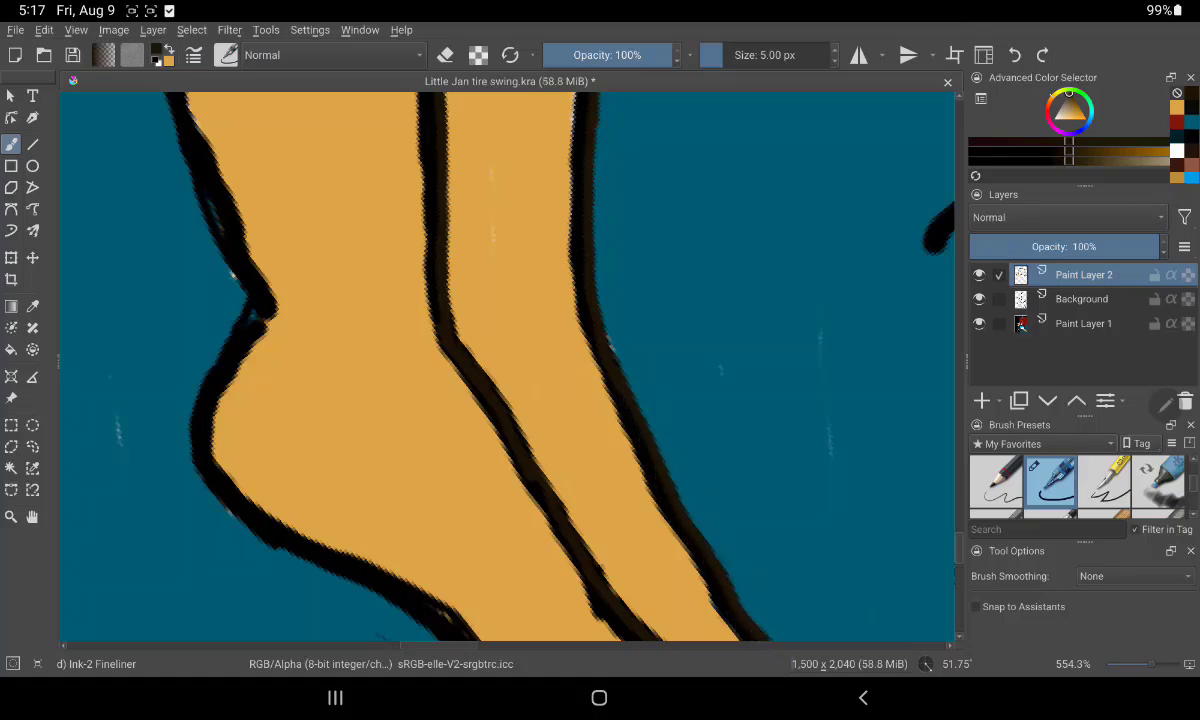
{"action": "left_click_drag", "start_coordinate": [500, 560], "coordinate": [470, 230]}
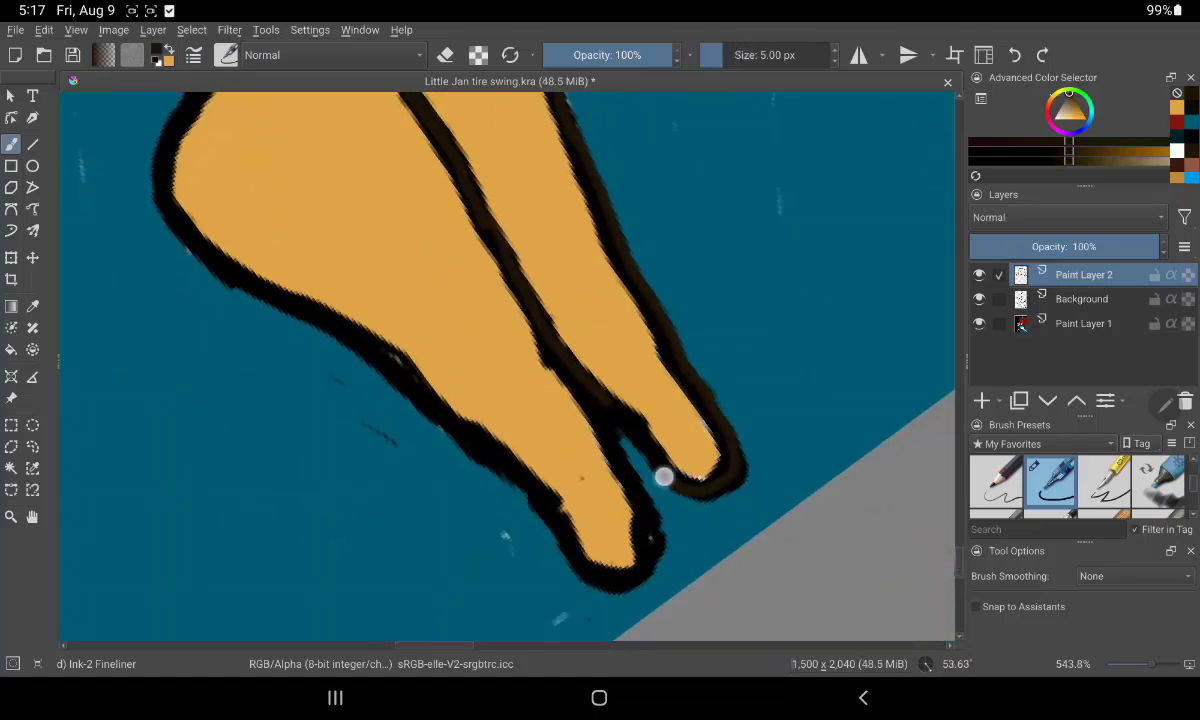
{"action": "mouse_move", "coordinate": [552, 348]}
{"action": "left_mouse_down"}
{"action": "mouse_move", "coordinate": [632, 498]}
{"action": "mouse_move", "coordinate": [617, 581]}
{"action": "mouse_move", "coordinate": [447, 428]}
{"action": "mouse_move", "coordinate": [387, 329]}
{"action": "left_mouse_up"}
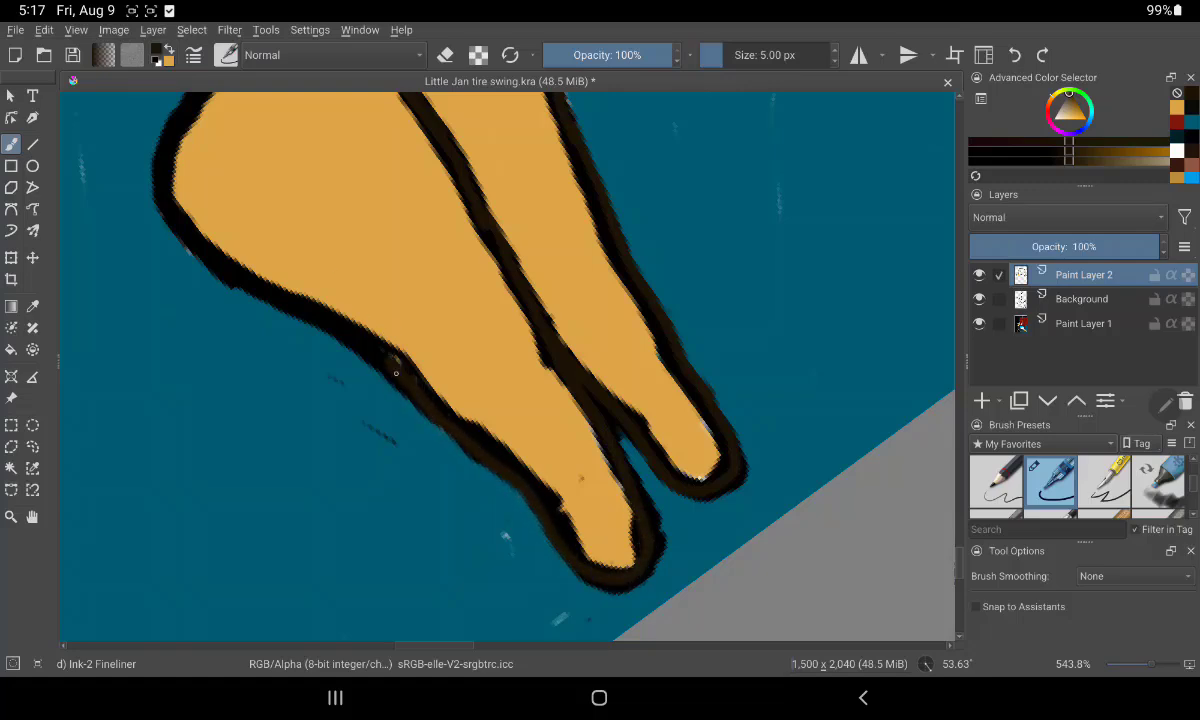
{"action": "mouse_move", "coordinate": [395, 373]}
{"action": "left_mouse_down"}
{"action": "mouse_move", "coordinate": [233, 279]}
{"action": "mouse_move", "coordinate": [177, 220]}
{"action": "mouse_move", "coordinate": [182, 122]}
{"action": "left_mouse_up"}
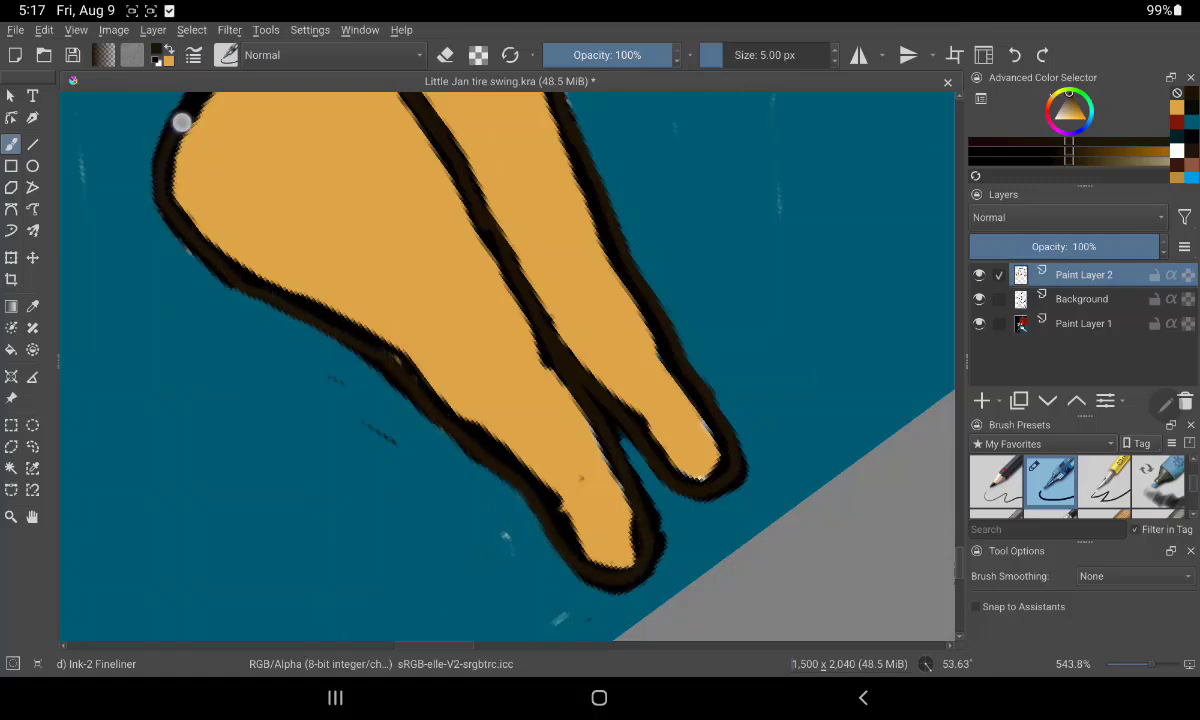
Ink the foot's left outline and carry it up the leg to the skirt
{"action": "scroll", "coordinate": [508, 366], "scroll_direction": "down", "scroll_amount": 1}
{"action": "mouse_move", "coordinate": [279, 345]}
{"action": "left_mouse_down"}
{"action": "mouse_move", "coordinate": [308, 277]}
{"action": "mouse_move", "coordinate": [188, 102]}
{"action": "left_mouse_up"}
{"action": "scroll", "coordinate": [432, 312], "scroll_direction": "down", "scroll_amount": 1}
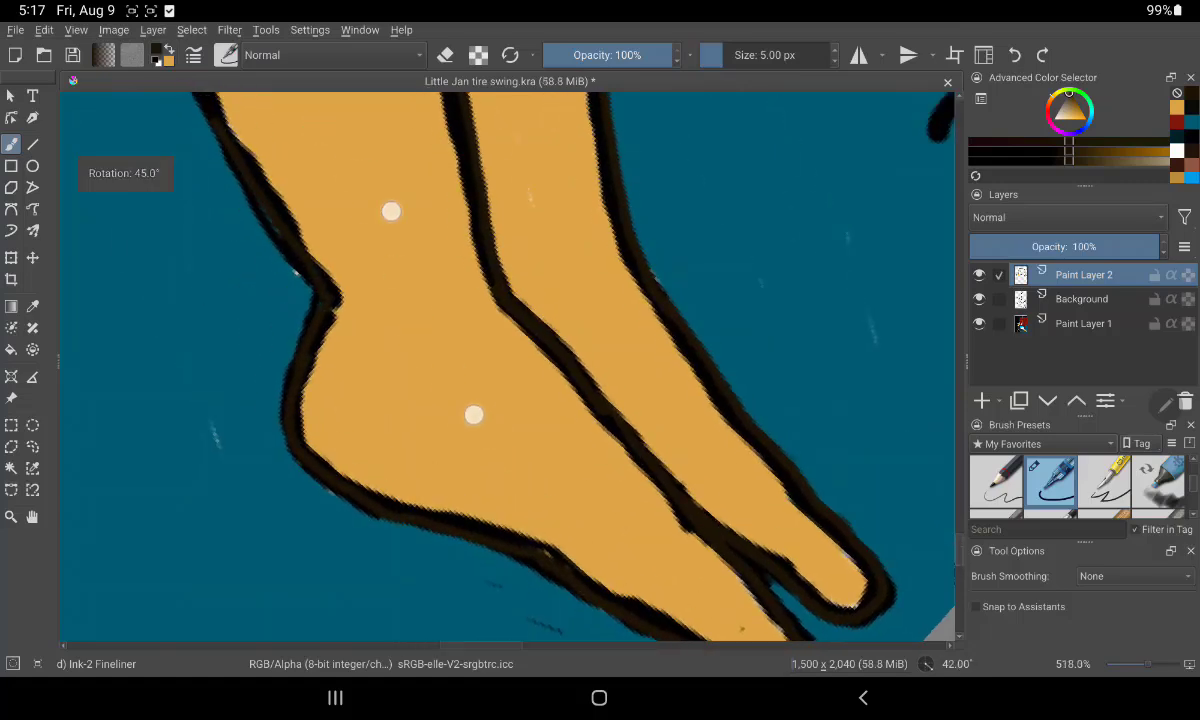
{"action": "left_click_drag", "start_coordinate": [362, 291], "coordinate": [245, 88]}
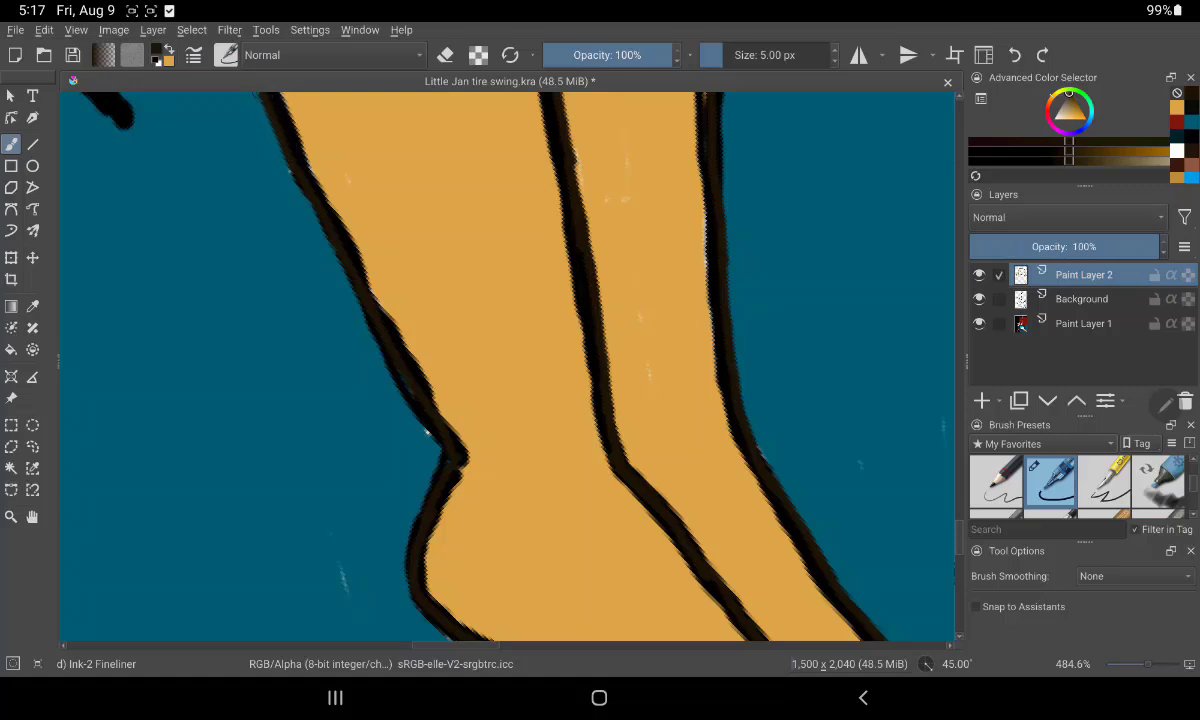
{"action": "scroll", "coordinate": [508, 366], "scroll_direction": "down", "scroll_amount": 1}
{"action": "left_click_drag", "start_coordinate": [410, 364], "coordinate": [330, 84]}
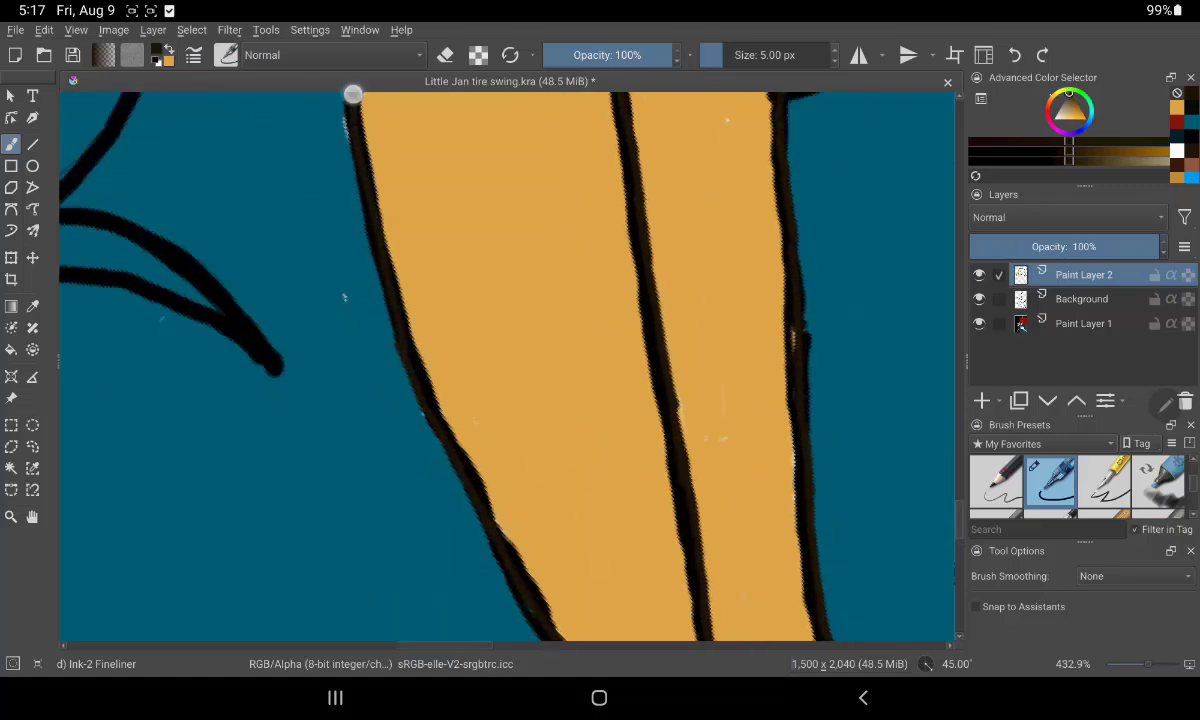
{"action": "scroll", "coordinate": [400, 350], "scroll_direction": "up", "scroll_amount": 2}
{"action": "left_click_drag", "start_coordinate": [394, 284], "coordinate": [340, 88]}
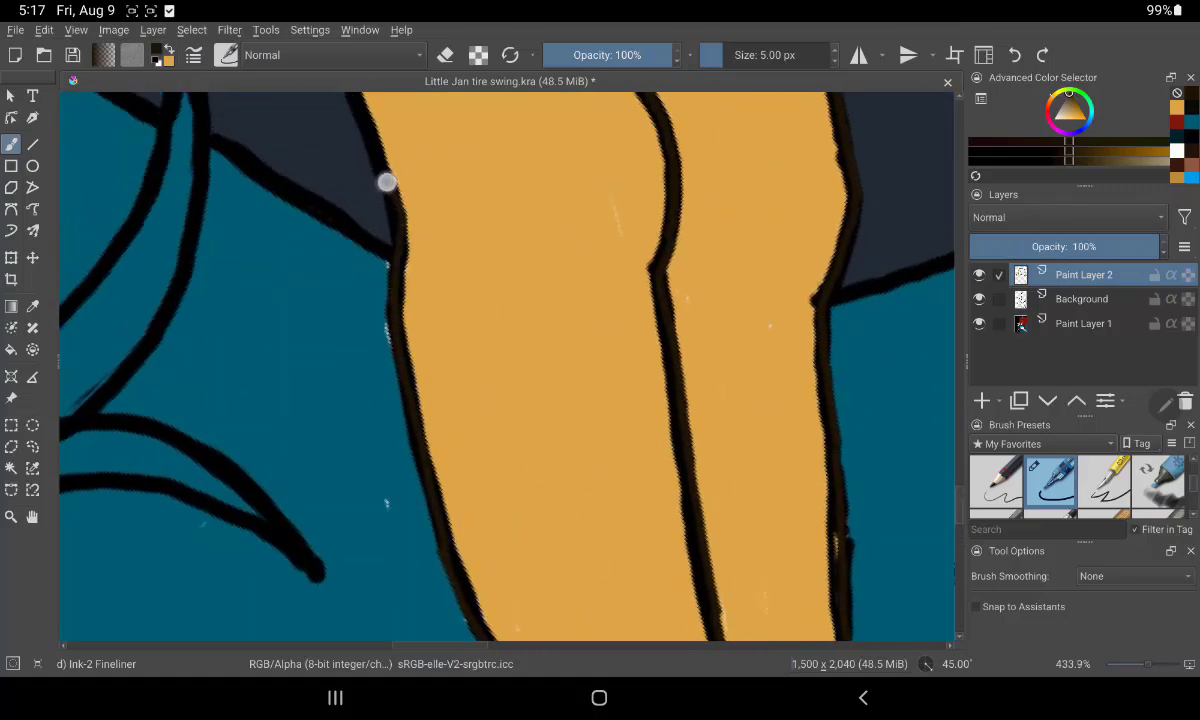
{"action": "scroll", "coordinate": [588, 500], "scroll_direction": "down", "scroll_amount": 1}
{"action": "left_click_drag", "start_coordinate": [400, 284], "coordinate": [340, 88]}
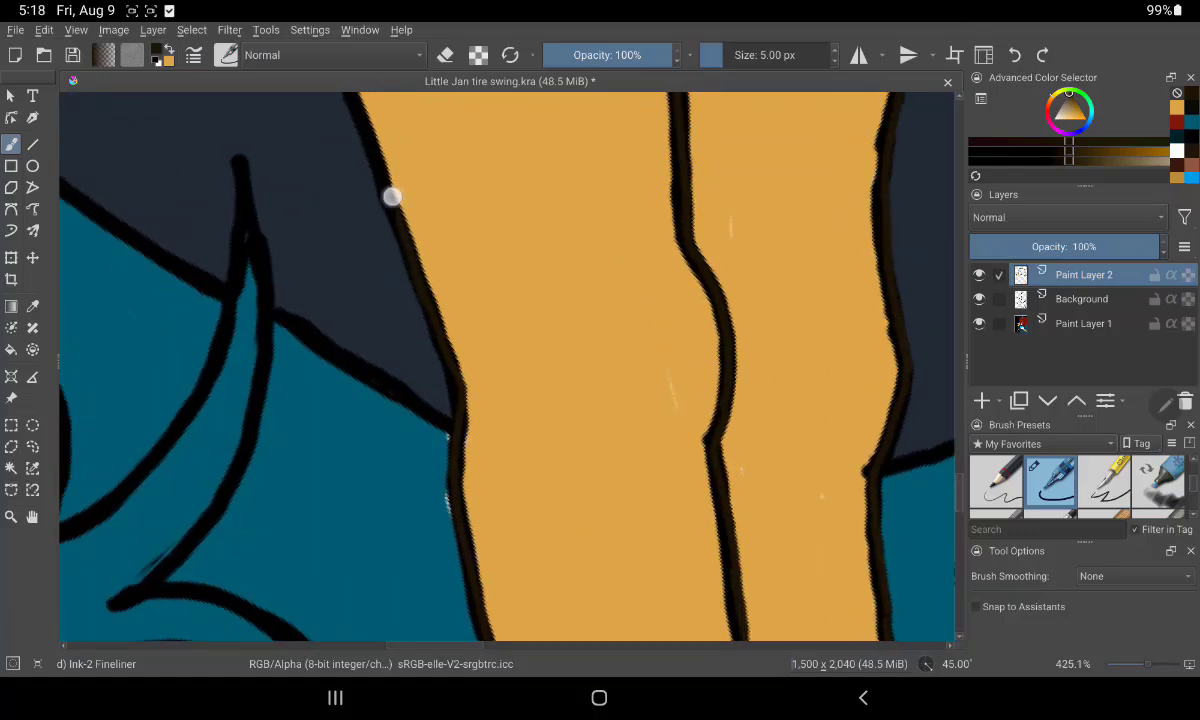
{"action": "scroll", "coordinate": [560, 450], "scroll_direction": "down", "scroll_amount": 1}
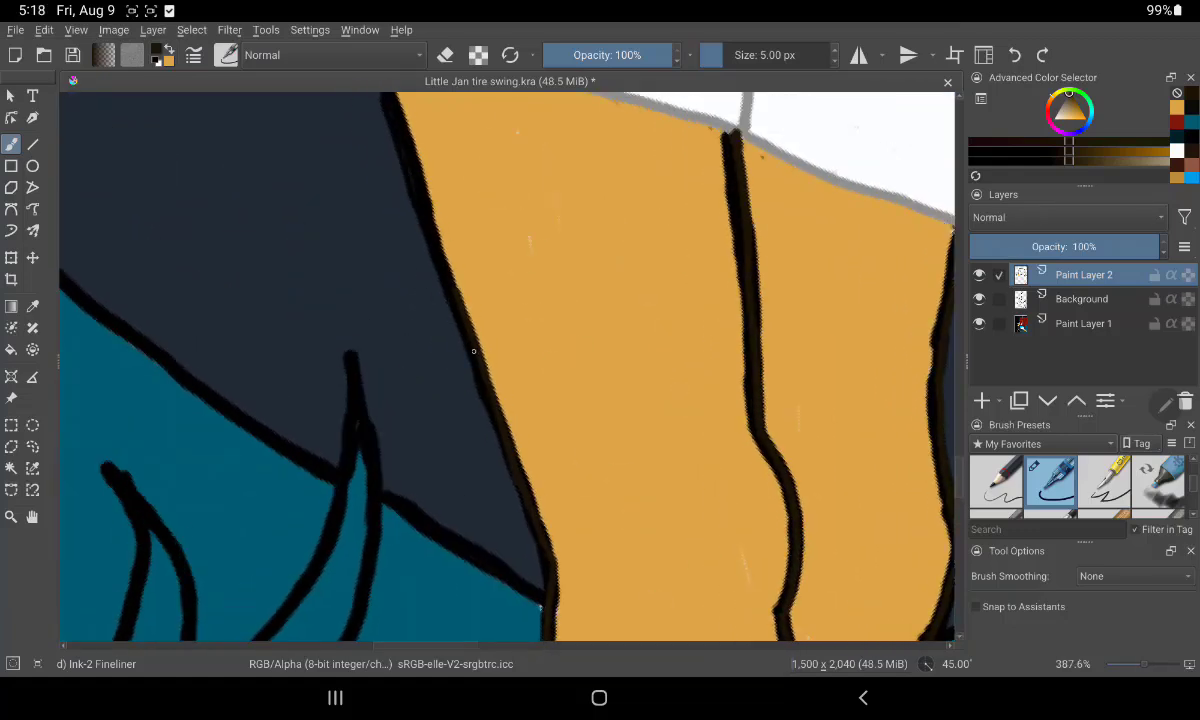
{"action": "left_click_drag", "start_coordinate": [473, 350], "coordinate": [366, 88]}
{"action": "scroll", "coordinate": [560, 400], "scroll_direction": "down", "scroll_amount": 1}
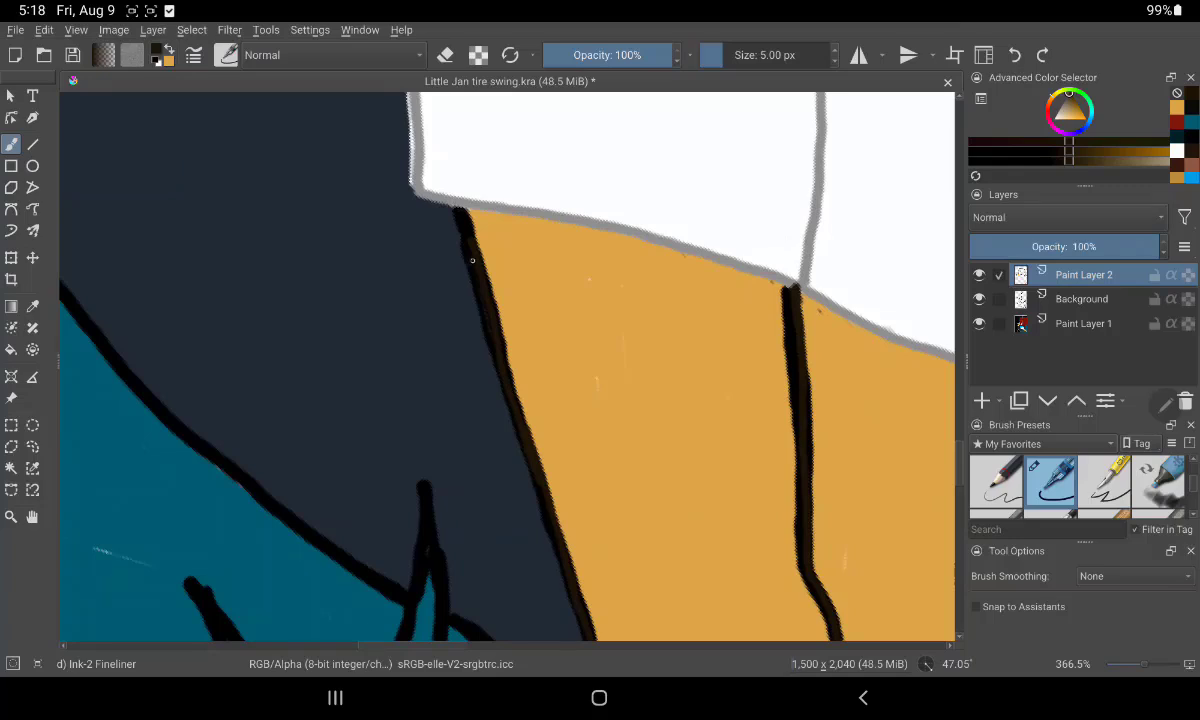
{"action": "left_click", "coordinate": [1081, 298]}
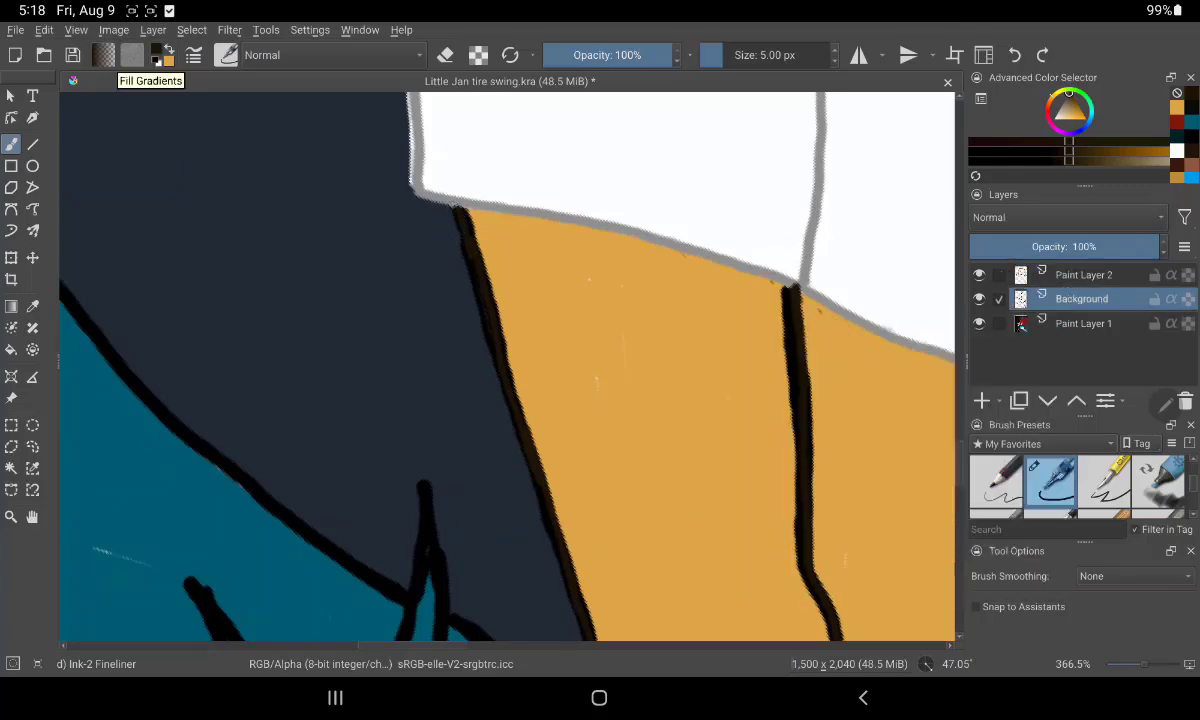
Erase along the leg's left outline, then undo the bad eraser streaks
{"action": "left_click", "coordinate": [445, 55]}
{"action": "mouse_move", "coordinate": [465, 240]}
{"action": "left_mouse_down"}
{"action": "mouse_move", "coordinate": [462, 295]}
{"action": "mouse_move", "coordinate": [430, 205]}
{"action": "mouse_move", "coordinate": [525, 410]}
{"action": "mouse_move", "coordinate": [508, 365]}
{"action": "left_mouse_up"}
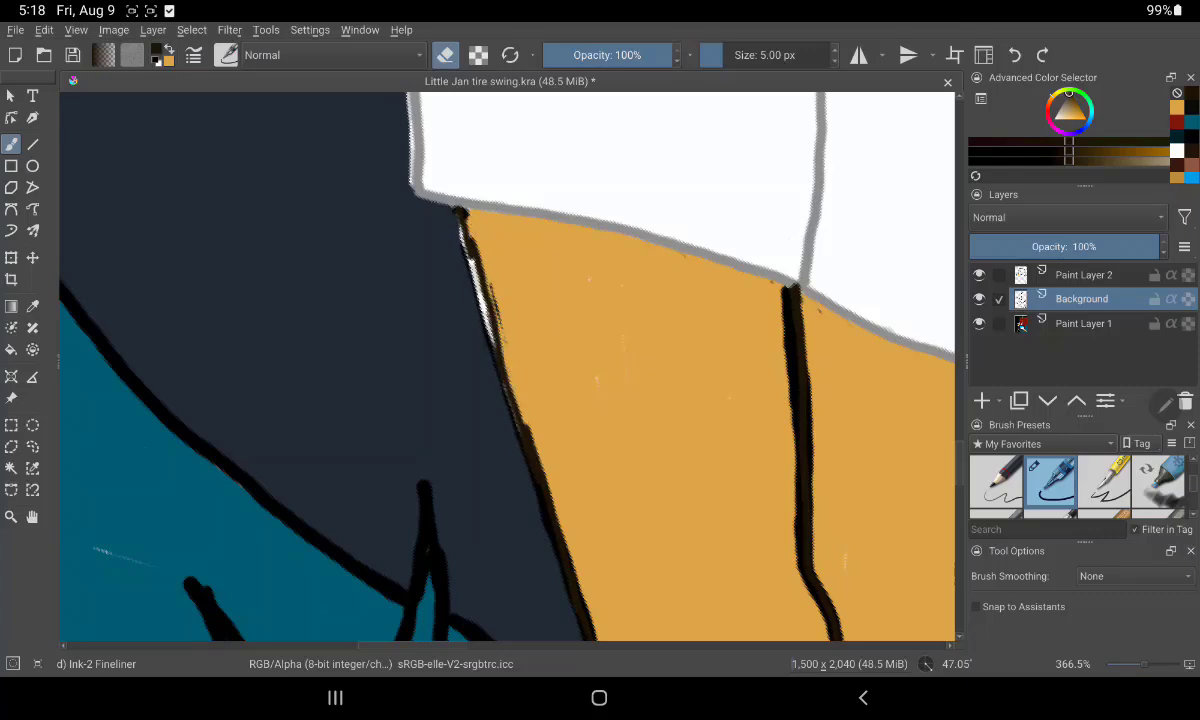
{"action": "left_click", "coordinate": [44, 30]}
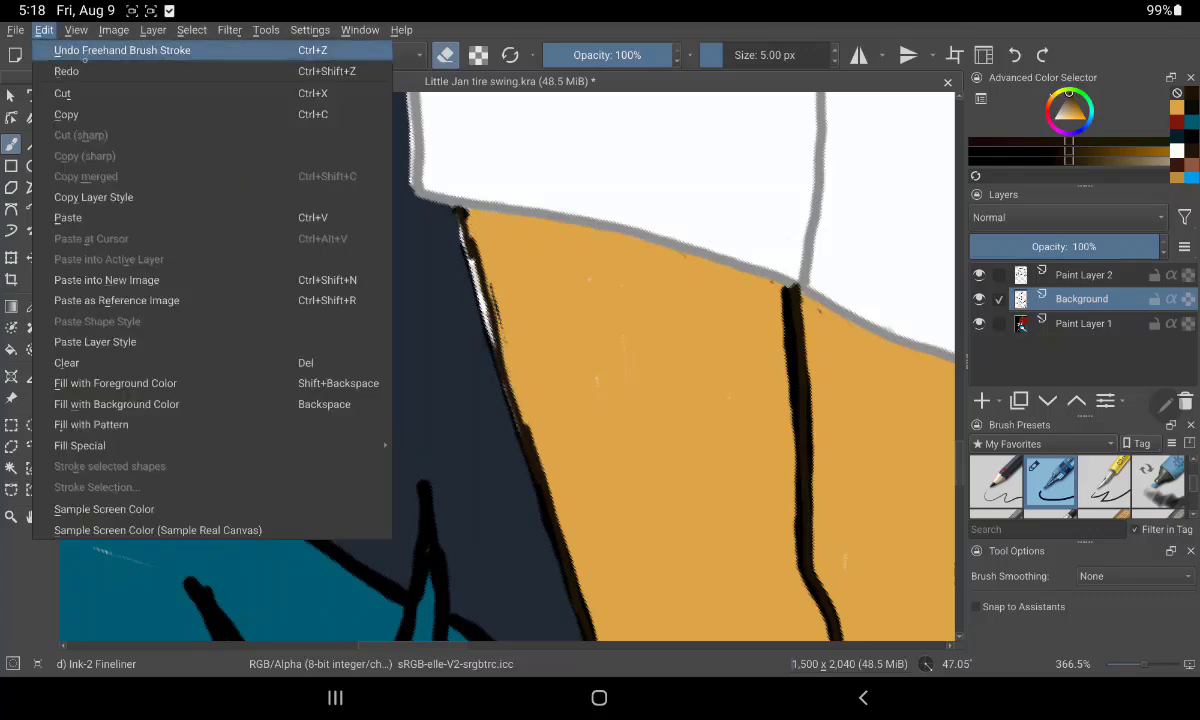
{"action": "left_click", "coordinate": [100, 45]}
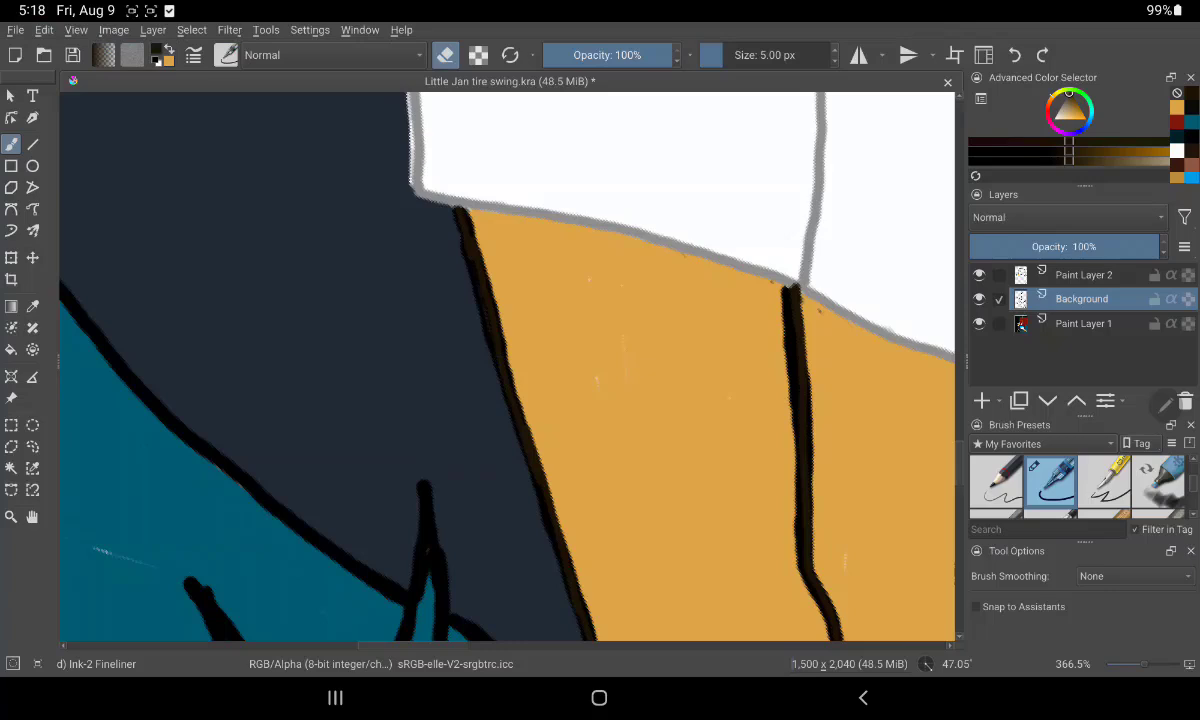
Thin the middle and left diagonal leg outlines and smooth the right outline's inner edge
{"action": "mouse_move", "coordinate": [796, 333]}
{"action": "left_mouse_down"}
{"action": "mouse_move", "coordinate": [822, 557]}
{"action": "mouse_move", "coordinate": [792, 364]}
{"action": "mouse_move", "coordinate": [806, 351]}
{"action": "mouse_move", "coordinate": [793, 332]}
{"action": "mouse_move", "coordinate": [814, 595]}
{"action": "mouse_move", "coordinate": [840, 631]}
{"action": "left_mouse_up"}
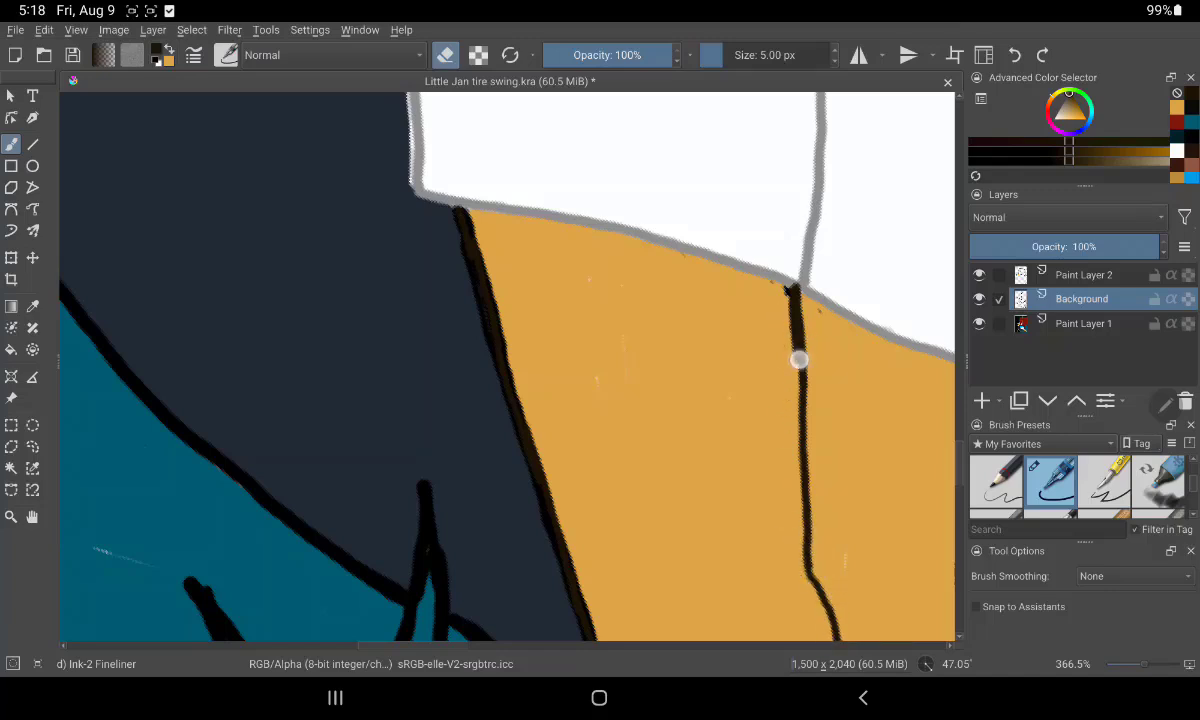
{"action": "mouse_move", "coordinate": [462, 240]}
{"action": "left_mouse_down"}
{"action": "mouse_move", "coordinate": [522, 394]}
{"action": "mouse_move", "coordinate": [459, 231]}
{"action": "mouse_move", "coordinate": [581, 627]}
{"action": "mouse_move", "coordinate": [533, 493]}
{"action": "mouse_move", "coordinate": [502, 484]}
{"action": "left_mouse_up"}
{"action": "mouse_move", "coordinate": [552, 350]}
{"action": "left_mouse_down"}
{"action": "mouse_move", "coordinate": [592, 383]}
{"action": "mouse_move", "coordinate": [579, 474]}
{"action": "mouse_move", "coordinate": [603, 635]}
{"action": "left_mouse_up"}
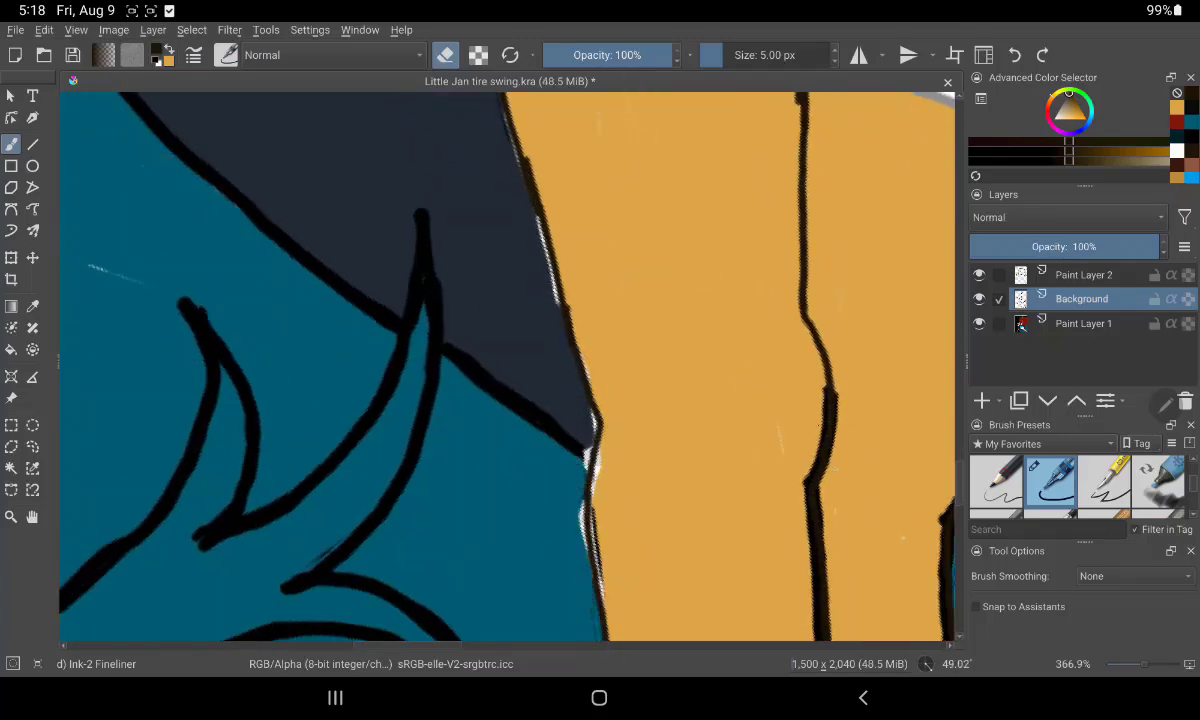
{"action": "left_click_drag", "start_coordinate": [828, 385], "coordinate": [822, 465]}
{"action": "mouse_move", "coordinate": [830, 382]}
{"action": "left_mouse_down"}
{"action": "mouse_move", "coordinate": [825, 565]}
{"action": "mouse_move", "coordinate": [808, 524]}
{"action": "left_mouse_up"}
Trim the lower-left and right-edge leg outlines, undoing a stray erase on the middle line
{"action": "left_click_drag", "start_coordinate": [850, 360], "coordinate": [620, 240]}
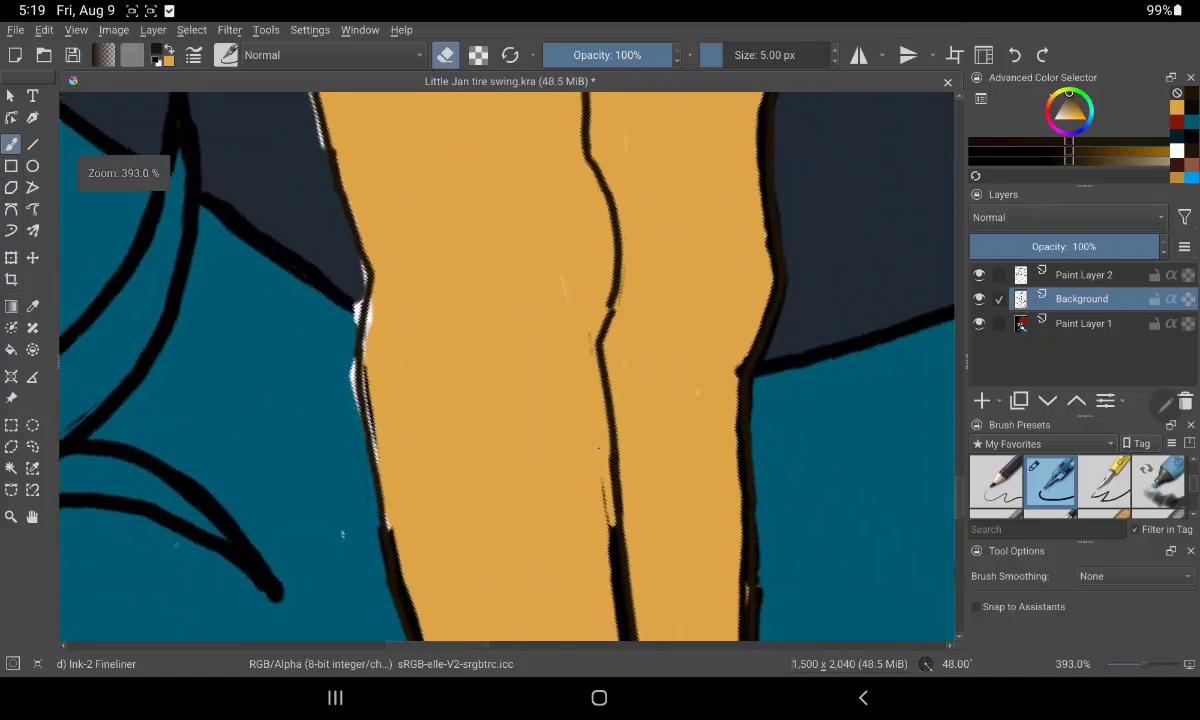
{"action": "left_click_drag", "start_coordinate": [615, 630], "coordinate": [600, 495]}
{"action": "key", "text": "ctrl+z"}
{"action": "left_click_drag", "start_coordinate": [366, 495], "coordinate": [411, 640]}
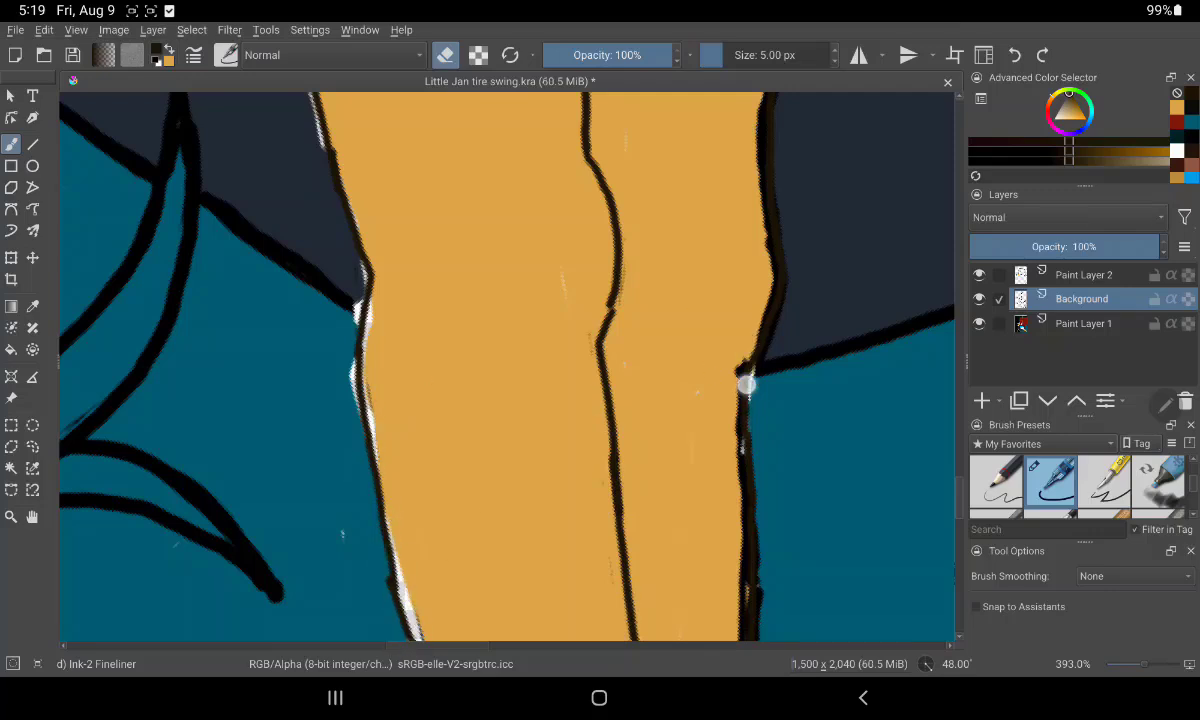
{"action": "mouse_move", "coordinate": [752, 375]}
{"action": "left_mouse_down"}
{"action": "mouse_move", "coordinate": [741, 545]}
{"action": "mouse_move", "coordinate": [750, 621]}
{"action": "mouse_move", "coordinate": [761, 340]}
{"action": "mouse_move", "coordinate": [773, 327]}
{"action": "mouse_move", "coordinate": [763, 209]}
{"action": "mouse_move", "coordinate": [779, 321]}
{"action": "left_mouse_up"}
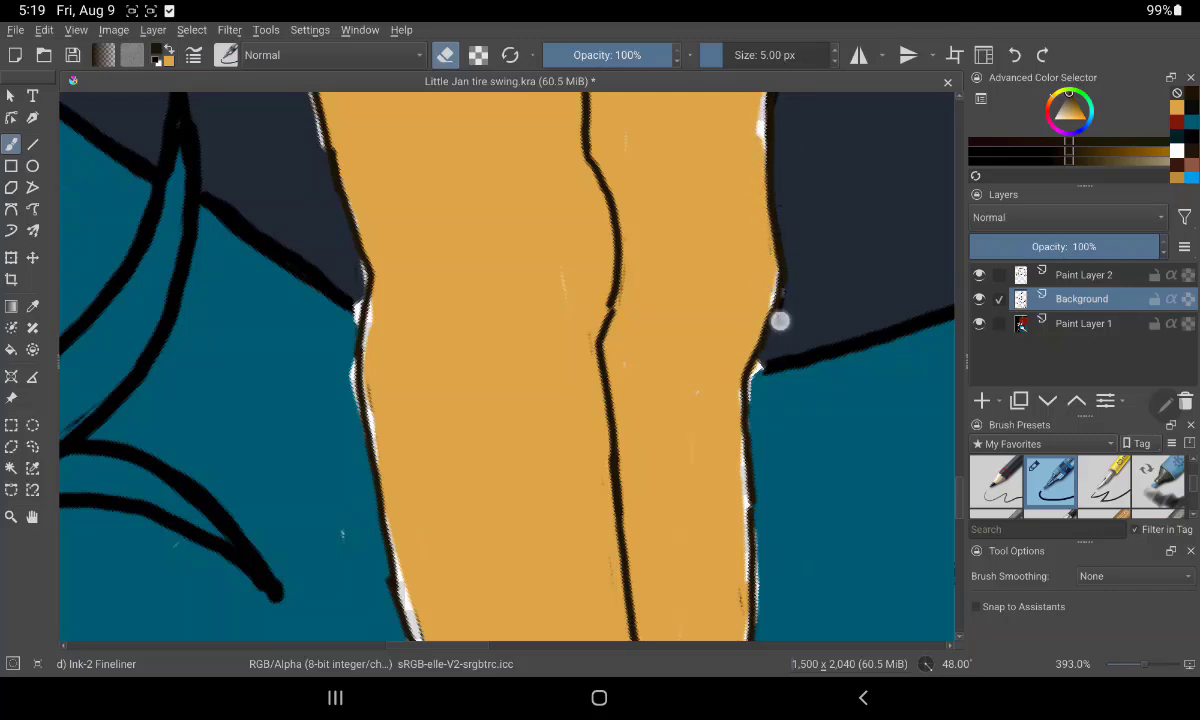
{"action": "scroll", "coordinate": [720, 278], "scroll_direction": "down", "scroll_amount": 1}
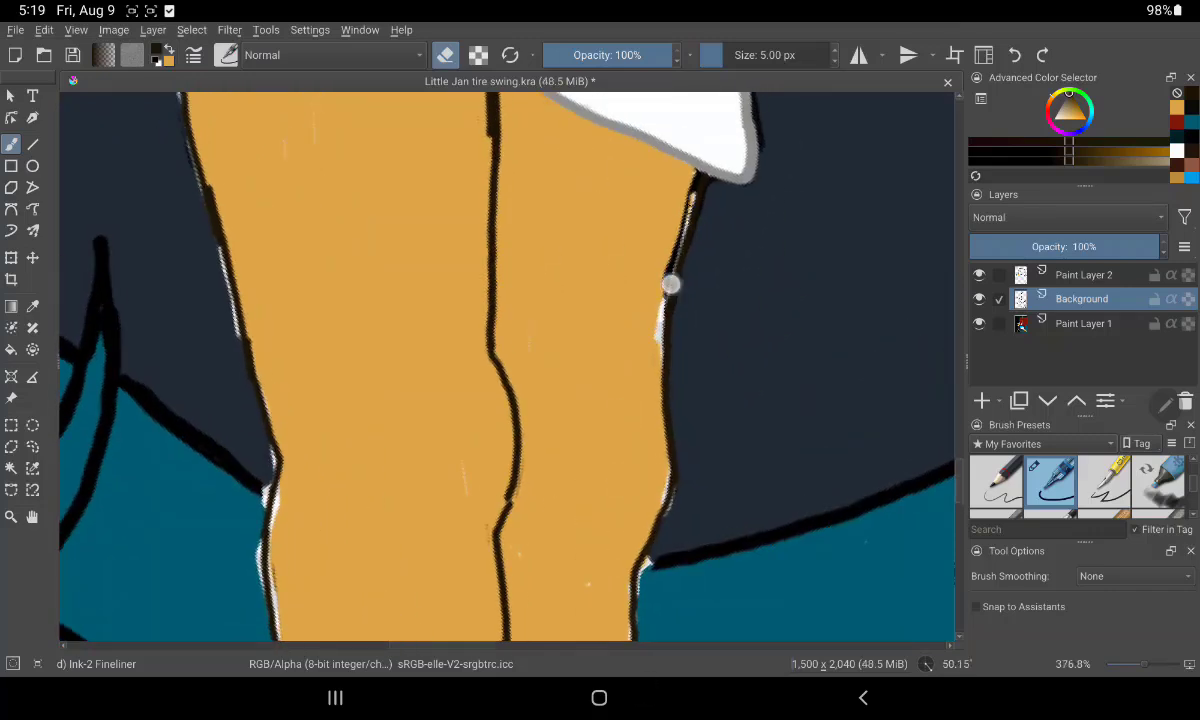
{"action": "left_click_drag", "start_coordinate": [670, 281], "coordinate": [694, 186]}
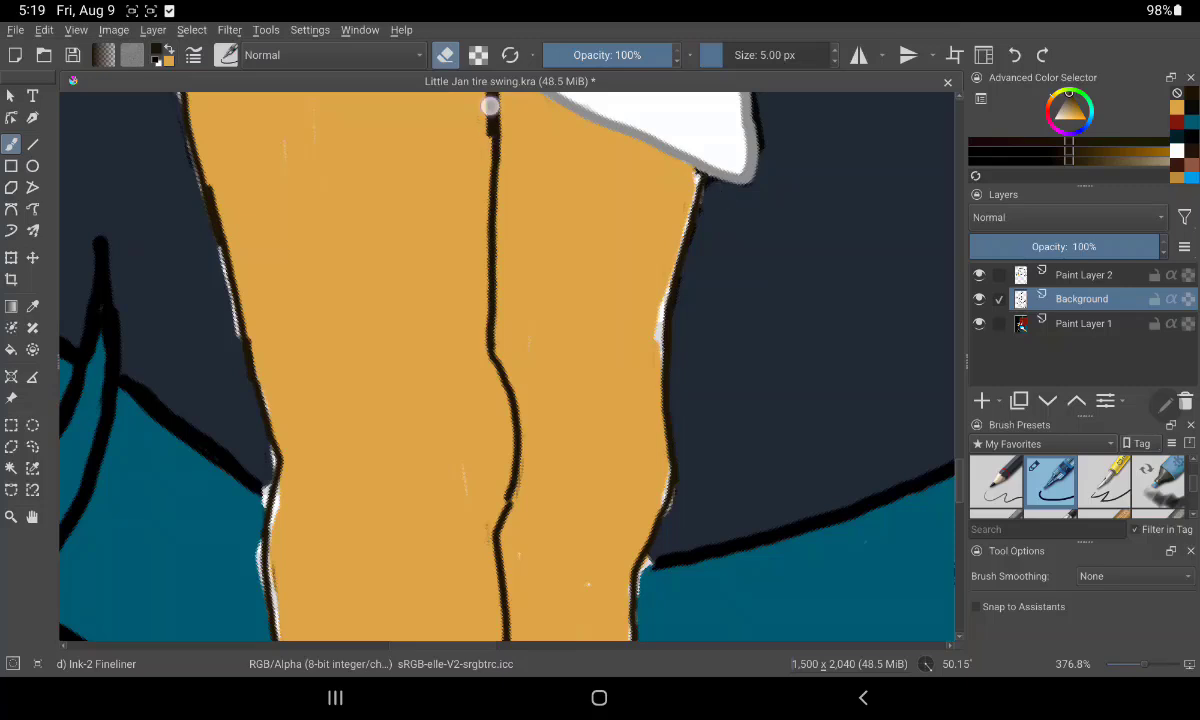
{"action": "scroll", "coordinate": [513, 175], "scroll_direction": "down", "scroll_amount": 2}
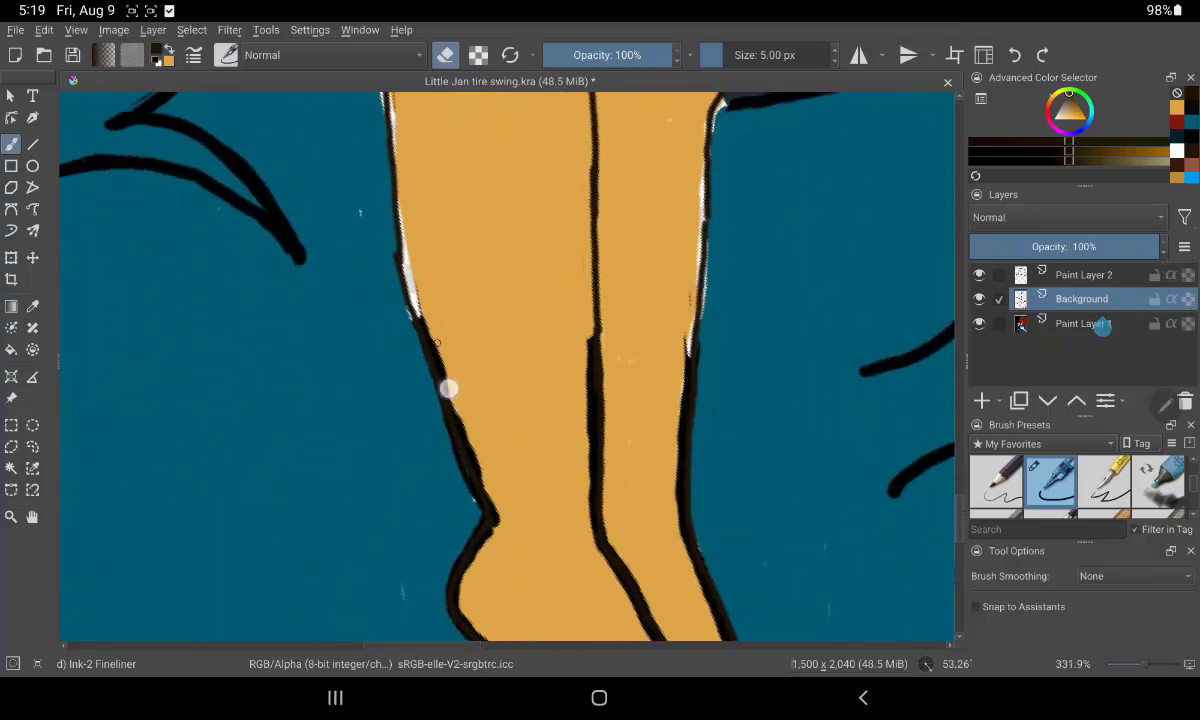
Erase the left, central and right lower-leg outlines thinner, plus the sole and toe tip
{"action": "mouse_move", "coordinate": [450, 388]}
{"action": "left_mouse_down"}
{"action": "mouse_move", "coordinate": [411, 306]}
{"action": "mouse_move", "coordinate": [460, 473]}
{"action": "mouse_move", "coordinate": [450, 614]}
{"action": "mouse_move", "coordinate": [474, 651]}
{"action": "left_mouse_up"}
{"action": "mouse_move", "coordinate": [587, 350]}
{"action": "left_mouse_down"}
{"action": "mouse_move", "coordinate": [597, 386]}
{"action": "mouse_move", "coordinate": [584, 439]}
{"action": "mouse_move", "coordinate": [622, 600]}
{"action": "mouse_move", "coordinate": [632, 579]}
{"action": "left_mouse_up"}
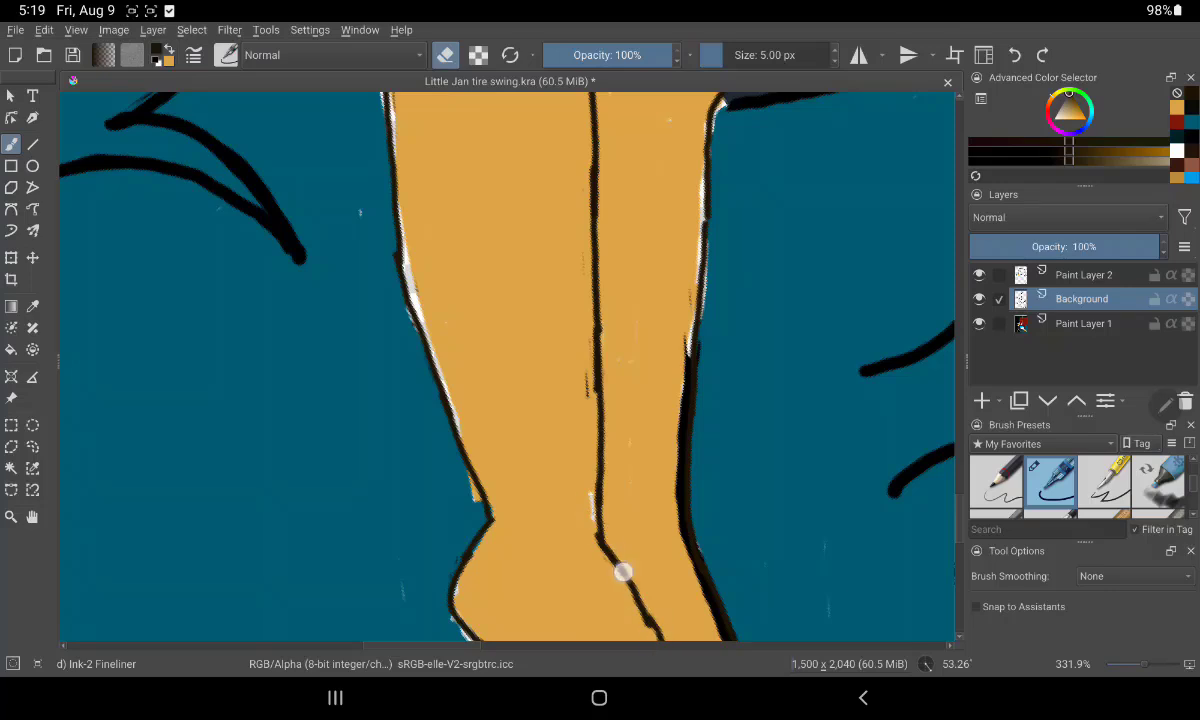
{"action": "mouse_move", "coordinate": [699, 343]}
{"action": "left_mouse_down"}
{"action": "mouse_move", "coordinate": [694, 496]}
{"action": "mouse_move", "coordinate": [678, 461]}
{"action": "mouse_move", "coordinate": [697, 402]}
{"action": "mouse_move", "coordinate": [713, 584]}
{"action": "mouse_move", "coordinate": [672, 511]}
{"action": "left_mouse_up"}
{"action": "left_click_drag", "start_coordinate": [600, 450], "coordinate": [620, 200]}
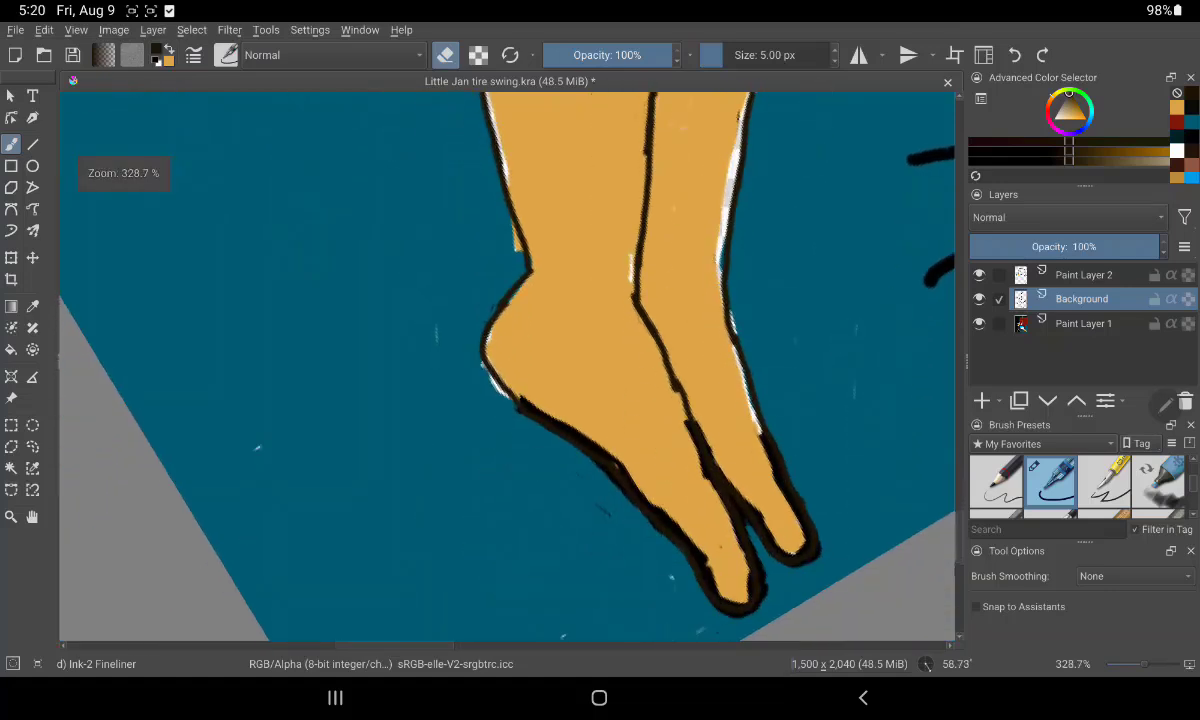
{"action": "mouse_move", "coordinate": [771, 423]}
{"action": "left_mouse_down"}
{"action": "mouse_move", "coordinate": [785, 447]}
{"action": "mouse_move", "coordinate": [760, 520]}
{"action": "mouse_move", "coordinate": [780, 555]}
{"action": "mouse_move", "coordinate": [737, 517]}
{"action": "mouse_move", "coordinate": [740, 505]}
{"action": "left_mouse_up"}
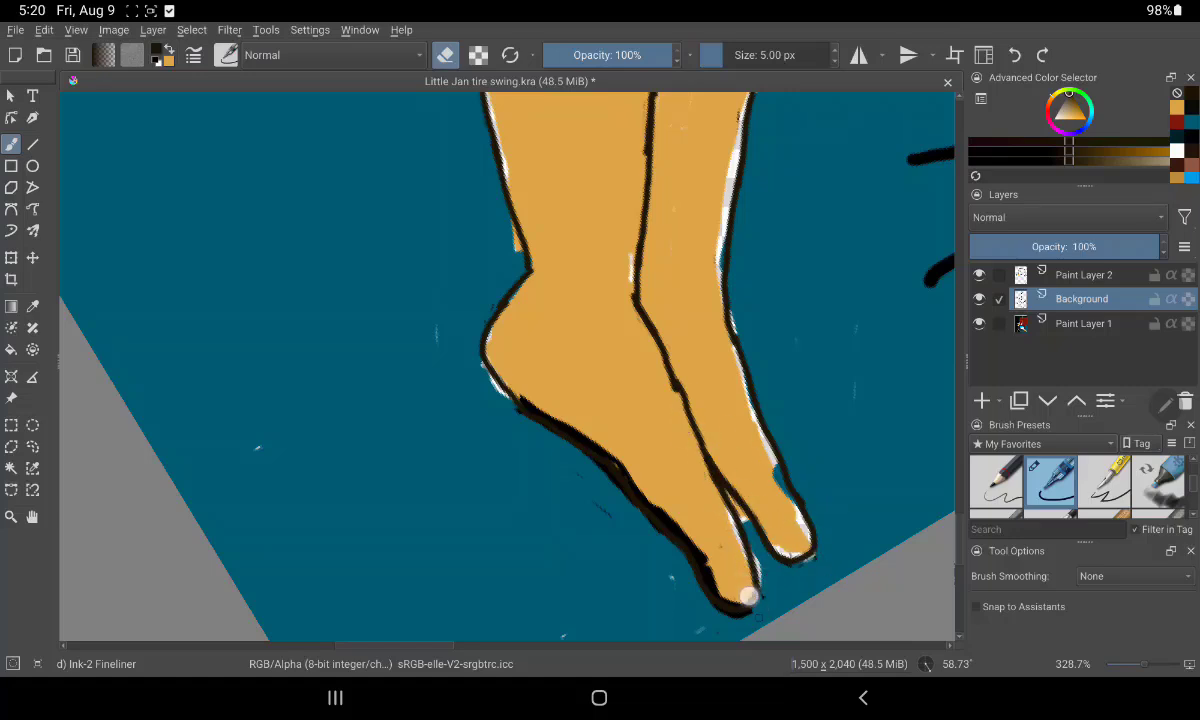
{"action": "mouse_move", "coordinate": [748, 596]}
{"action": "left_mouse_down"}
{"action": "mouse_move", "coordinate": [739, 621]}
{"action": "mouse_move", "coordinate": [718, 613]}
{"action": "mouse_move", "coordinate": [667, 530]}
{"action": "mouse_move", "coordinate": [626, 526]}
{"action": "mouse_move", "coordinate": [555, 431]}
{"action": "mouse_move", "coordinate": [480, 372]}
{"action": "left_mouse_up"}
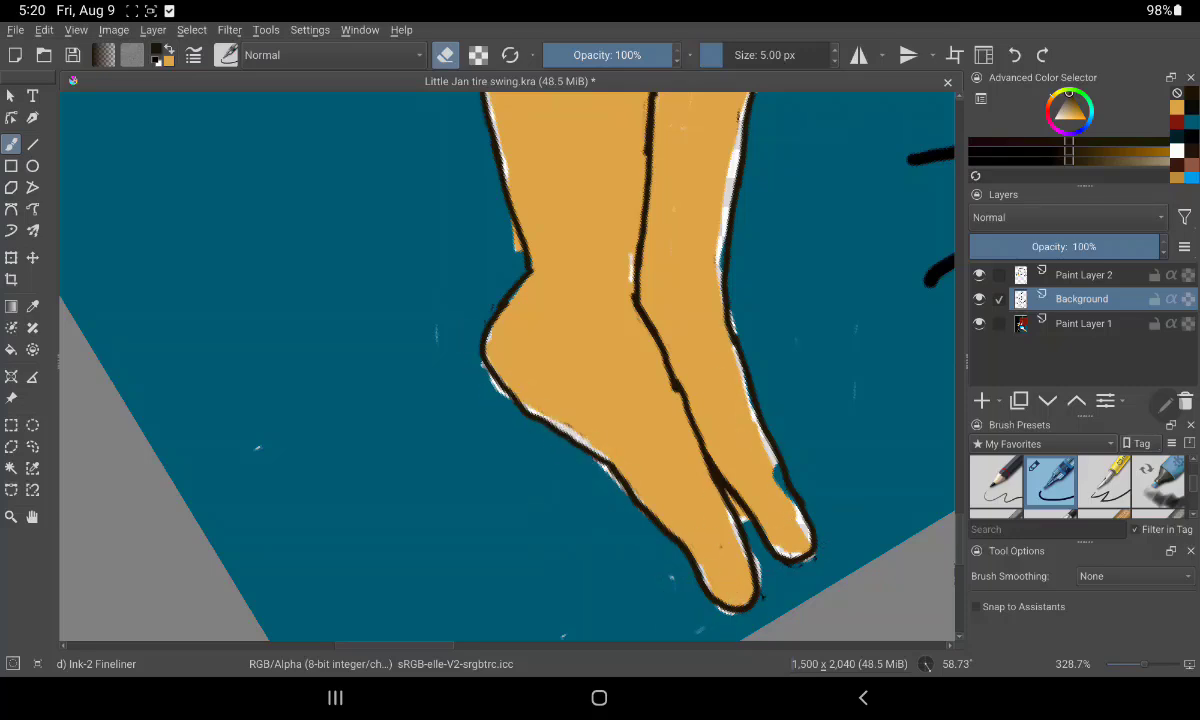
{"action": "mouse_move", "coordinate": [774, 439]}
{"action": "left_mouse_down"}
{"action": "mouse_move", "coordinate": [780, 466]}
{"action": "mouse_move", "coordinate": [638, 541]}
{"action": "mouse_move", "coordinate": [724, 504]}
{"action": "mouse_move", "coordinate": [784, 507]}
{"action": "mouse_move", "coordinate": [742, 557]}
{"action": "mouse_move", "coordinate": [758, 578]}
{"action": "mouse_move", "coordinate": [517, 270]}
{"action": "left_mouse_up"}
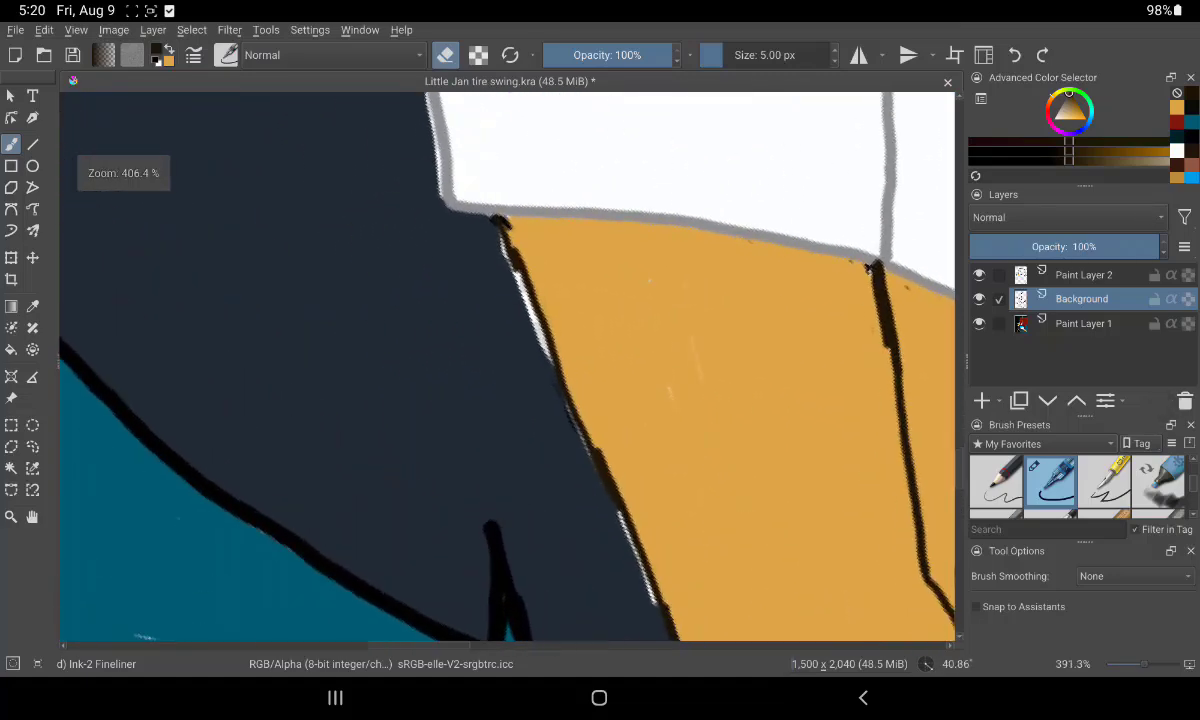
On Paint Layer 2, ink a 12 px line down the leg's left edge, then undo it
{"action": "left_click", "coordinate": [1084, 275]}
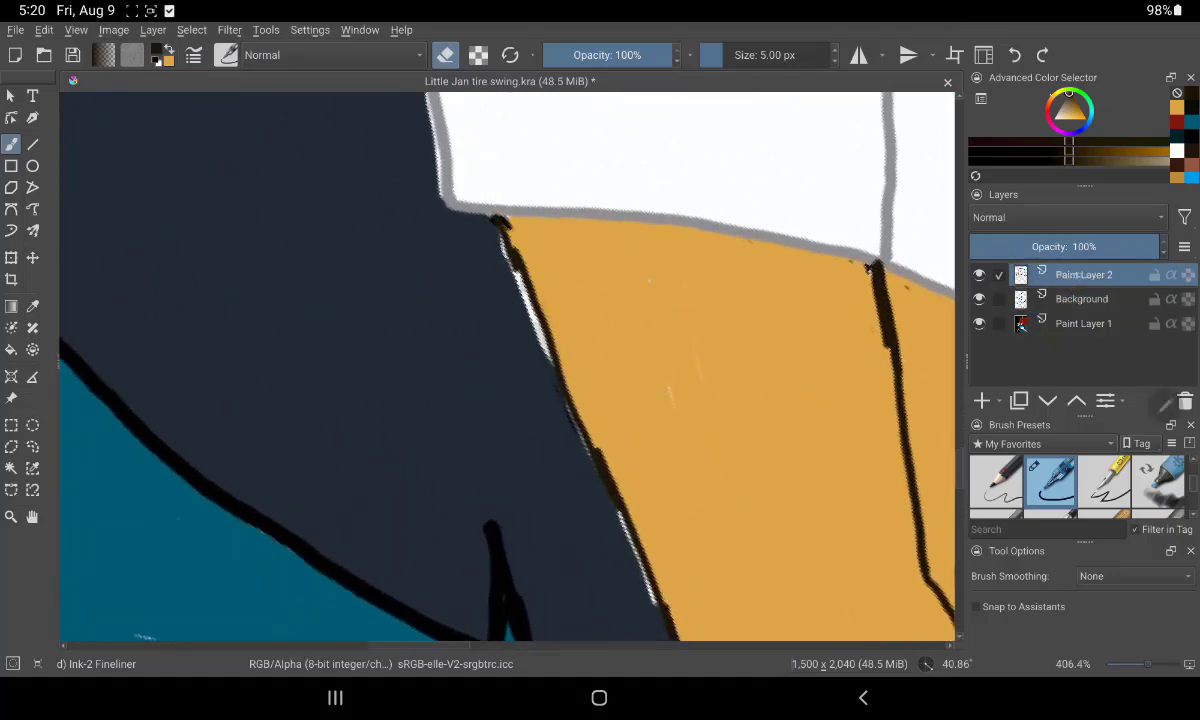
{"action": "left_click_drag", "start_coordinate": [714, 55], "coordinate": [728, 55]}
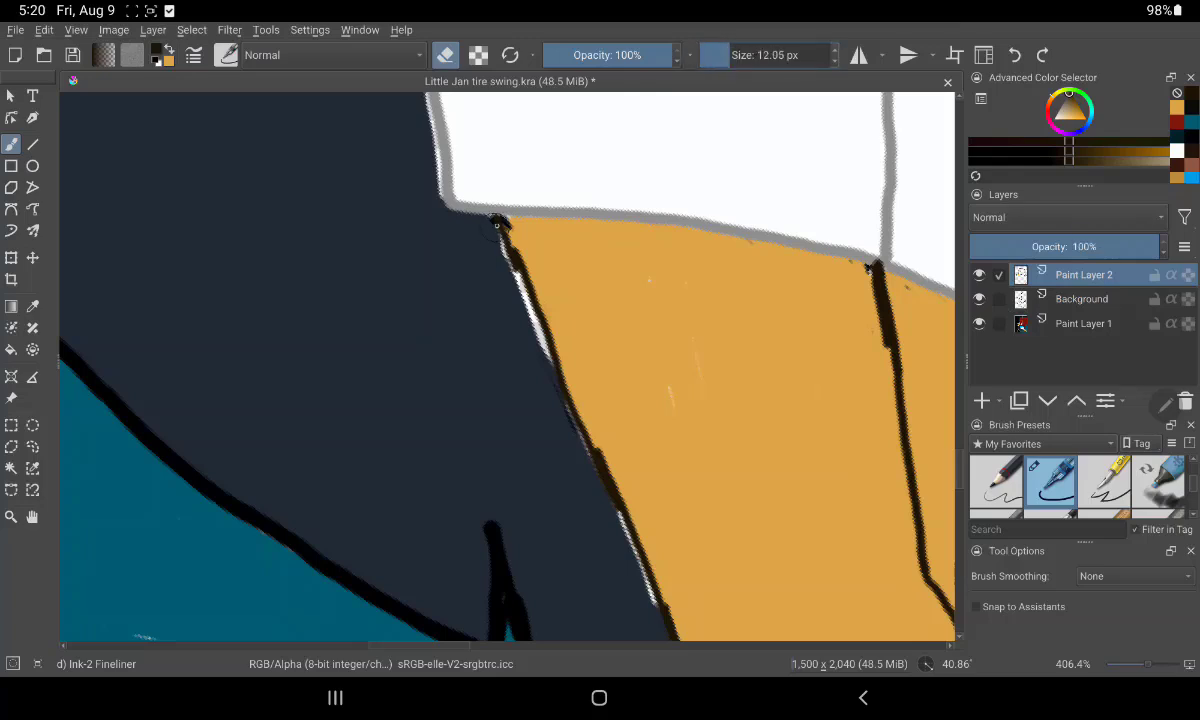
{"action": "left_click_drag", "start_coordinate": [501, 228], "coordinate": [514, 264]}
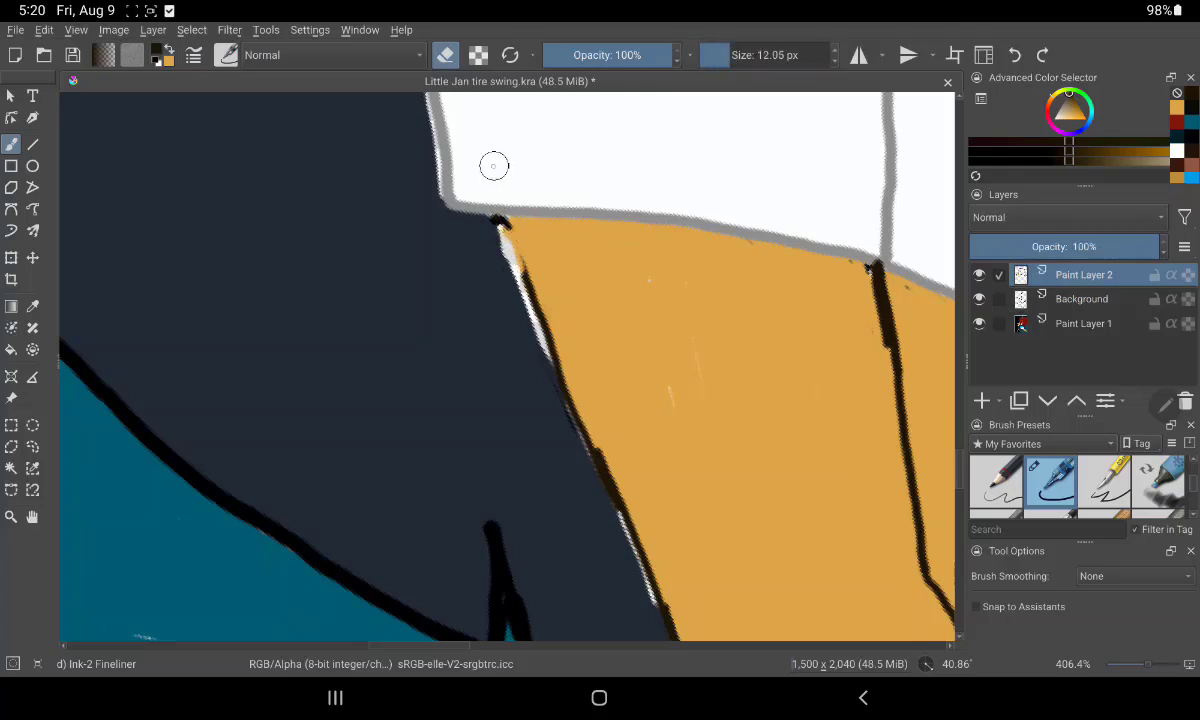
{"action": "left_click", "coordinate": [1082, 299]}
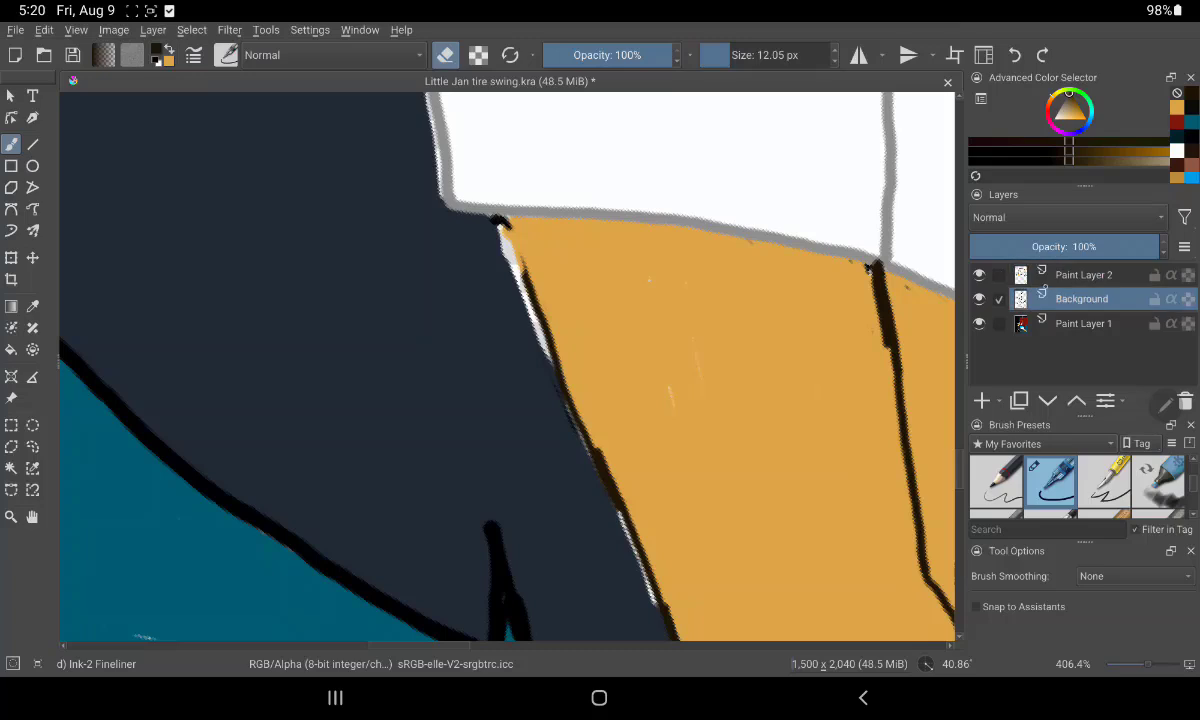
{"action": "left_click", "coordinate": [1084, 275]}
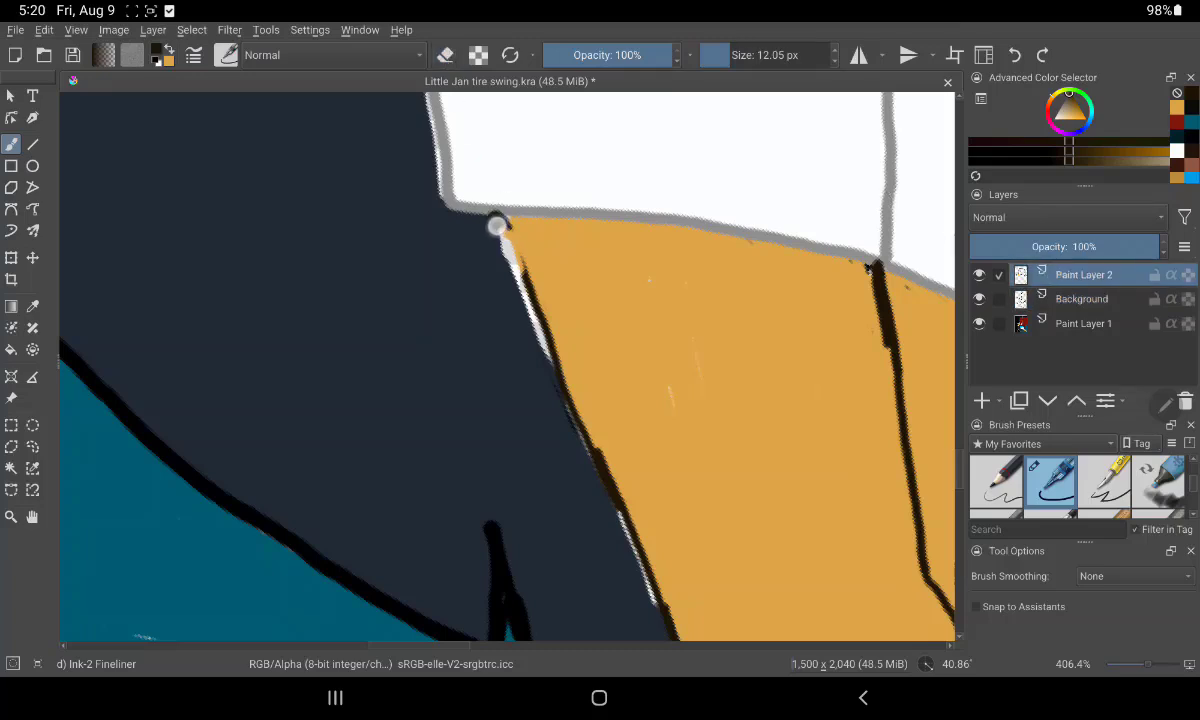
{"action": "left_click_drag", "start_coordinate": [496, 226], "coordinate": [652, 598]}
{"action": "scroll", "coordinate": [780, 325], "scroll_direction": "down", "scroll_amount": 3}
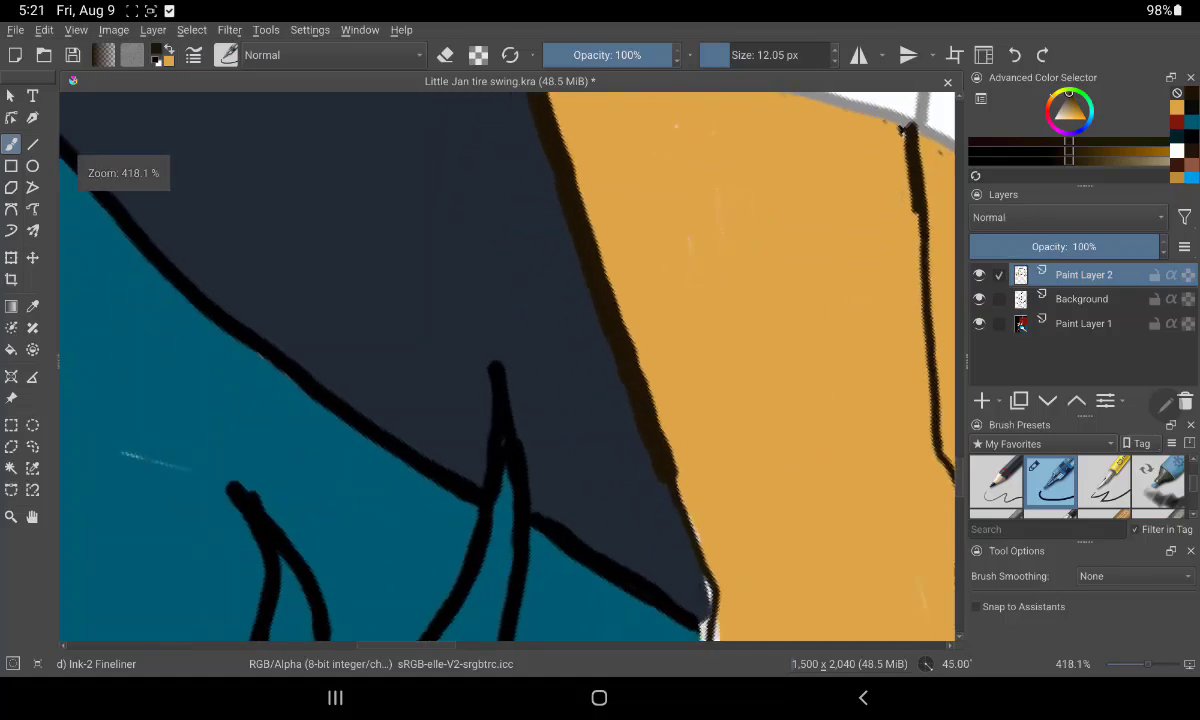
{"action": "left_click", "coordinate": [43, 29]}
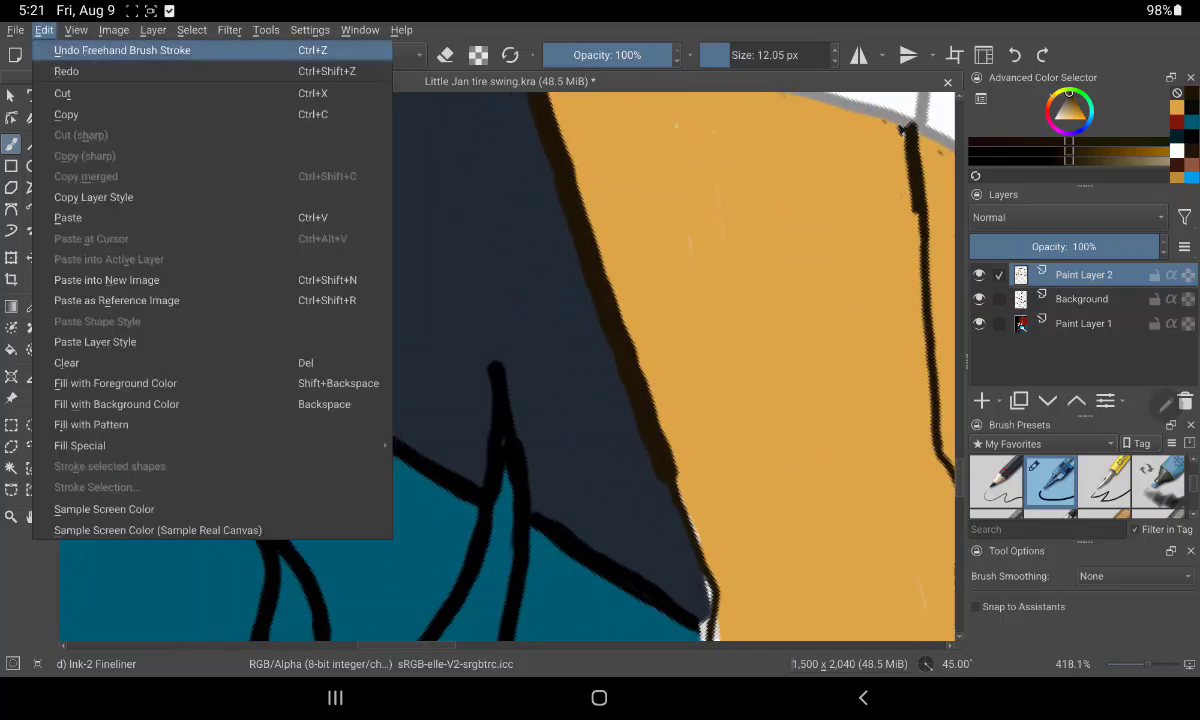
{"action": "left_click", "coordinate": [150, 45]}
With a smaller brush, cover the white fringe along the edge with fine black ink
{"action": "left_click_drag", "start_coordinate": [728, 58], "coordinate": [723, 61]}
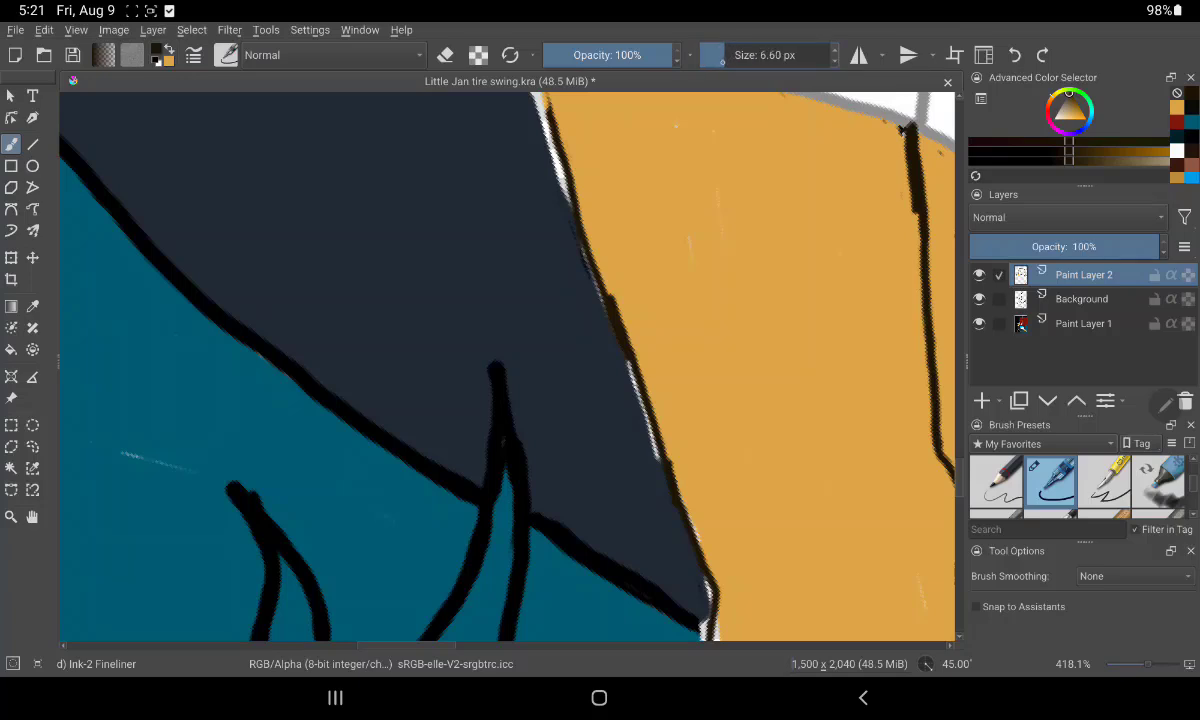
{"action": "scroll", "coordinate": [500, 360], "scroll_direction": "up", "scroll_amount": 2}
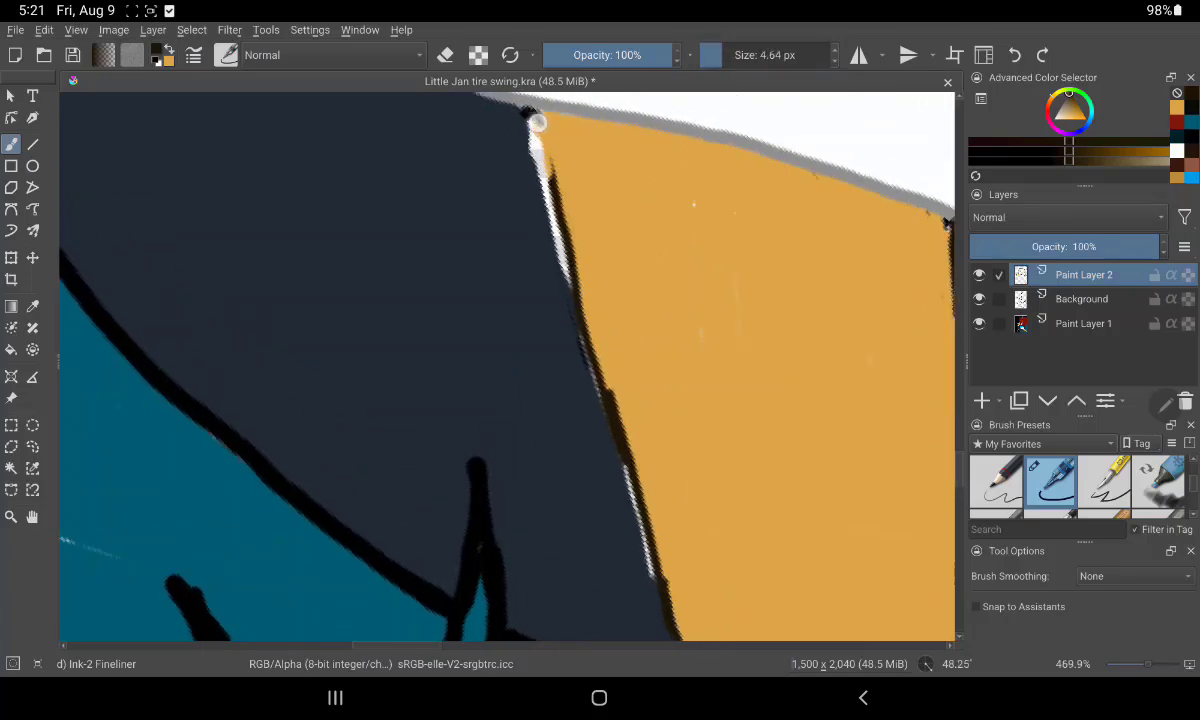
{"action": "left_click_drag", "start_coordinate": [548, 180], "coordinate": [530, 118]}
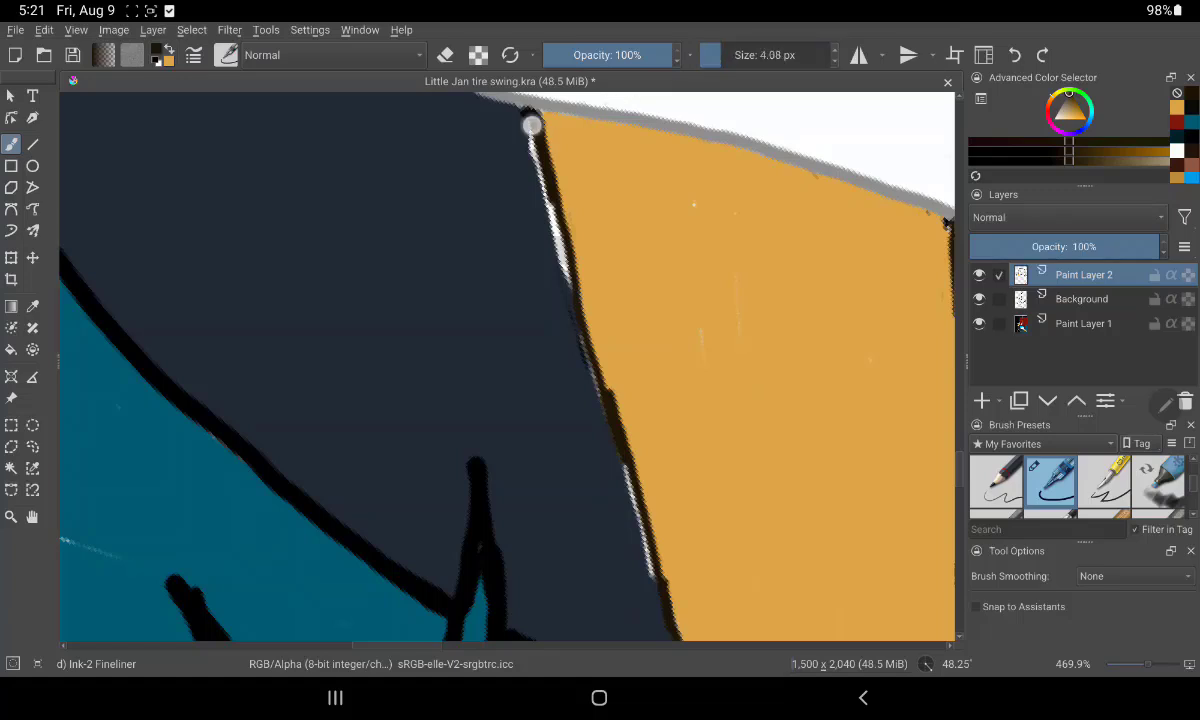
{"action": "mouse_move", "coordinate": [530, 120]}
{"action": "left_mouse_down"}
{"action": "mouse_move", "coordinate": [605, 390]}
{"action": "mouse_move", "coordinate": [536, 127]}
{"action": "left_mouse_up"}
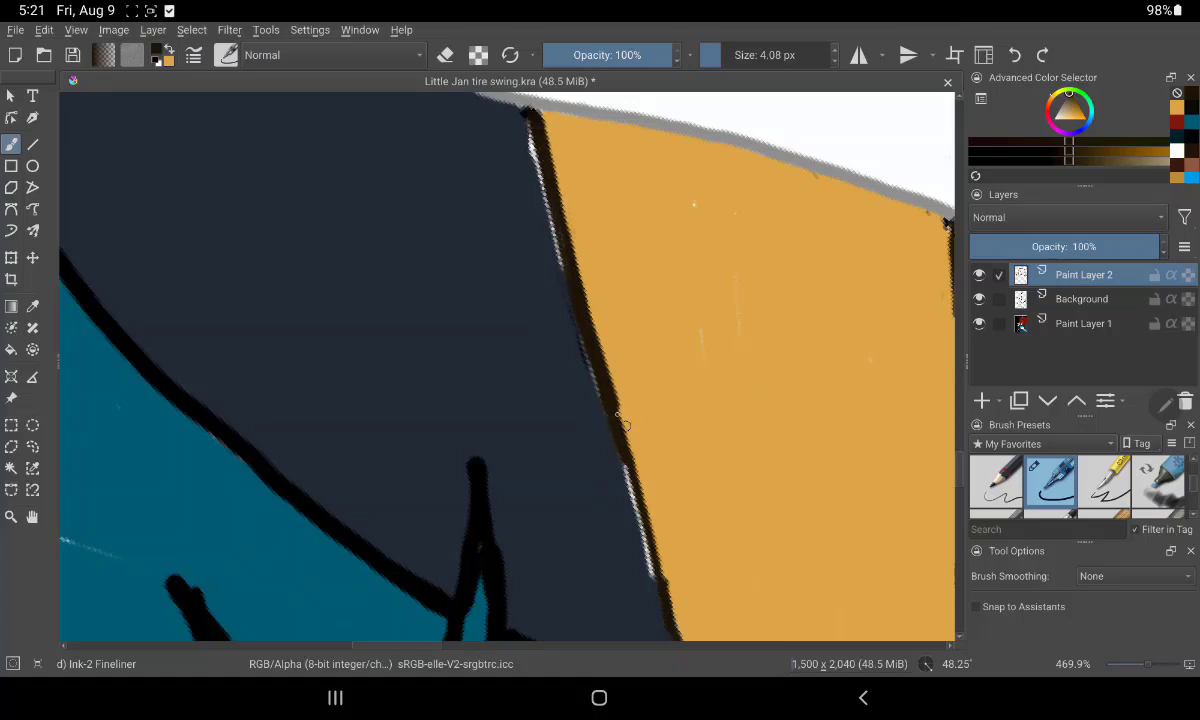
{"action": "mouse_move", "coordinate": [632, 464]}
{"action": "left_mouse_down"}
{"action": "mouse_move", "coordinate": [659, 600]}
{"action": "mouse_move", "coordinate": [624, 455]}
{"action": "mouse_move", "coordinate": [674, 644]}
{"action": "left_mouse_up"}
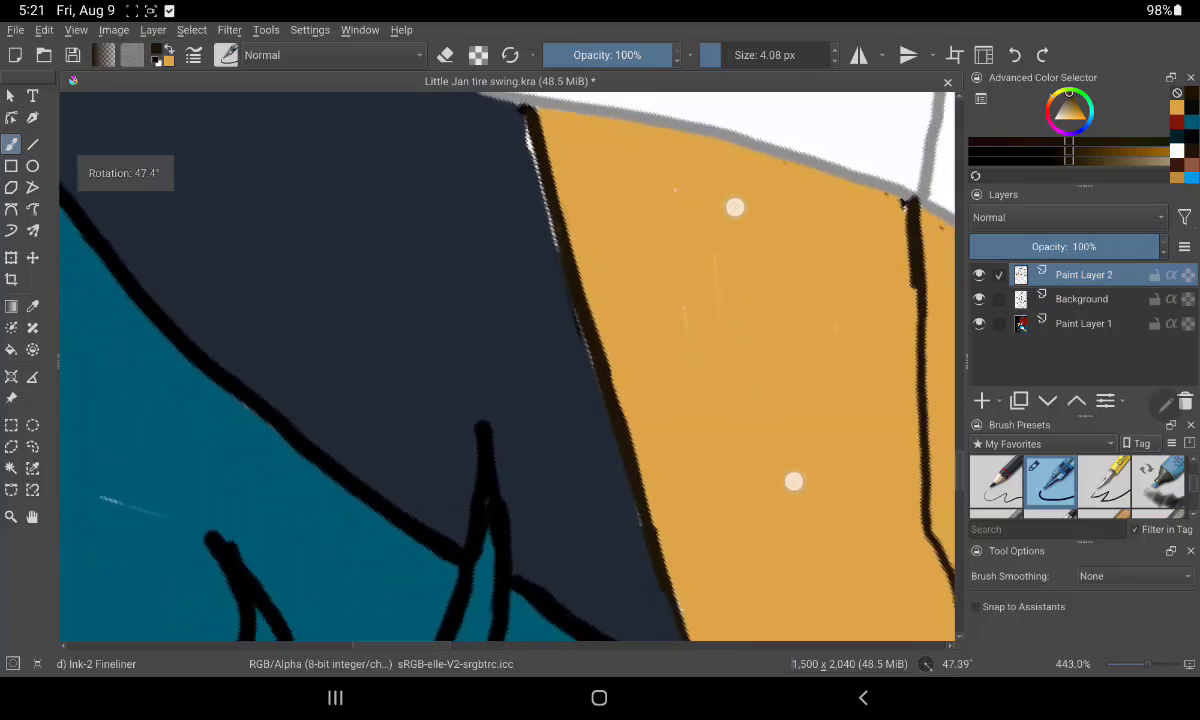
{"action": "left_click_drag", "start_coordinate": [734, 206], "coordinate": [712, 131]}
{"action": "left_click_drag", "start_coordinate": [630, 457], "coordinate": [681, 601]}
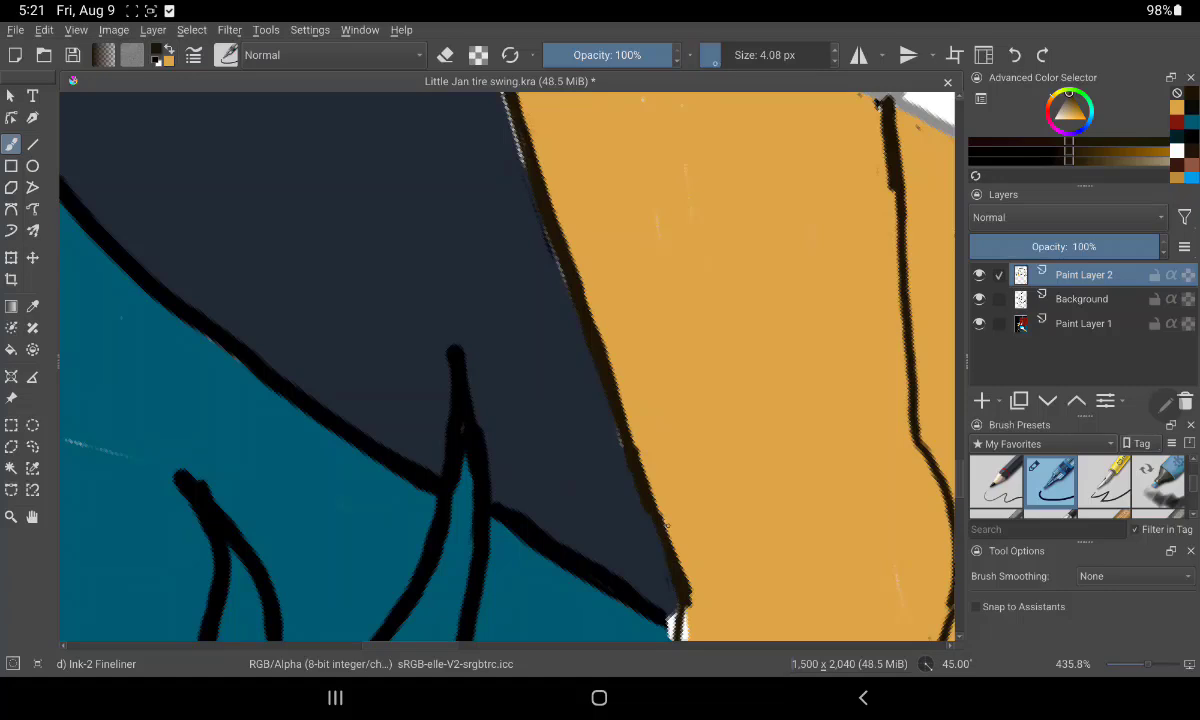
{"action": "left_click_drag", "start_coordinate": [688, 549], "coordinate": [483, 640]}
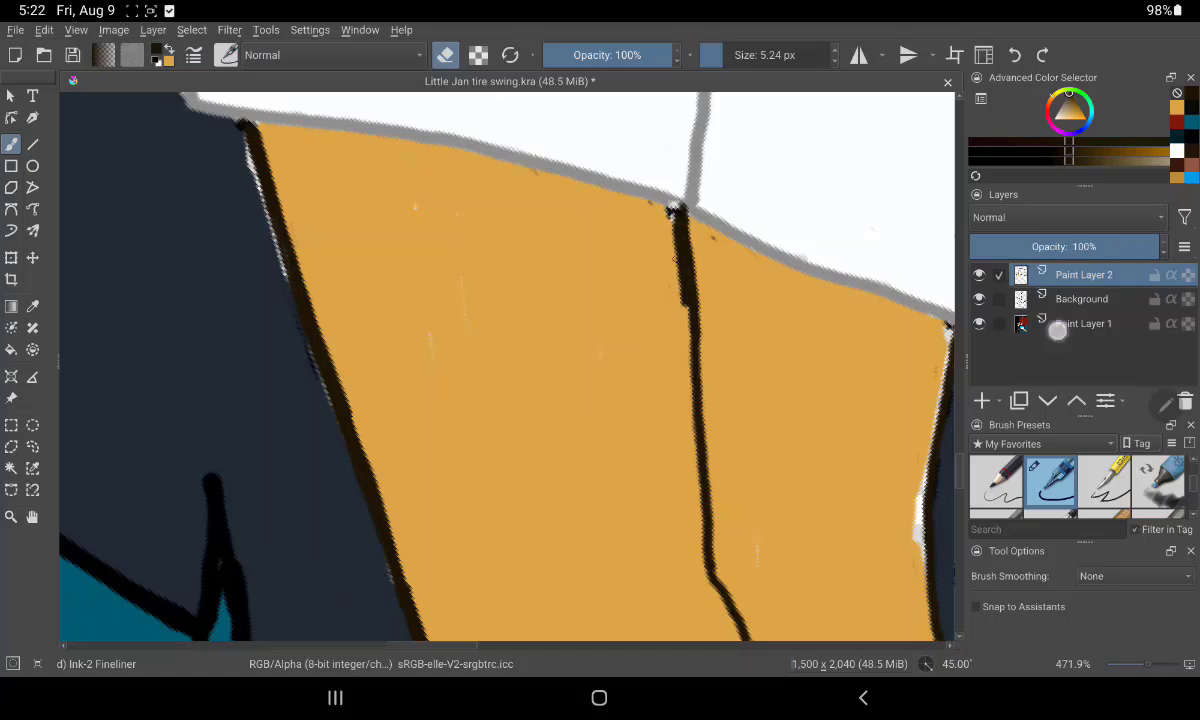
Erase part of the vertical ink line on Paint Layer 1, then return to painting on Background
{"action": "left_click", "coordinate": [1057, 330]}
{"action": "mouse_move", "coordinate": [674, 210]}
{"action": "left_mouse_down"}
{"action": "mouse_move", "coordinate": [680, 303]}
{"action": "mouse_move", "coordinate": [676, 222]}
{"action": "left_mouse_up"}
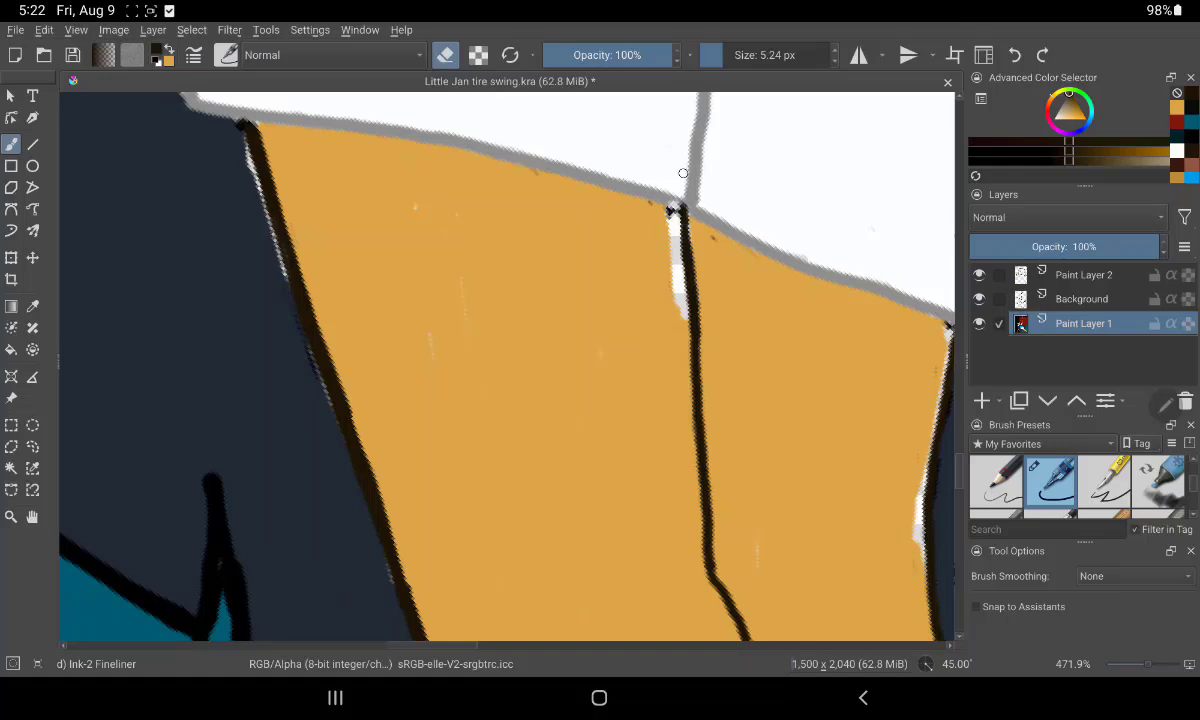
{"action": "left_click", "coordinate": [1081, 298]}
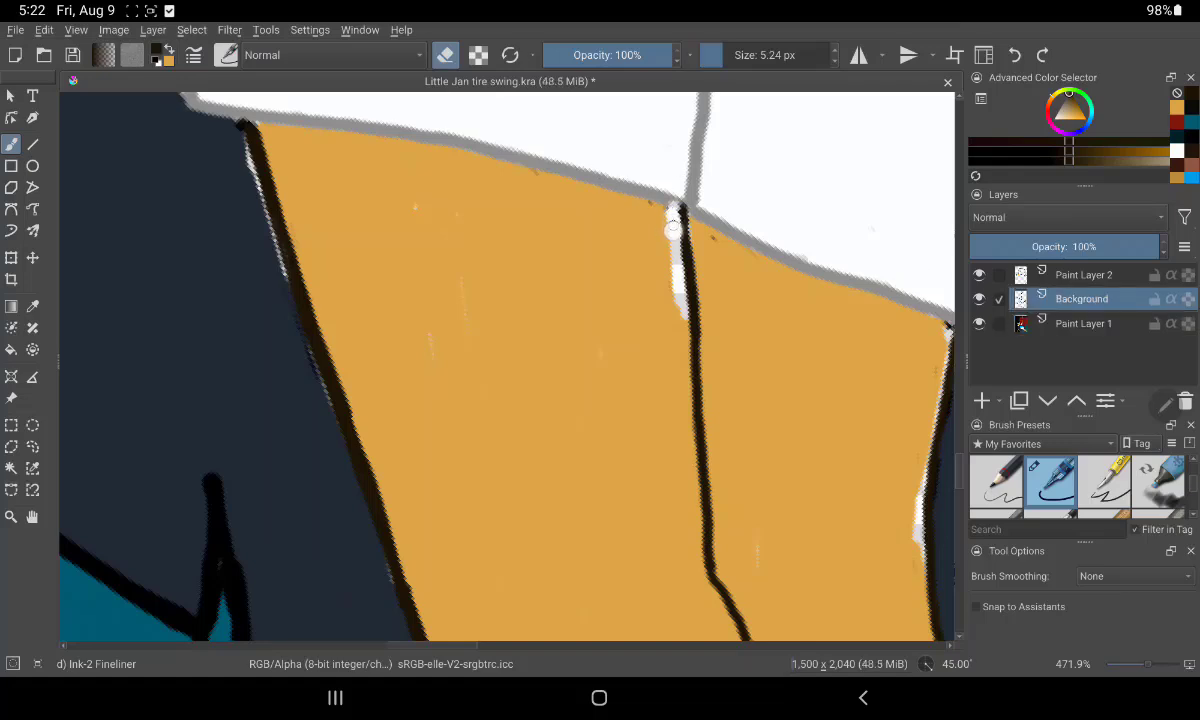
{"action": "key", "text": "e"}
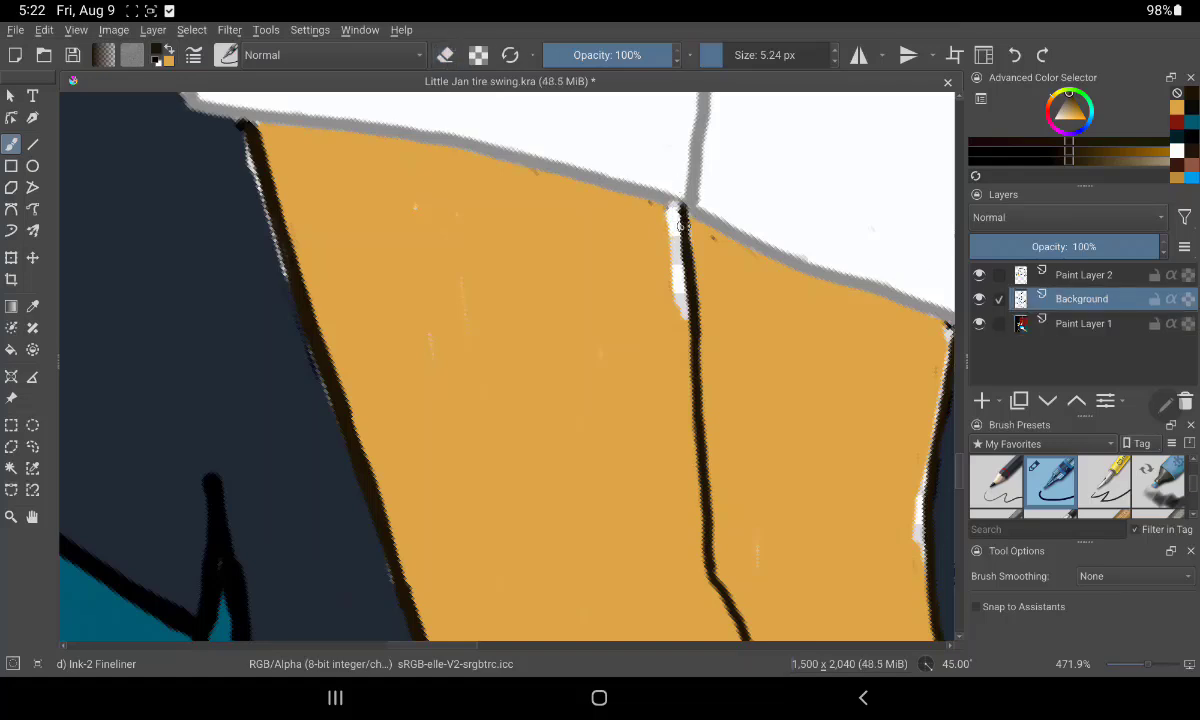
Thicken the vertical, curved and blue-orange outlines over their white gaps
{"action": "mouse_move", "coordinate": [680, 248]}
{"action": "left_mouse_down"}
{"action": "mouse_move", "coordinate": [714, 540]}
{"action": "mouse_move", "coordinate": [664, 337]}
{"action": "left_mouse_up"}
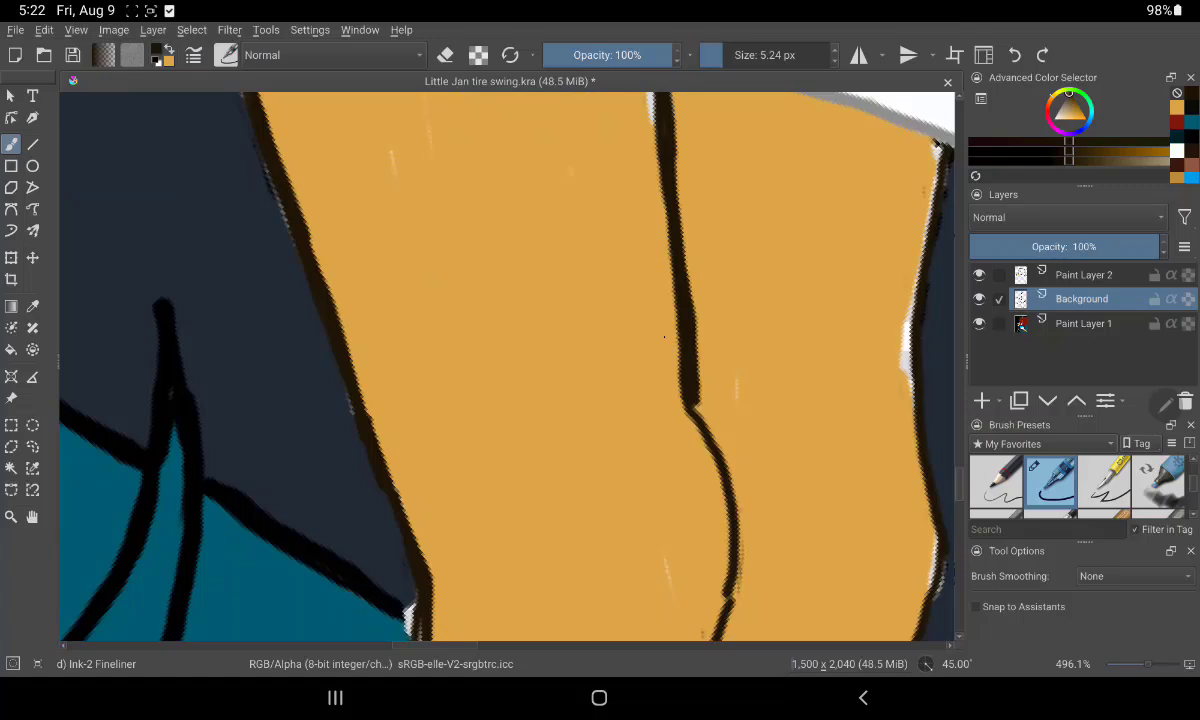
{"action": "mouse_move", "coordinate": [692, 398]}
{"action": "left_mouse_down"}
{"action": "mouse_move", "coordinate": [726, 477]}
{"action": "mouse_move", "coordinate": [732, 606]}
{"action": "mouse_move", "coordinate": [712, 640]}
{"action": "left_mouse_up"}
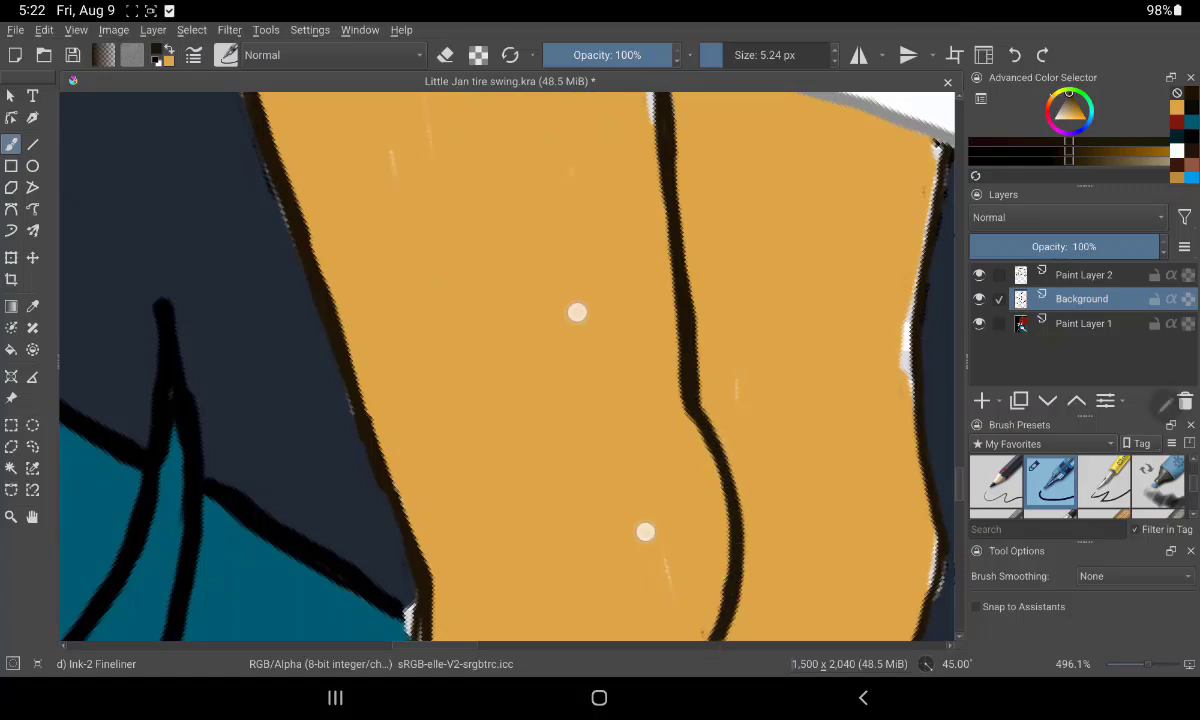
{"action": "left_click_drag", "start_coordinate": [577, 312], "coordinate": [640, 115]}
{"action": "left_click_drag", "start_coordinate": [745, 345], "coordinate": [800, 648]}
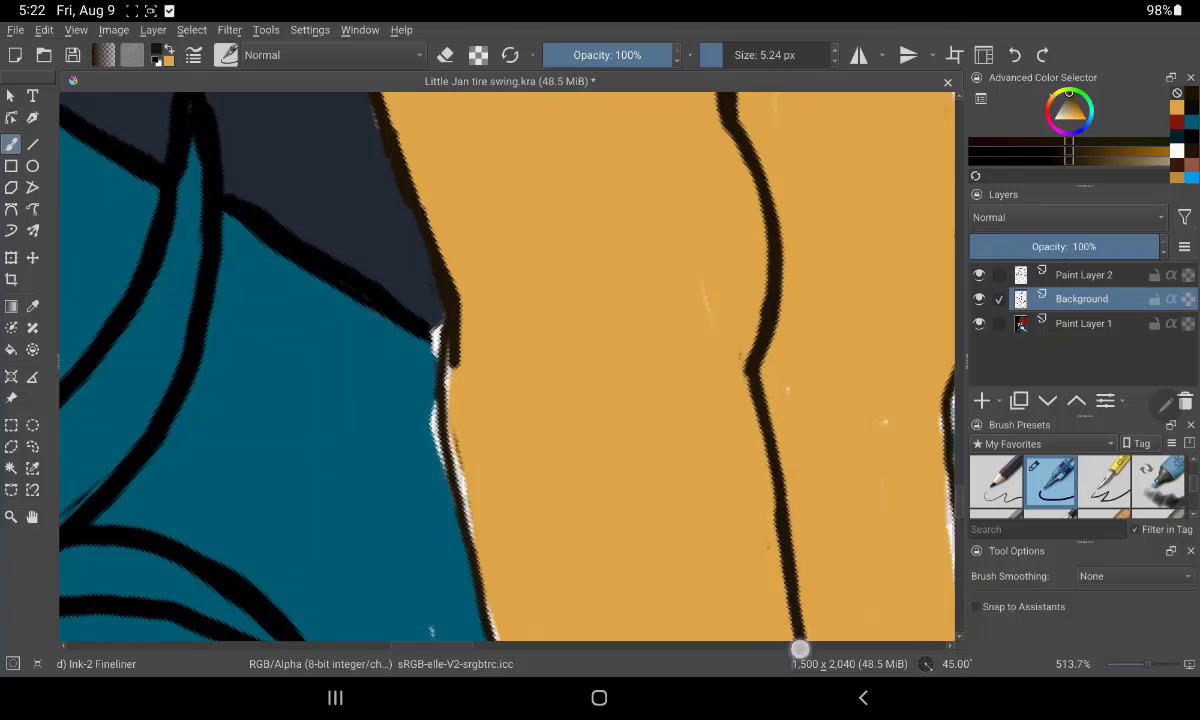
{"action": "left_click_drag", "start_coordinate": [452, 362], "coordinate": [450, 434]}
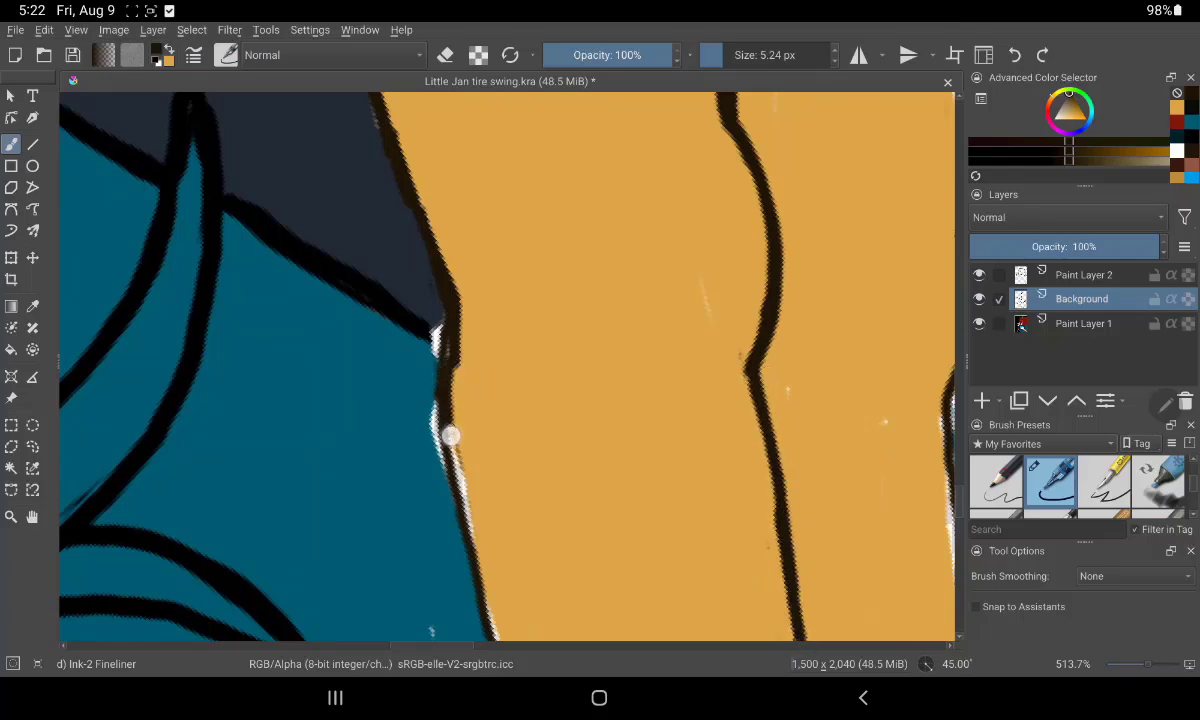
{"action": "mouse_move", "coordinate": [450, 388]}
{"action": "left_mouse_down"}
{"action": "mouse_move", "coordinate": [463, 493]}
{"action": "mouse_move", "coordinate": [507, 648]}
{"action": "left_mouse_up"}
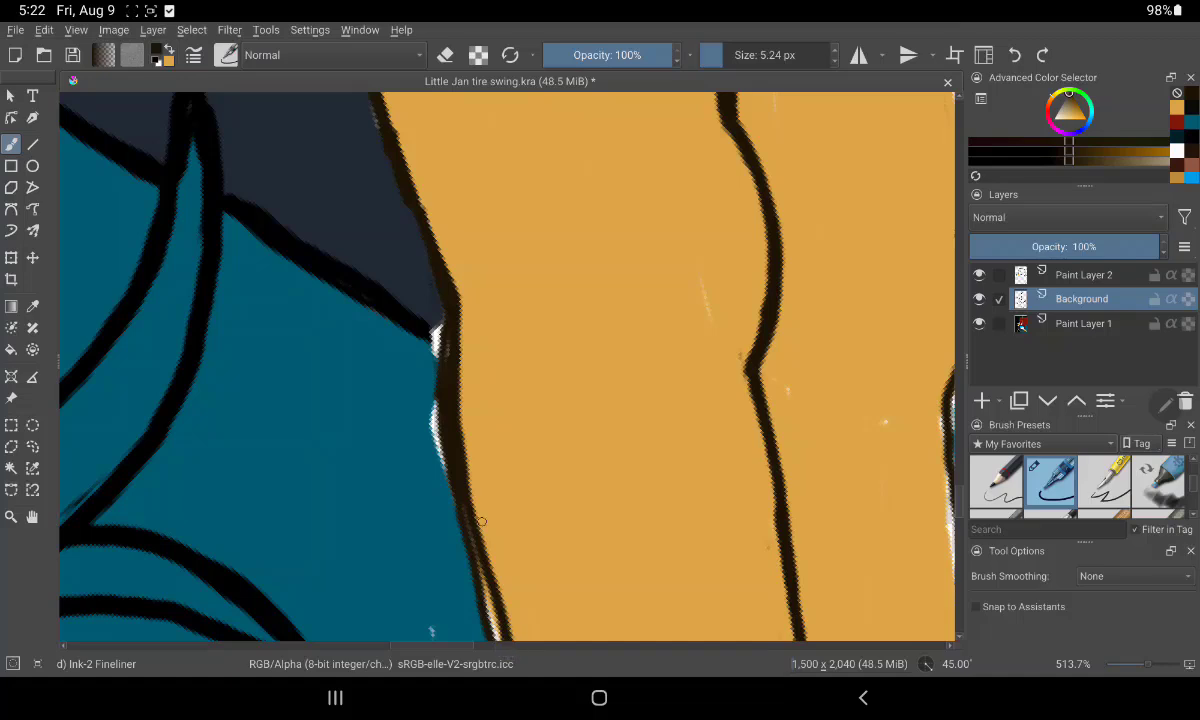
Undo the last outline stroke and redraw the blue-orange outline thicker and further down
{"action": "left_click", "coordinate": [76, 30]}
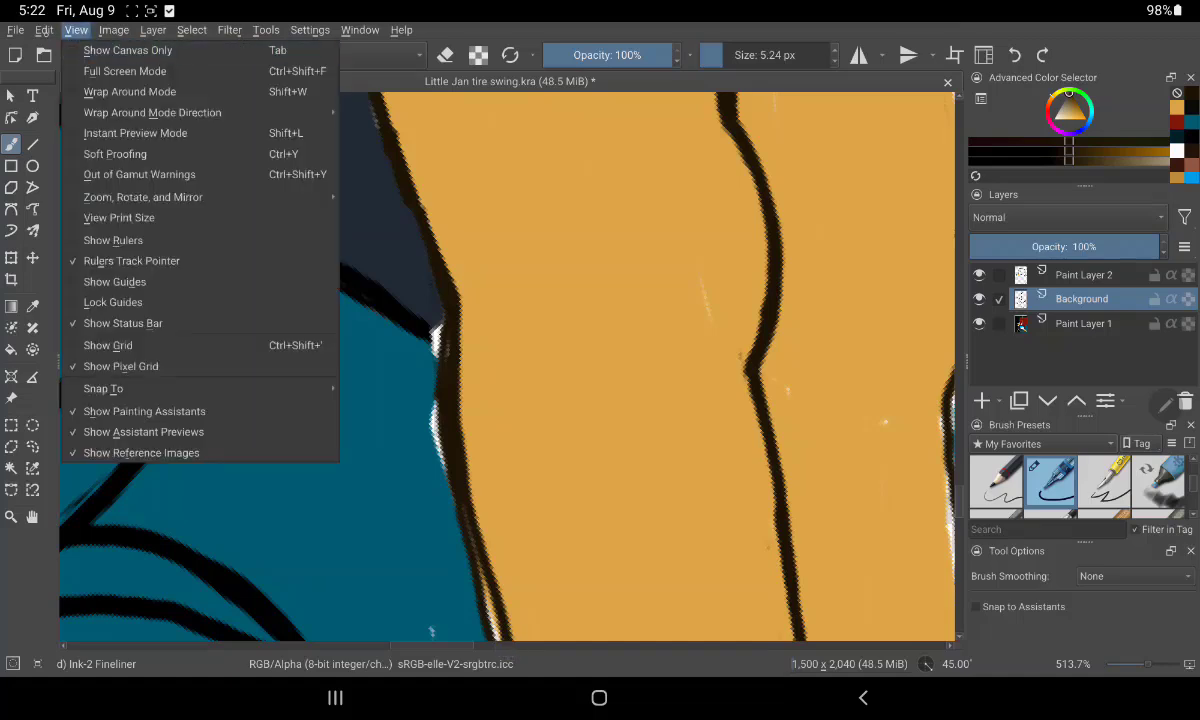
{"action": "left_click", "coordinate": [76, 30]}
{"action": "left_click", "coordinate": [46, 30]}
{"action": "left_click", "coordinate": [90, 52]}
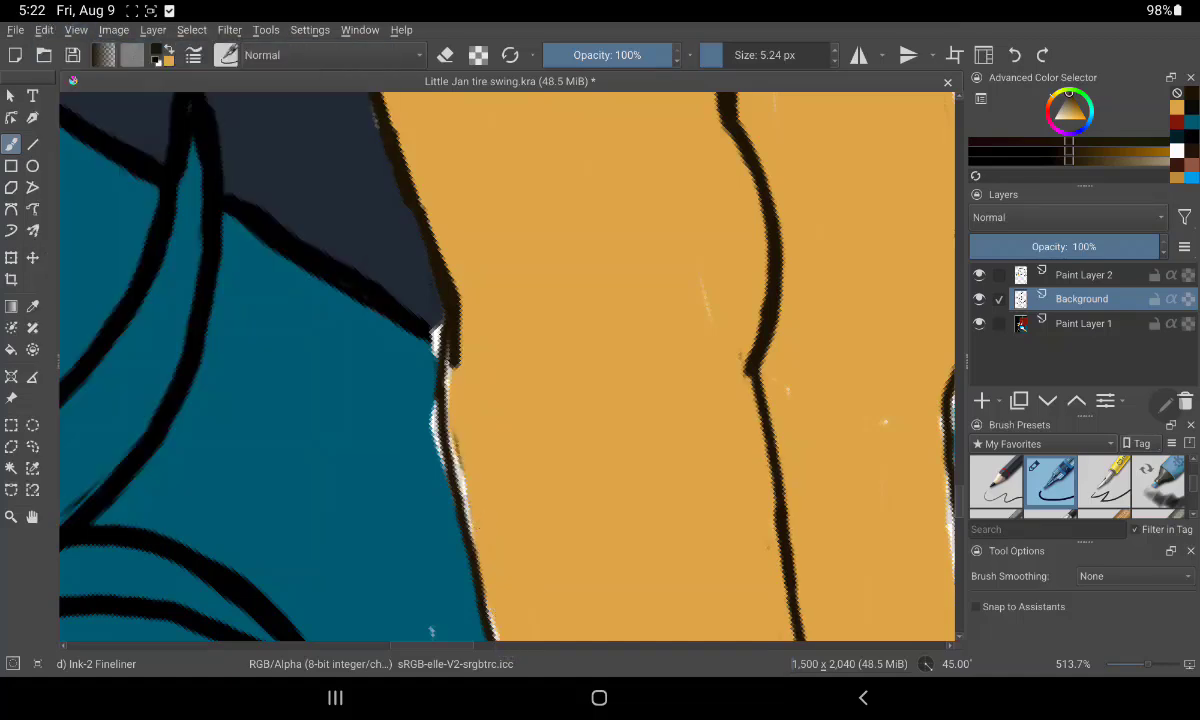
{"action": "left_click_drag", "start_coordinate": [450, 356], "coordinate": [469, 509]}
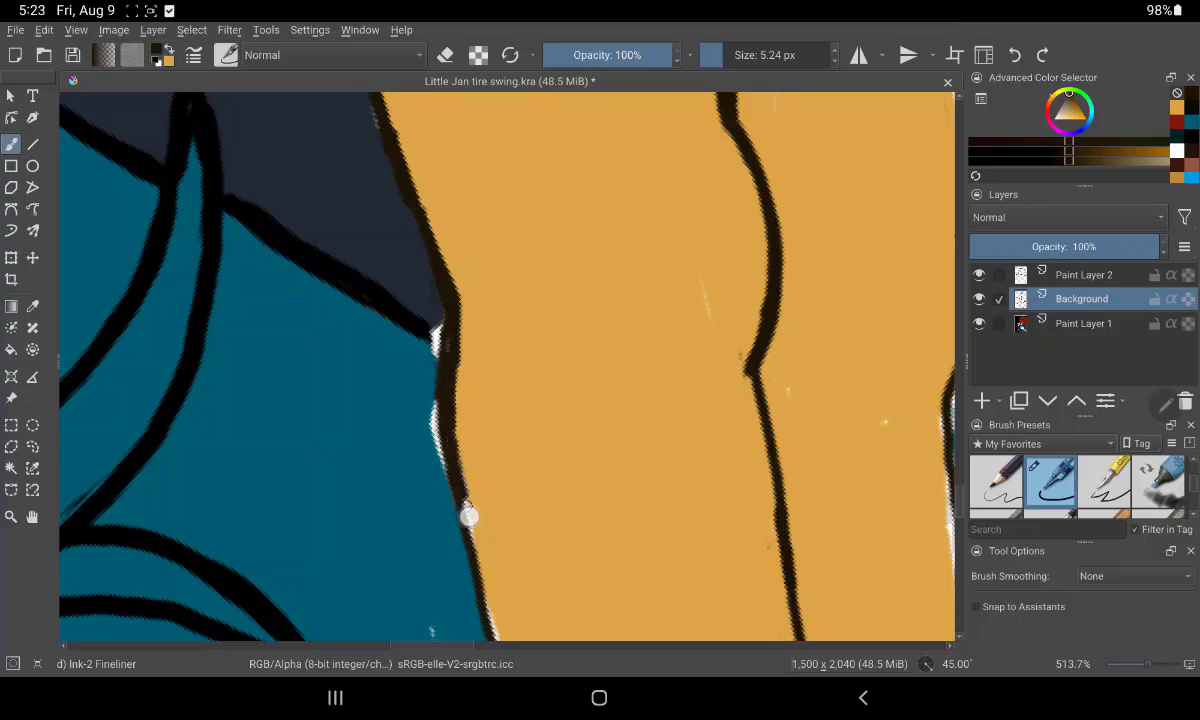
{"action": "mouse_move", "coordinate": [450, 433]}
{"action": "left_mouse_down"}
{"action": "mouse_move", "coordinate": [485, 595]}
{"action": "mouse_move", "coordinate": [471, 537]}
{"action": "left_mouse_up"}
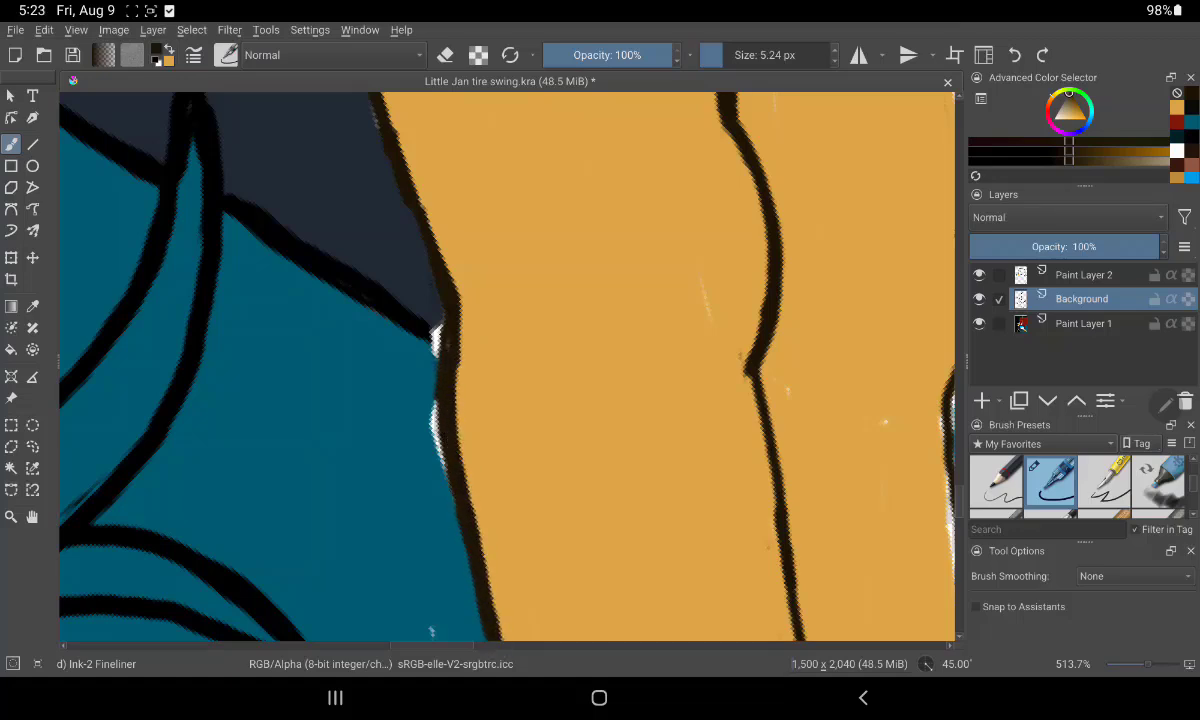
Fill white gaps along the blue-orange outline and thicken and smooth the right outline
{"action": "left_click_drag", "start_coordinate": [672, 340], "coordinate": [682, 210]}
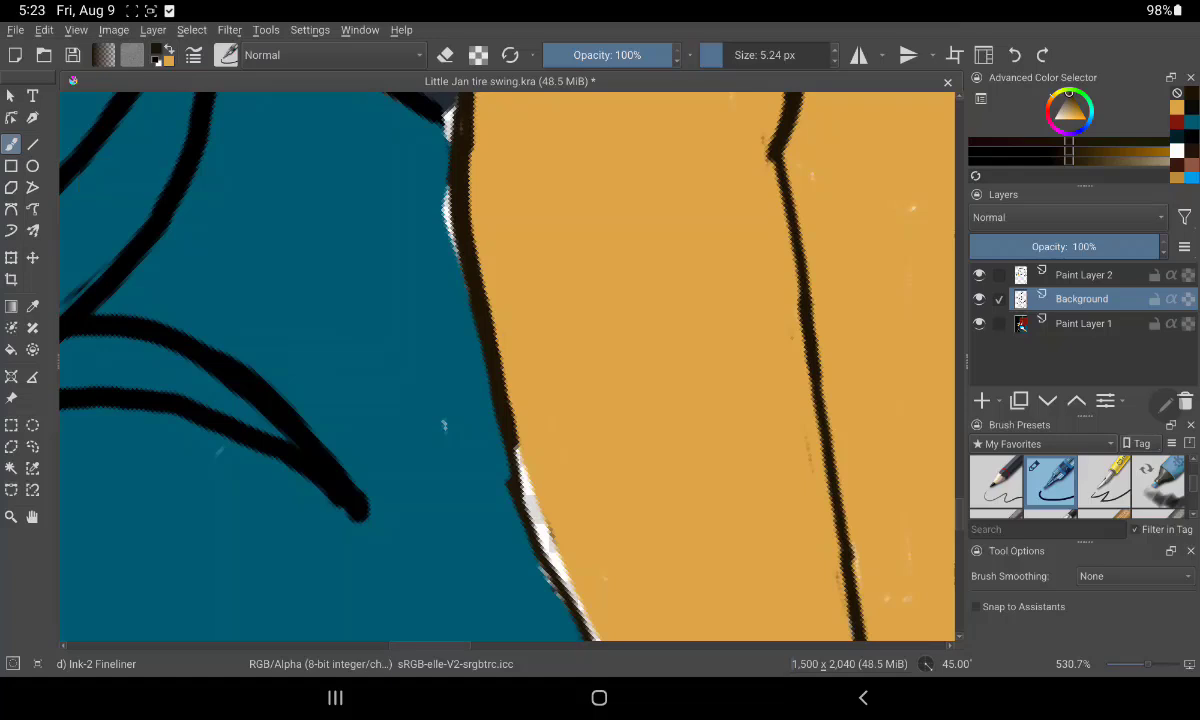
{"action": "mouse_move", "coordinate": [495, 412]}
{"action": "left_mouse_down"}
{"action": "mouse_move", "coordinate": [595, 640]}
{"action": "mouse_move", "coordinate": [500, 401]}
{"action": "left_mouse_up"}
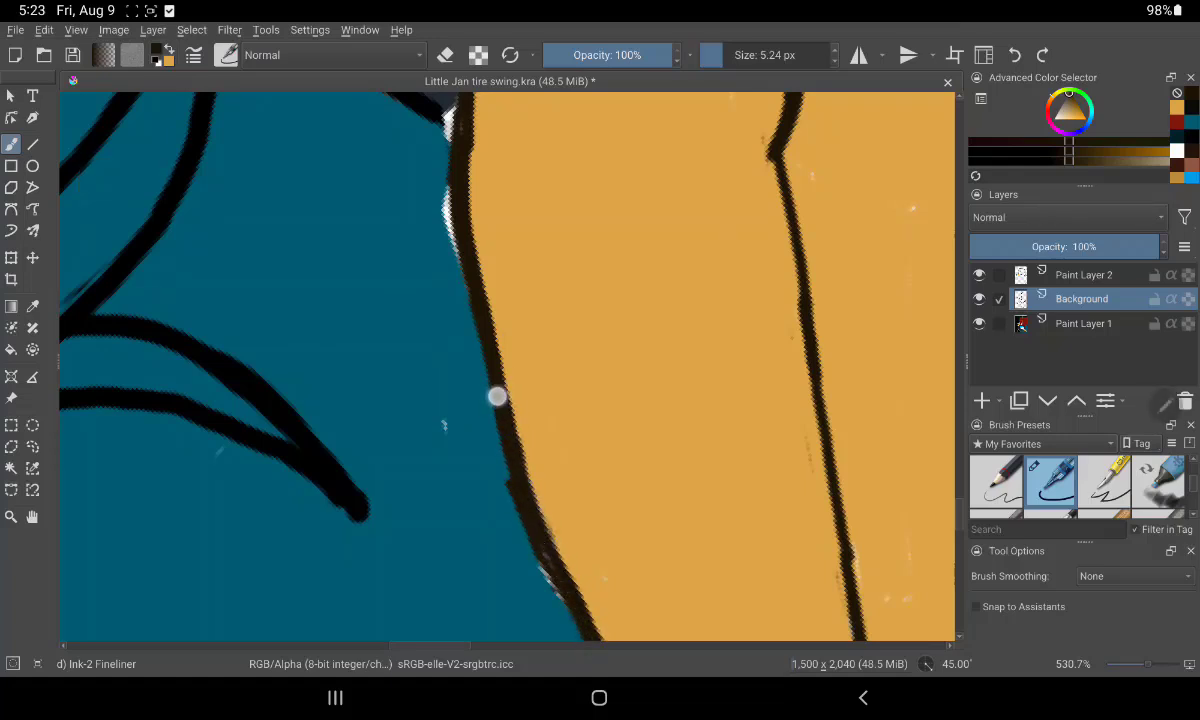
{"action": "left_click_drag", "start_coordinate": [778, 158], "coordinate": [861, 637]}
{"action": "scroll", "coordinate": [507, 366], "scroll_direction": "down", "scroll_amount": 1}
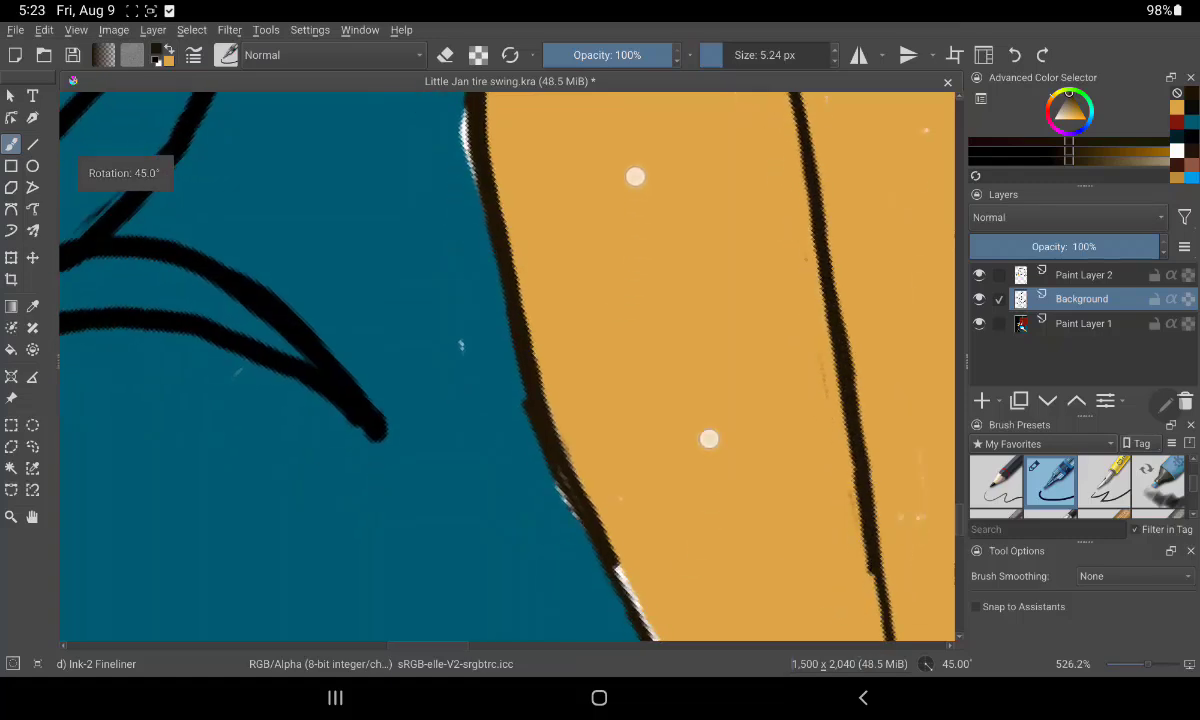
{"action": "scroll", "coordinate": [507, 366], "scroll_direction": "down", "scroll_amount": 2}
{"action": "scroll", "coordinate": [507, 366], "scroll_direction": "down", "scroll_amount": 1}
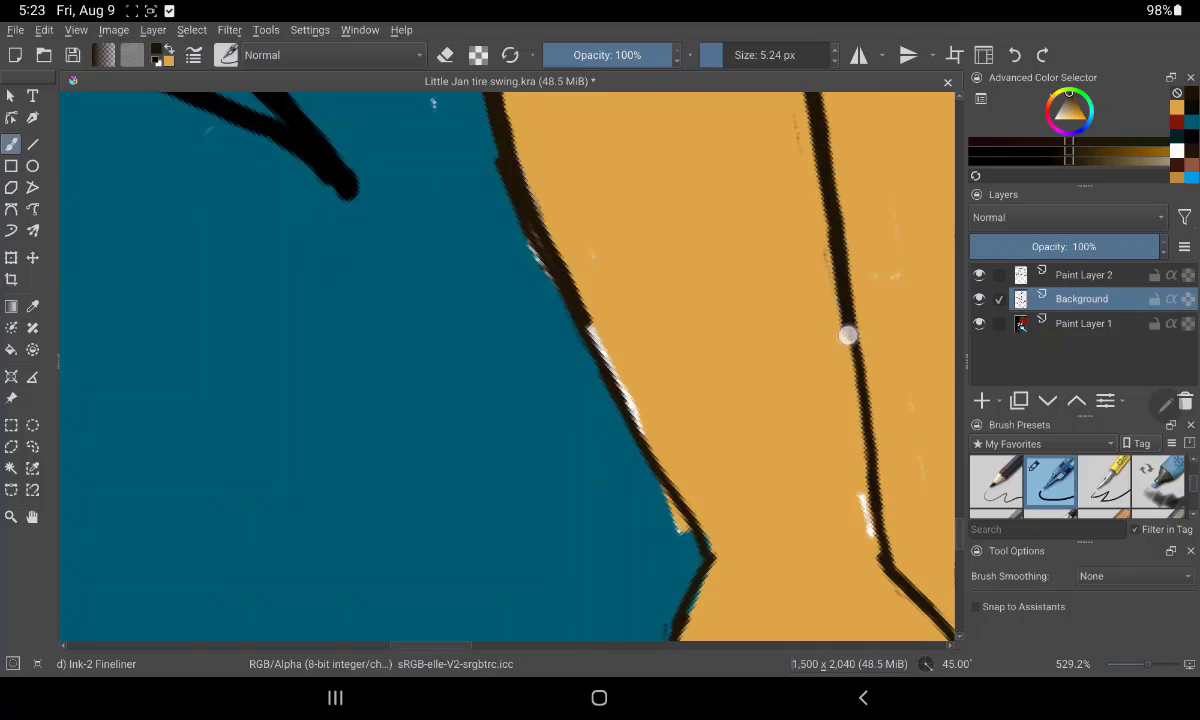
Thicken the lower right outline and darken the left outline over its white specks
{"action": "left_click_drag", "start_coordinate": [847, 335], "coordinate": [885, 557]}
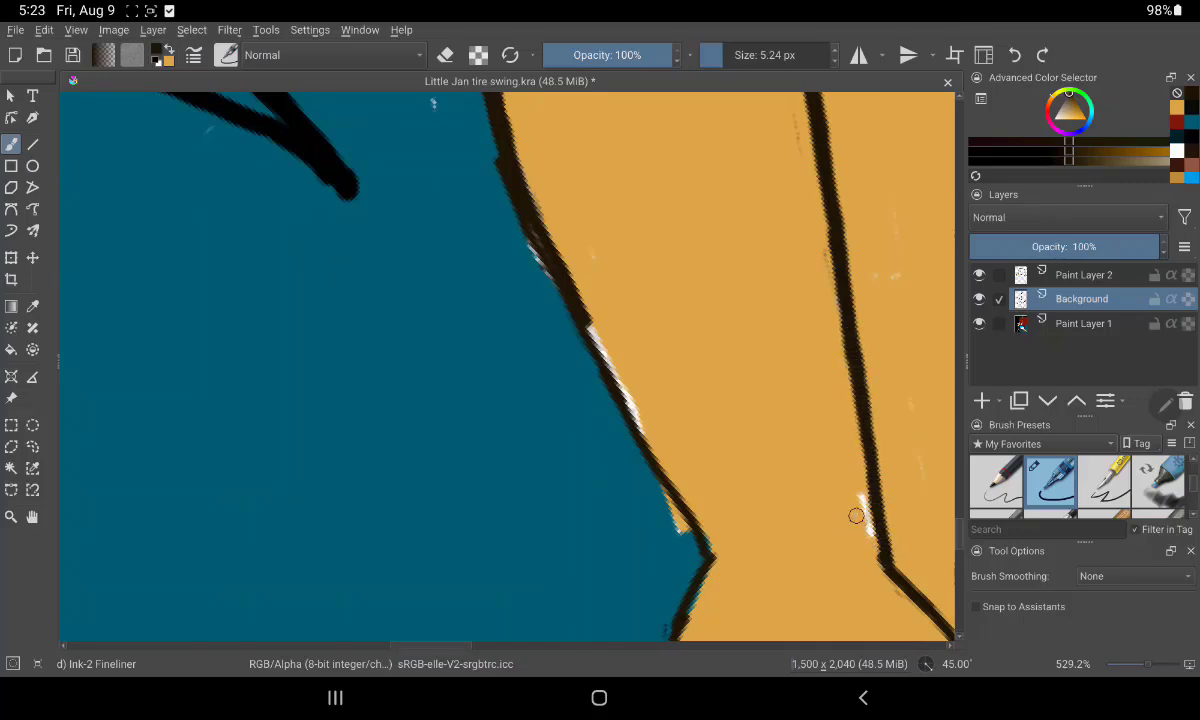
{"action": "left_click_drag", "start_coordinate": [585, 320], "coordinate": [678, 496]}
{"action": "left_click_drag", "start_coordinate": [600, 347], "coordinate": [540, 272]}
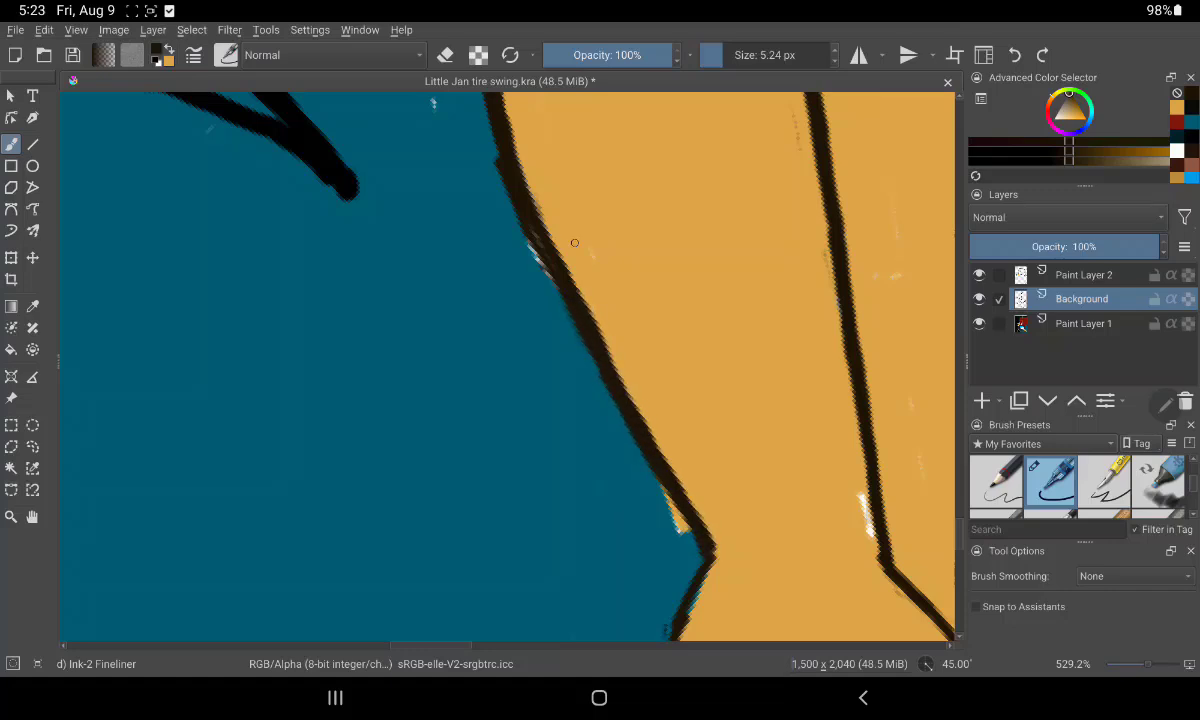
{"action": "scroll", "coordinate": [790, 192], "scroll_direction": "down", "scroll_amount": 2}
Ink black along the foot's lower edge and the toe's upper edge
{"action": "mouse_move", "coordinate": [721, 364]}
{"action": "left_mouse_down"}
{"action": "mouse_move", "coordinate": [704, 477]}
{"action": "mouse_move", "coordinate": [780, 544]}
{"action": "mouse_move", "coordinate": [949, 616]}
{"action": "left_mouse_up"}
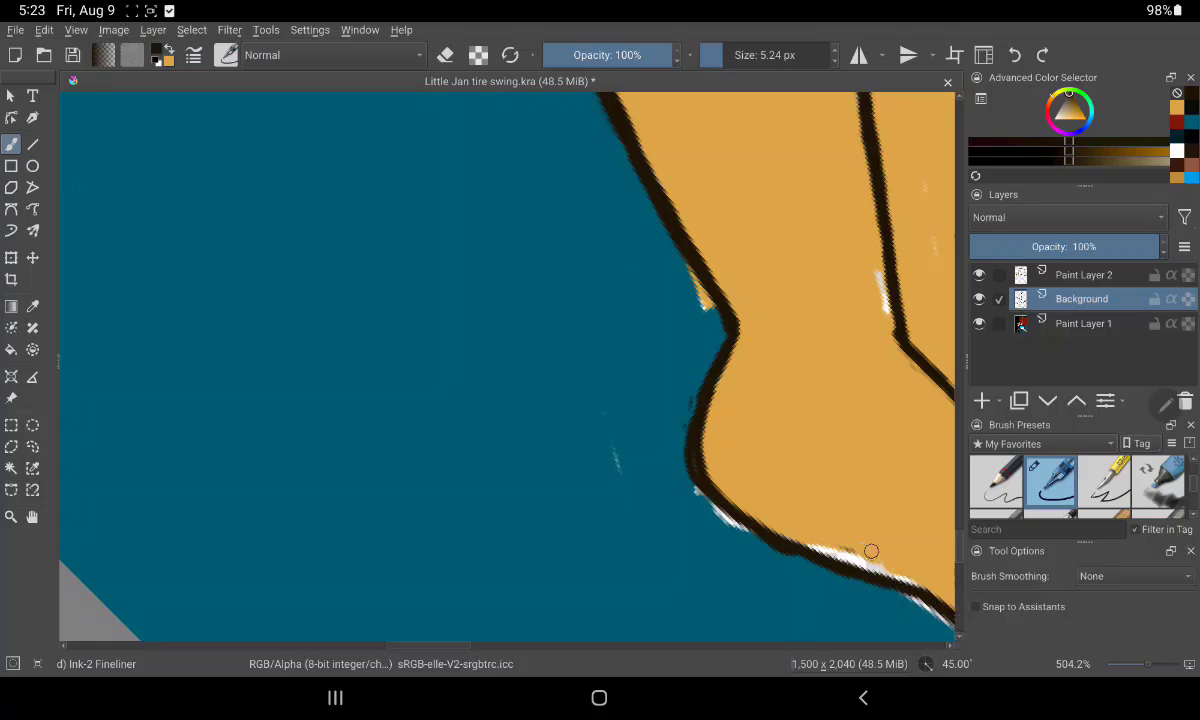
{"action": "scroll", "coordinate": [773, 307], "scroll_direction": "down", "scroll_amount": 1}
{"action": "mouse_move", "coordinate": [690, 418]}
{"action": "left_mouse_down"}
{"action": "mouse_move", "coordinate": [913, 578]}
{"action": "mouse_move", "coordinate": [927, 541]}
{"action": "mouse_move", "coordinate": [667, 182]}
{"action": "mouse_move", "coordinate": [645, 107]}
{"action": "left_mouse_up"}
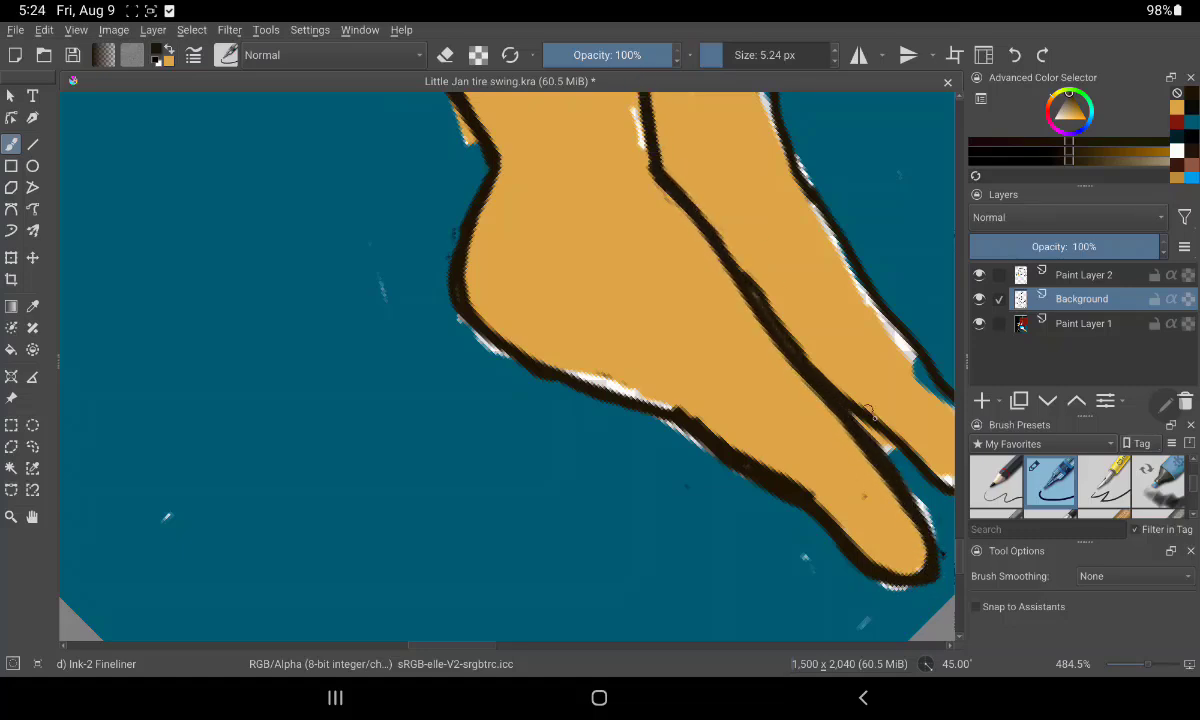
{"action": "mouse_move", "coordinate": [880, 432]}
{"action": "left_mouse_down"}
{"action": "mouse_move", "coordinate": [800, 453]}
{"action": "mouse_move", "coordinate": [752, 318]}
{"action": "mouse_move", "coordinate": [624, 120]}
{"action": "mouse_move", "coordinate": [565, 75]}
{"action": "left_mouse_up"}
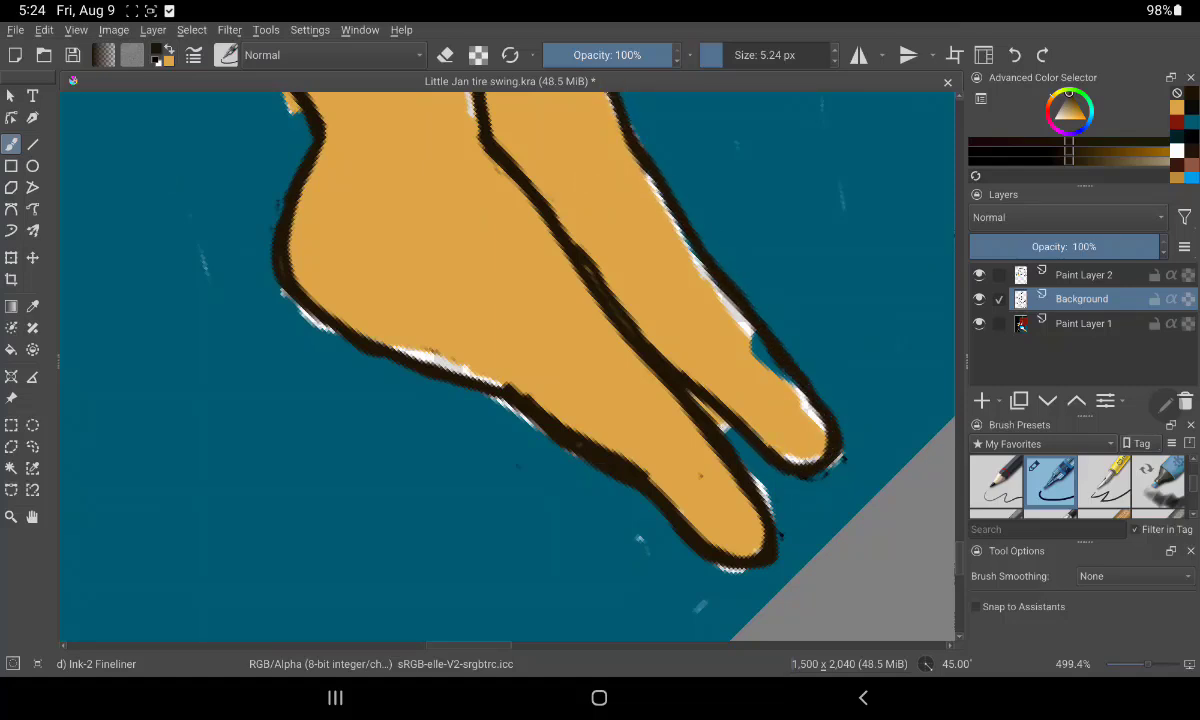
{"action": "left_click_drag", "start_coordinate": [500, 360], "coordinate": [530, 380]}
Retrace the right leg's outline in thick black strokes
{"action": "left_click_drag", "start_coordinate": [637, 272], "coordinate": [628, 92]}
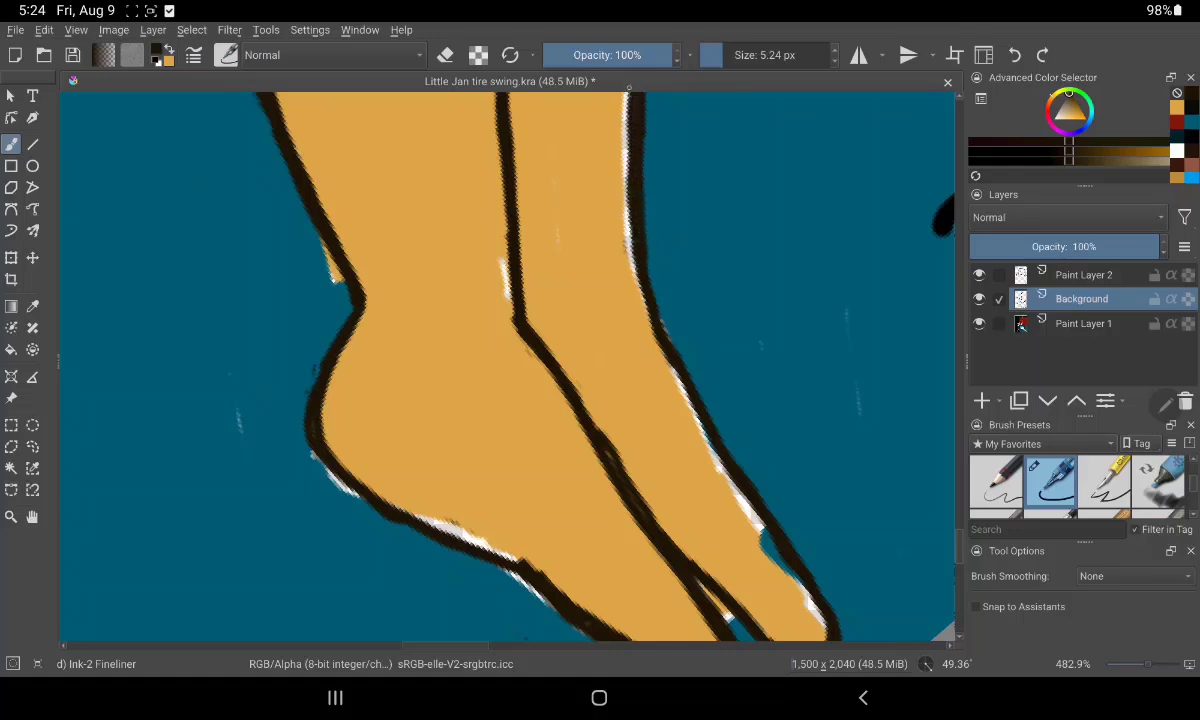
{"action": "left_click_drag", "start_coordinate": [700, 480], "coordinate": [728, 517]}
{"action": "left_click", "coordinate": [1184, 246]}
{"action": "left_click", "coordinate": [658, 302]}
{"action": "left_click_drag", "start_coordinate": [646, 297], "coordinate": [650, 92]}
{"action": "left_click_drag", "start_coordinate": [700, 330], "coordinate": [725, 486]}
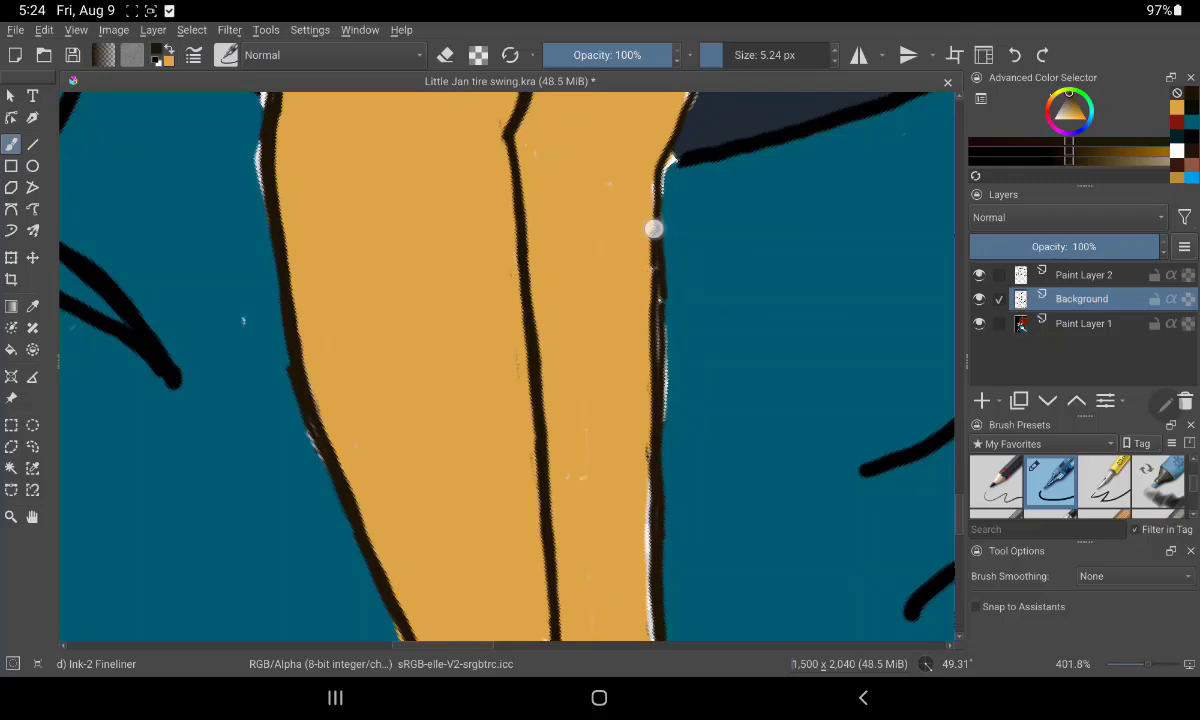
{"action": "mouse_move", "coordinate": [656, 281]}
{"action": "left_mouse_down"}
{"action": "mouse_move", "coordinate": [650, 92]}
{"action": "mouse_move", "coordinate": [596, 330]}
{"action": "mouse_move", "coordinate": [612, 87]}
{"action": "left_mouse_up"}
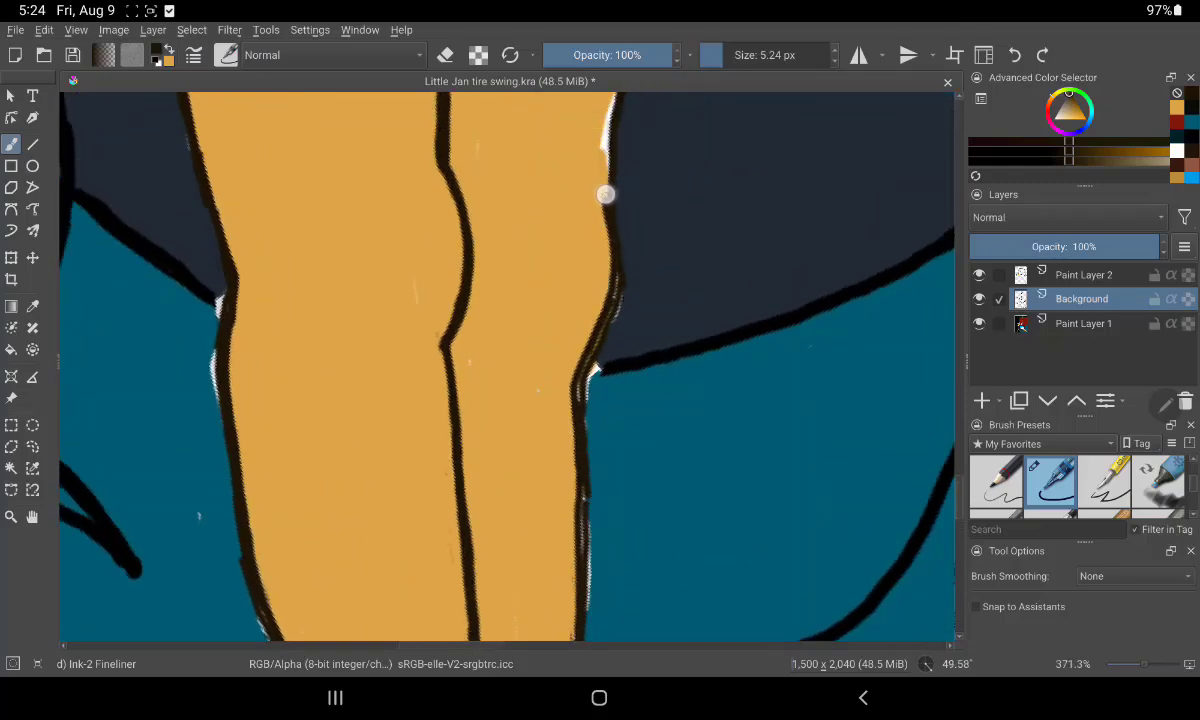
Retrace the outline at the top of the leg and pick the background teal as paint colour
{"action": "left_click_drag", "start_coordinate": [601, 151], "coordinate": [592, 295]}
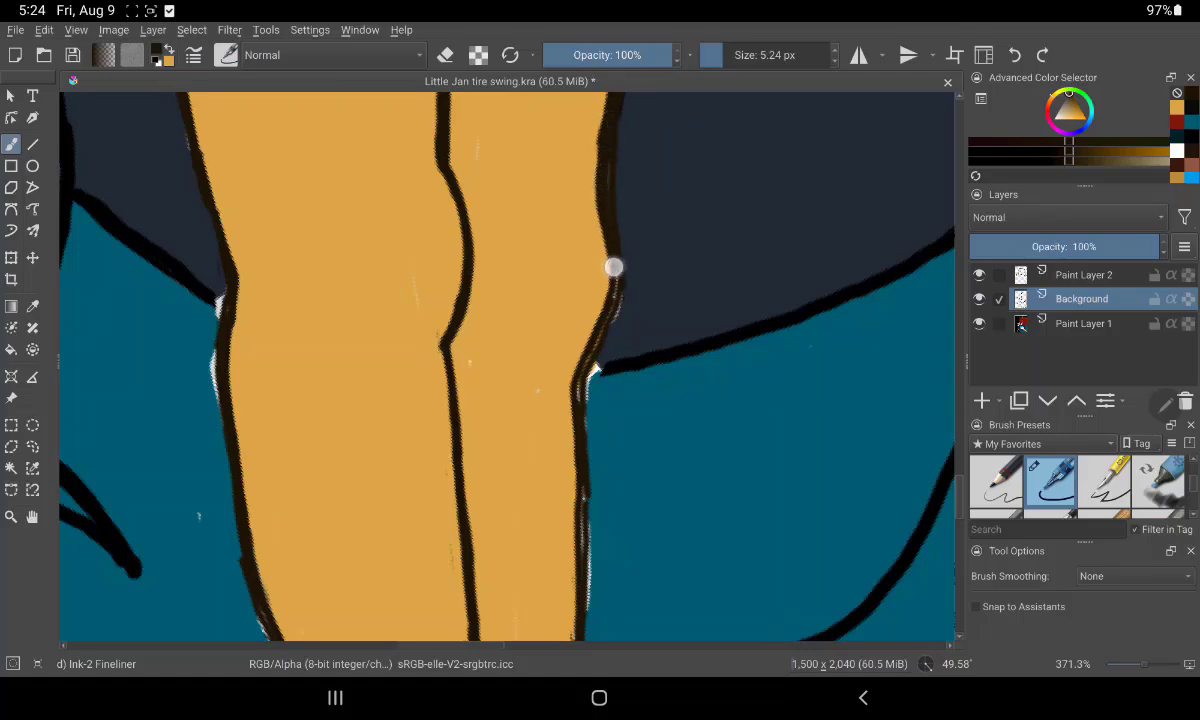
{"action": "scroll", "coordinate": [500, 360], "scroll_direction": "down", "scroll_amount": 1}
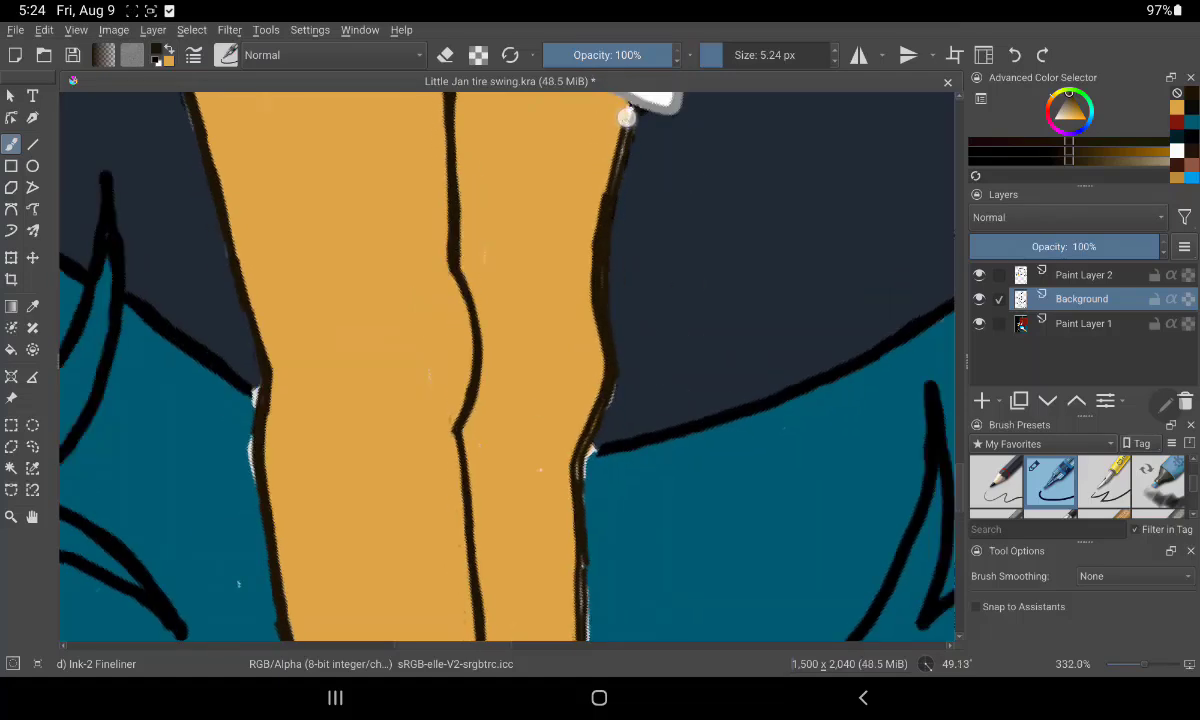
{"action": "left_click_drag", "start_coordinate": [627, 112], "coordinate": [608, 192]}
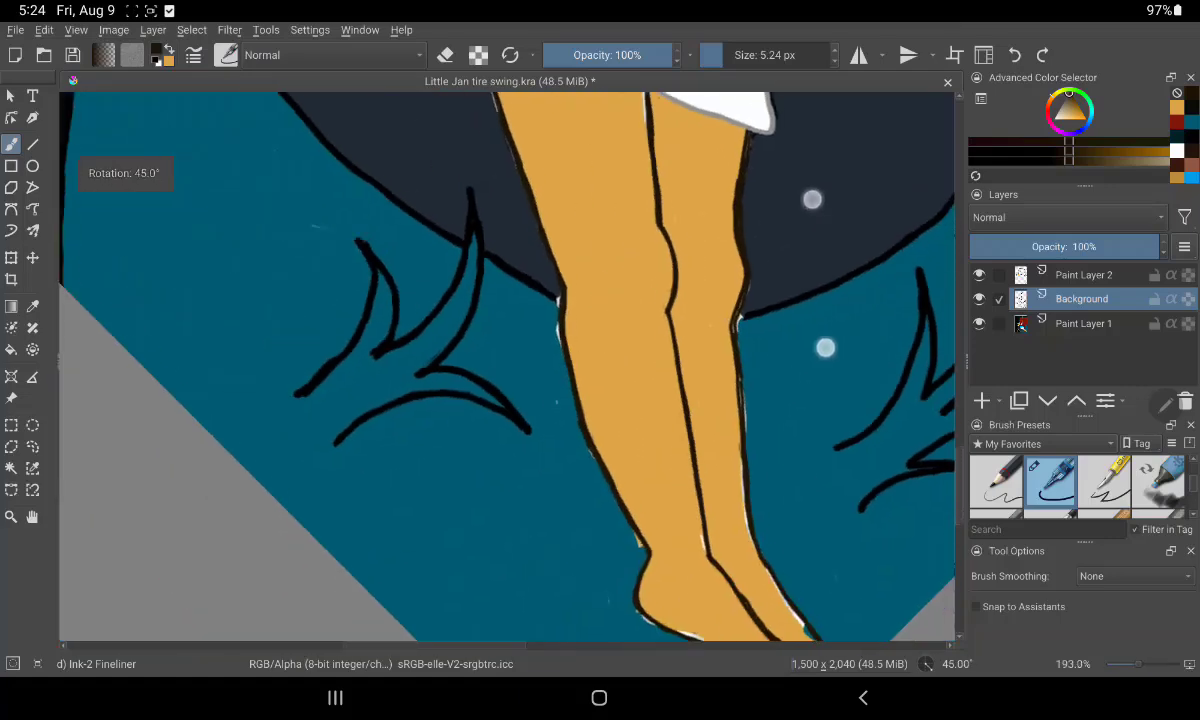
{"action": "mouse_move", "coordinate": [807, 196]}
{"action": "left_mouse_down"}
{"action": "mouse_move", "coordinate": [758, 196]}
{"action": "mouse_move", "coordinate": [678, 131]}
{"action": "mouse_move", "coordinate": [628, 118]}
{"action": "left_mouse_up"}
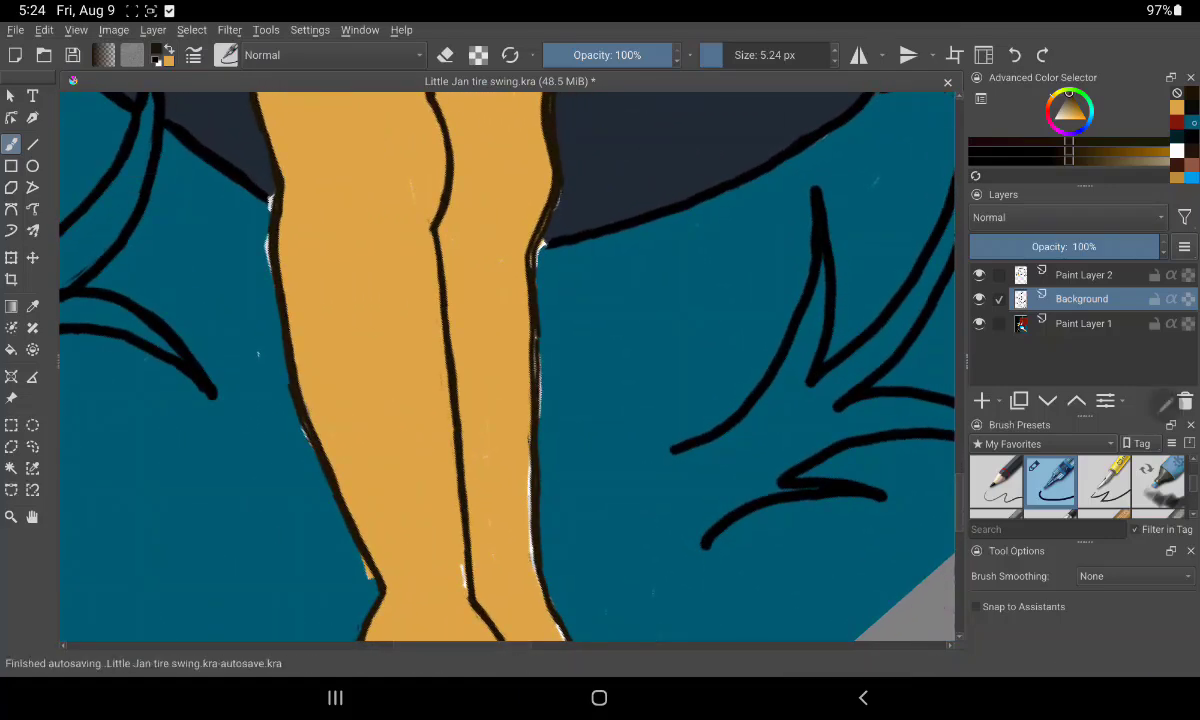
{"action": "left_click", "coordinate": [548, 374], "text": "ctrl"}
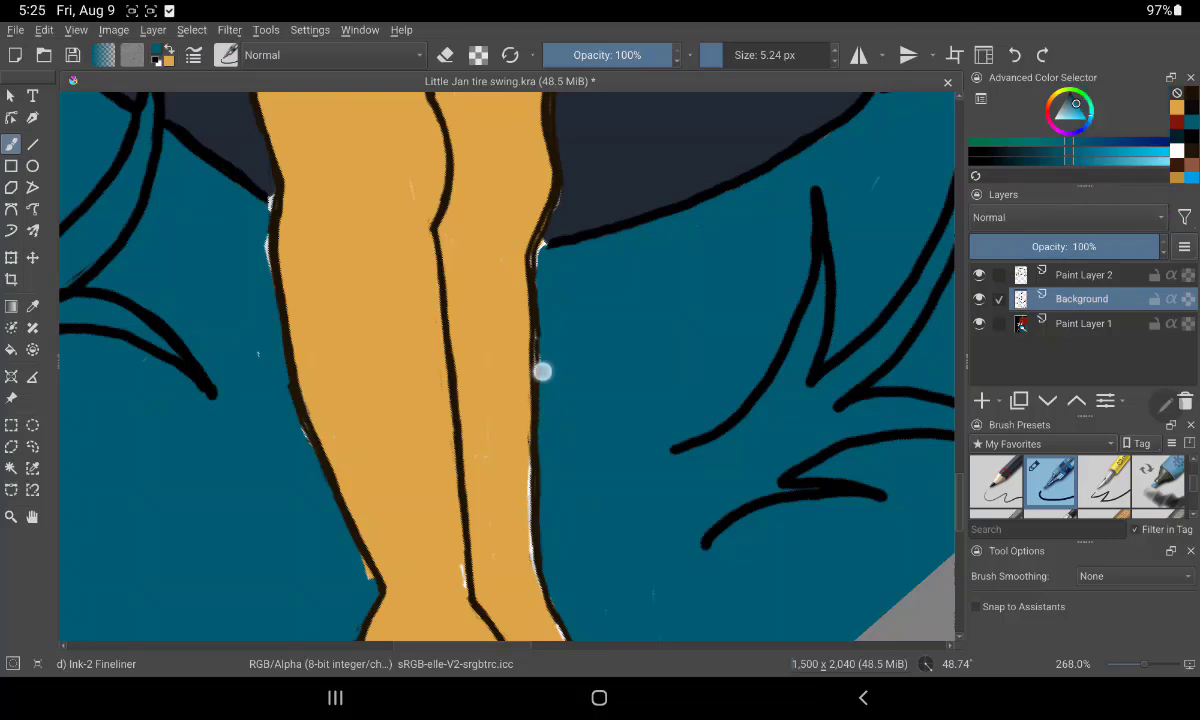
On Paint Layer 1, paint teal over white specks beside the legs, heel and sole
{"action": "left_click", "coordinate": [1083, 323]}
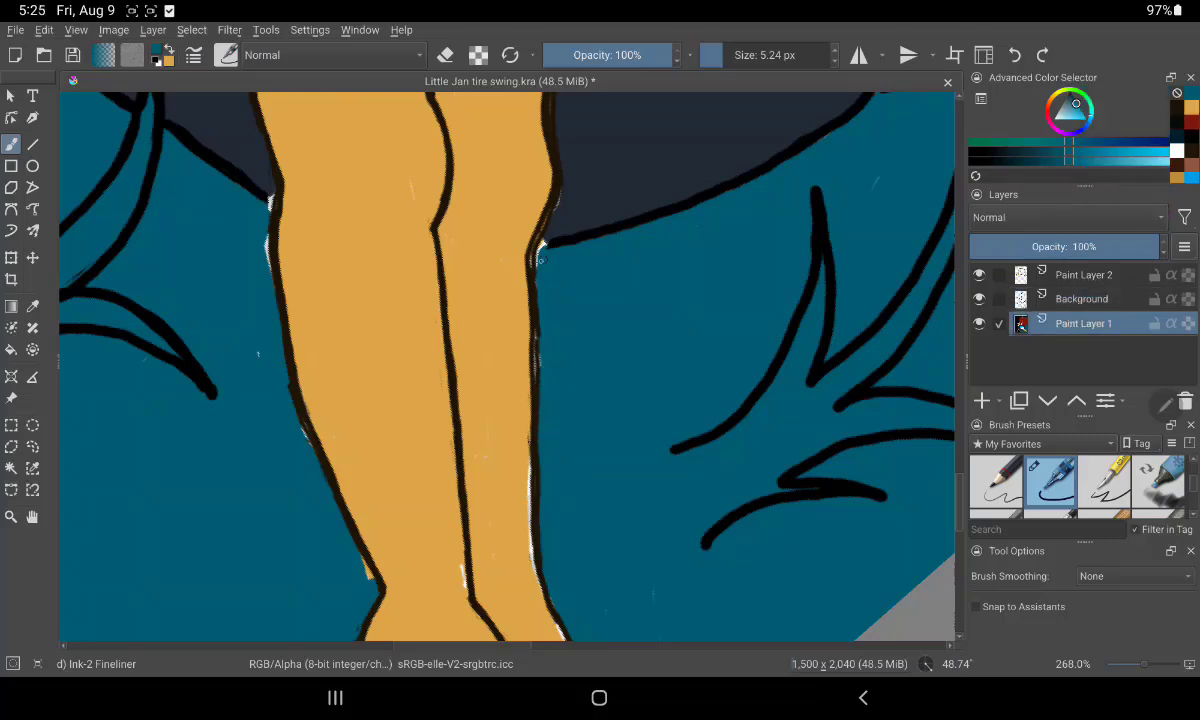
{"action": "left_click_drag", "start_coordinate": [538, 263], "coordinate": [554, 610]}
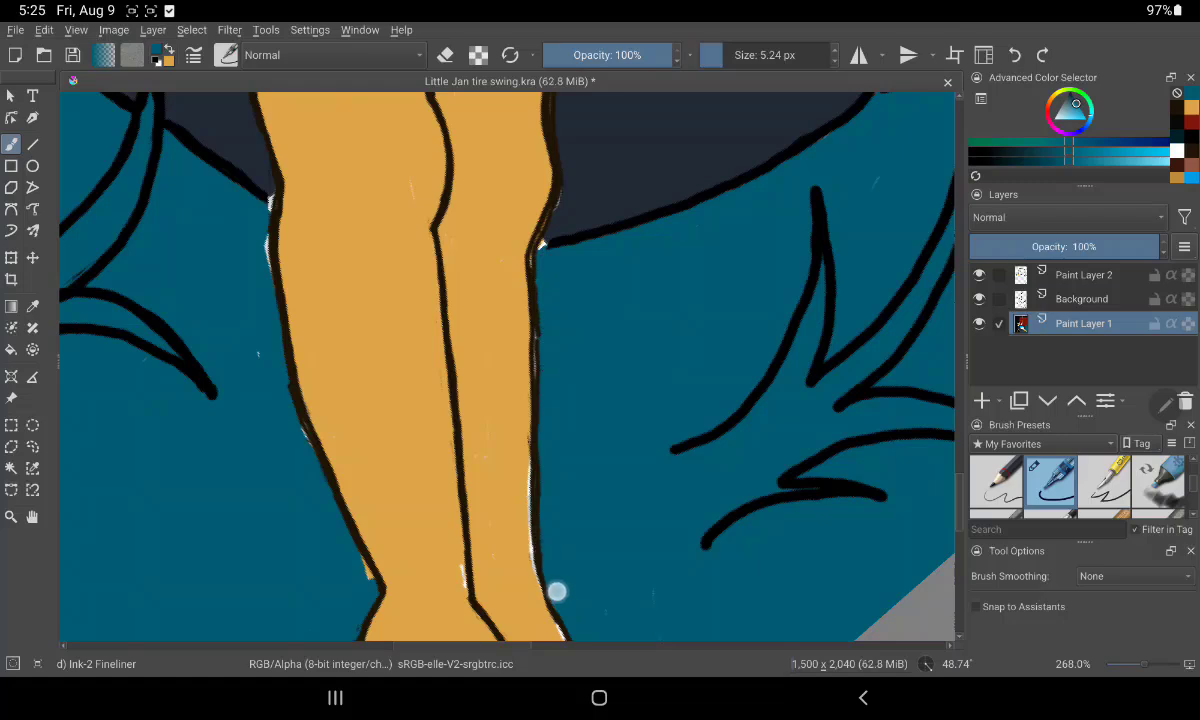
{"action": "mouse_move", "coordinate": [261, 232]}
{"action": "left_mouse_down"}
{"action": "mouse_move", "coordinate": [268, 276]}
{"action": "mouse_move", "coordinate": [262, 214]}
{"action": "mouse_move", "coordinate": [254, 340]}
{"action": "mouse_move", "coordinate": [362, 568]}
{"action": "left_mouse_up"}
{"action": "left_click_drag", "start_coordinate": [560, 560], "coordinate": [603, 415]}
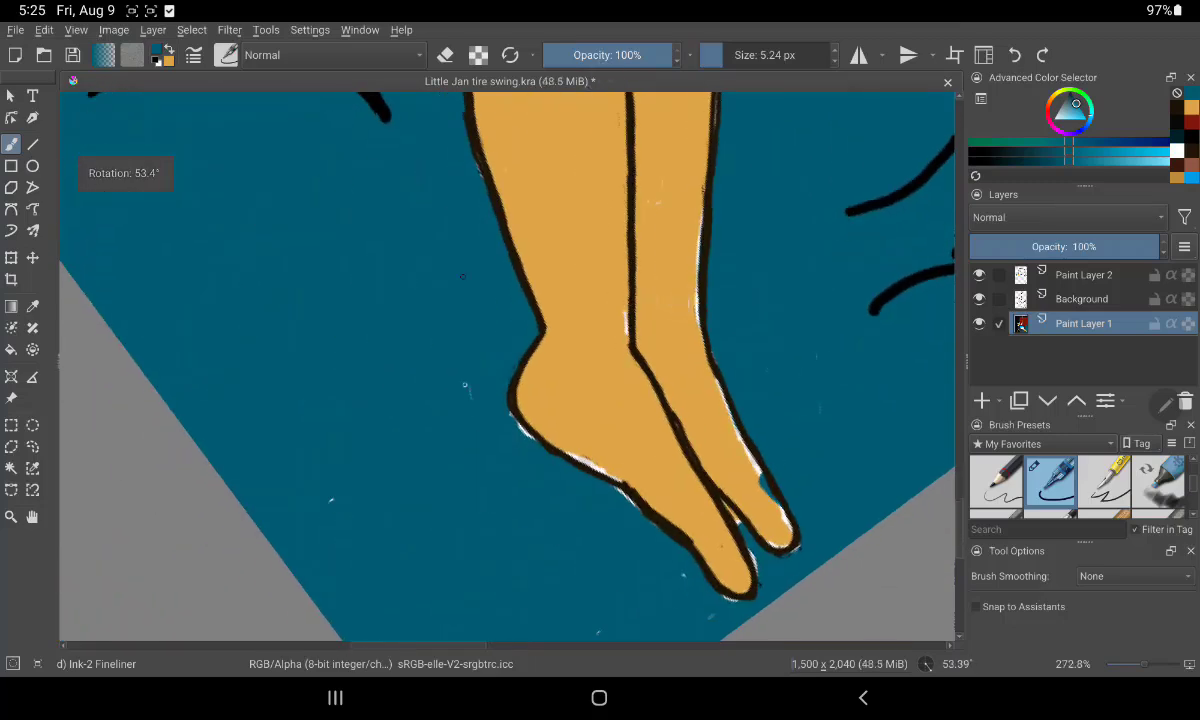
{"action": "left_click_drag", "start_coordinate": [480, 383], "coordinate": [657, 525]}
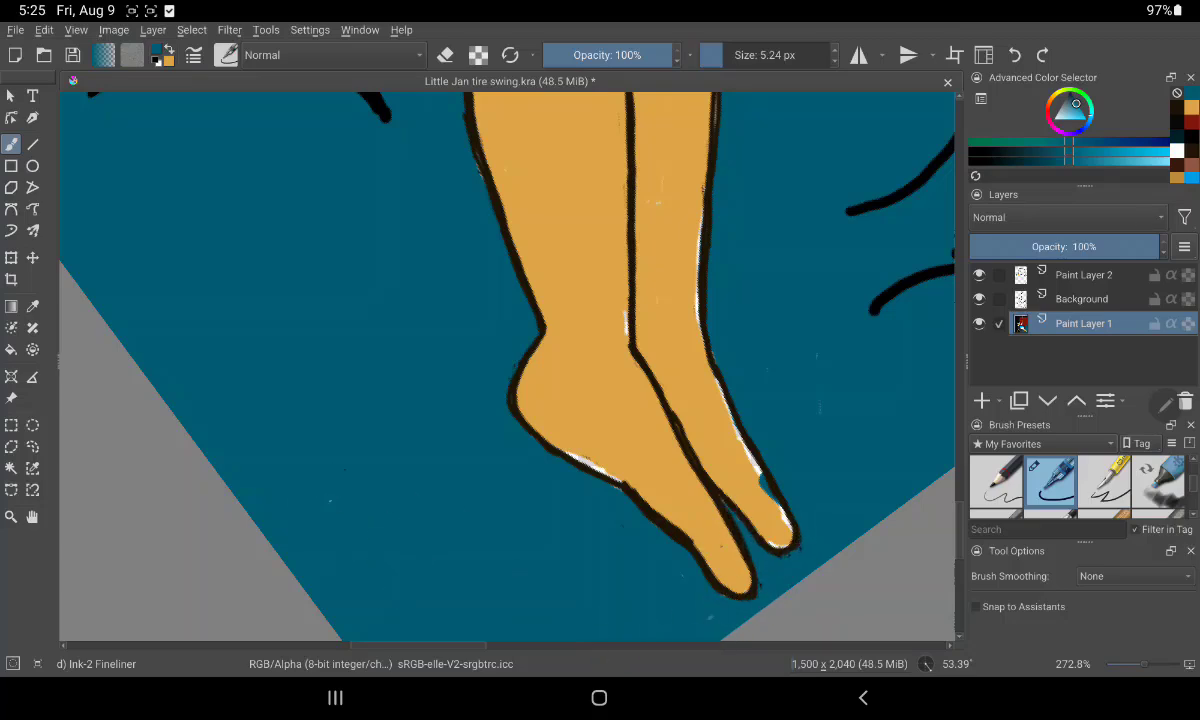
{"action": "mouse_move", "coordinate": [576, 364]}
{"action": "left_mouse_down"}
{"action": "mouse_move", "coordinate": [541, 342]}
{"action": "mouse_move", "coordinate": [560, 300]}
{"action": "left_mouse_up"}
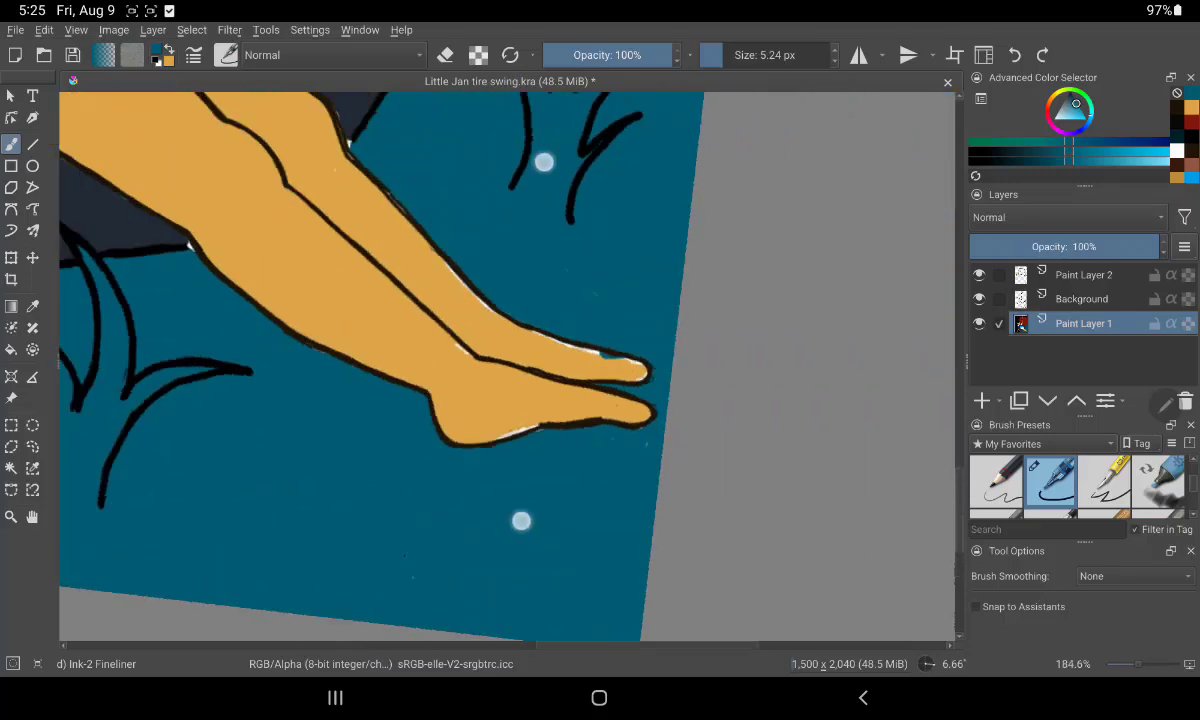
{"action": "left_click_drag", "start_coordinate": [544, 161], "coordinate": [704, 134]}
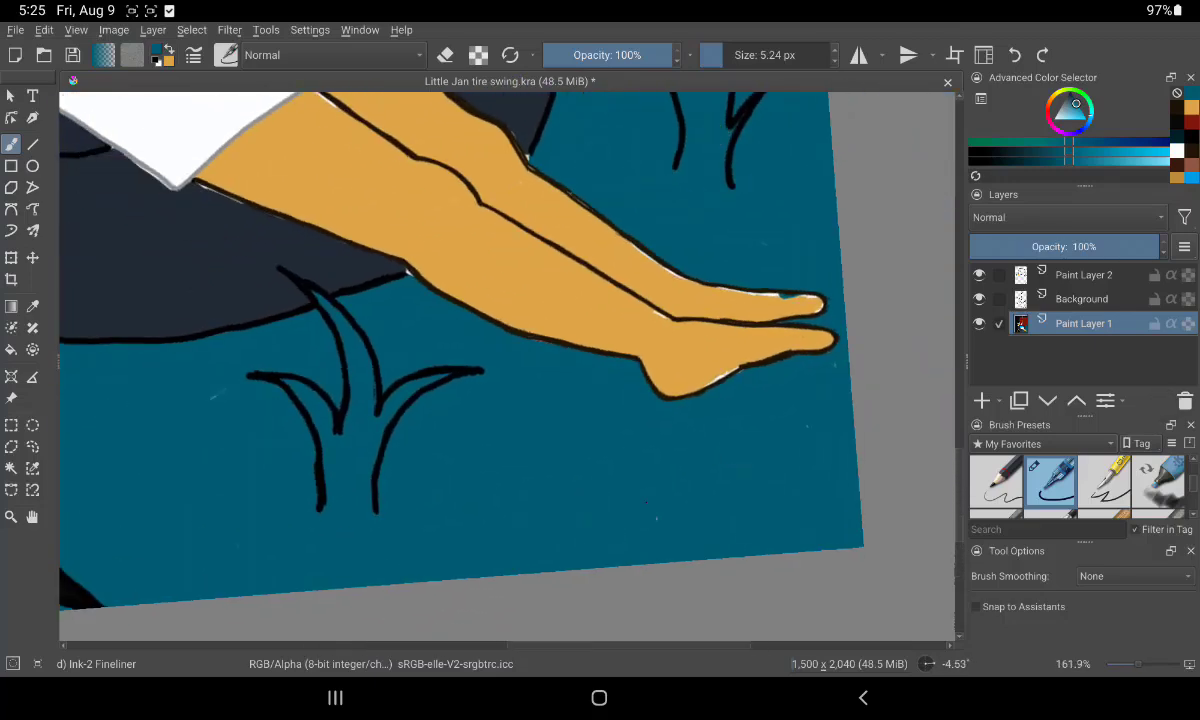
Pick skin orange and fill the white gaps on the foot and the toe's top edge
{"action": "left_click", "coordinate": [600, 260], "text": "ctrl"}
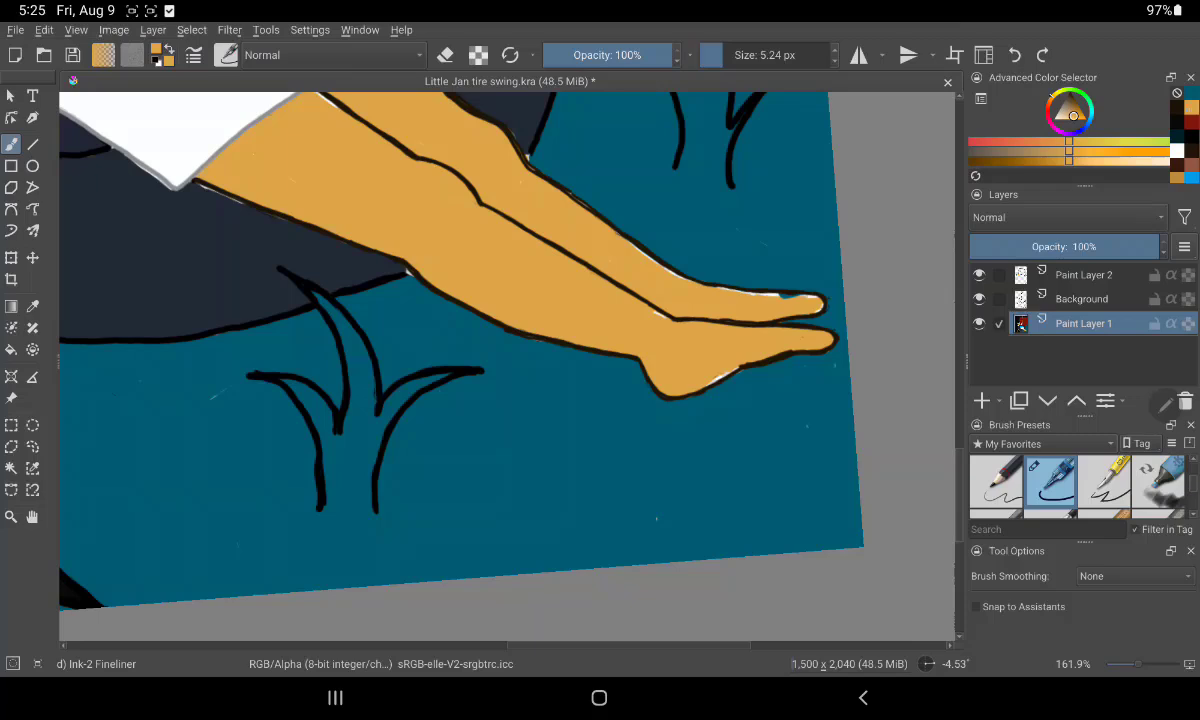
{"action": "left_click_drag", "start_coordinate": [712, 434], "coordinate": [607, 484]}
{"action": "left_click_drag", "start_coordinate": [750, 161], "coordinate": [800, 100]}
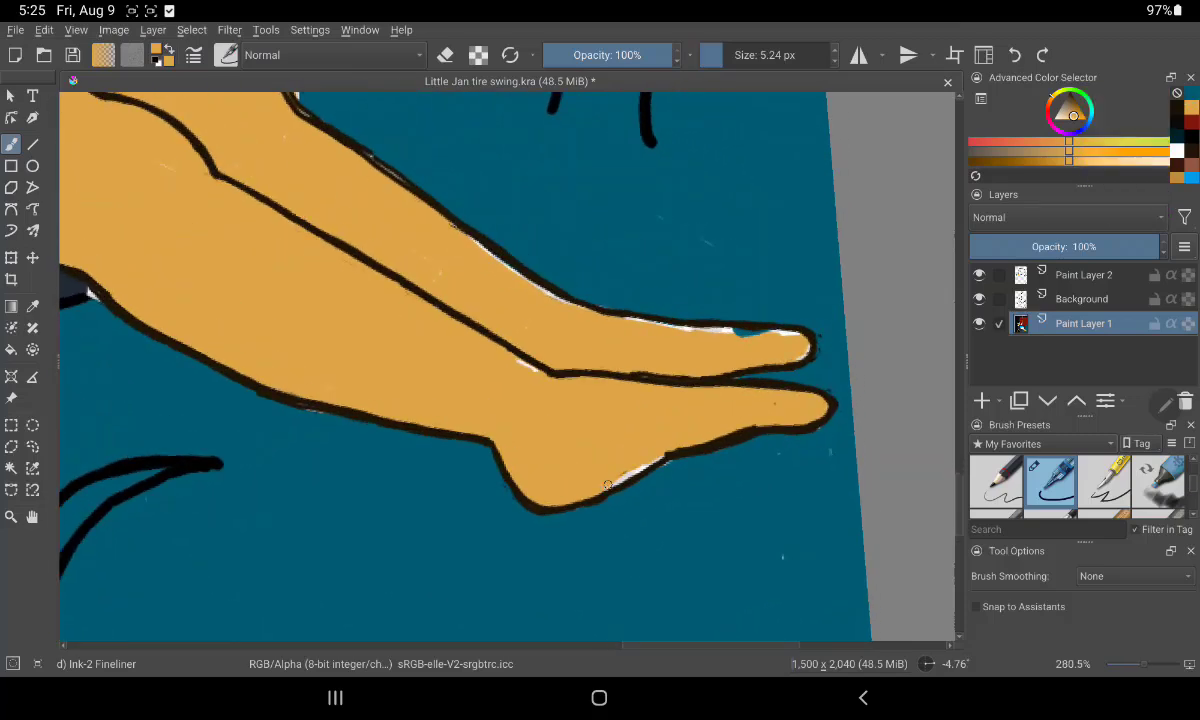
{"action": "left_click", "coordinate": [678, 449]}
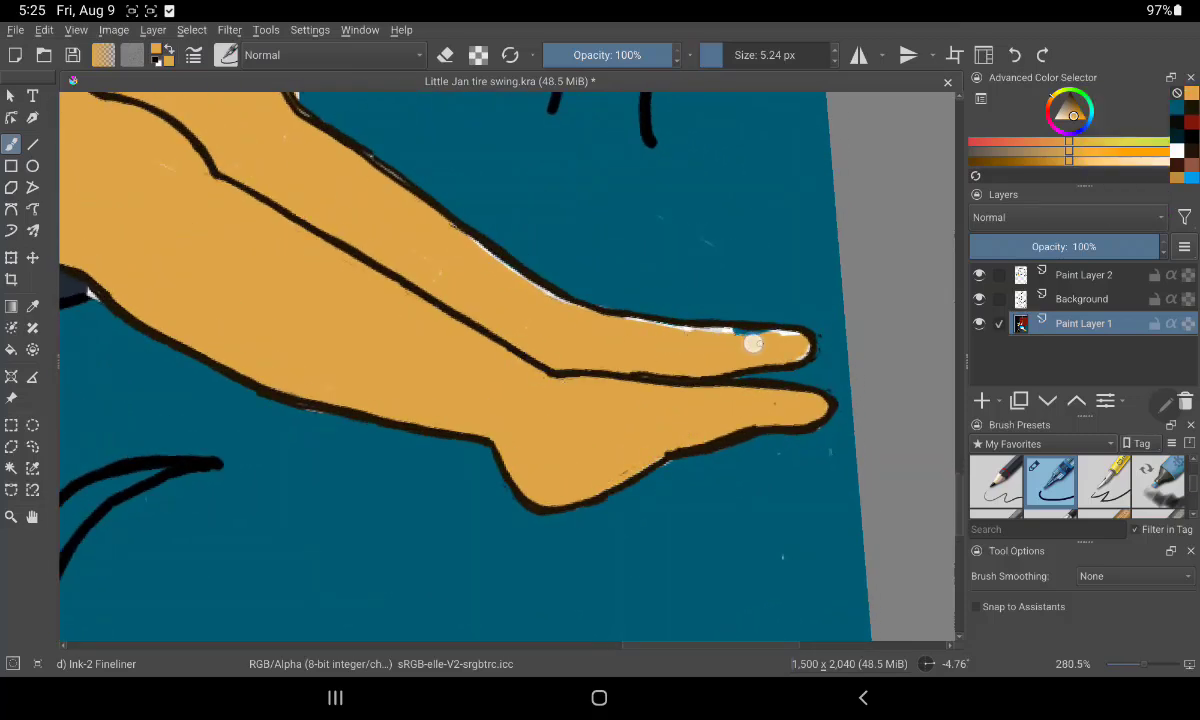
{"action": "left_click_drag", "start_coordinate": [755, 329], "coordinate": [796, 340]}
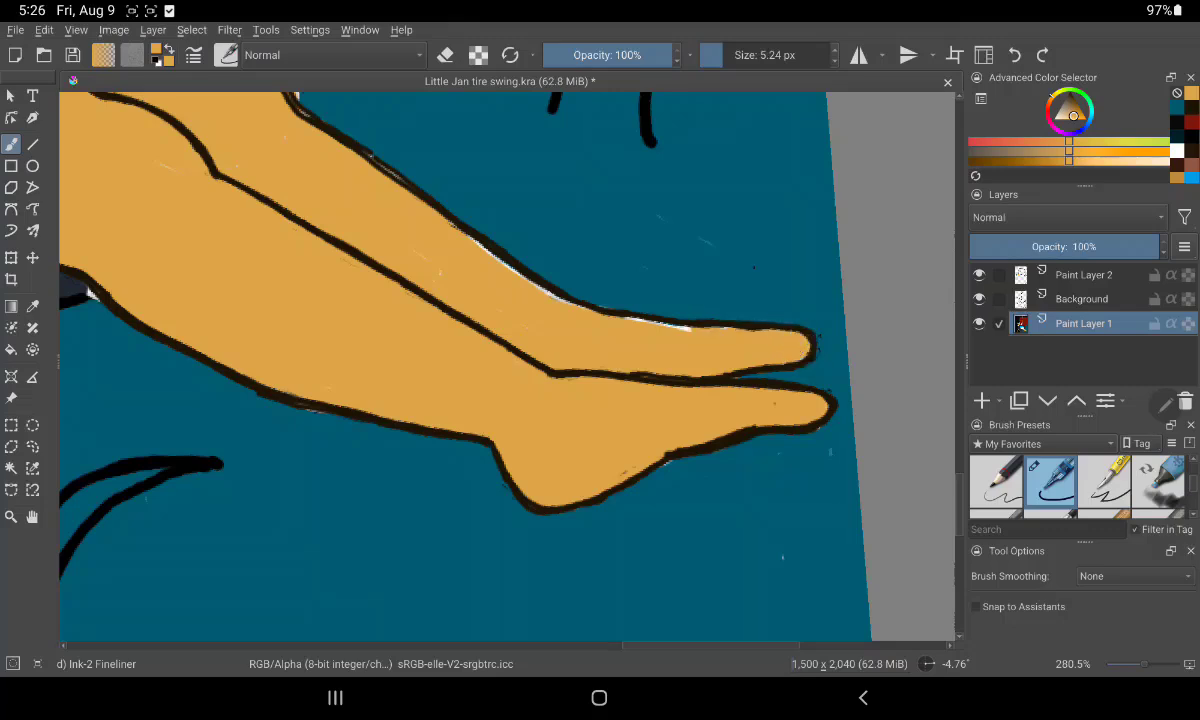
Fill the white gap along the upper leg and extend the leg outline up to the shorts
{"action": "mouse_move", "coordinate": [450, 230]}
{"action": "left_mouse_down"}
{"action": "mouse_move", "coordinate": [579, 311]}
{"action": "mouse_move", "coordinate": [721, 328]}
{"action": "left_mouse_up"}
{"action": "scroll", "coordinate": [494, 376], "scroll_direction": "down", "scroll_amount": 1}
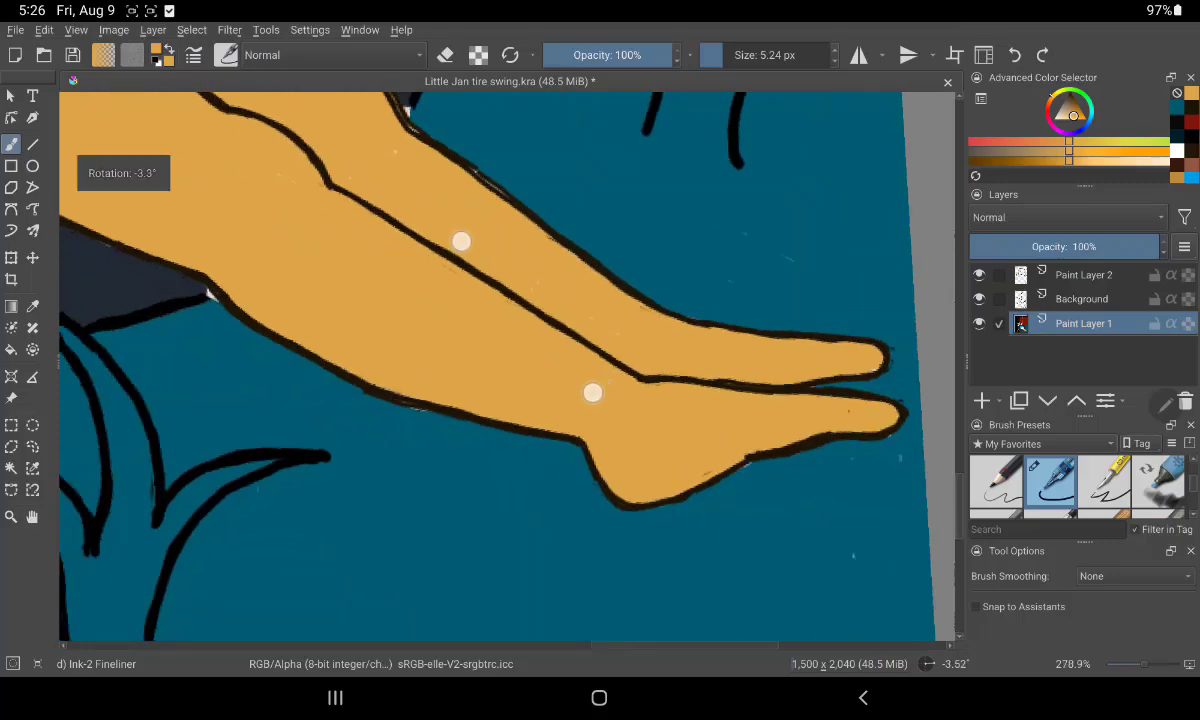
{"action": "scroll", "coordinate": [513, 374], "scroll_direction": "up", "scroll_amount": 1}
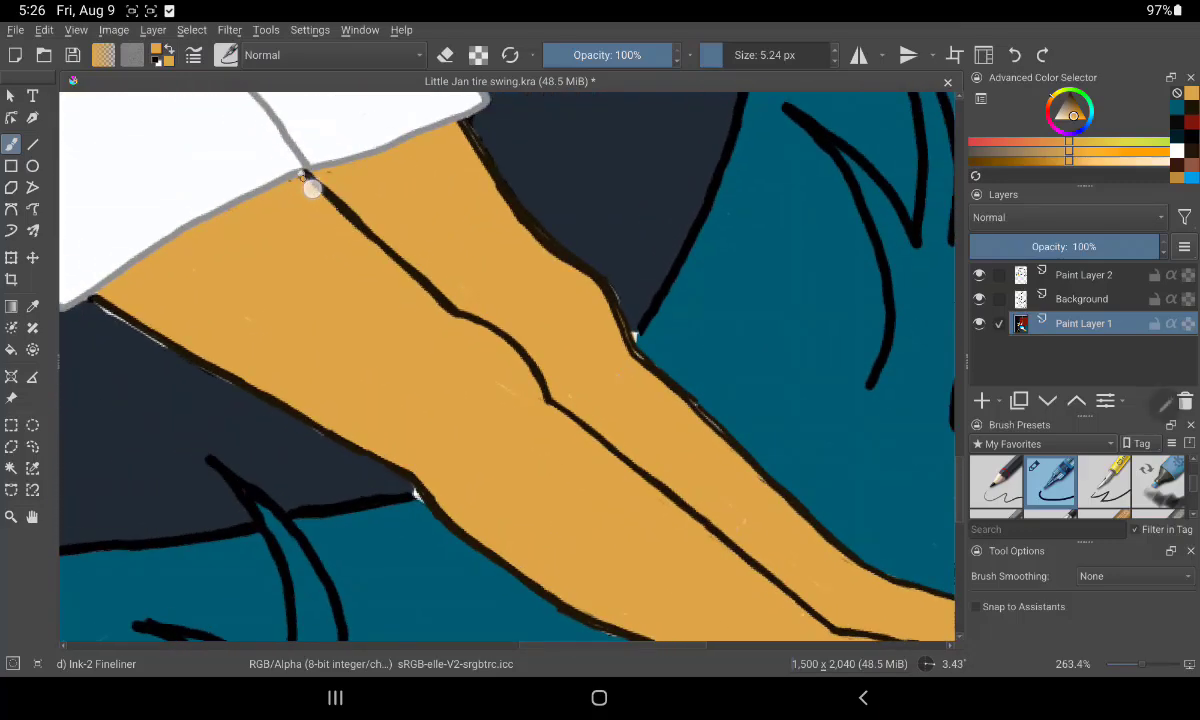
{"action": "left_click_drag", "start_coordinate": [301, 176], "coordinate": [326, 206]}
{"action": "scroll", "coordinate": [525, 404], "scroll_direction": "down", "scroll_amount": 5}
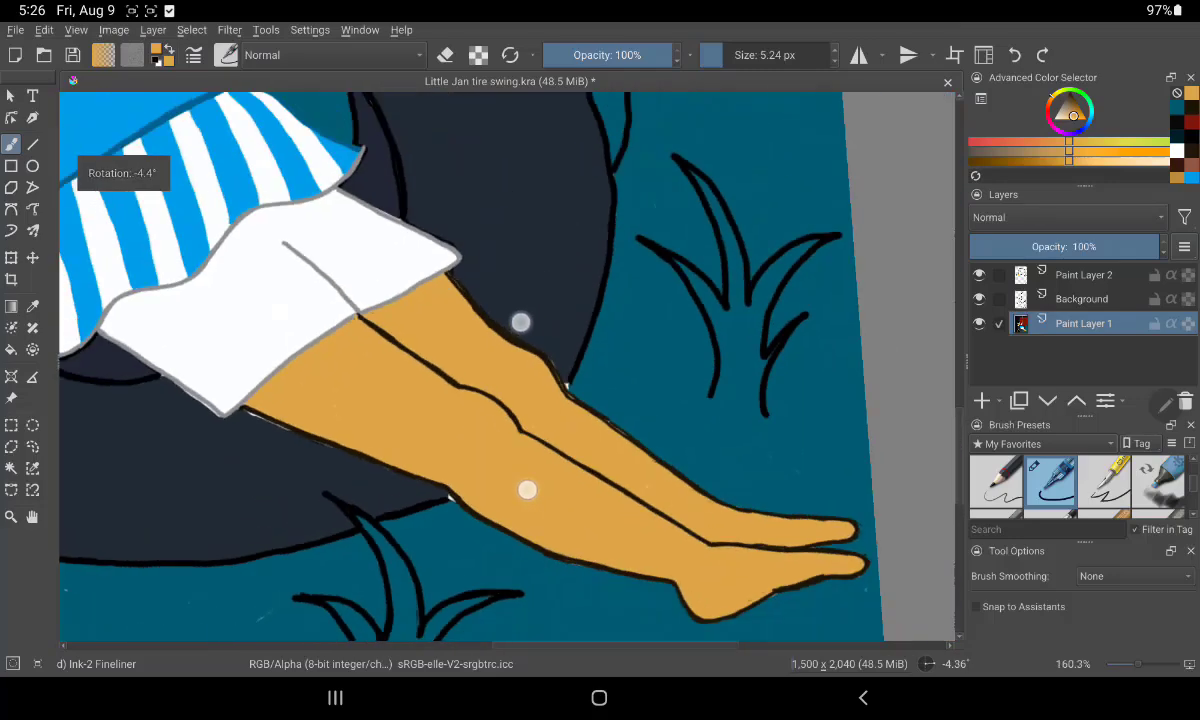